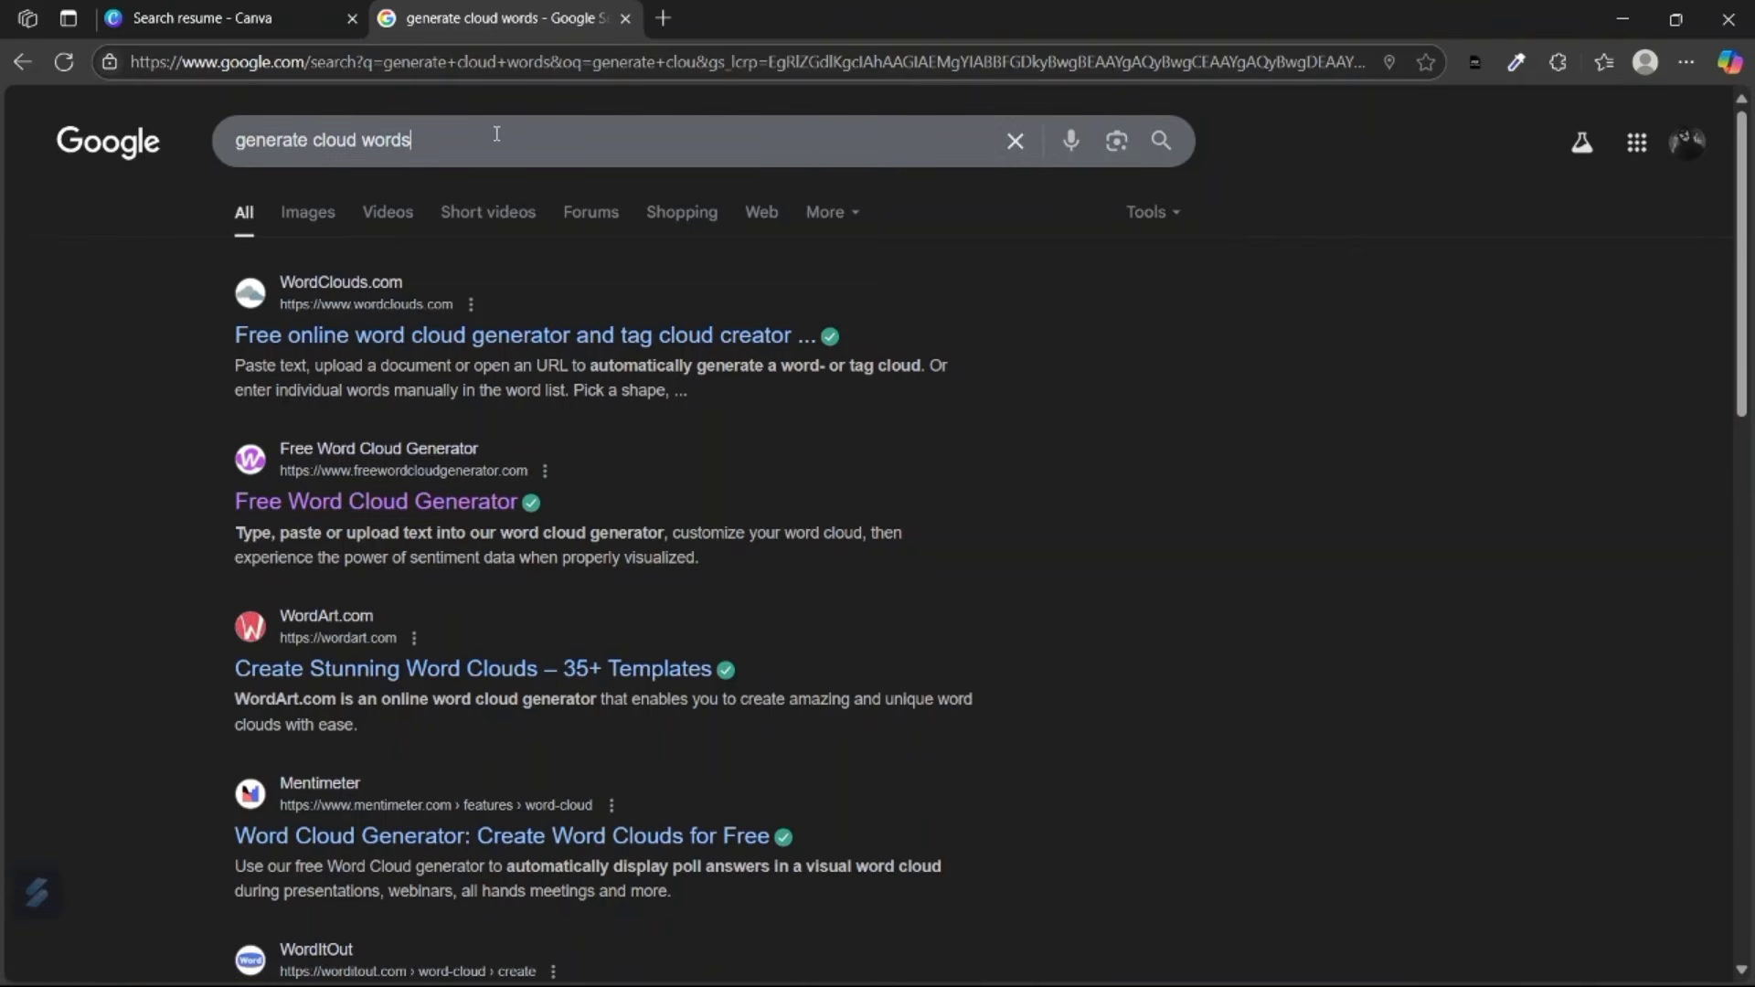
Change the Google search to 'generate word cloud' and look through the results.
drag(496, 137, 314, 140)
text(word cloud)
key(Return)
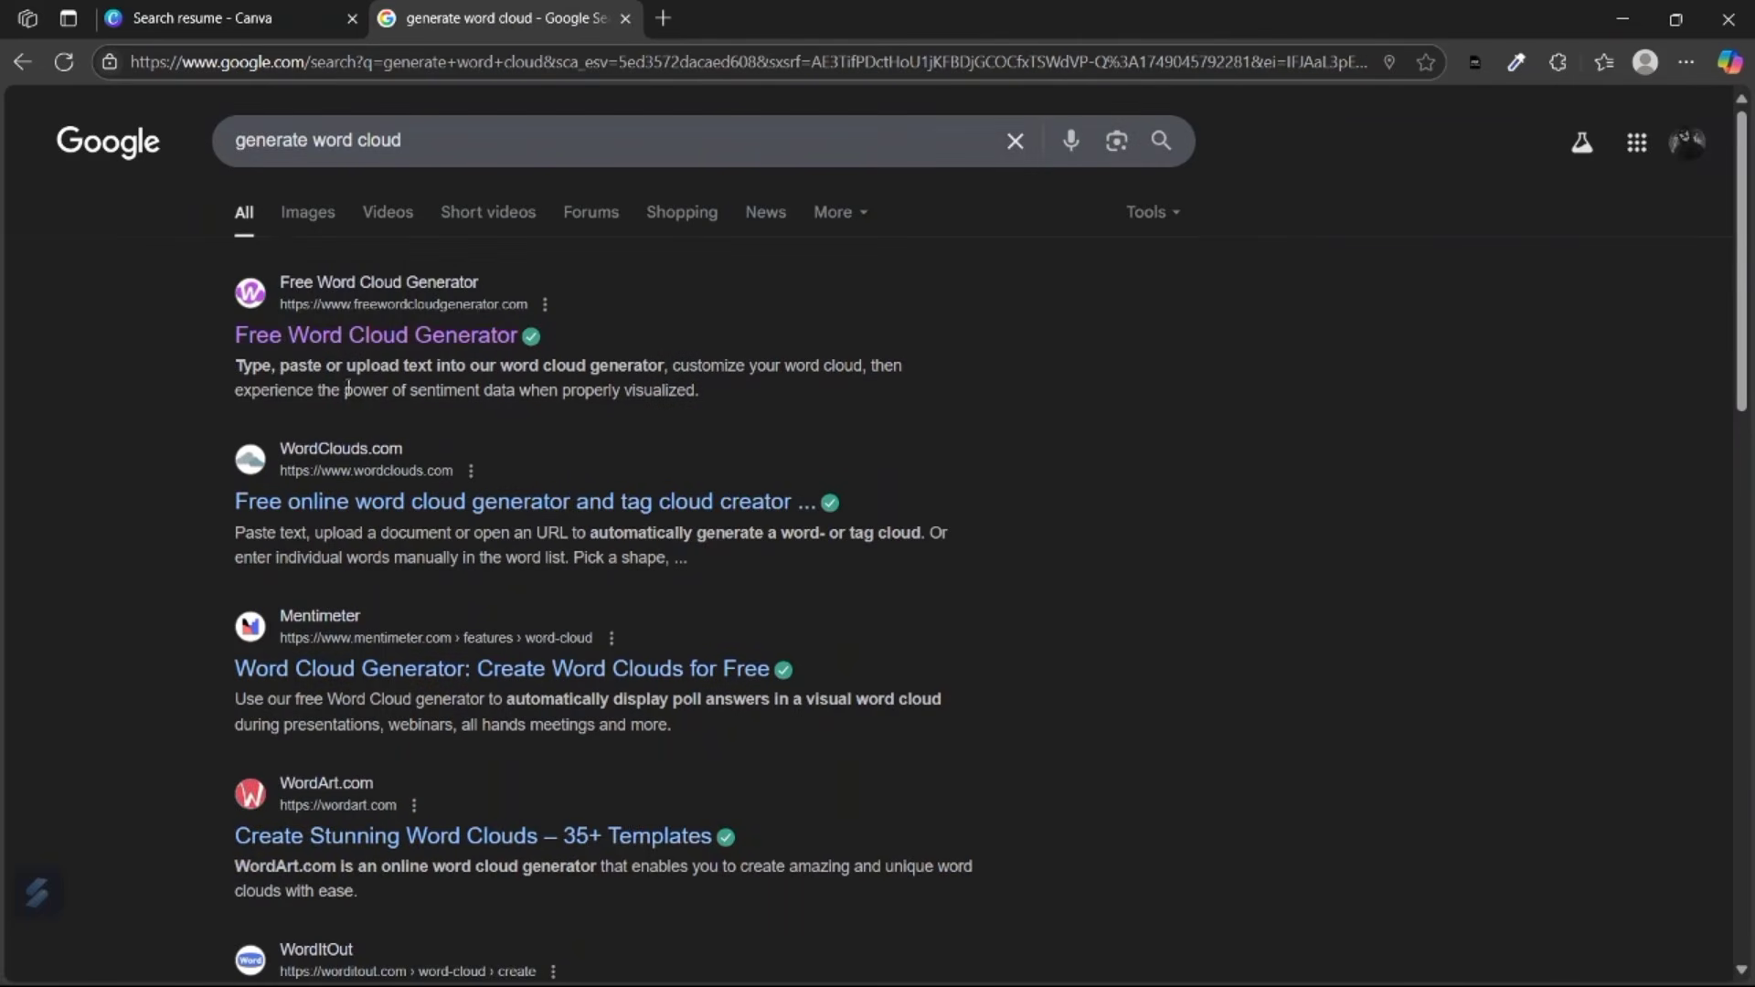
scroll(252, 340, up, 5)
scroll(252, 341, up, 2)
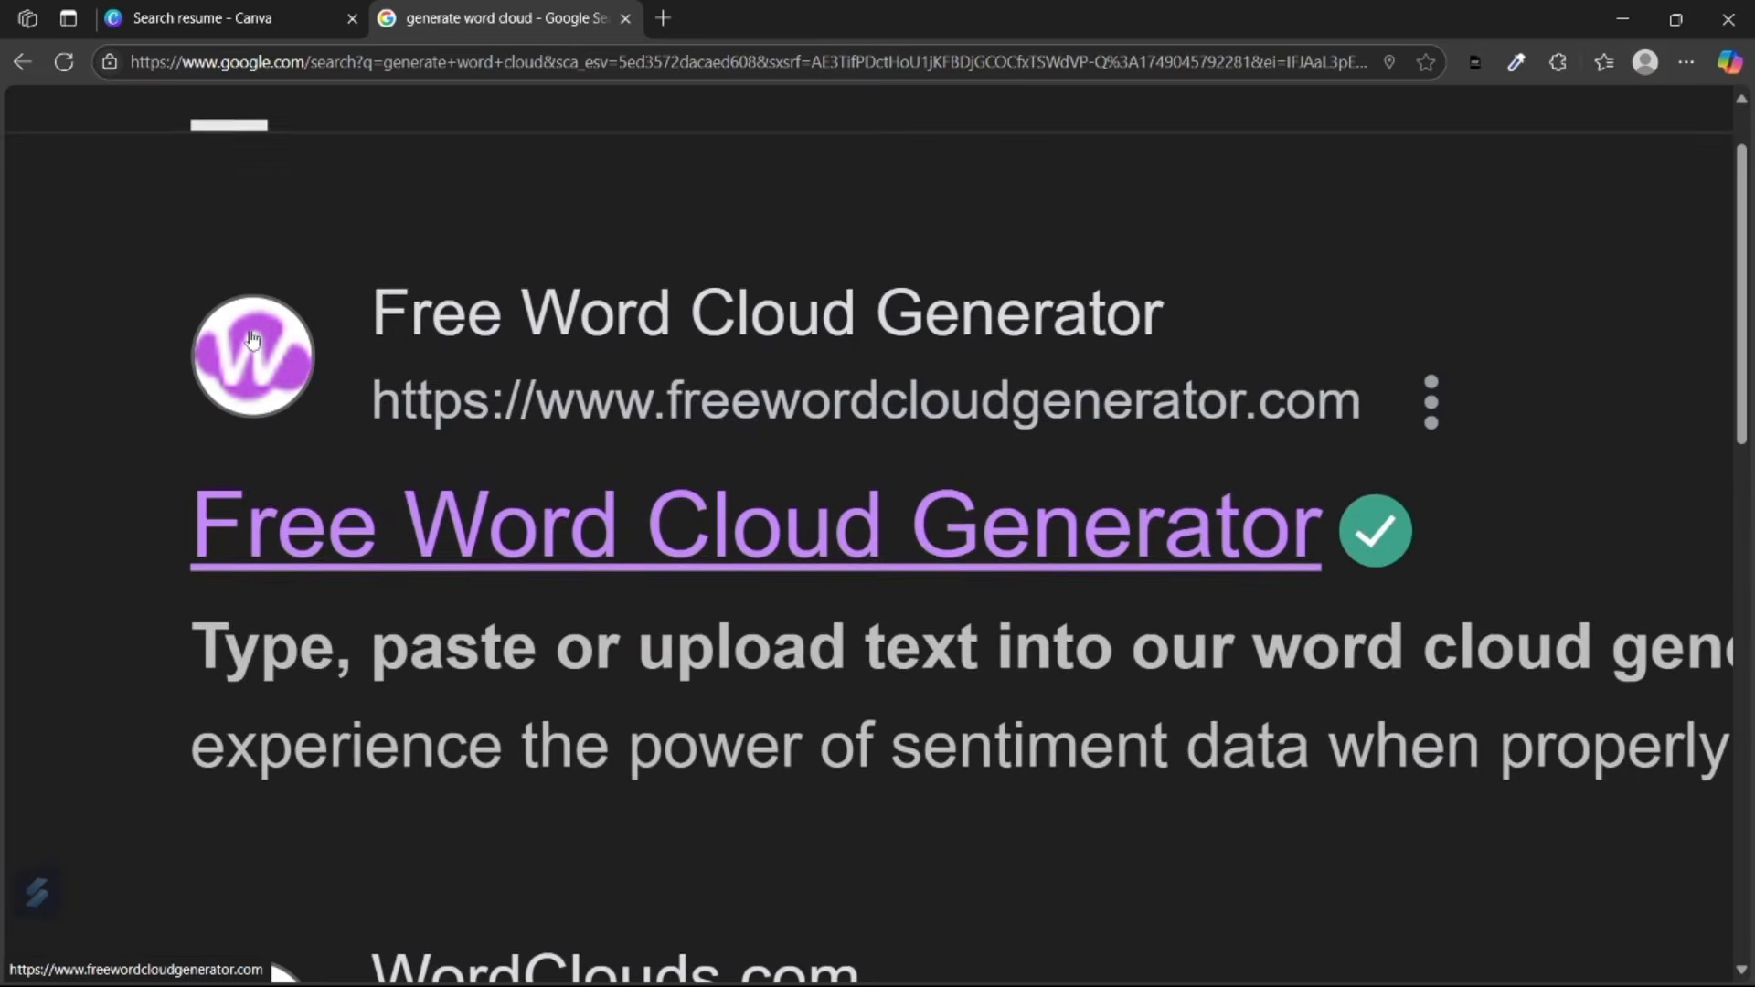
scroll(252, 340, down, 5)
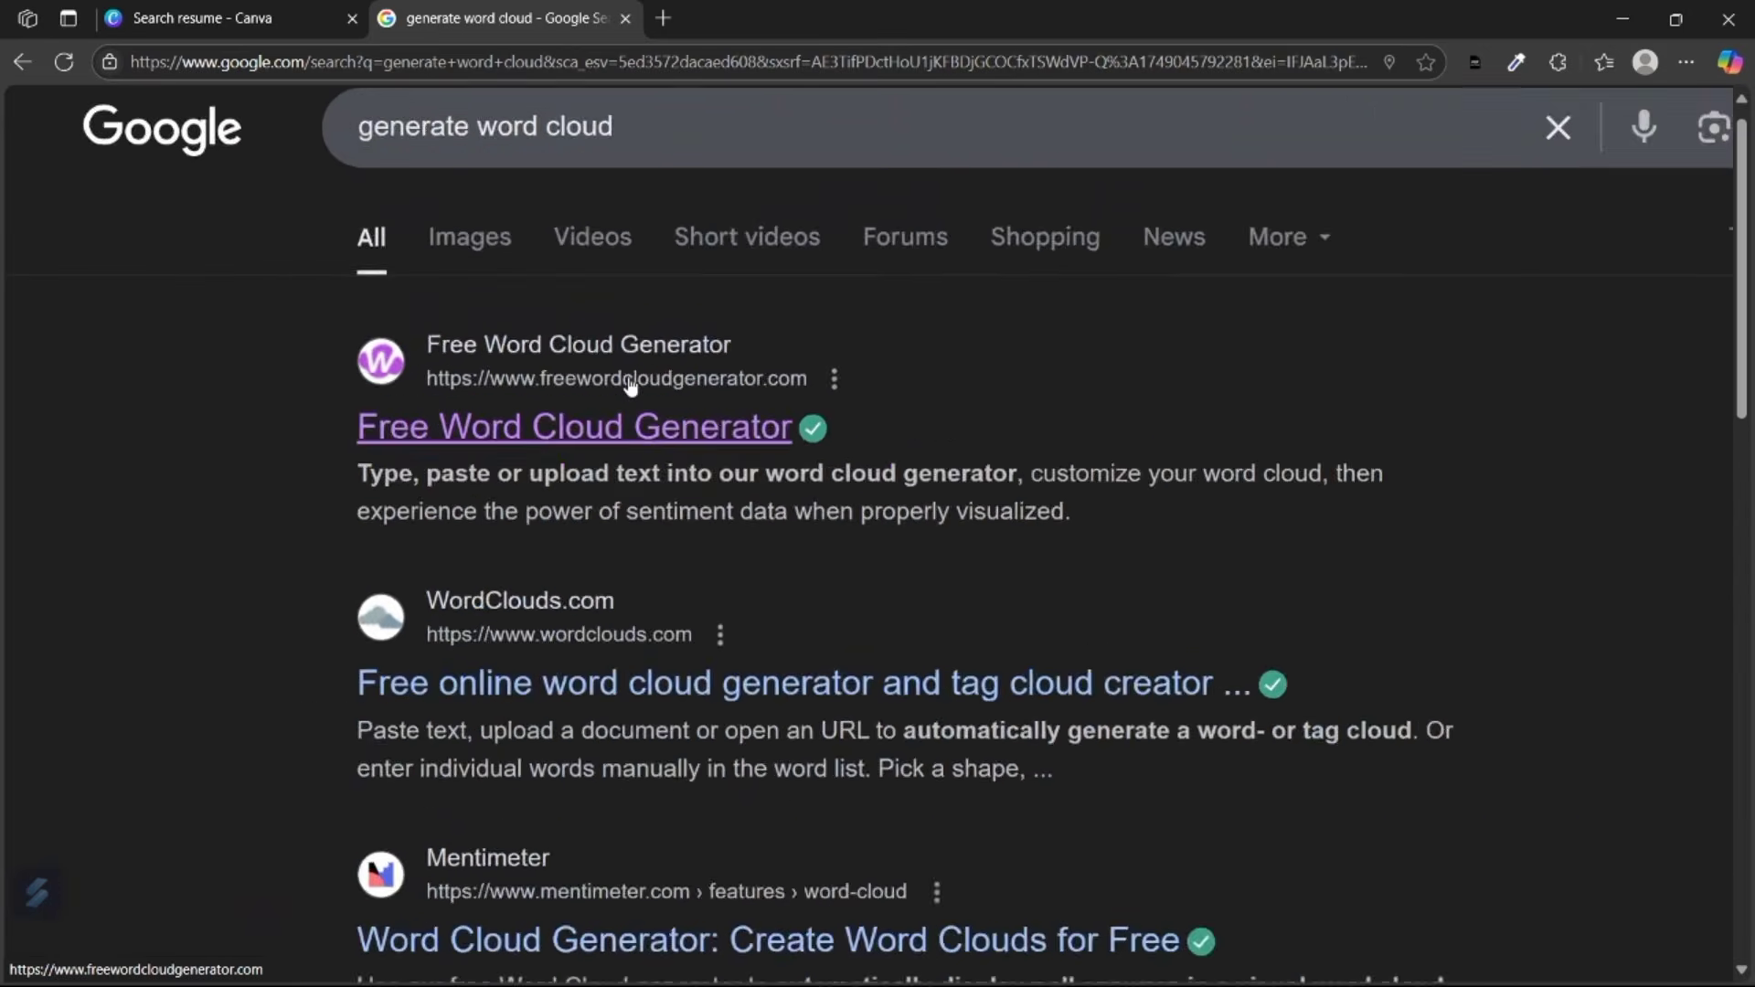
Open the Free Word Cloud Generator's text-input page from the results, then start a new tab.
click(616, 402)
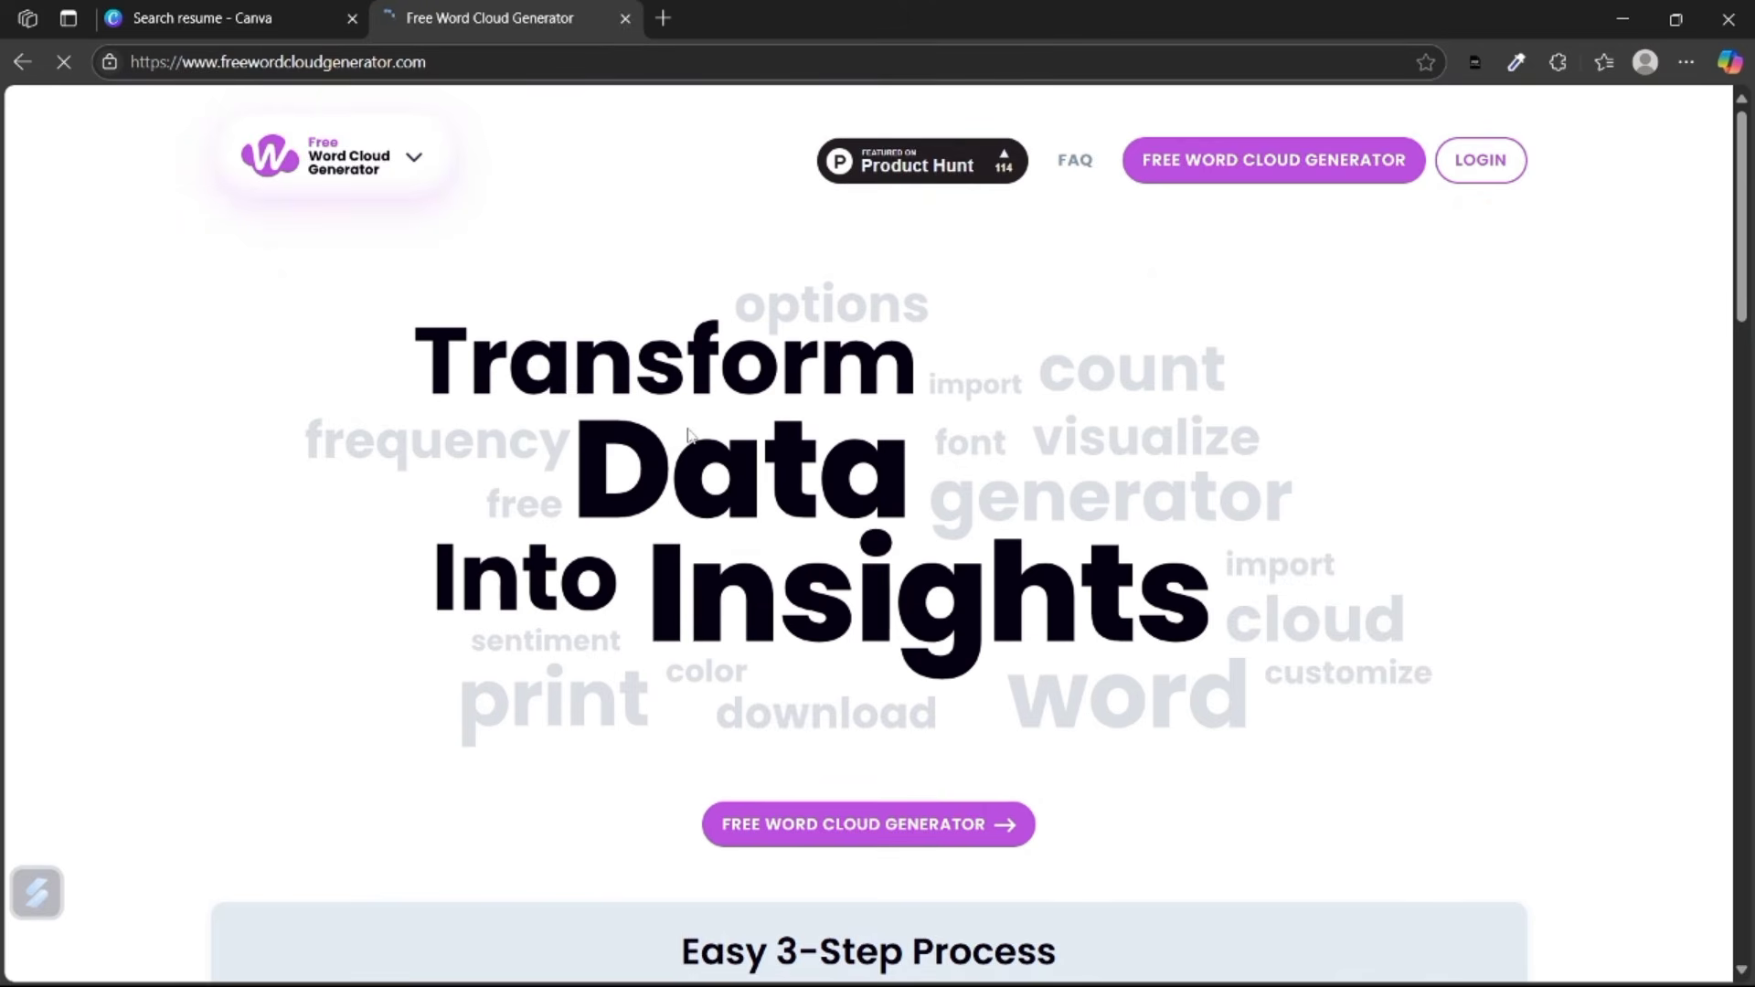
scroll(685, 429, down, 2)
click(823, 682)
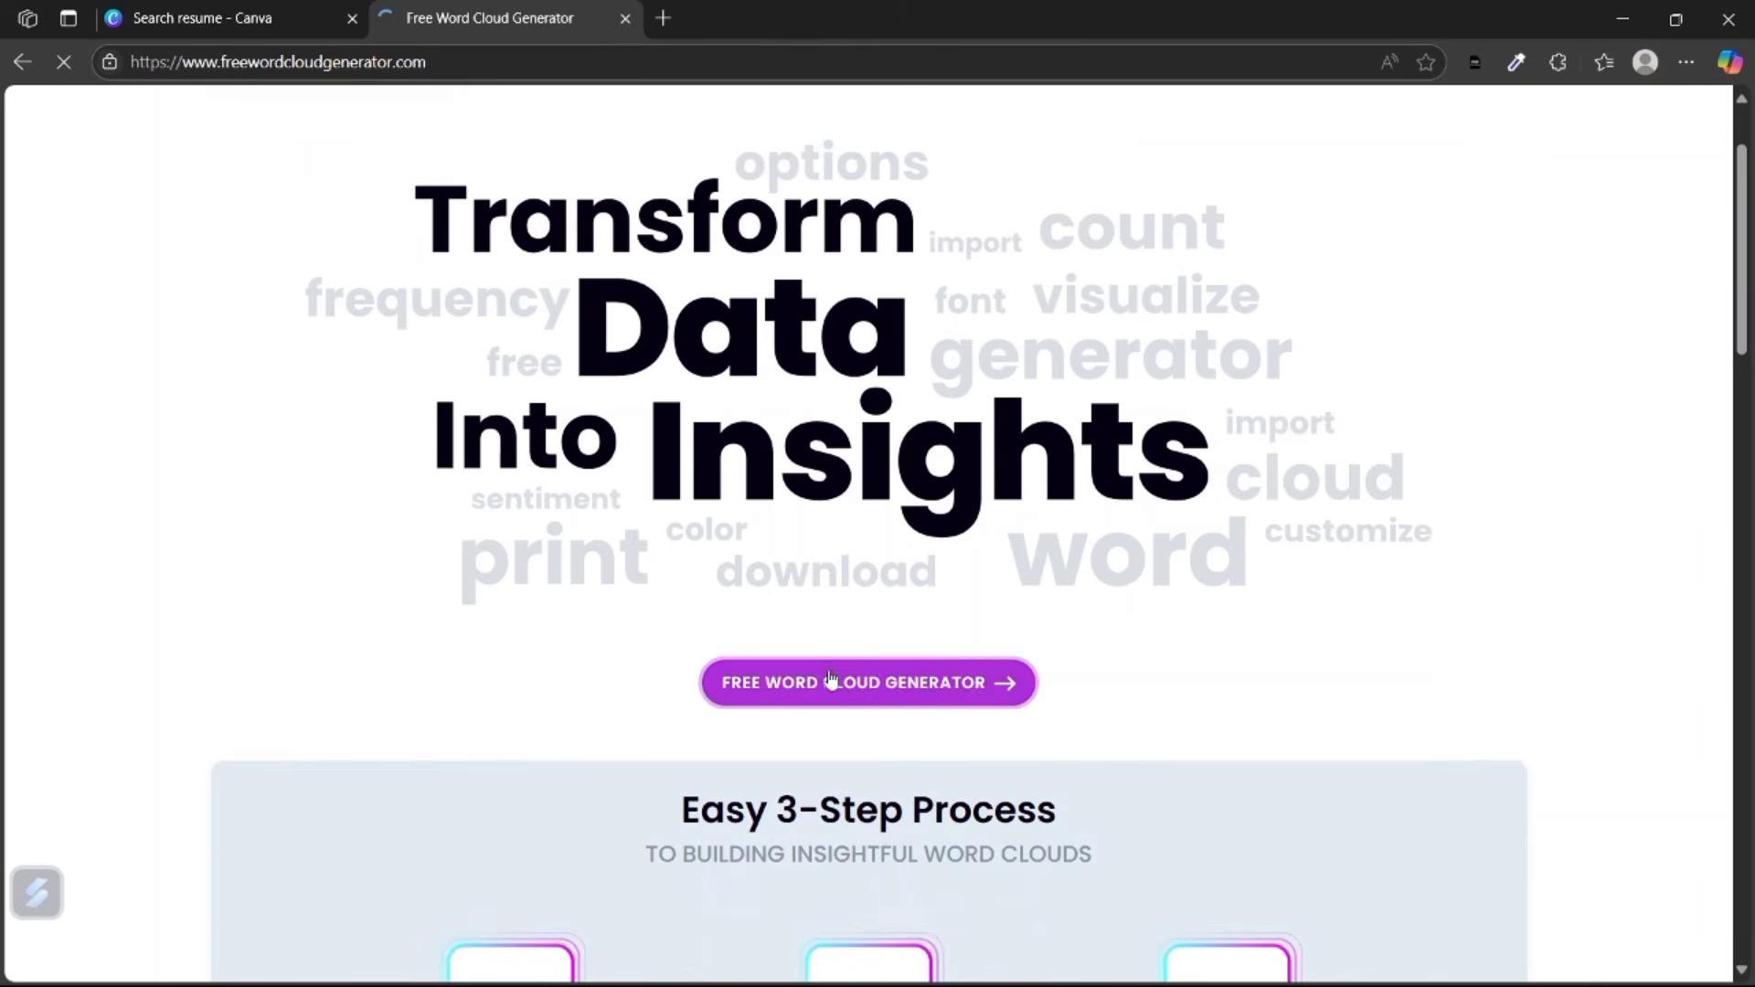
click(663, 19)
Go to in.indeed.com and rerun the recent 'python developer' job search in Kerala.
text(indeed)
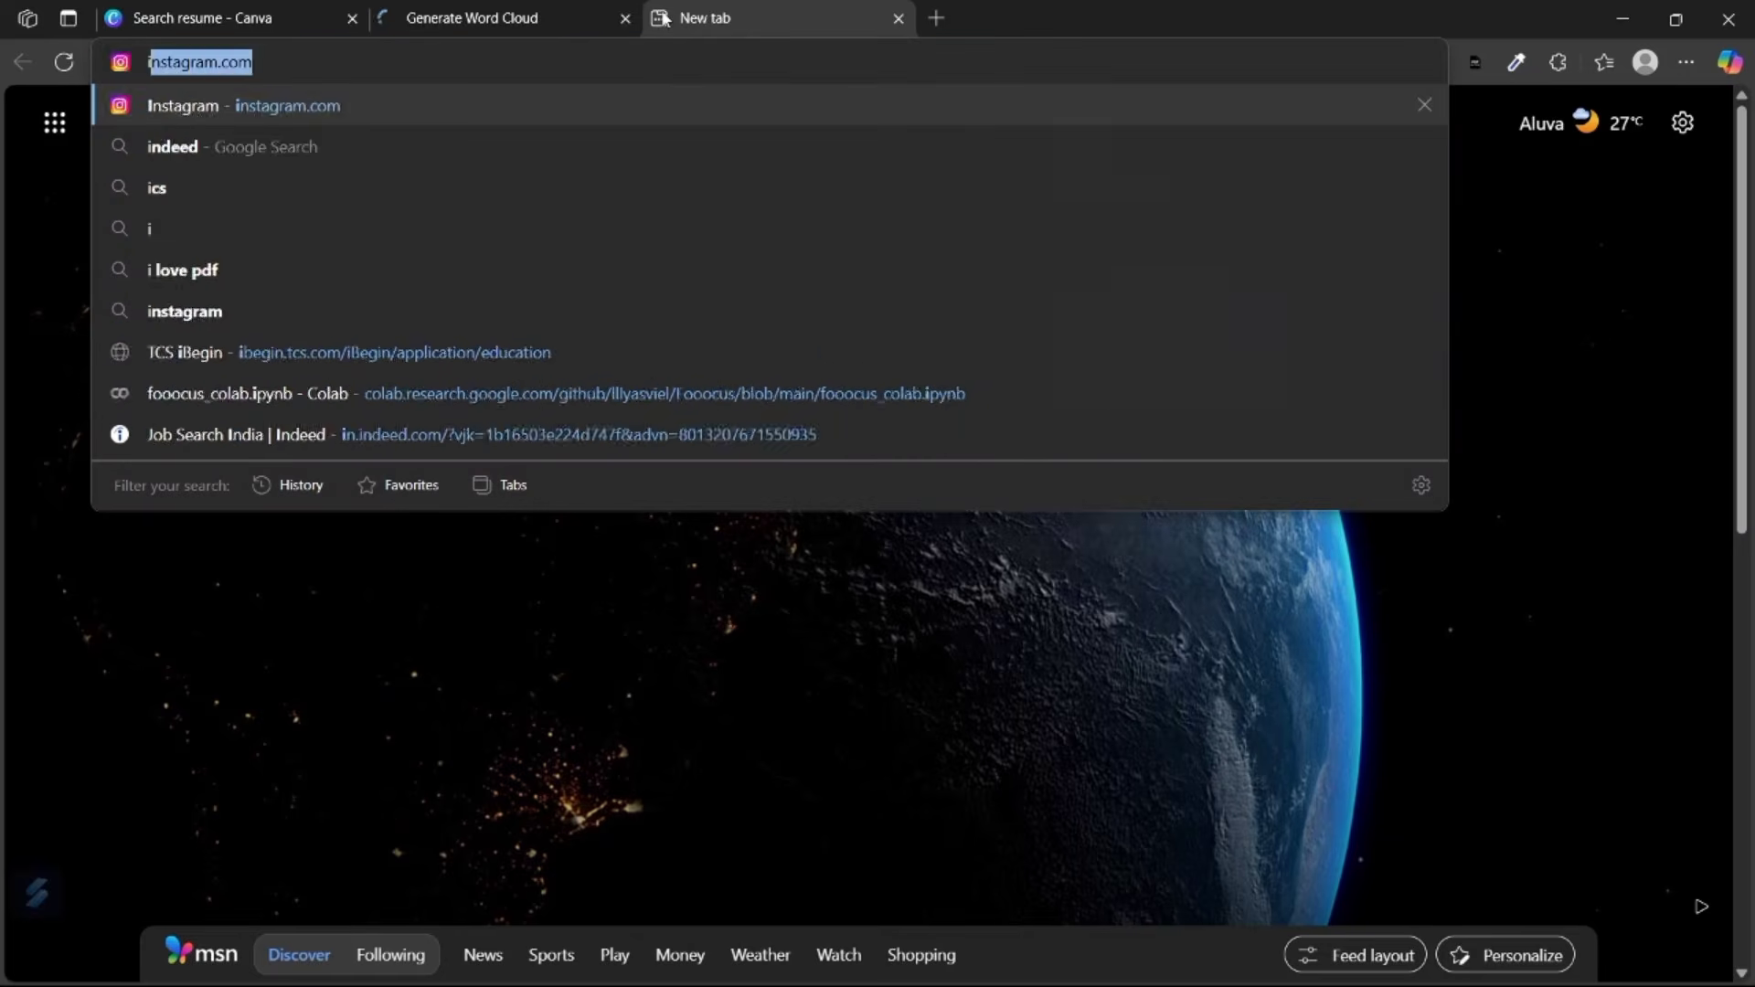
key(Return)
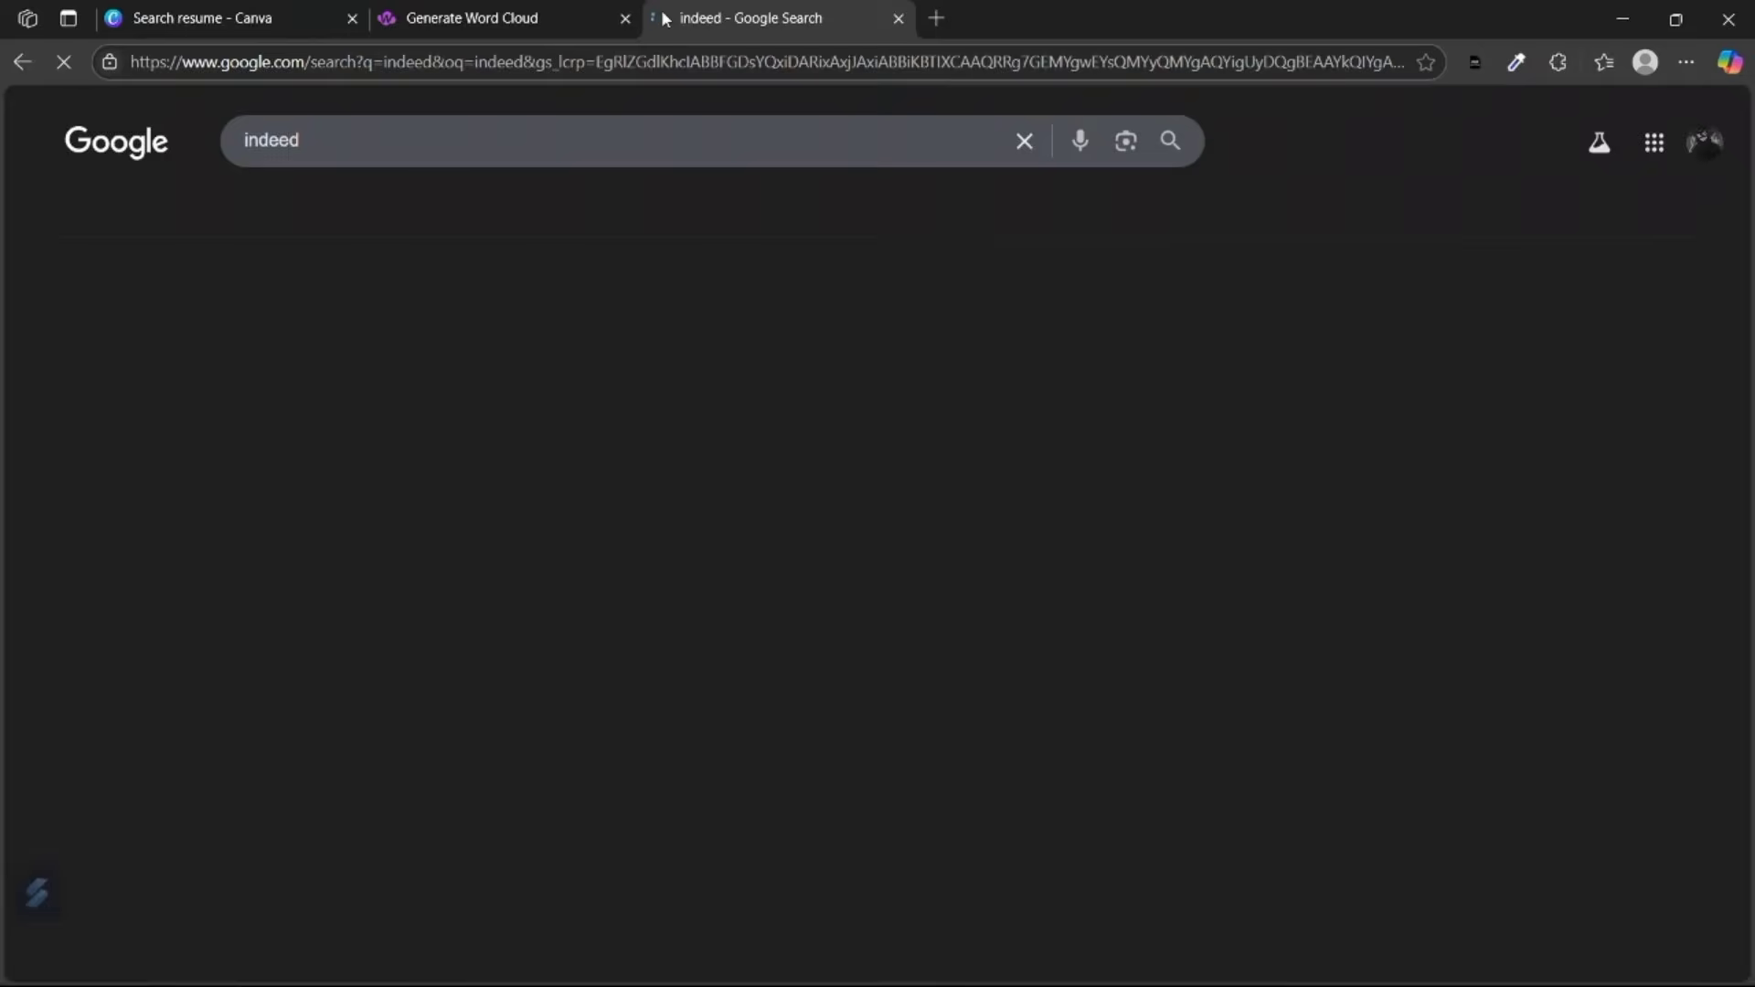
click(422, 345)
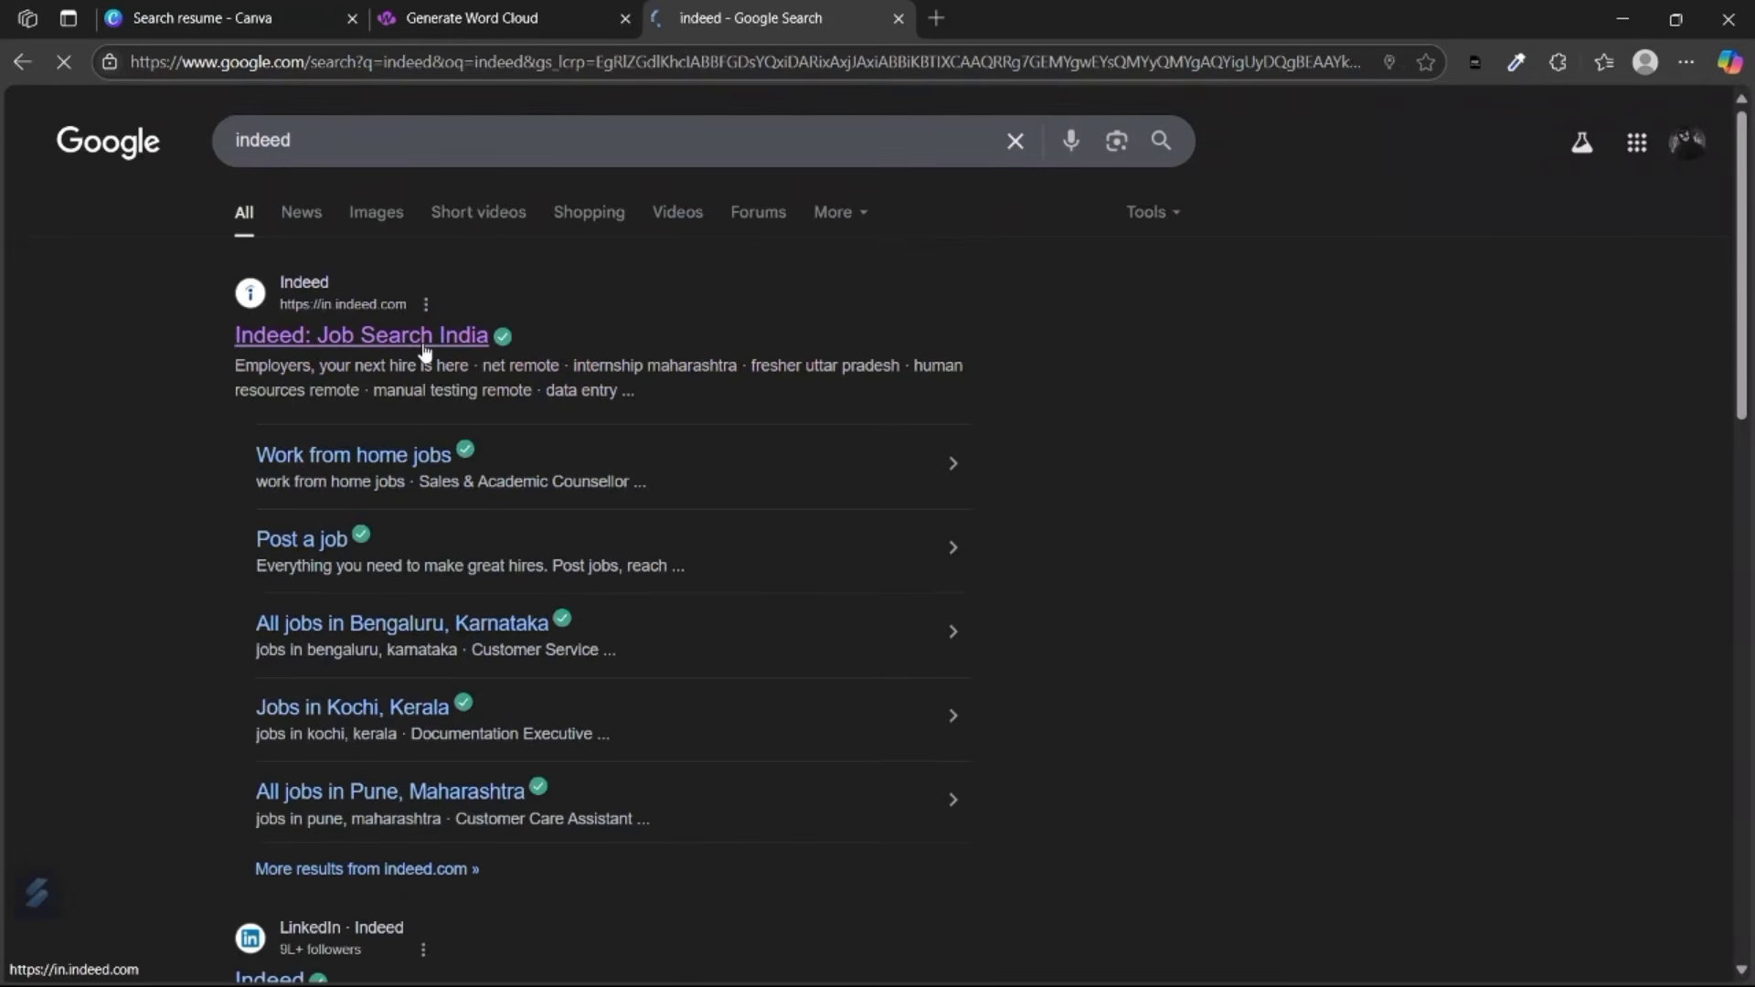
click(605, 503)
scroll(525, 275, down, 2)
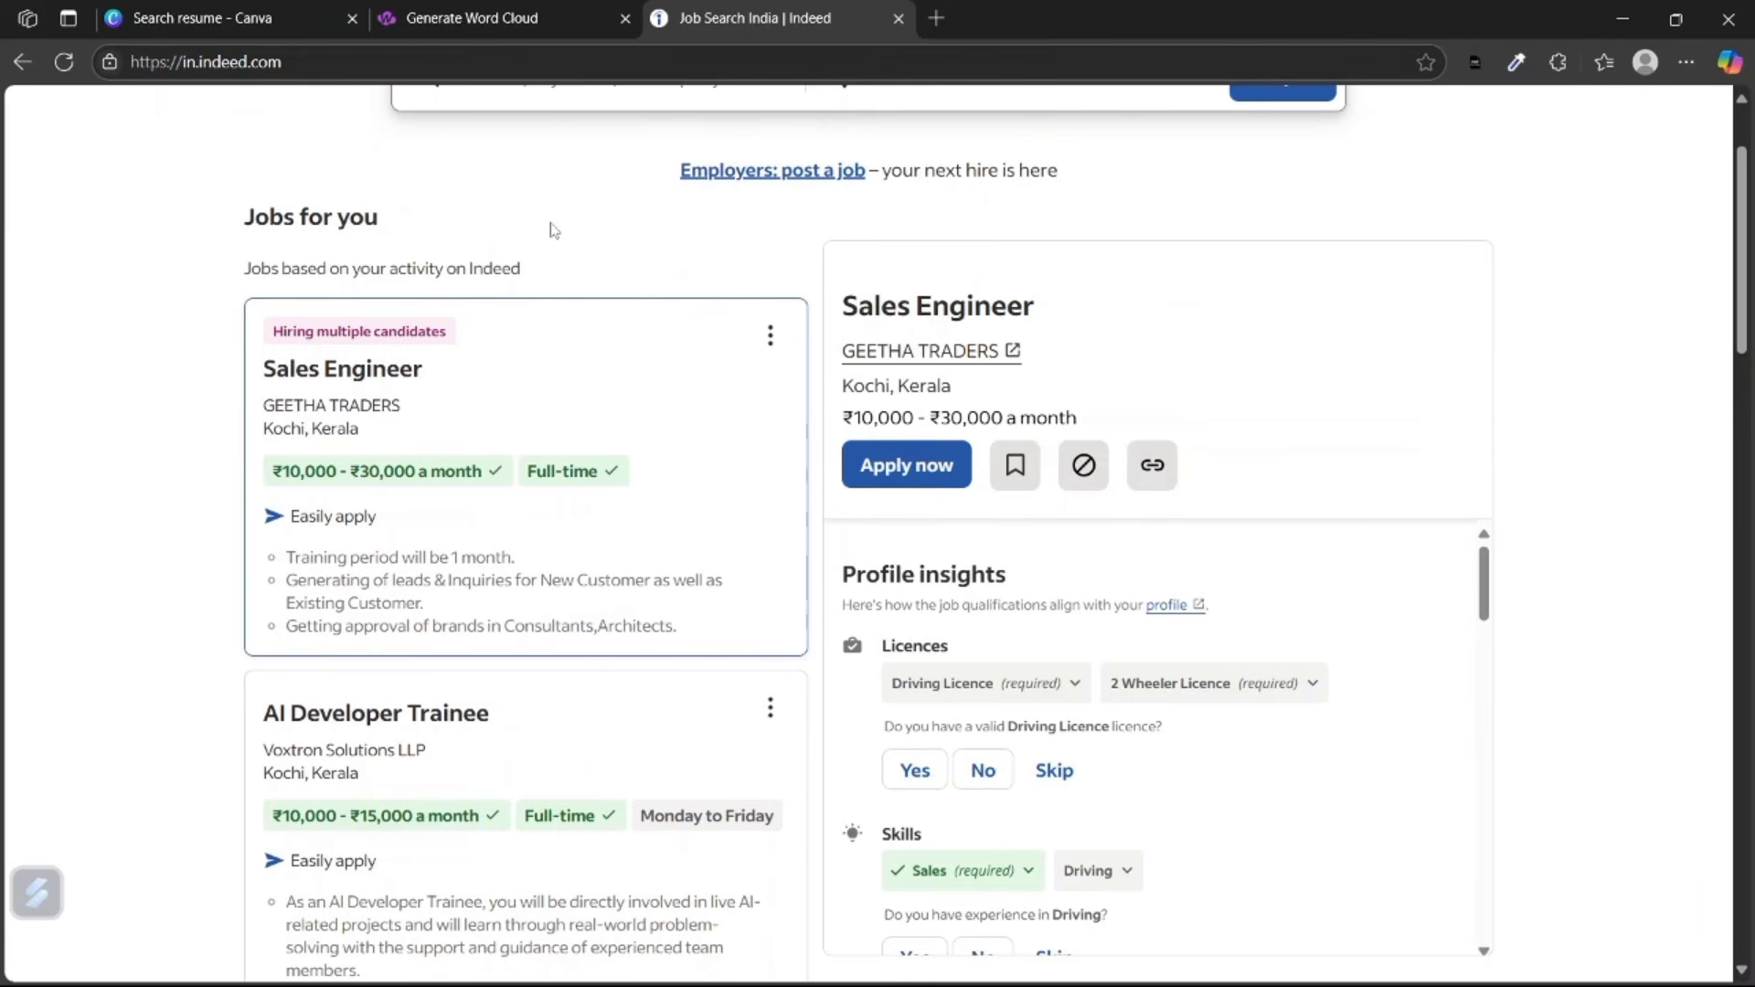
scroll(553, 229, up, 2)
click(459, 234)
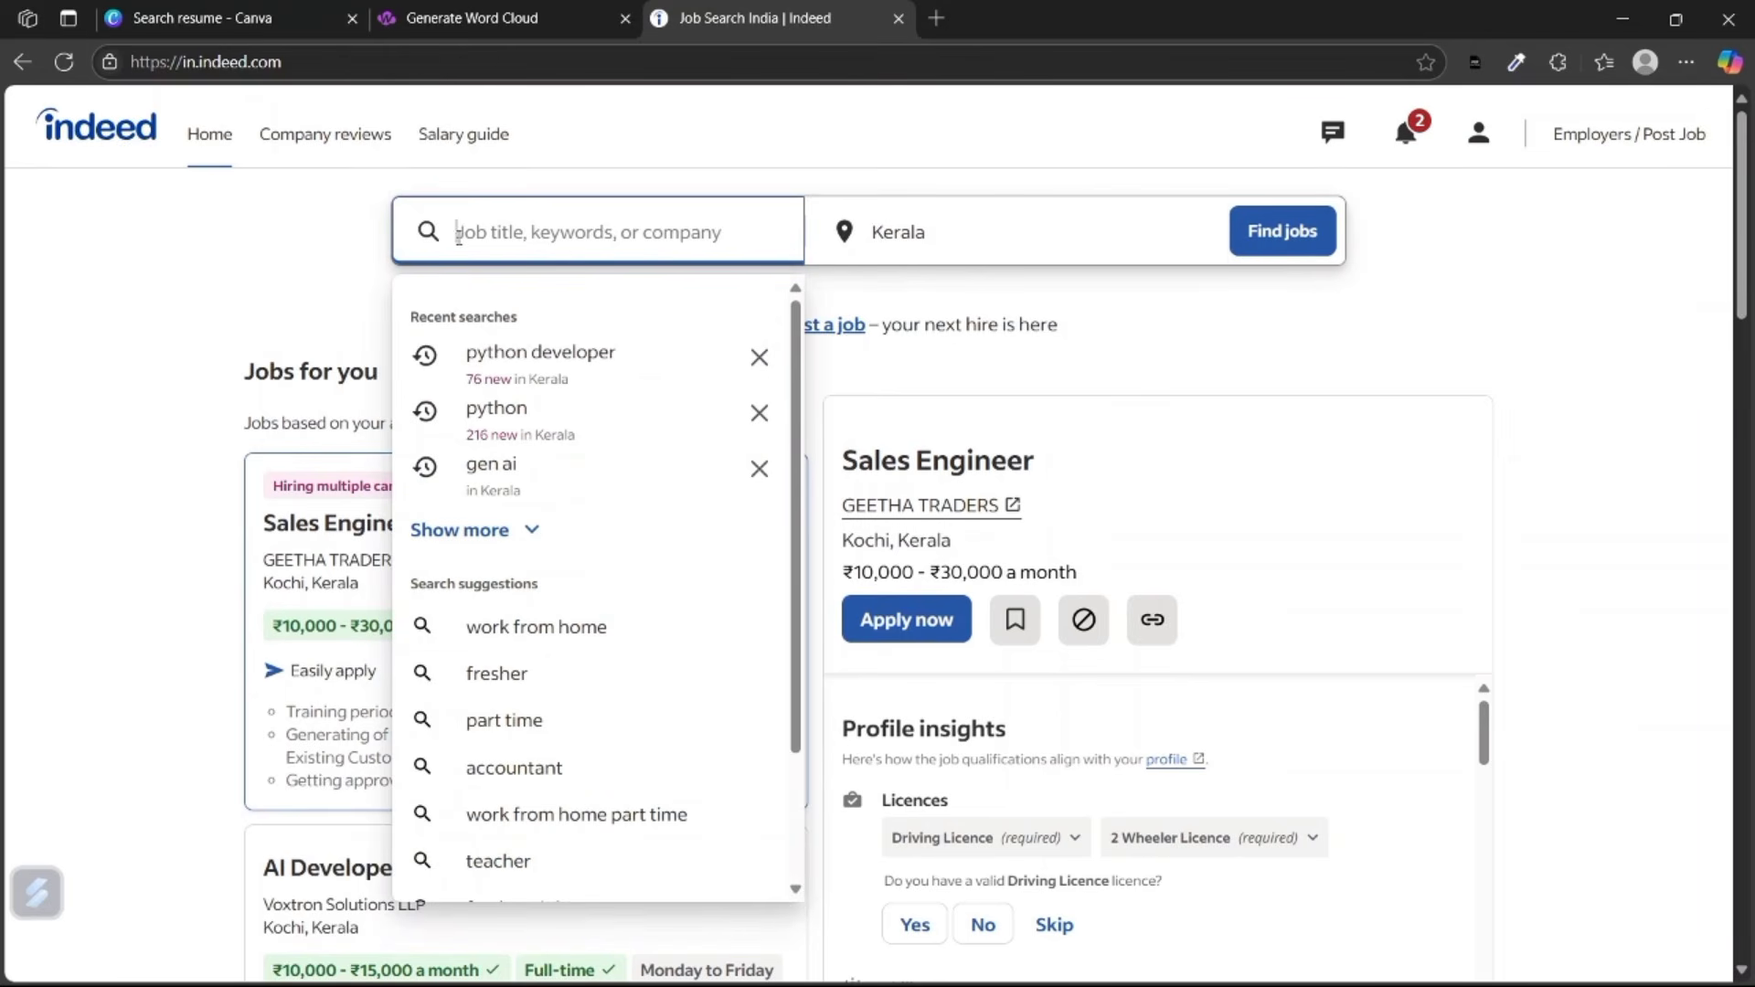
click(546, 370)
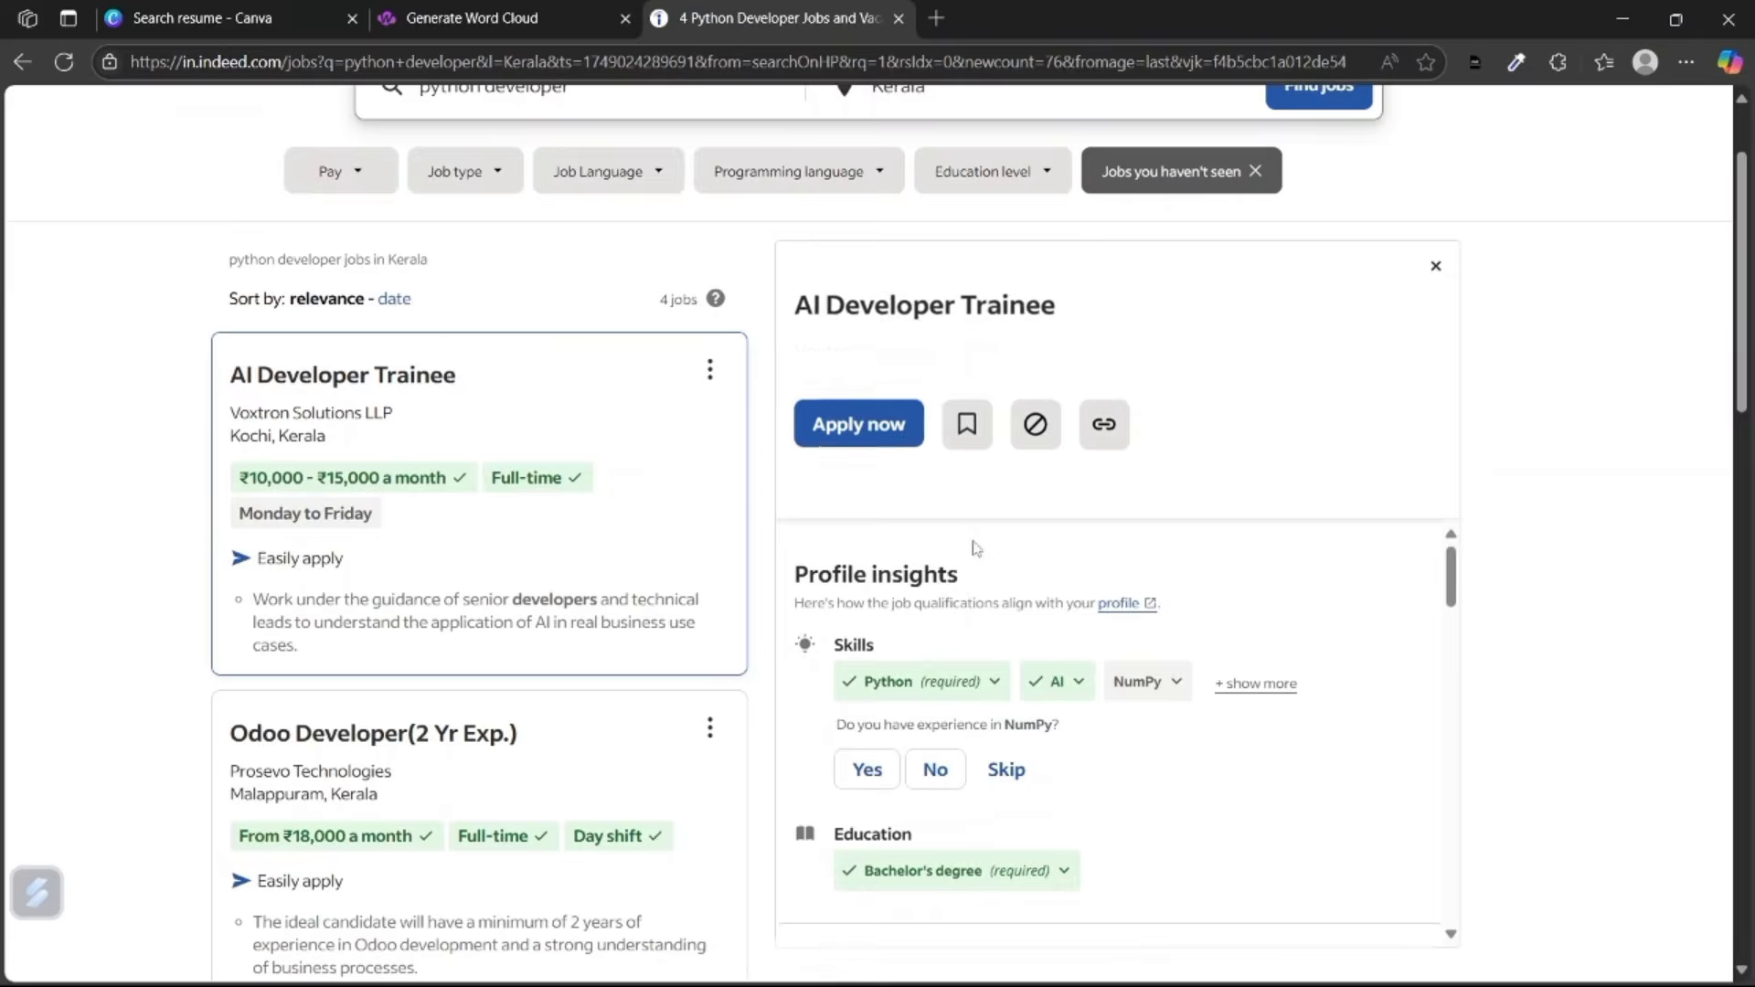
Open the AI Developer Trainee job and select its Required Skills text.
scroll(603, 530, up, 3)
scroll(380, 545, down, 10)
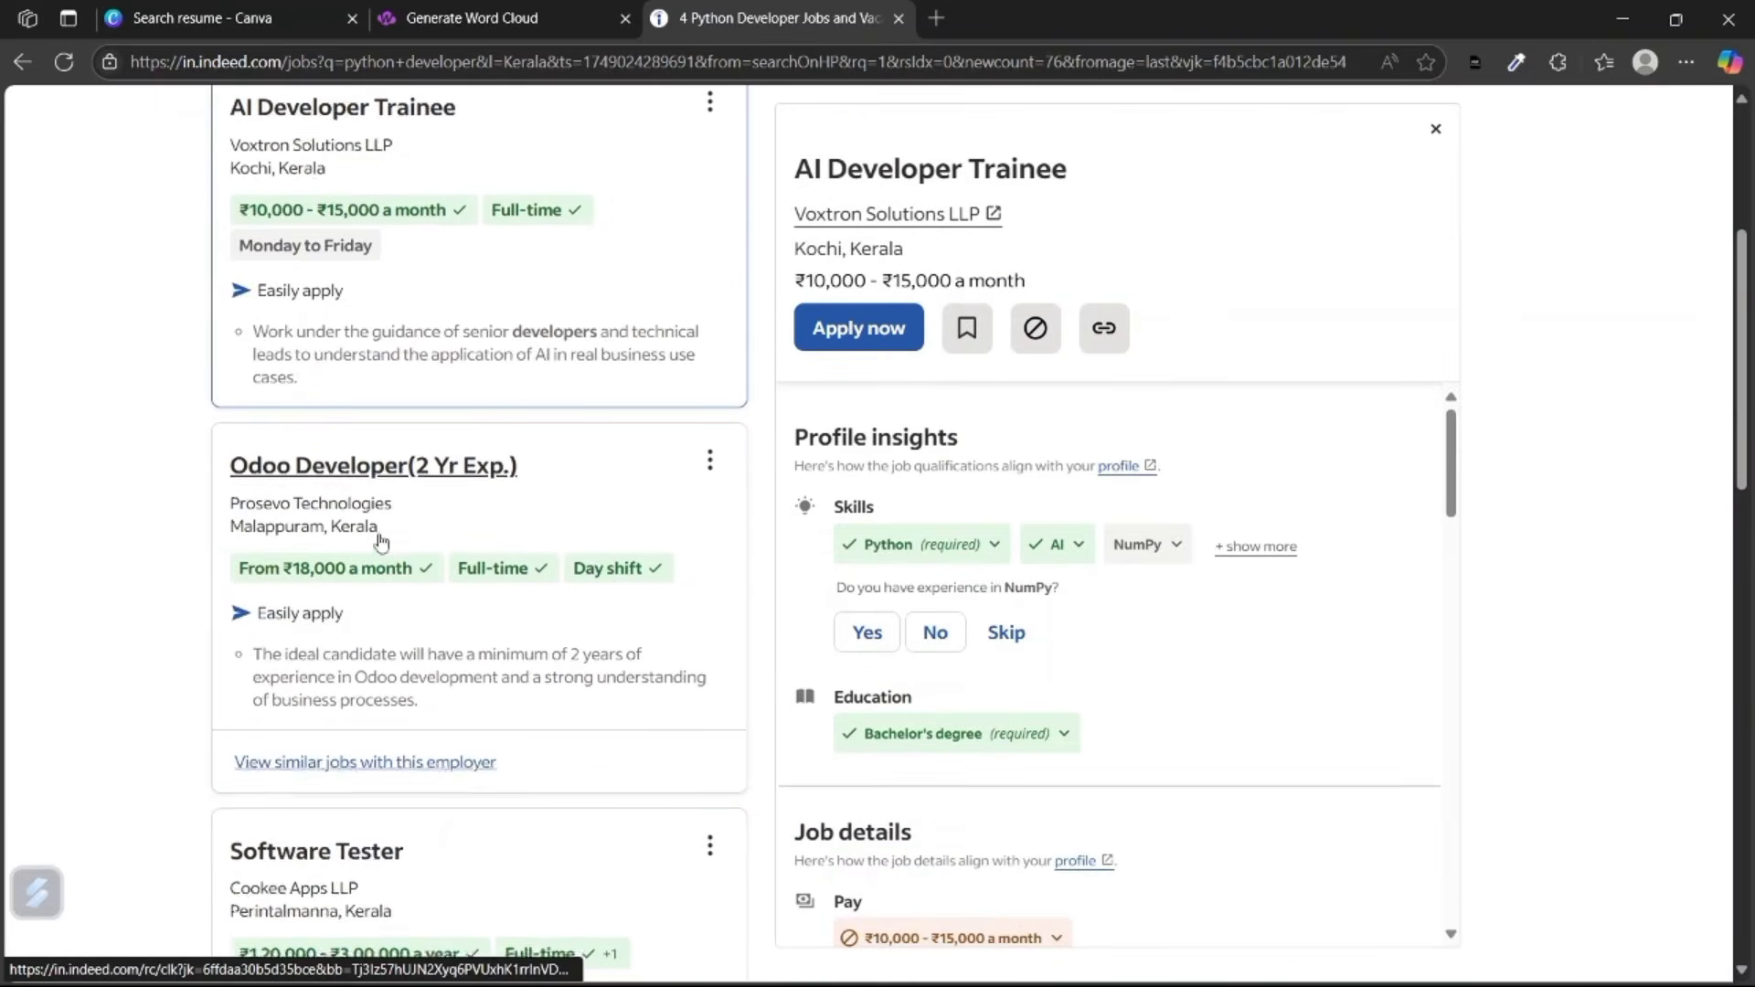
scroll(380, 542, up, 9)
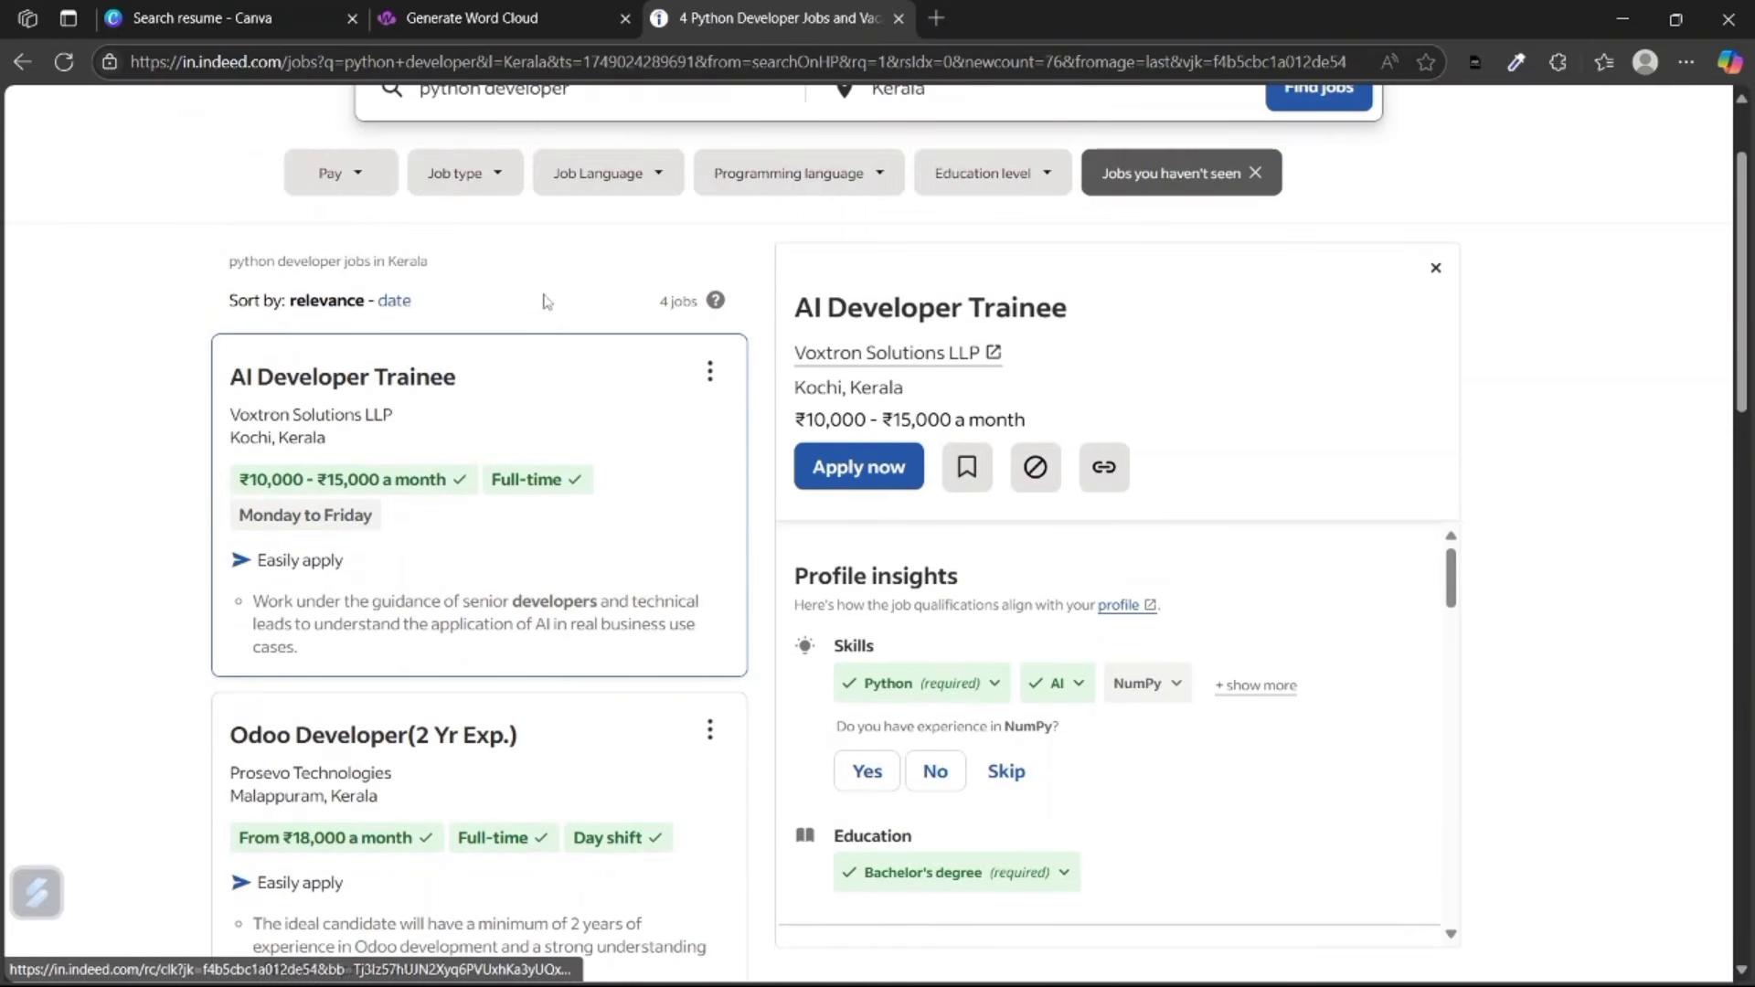
scroll(549, 302, down, 1)
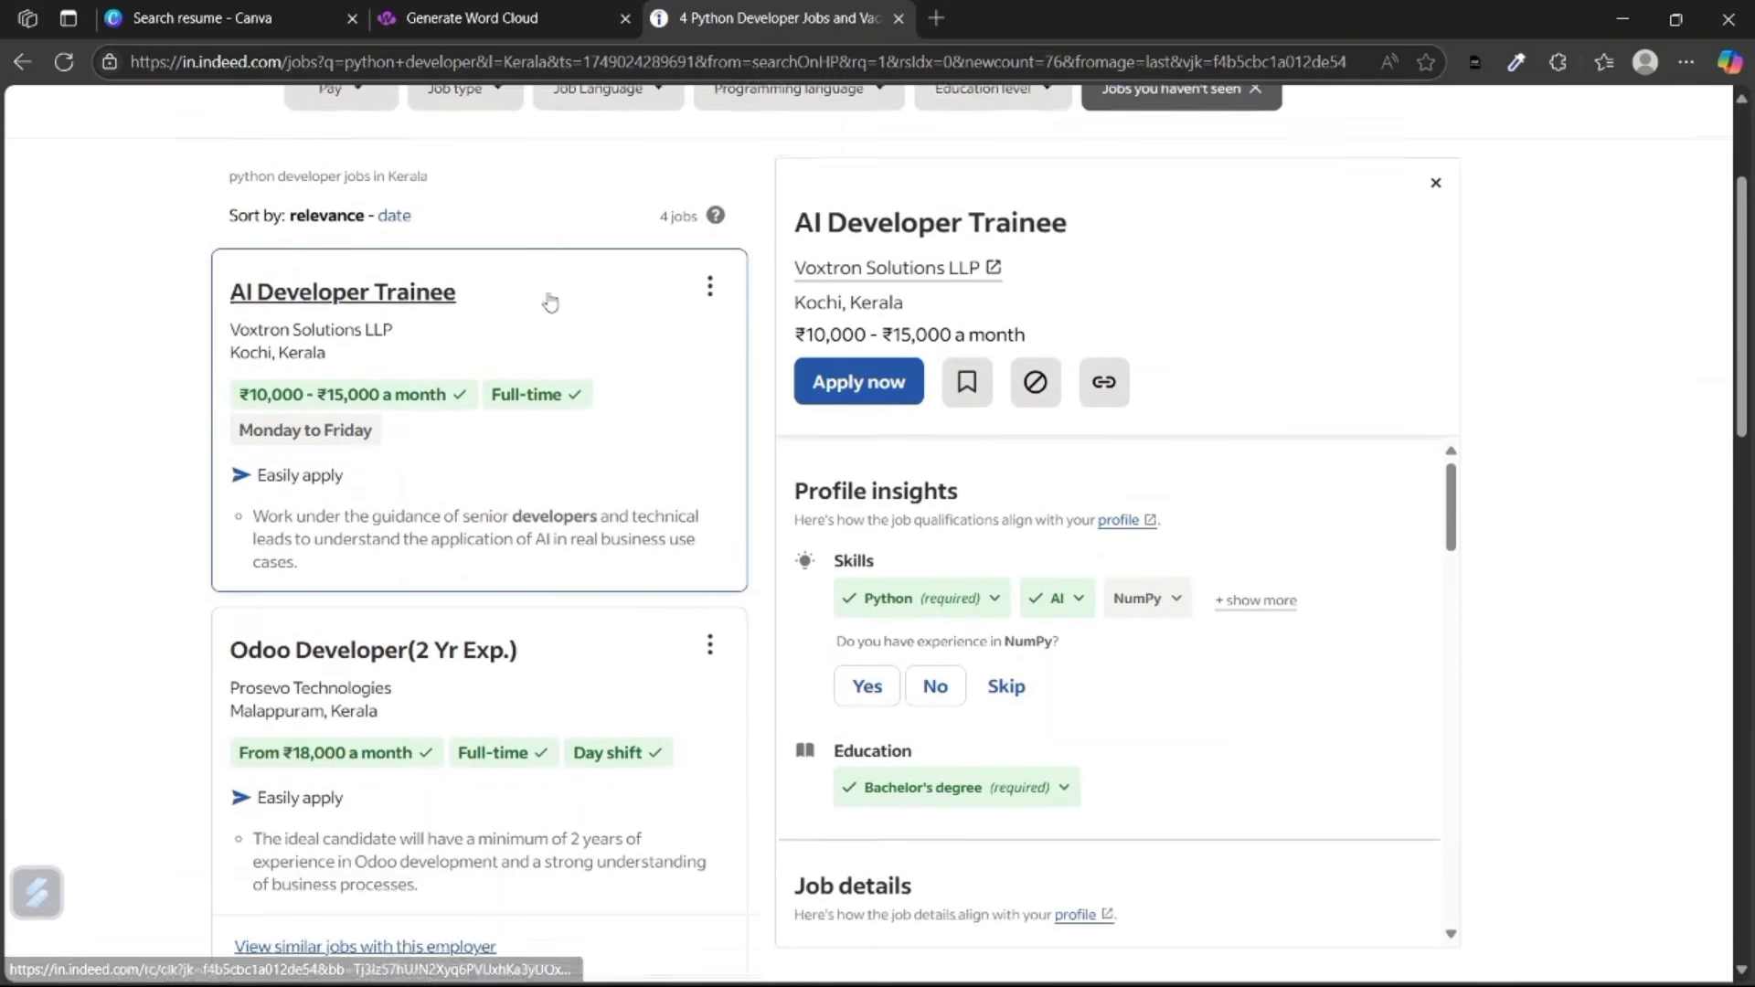
click(588, 341)
scroll(1277, 572, down, 15)
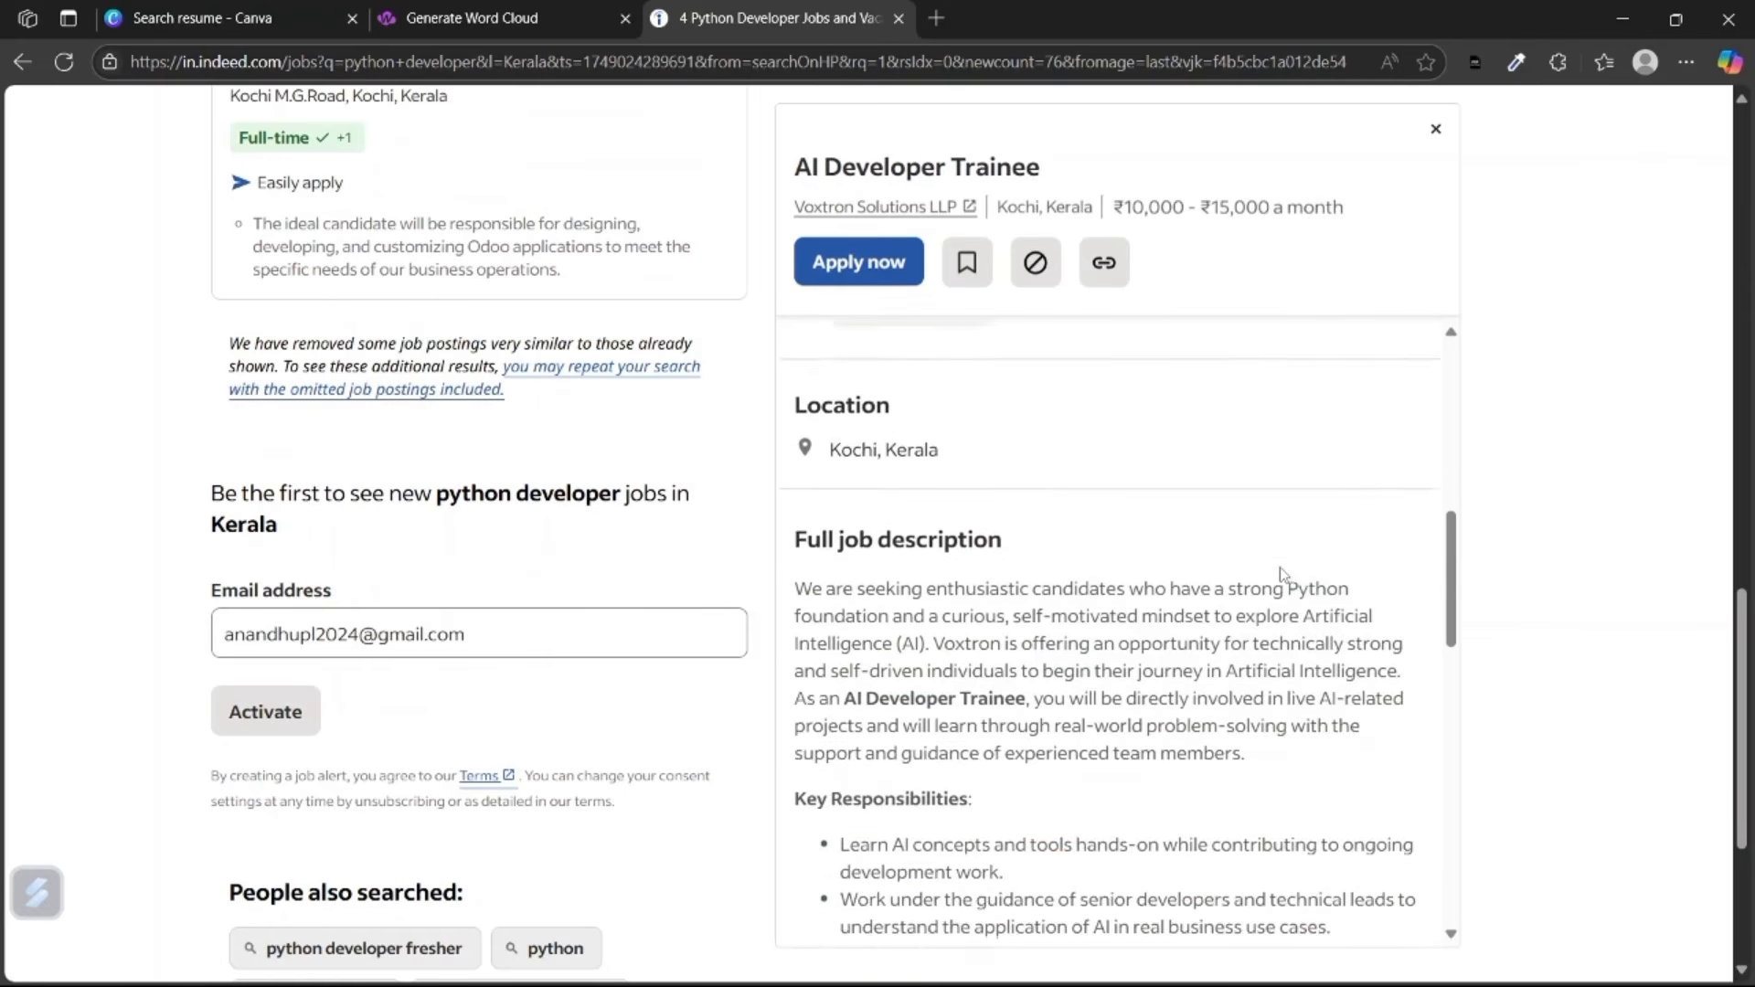
scroll(1113, 619, down, 6)
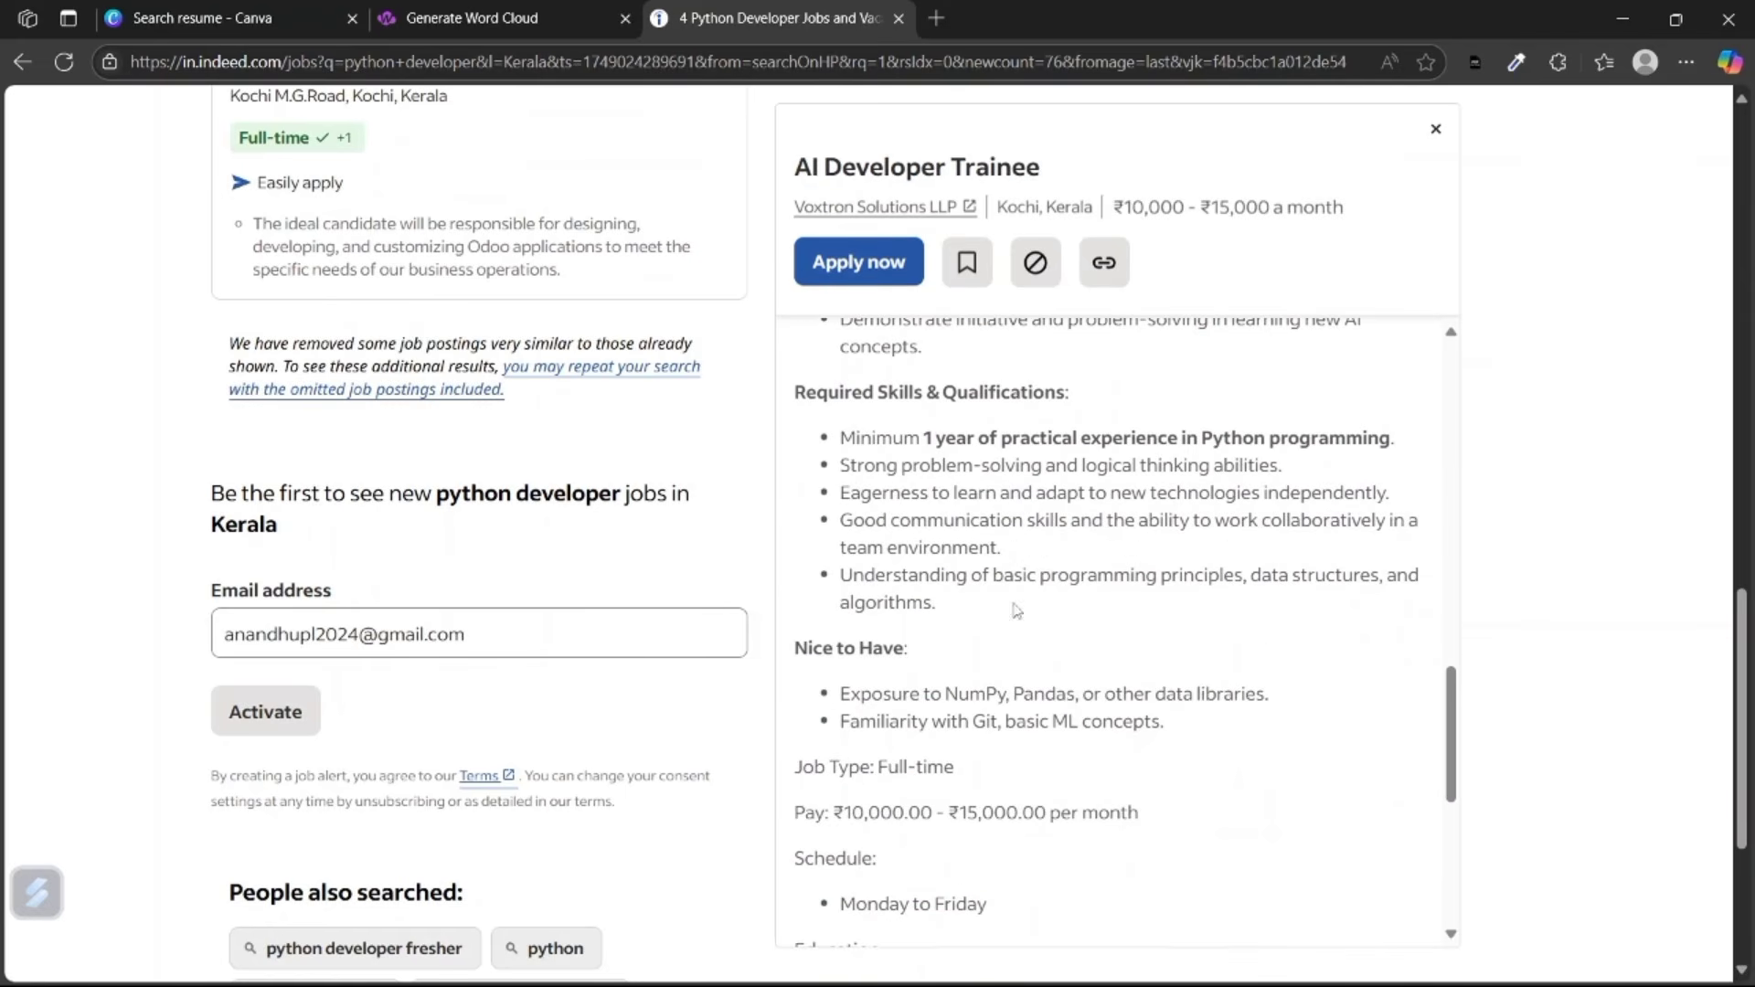
scroll(1015, 603, up, 1)
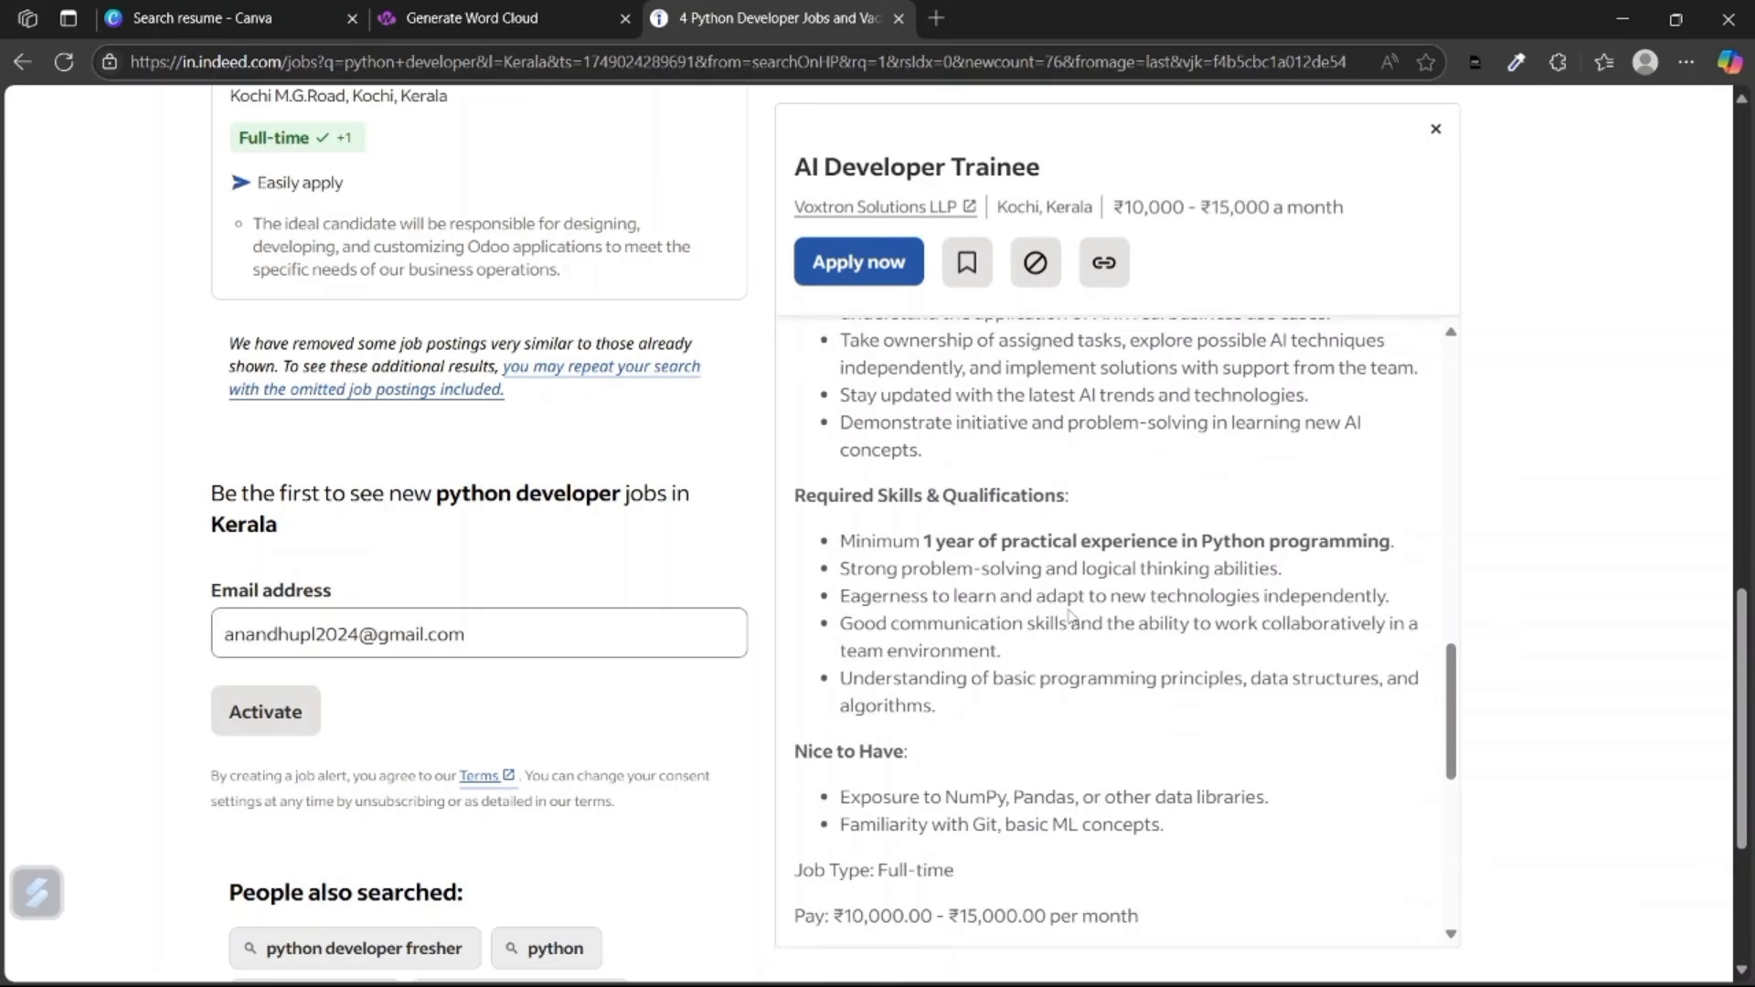
scroll(1070, 615, up, 3)
scroll(1070, 608, up, 3)
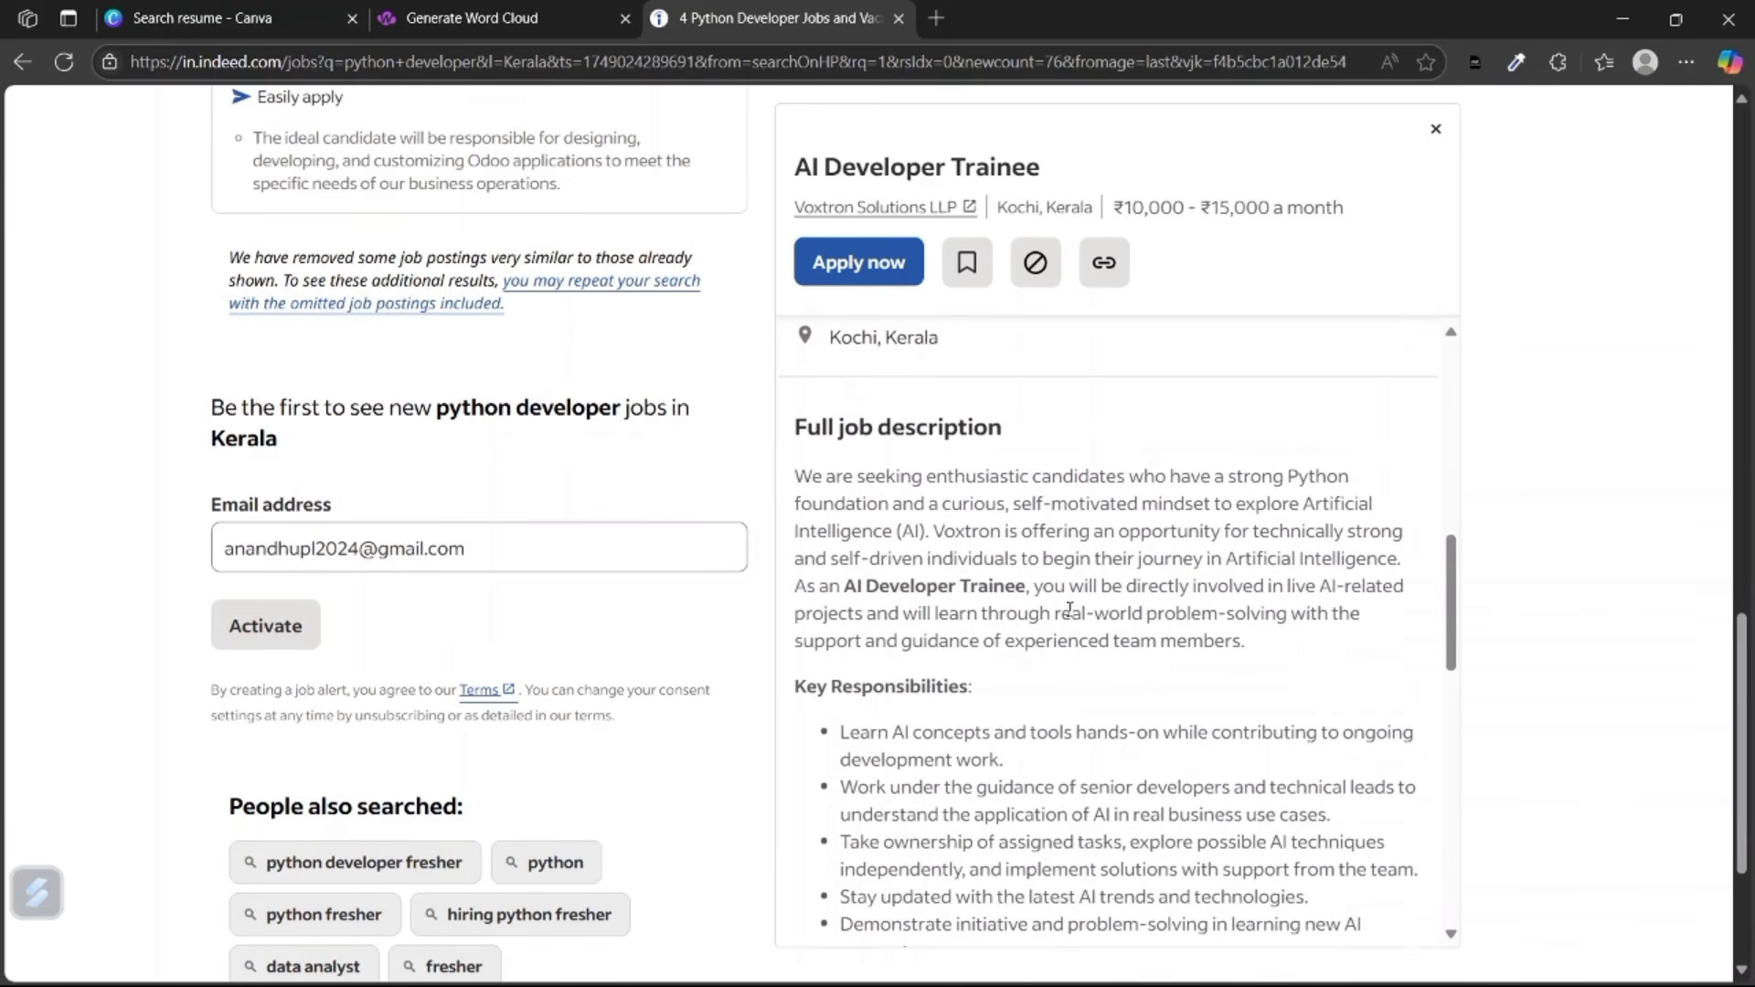
scroll(1070, 609, down, 2)
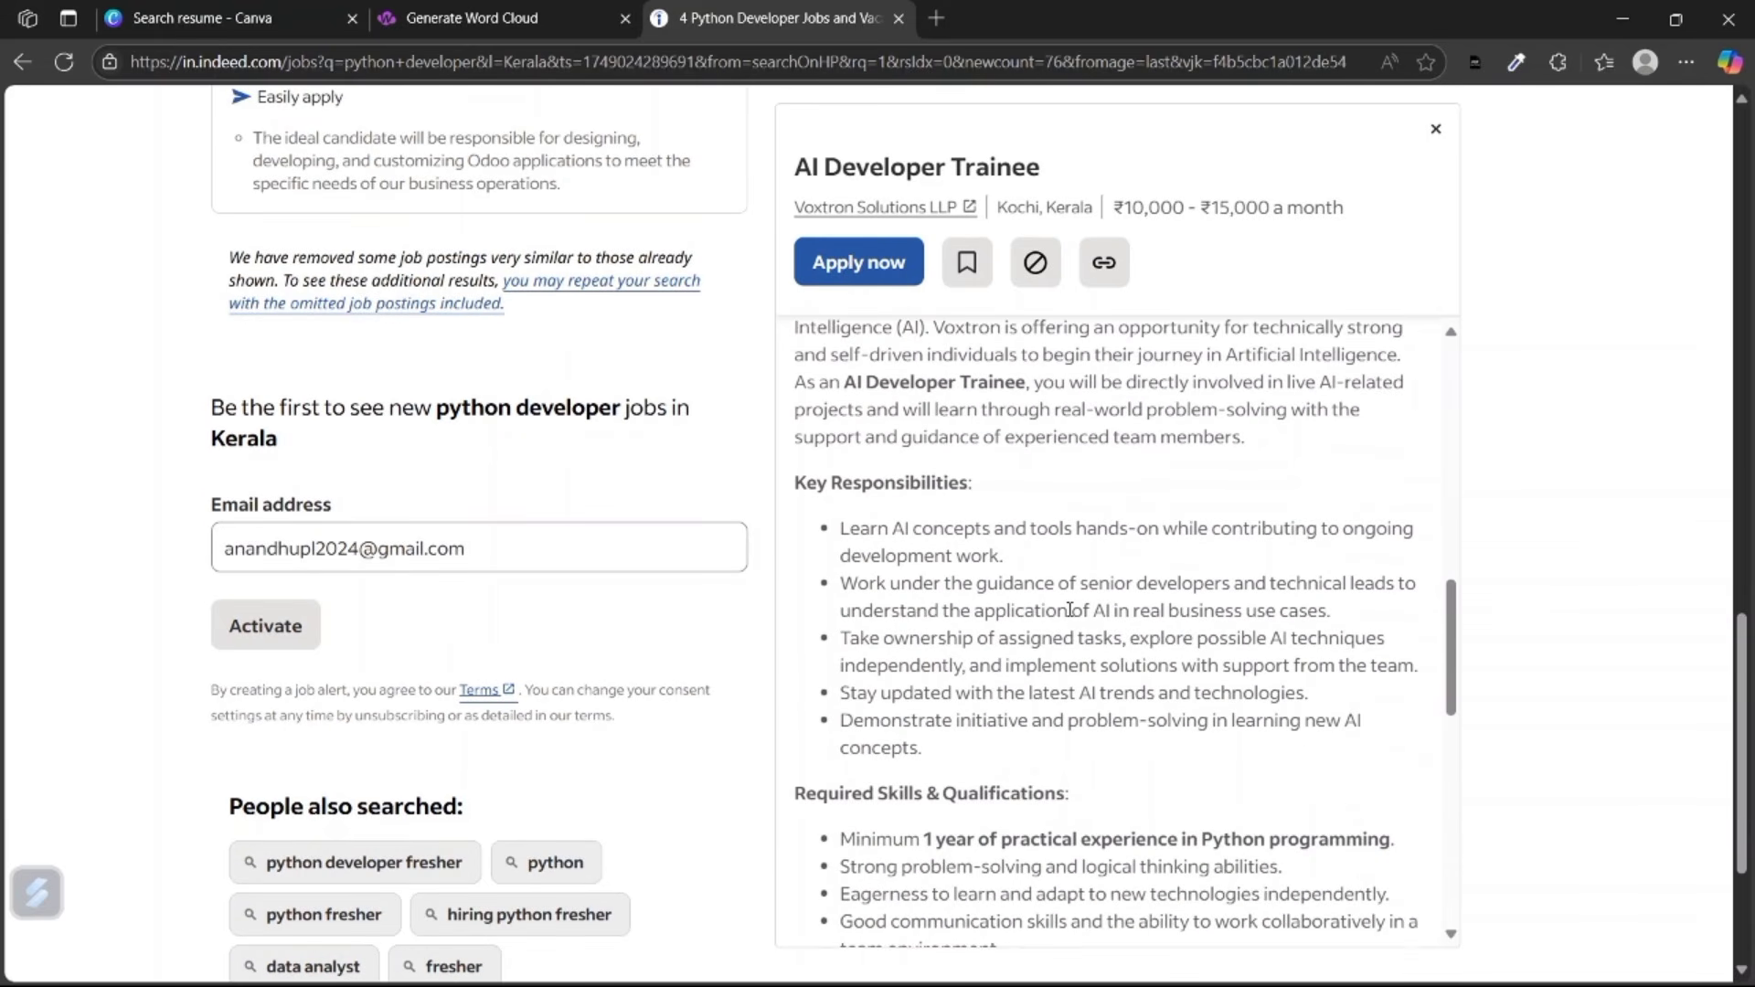
scroll(1069, 610, down, 3)
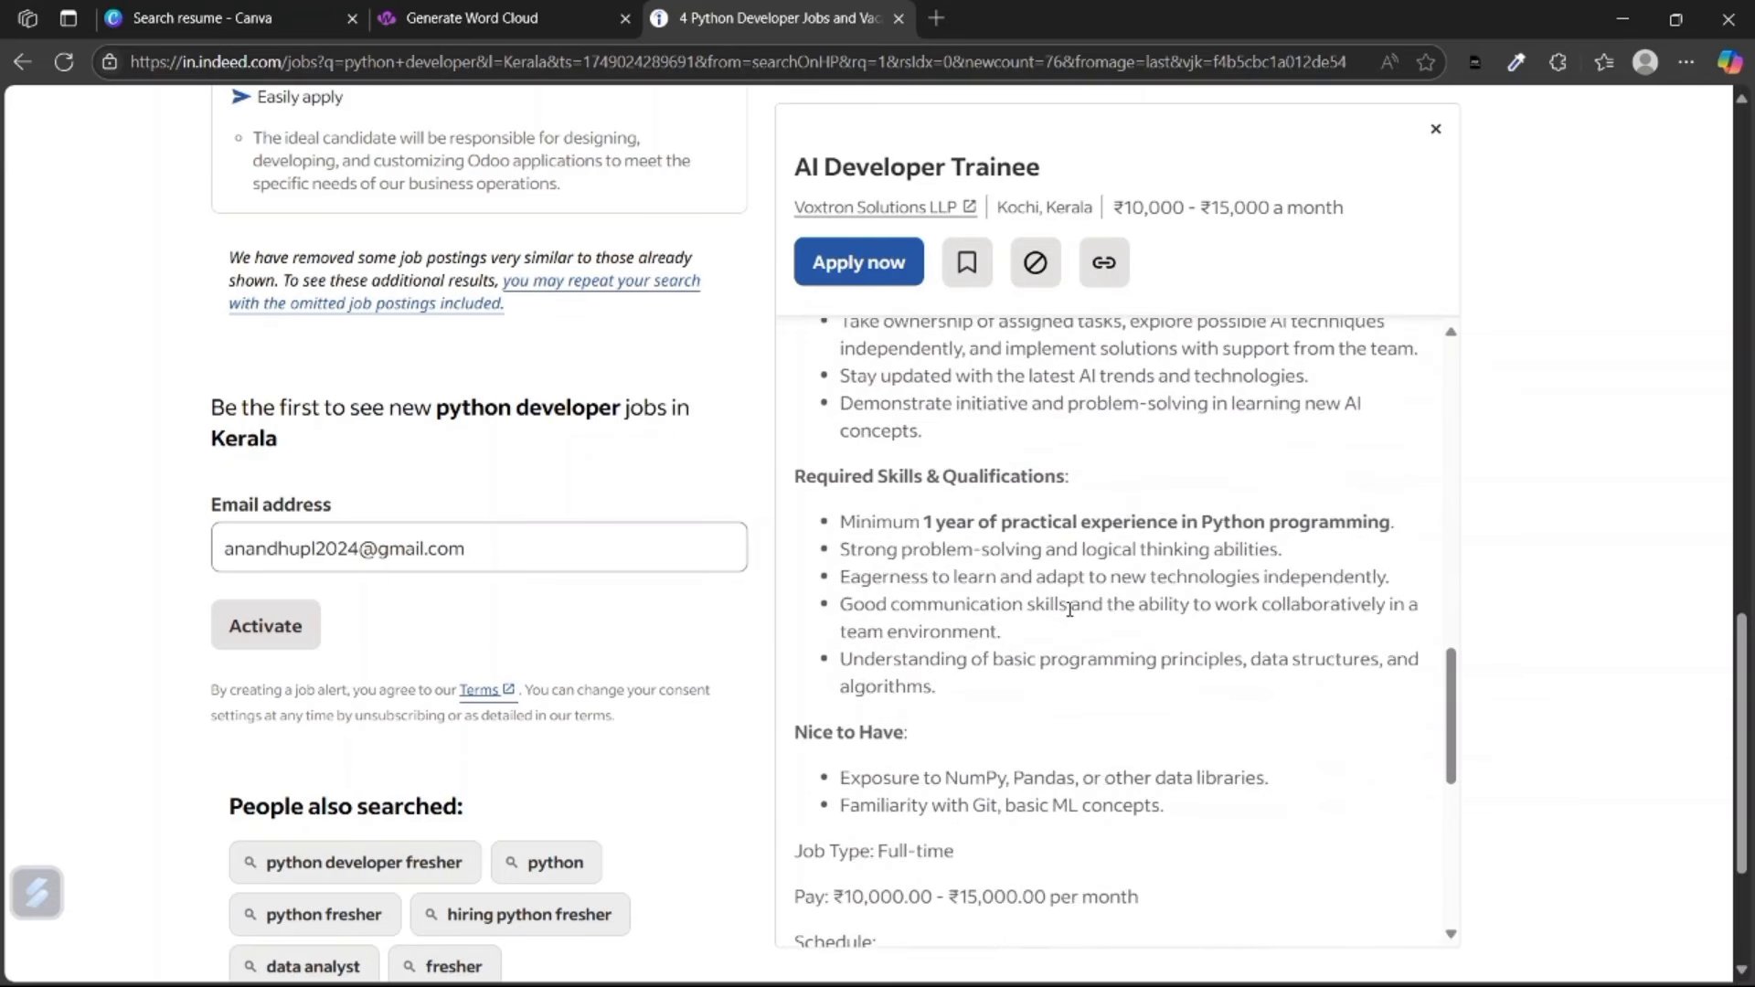
drag(973, 690, 859, 729)
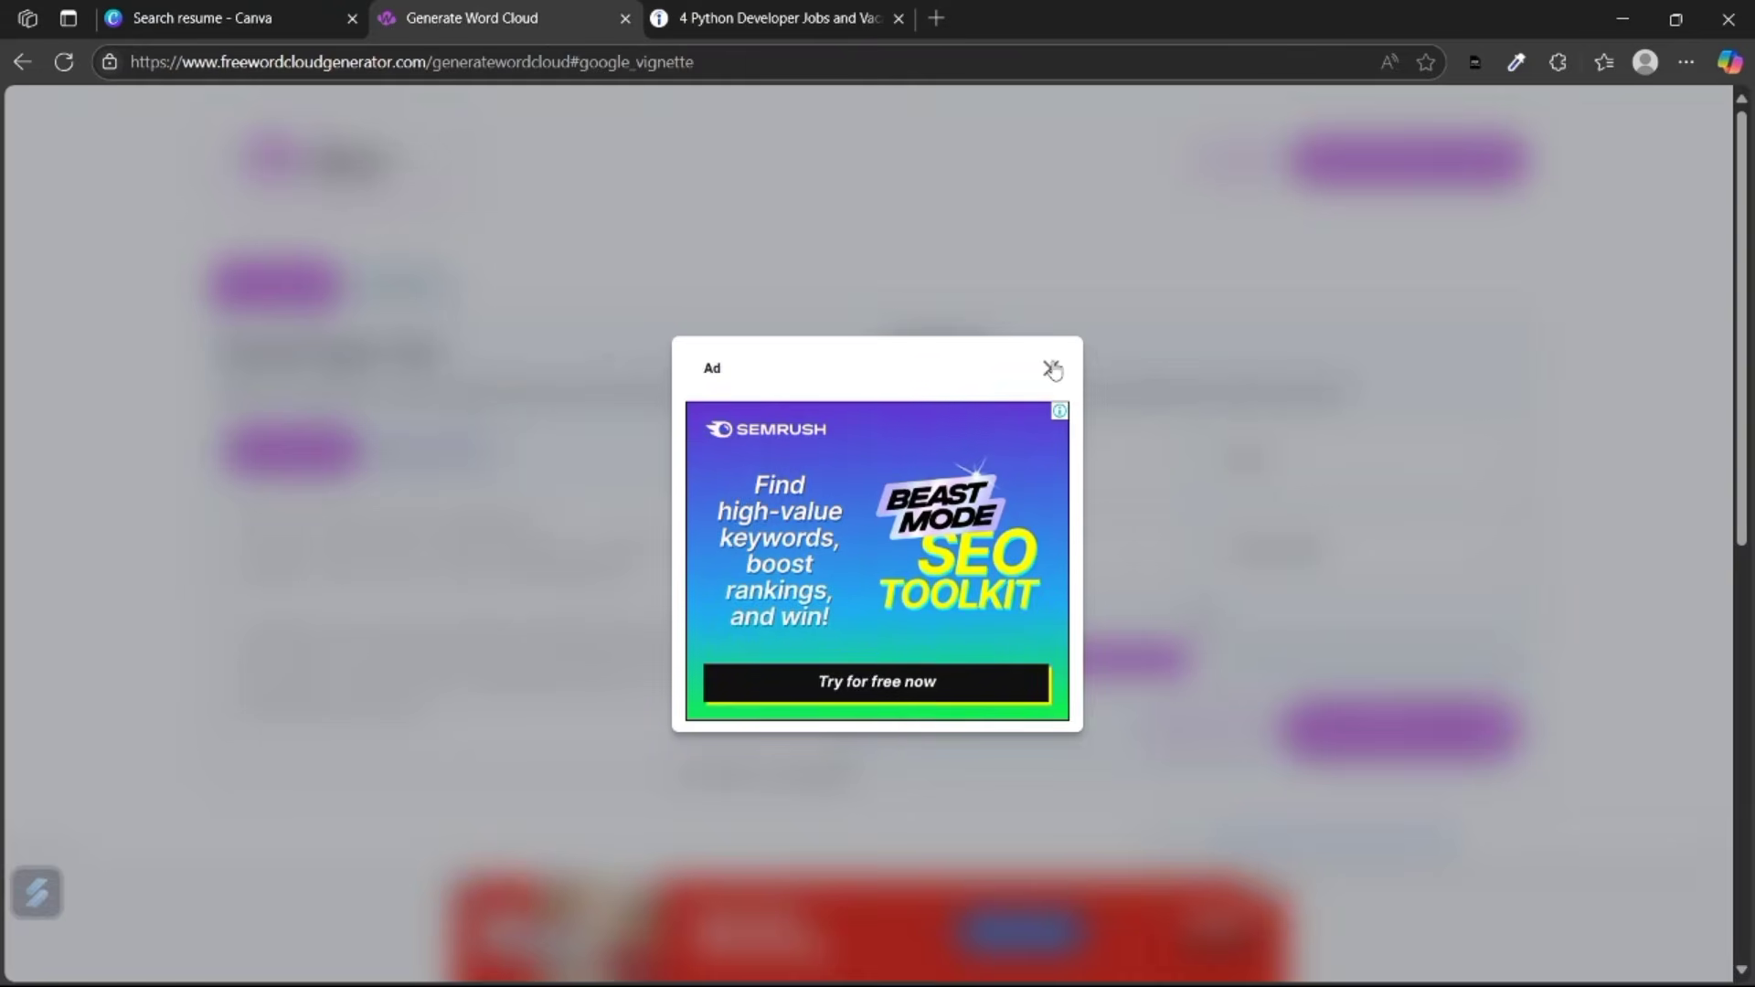
Dismiss the ad and replace the sample word cloud text with the copied trainee requirements.
click(1051, 368)
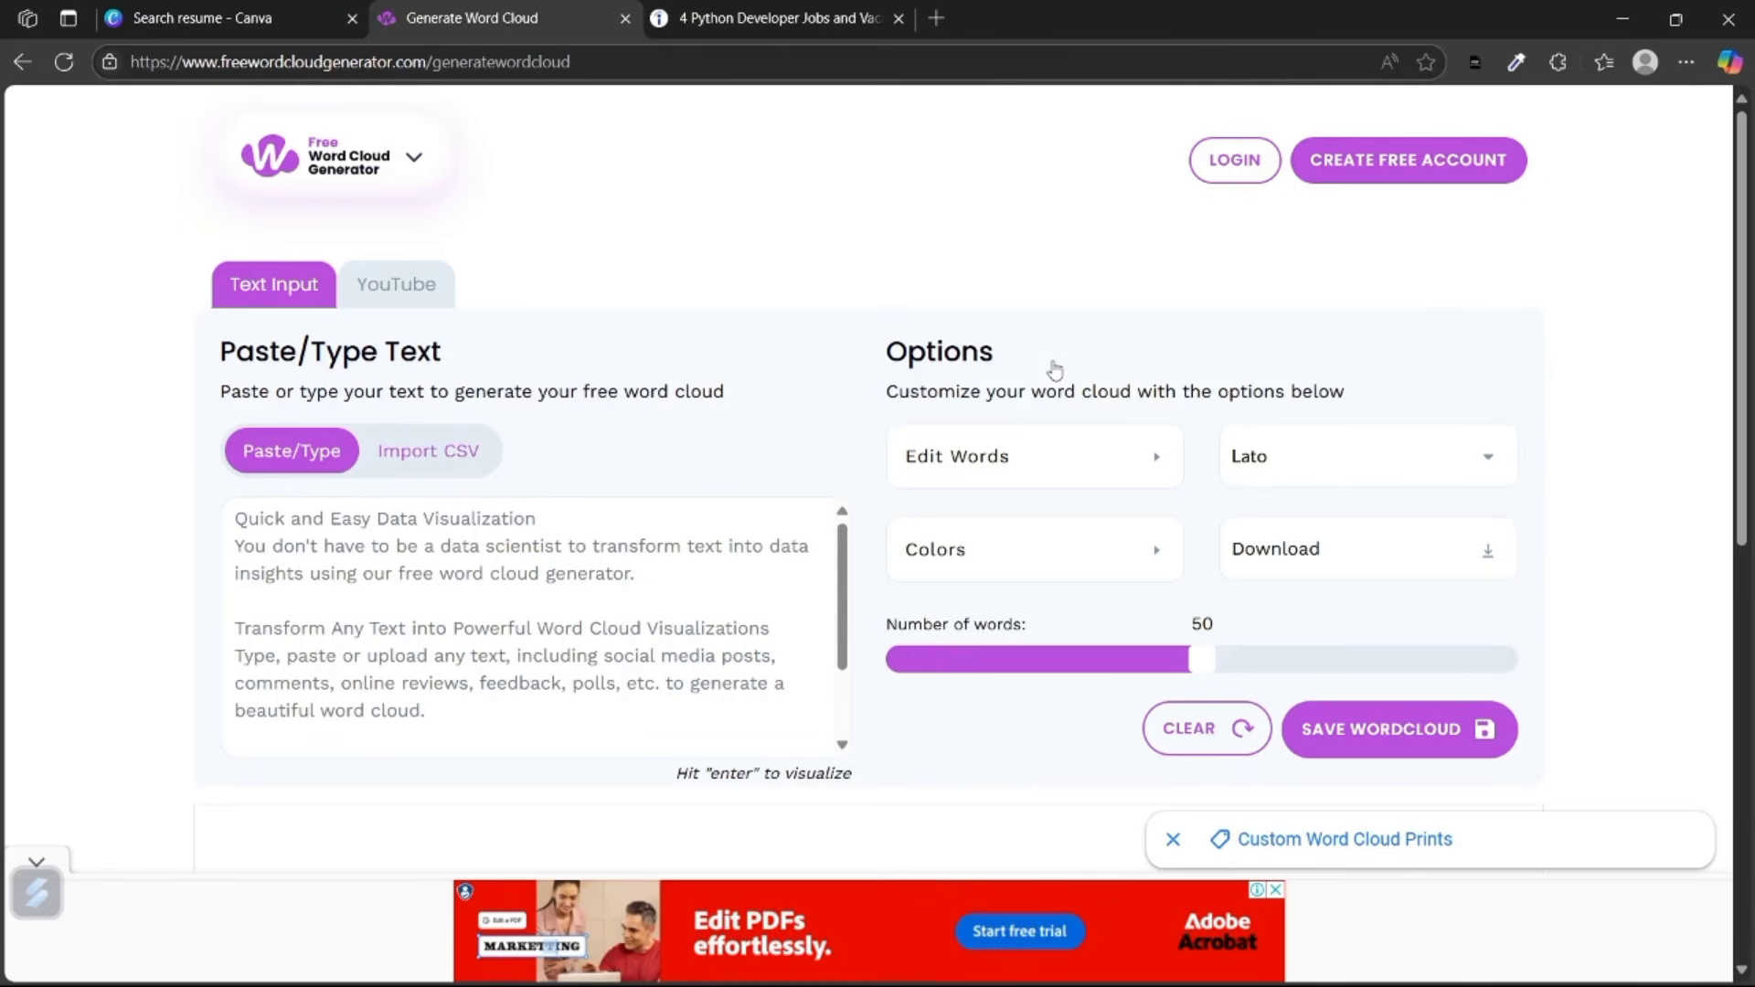
click(352, 559)
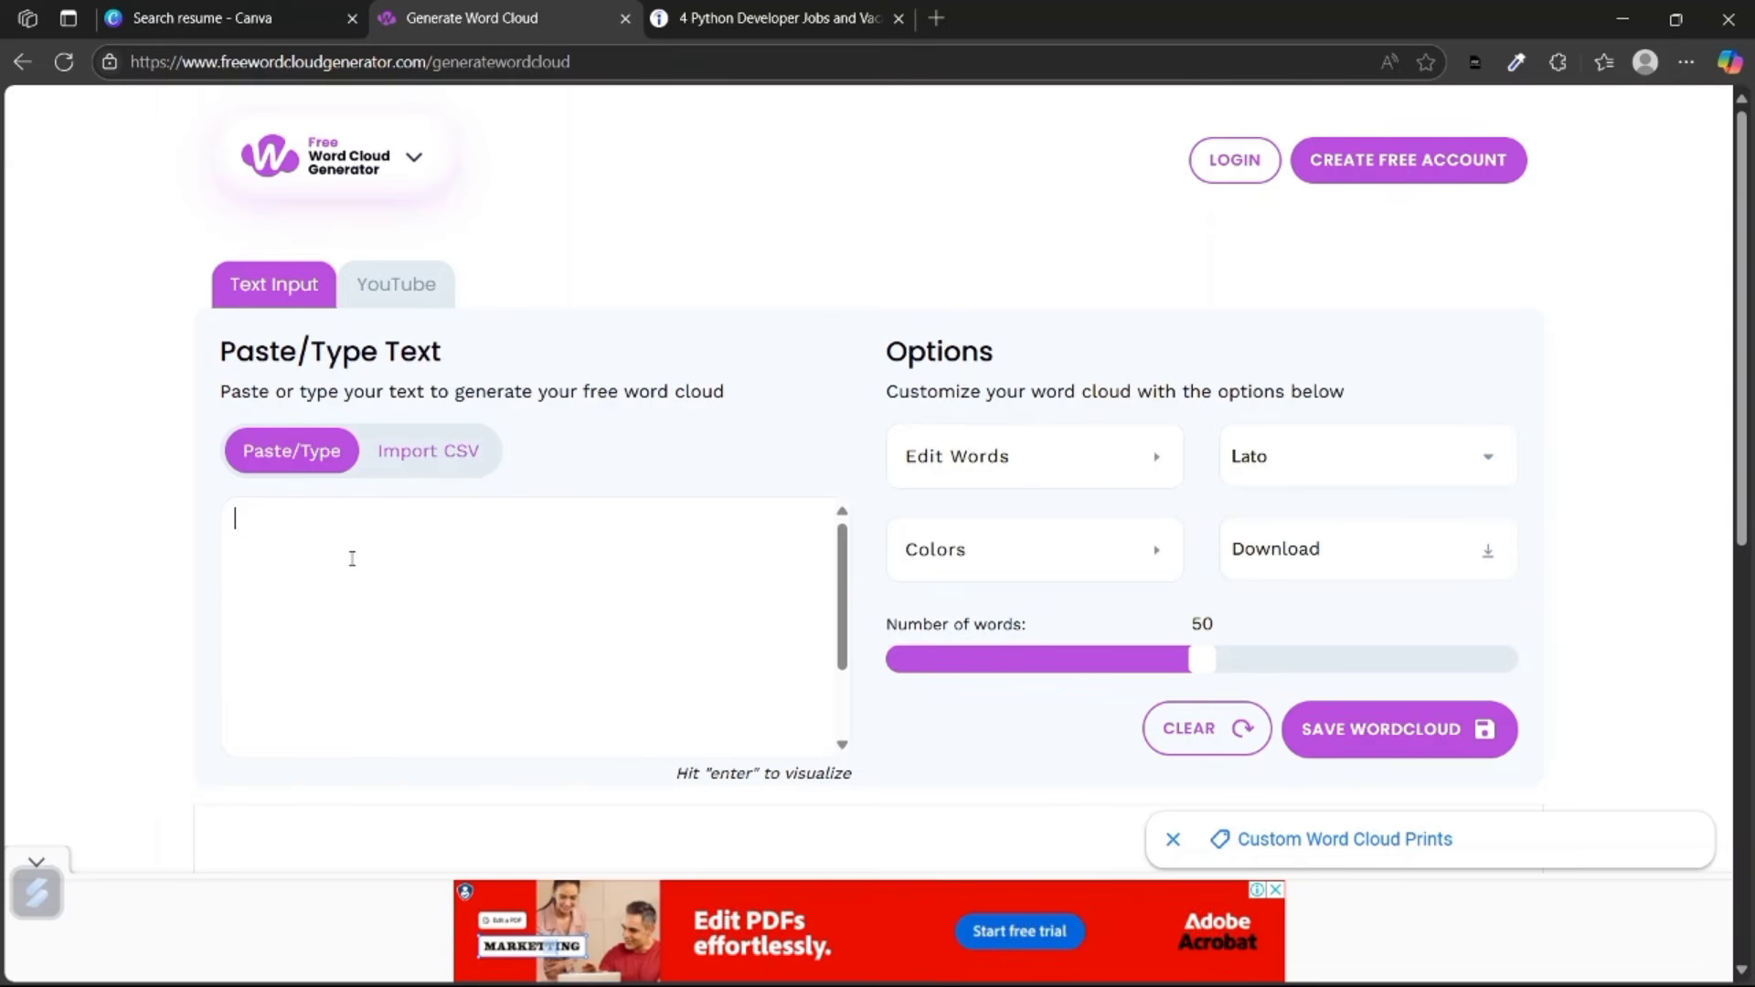
text(Minimum 1 year of practical experience in Python programming. Strong problem-solving and logical thinking abilities. Eagerness to learn and adapt to new technologies independently. Good communication skills and the ability to work collaboratively in a team environment. Understanding of basic programming principles, data structures, and algorithms.)
Open the Odoo Developer job from the Indeed listings.
key(ctrl+Tab)
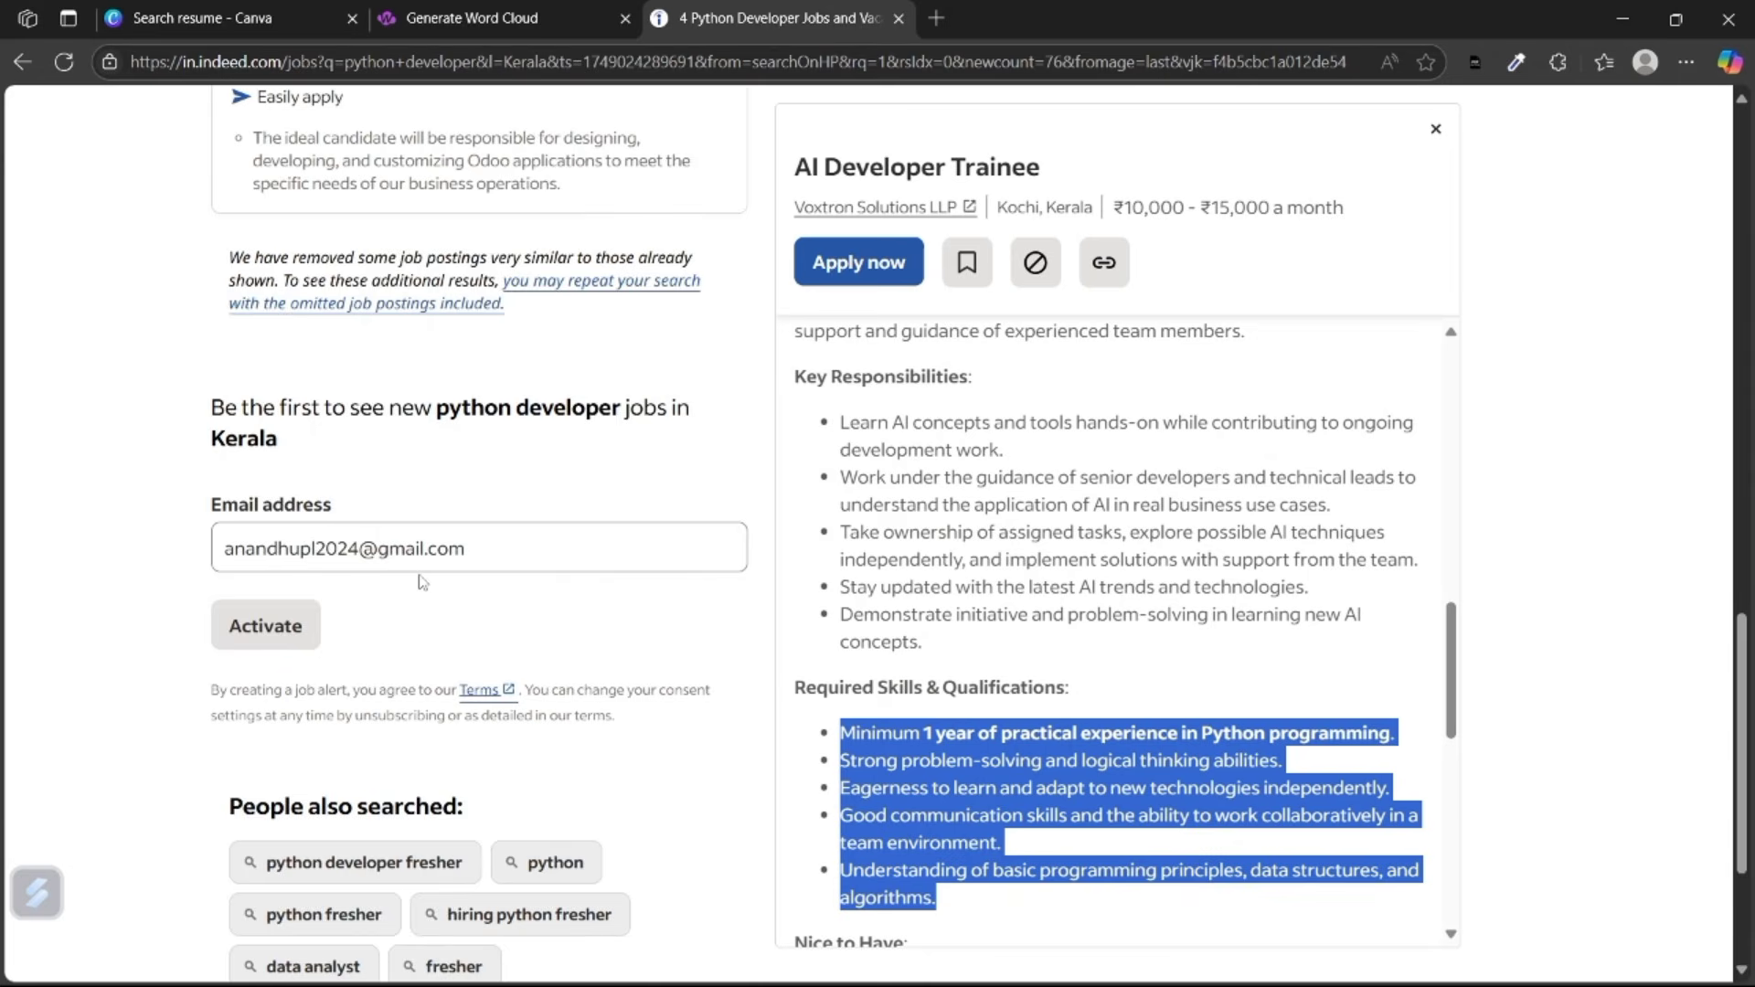
scroll(403, 567, up, 12)
scroll(389, 558, up, 1)
click(389, 558)
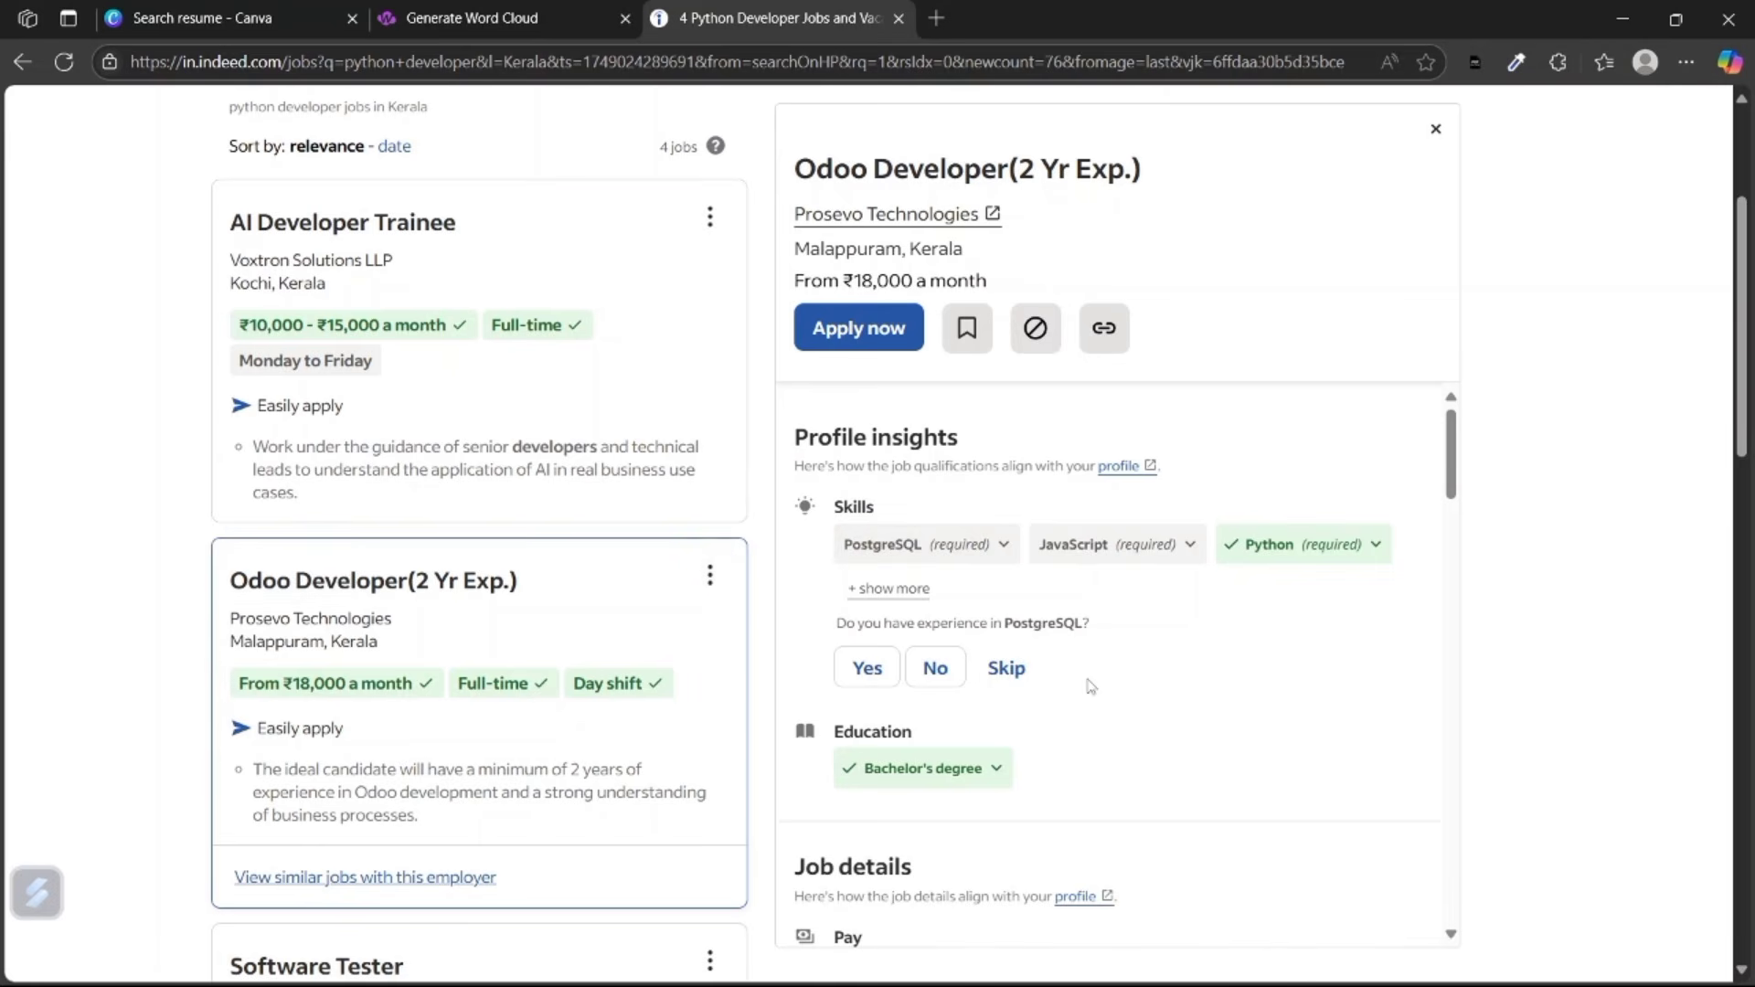
scroll(1089, 686, down, 10)
scroll(1090, 686, down, 3)
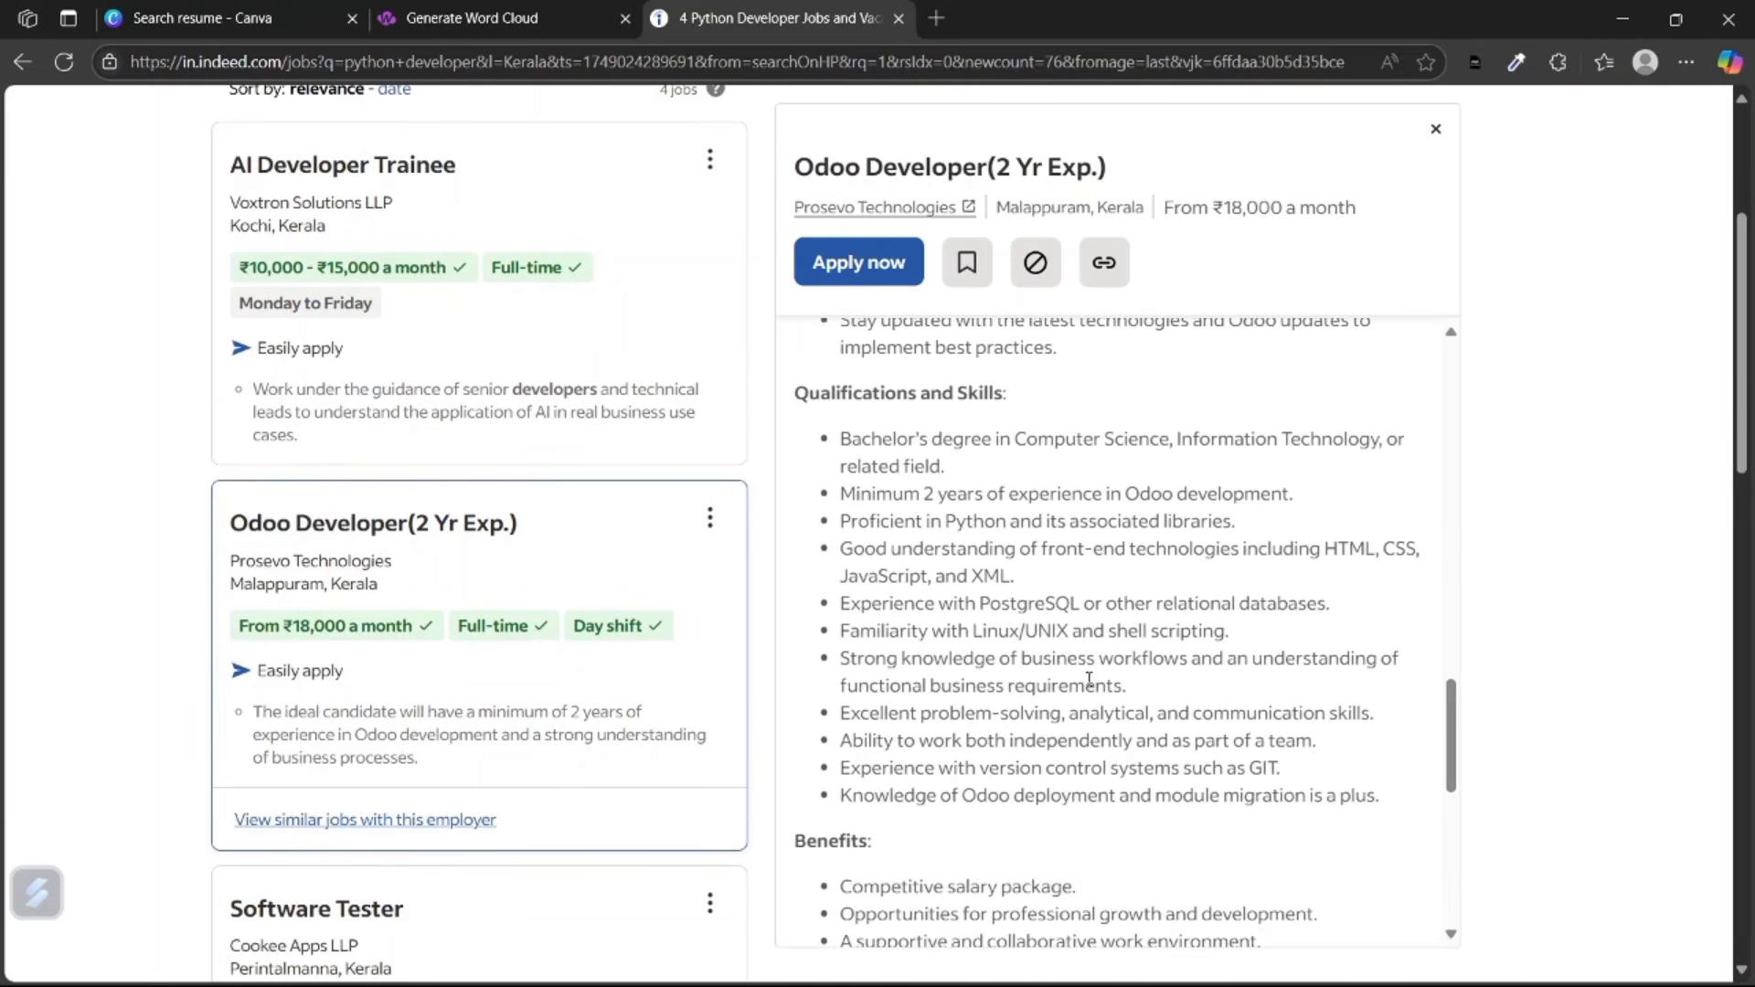
scroll(1144, 745, down, 3)
scroll(1144, 745, up, 3)
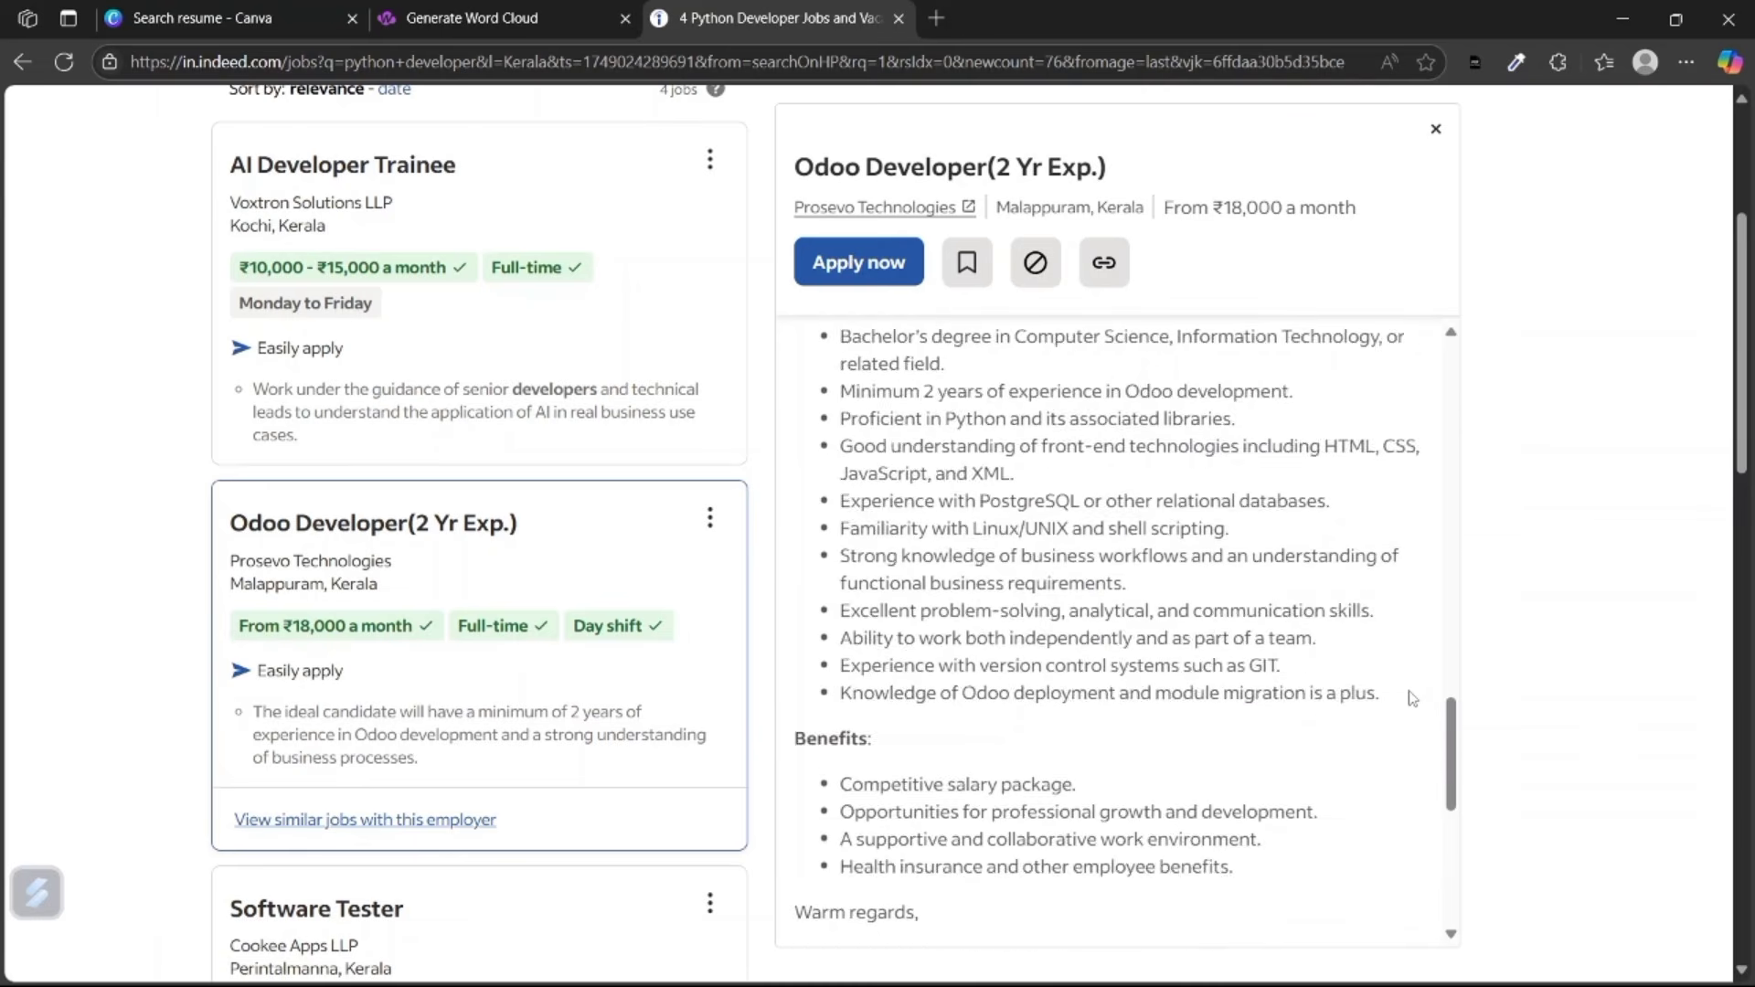
Copy the Odoo Developer qualifications and append them to the word cloud text.
drag(1399, 833, 835, 466)
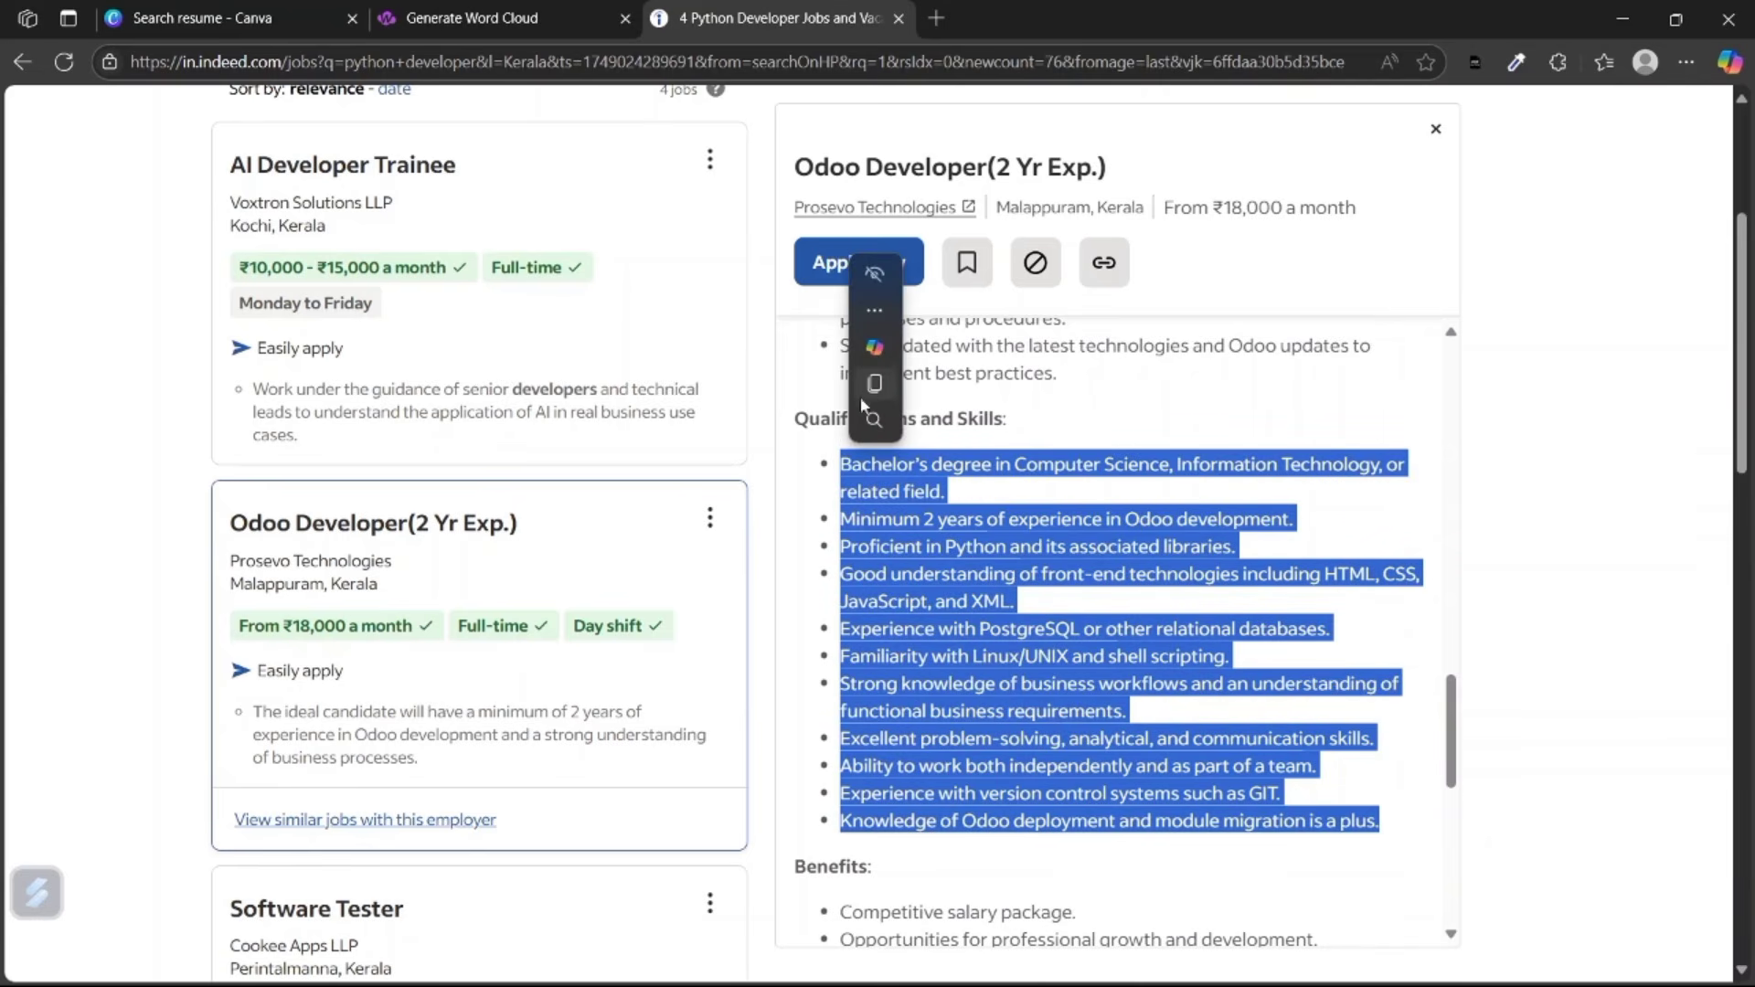
click(866, 390)
click(402, 11)
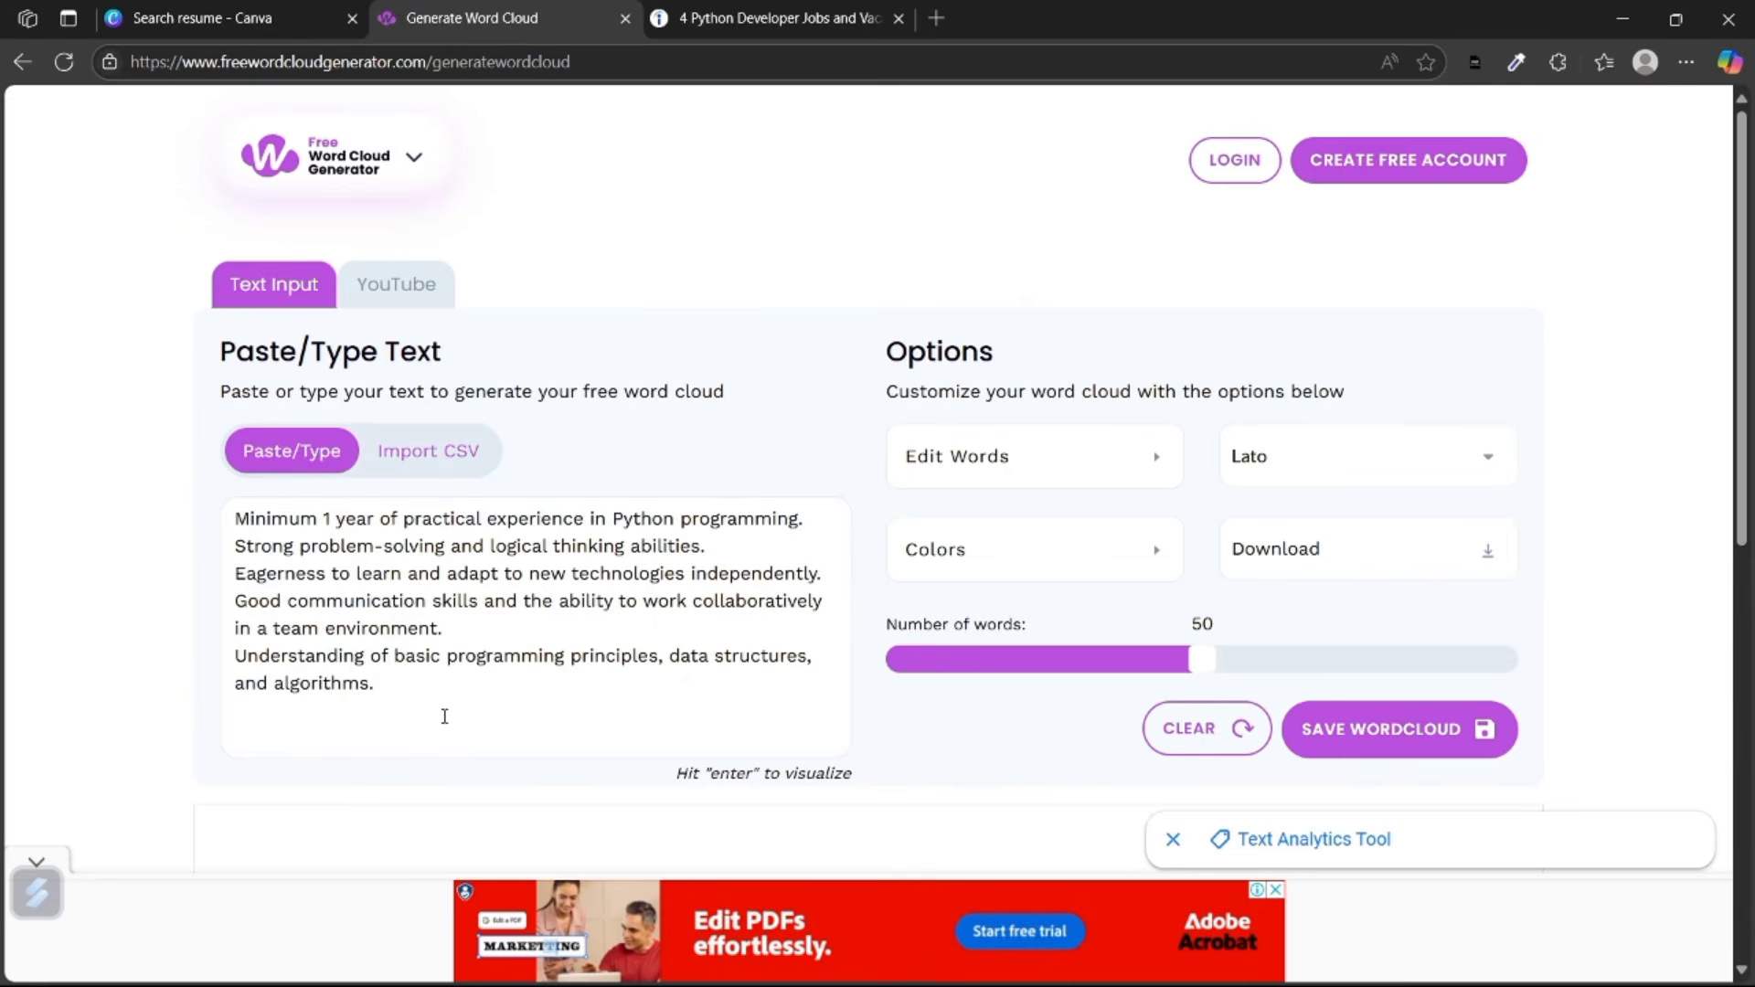
click(513, 716)
key(ctrl+v)
Open the Software Tester job and select its Requirements.
click(827, 9)
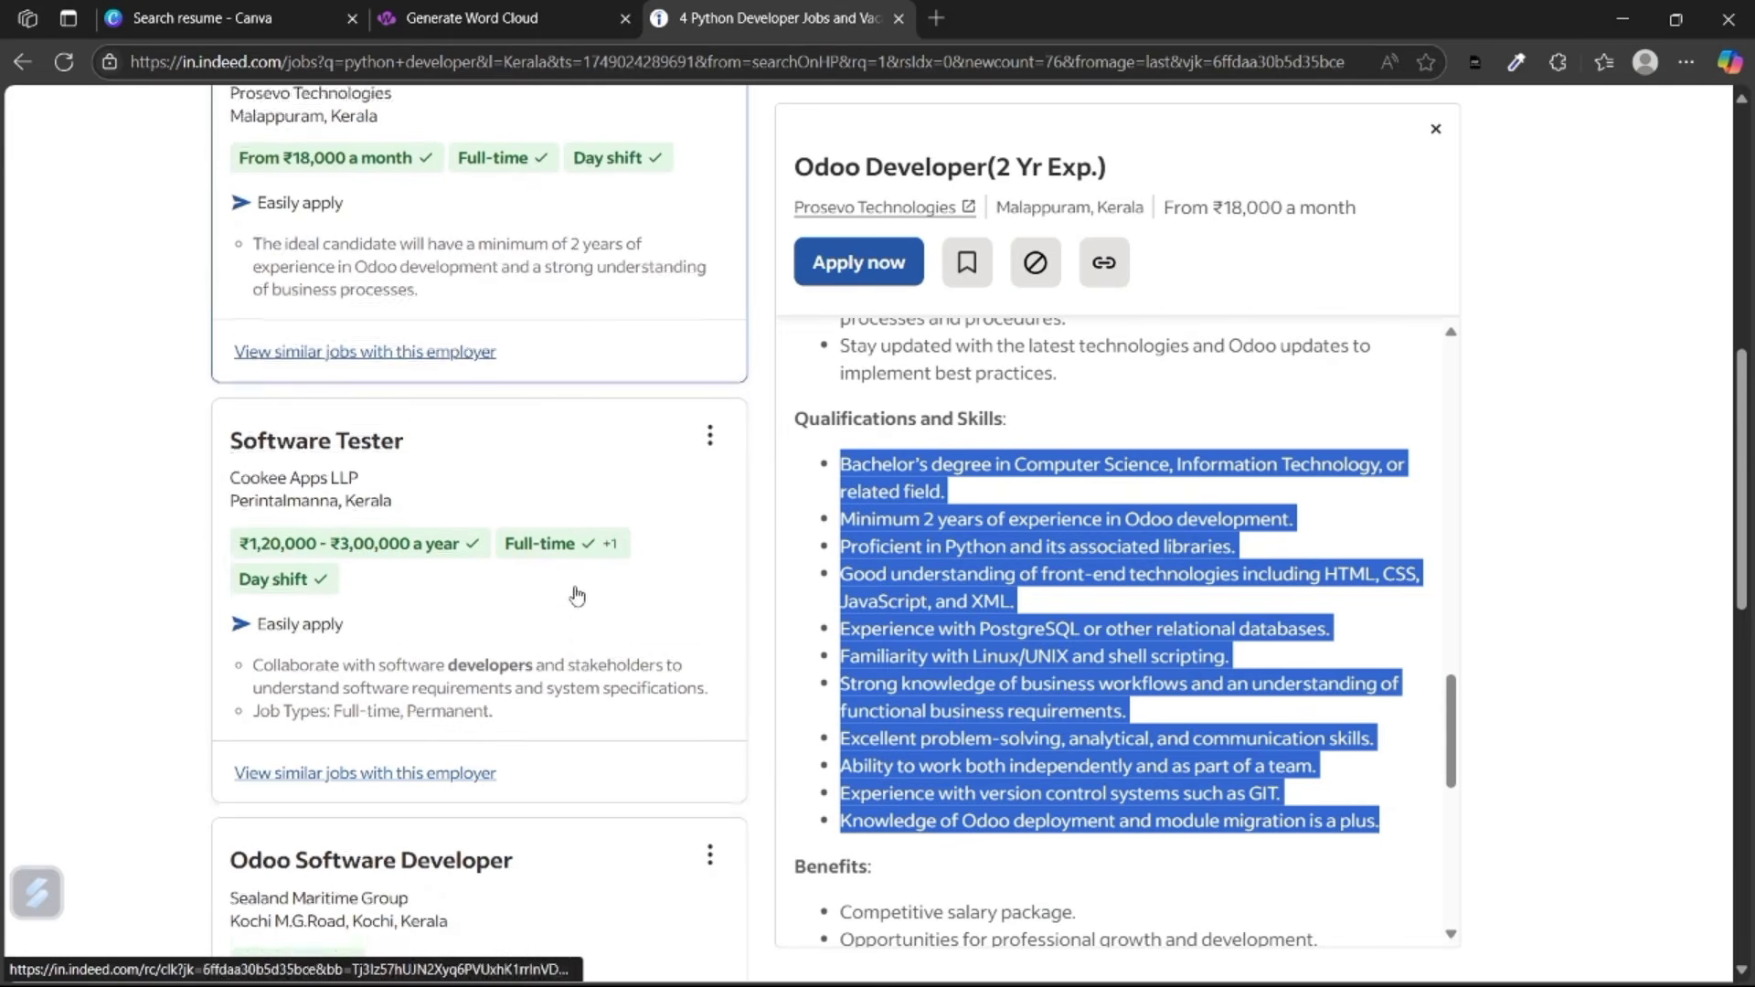
click(709, 663)
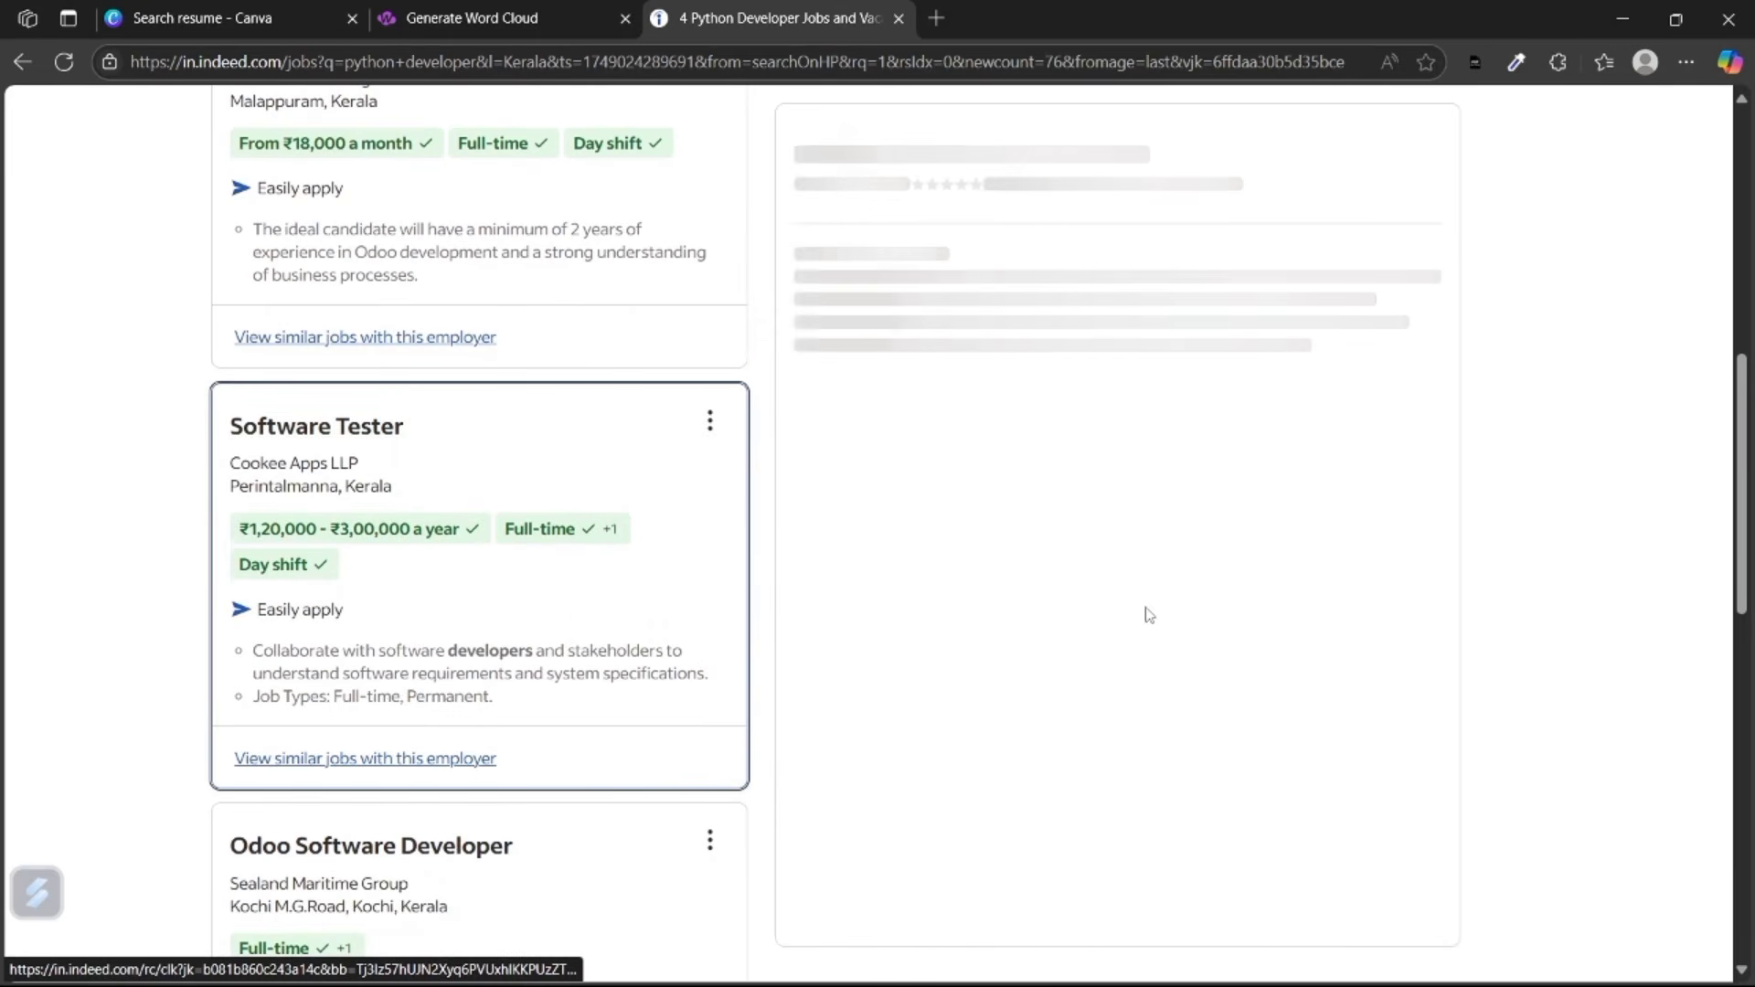
scroll(1177, 617, down, 15)
scroll(1179, 619, down, 12)
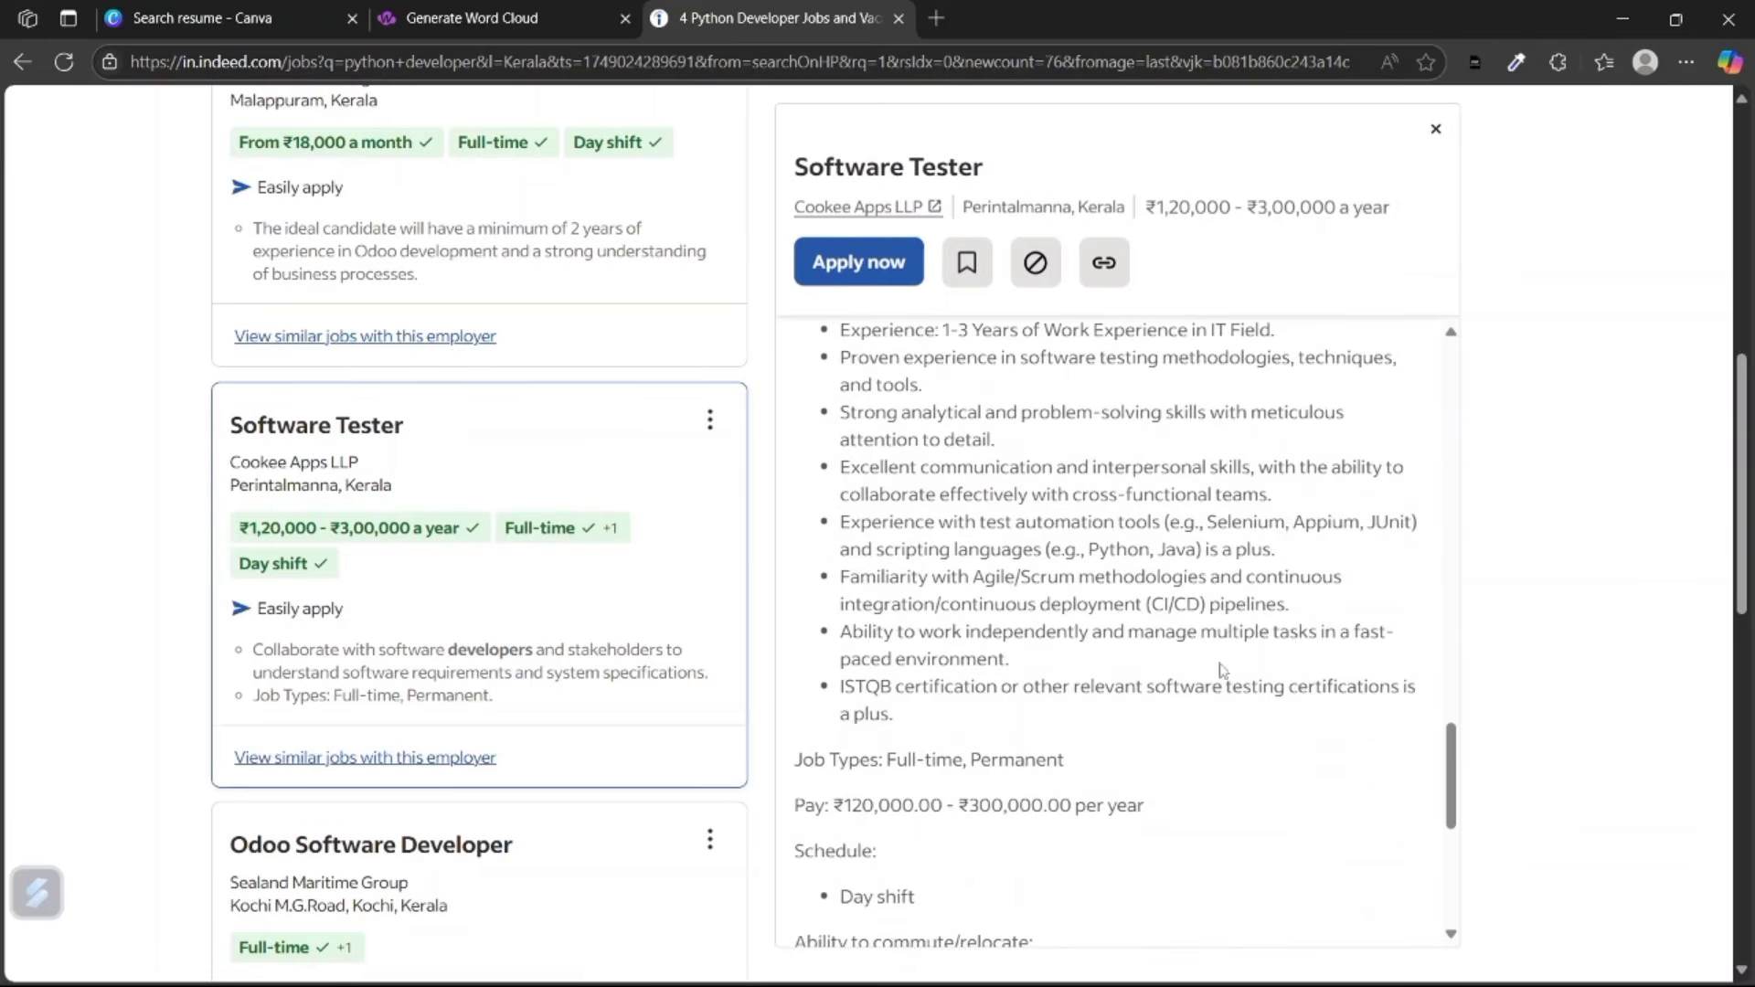
drag(909, 717, 839, 742)
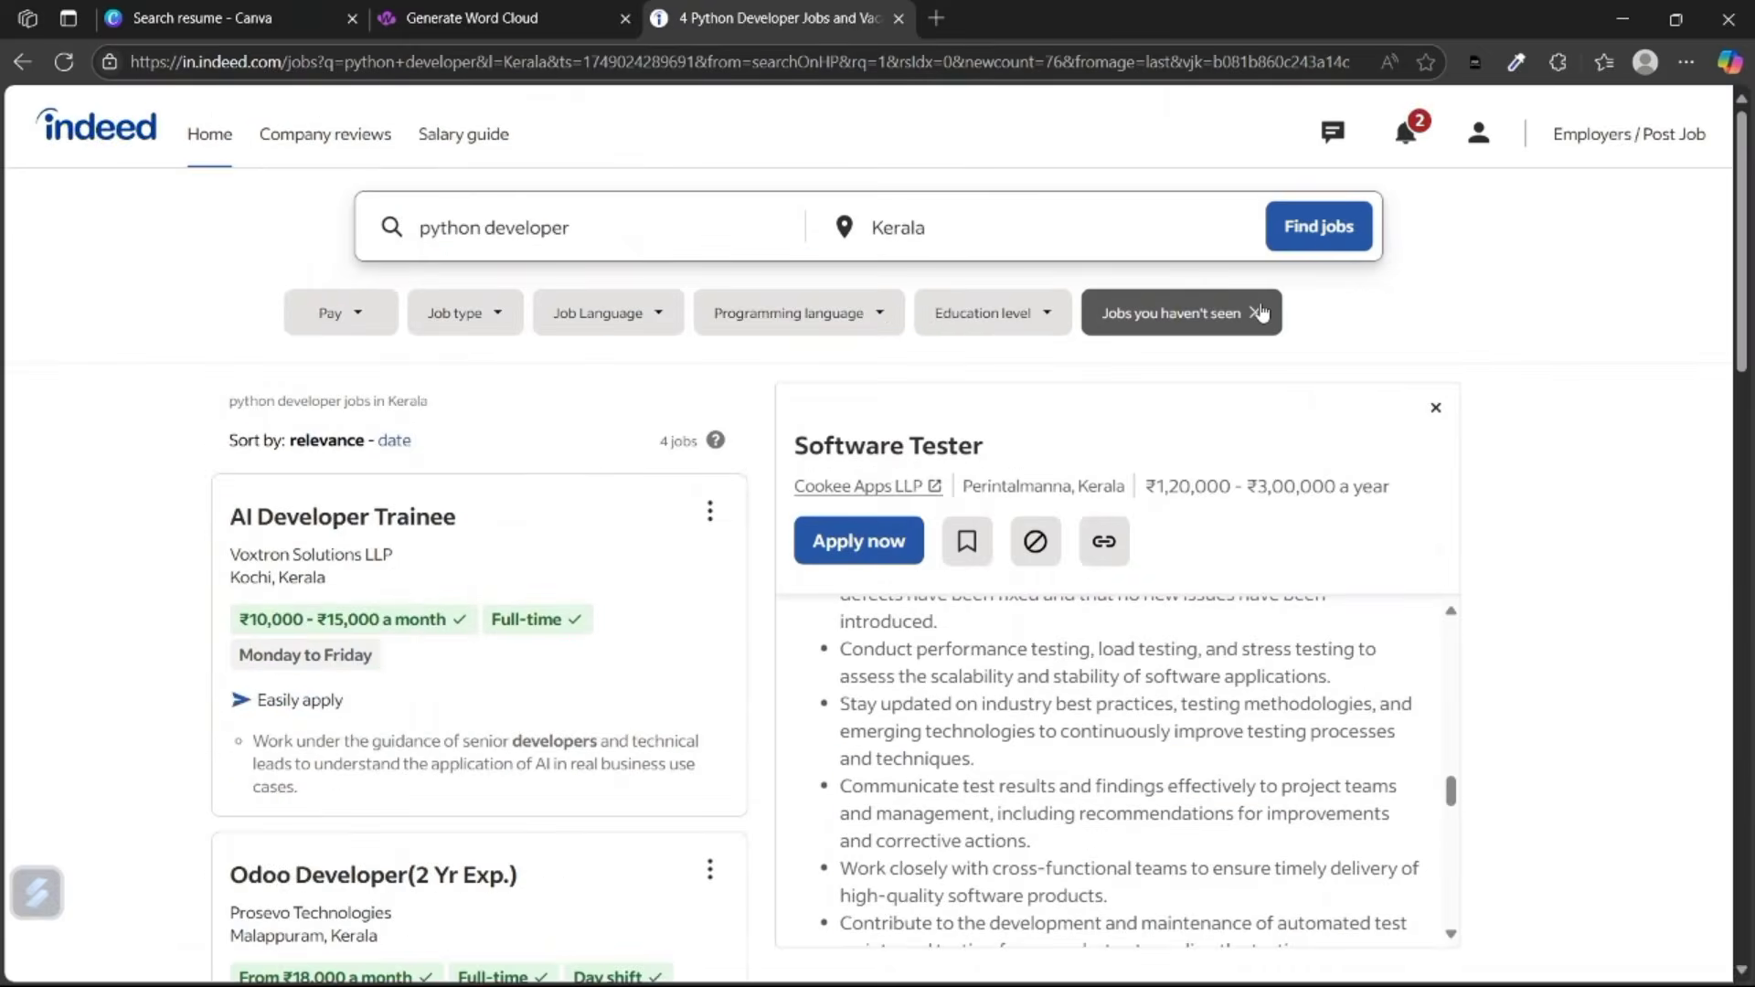
Gather the Software Tester and Python Django mentor requirement bullets, deleting the stray 'Job Types' line.
click(1260, 313)
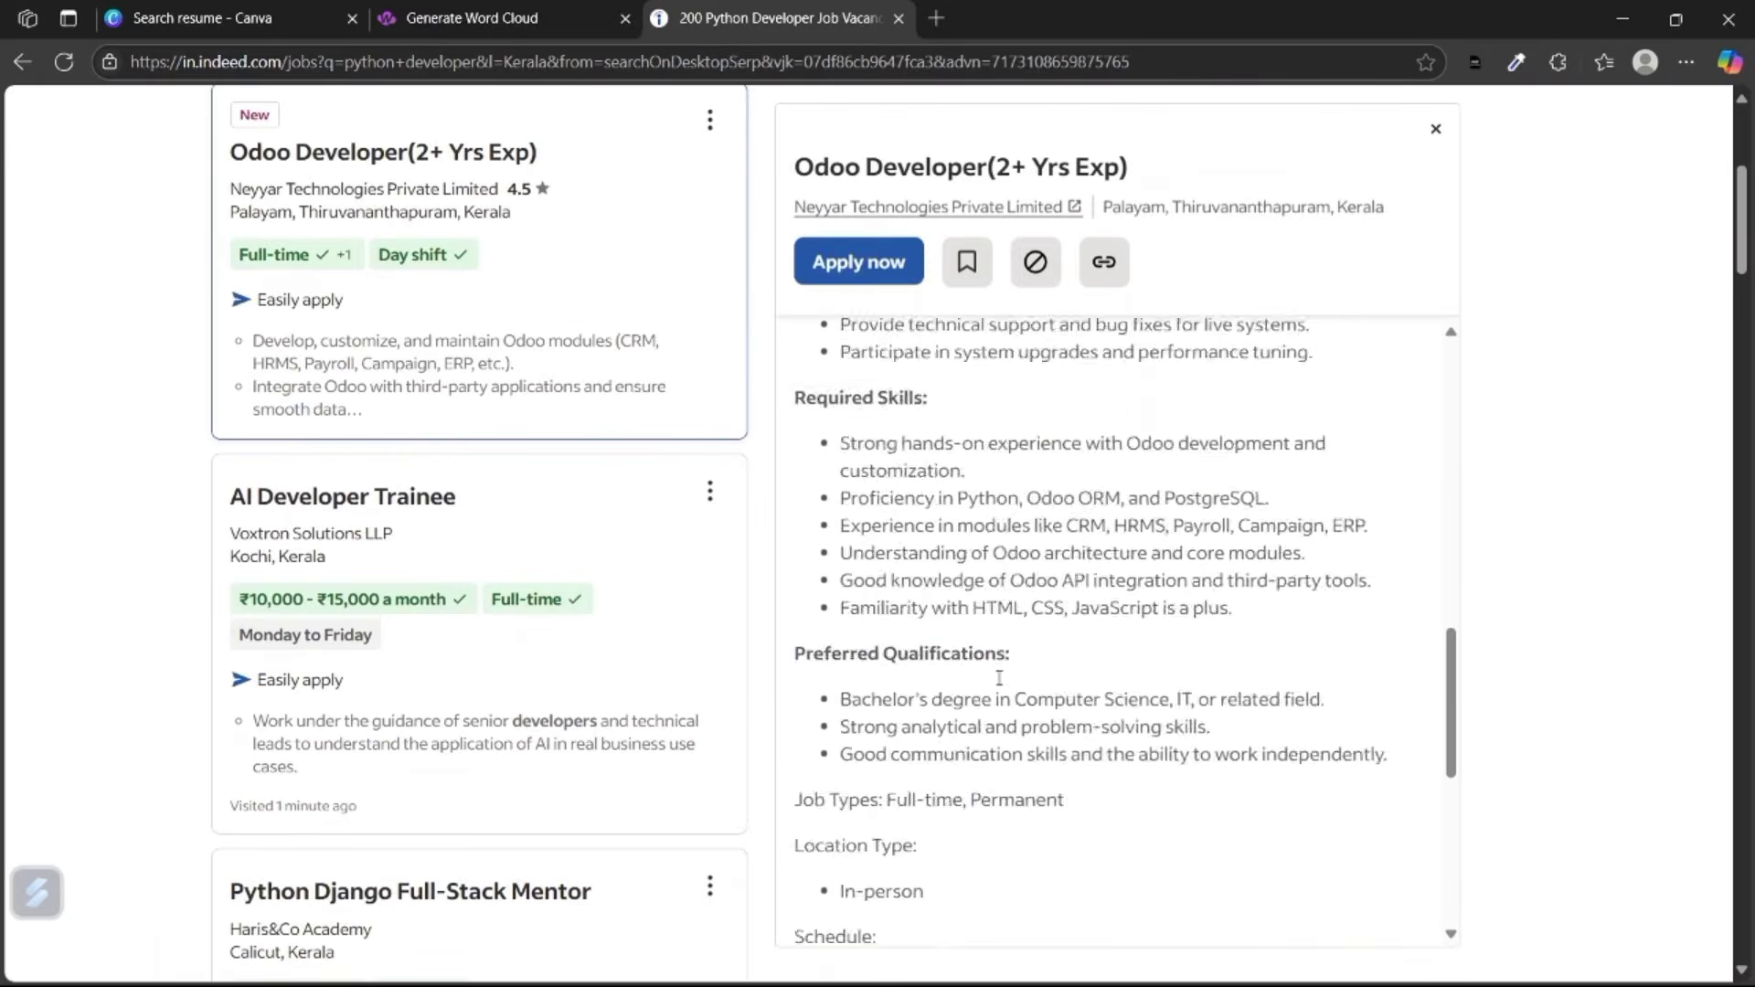
drag(1236, 610, 835, 443)
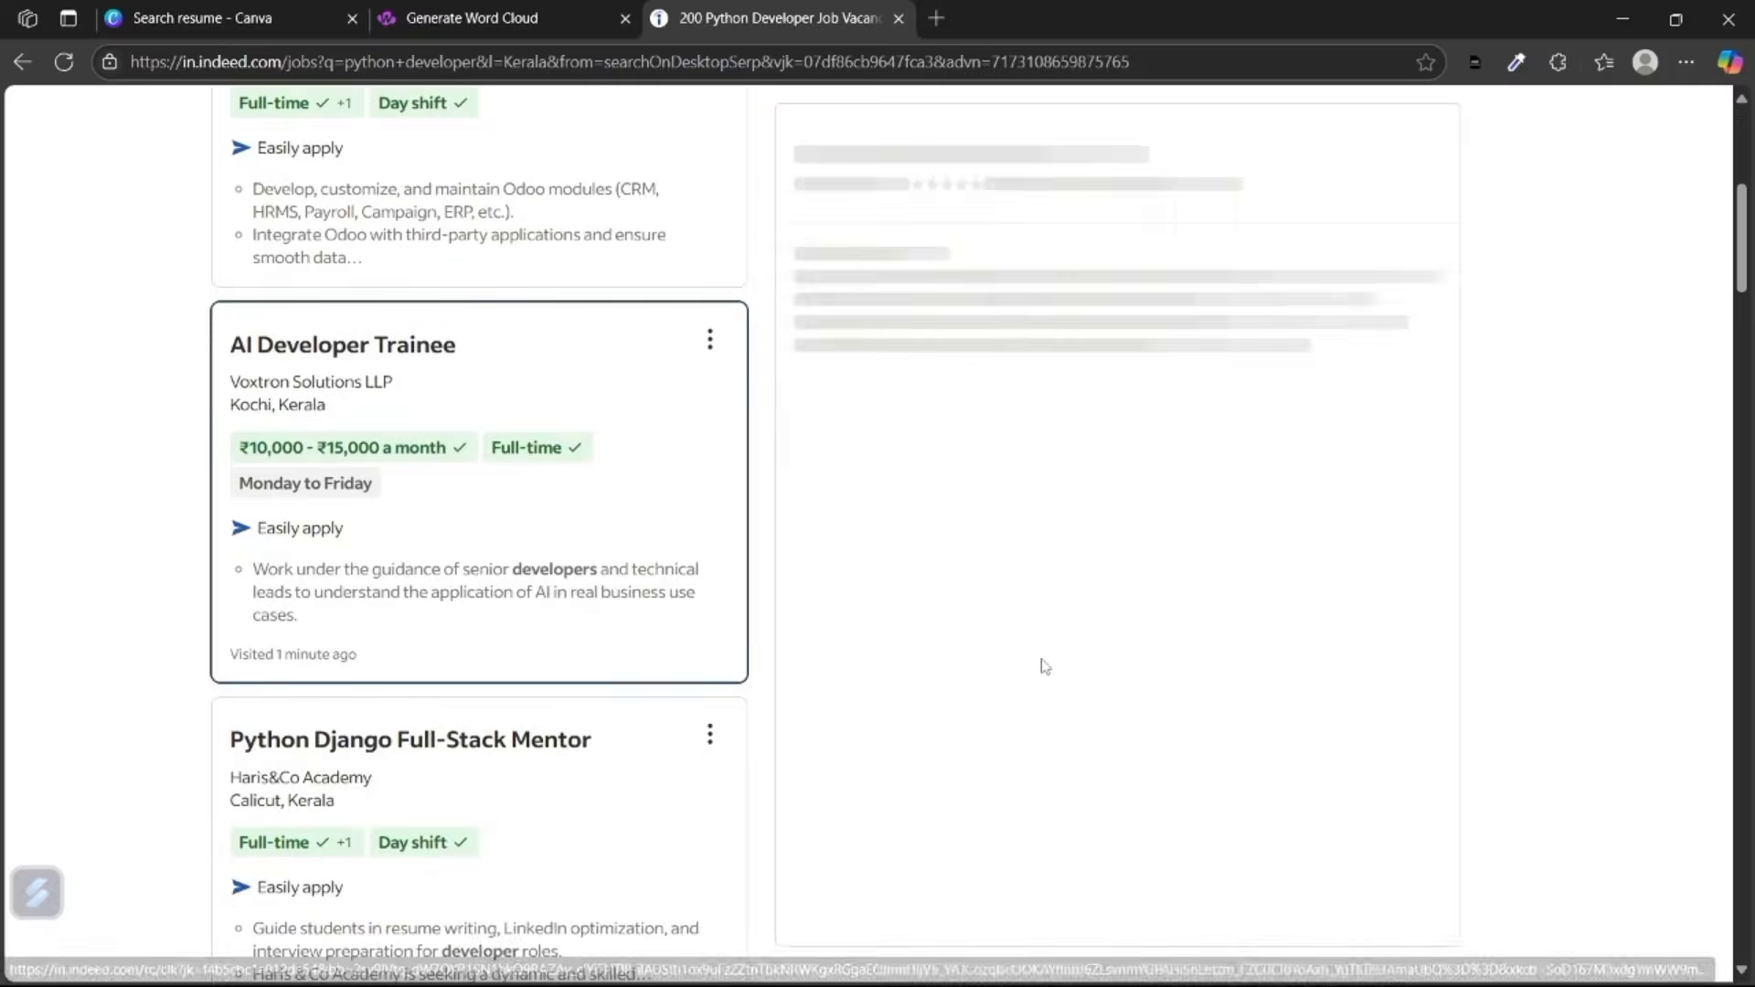
scroll(1187, 643, down, 10)
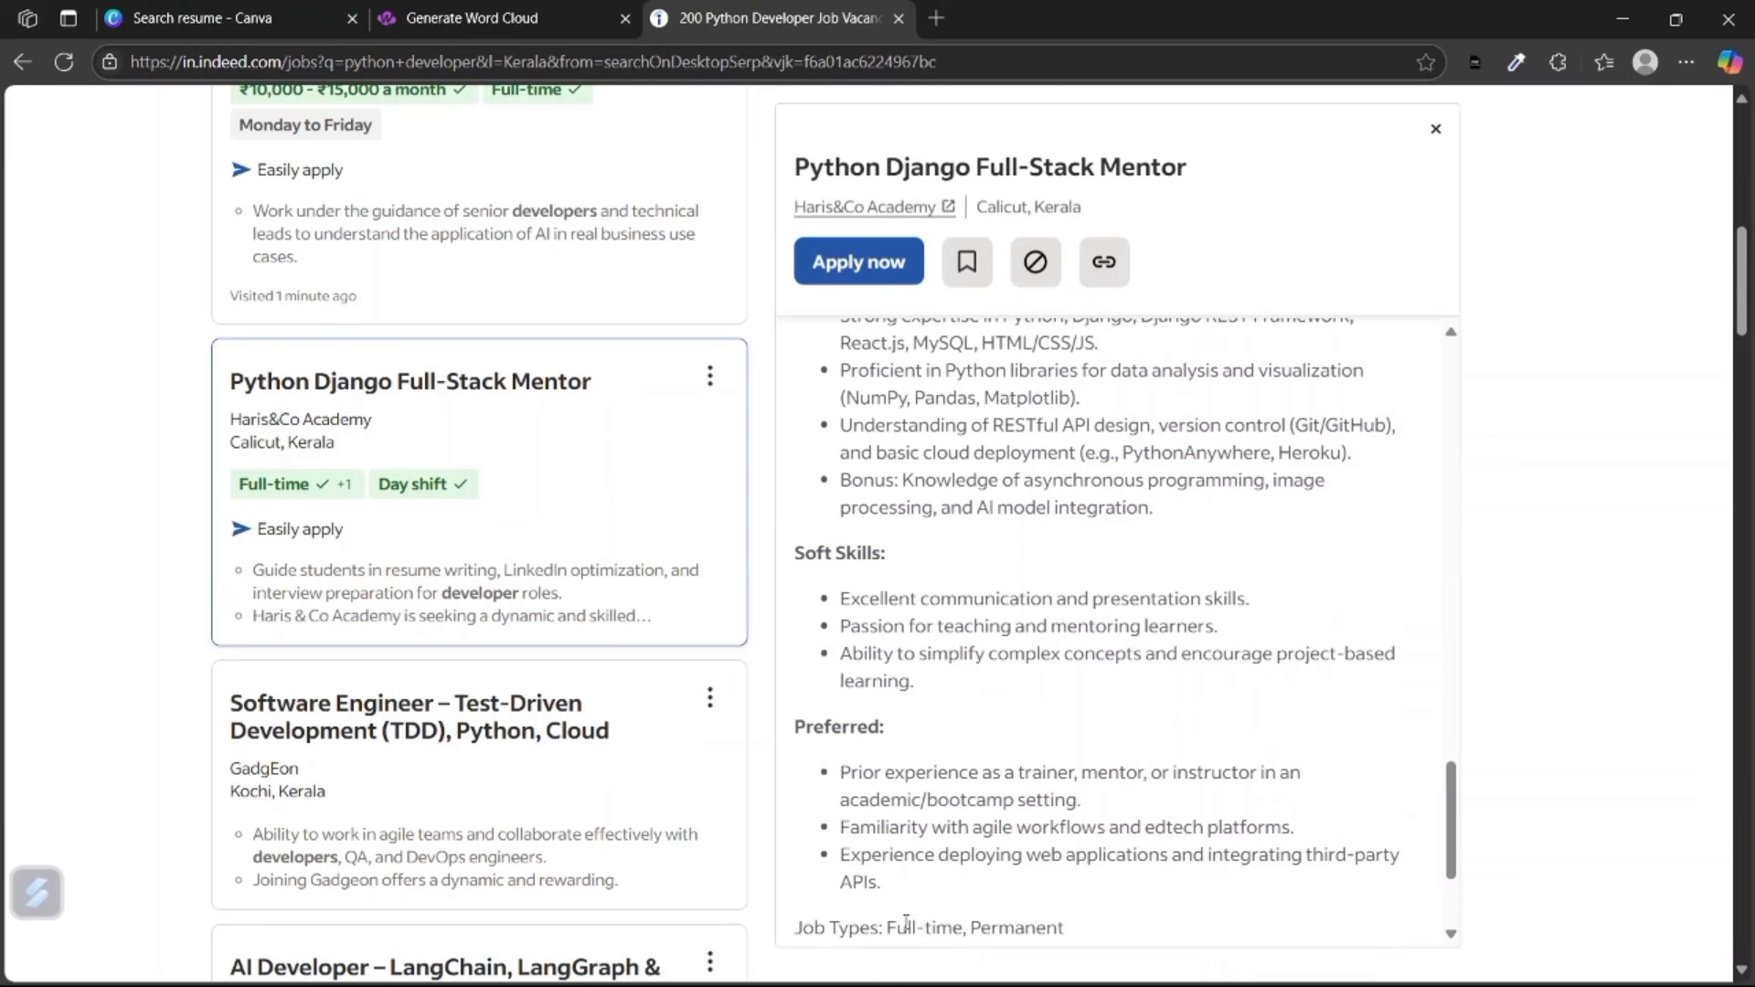
drag(905, 919, 836, 442)
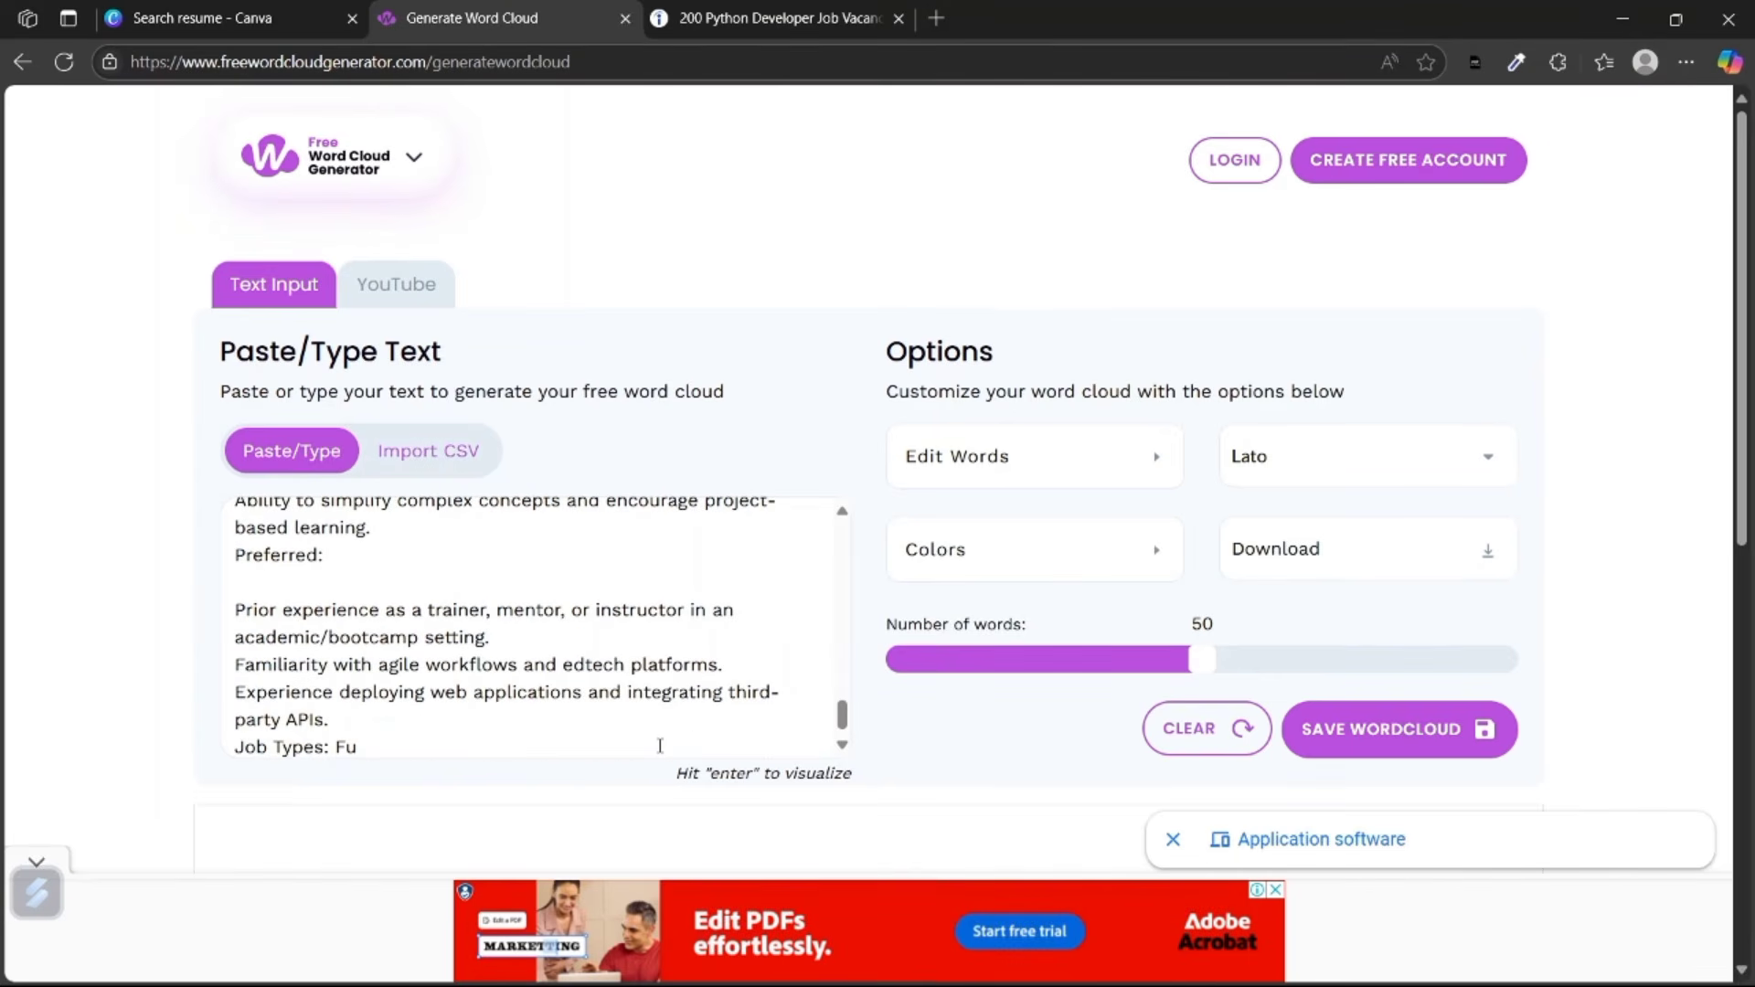
key(BackSpace)
key(BackSpace)
key(BackSpace)
key(BackSpace)
key(BackSpace)
key(BackSpace)
key(BackSpace)
key(BackSpace)
key(BackSpace)
key(BackSpace)
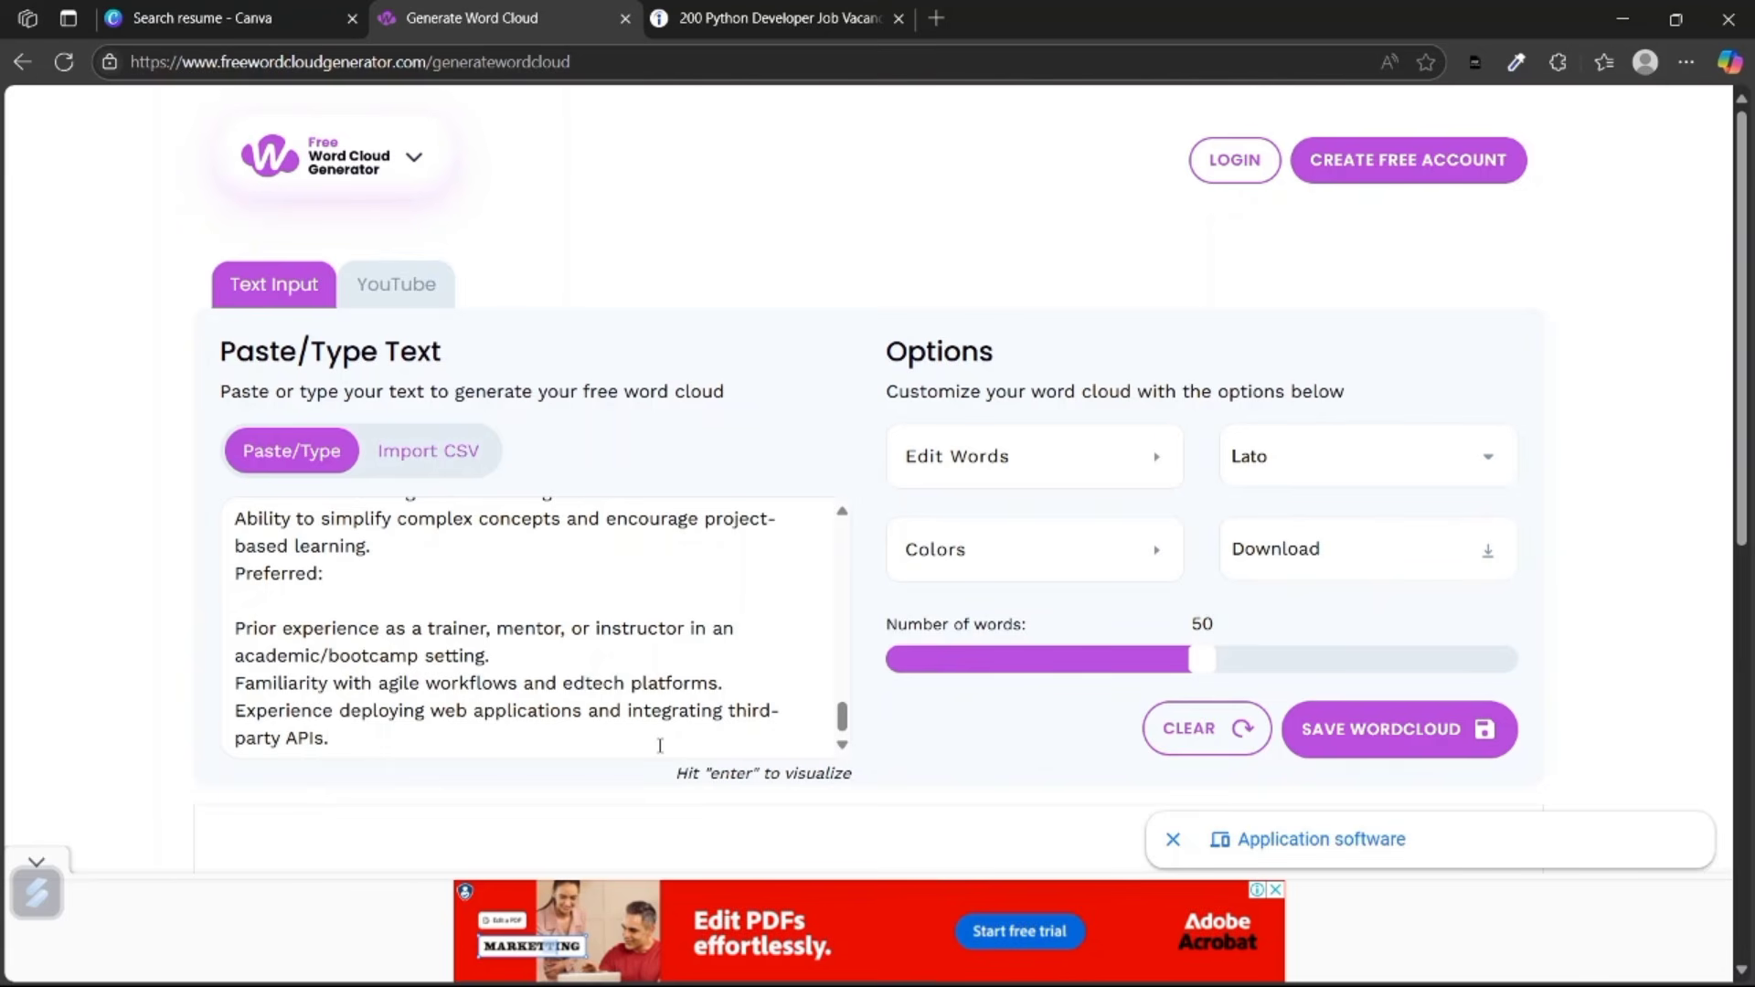
Visualize the collected job text as a word cloud and review it, noting experience, python, odoo, skills.
scroll(660, 745, down, 2)
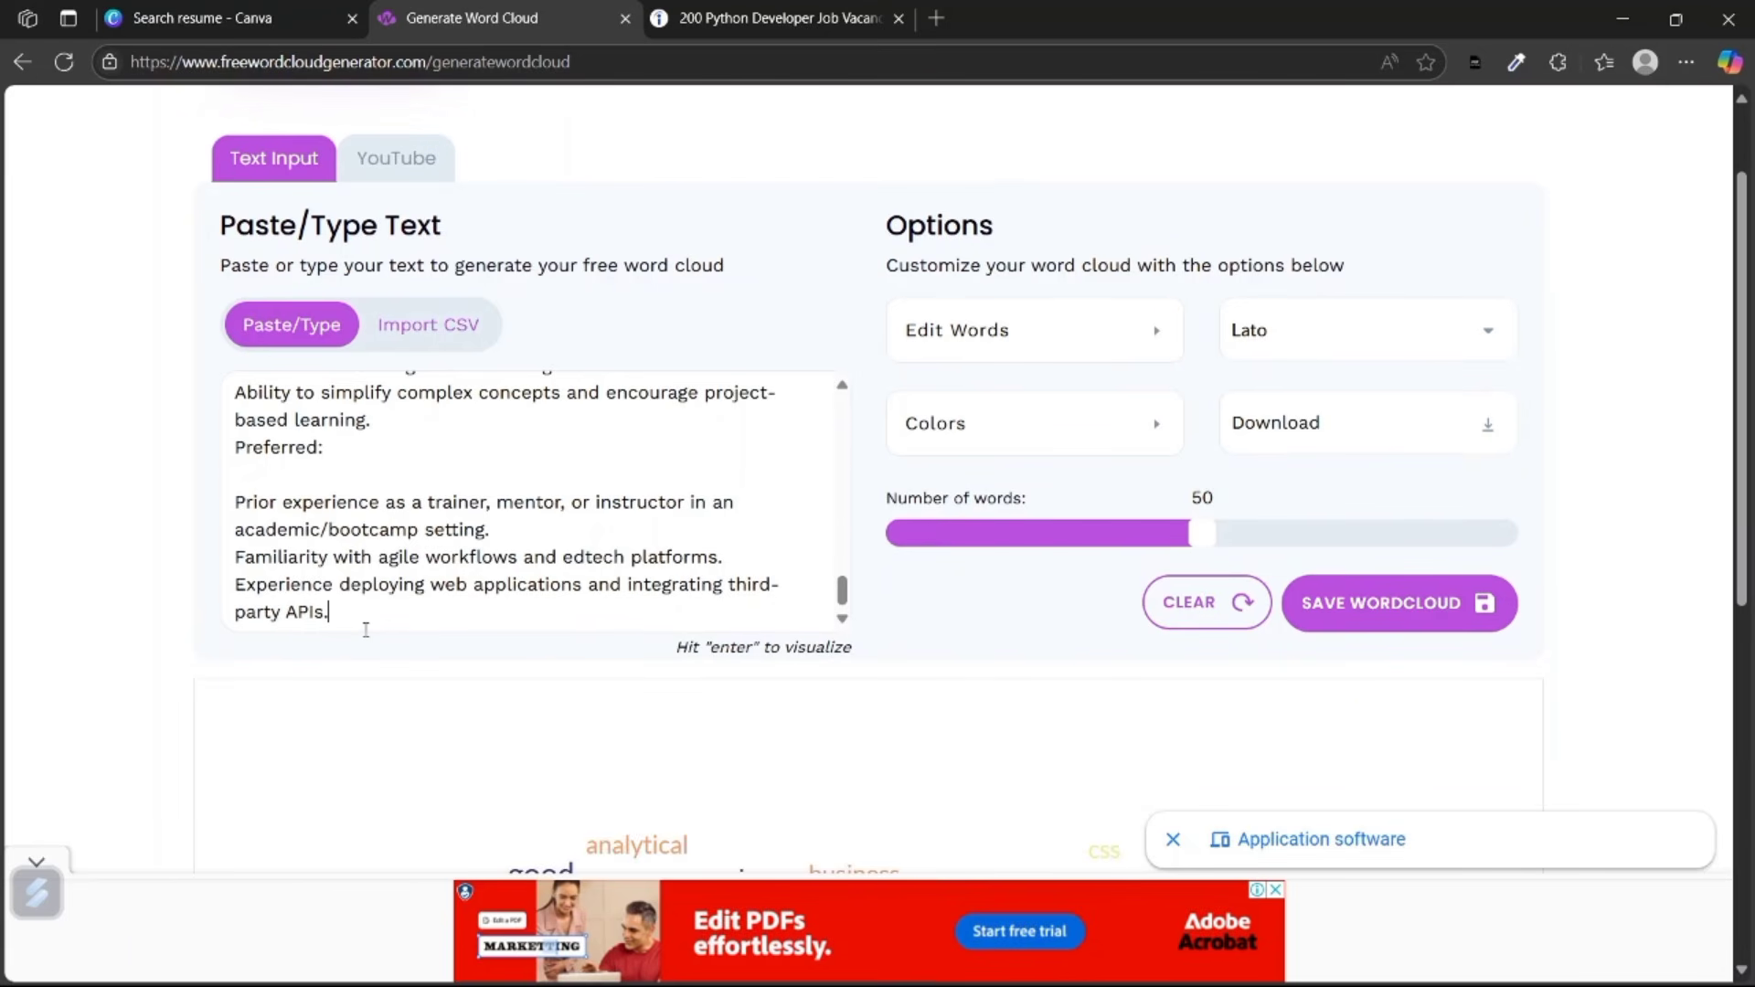
key(Return)
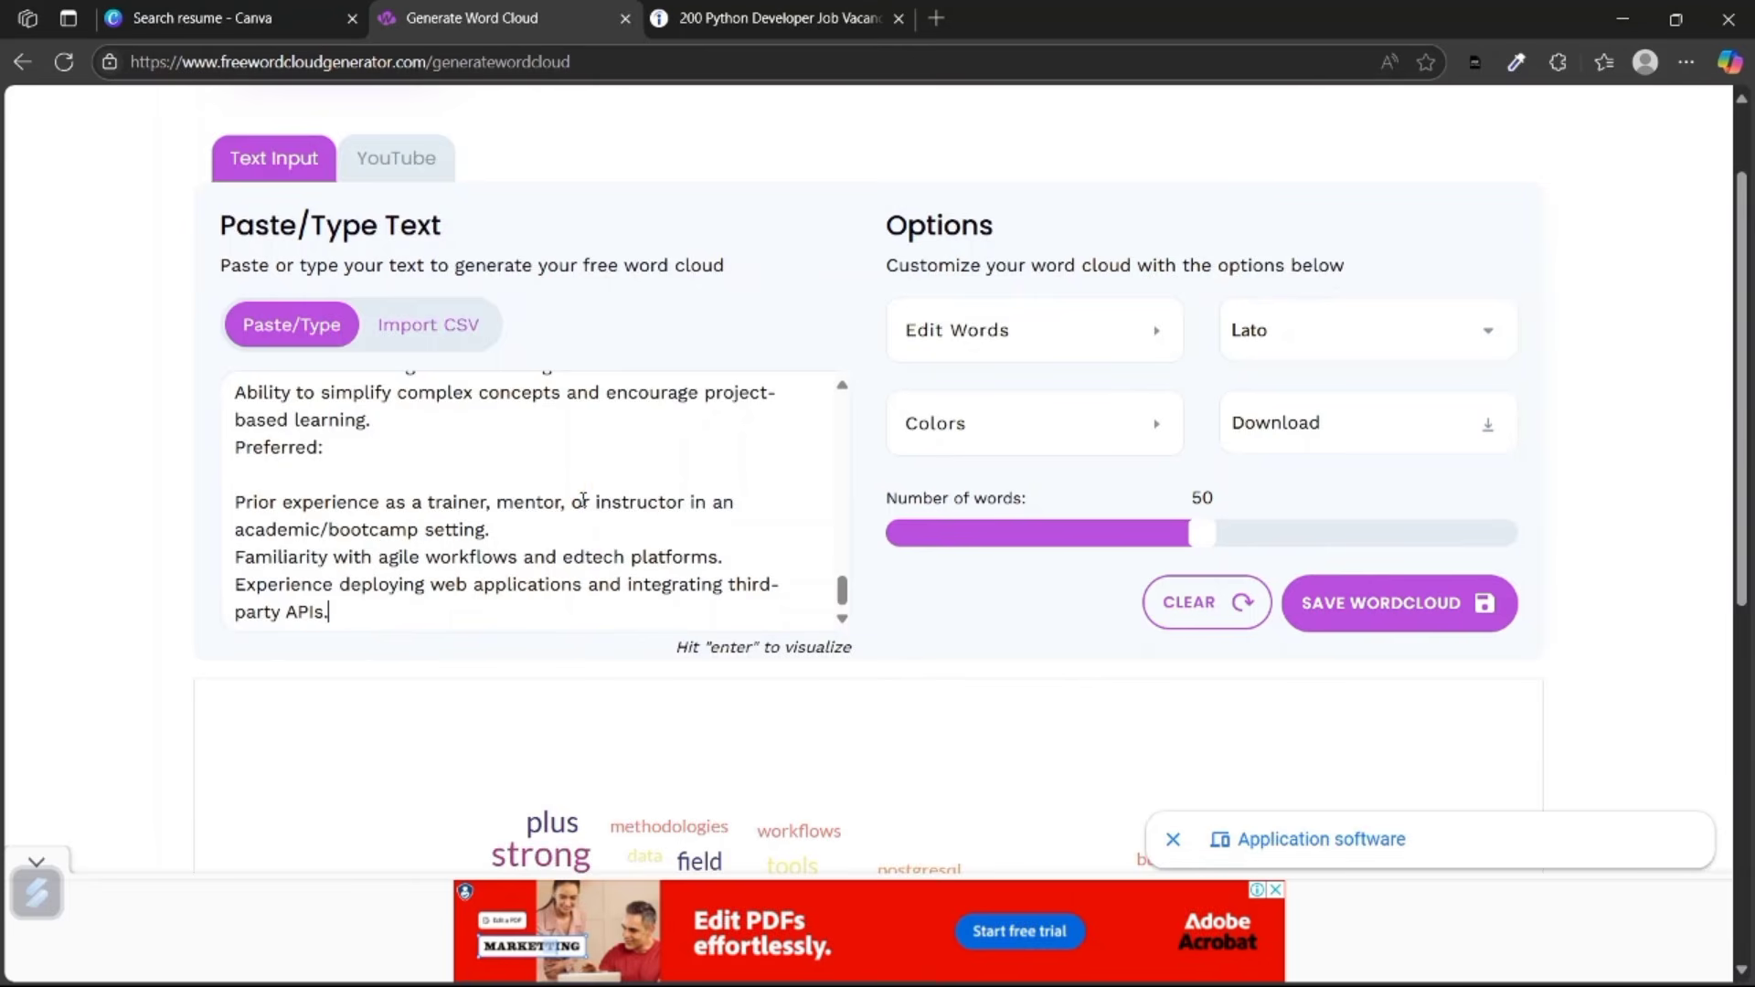
scroll(616, 504, down, 4)
scroll(616, 504, down, 1)
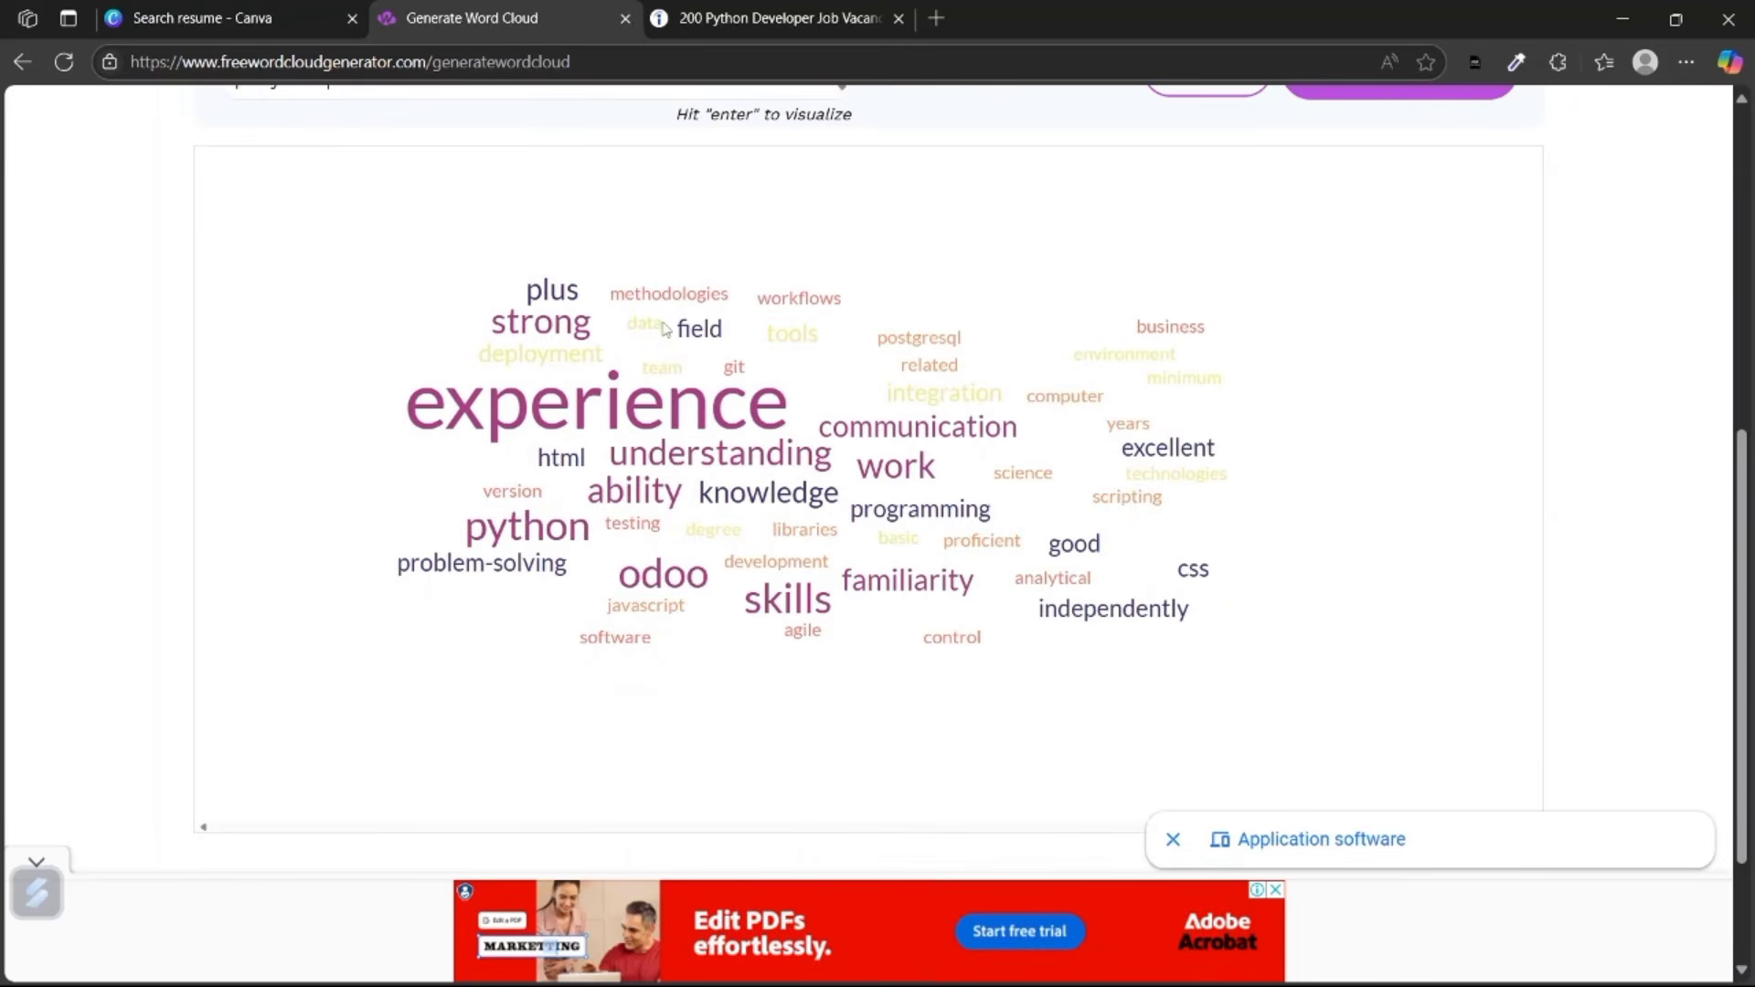
scroll(685, 355, up, 1)
scroll(656, 475, down, 1)
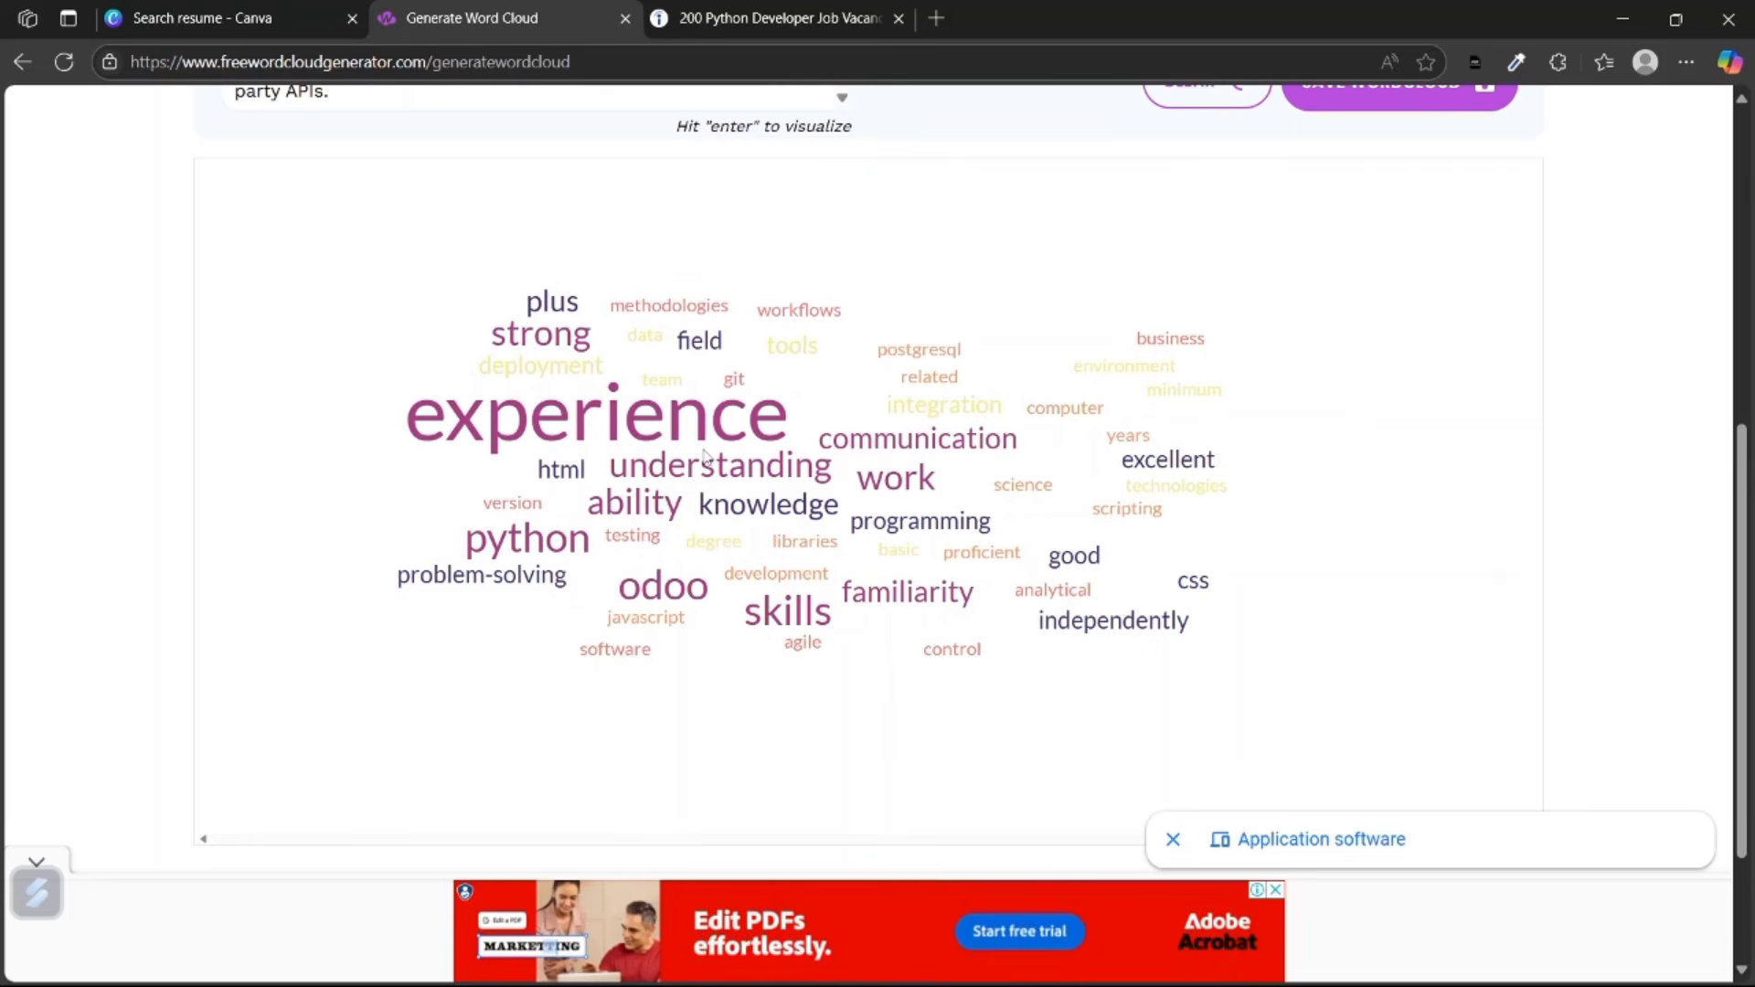
scroll(704, 455, up, 4)
scroll(633, 361, up, 10)
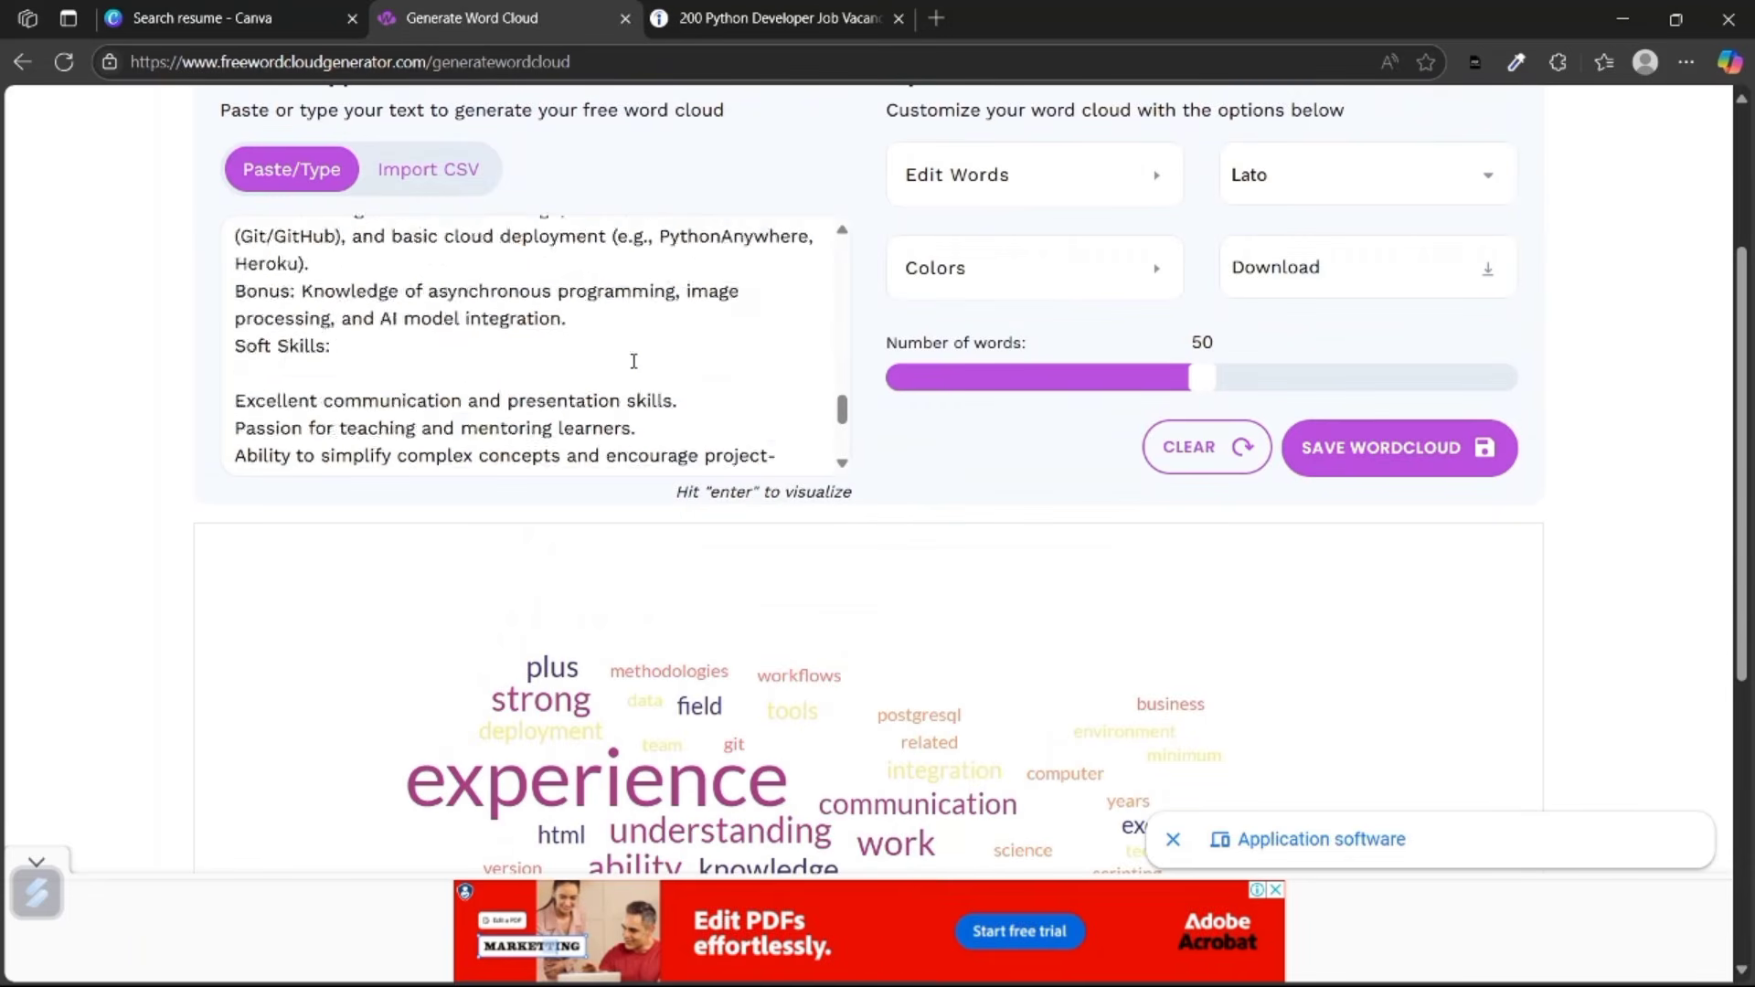
scroll(634, 361, down, 5)
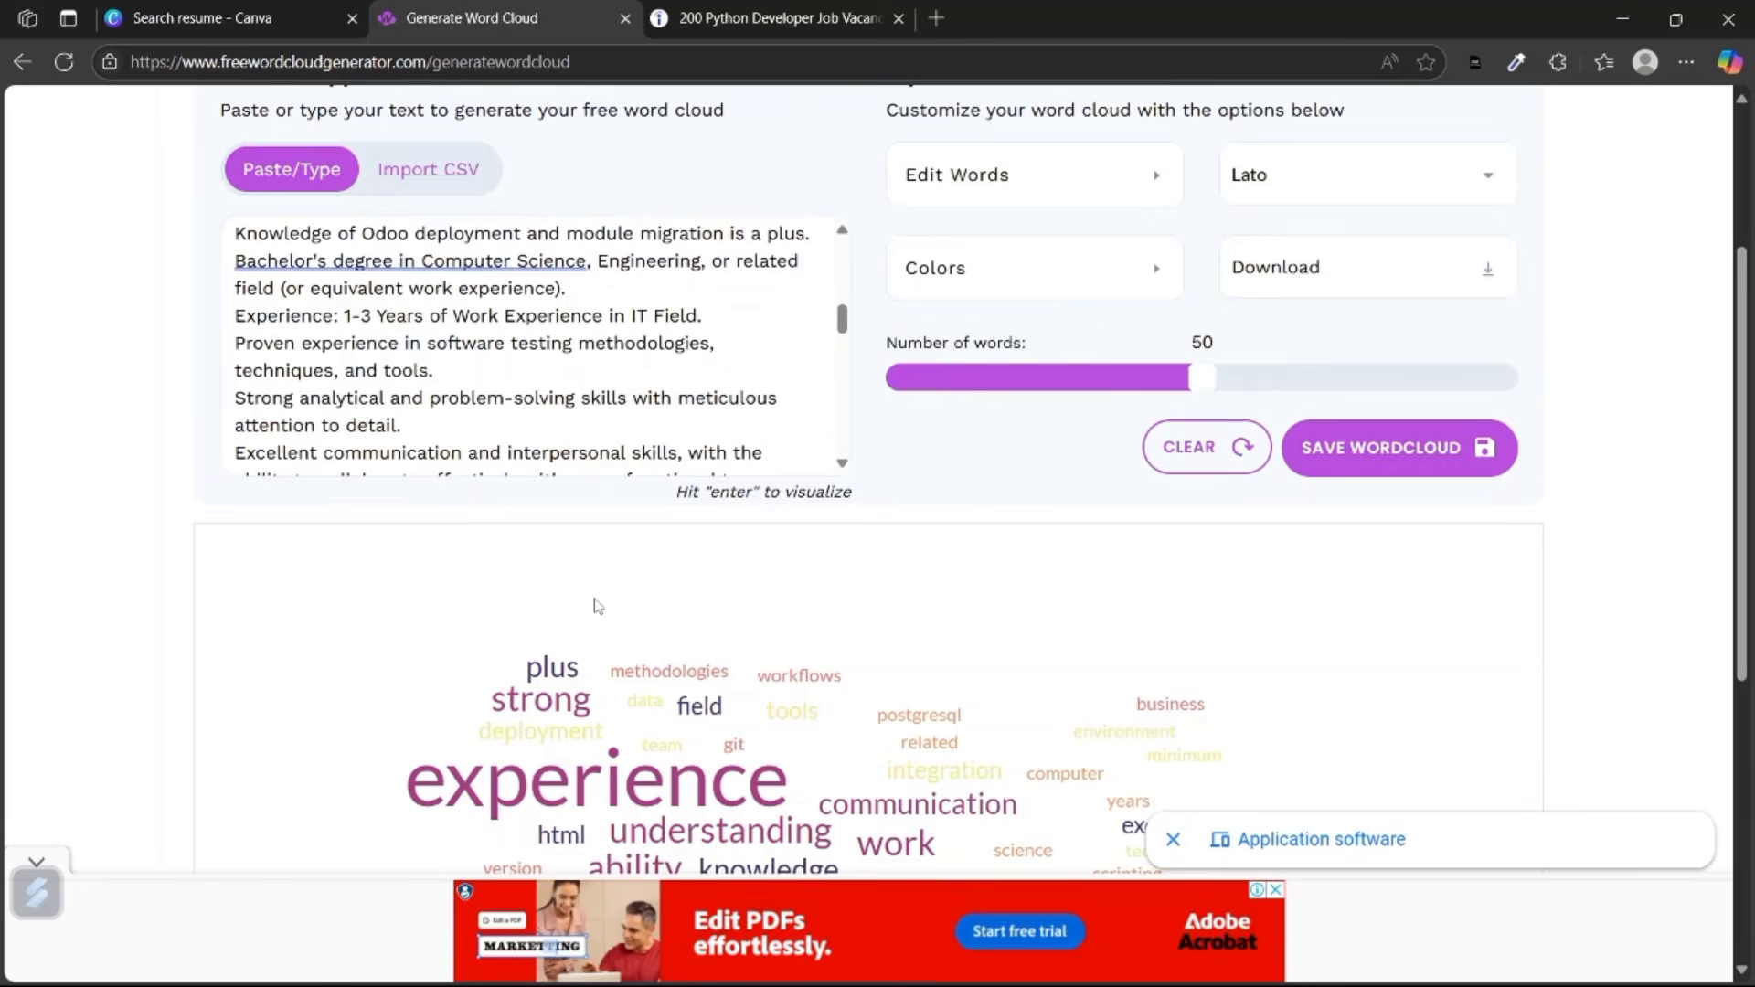
scroll(595, 607, down, 4)
scroll(705, 496, up, 3)
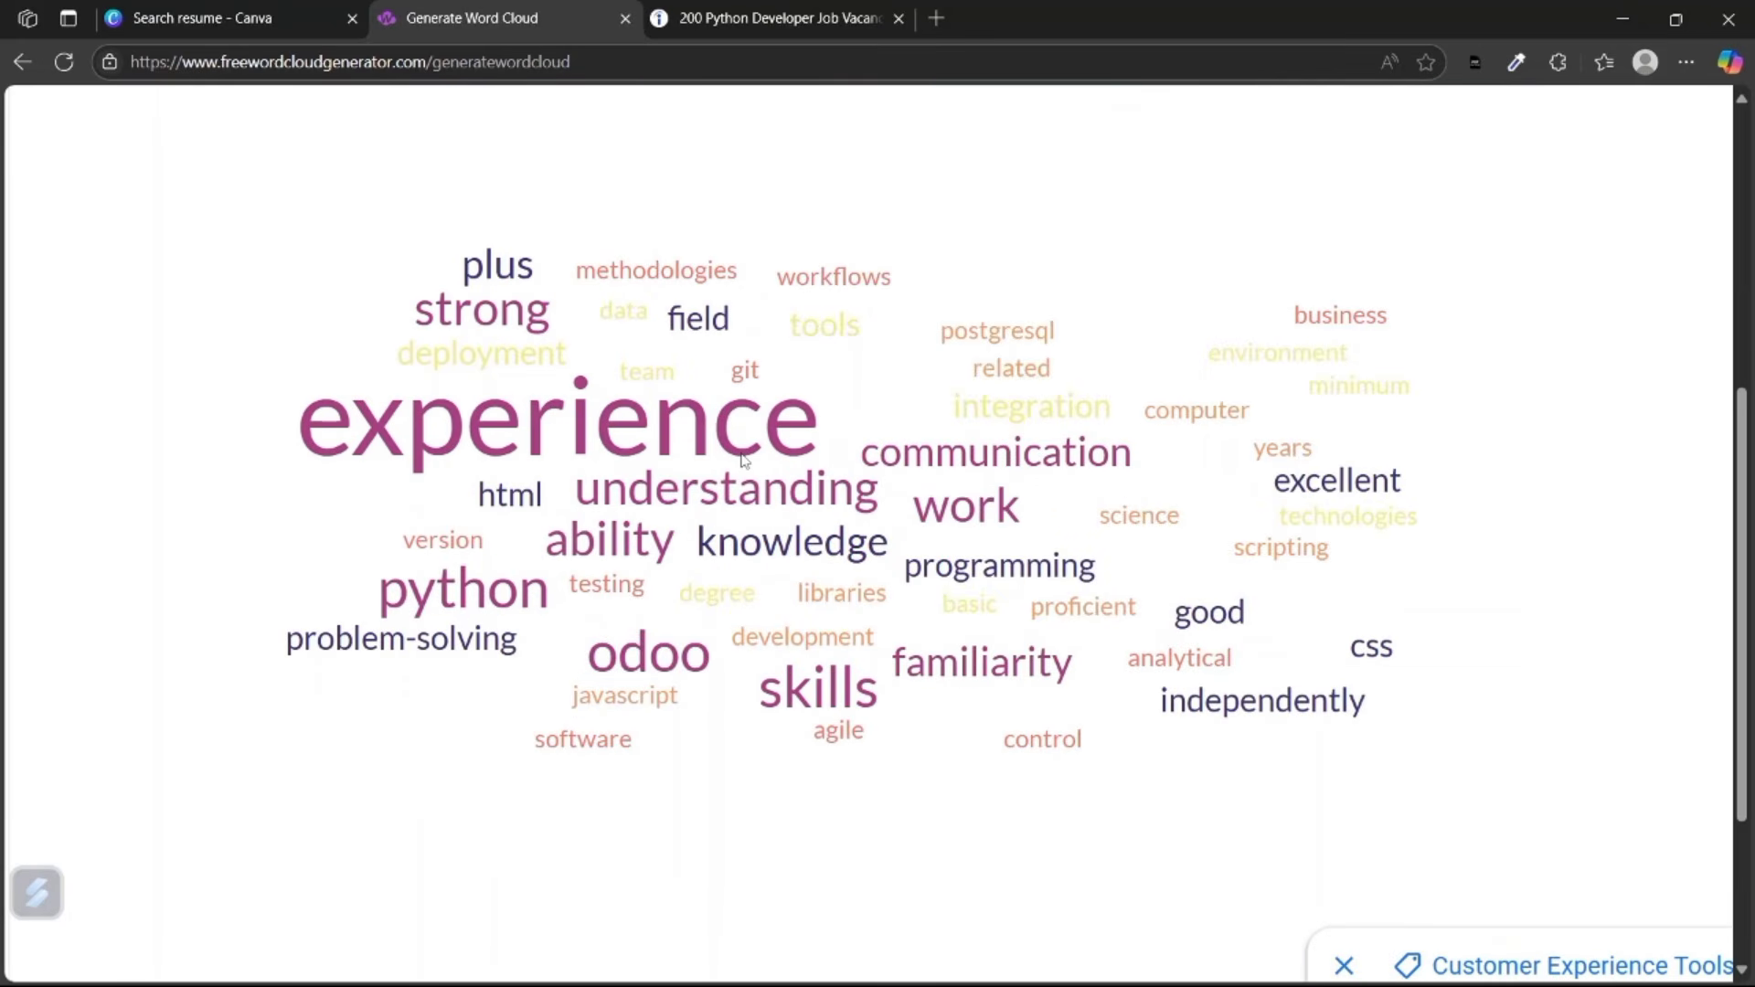
scroll(585, 347, up, 5)
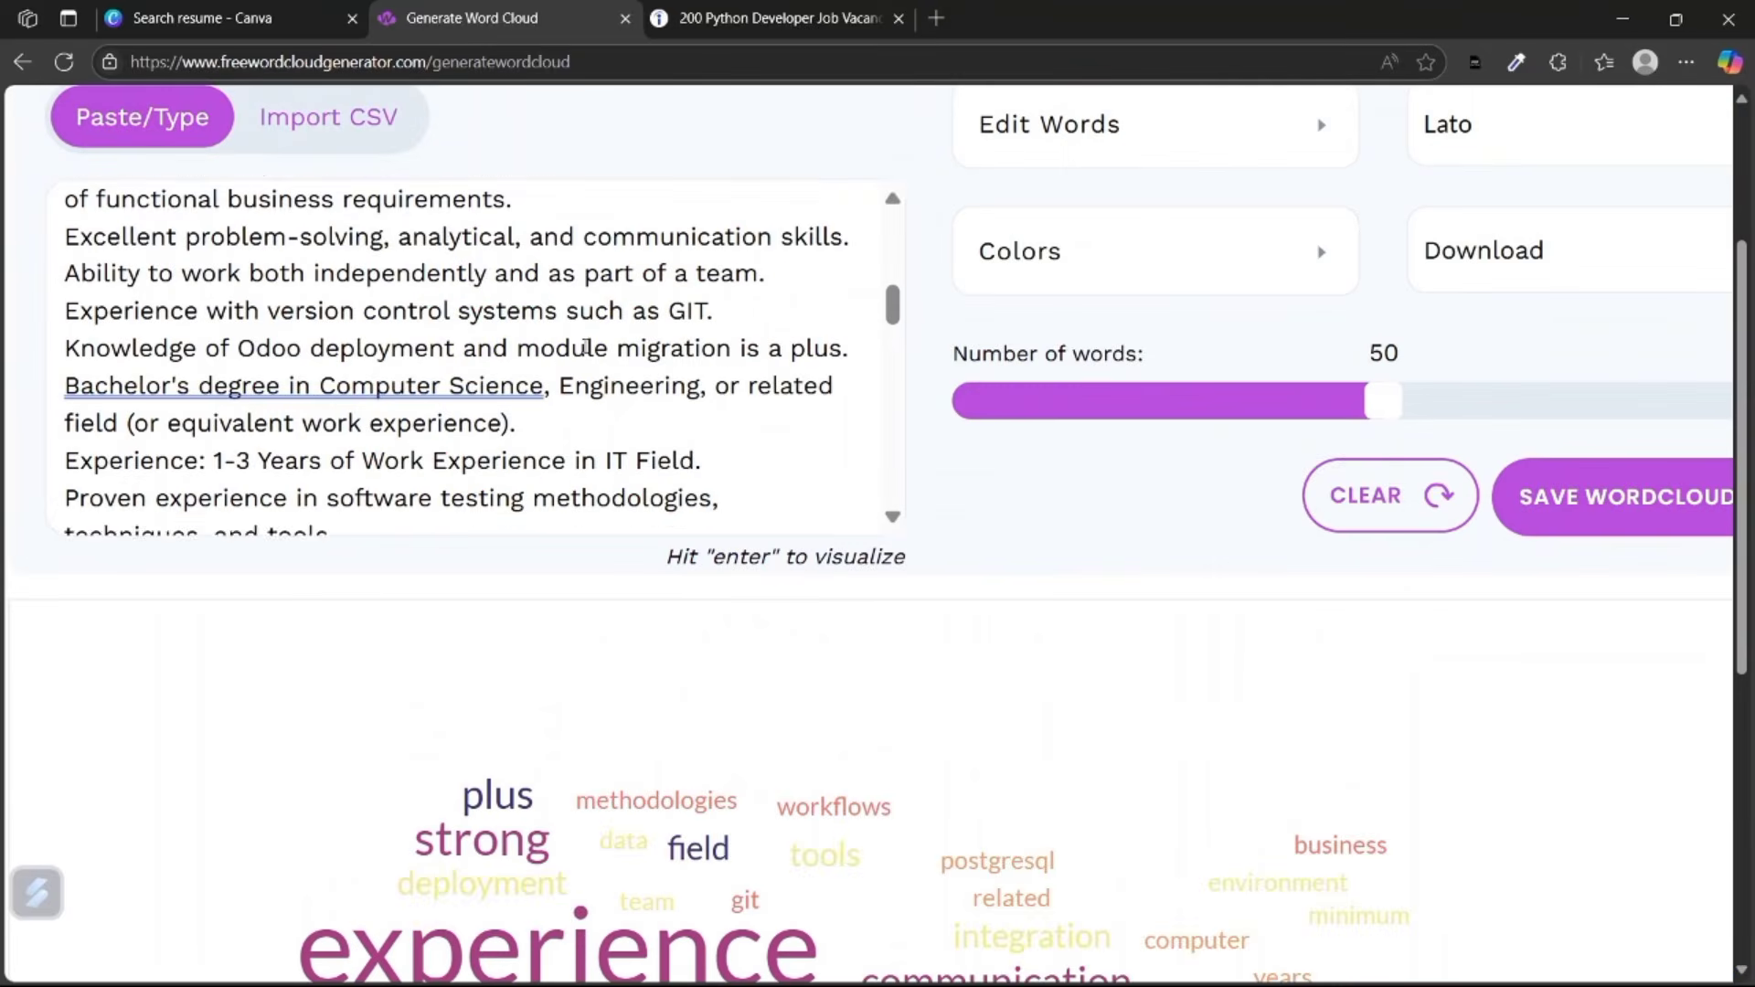
scroll(585, 346, up, 3)
scroll(548, 411, down, 2)
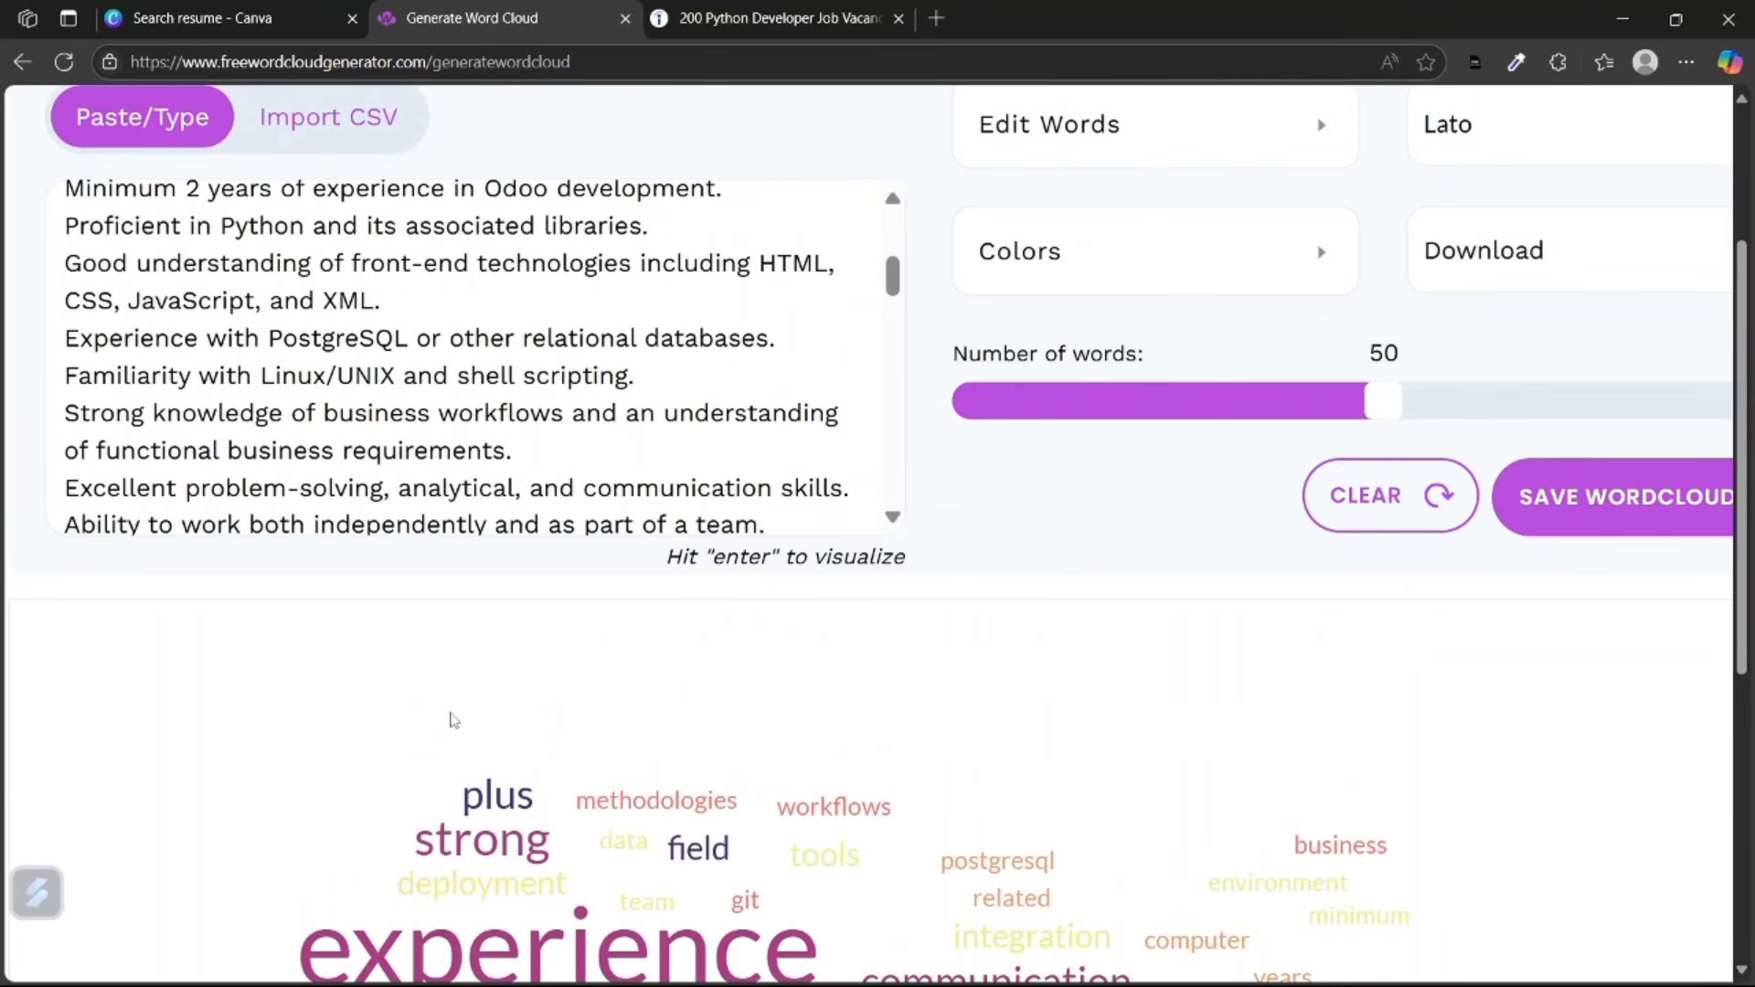
scroll(455, 729, down, 5)
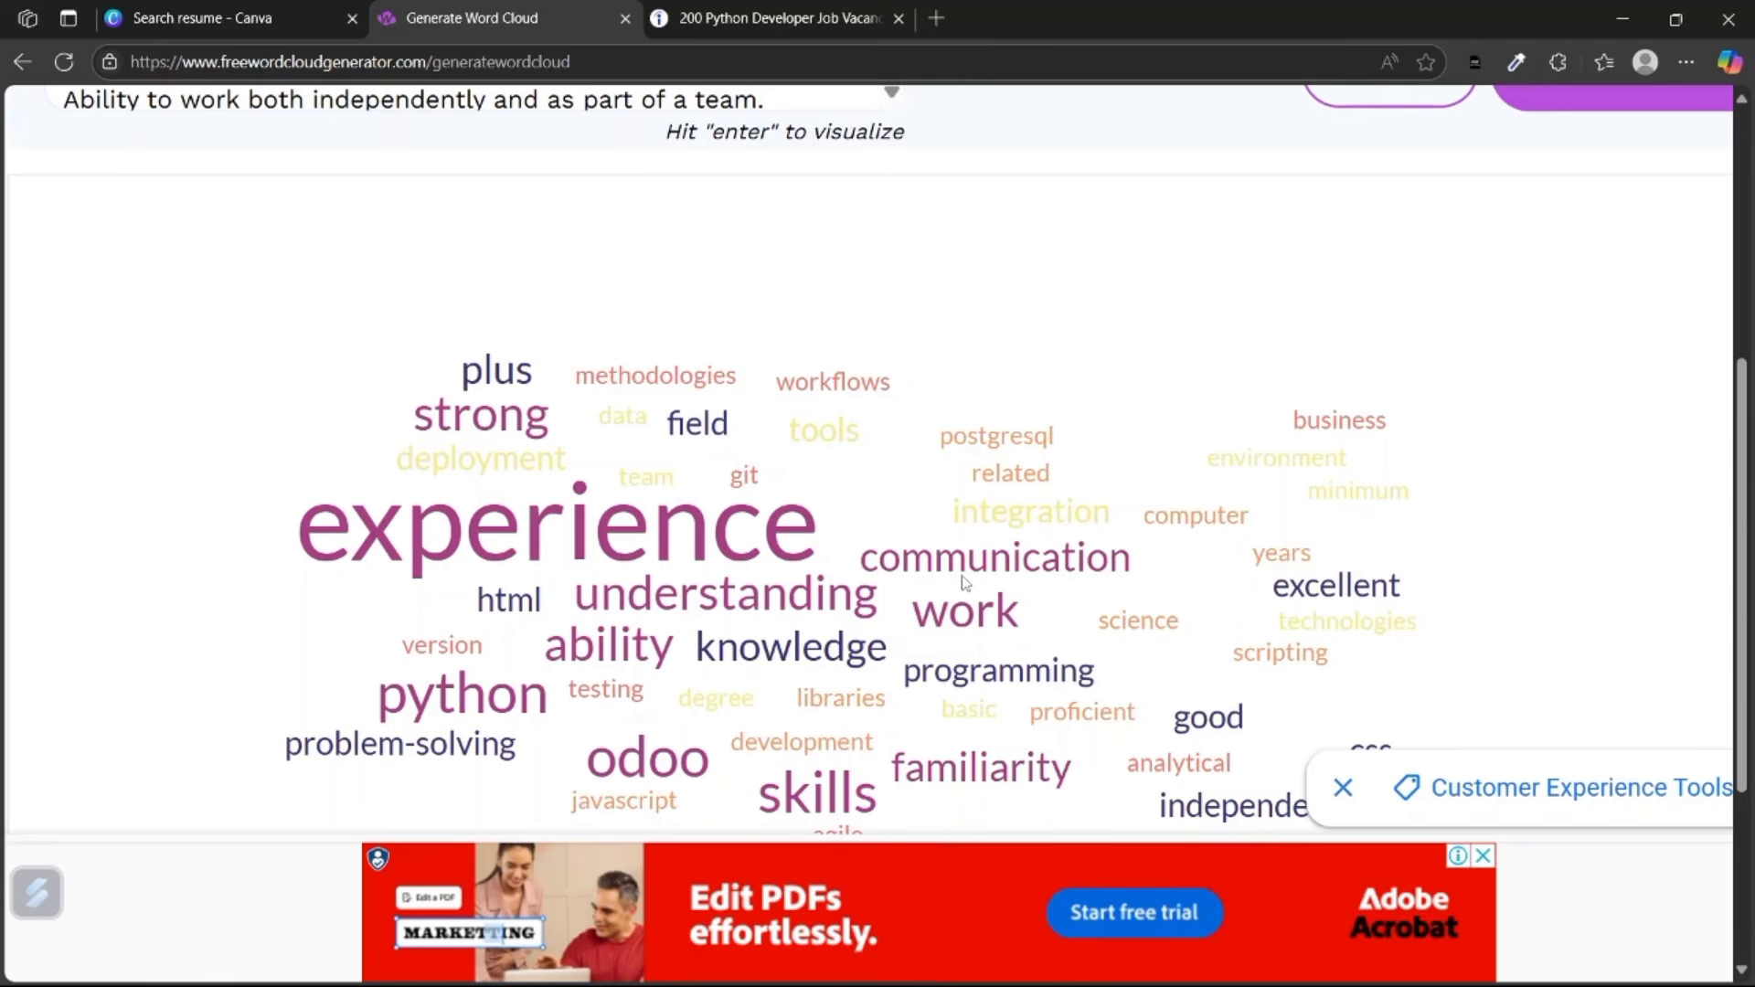
scroll(963, 582, down, 2)
ctrl+scroll(963, 582, up, 2)
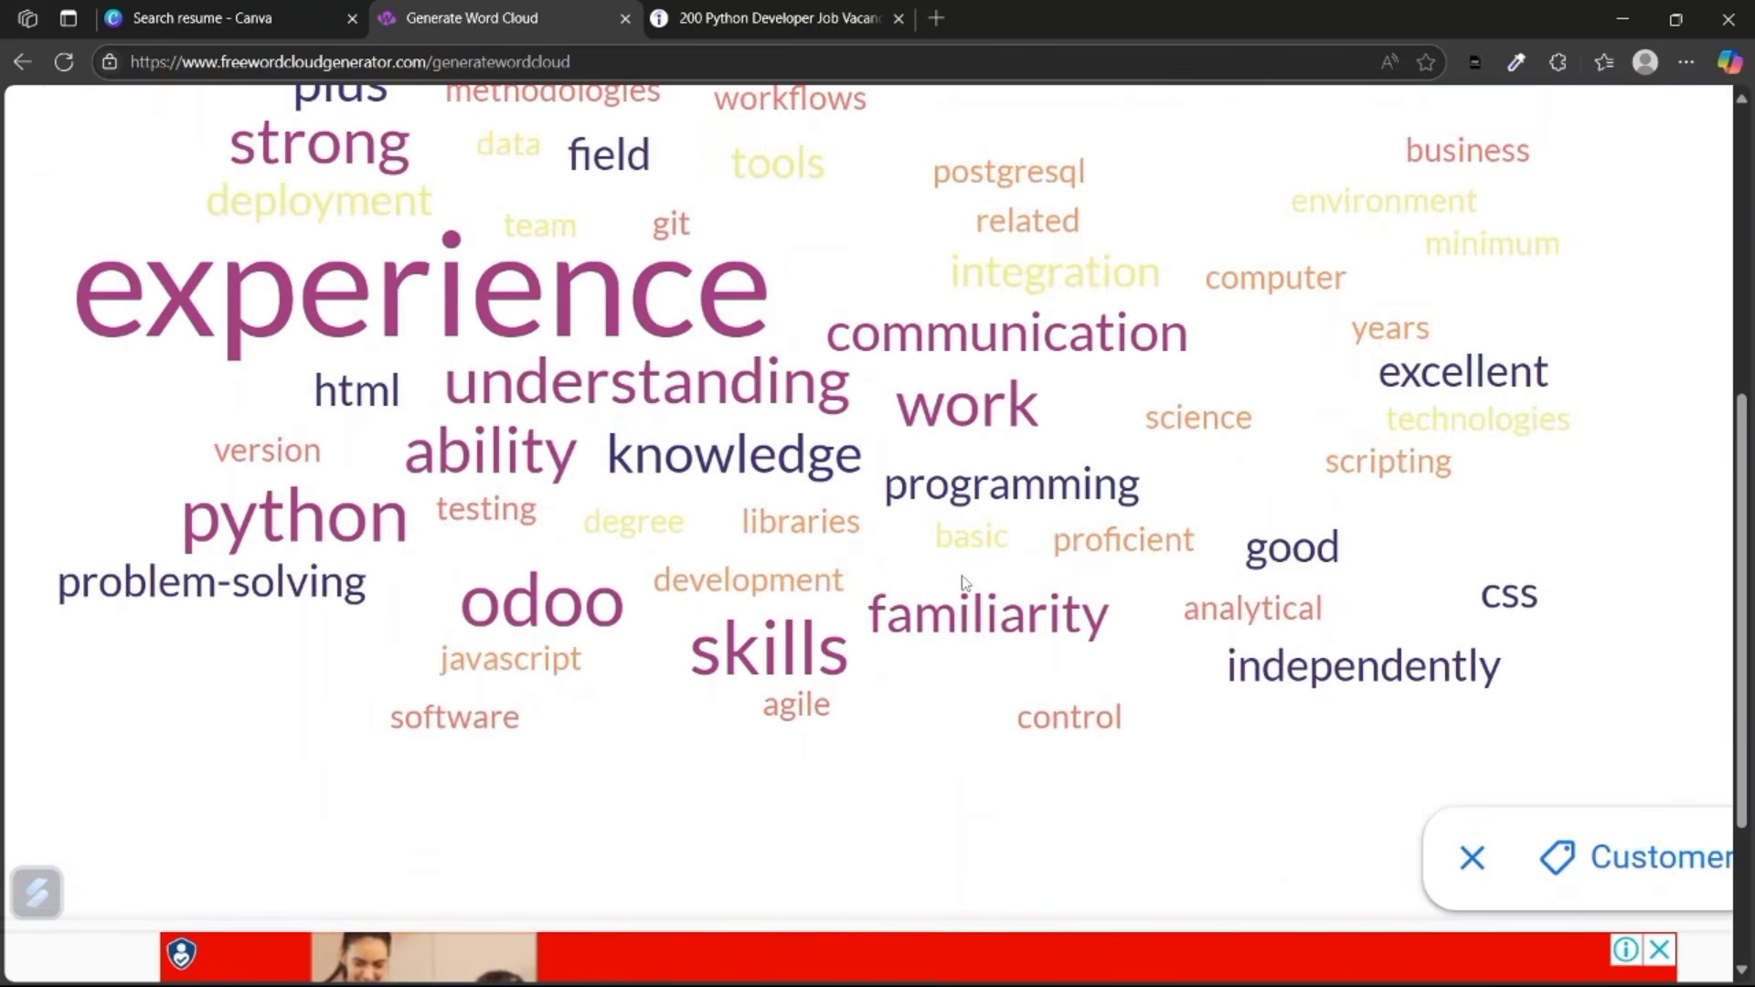
ctrl+scroll(963, 581, down, 2)
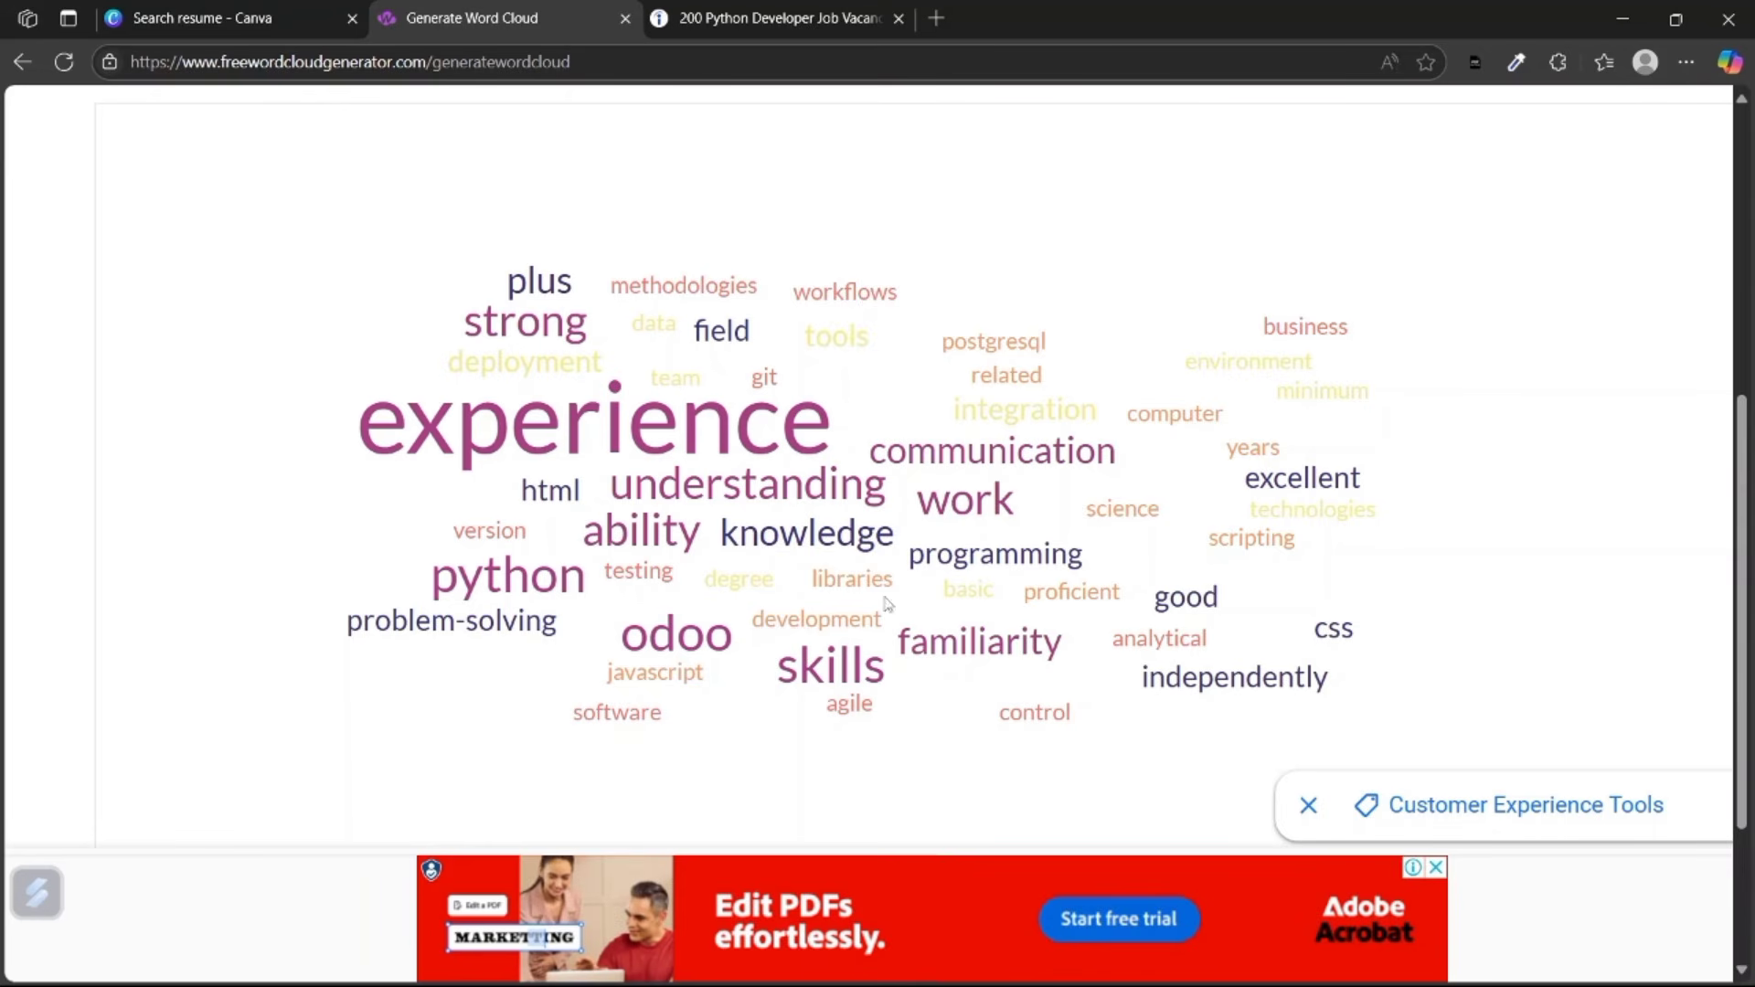
scroll(728, 370, up, 1)
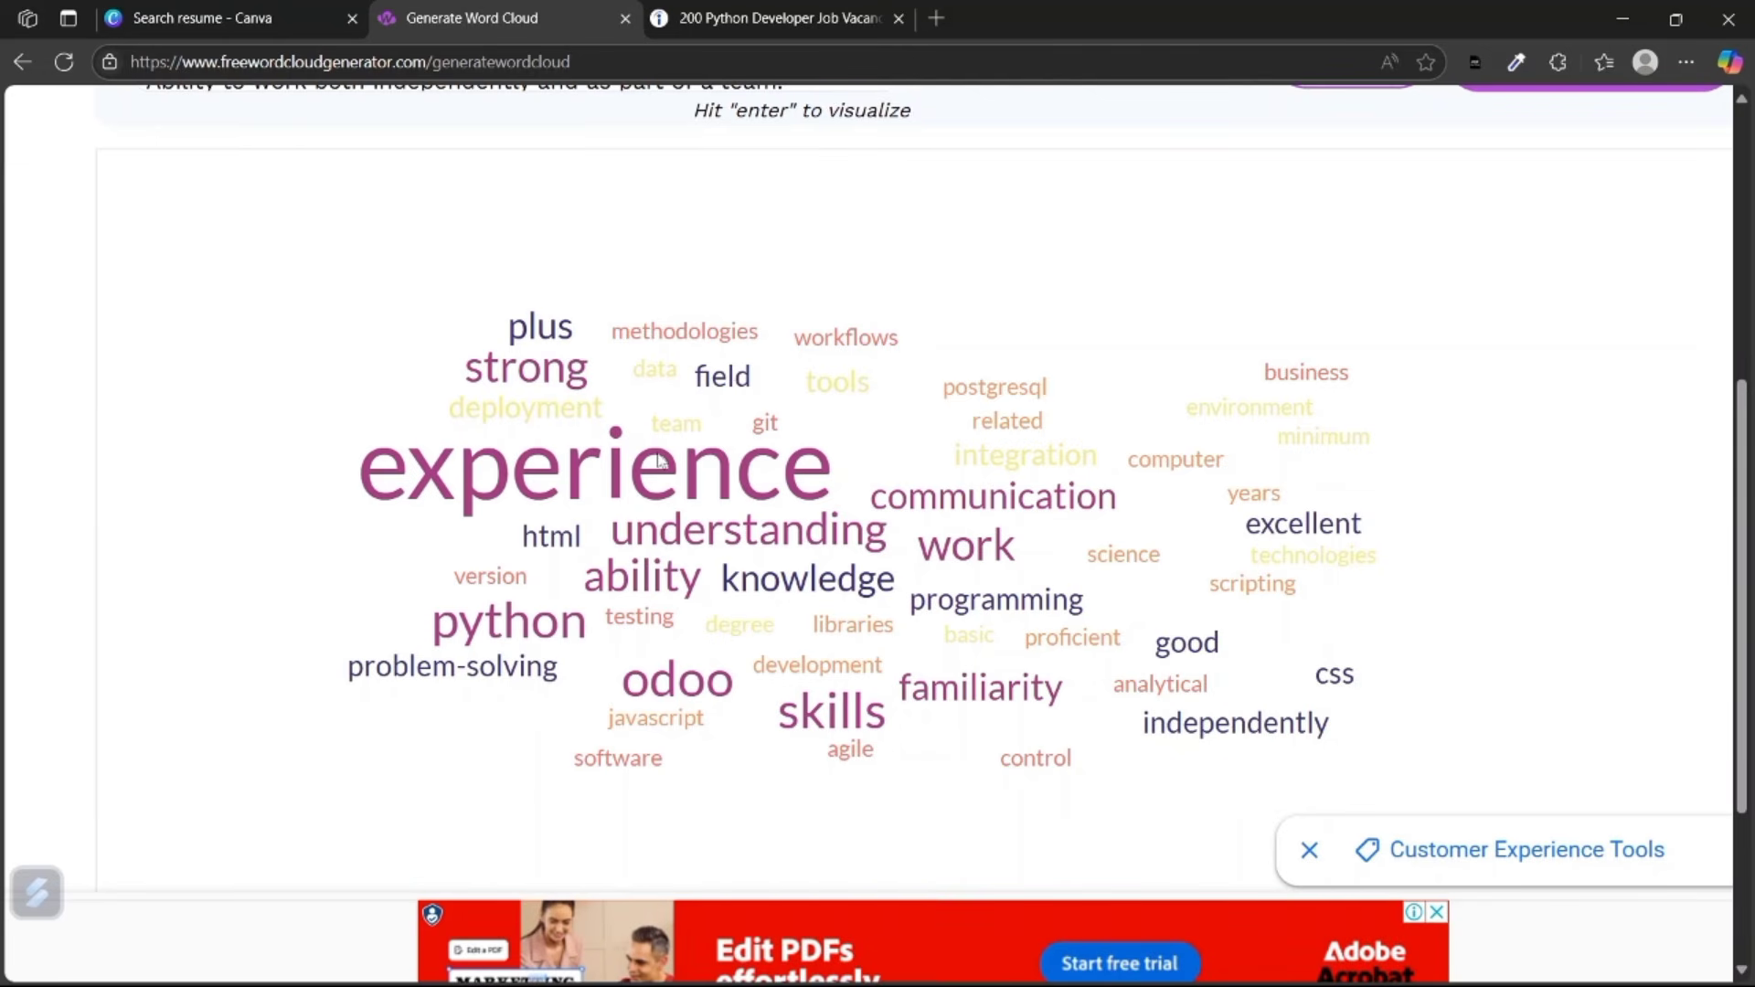
scroll(659, 455, up, 5)
scroll(658, 455, down, 5)
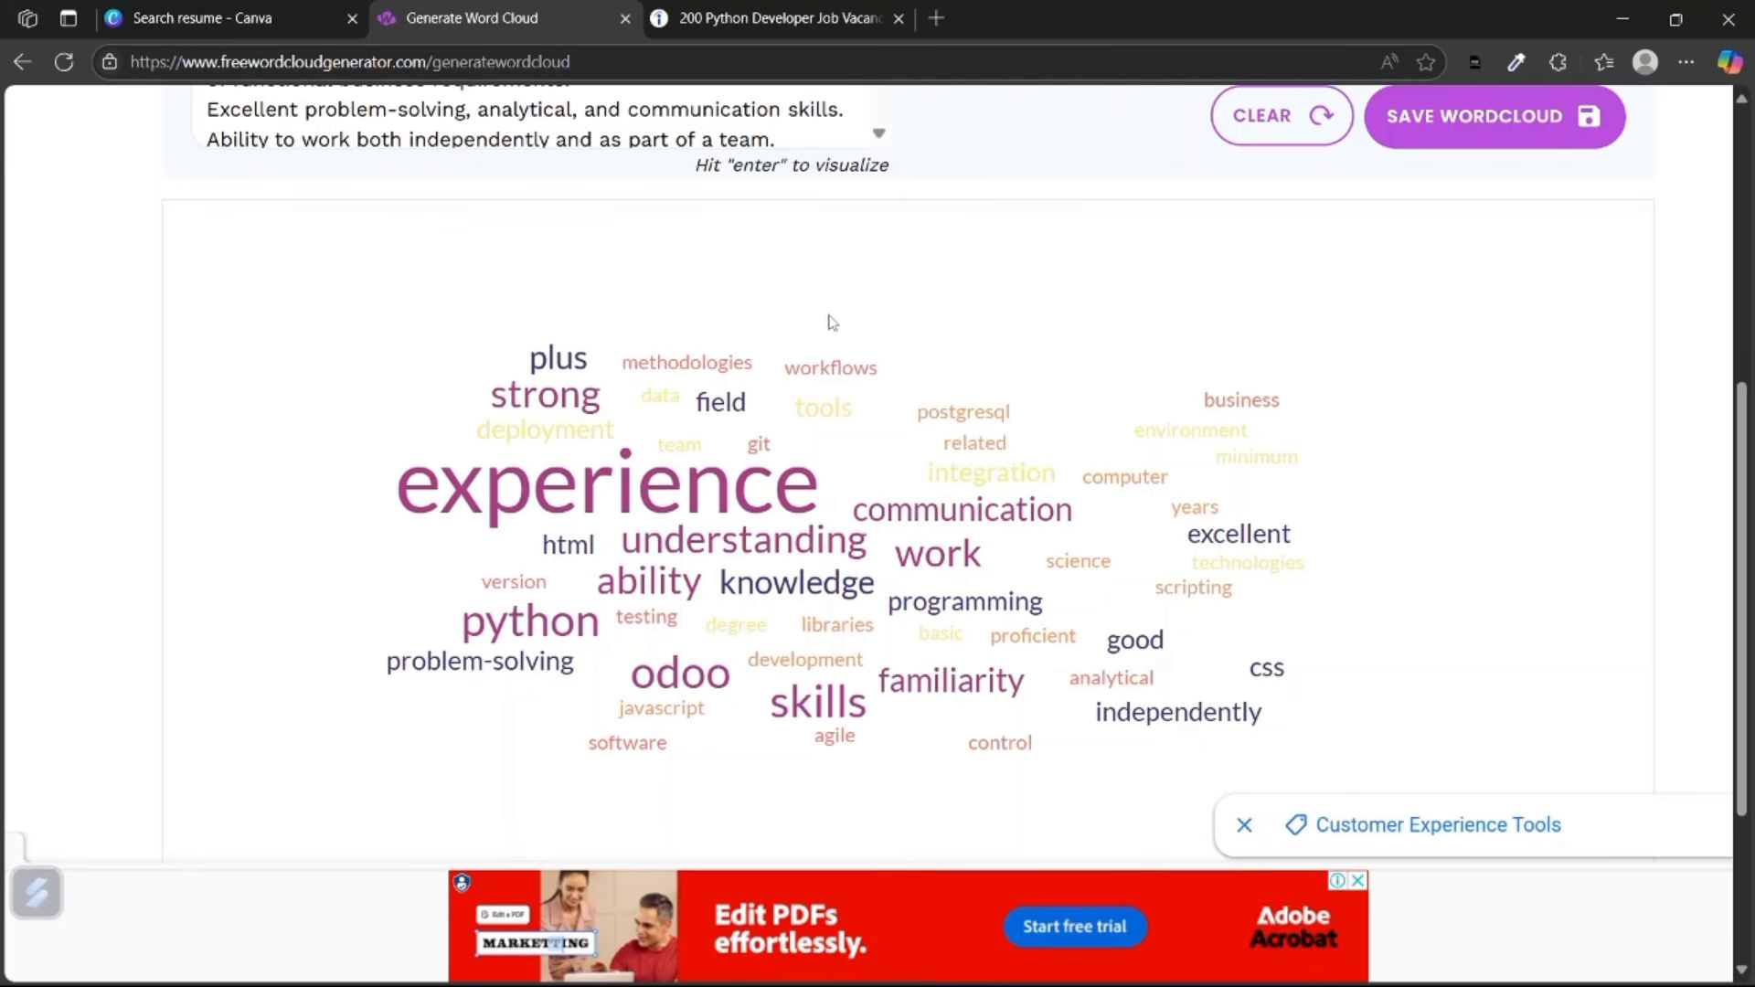
ctrl+scroll(715, 688, up, 2)
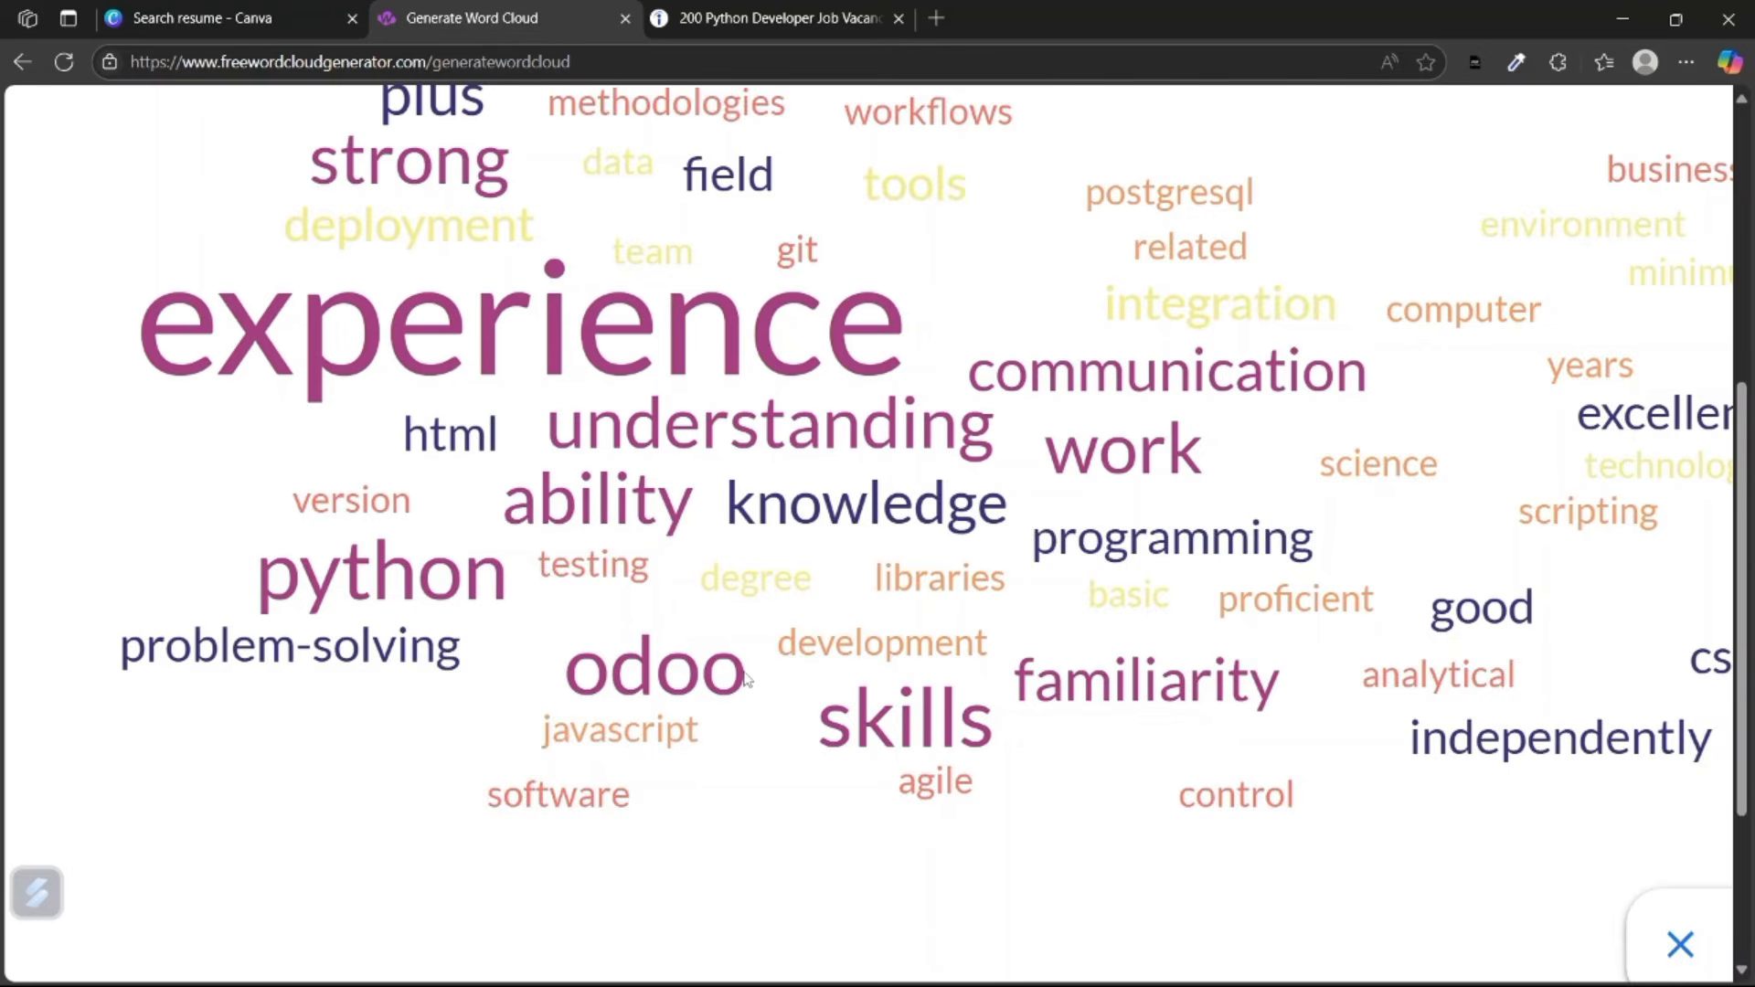
ctrl+scroll(596, 678, down, 2)
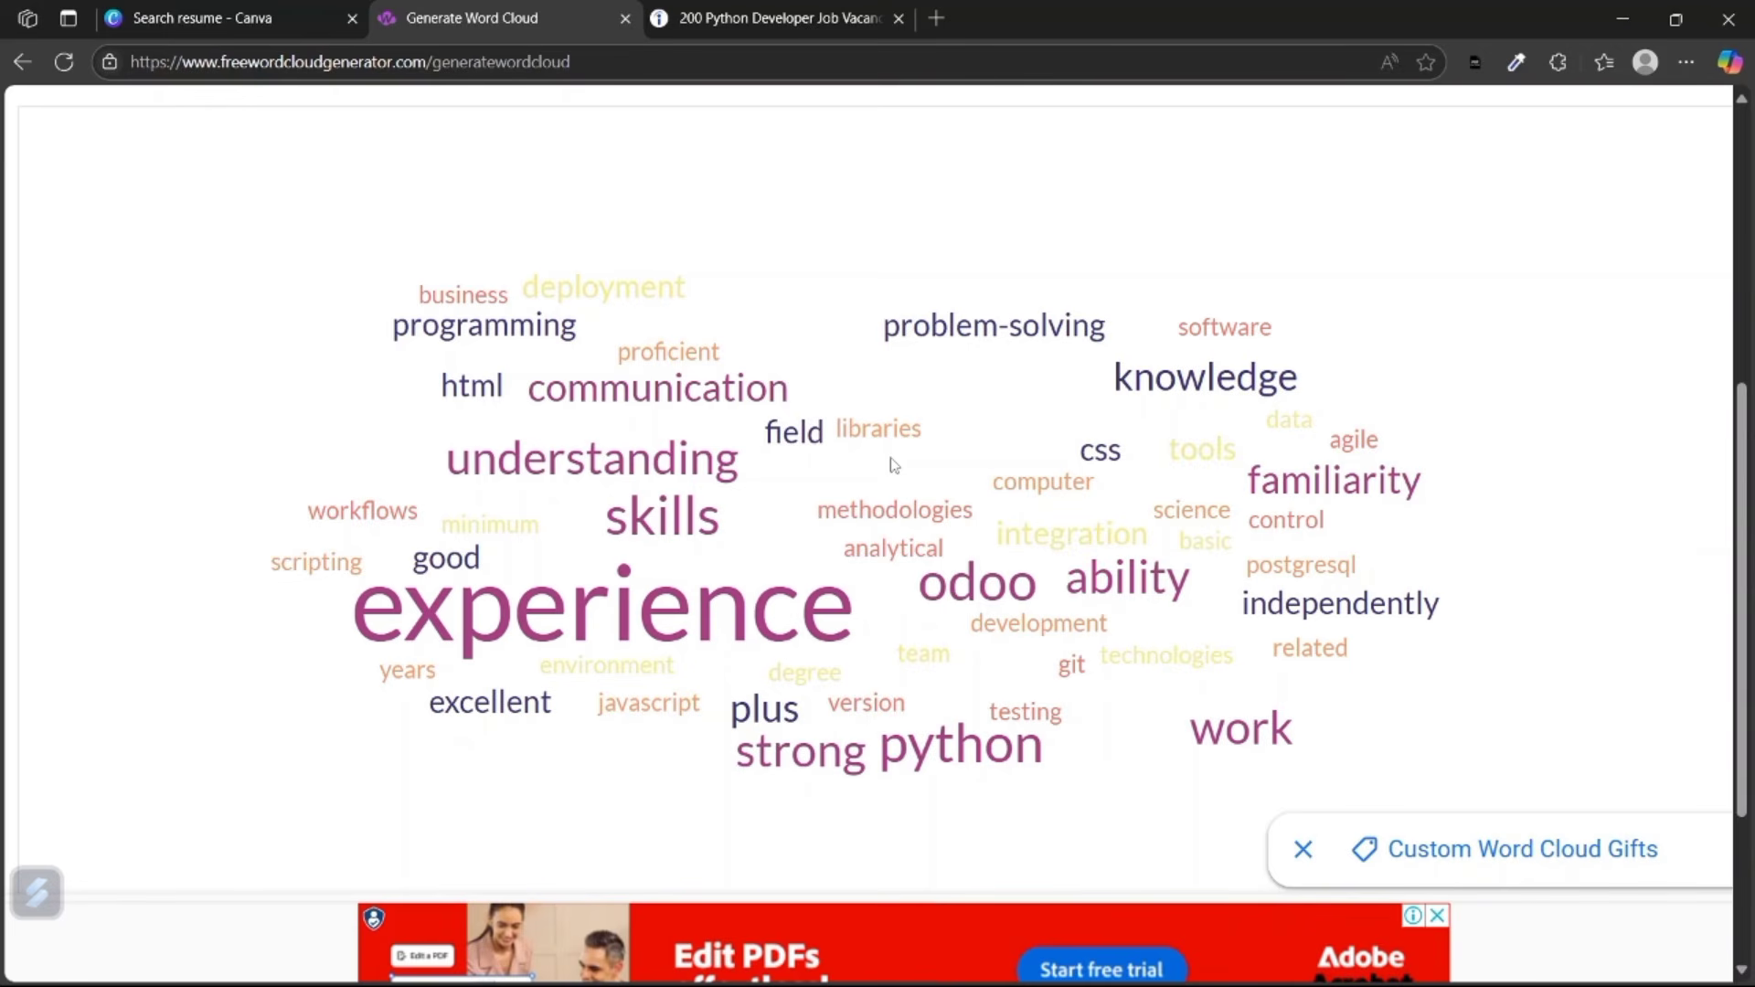
scroll(699, 208, up, 3)
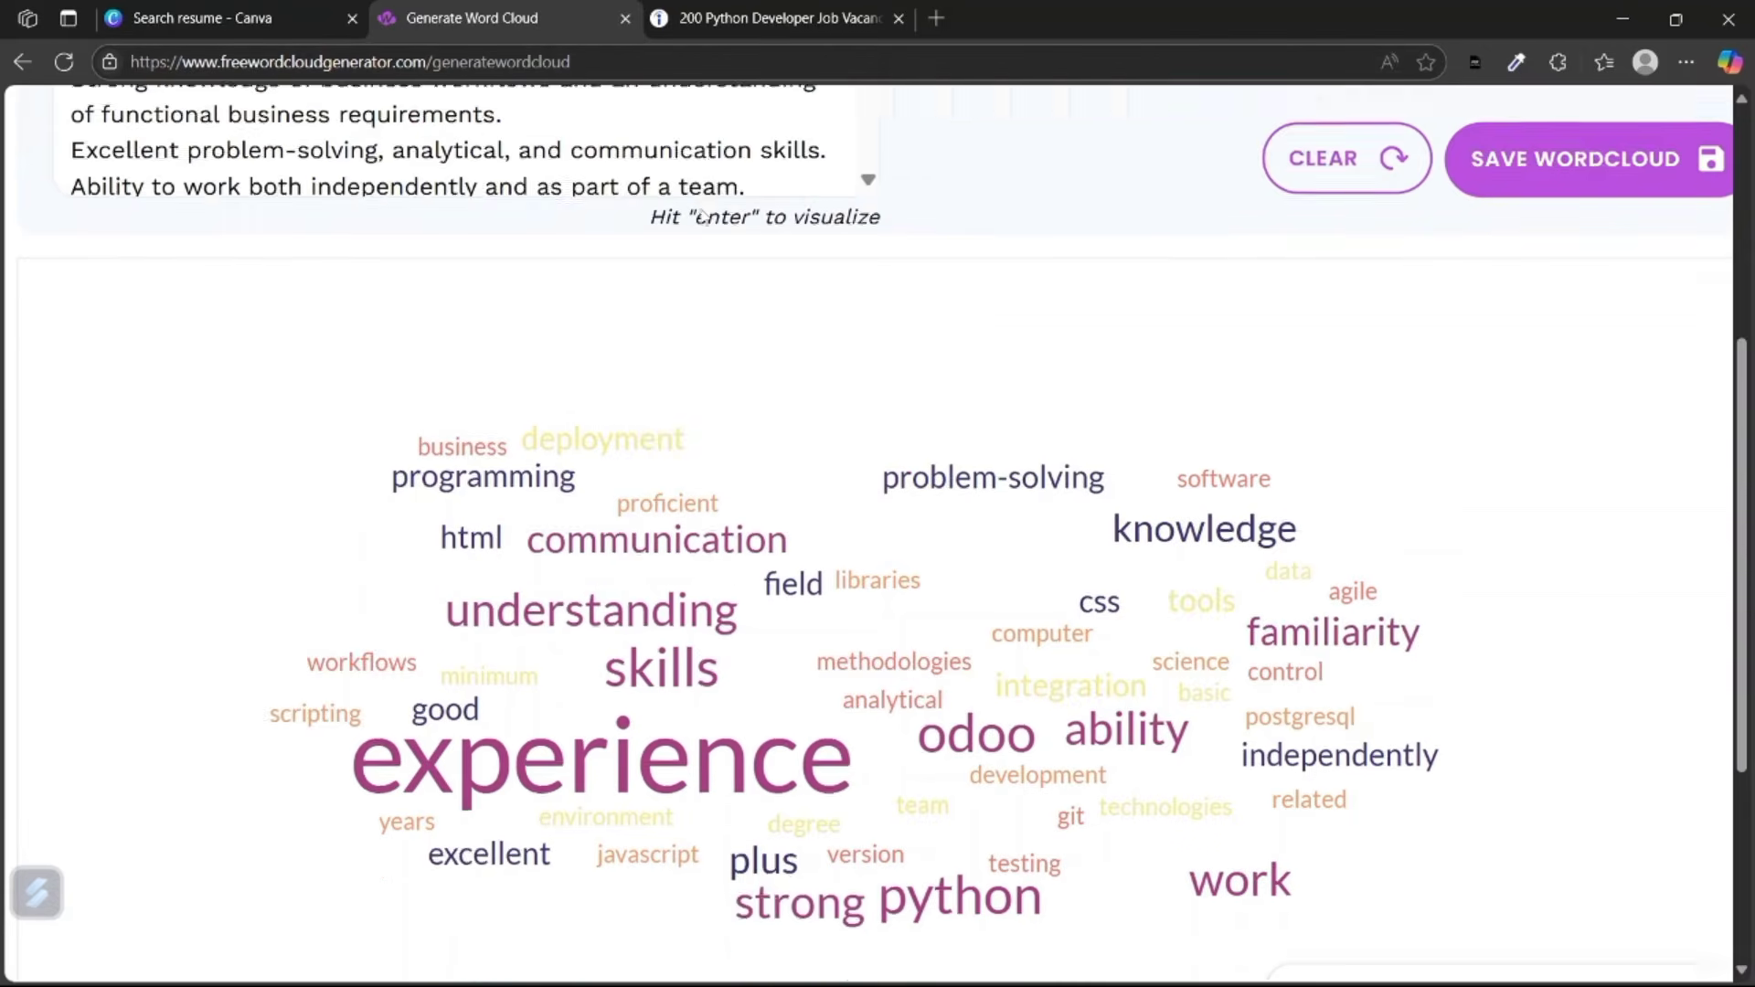
scroll(703, 209, down, 3)
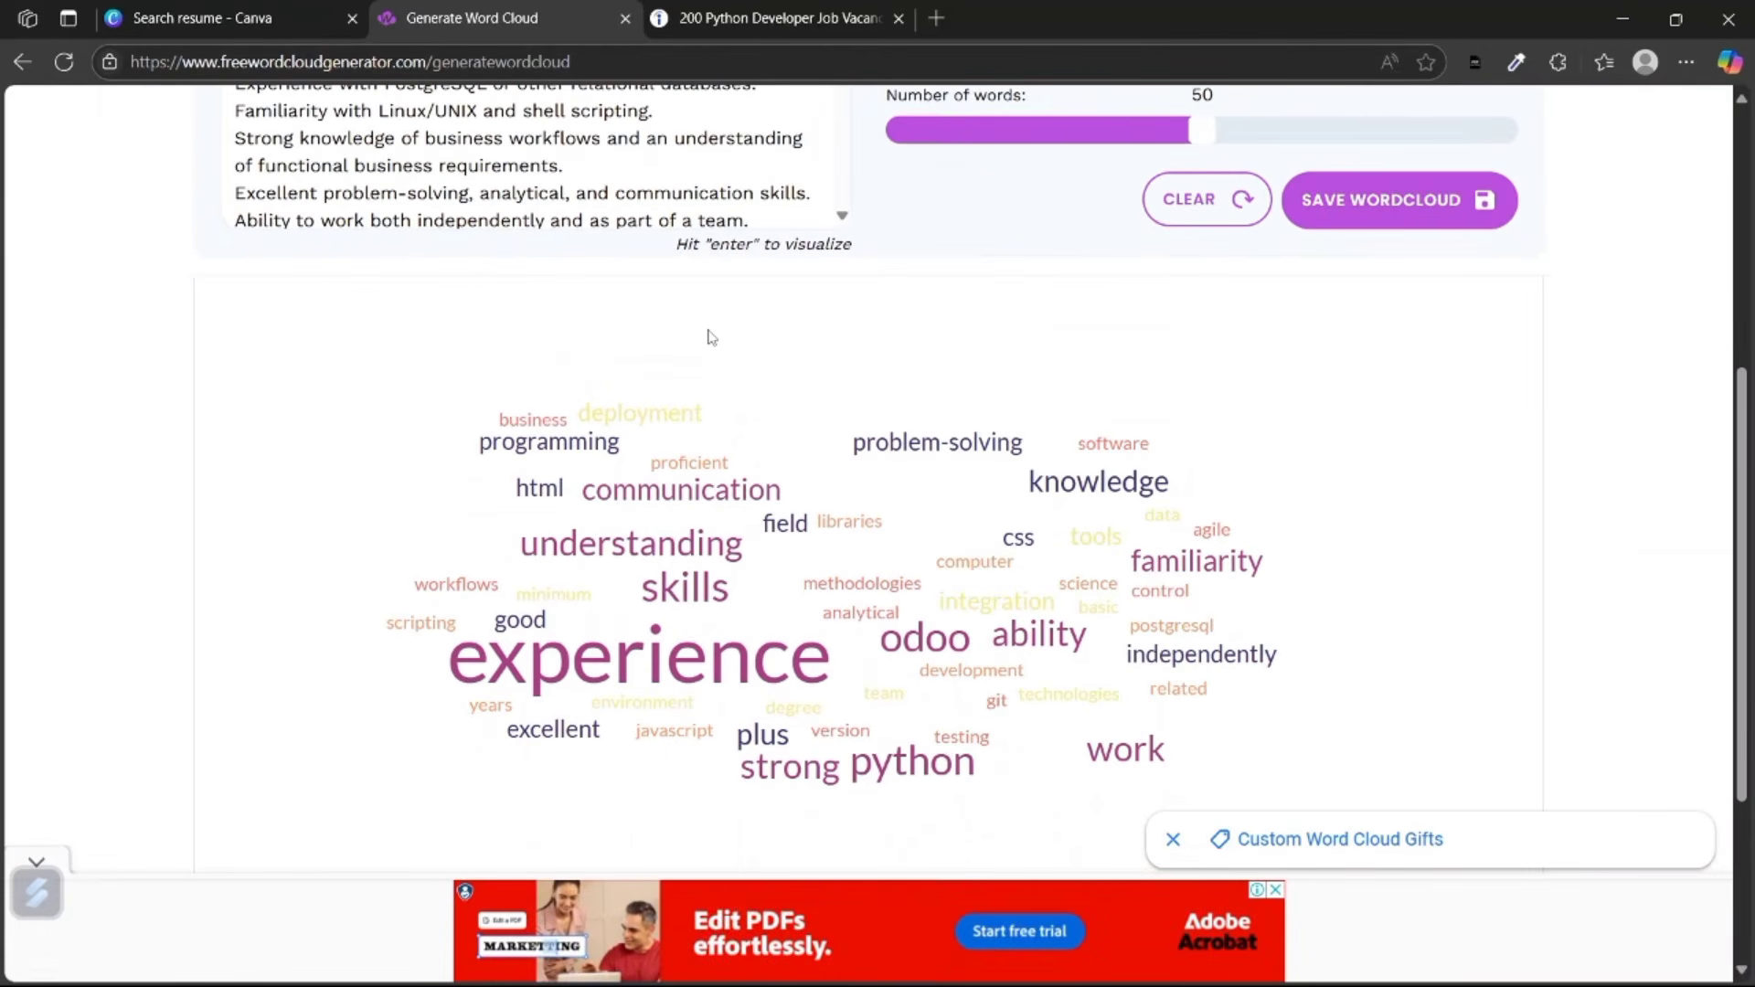
click(942, 26)
Search for 'ats' and open the Bullhorn-ATS.png screenshot.
text(ats)
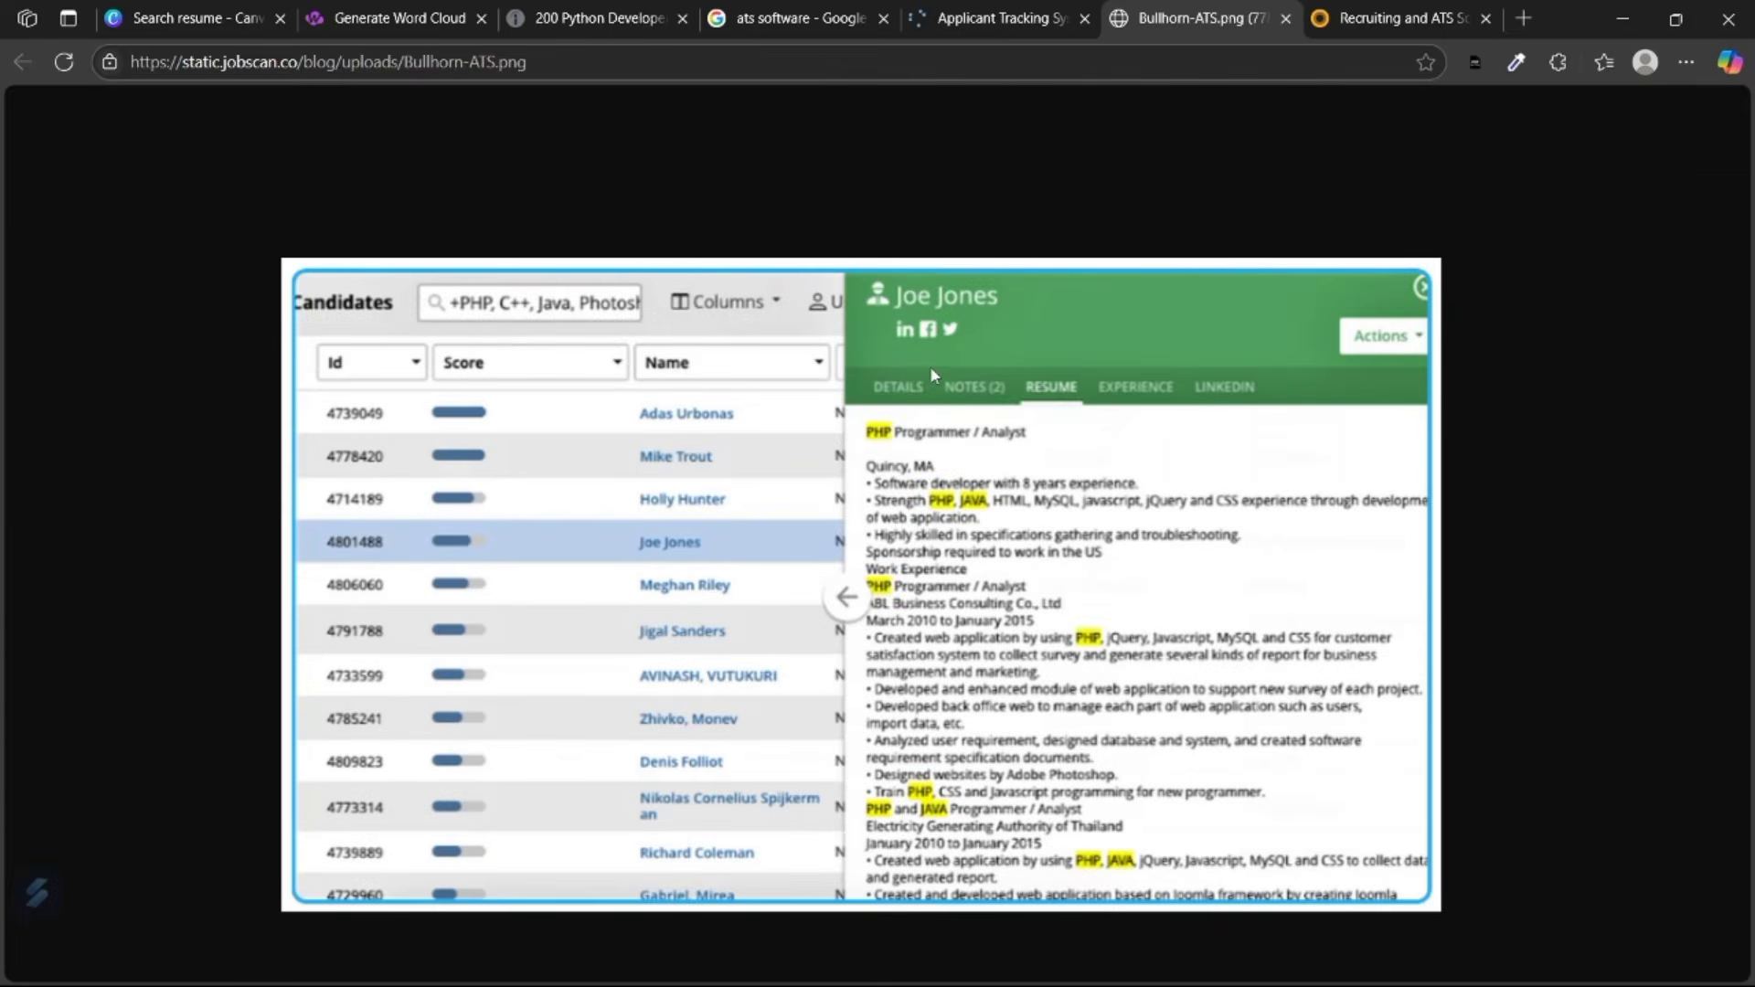
scroll(826, 559, down, 1)
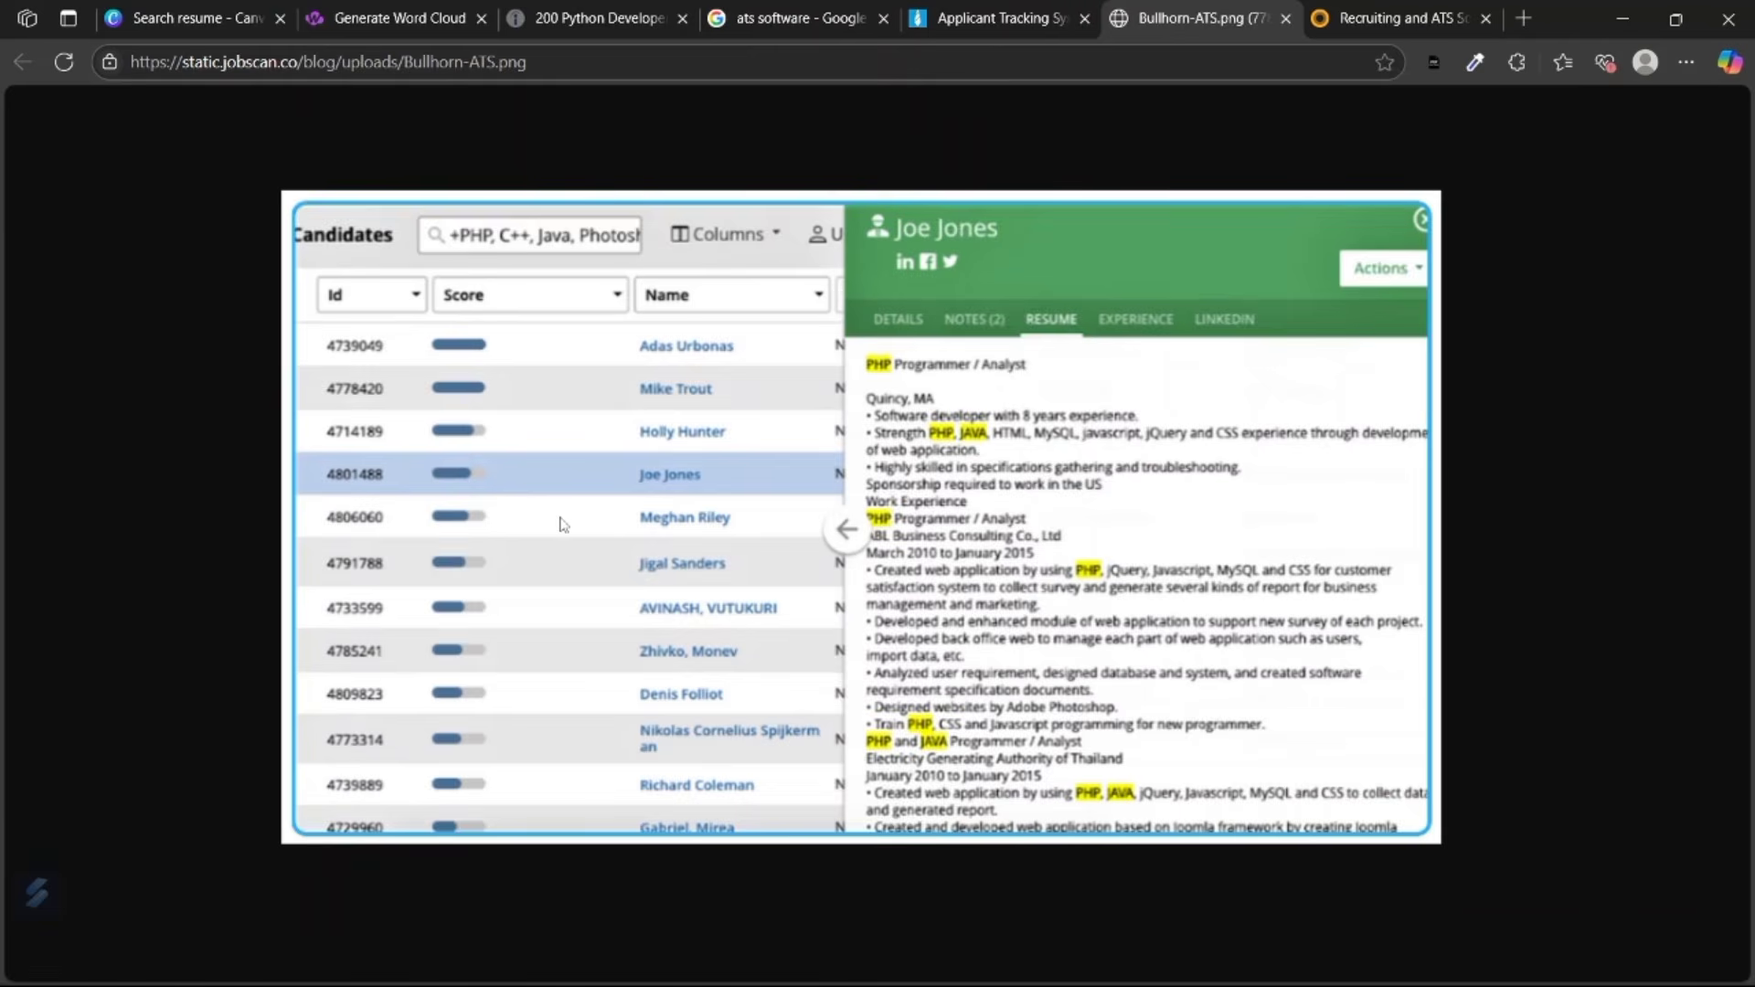
scroll(561, 518, up, 2)
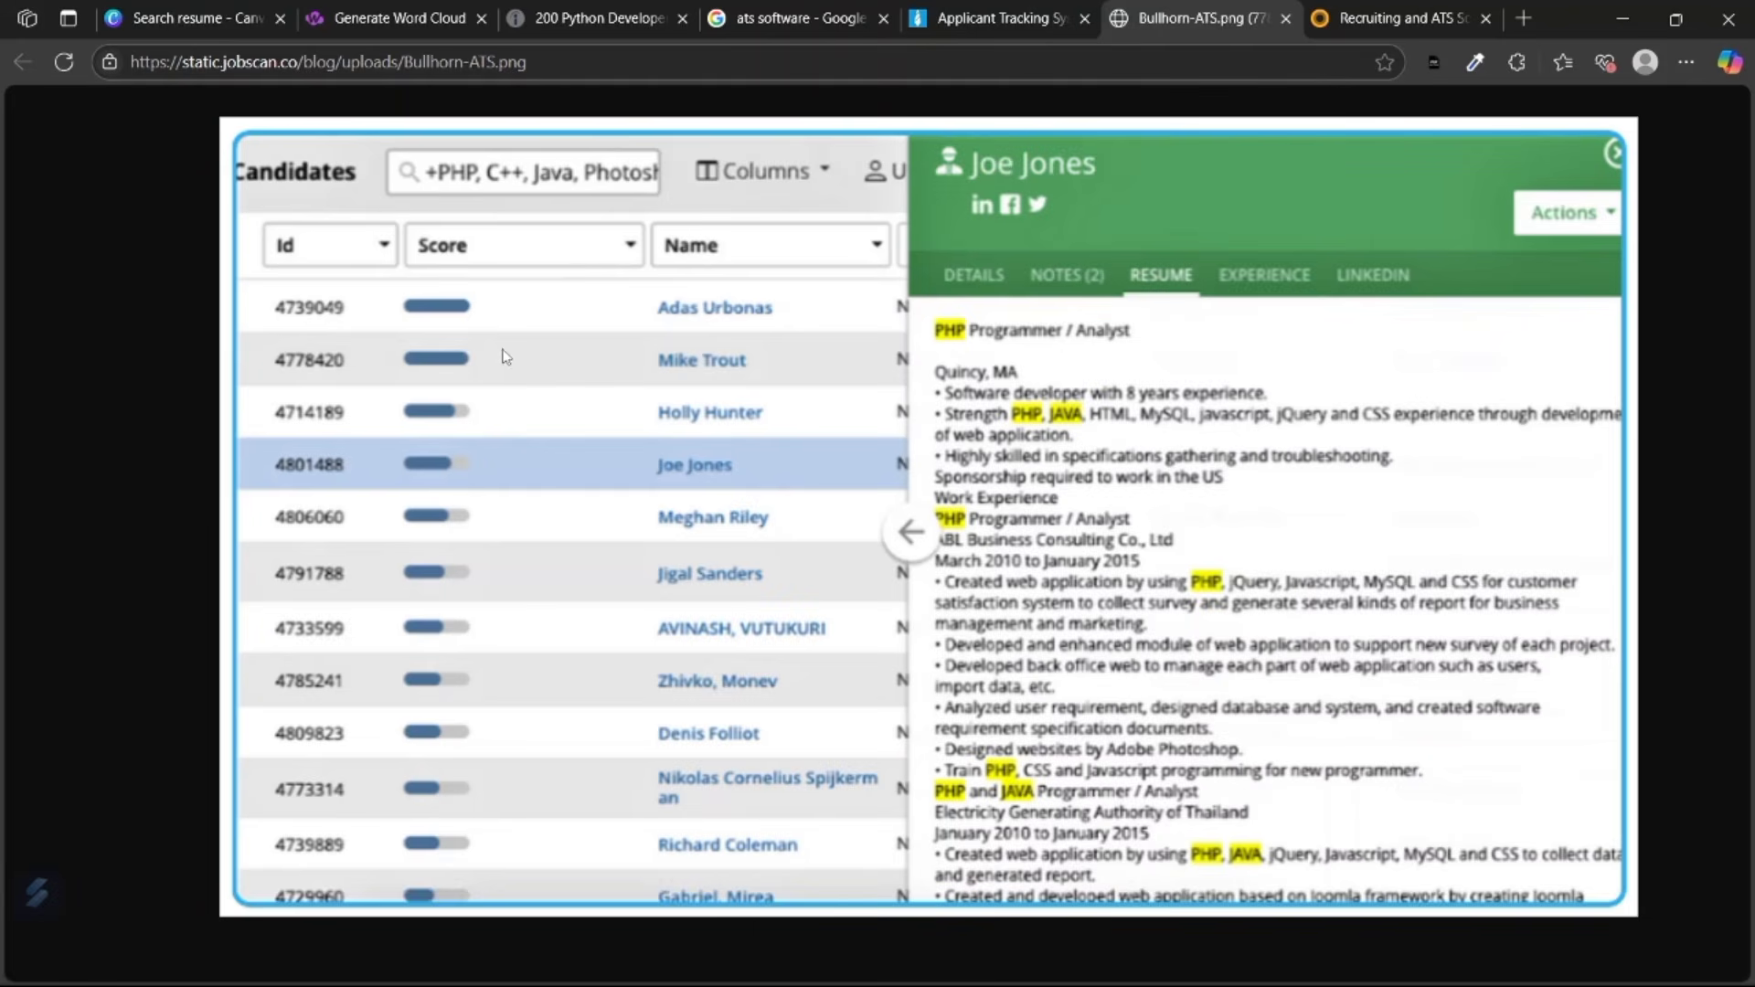
click(460, 188)
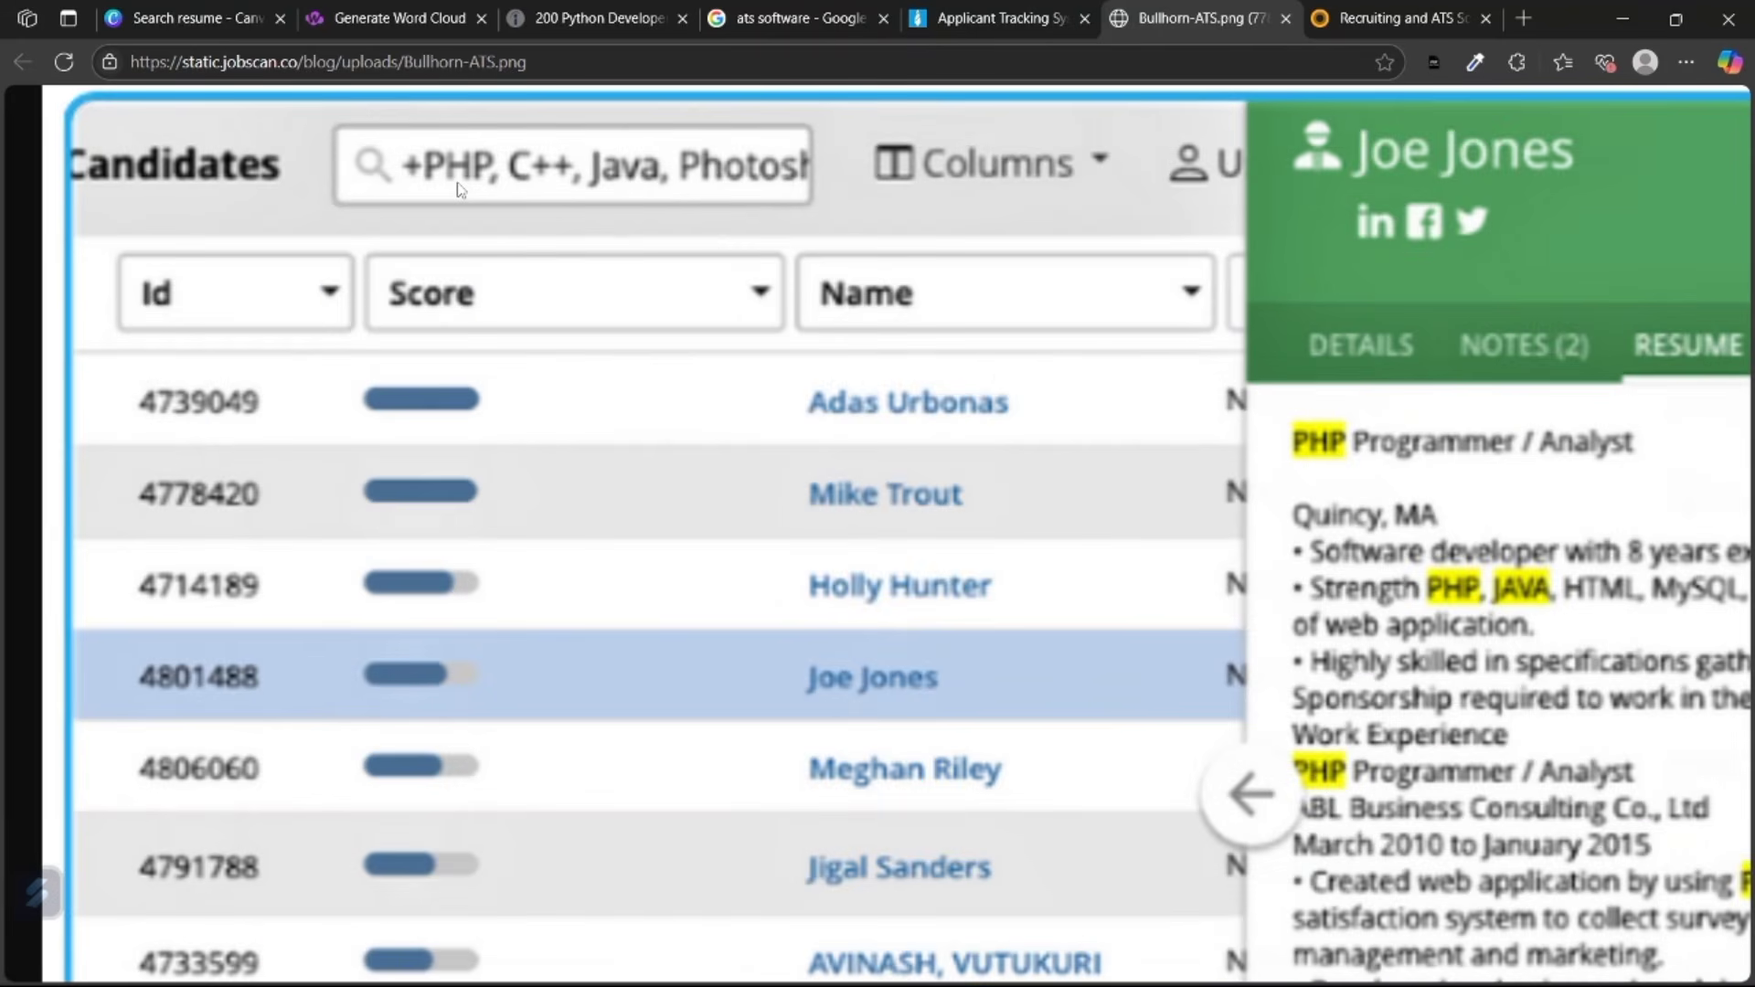
scroll(460, 189, down, 2)
scroll(595, 188, down, 2)
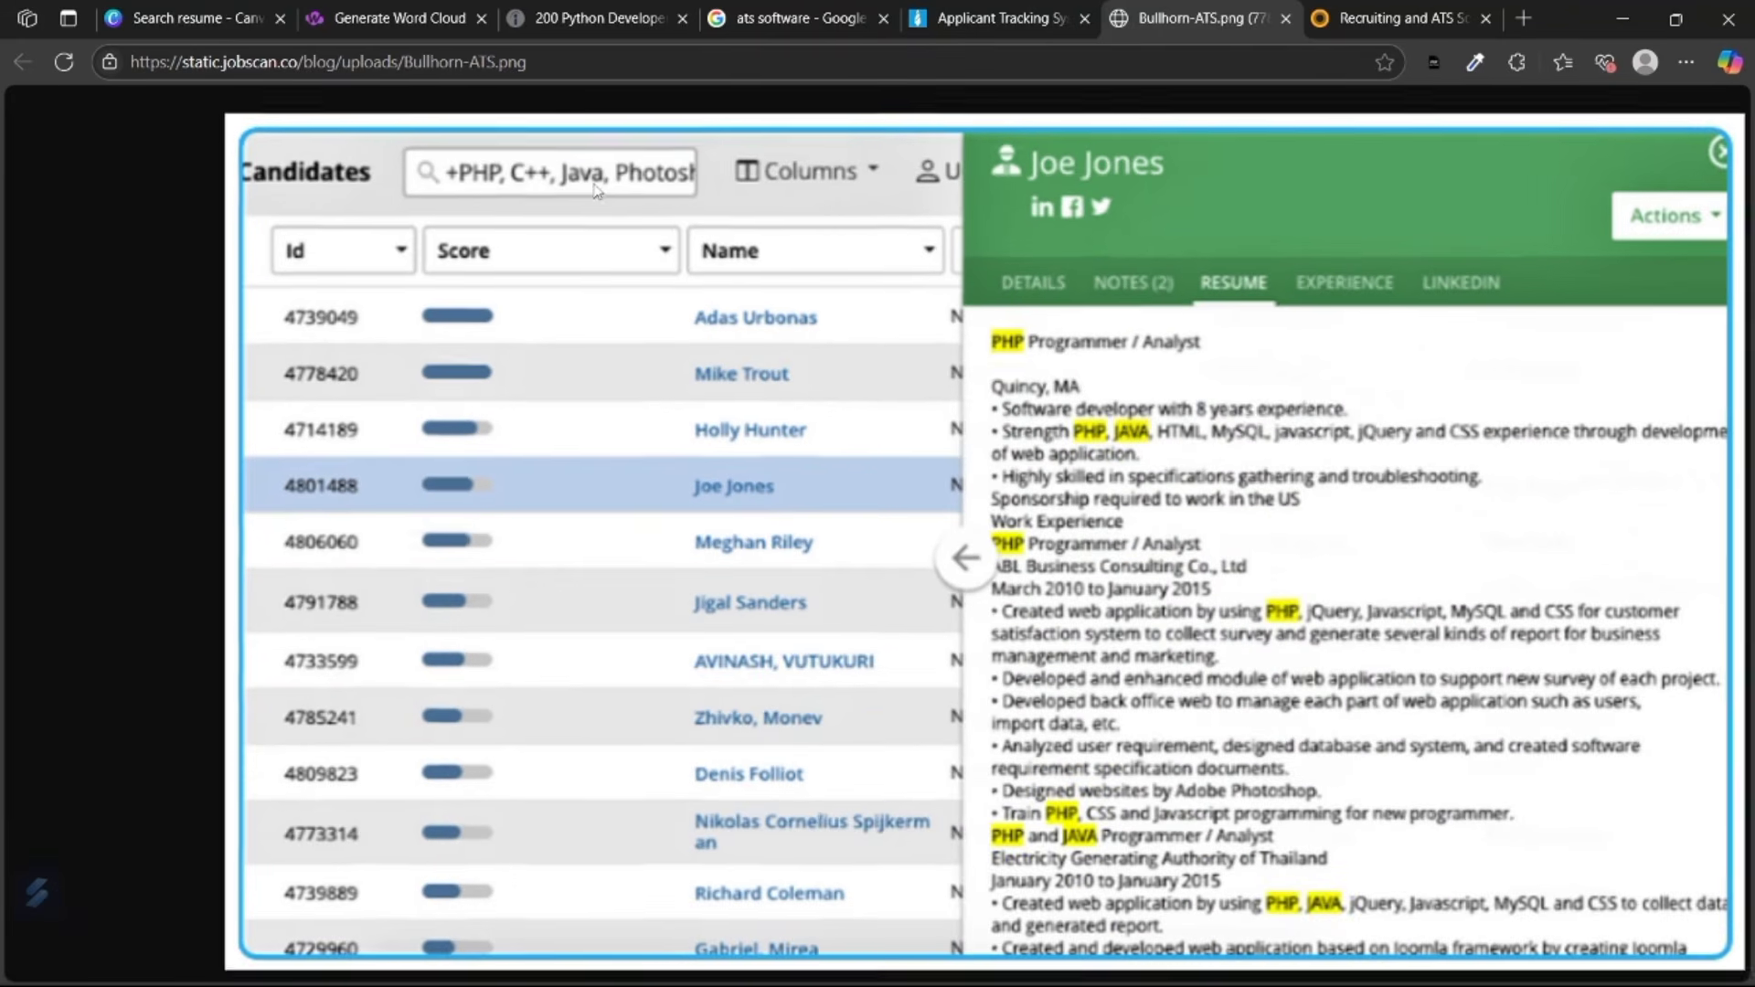
scroll(1235, 408, down, 1)
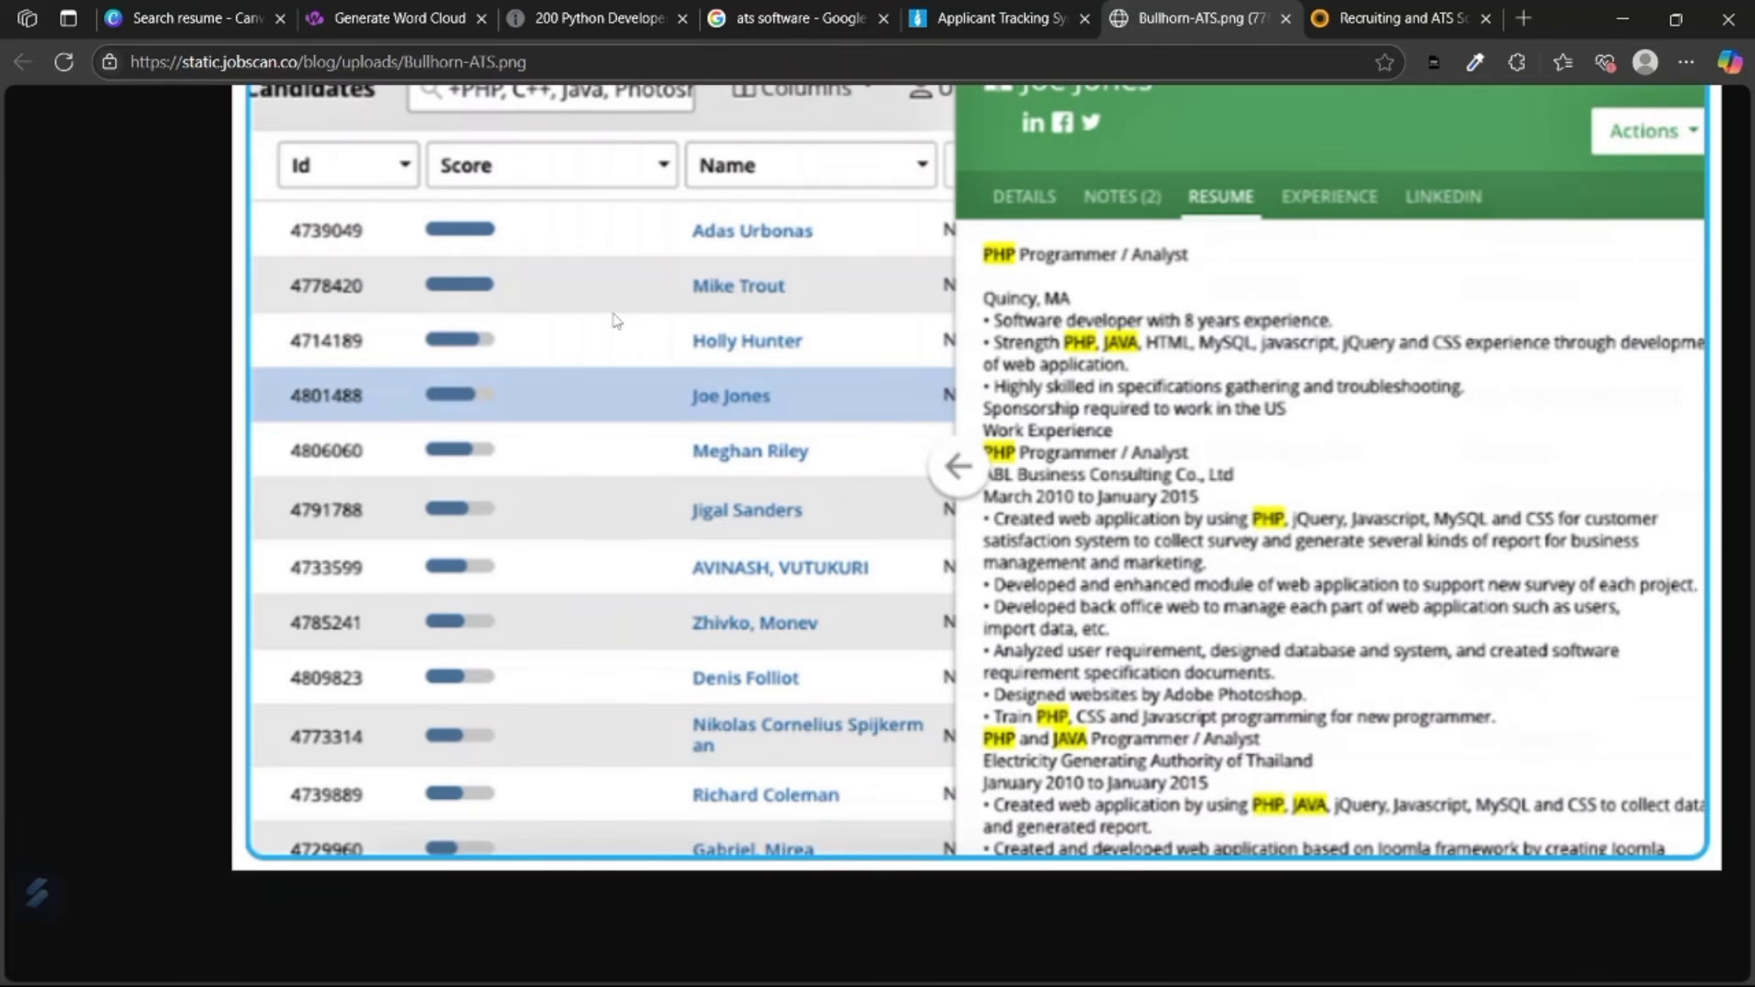
Zoom into the screenshot's scored candidate list and resume, then return to the word cloud.
click(571, 567)
click(690, 359)
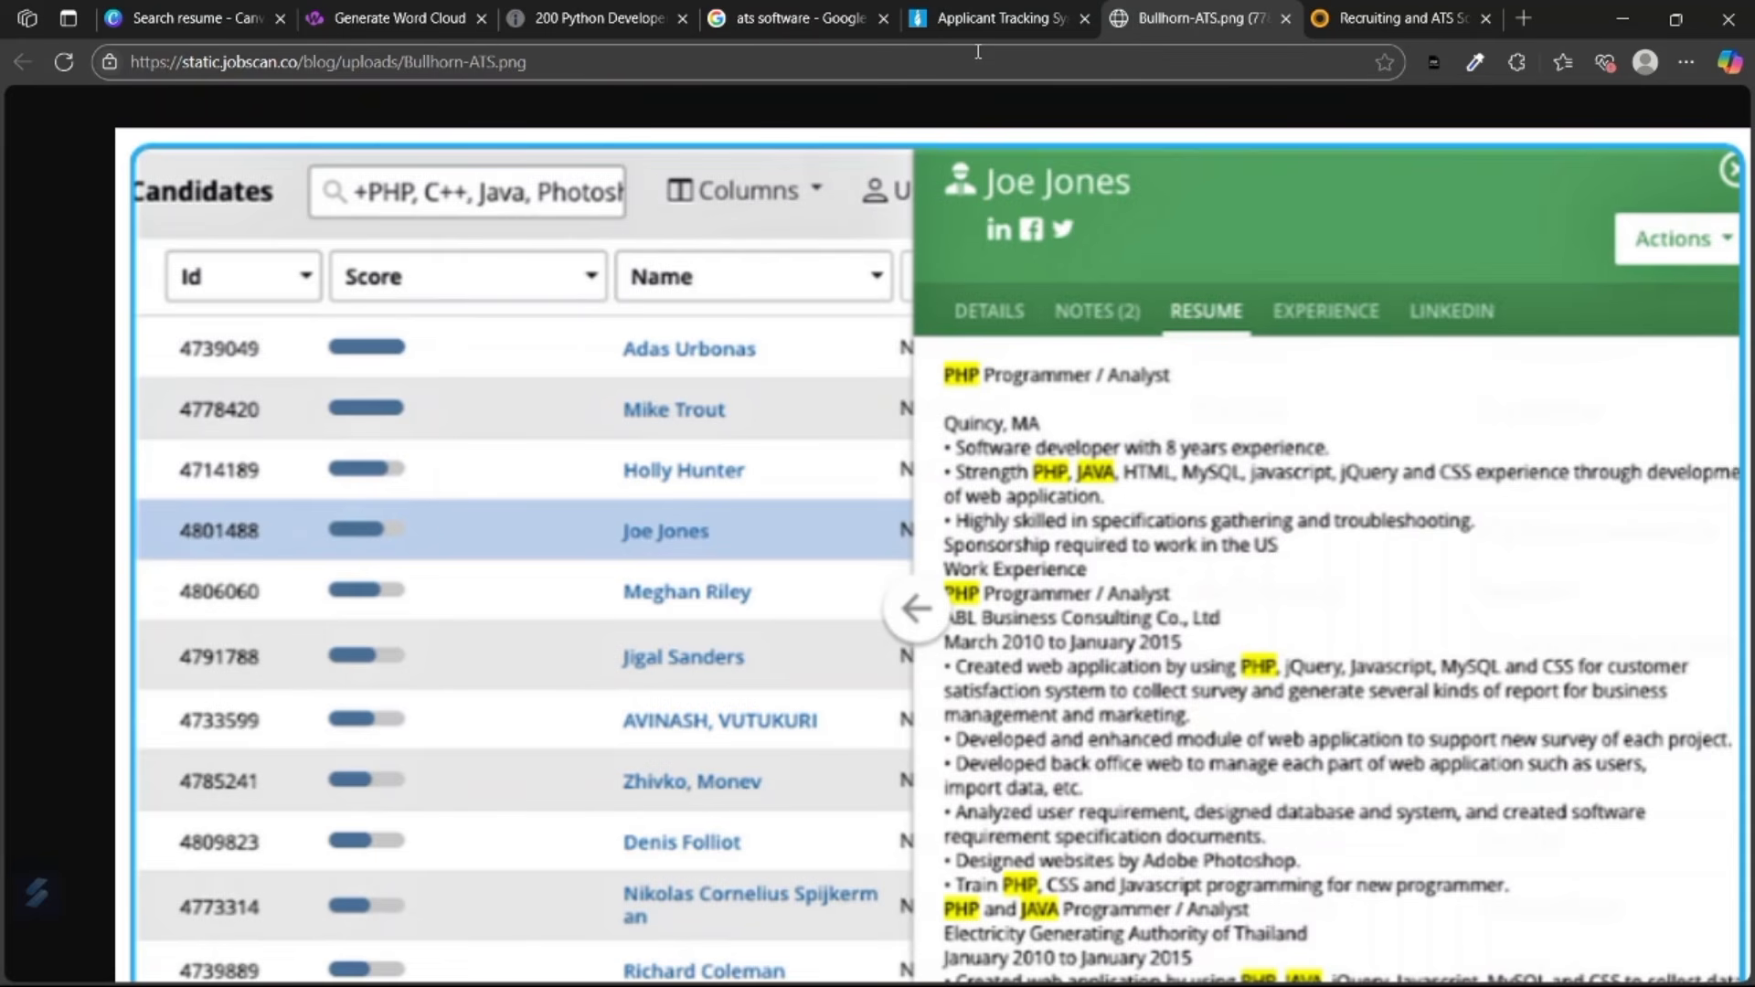
click(1319, 488)
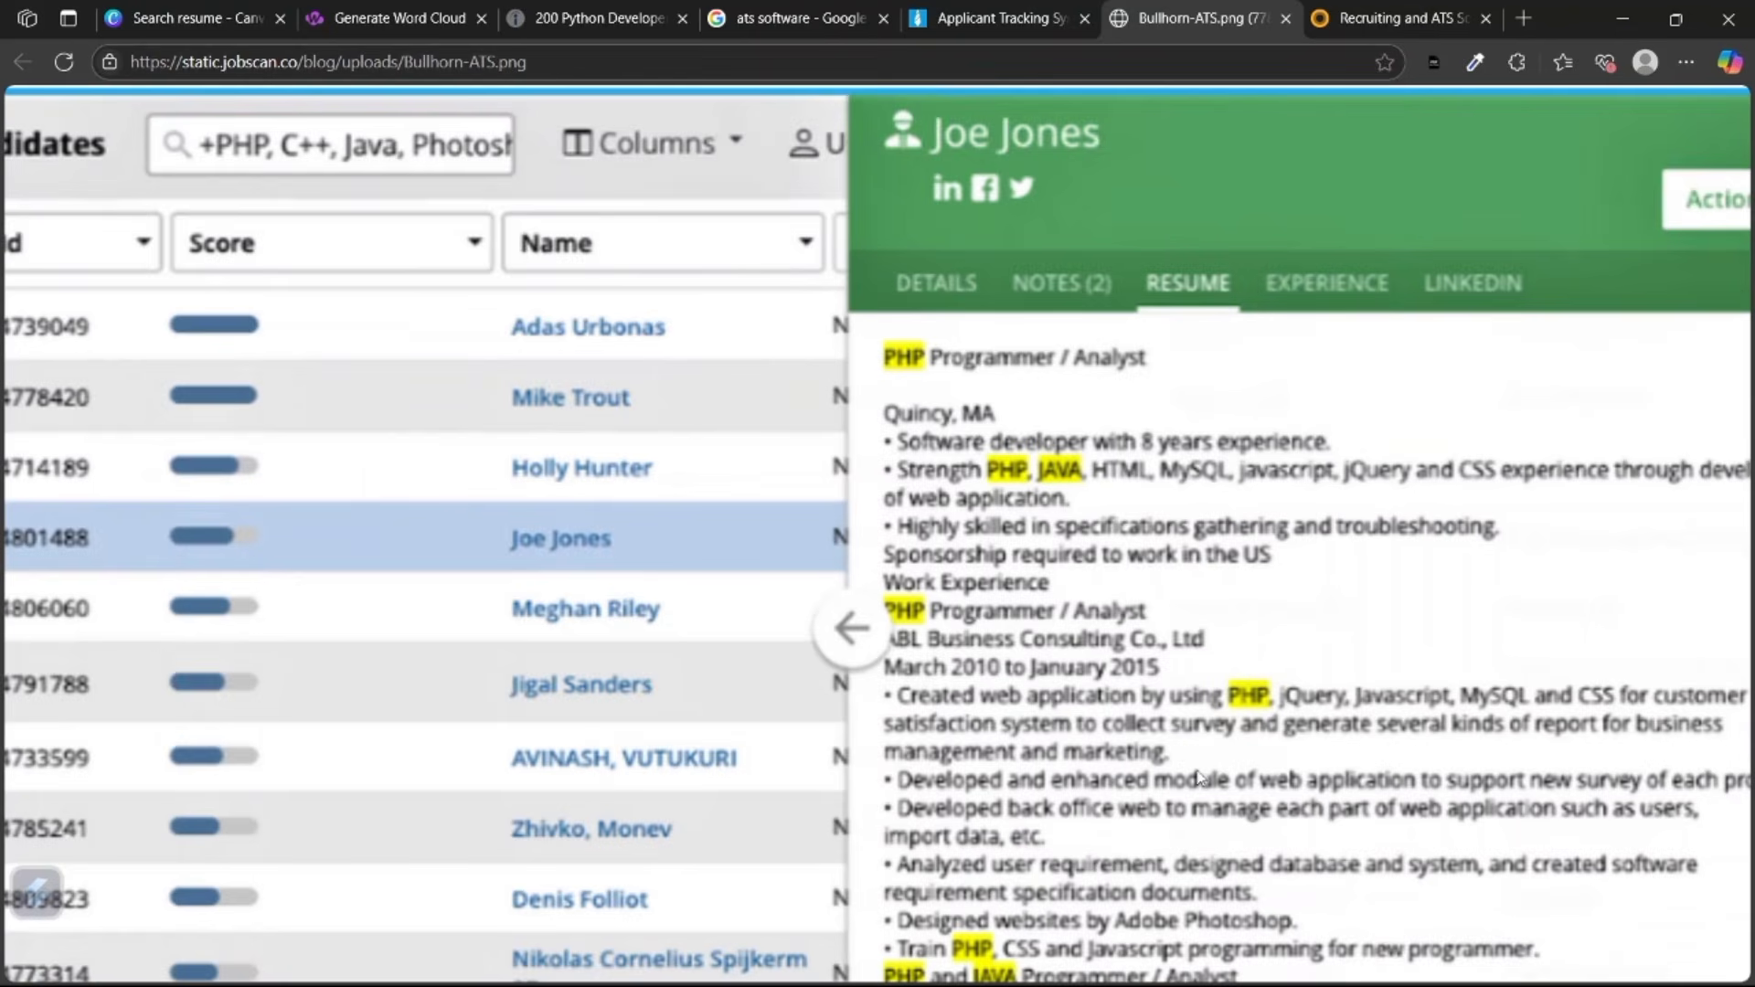
scroll(1198, 775, down, 2)
click(369, 14)
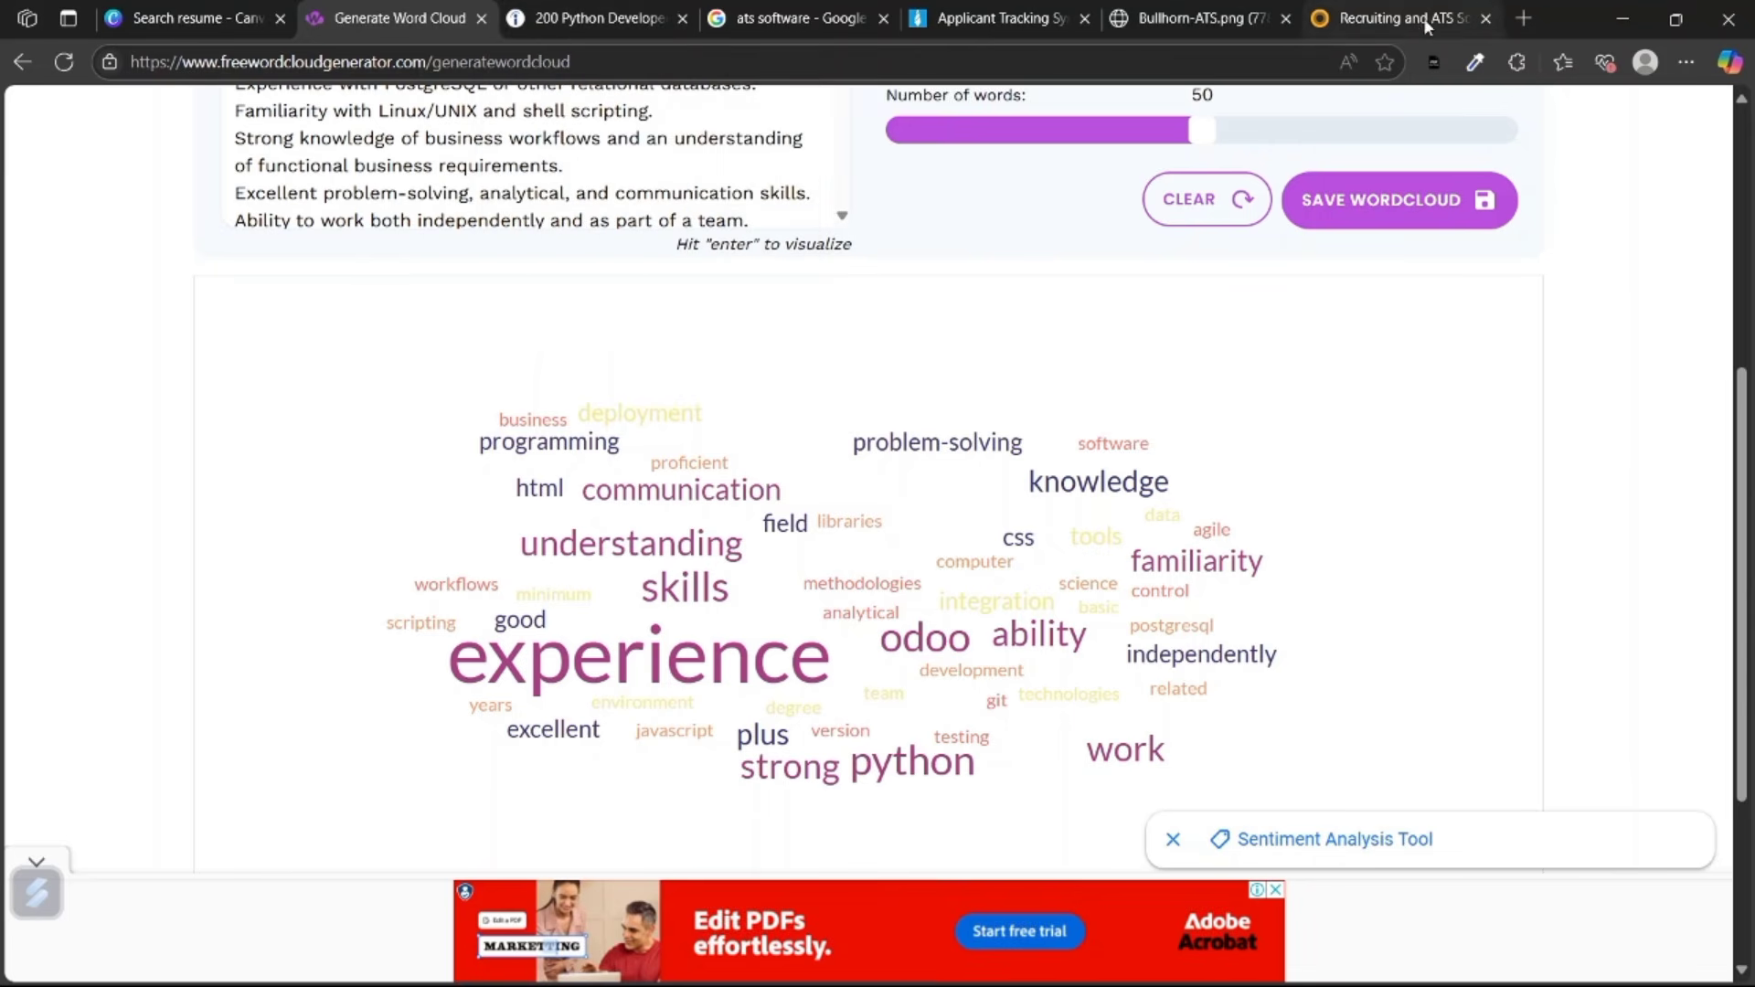
Send the pasted resume-formula guide to Grok and read its reply through Final Thoughts.
click(1523, 19)
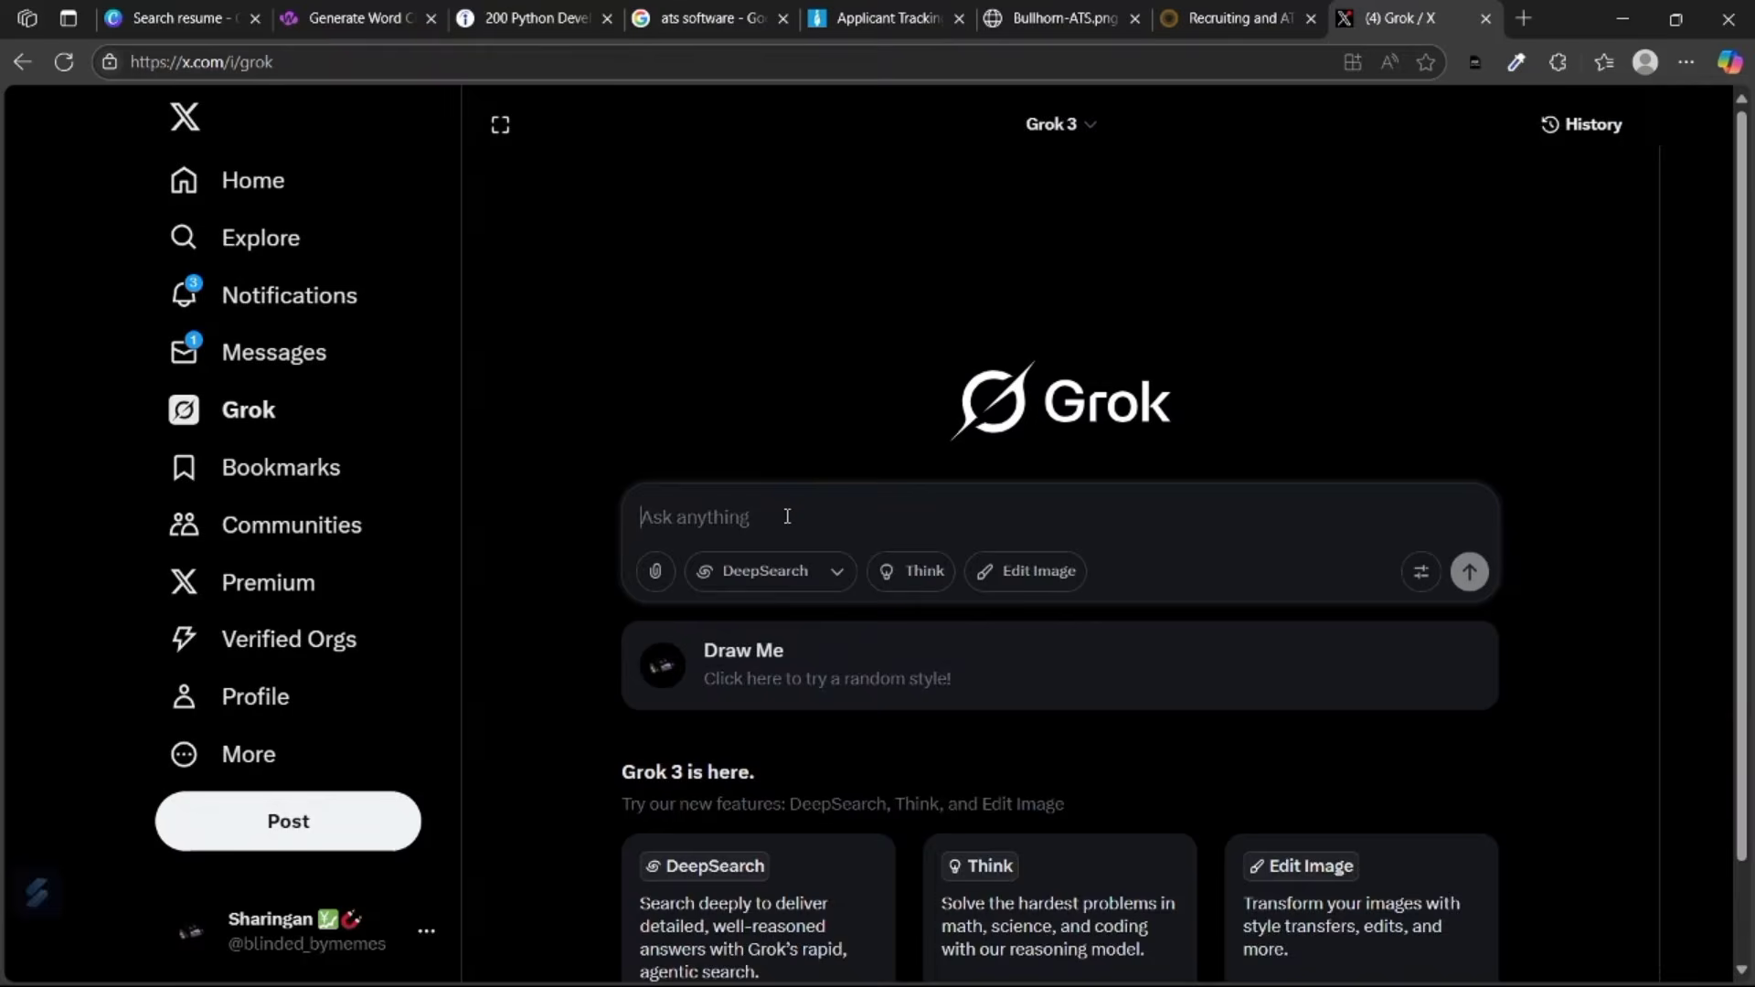
key(ctrl+v)
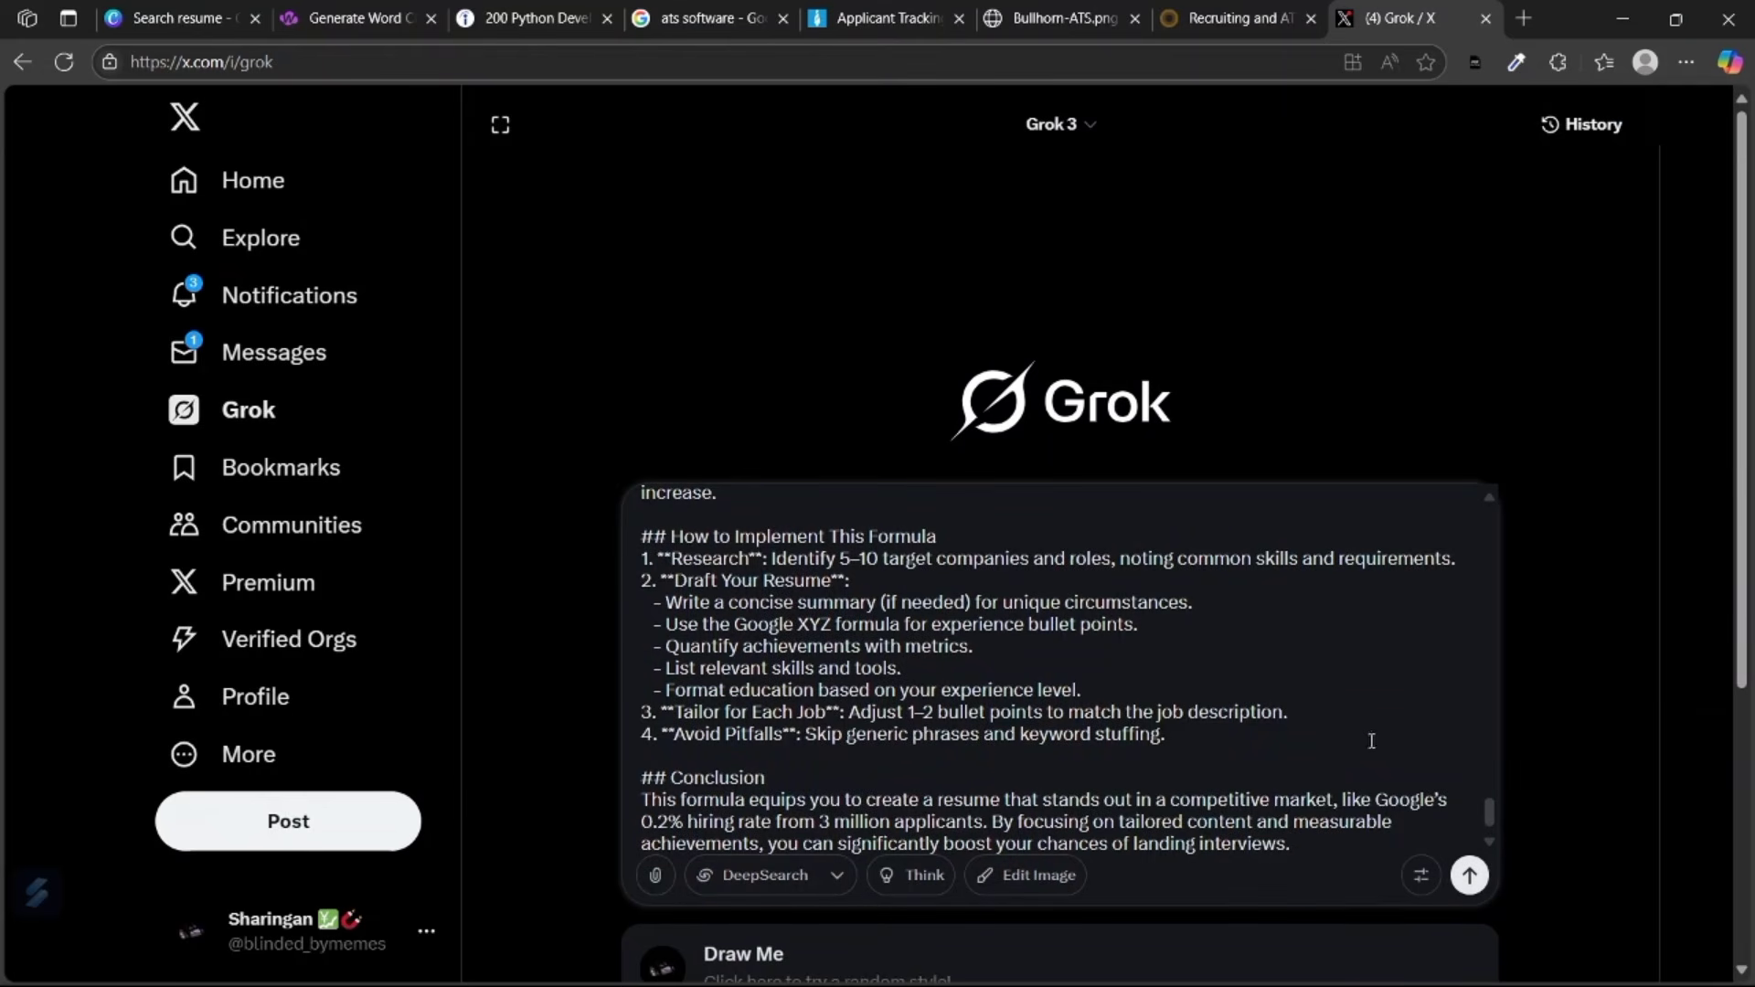
click(1469, 875)
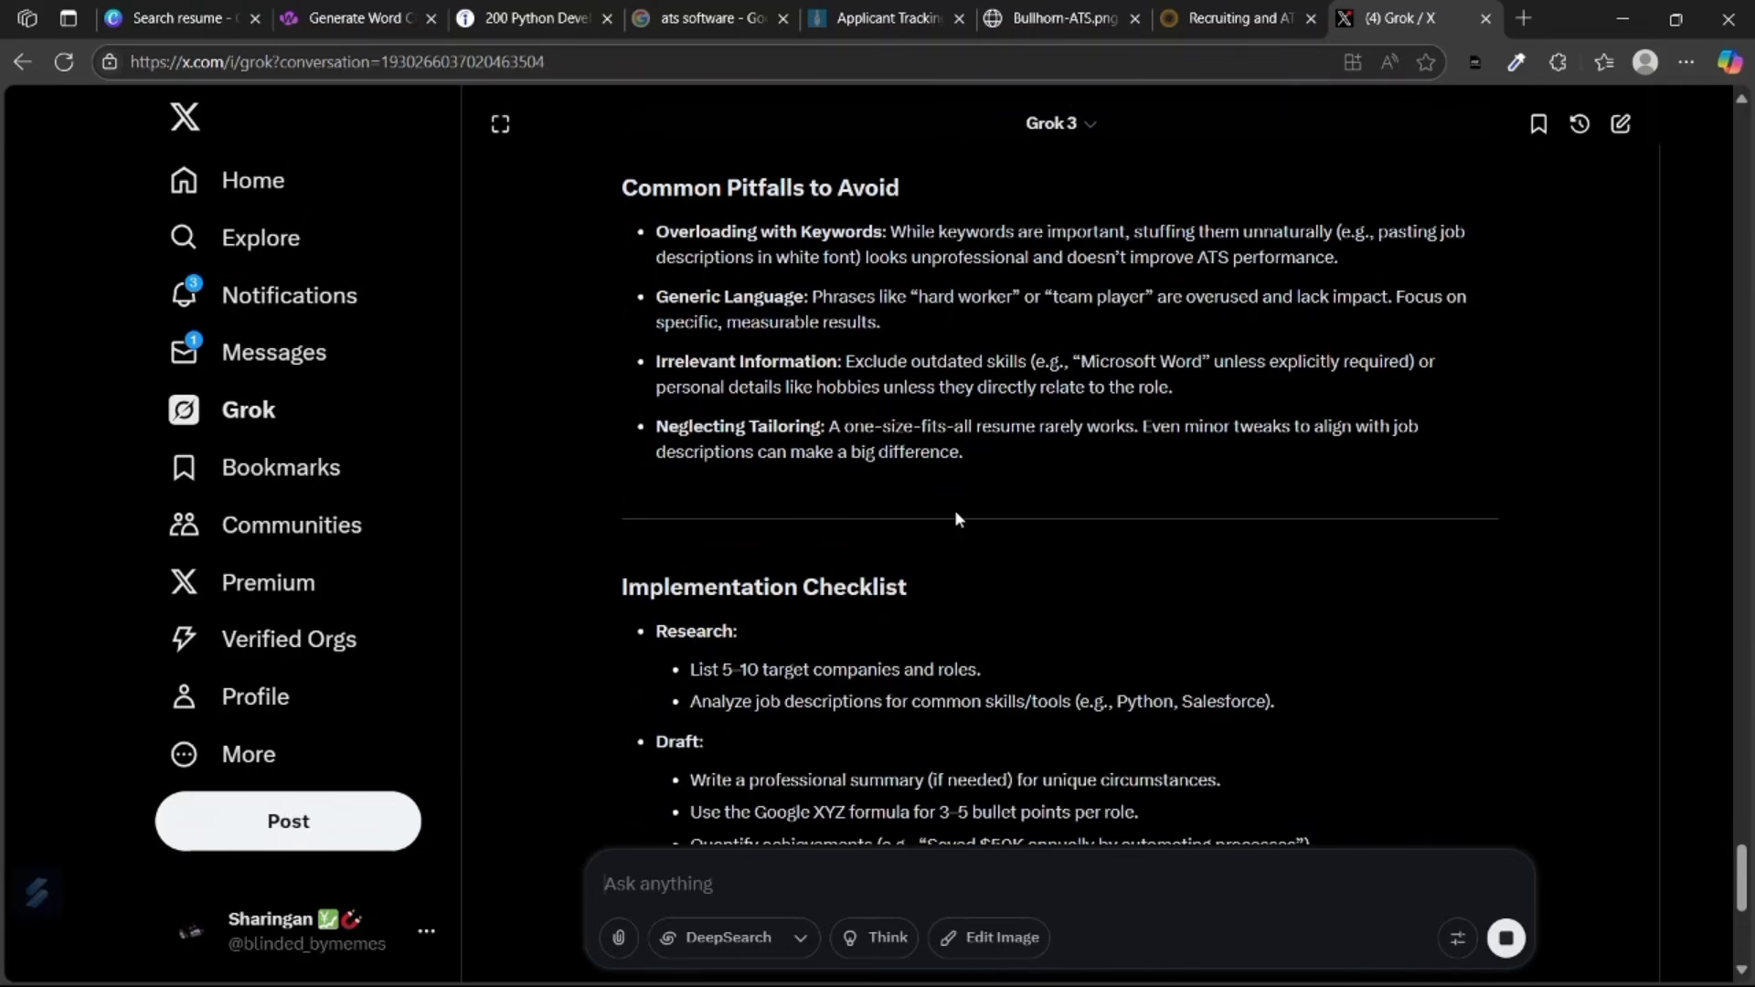
scroll(954, 511, down, 9)
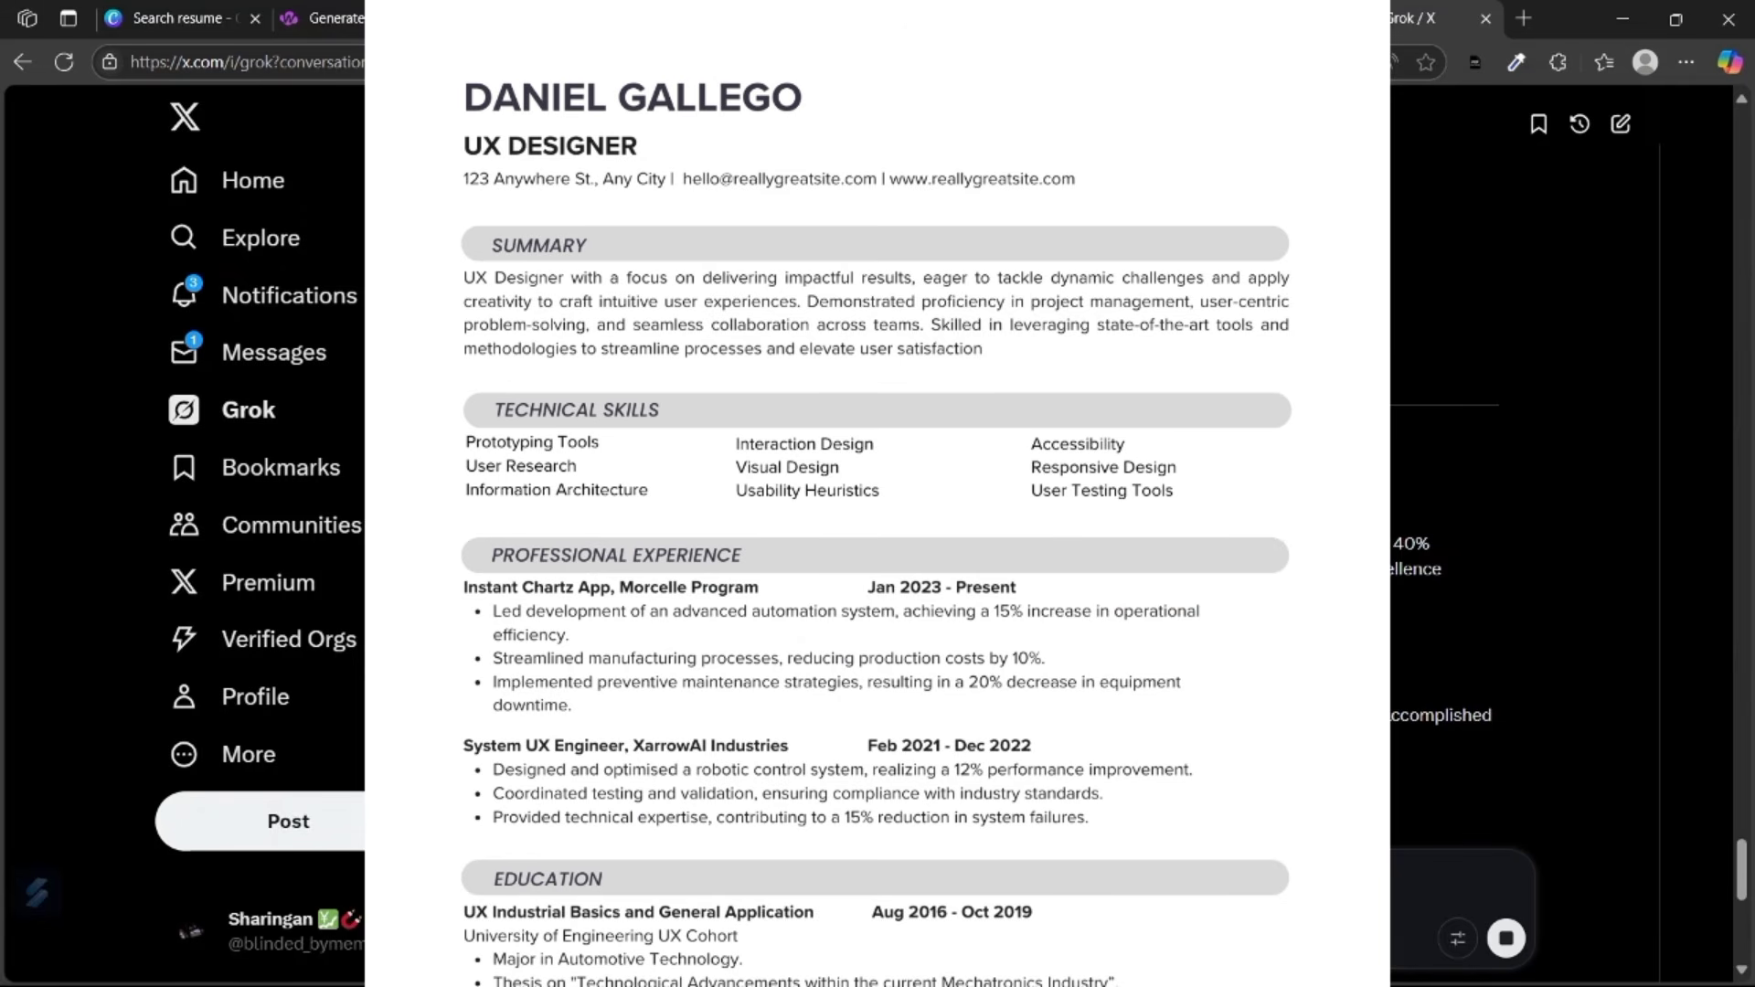
scroll(813, 585, down, 15)
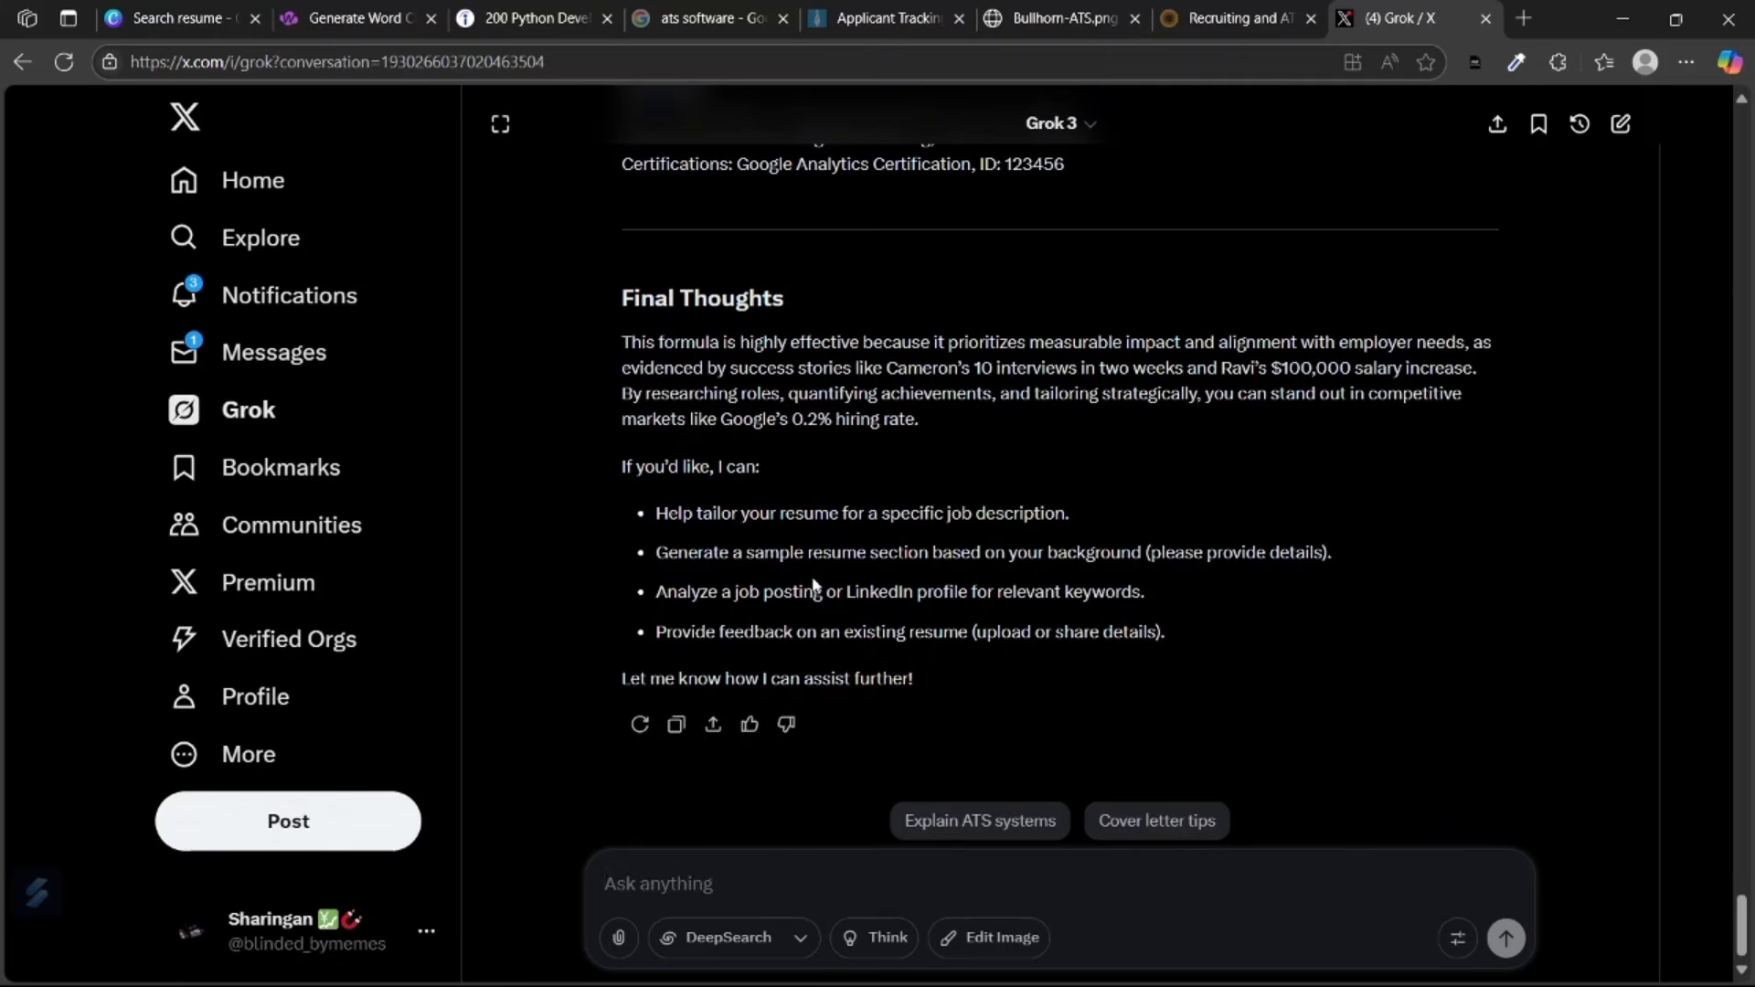
Draft a Grok prompt with the candidate's name, address and 'skills: python', then revisit the word cloud.
text(name: anan)
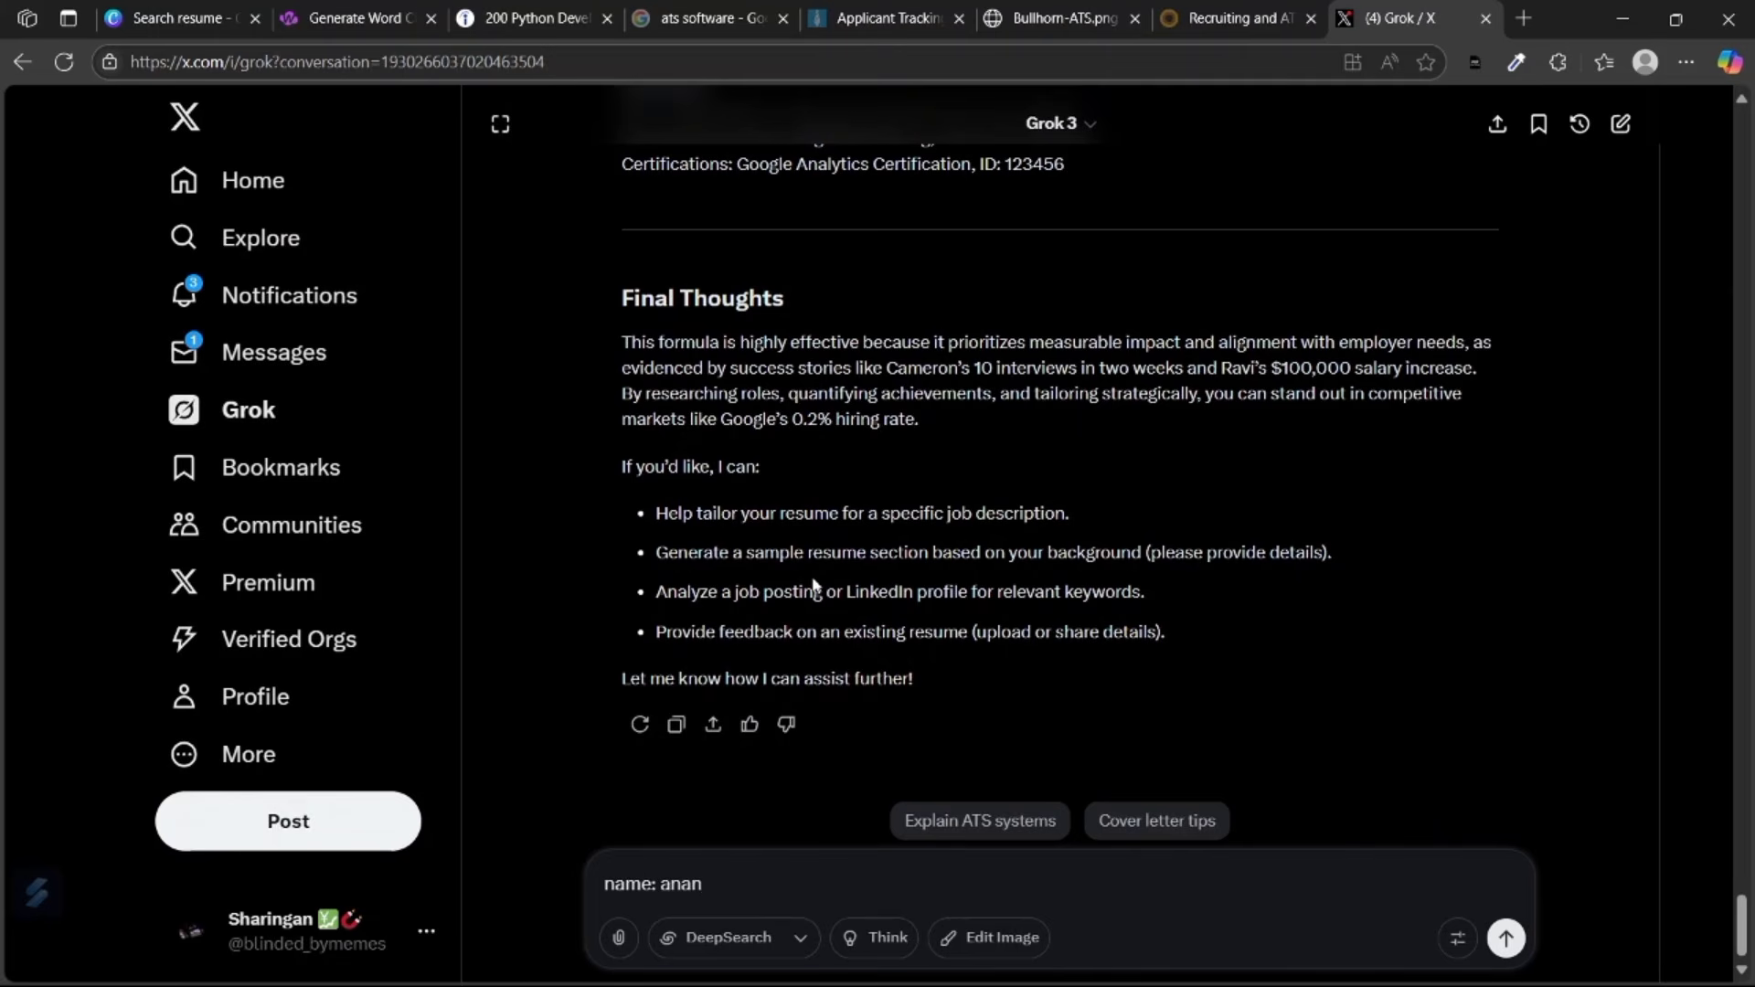
text(dhu, address: xyz, palakkad, kerala, skills: py)
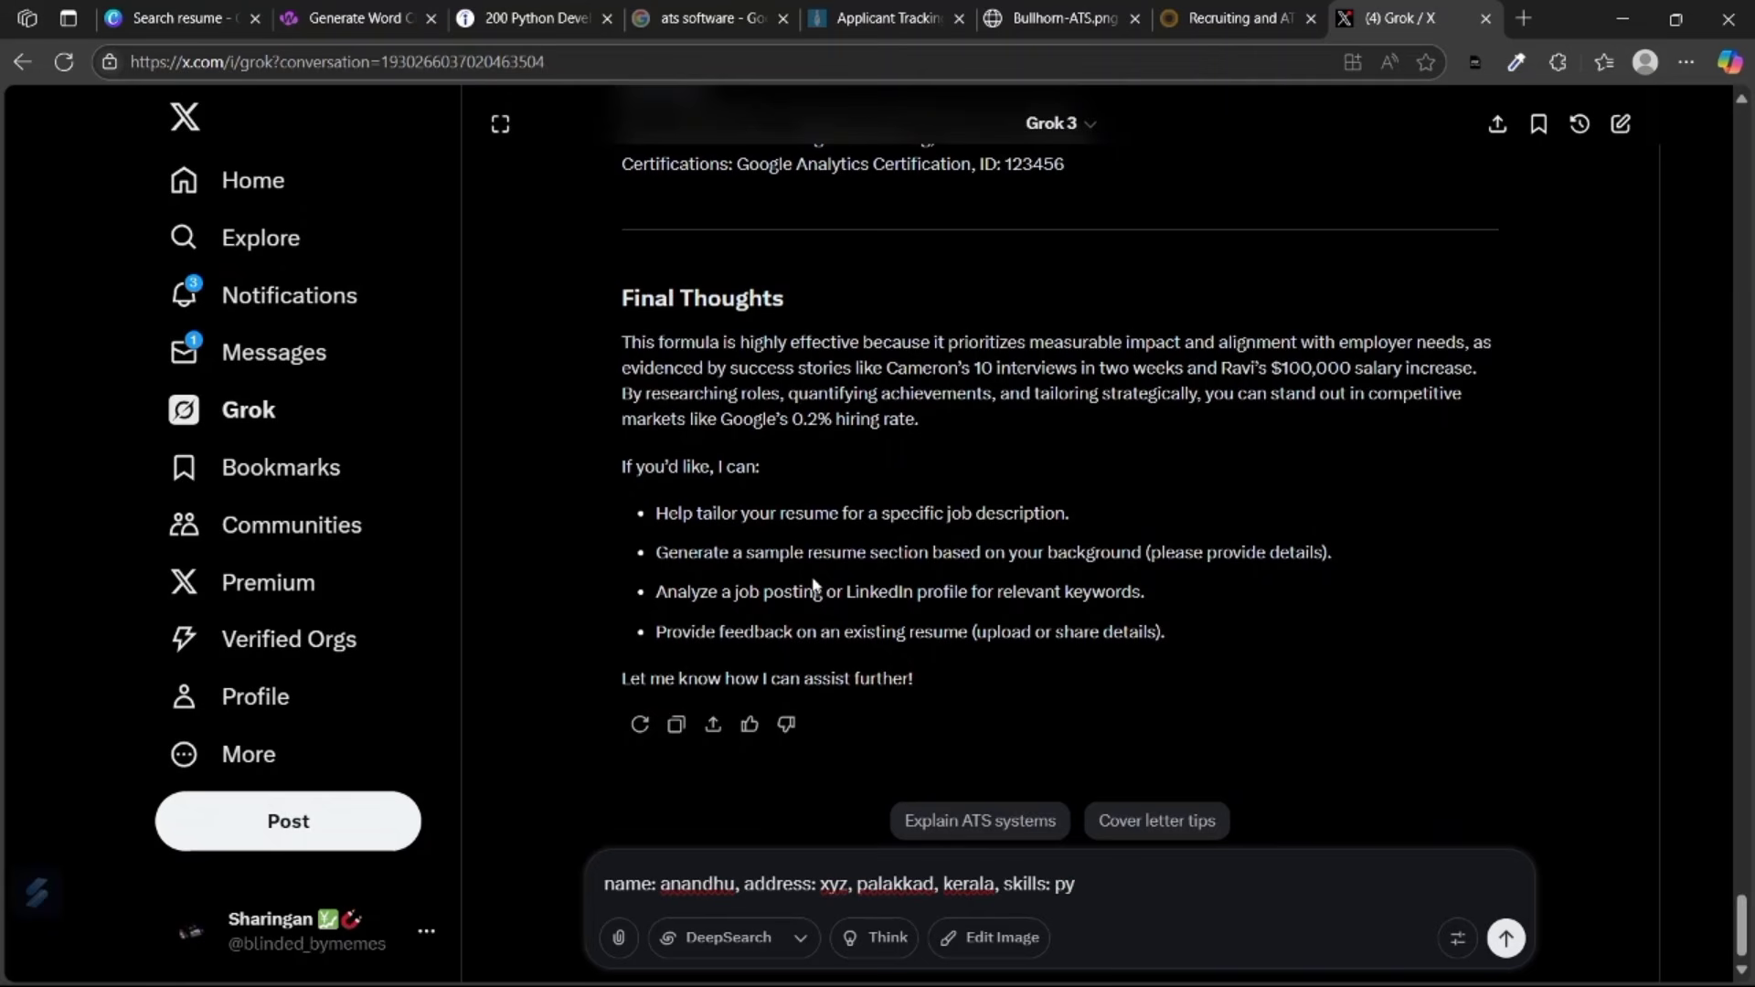
text(thon)
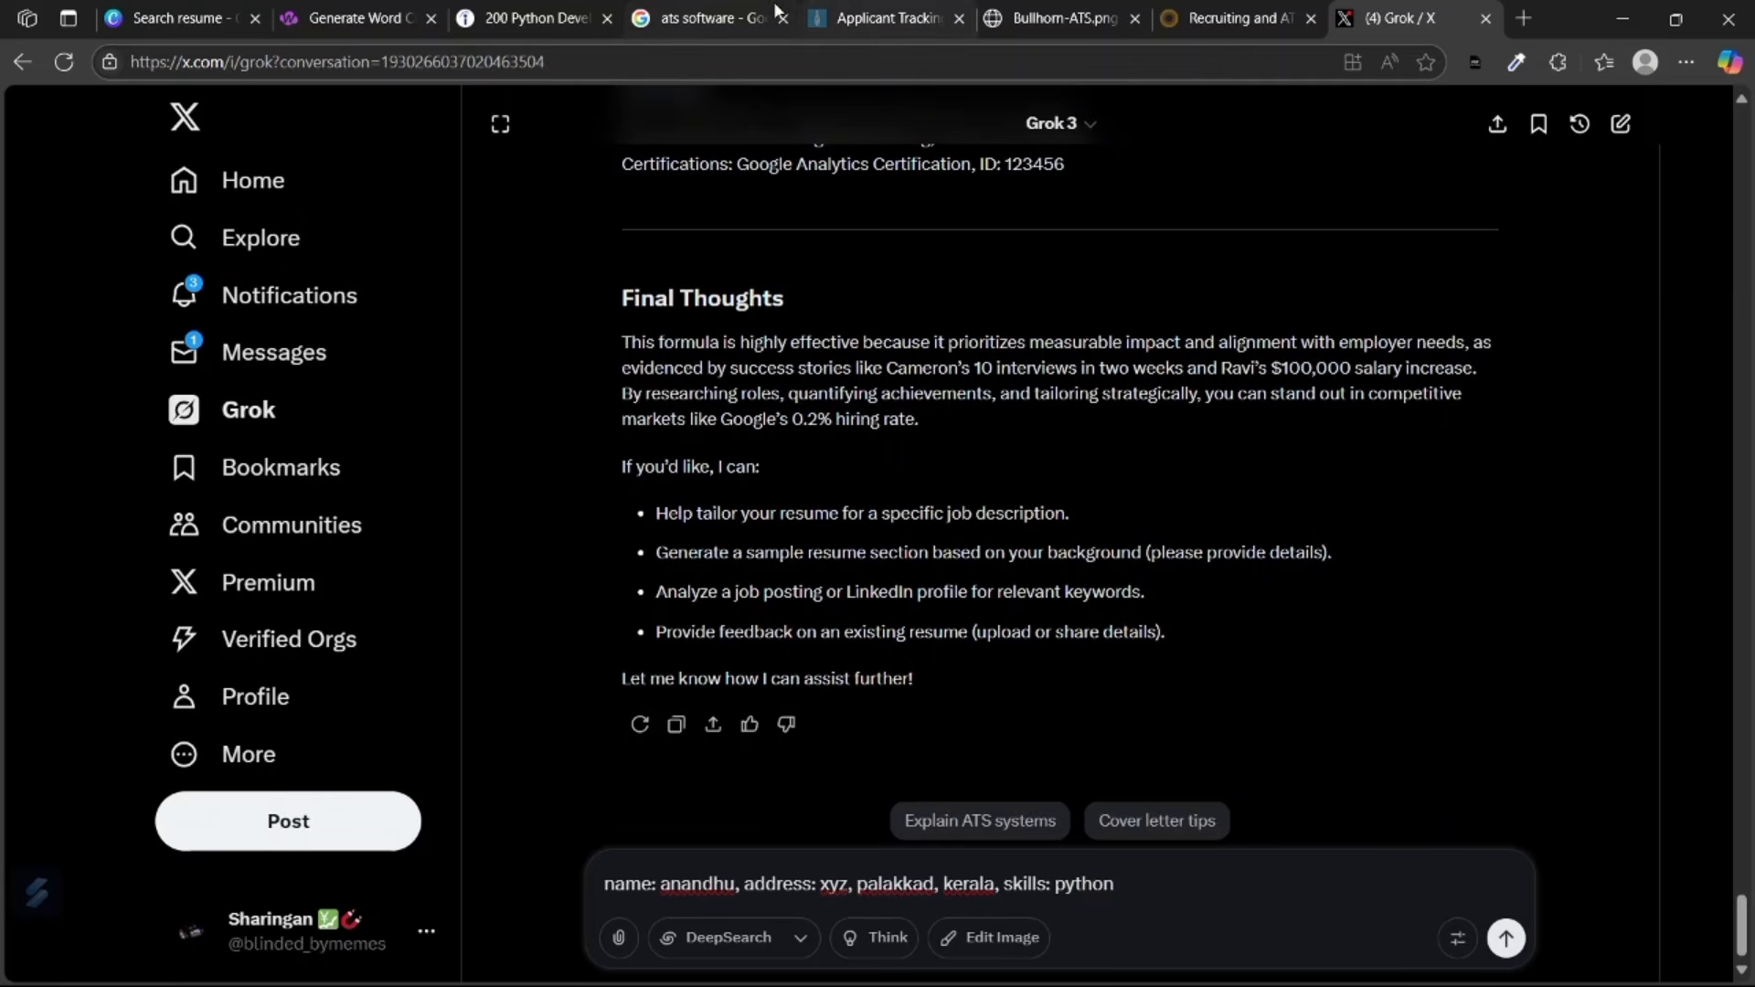
click(407, 9)
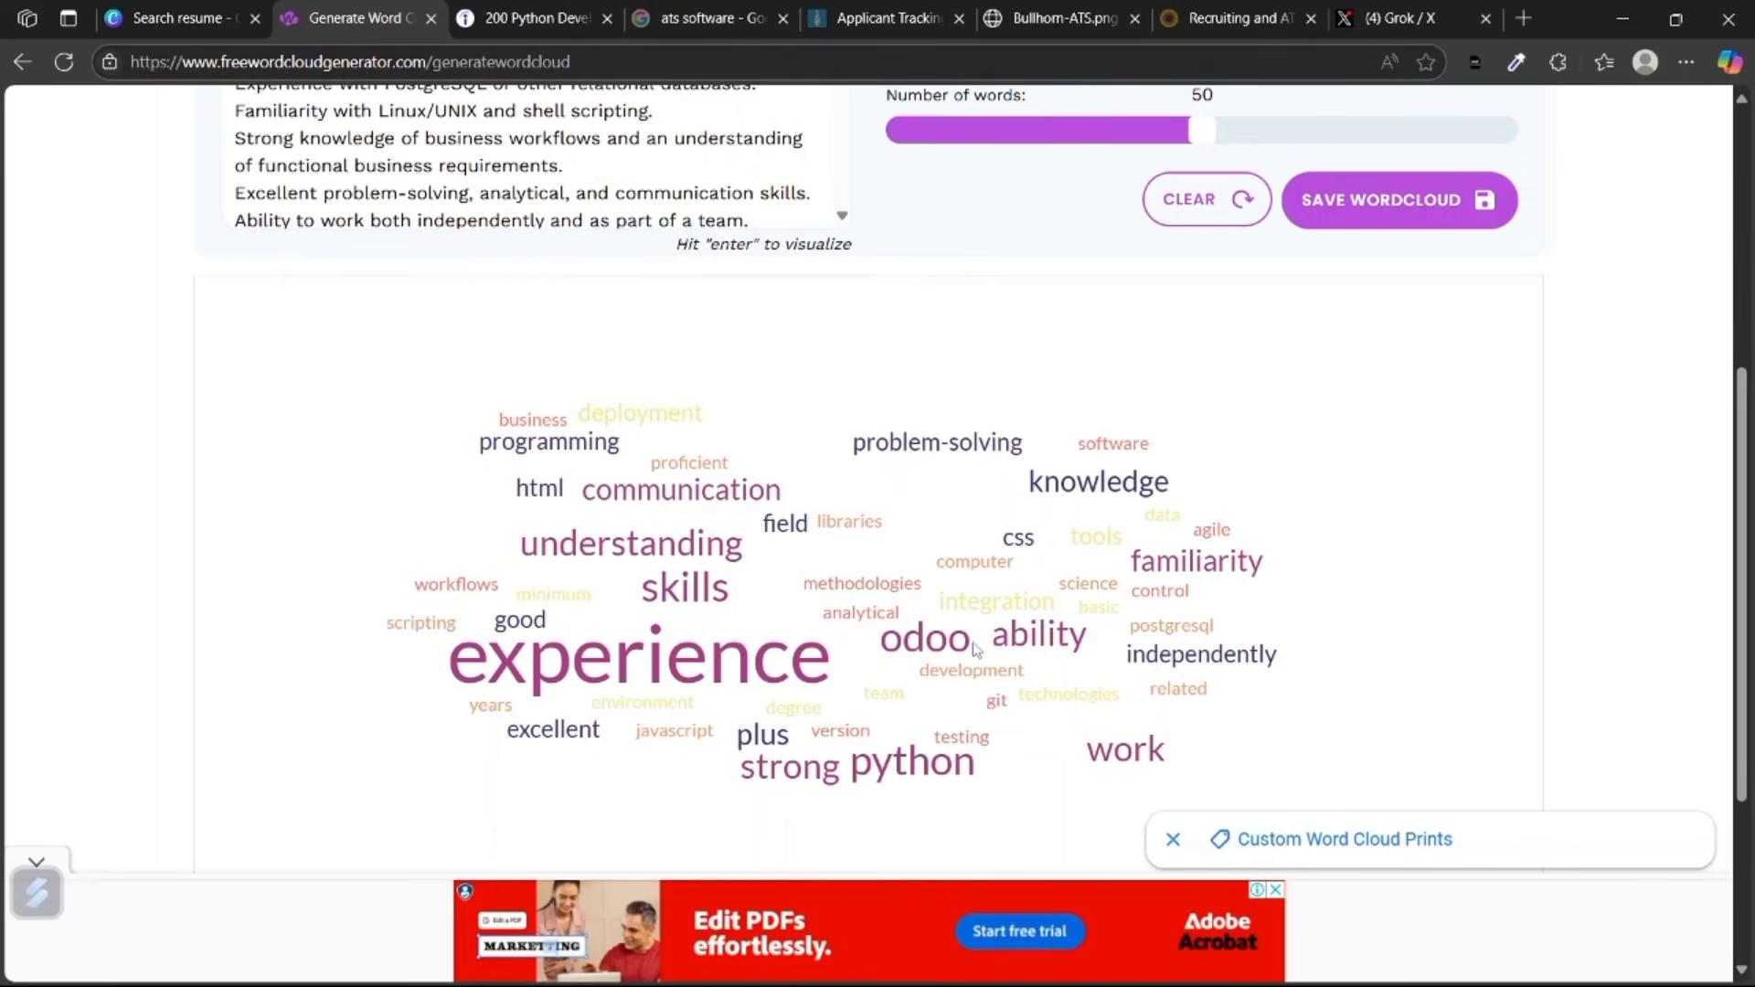
Check the word cloud's most prominent skill words, then go back to Grok.
scroll(893, 780, up, 5)
scroll(894, 780, down, 4)
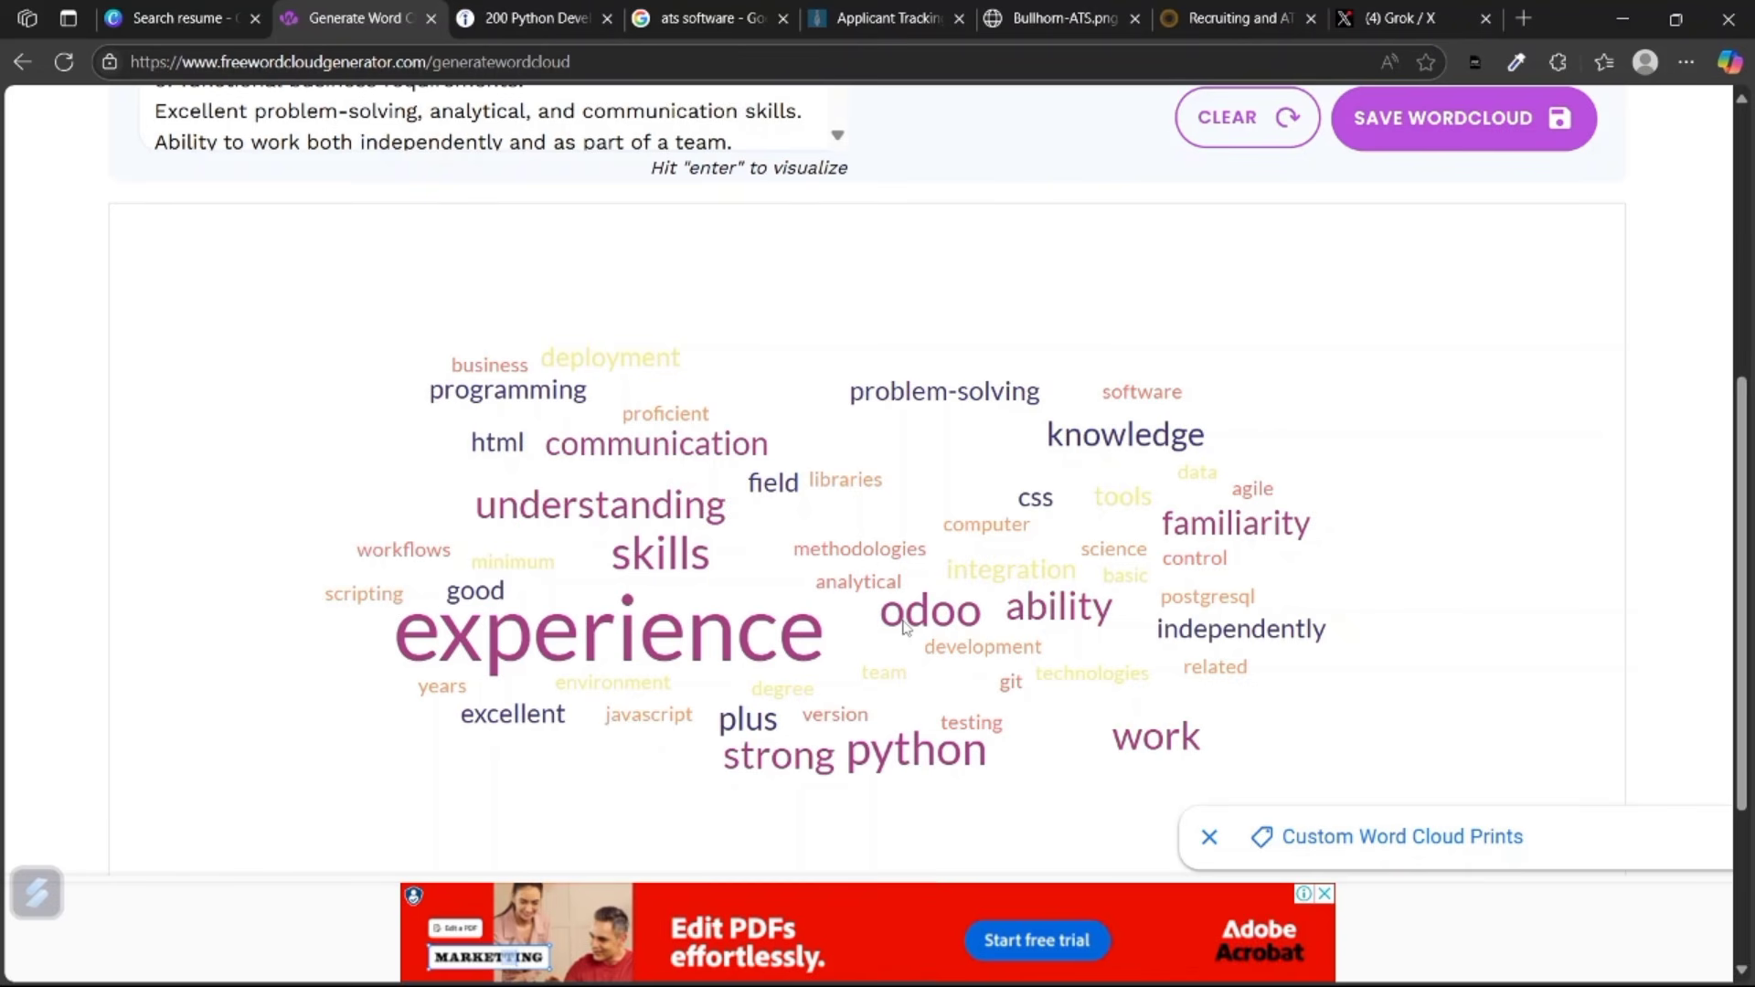
click(1426, 9)
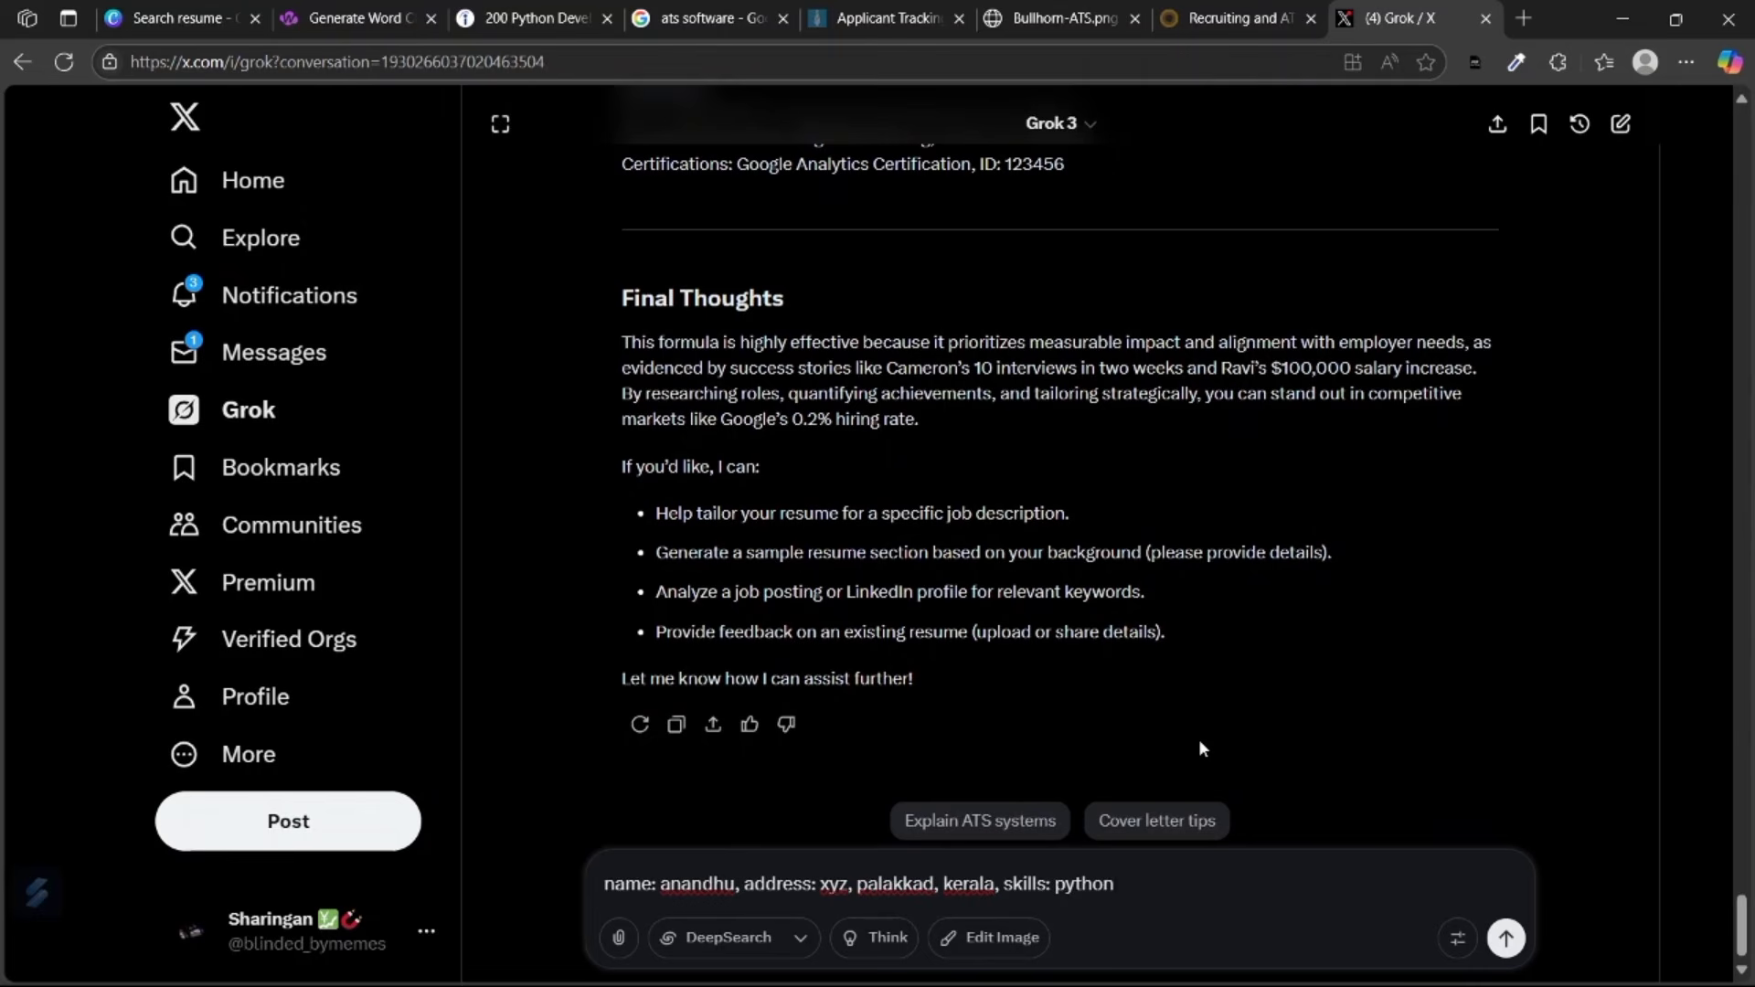
Append ', odoo, HTML' and ', Project:' to the Grok prompt, reviewing the earlier reply.
text(, odoo, HTML)
text(, Project:)
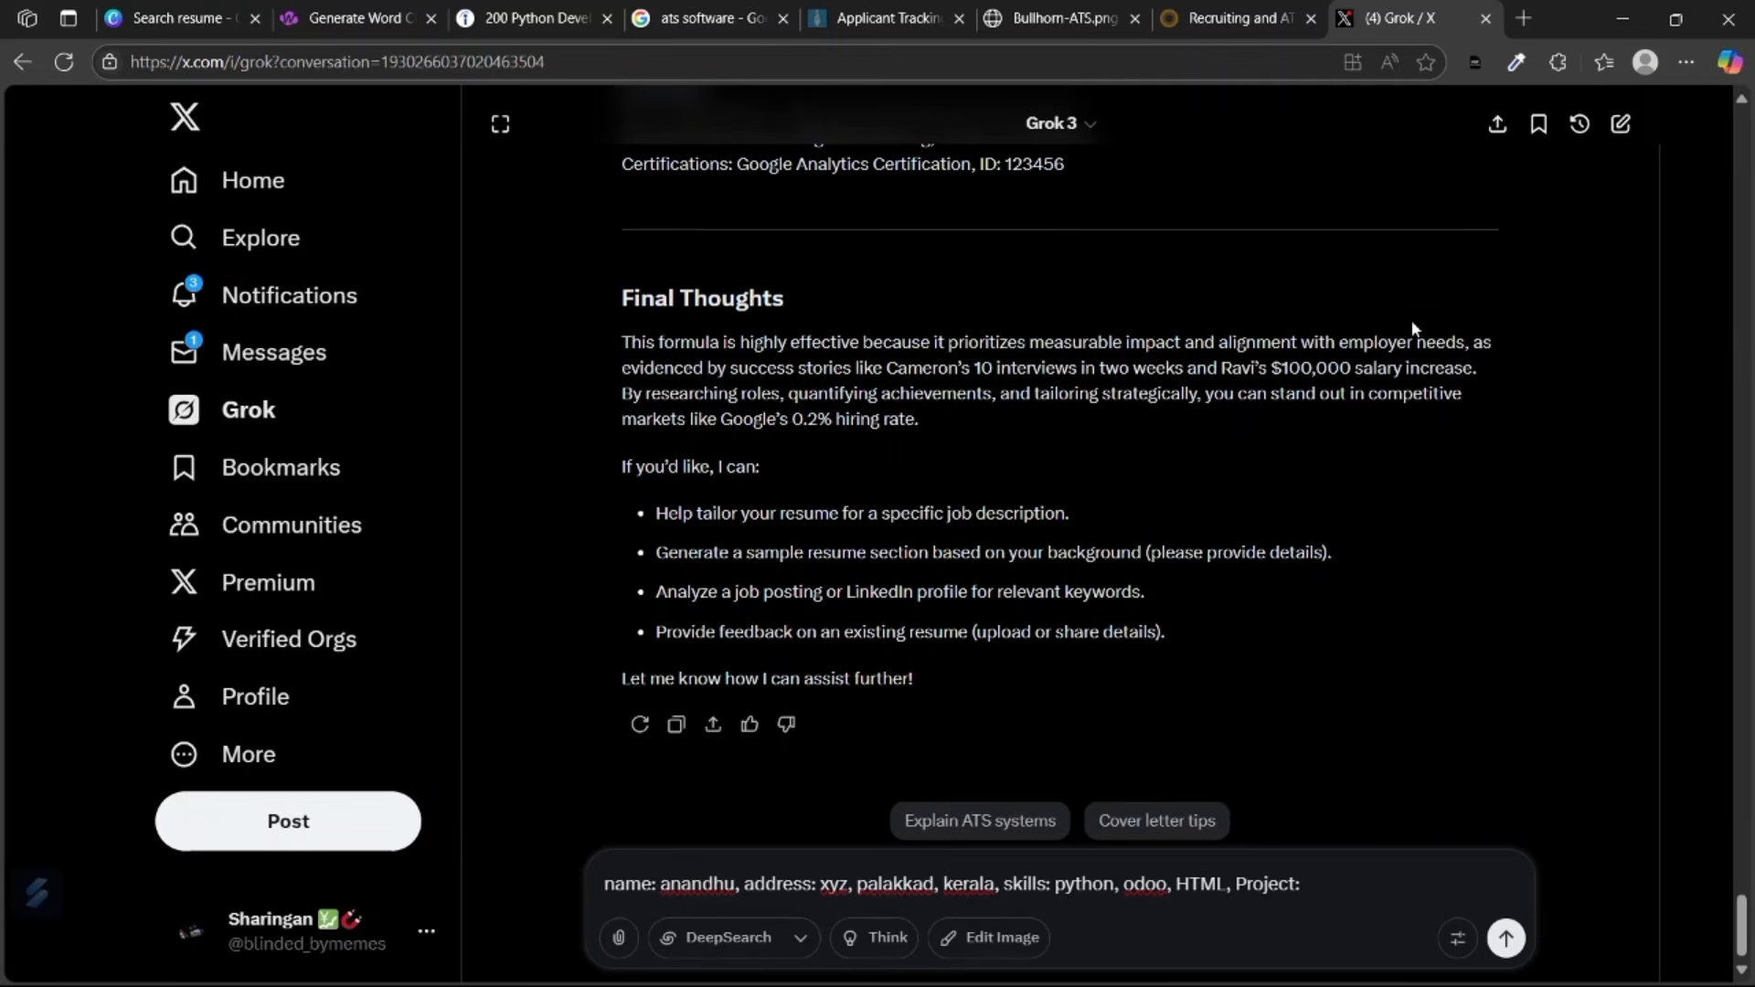
scroll(1412, 320, up, 20)
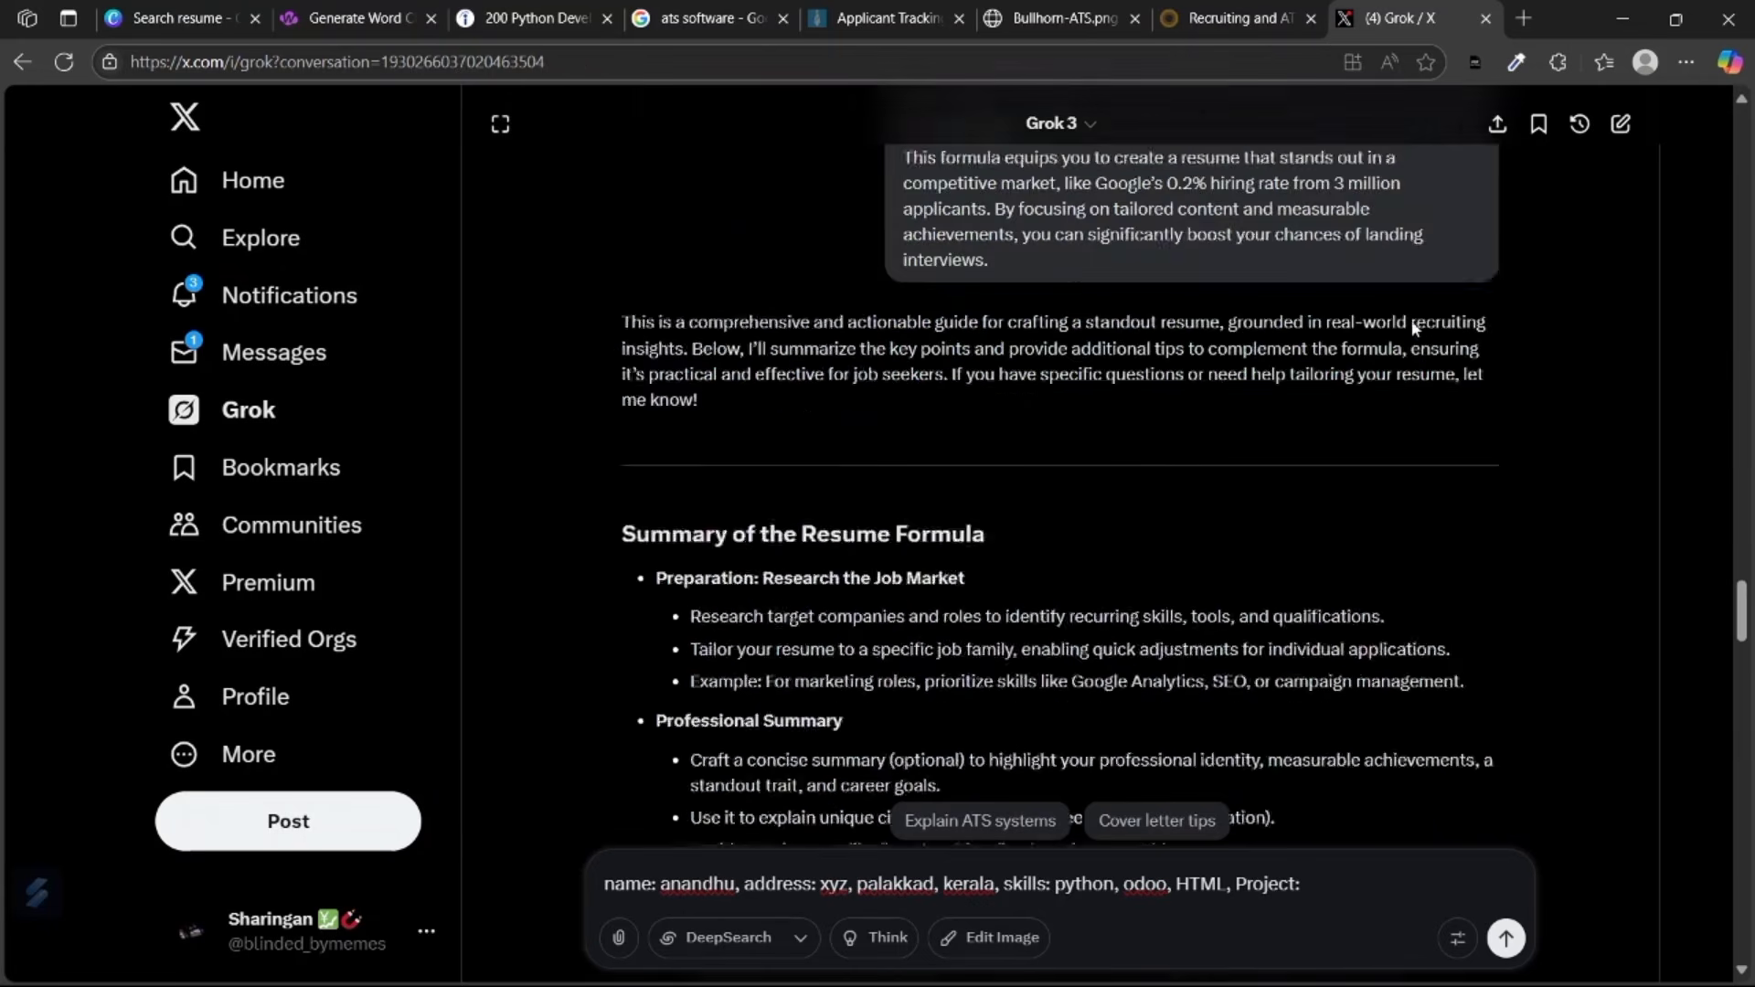
scroll(1412, 325, up, 10)
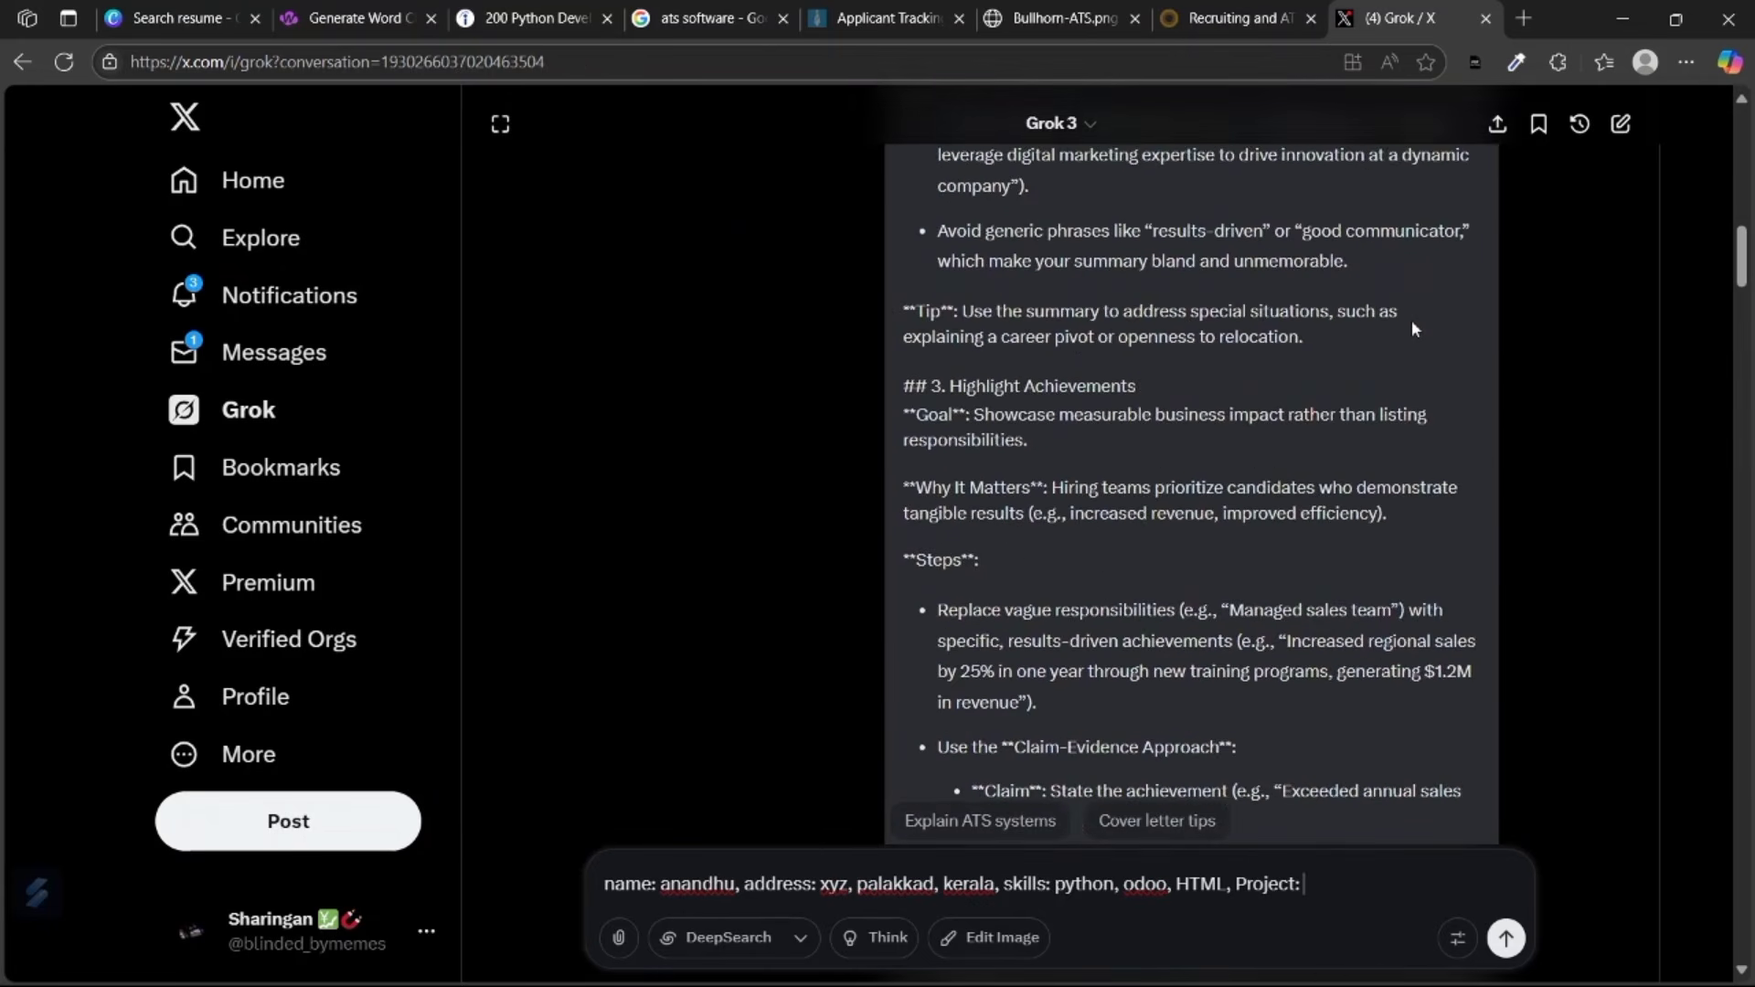
scroll(1412, 325, up, 10)
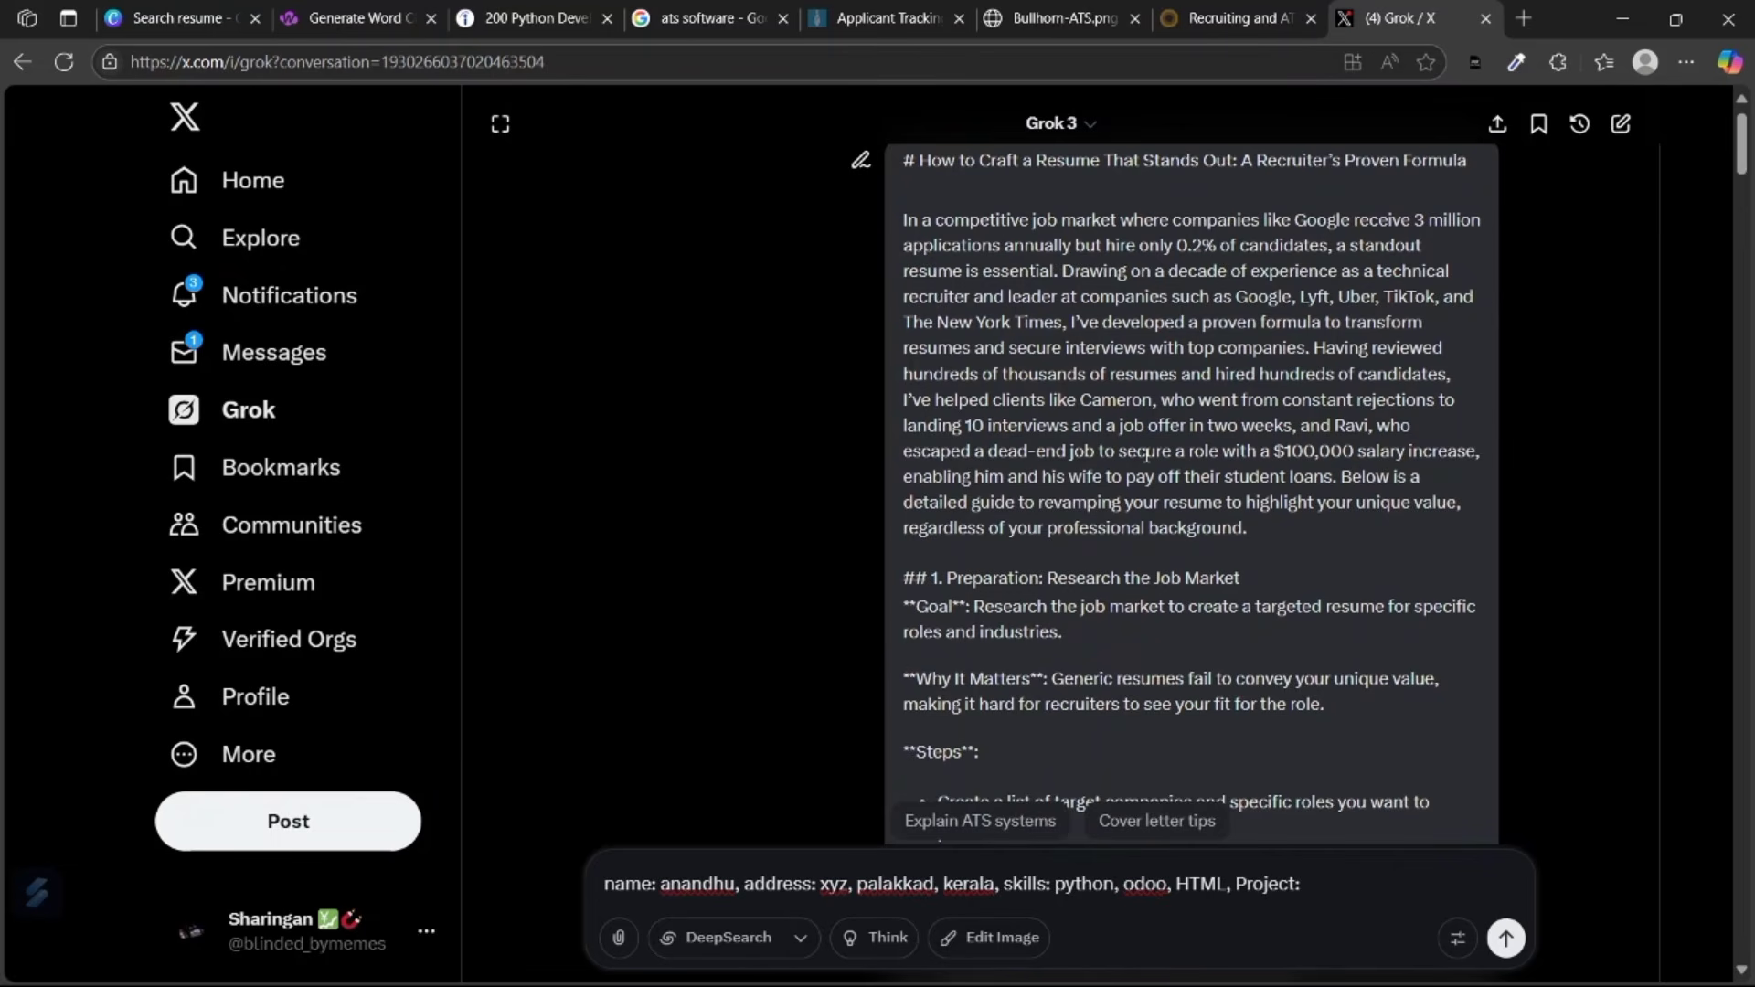
scroll(1056, 652, down, 10)
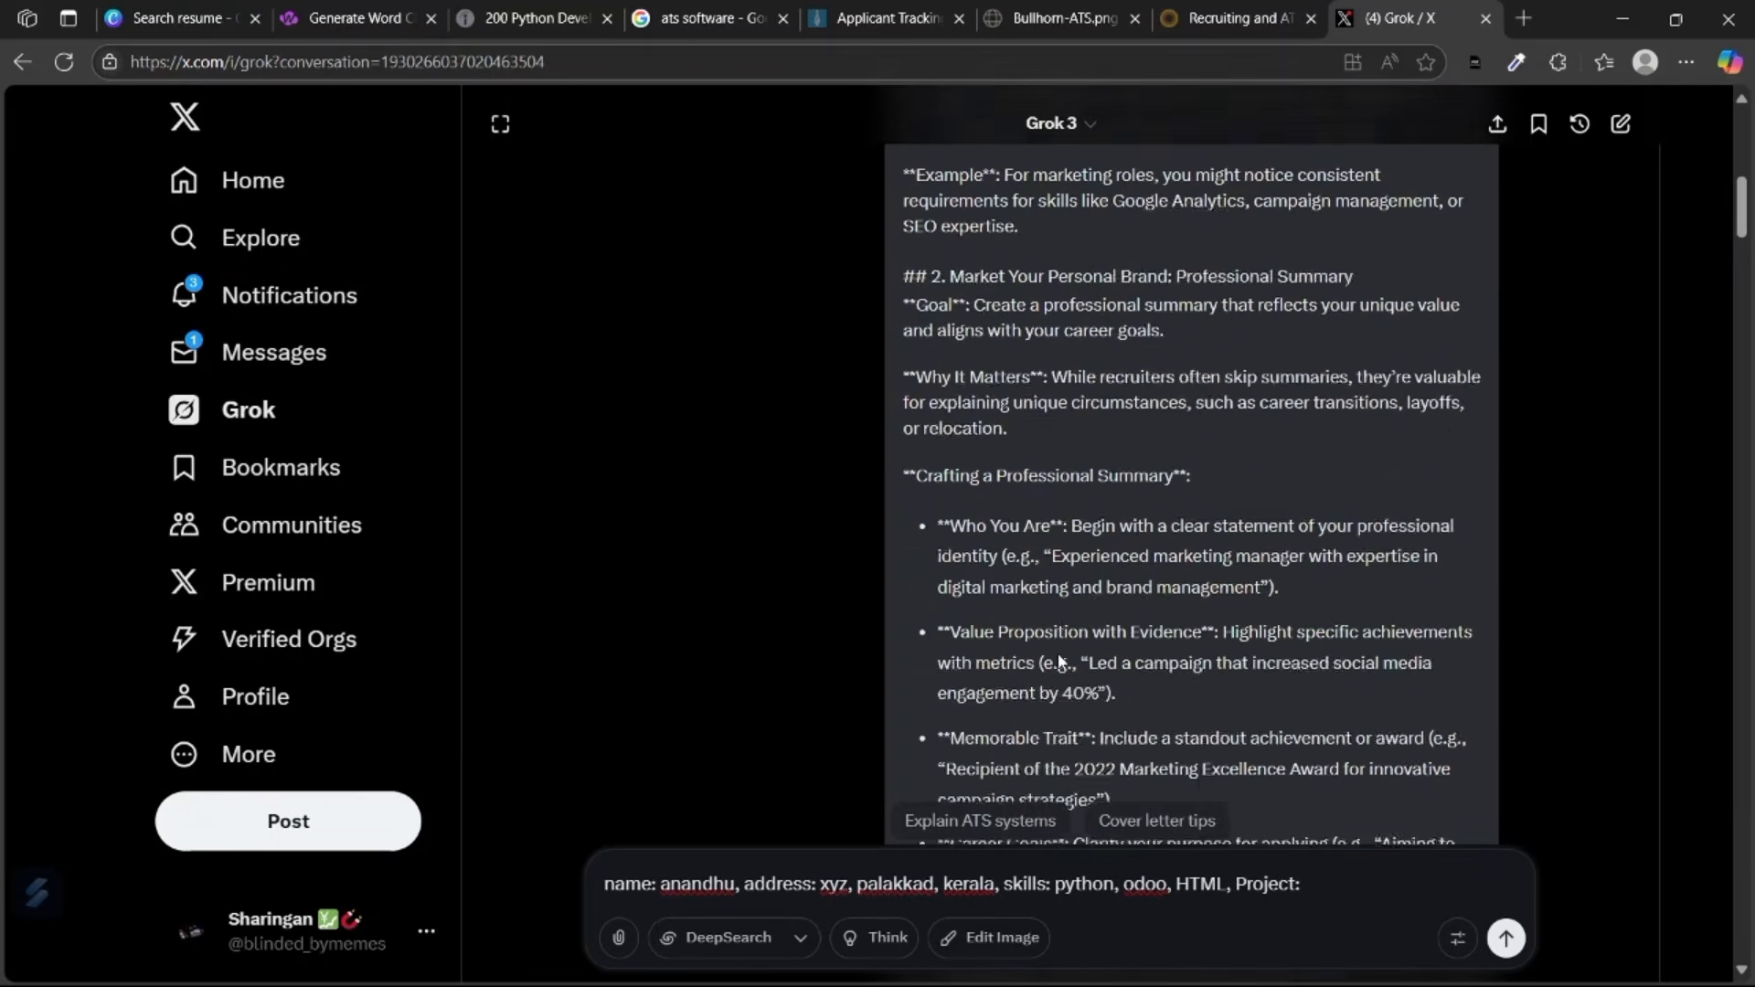
scroll(1057, 652, up, 3)
scroll(1057, 652, down, 1)
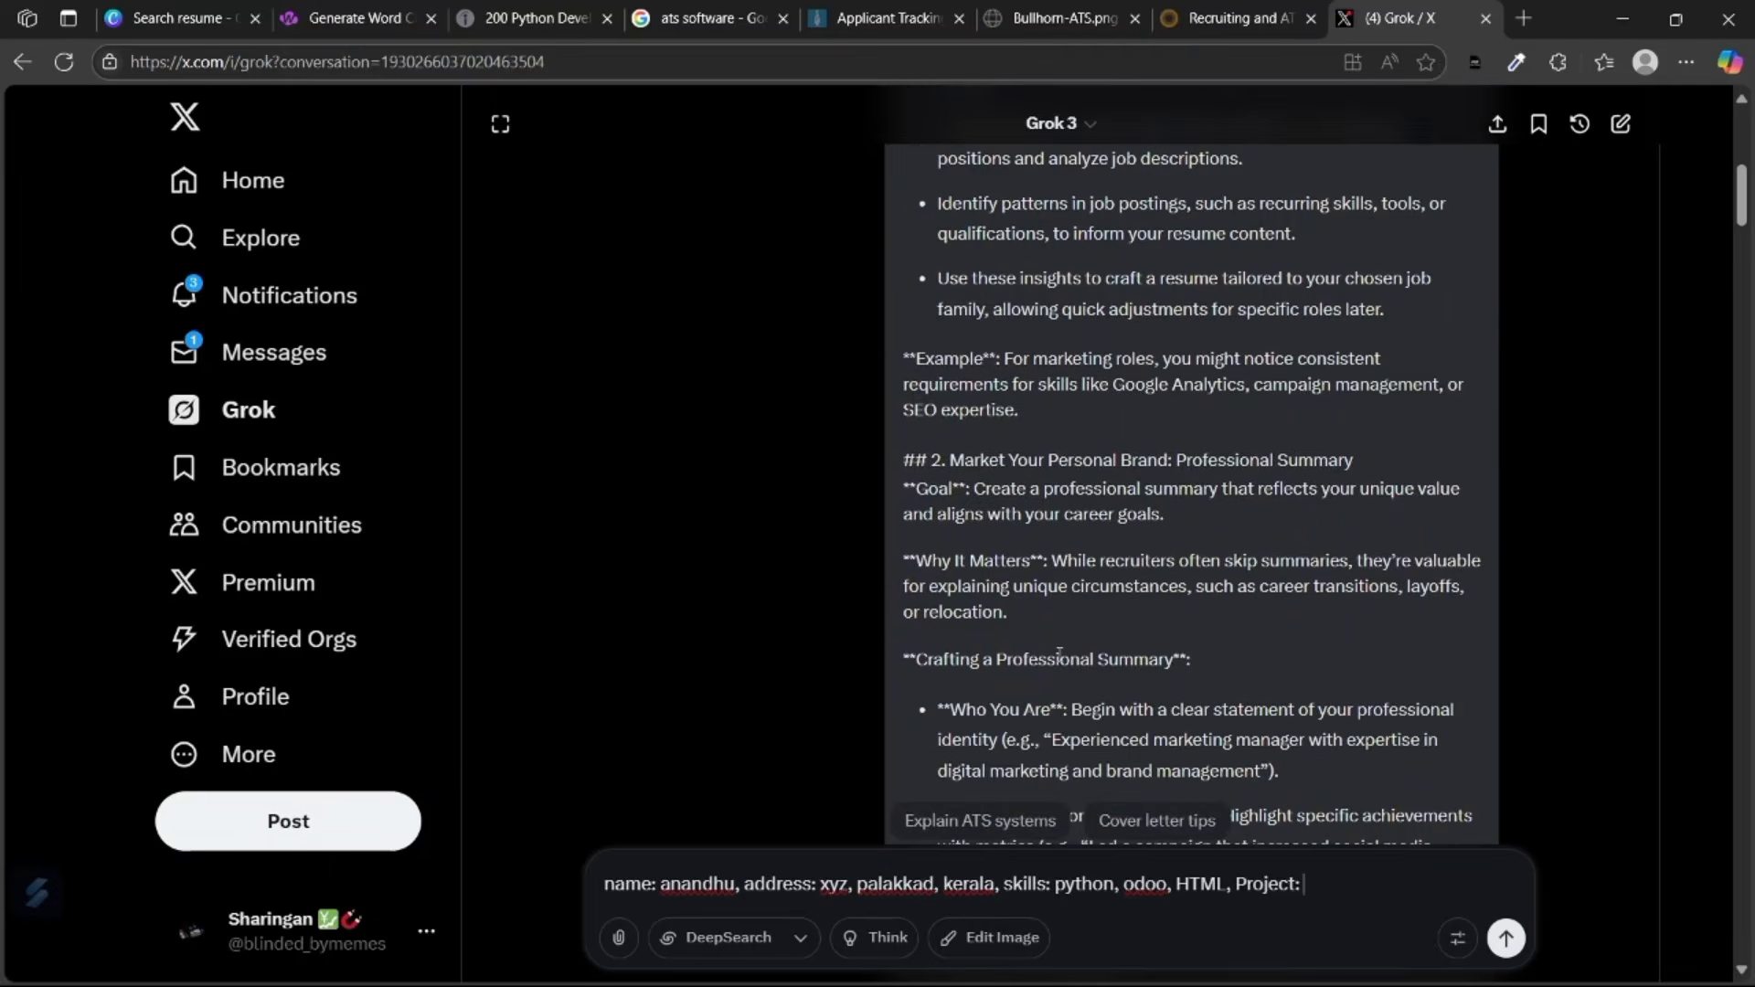
scroll(1059, 653, down, 15)
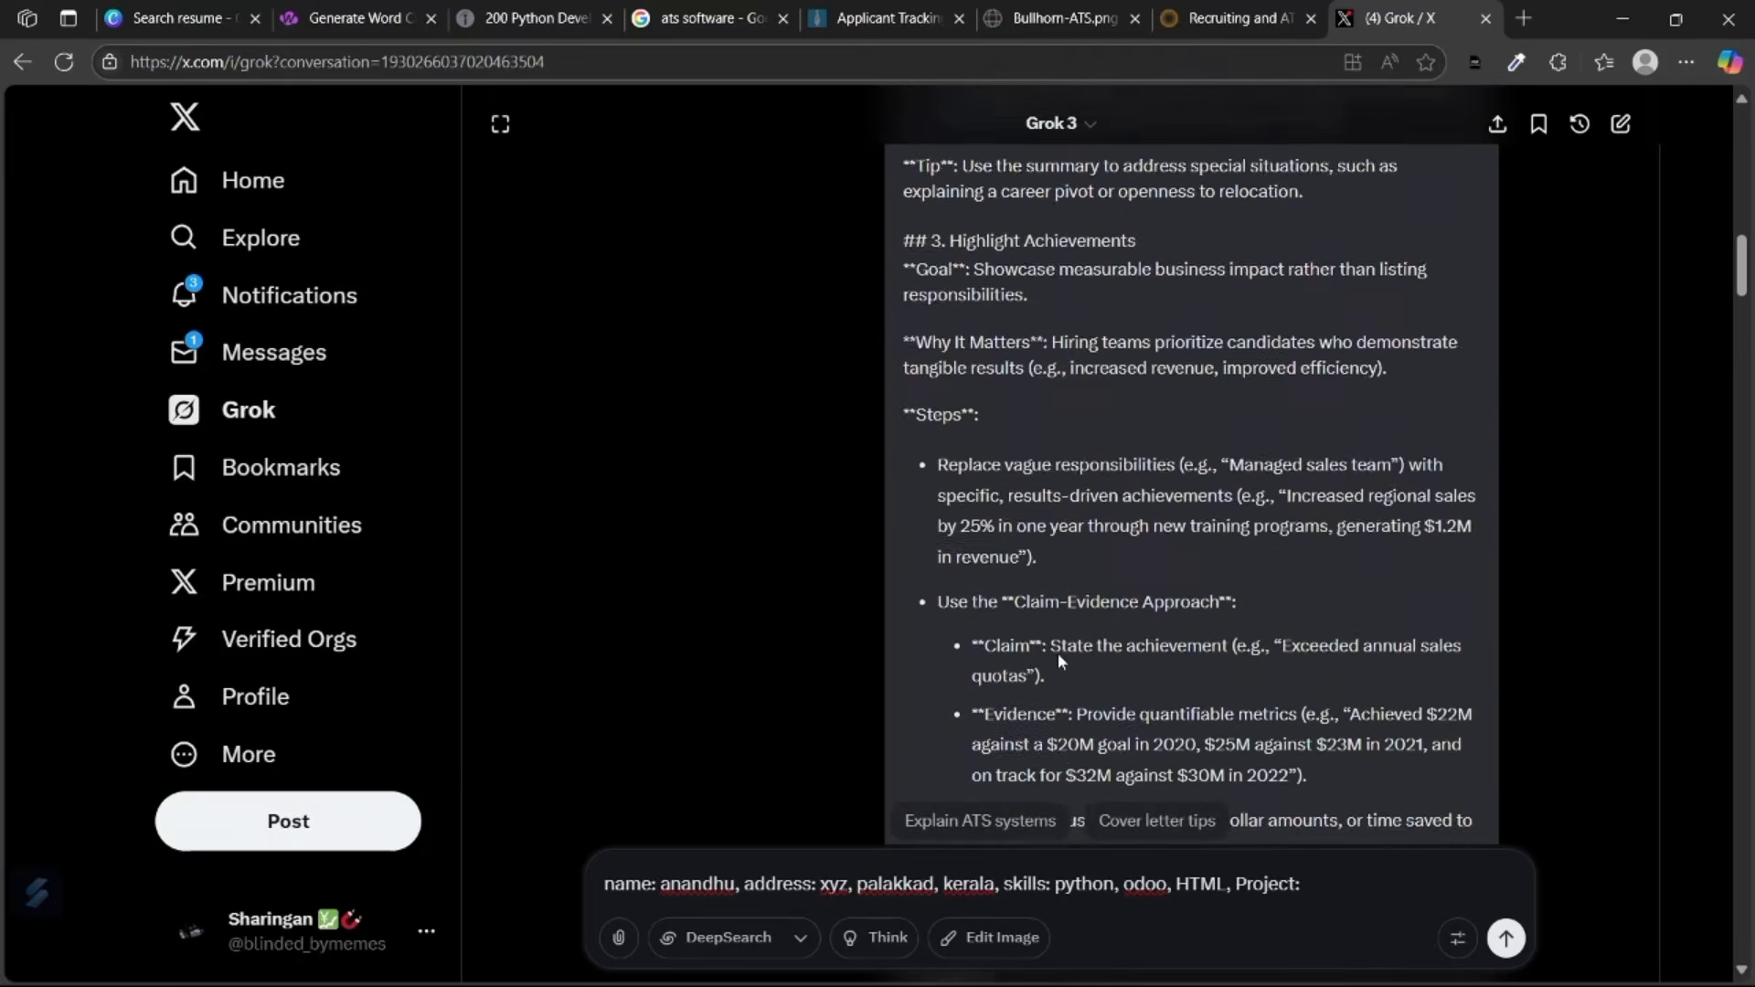
scroll(1154, 603, up, 6)
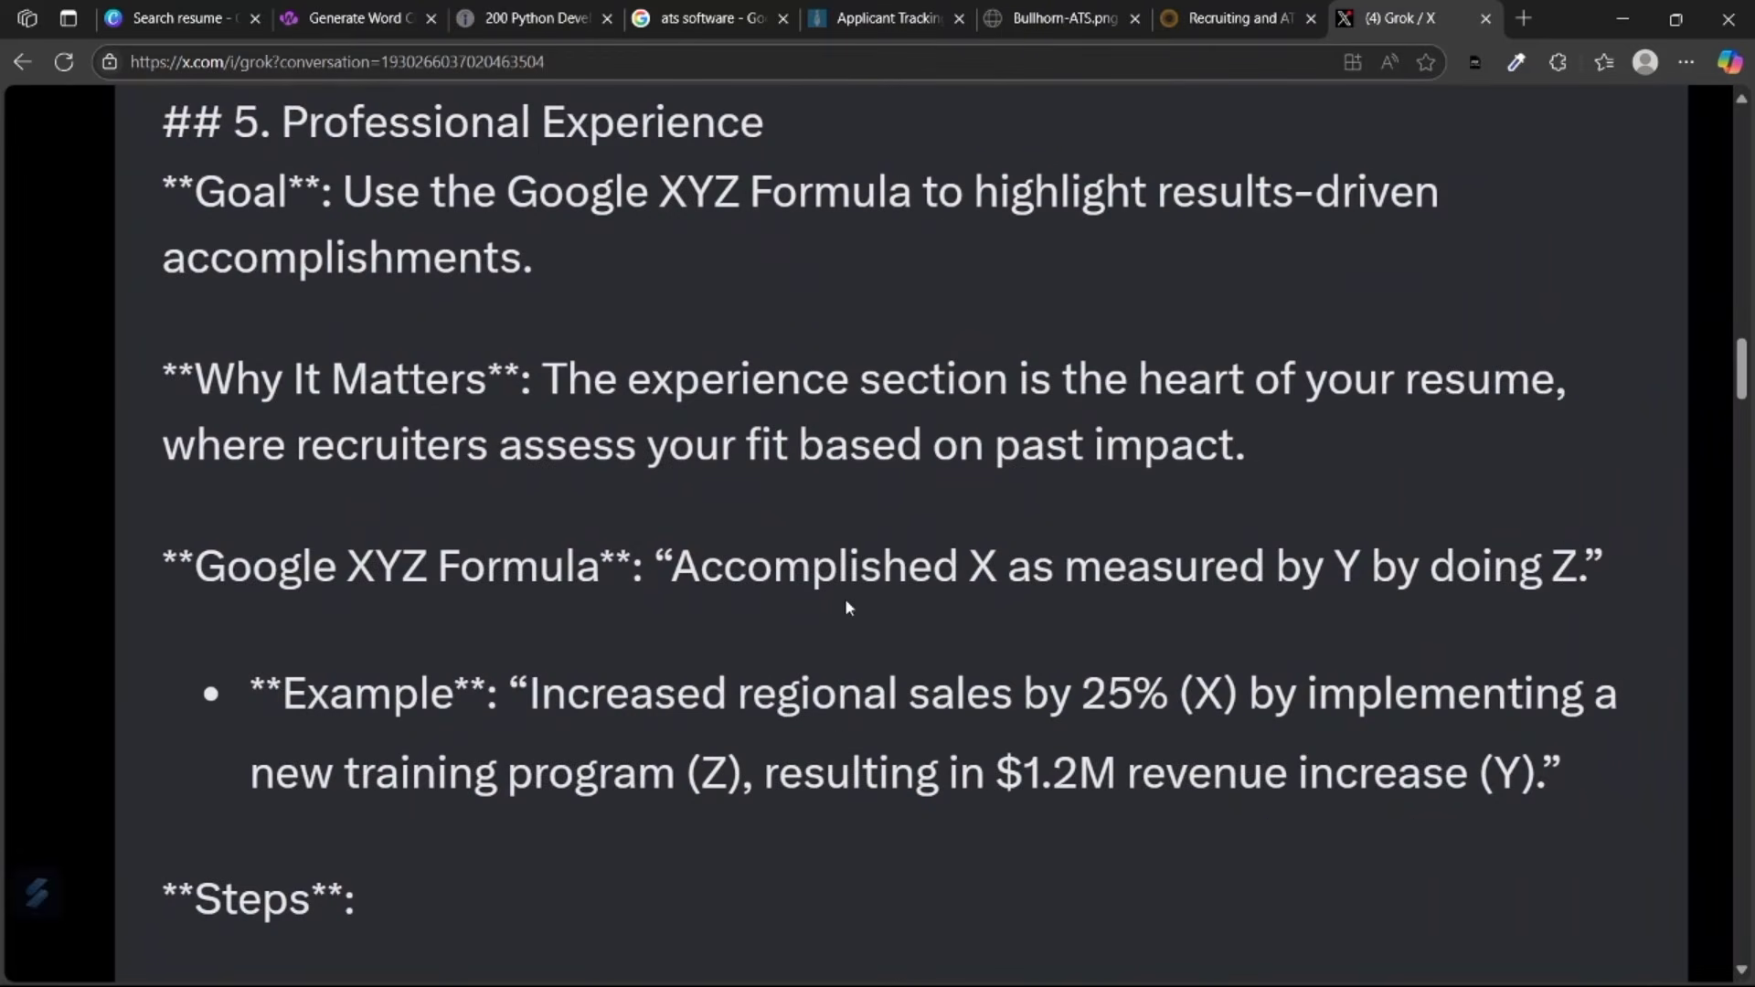
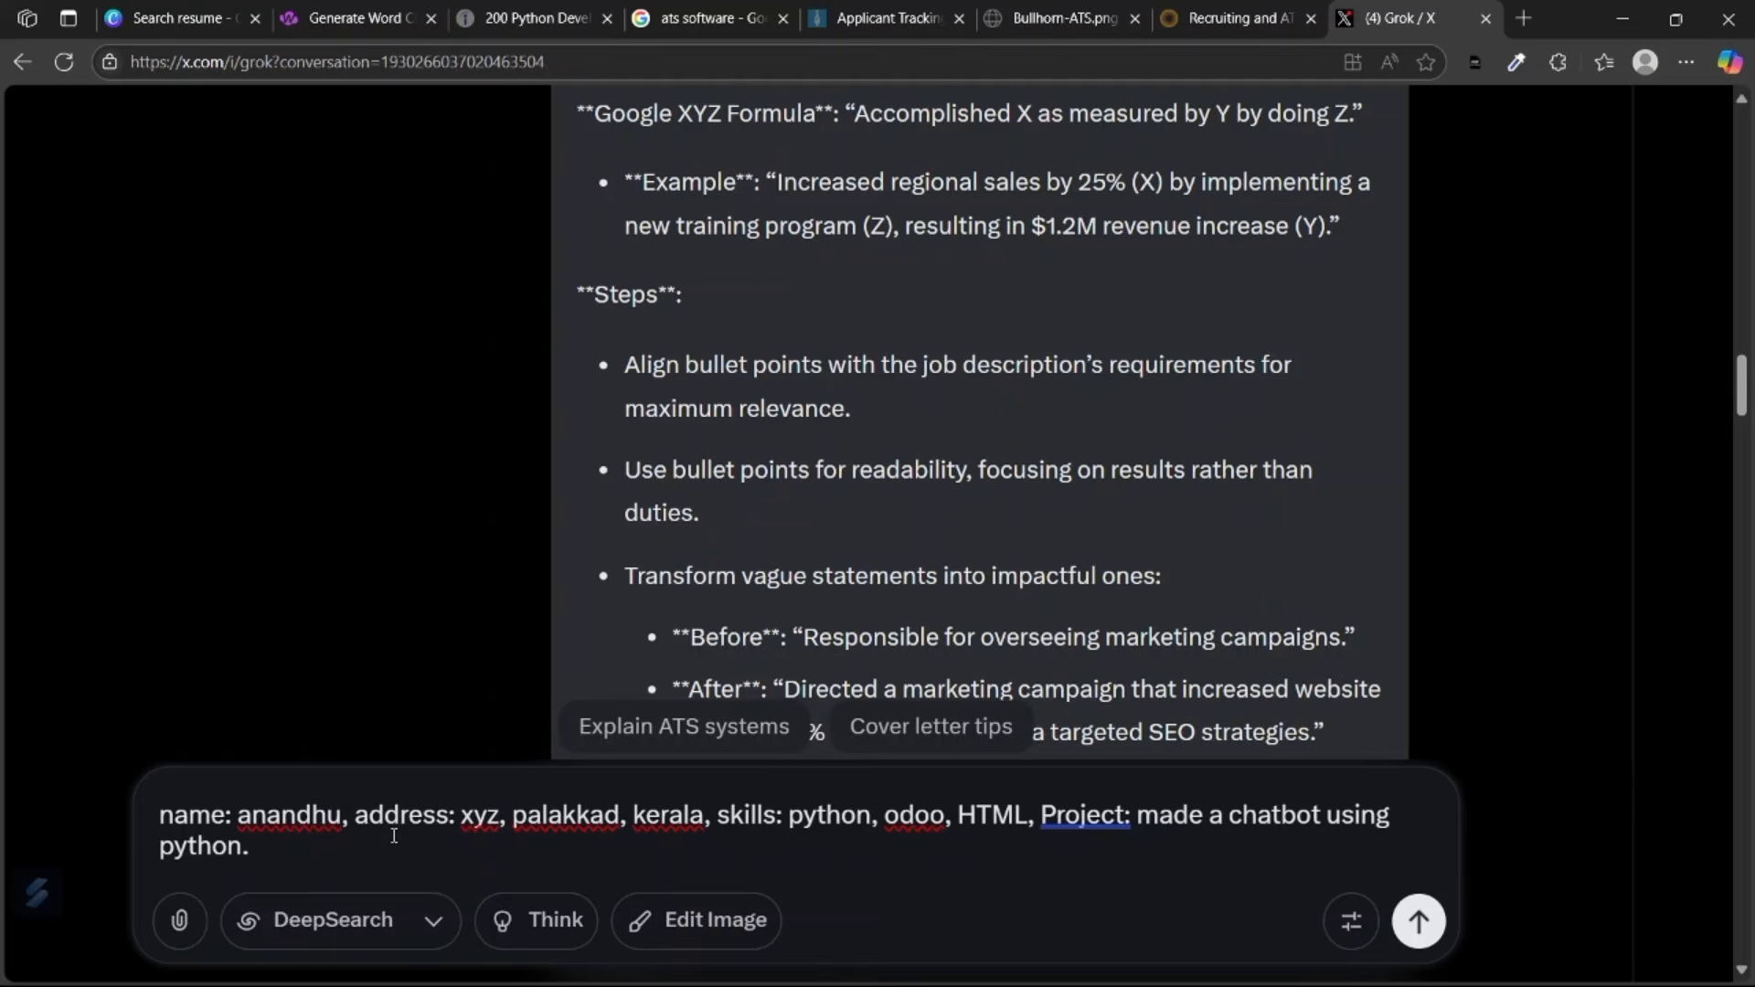
Add experience 'Fresher', education 'BE. ECE', and English, Tamil (fluent) and Malayalam (native) languages, then send.
key(BackSpace)
text(, exper)
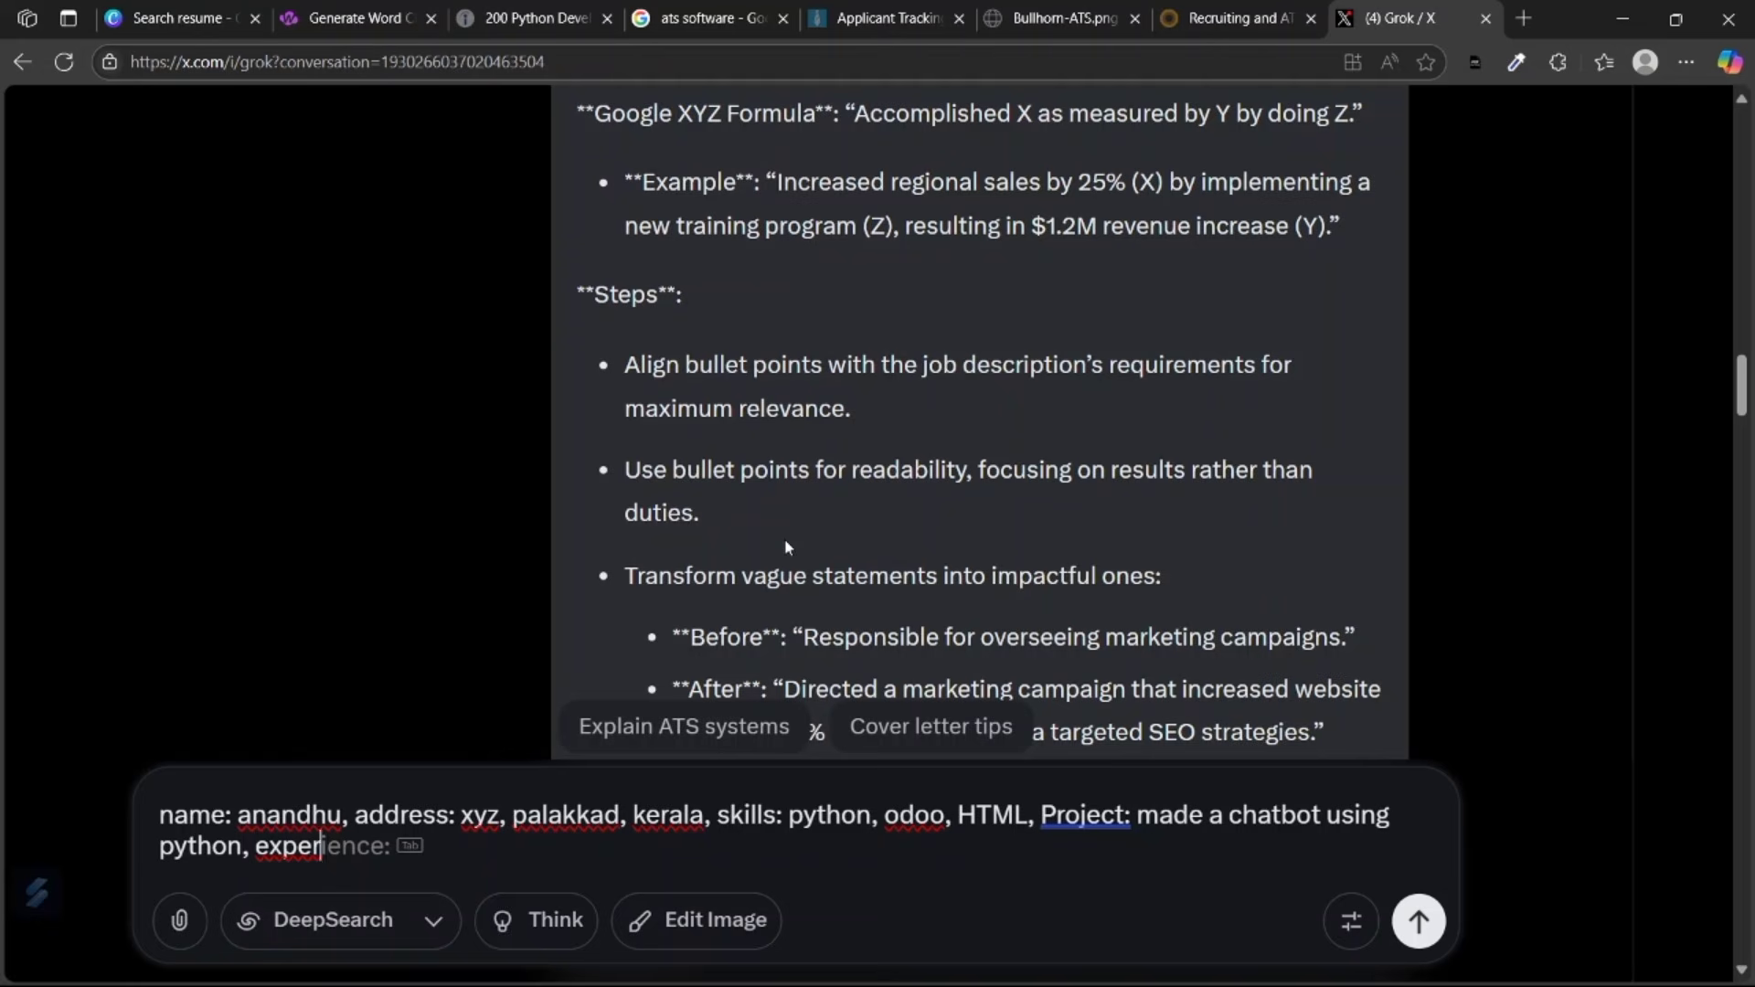
text(er)
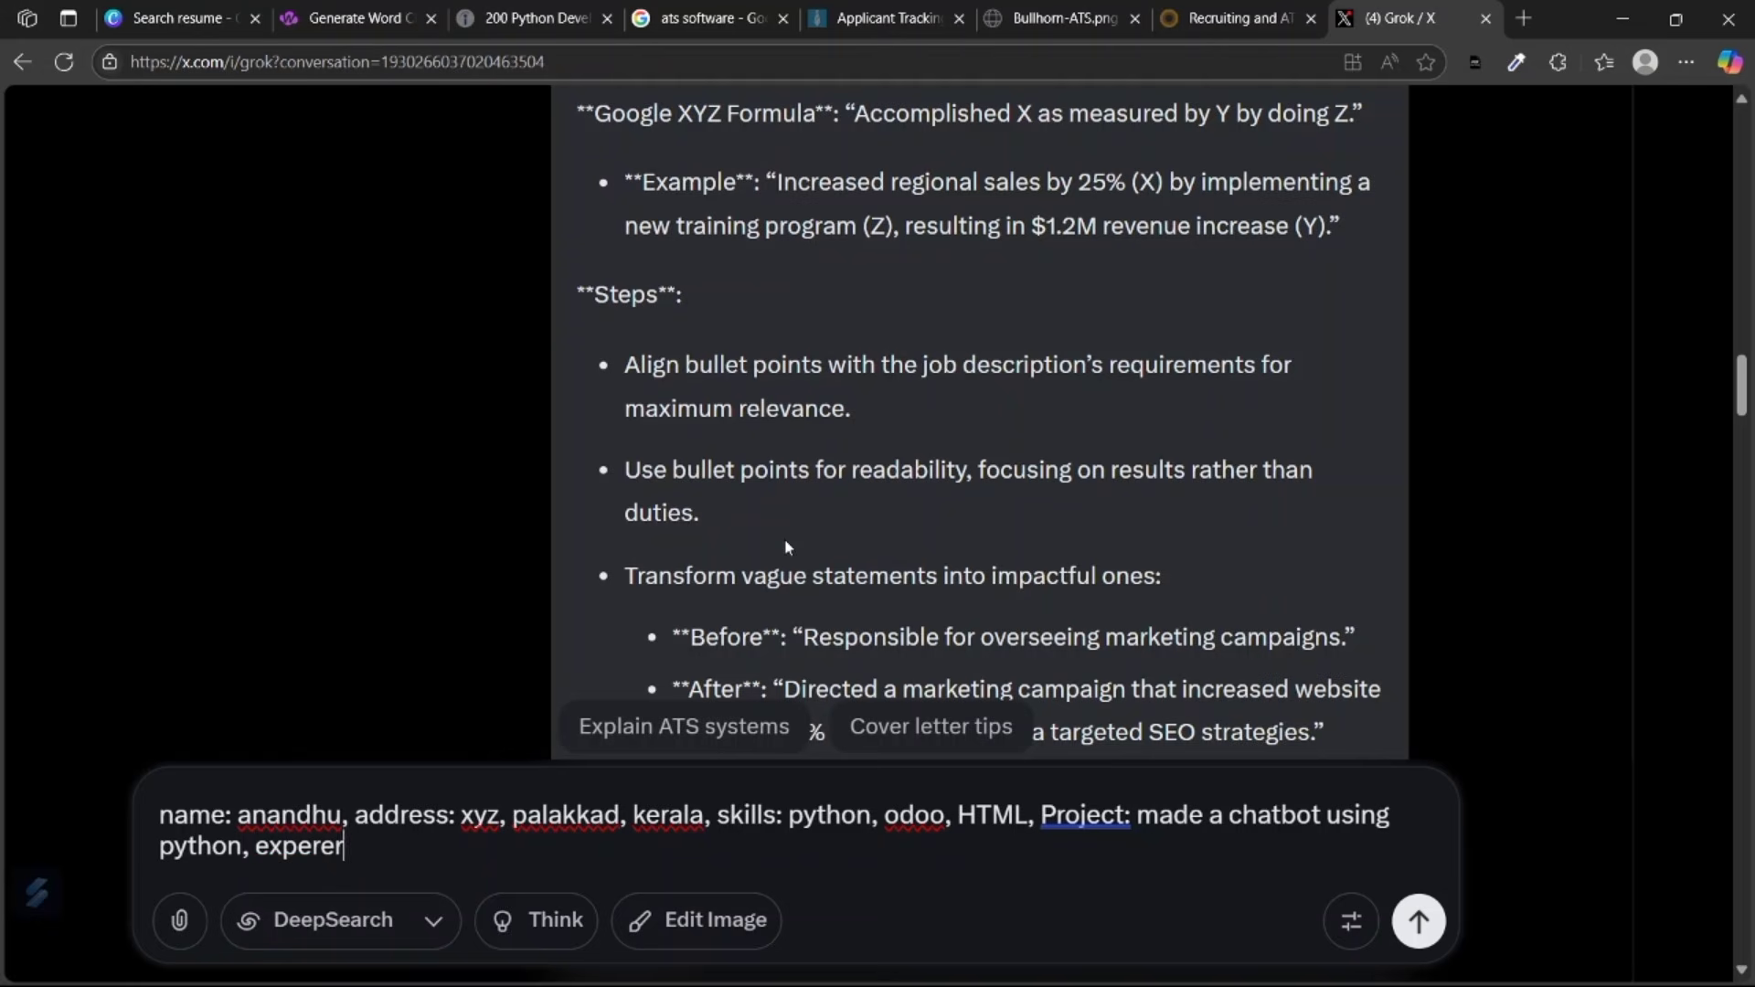
key(BackSpace)
key(BackSpace)
text(Fres)
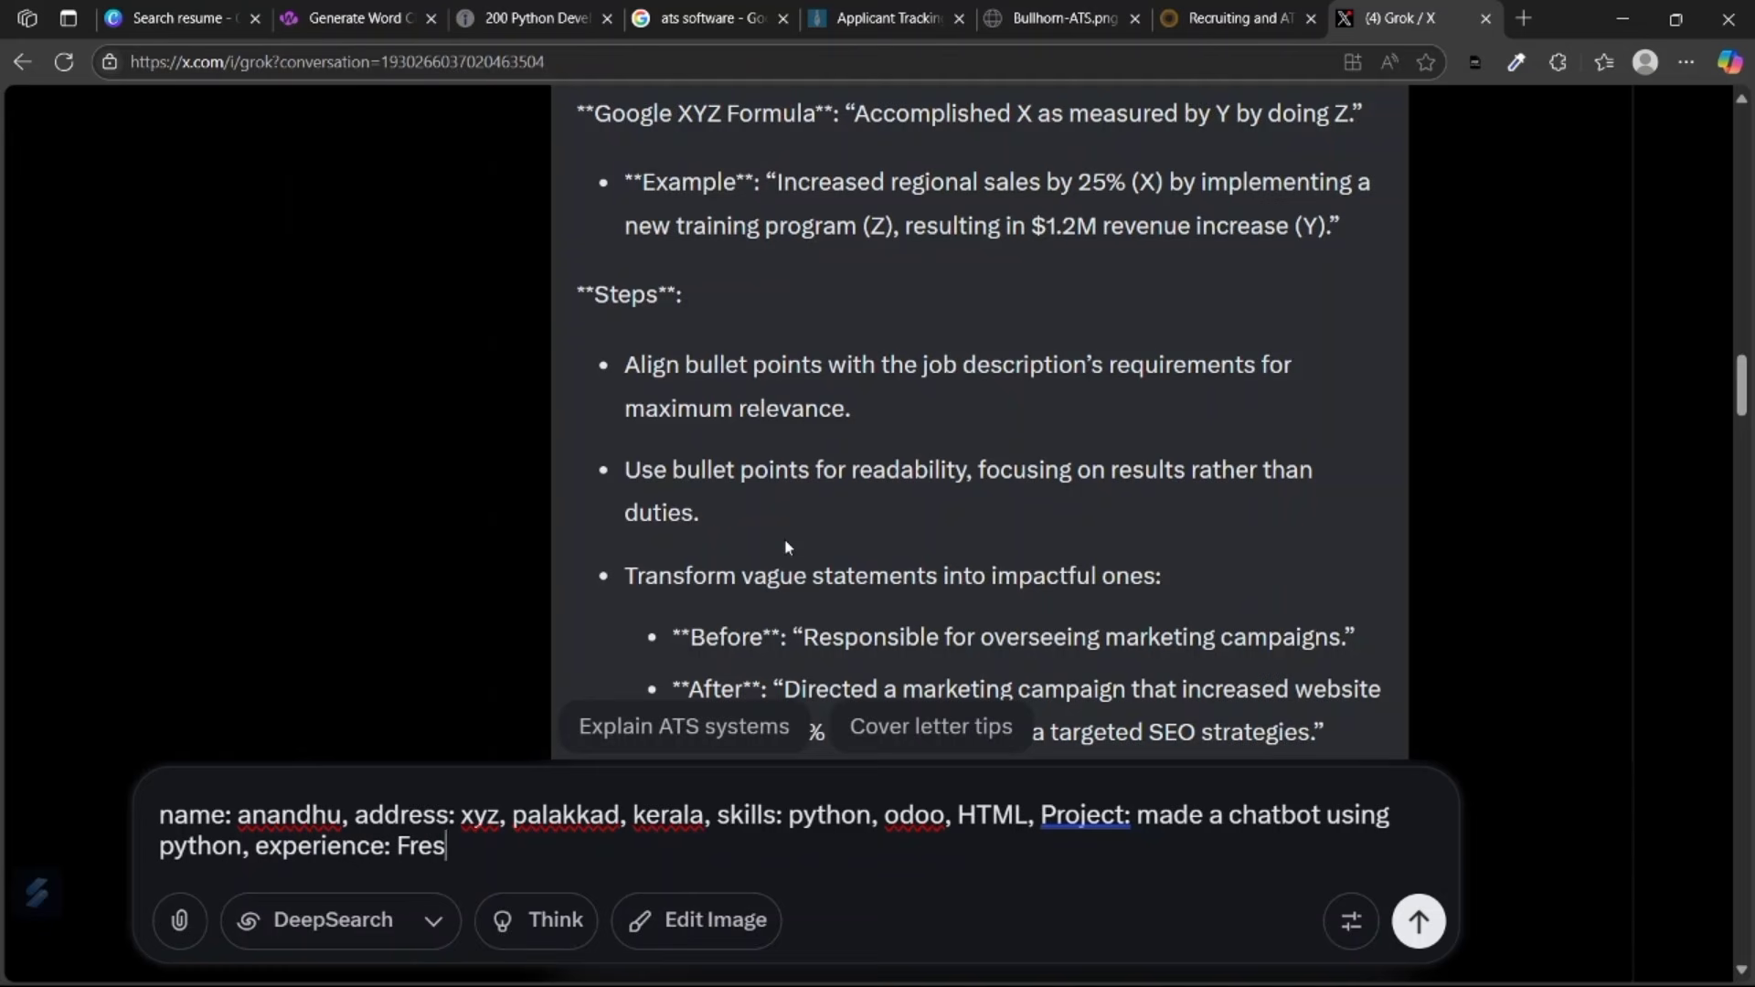
text(her, education: BE. E)
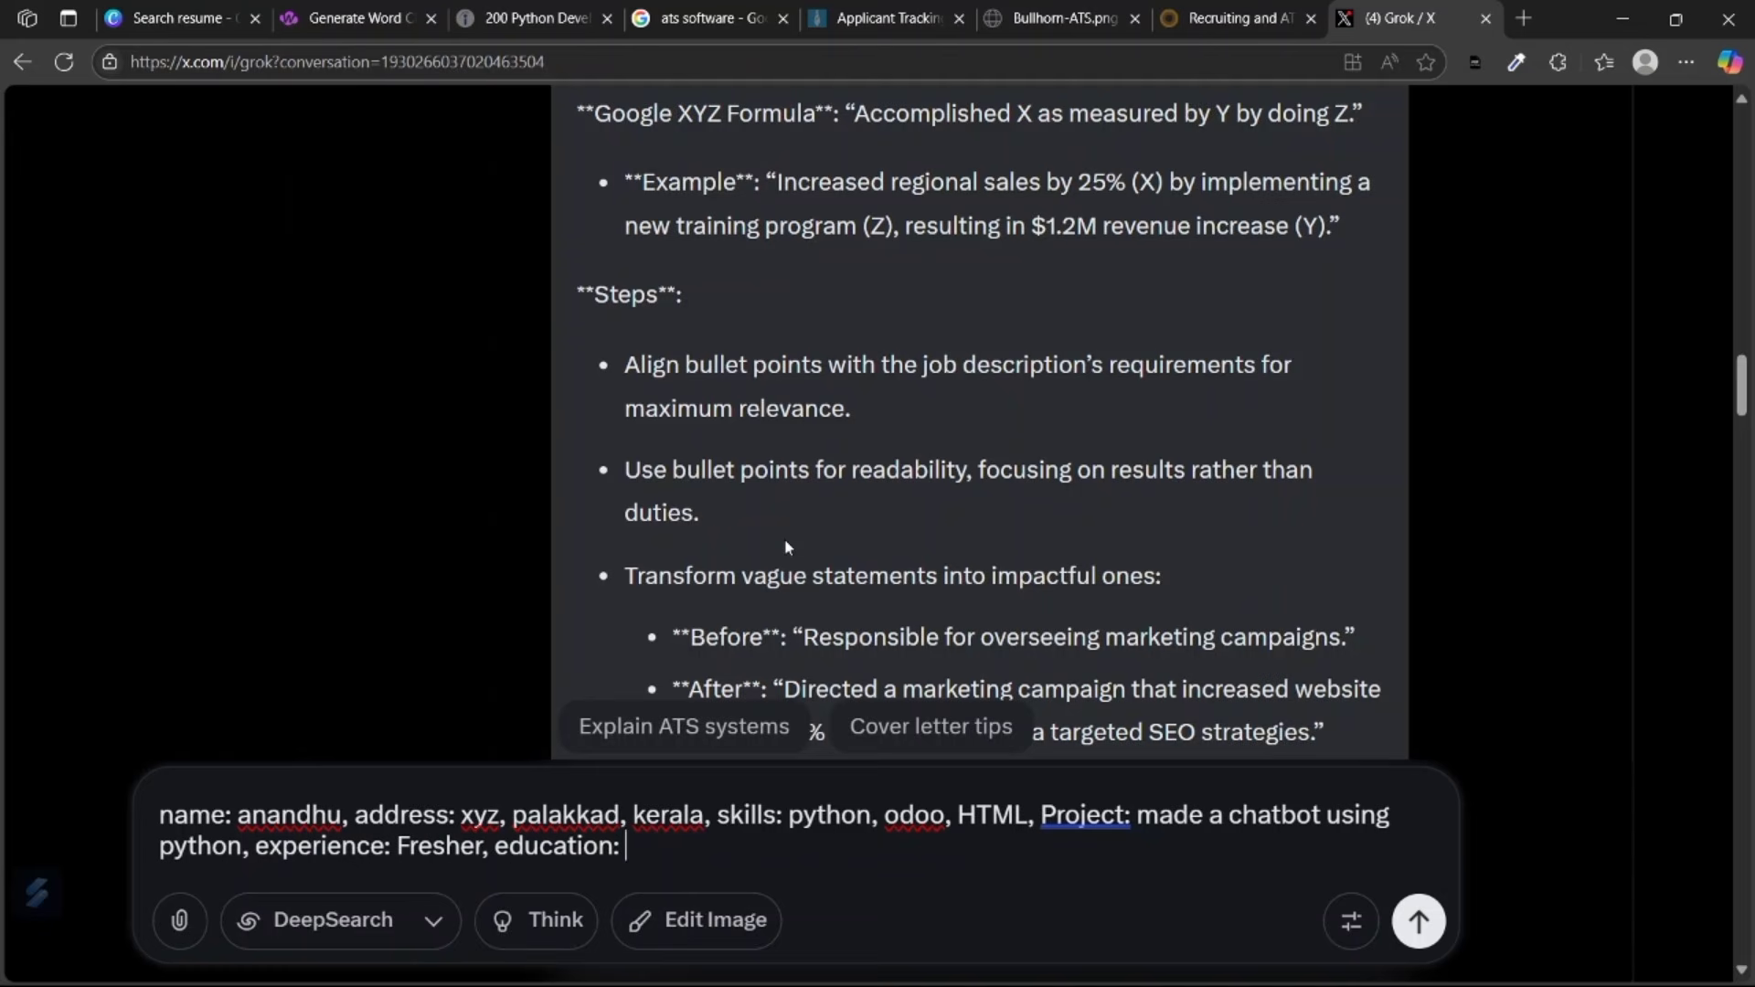
text(CE)
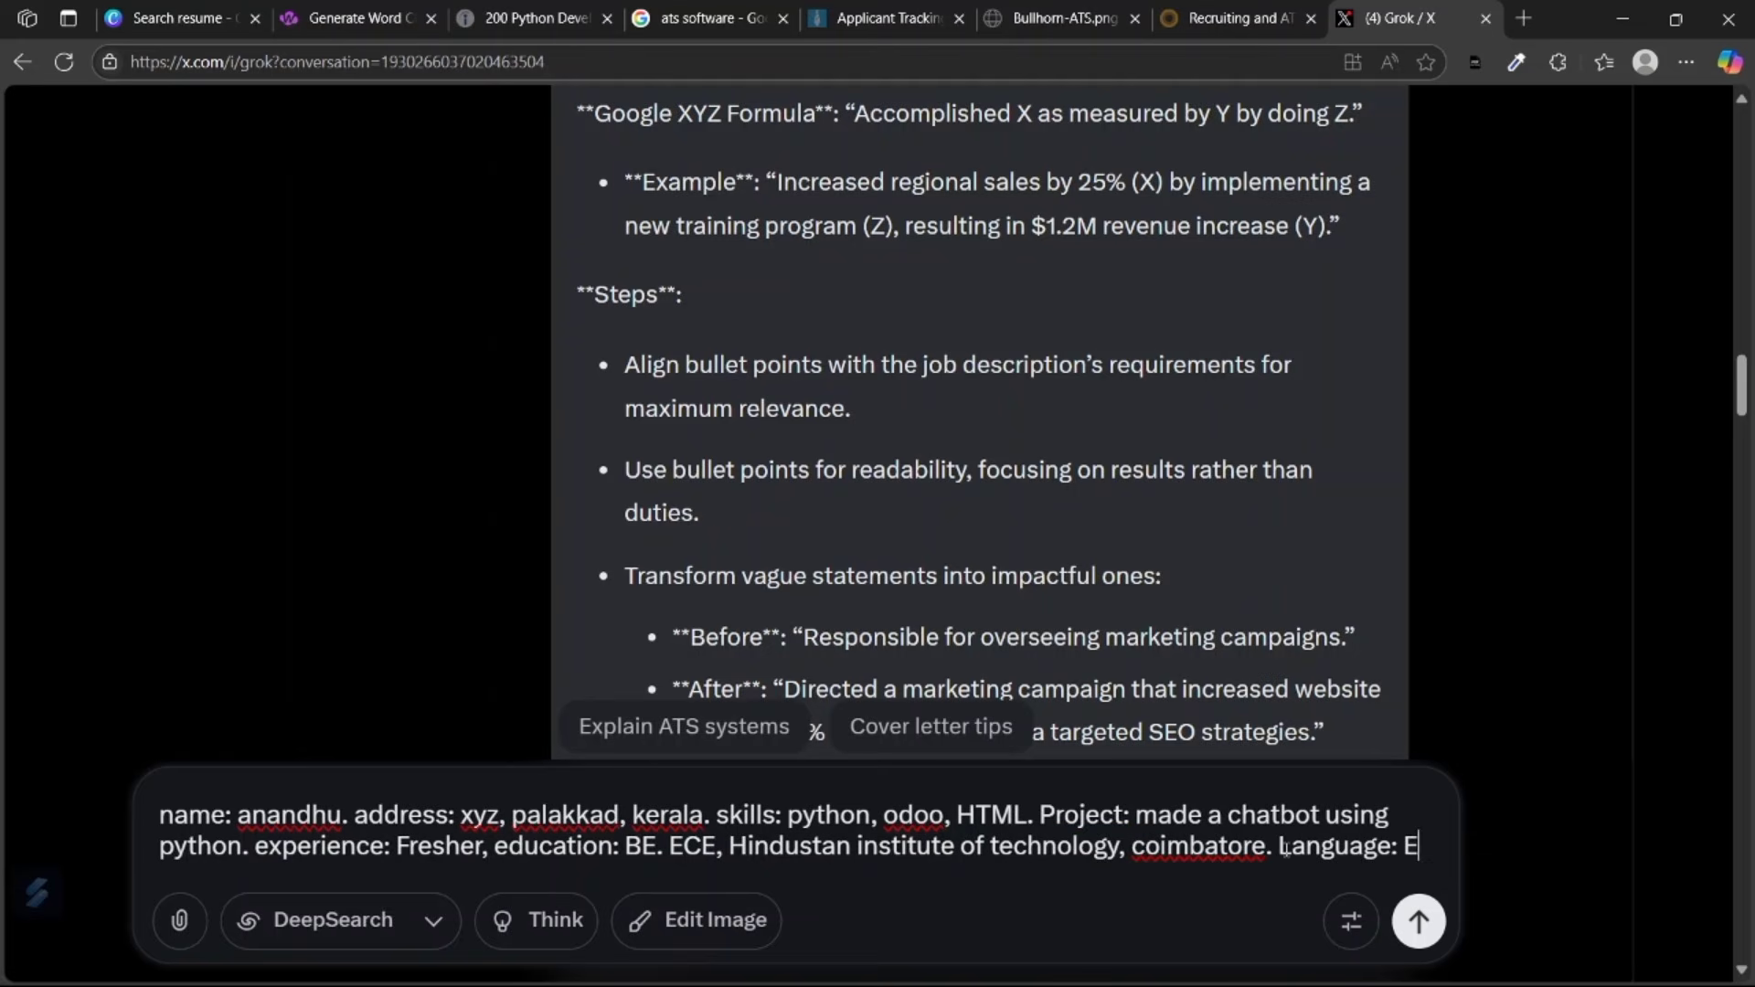
text(nglish)
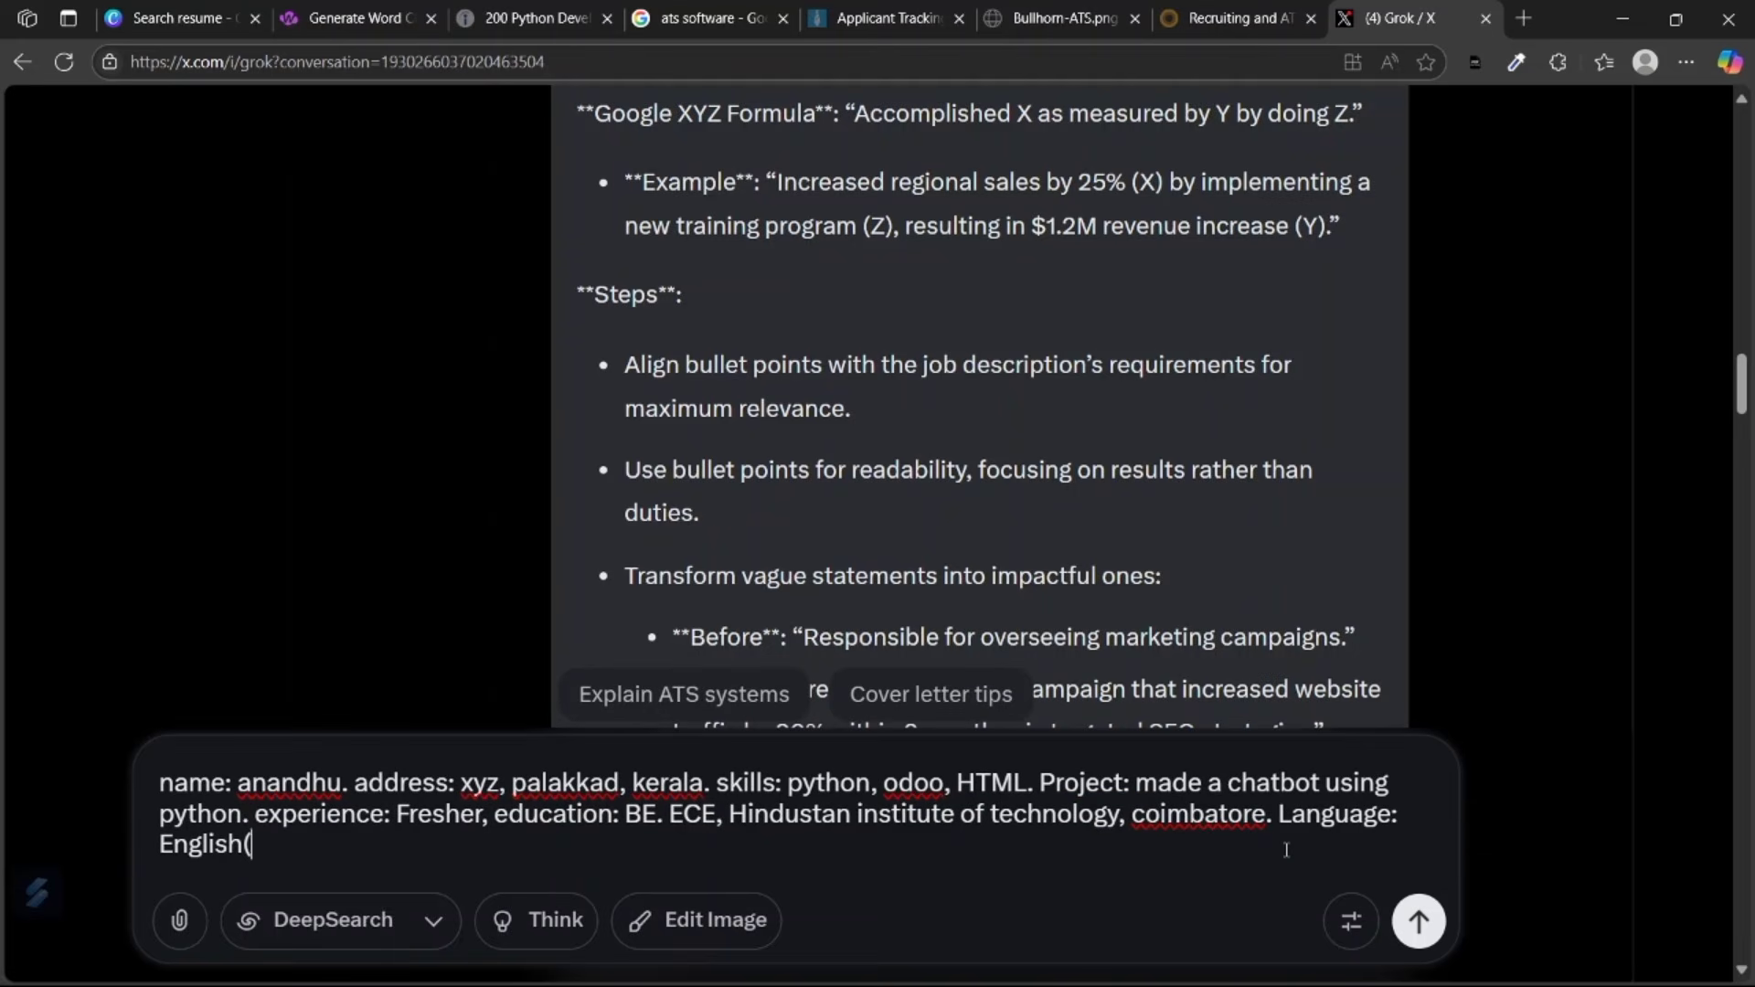
text((fluent), Tam)
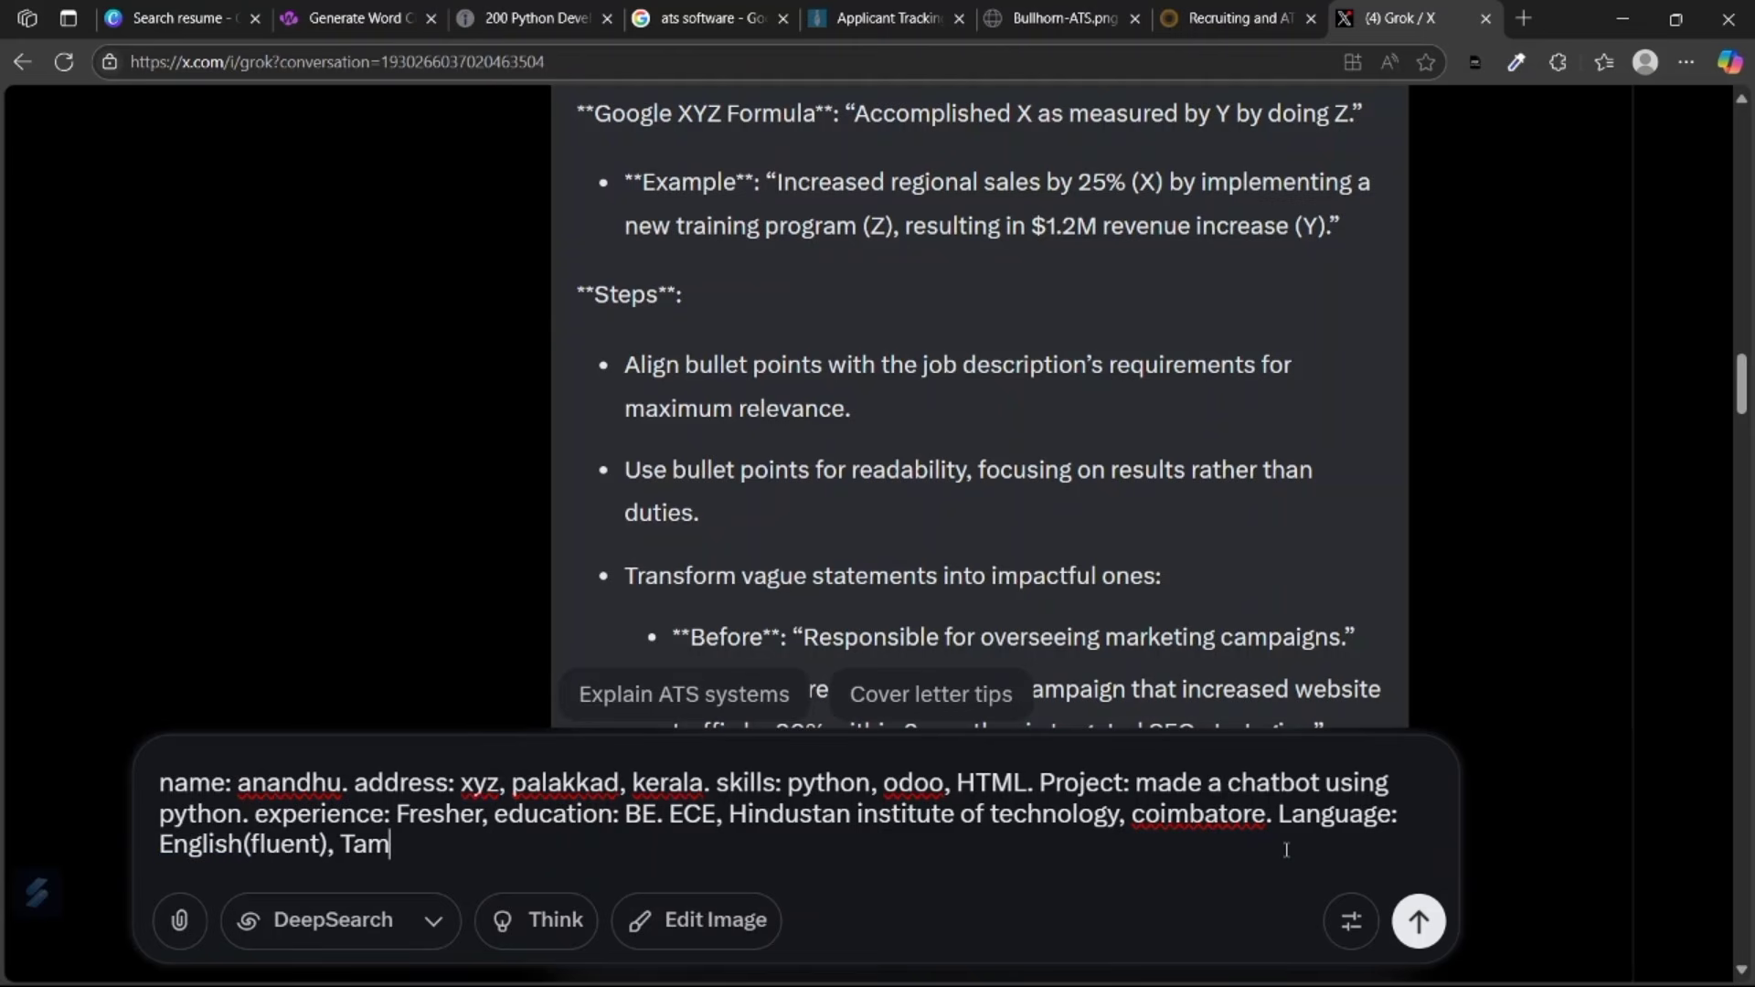
text(il(fluent), m)
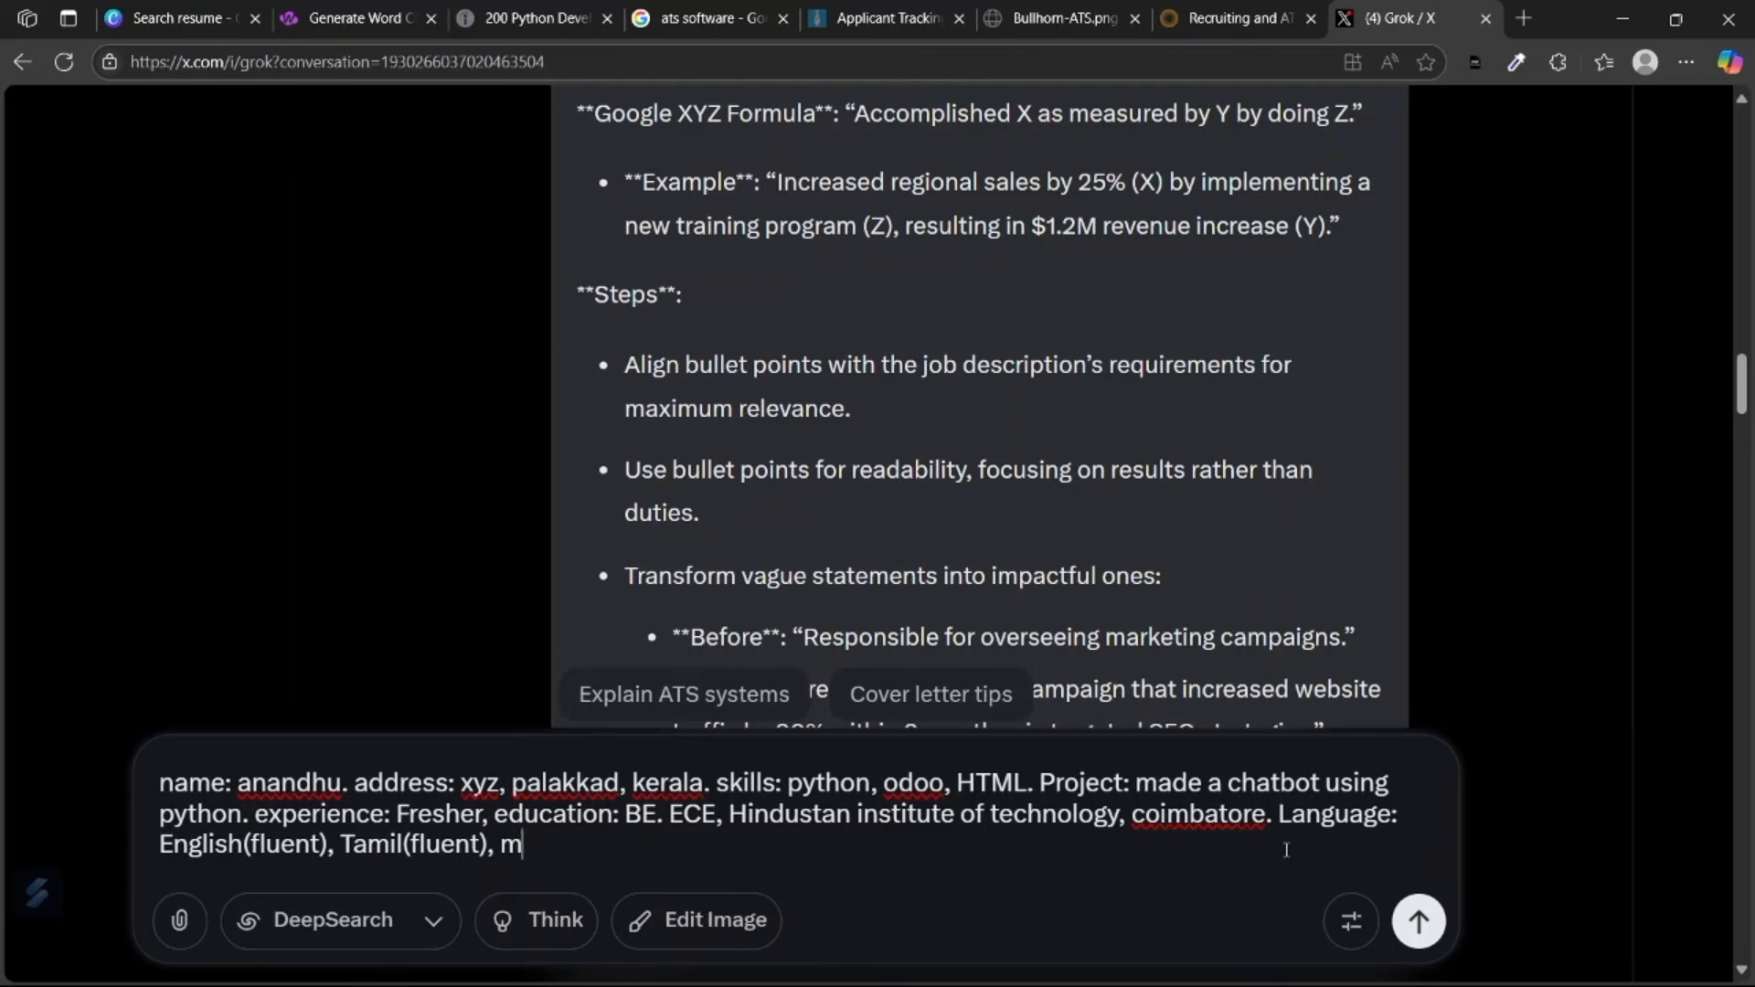
text(alayalam(nat)
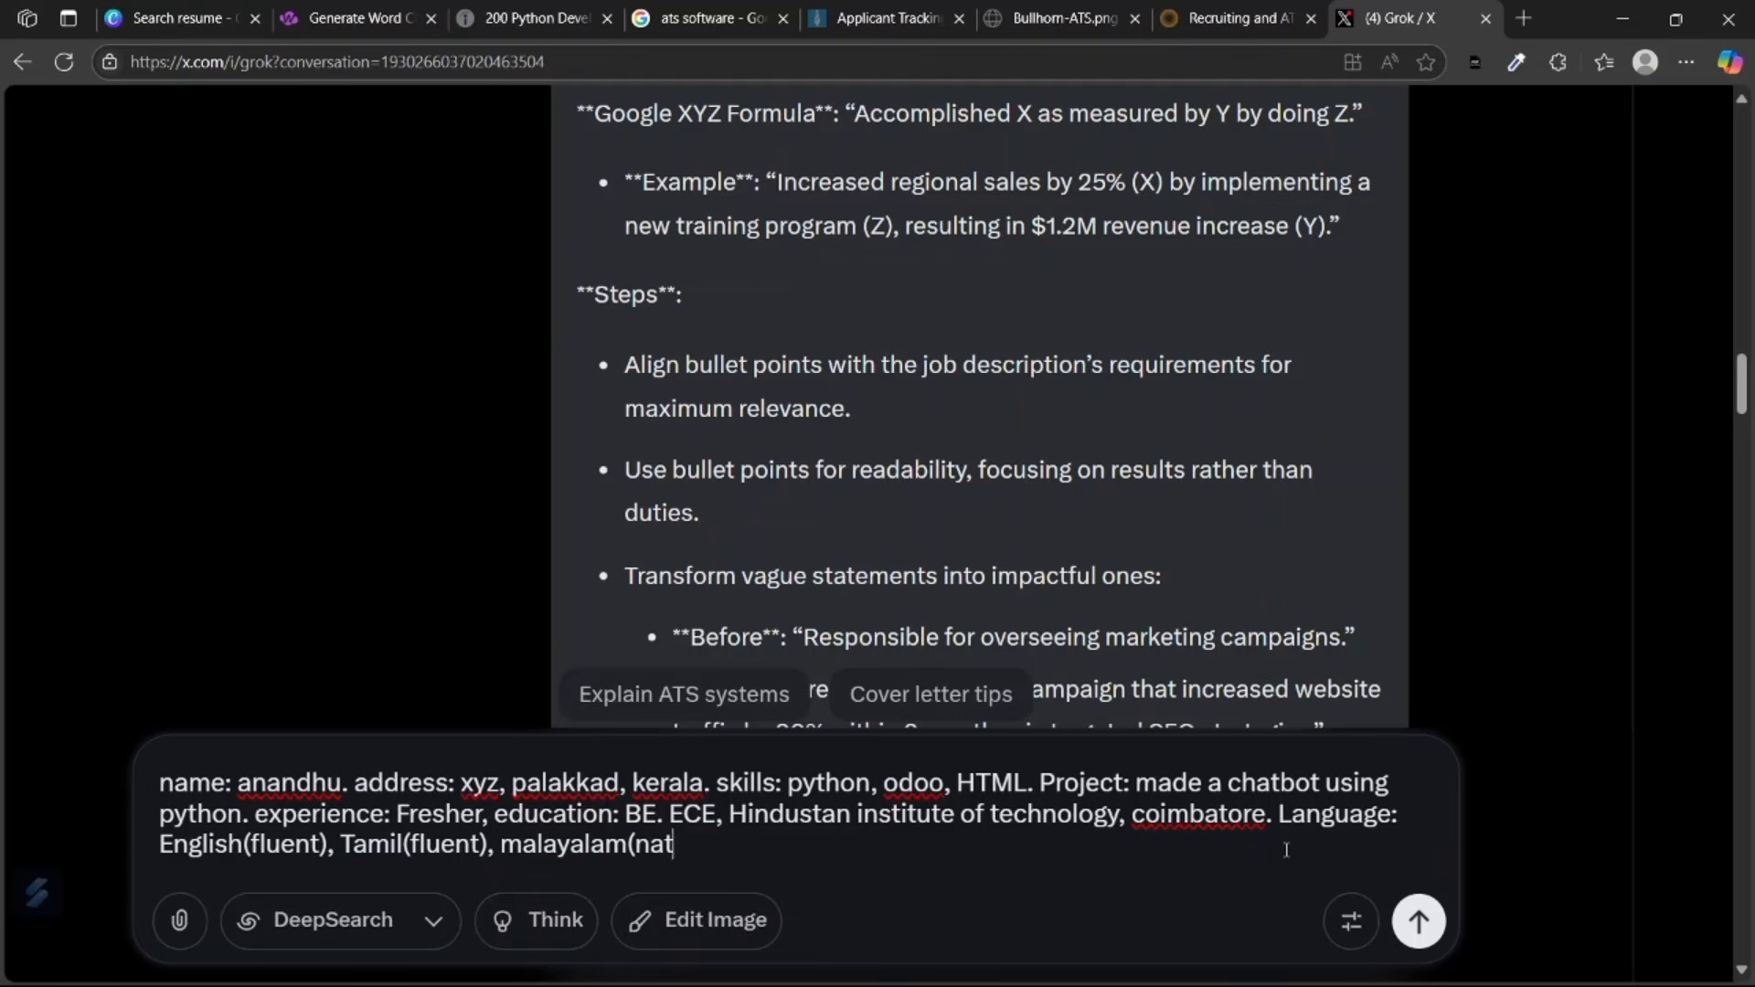
text(ive))
key(Return)
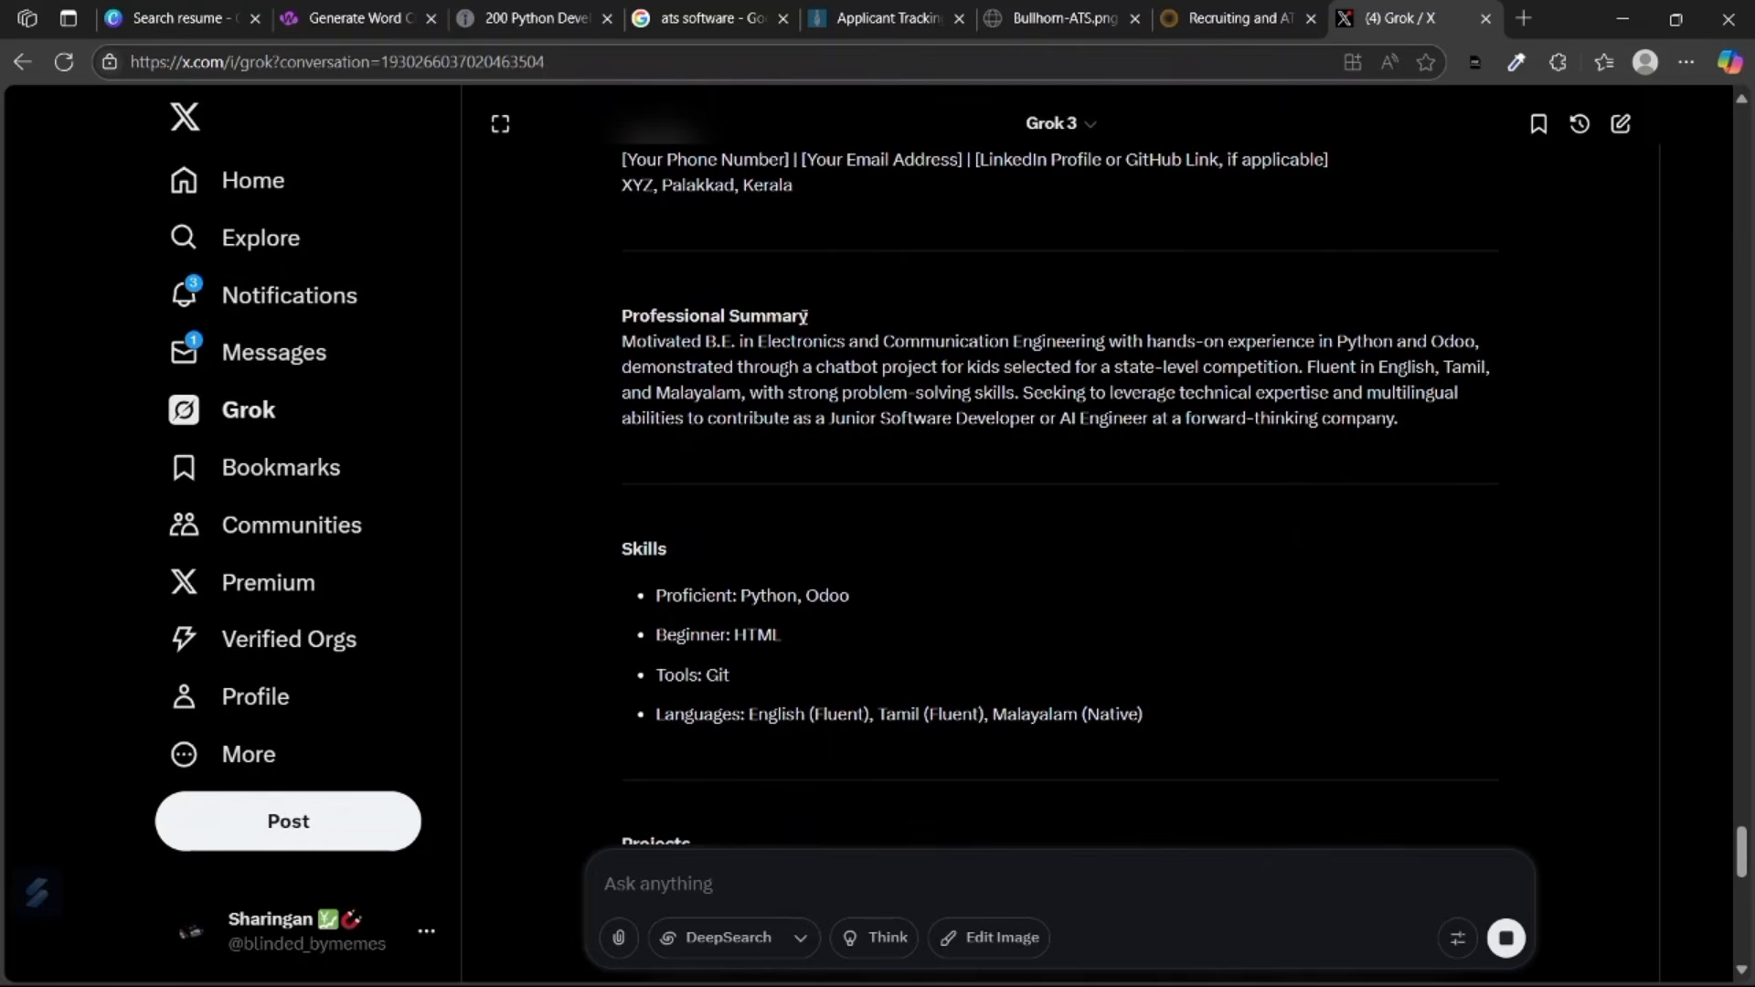
drag(1332, 340, 1380, 343)
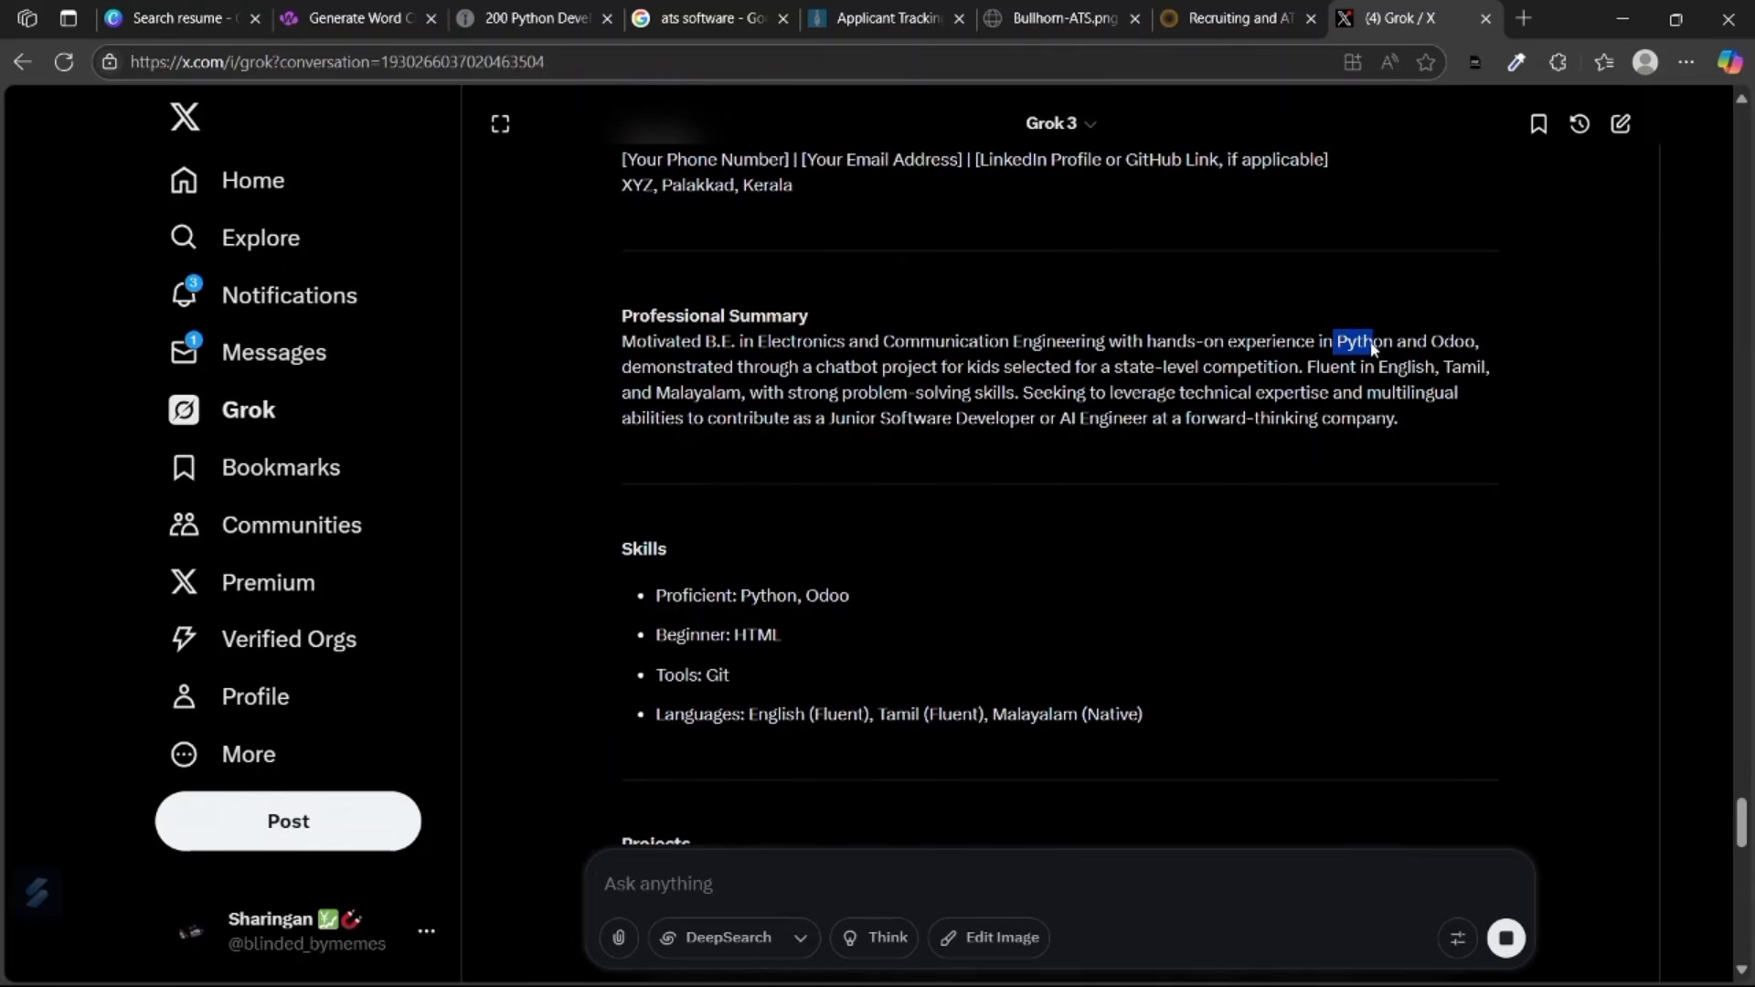
click(1043, 362)
drag(835, 370, 861, 370)
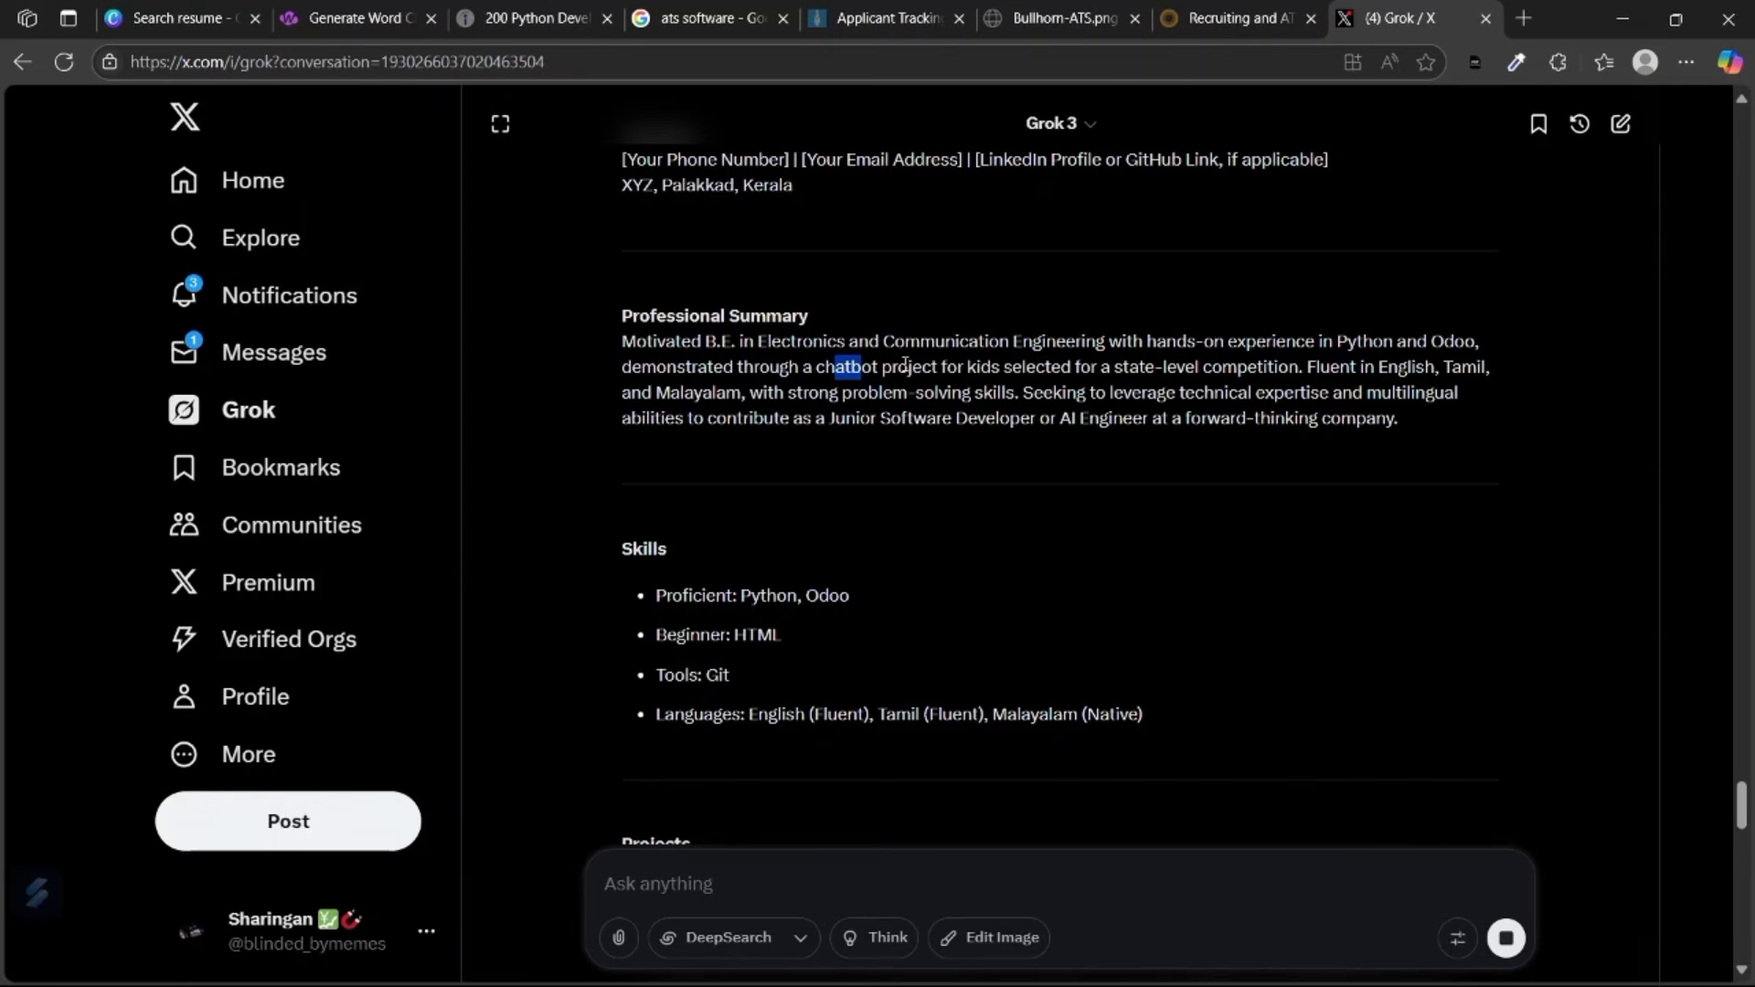
drag(966, 366, 1292, 367)
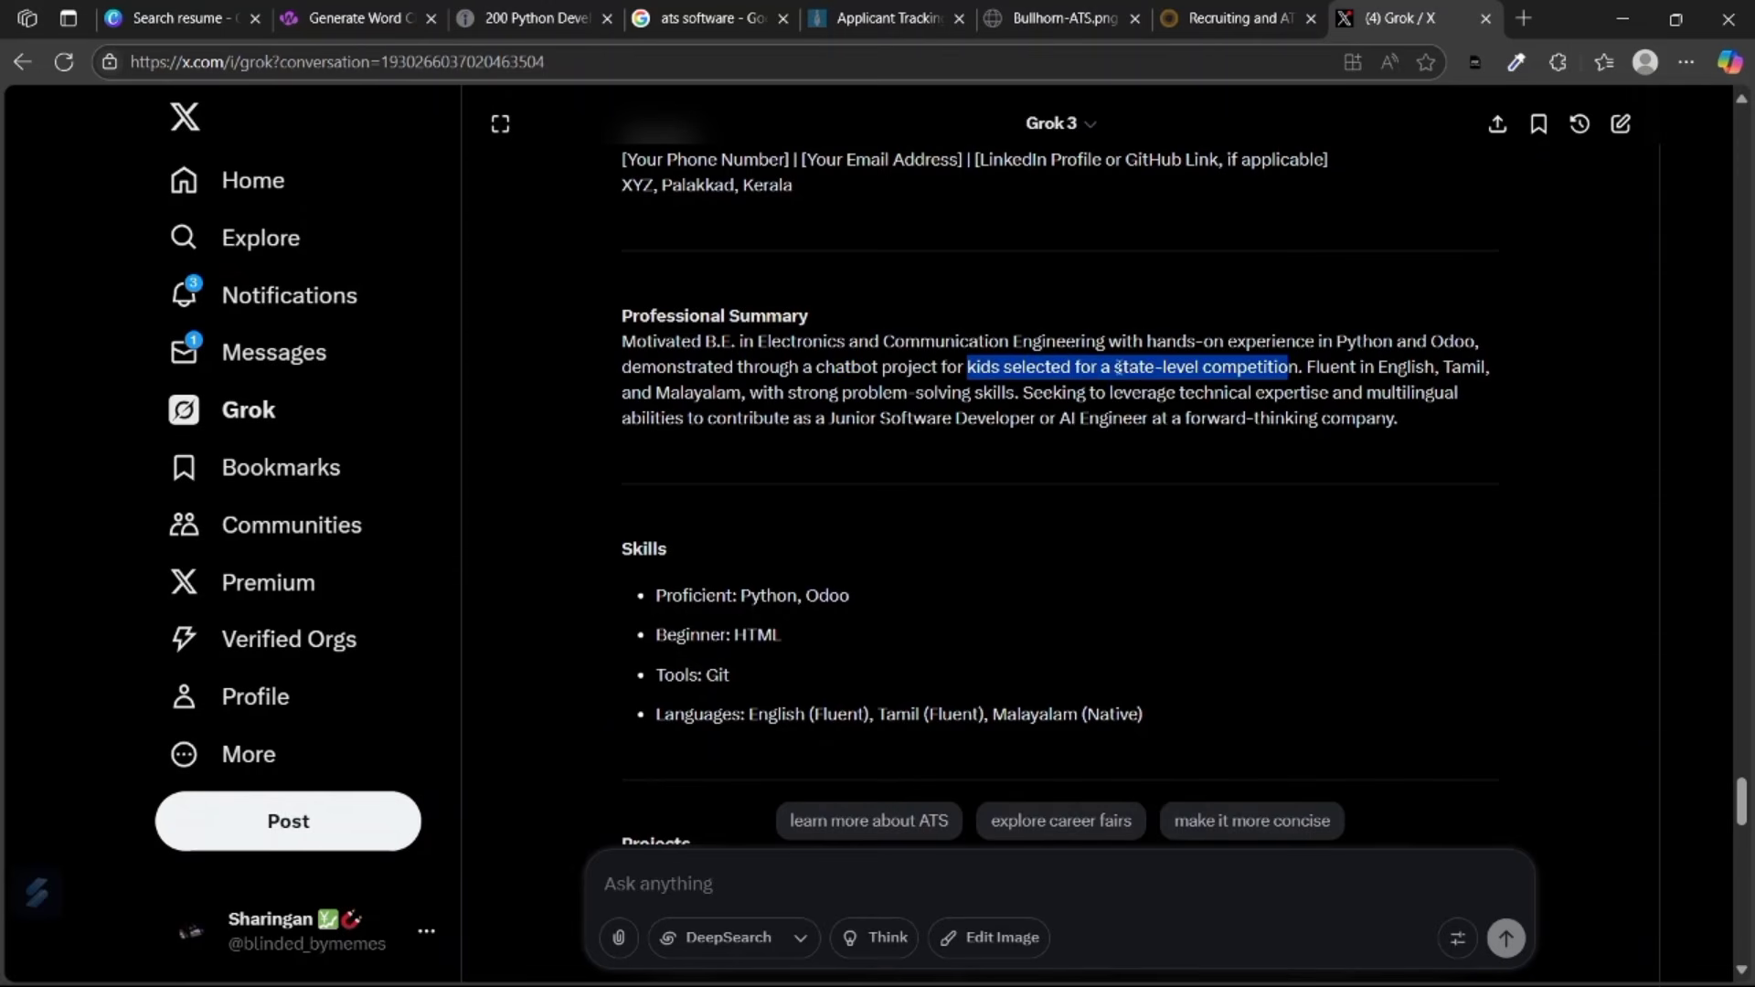
click(1007, 364)
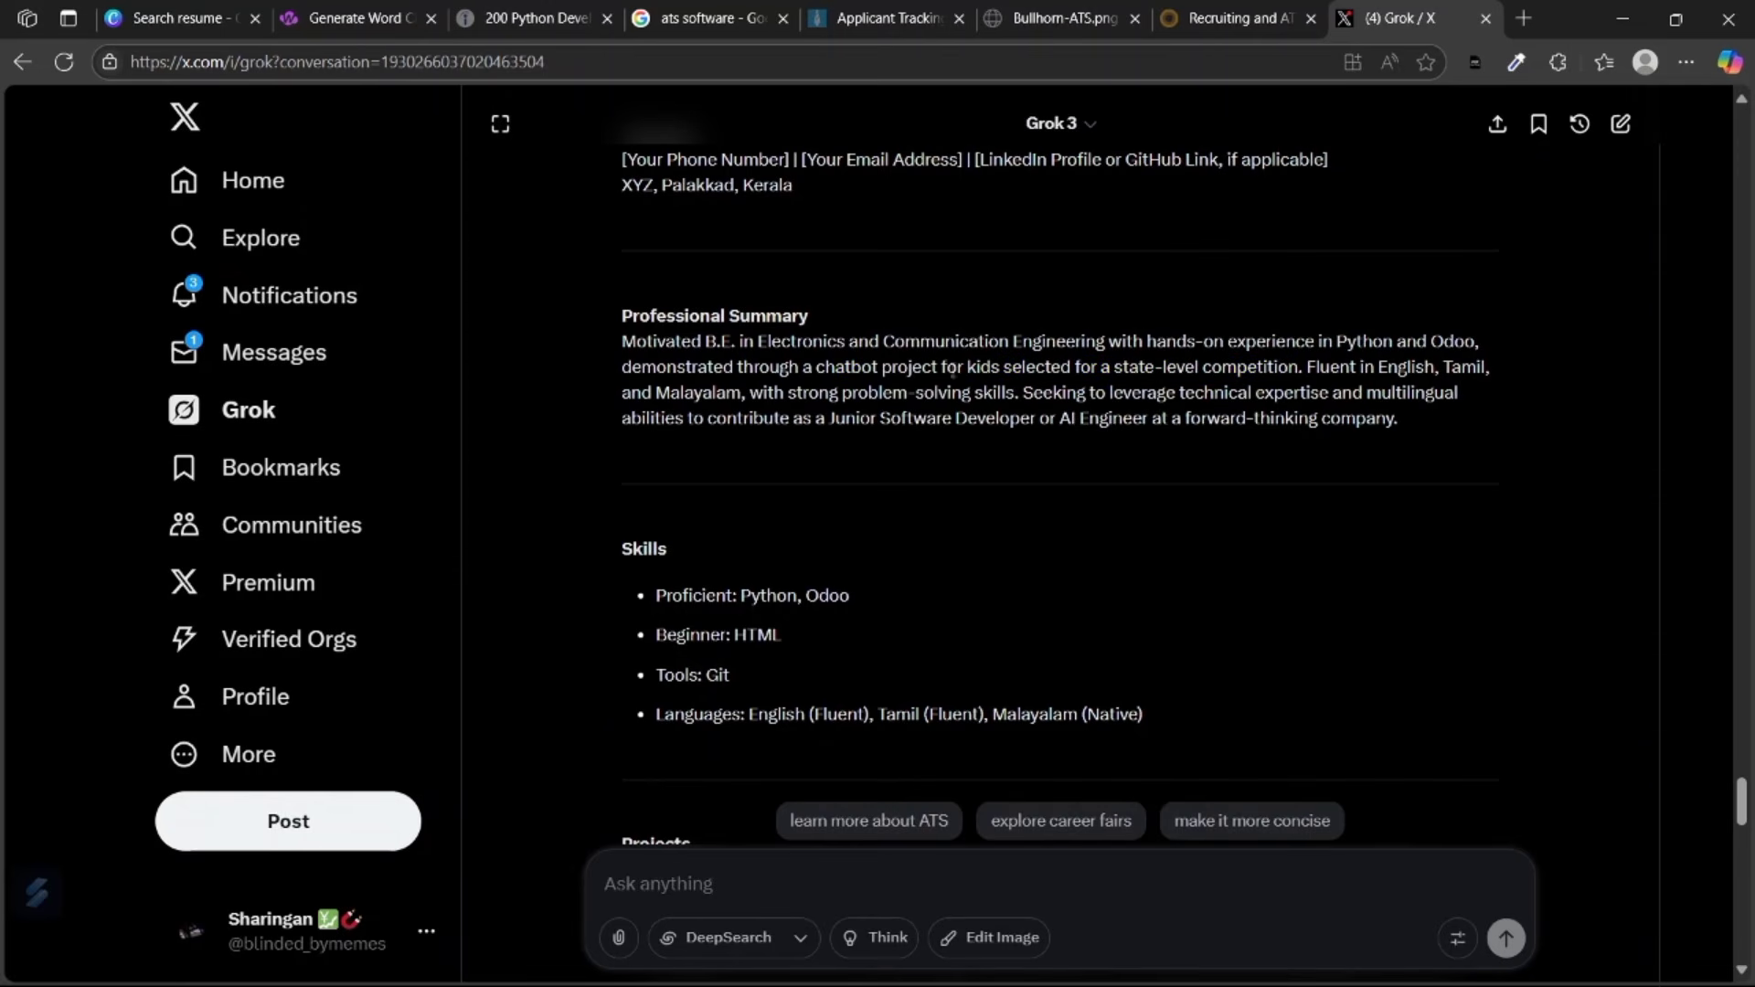
scroll(1099, 430, up, 5)
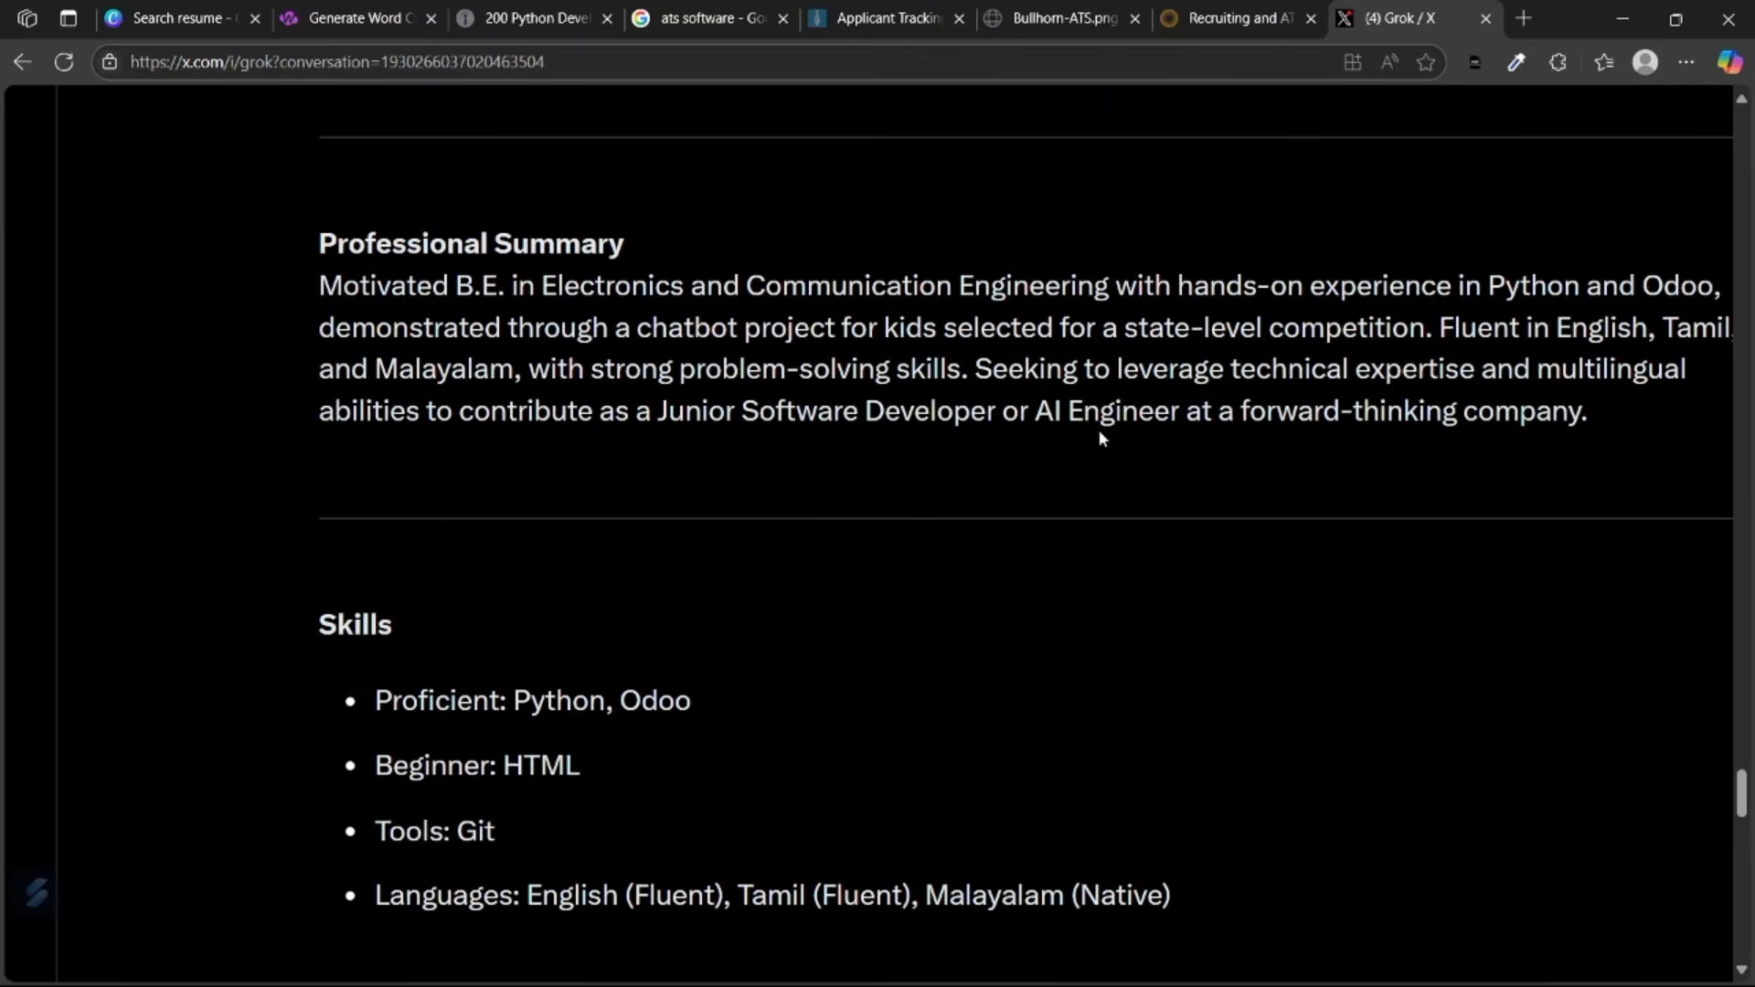
scroll(1098, 438, down, 5)
scroll(1025, 535, down, 15)
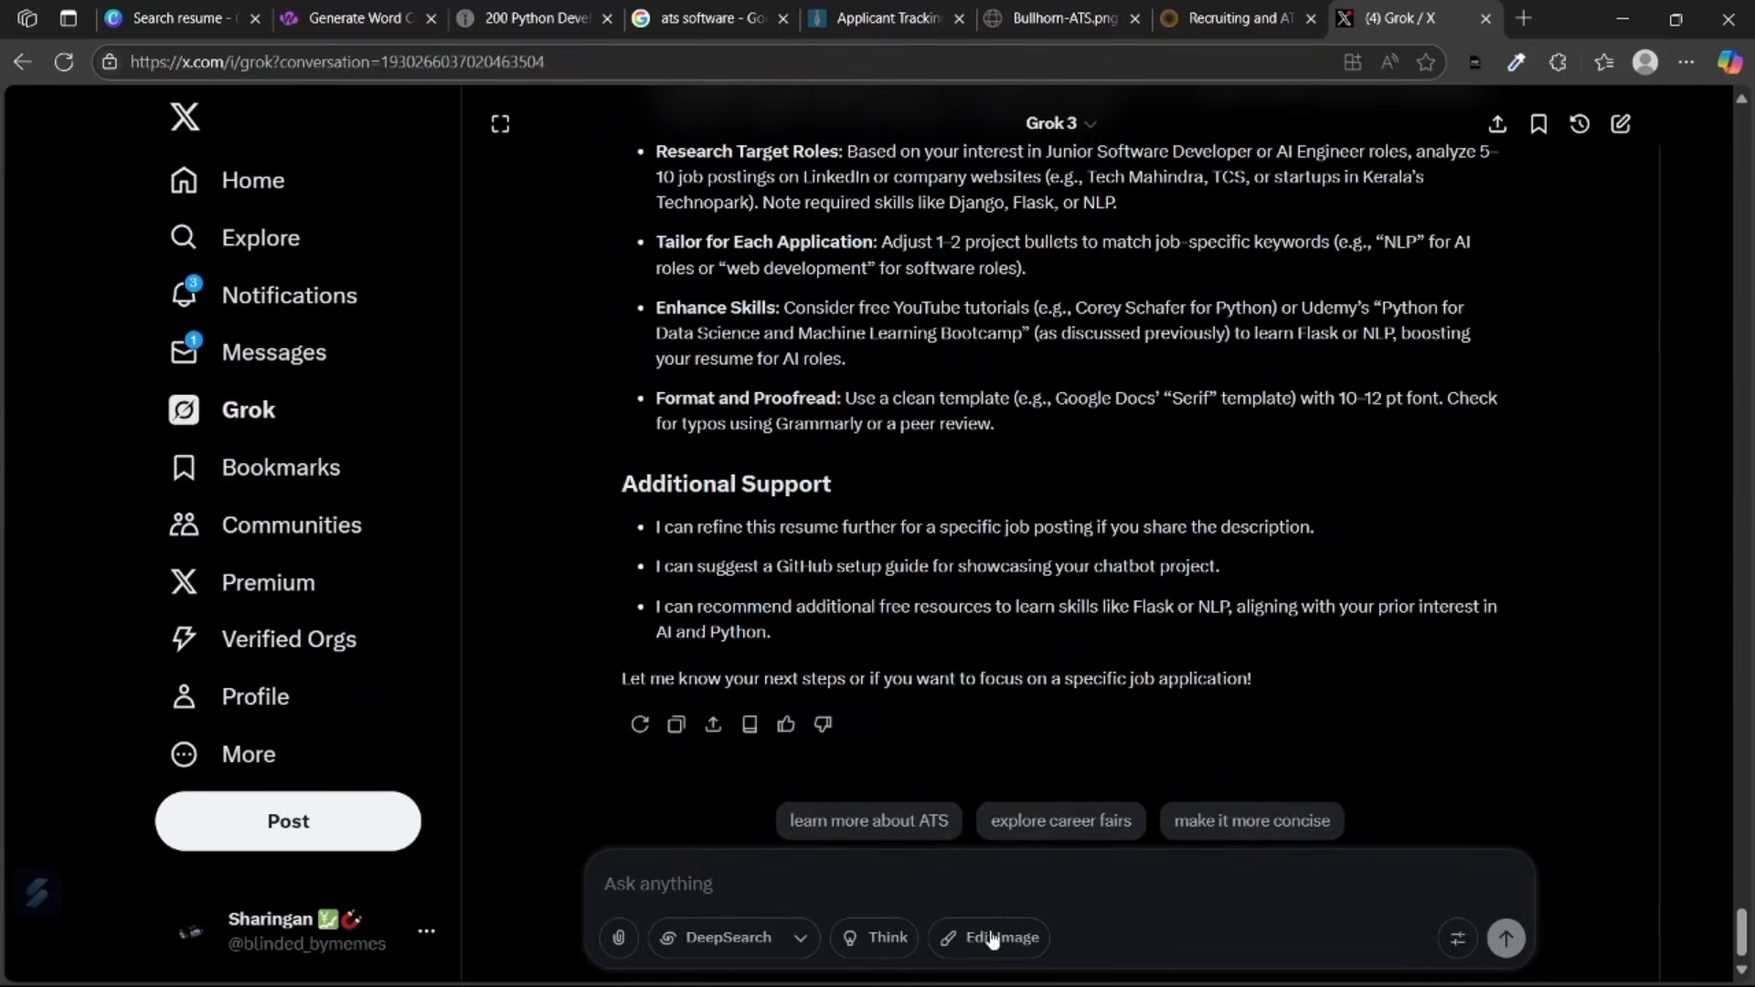
scroll(1045, 643, up, 10)
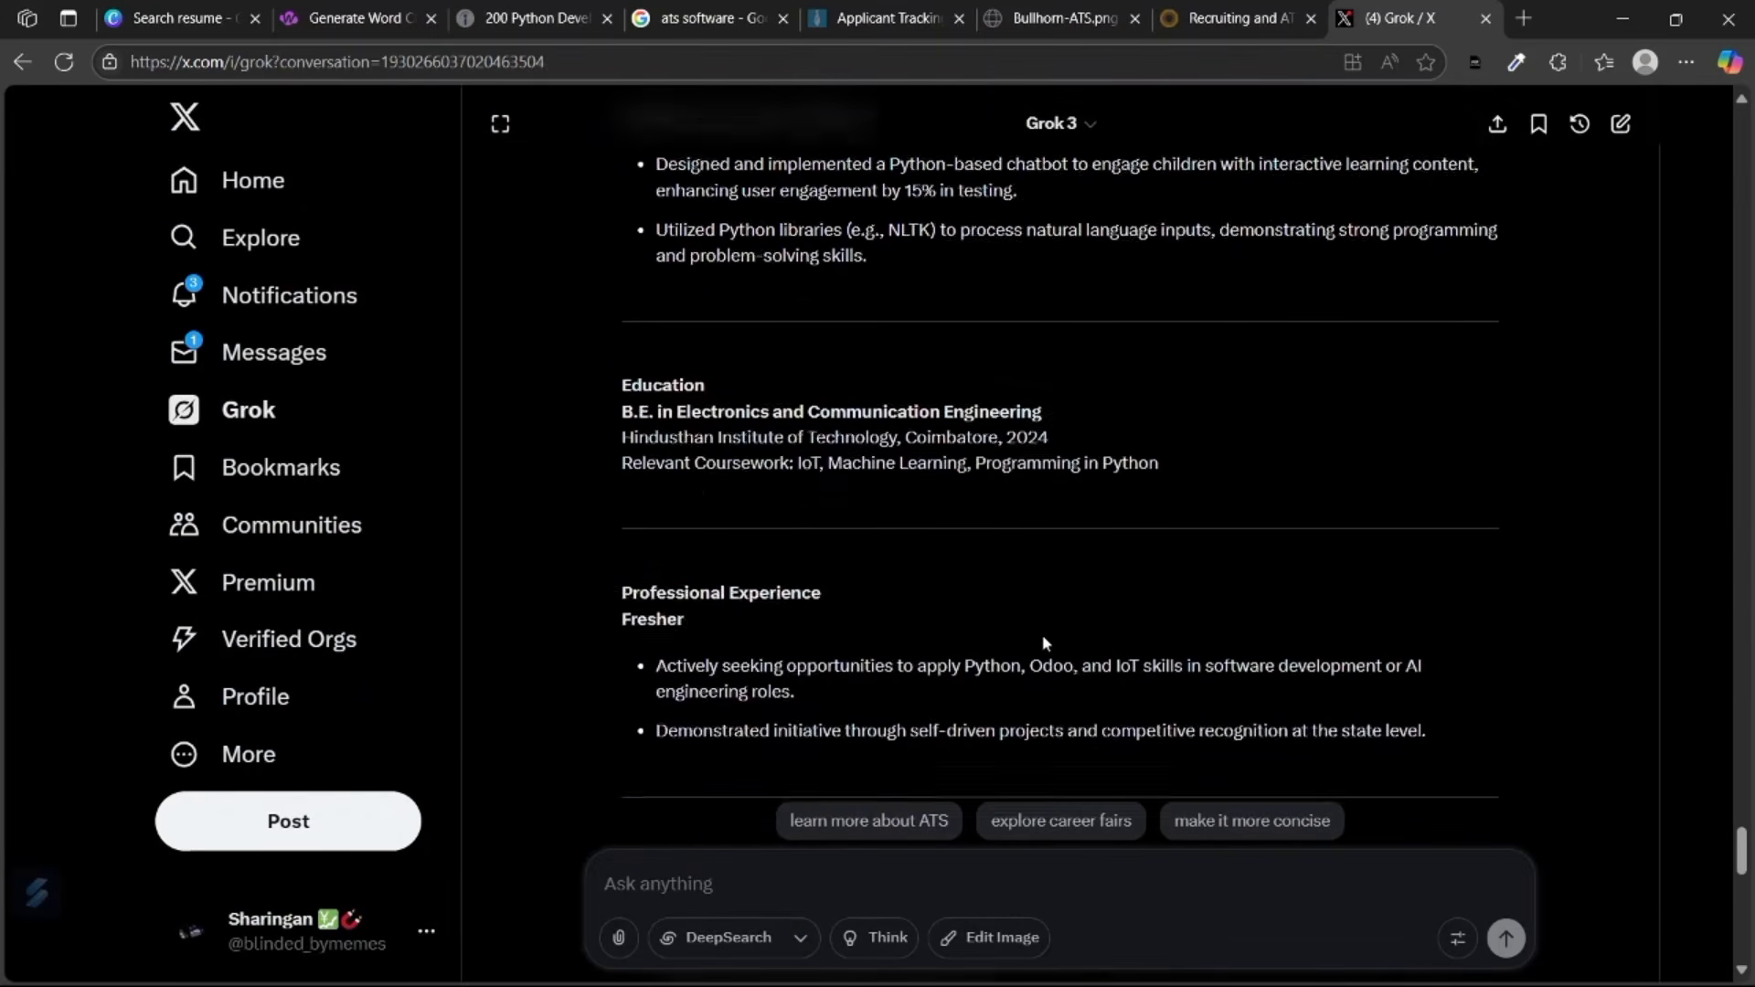
scroll(1044, 644, up, 8)
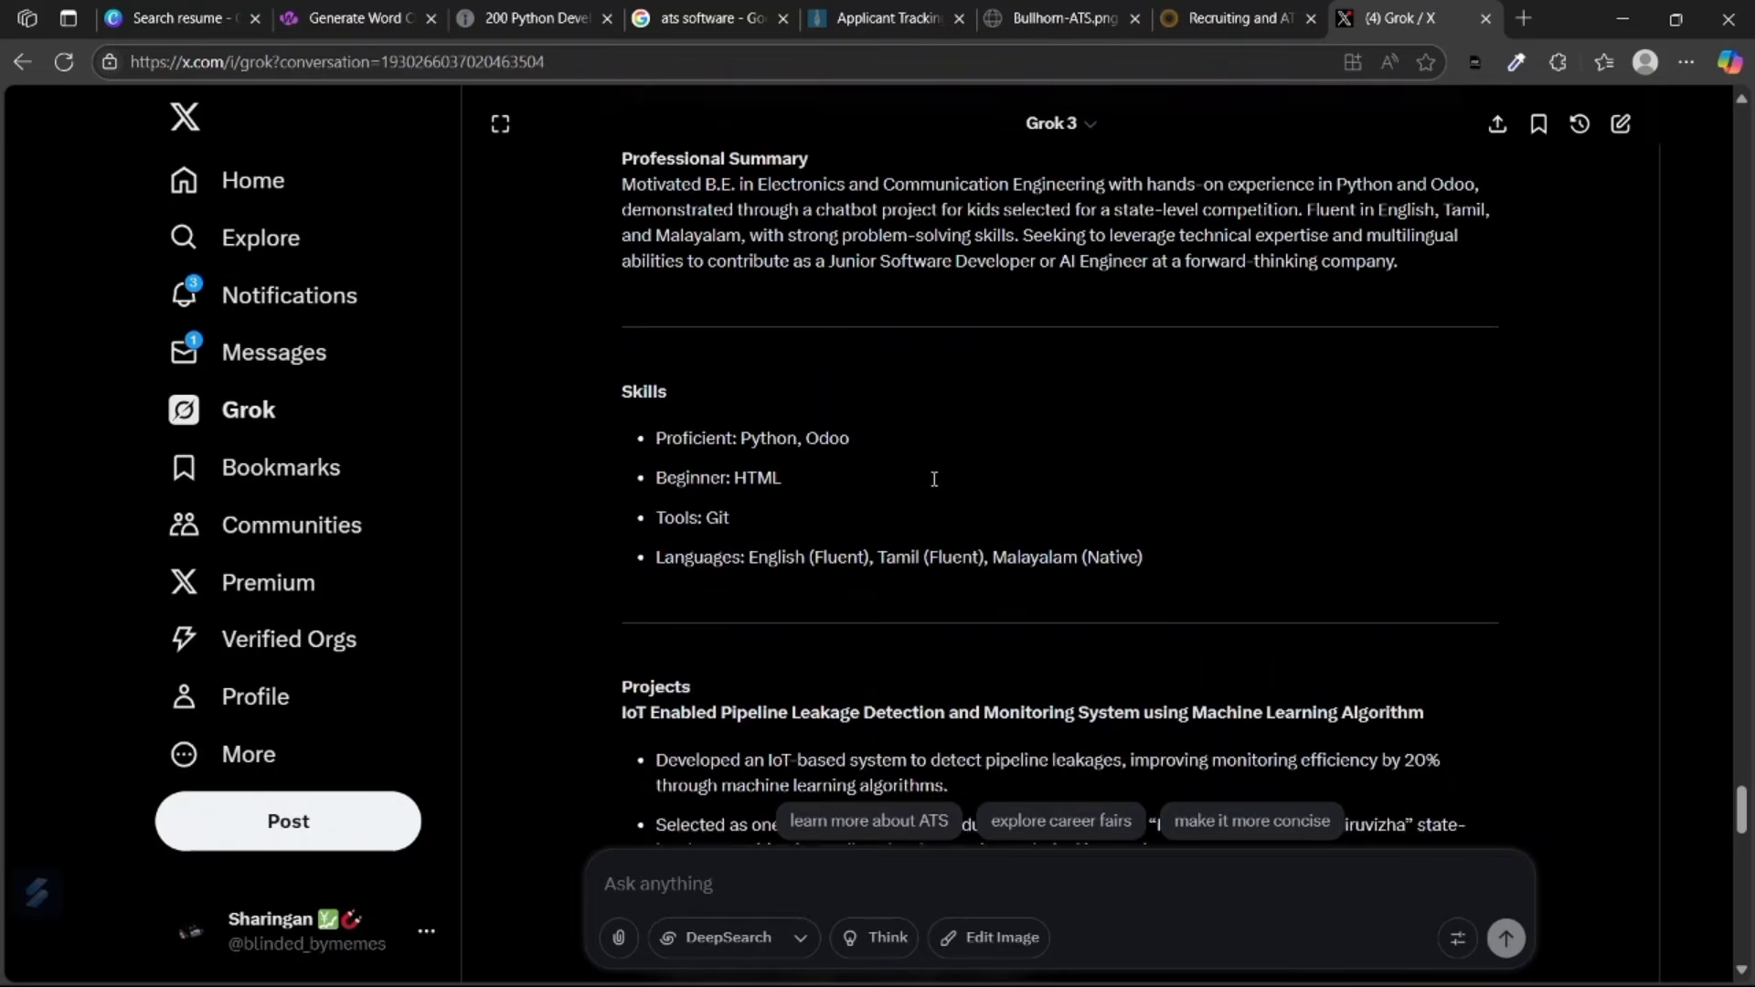
scroll(933, 479, up, 1)
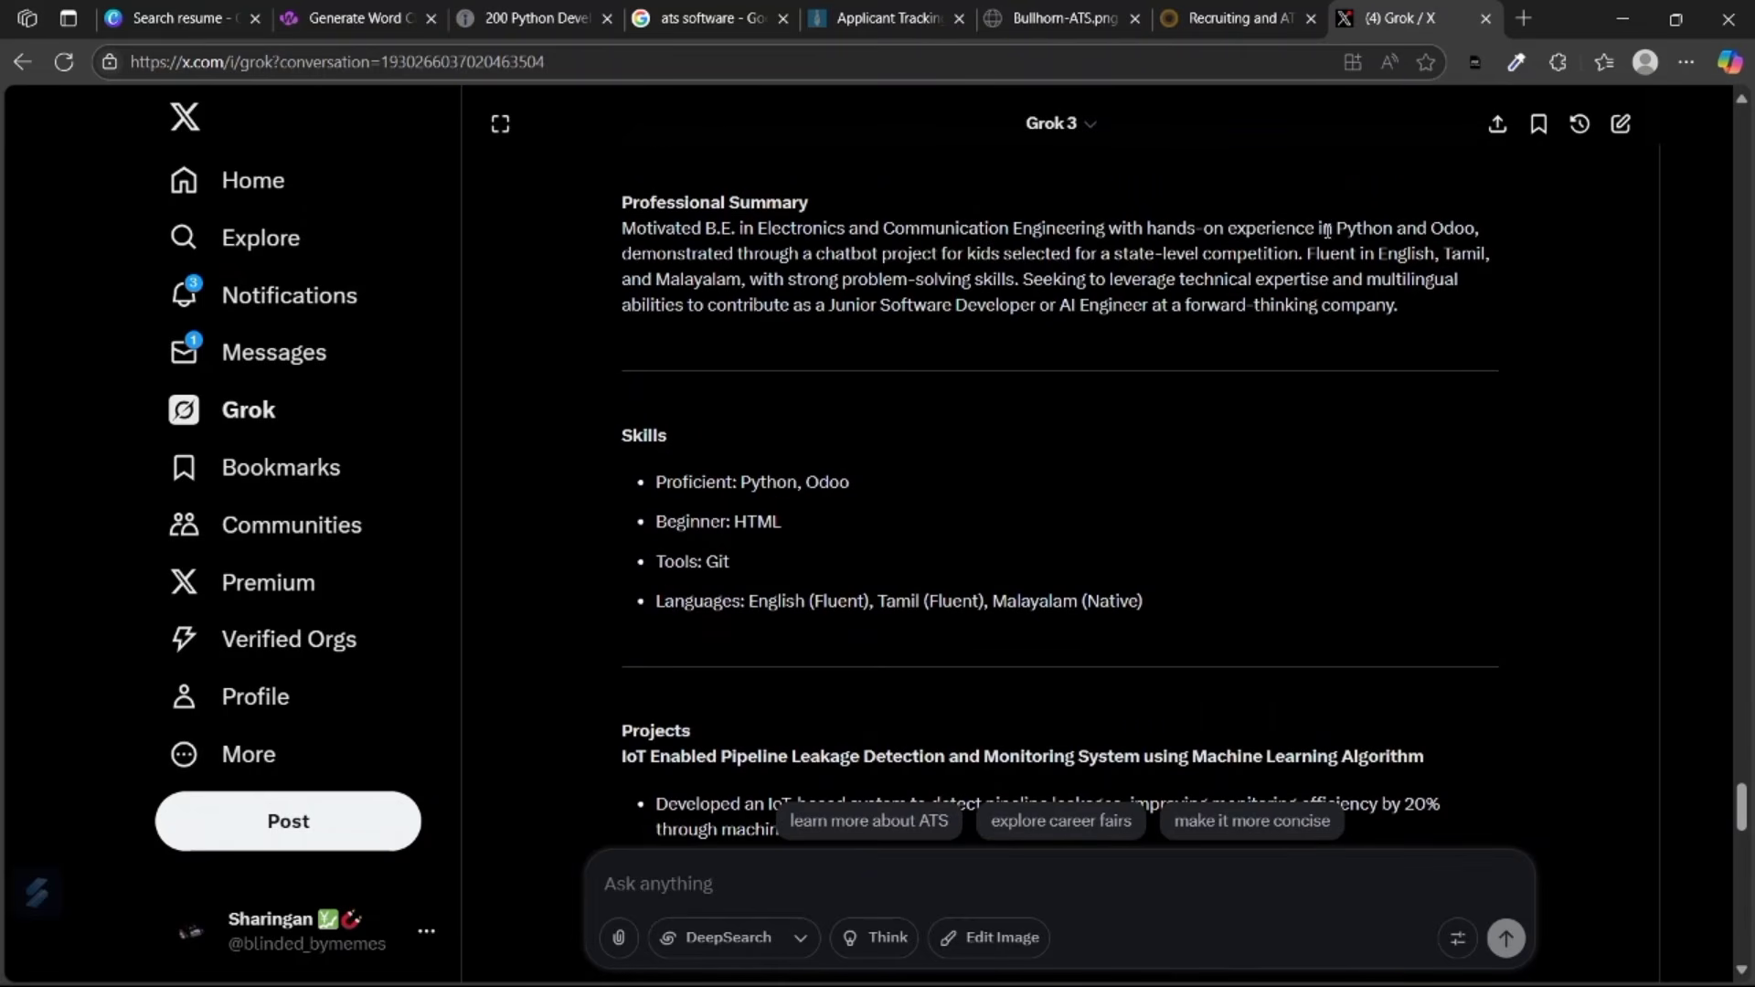
drag(1304, 253, 945, 260)
key(ctrl+c)
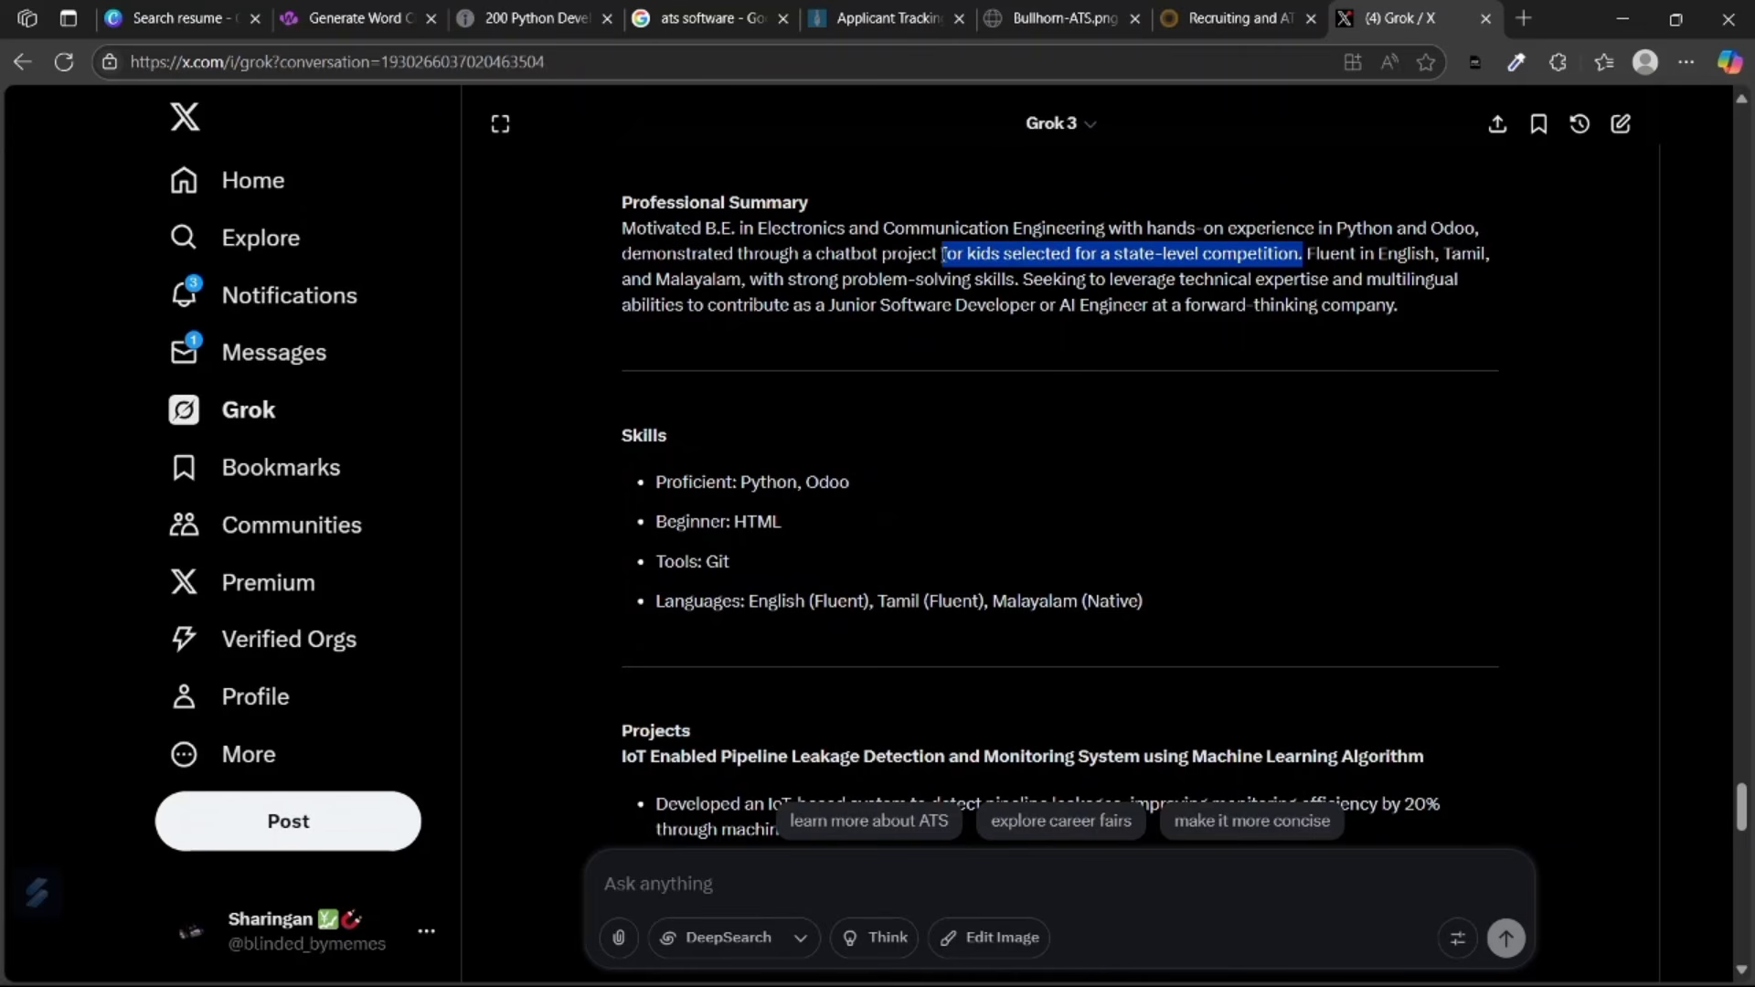
scroll(1348, 285, down, 1)
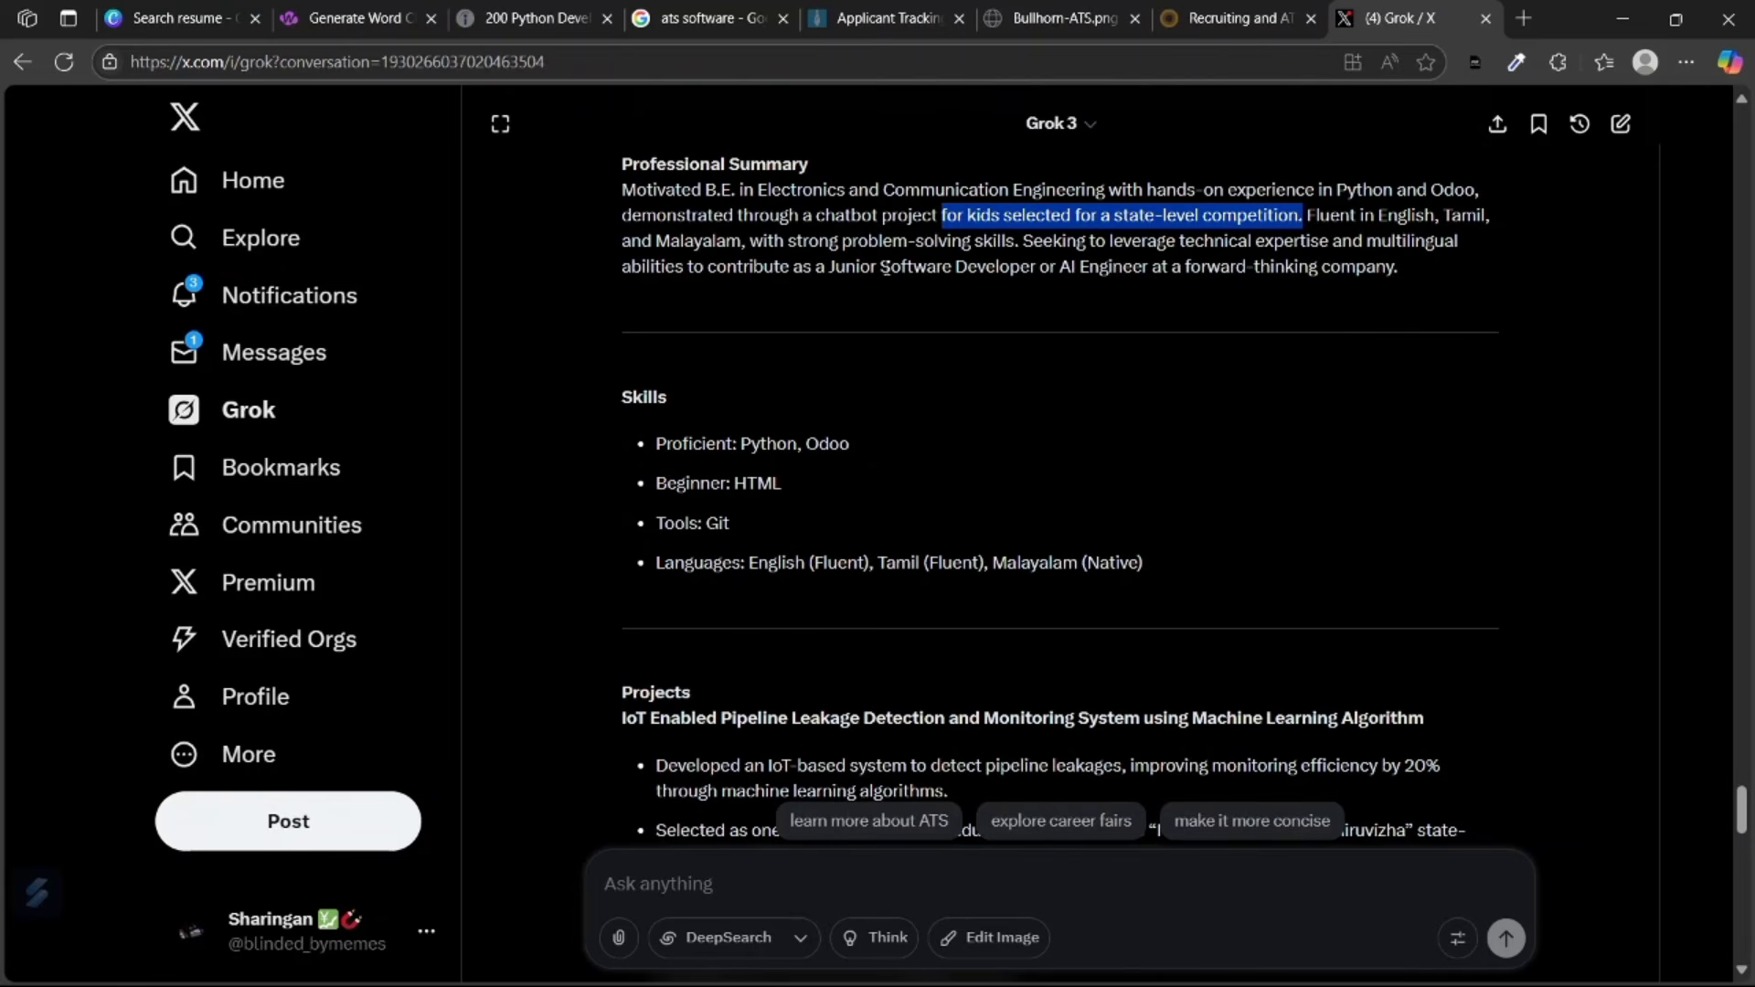
drag(829, 266, 1151, 268)
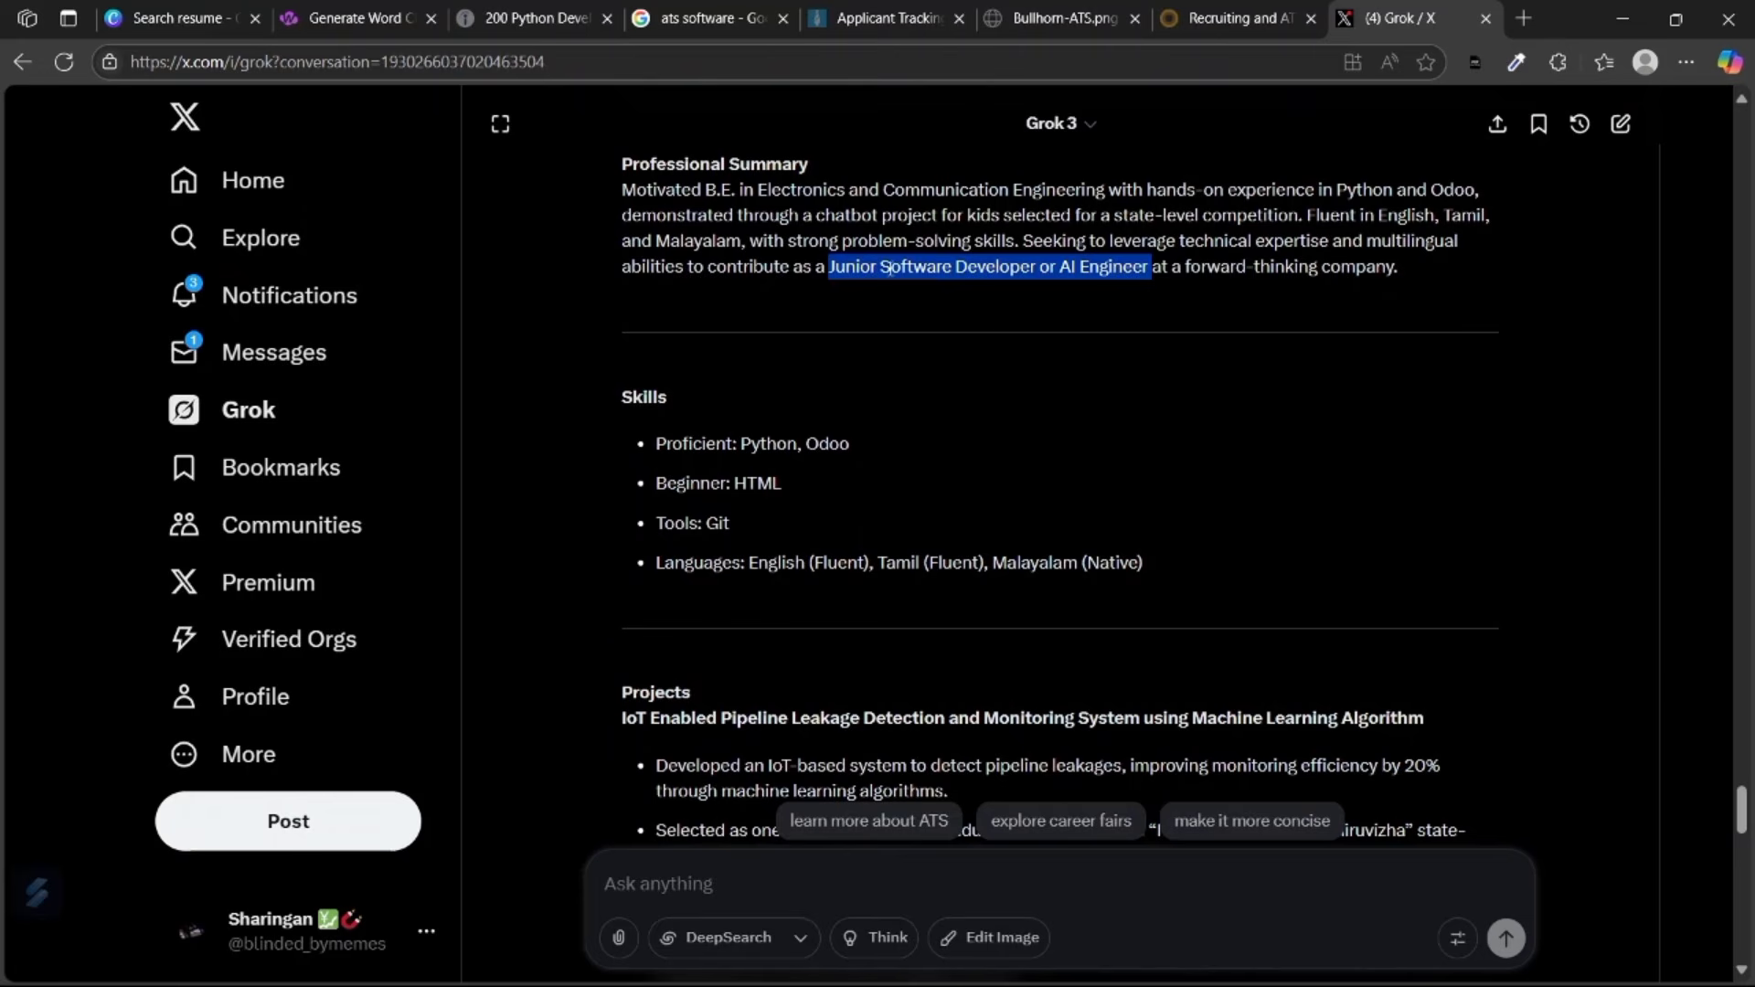
click(1059, 344)
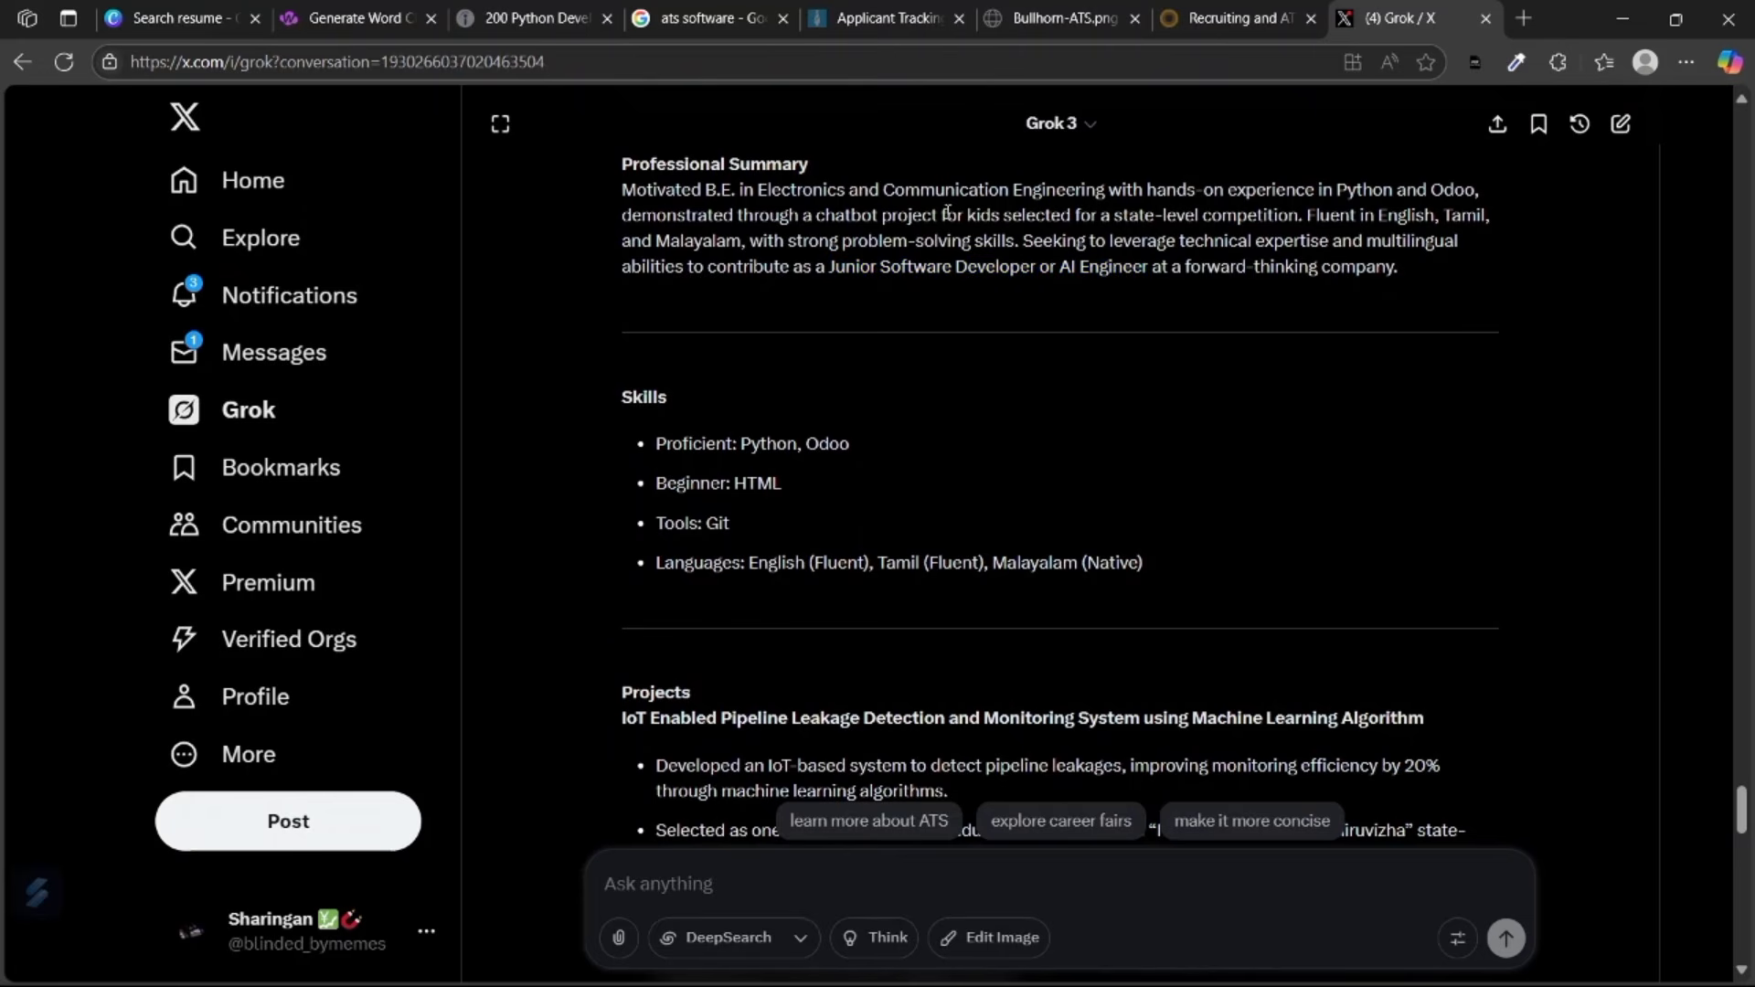
drag(947, 214, 1298, 218)
click(675, 899)
Ask Grok to remove the quoted state-level competition phrase from the summary, then review the reply.
key(ctrl+v)
click(604, 884)
text(")
key(End)
text(" remo)
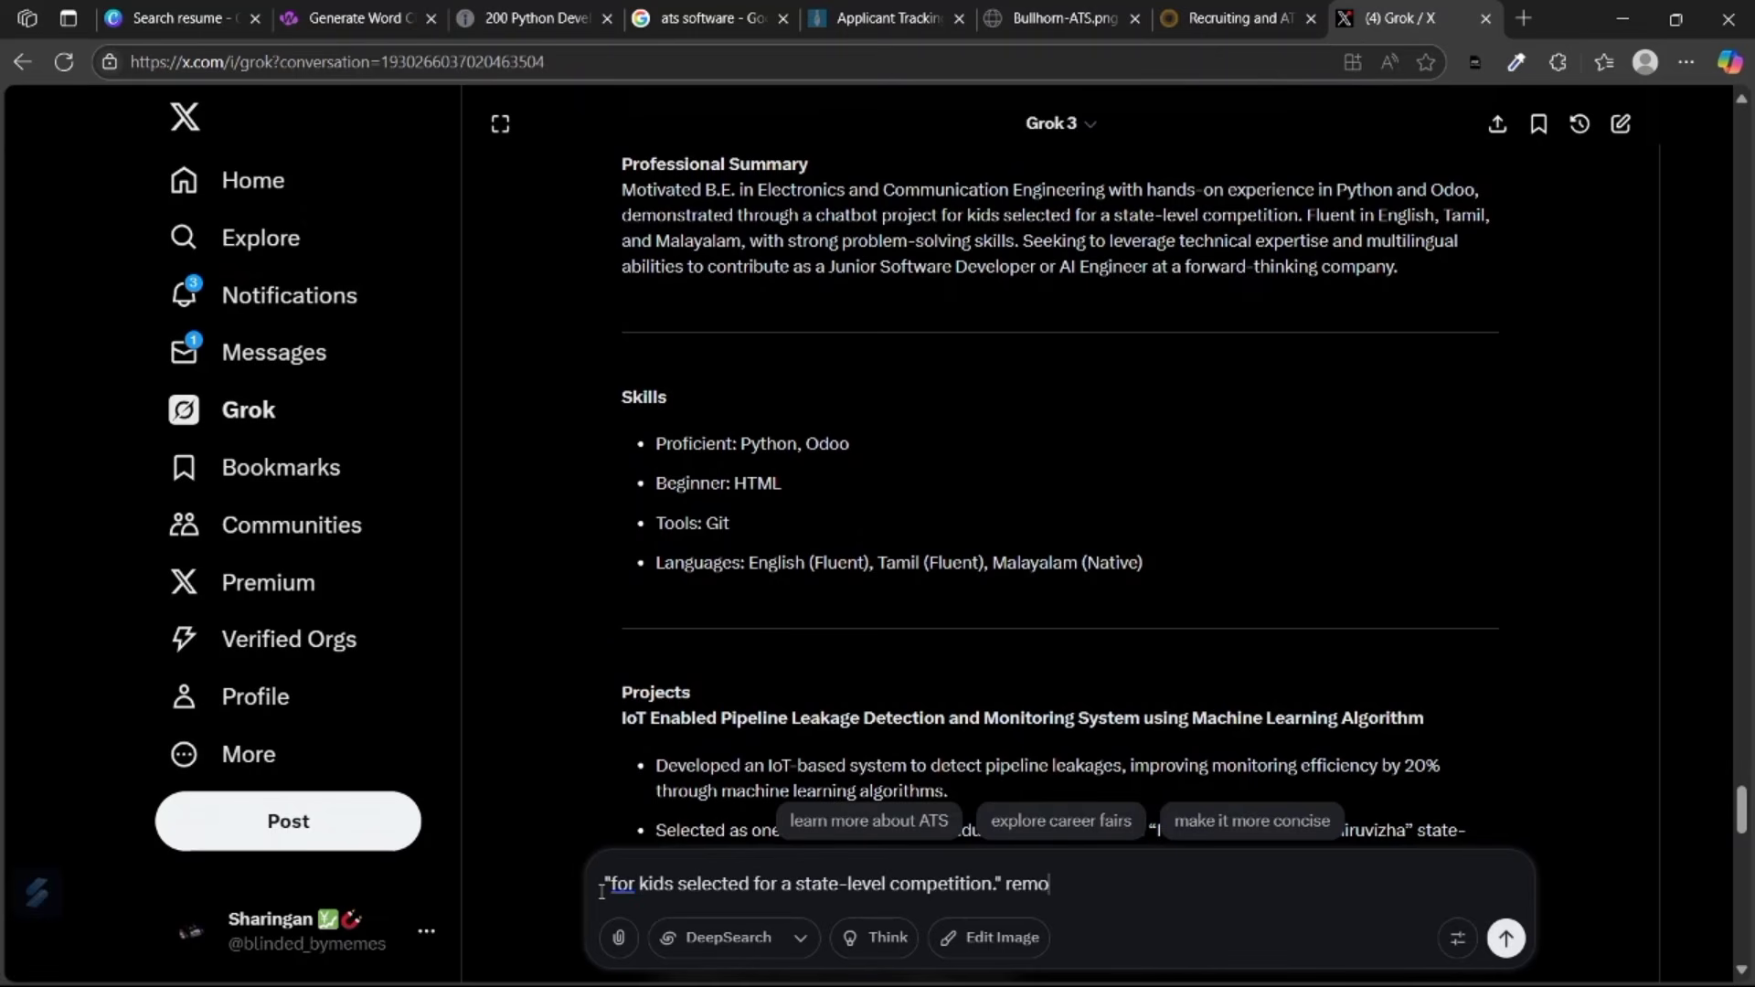
text(ve this from summary)
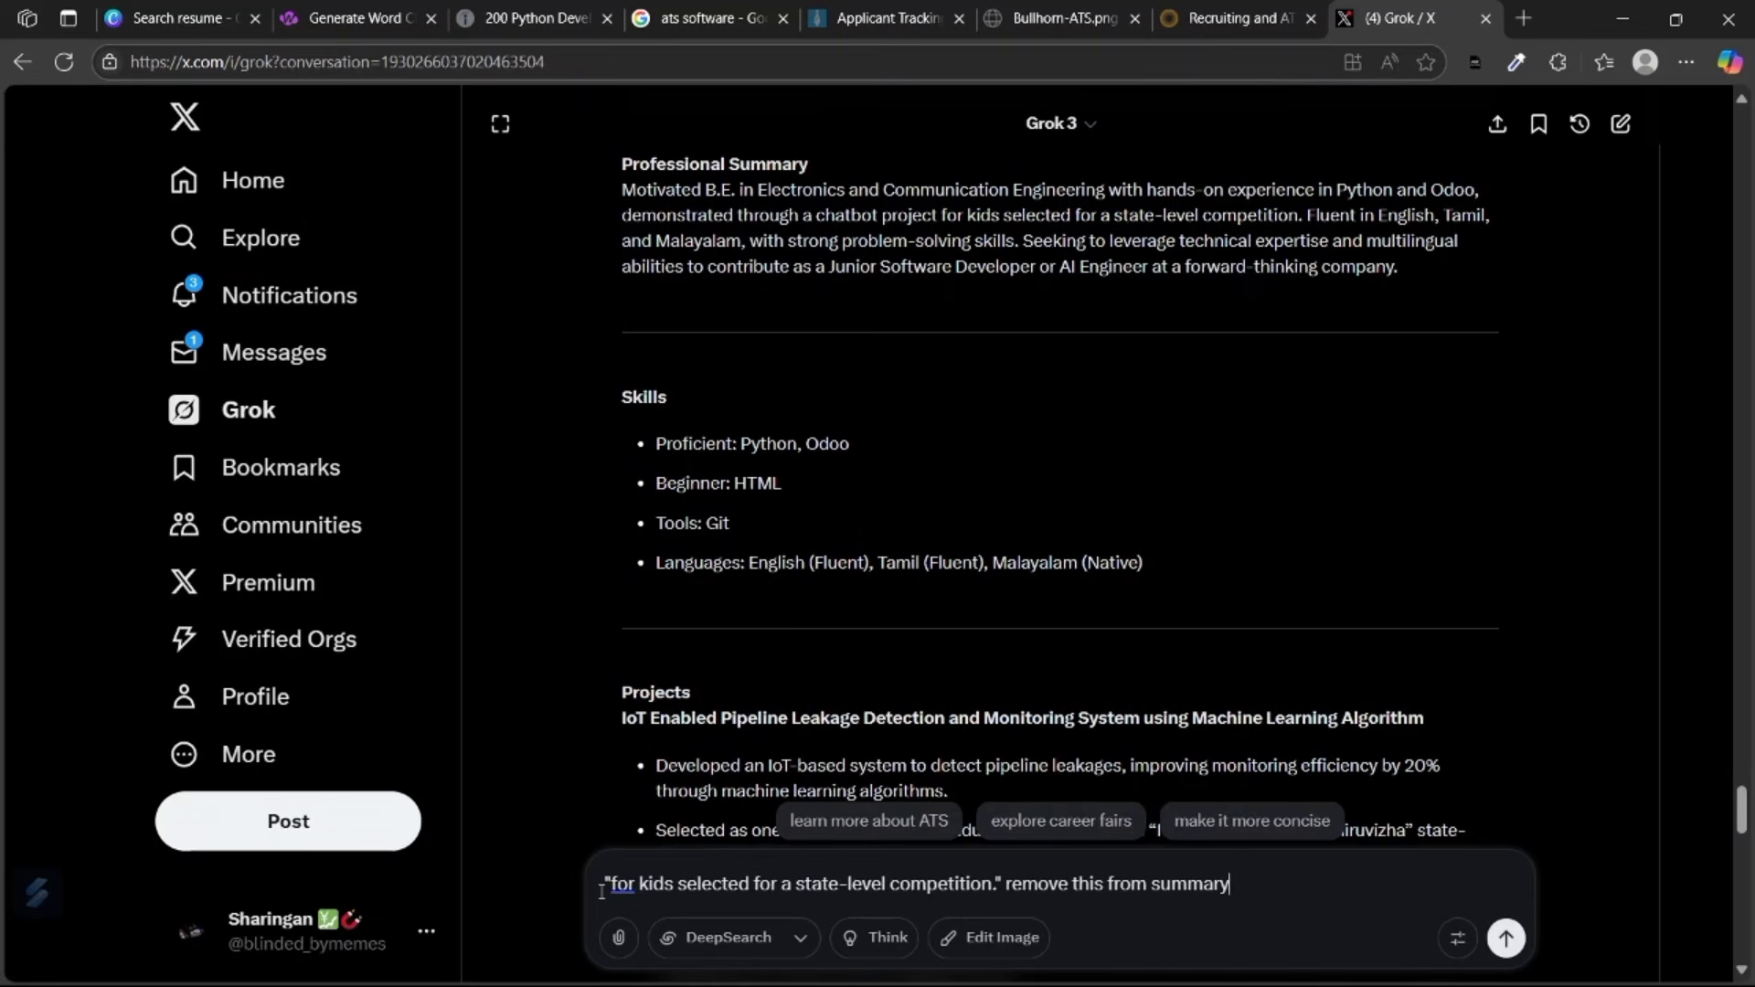
key(Return)
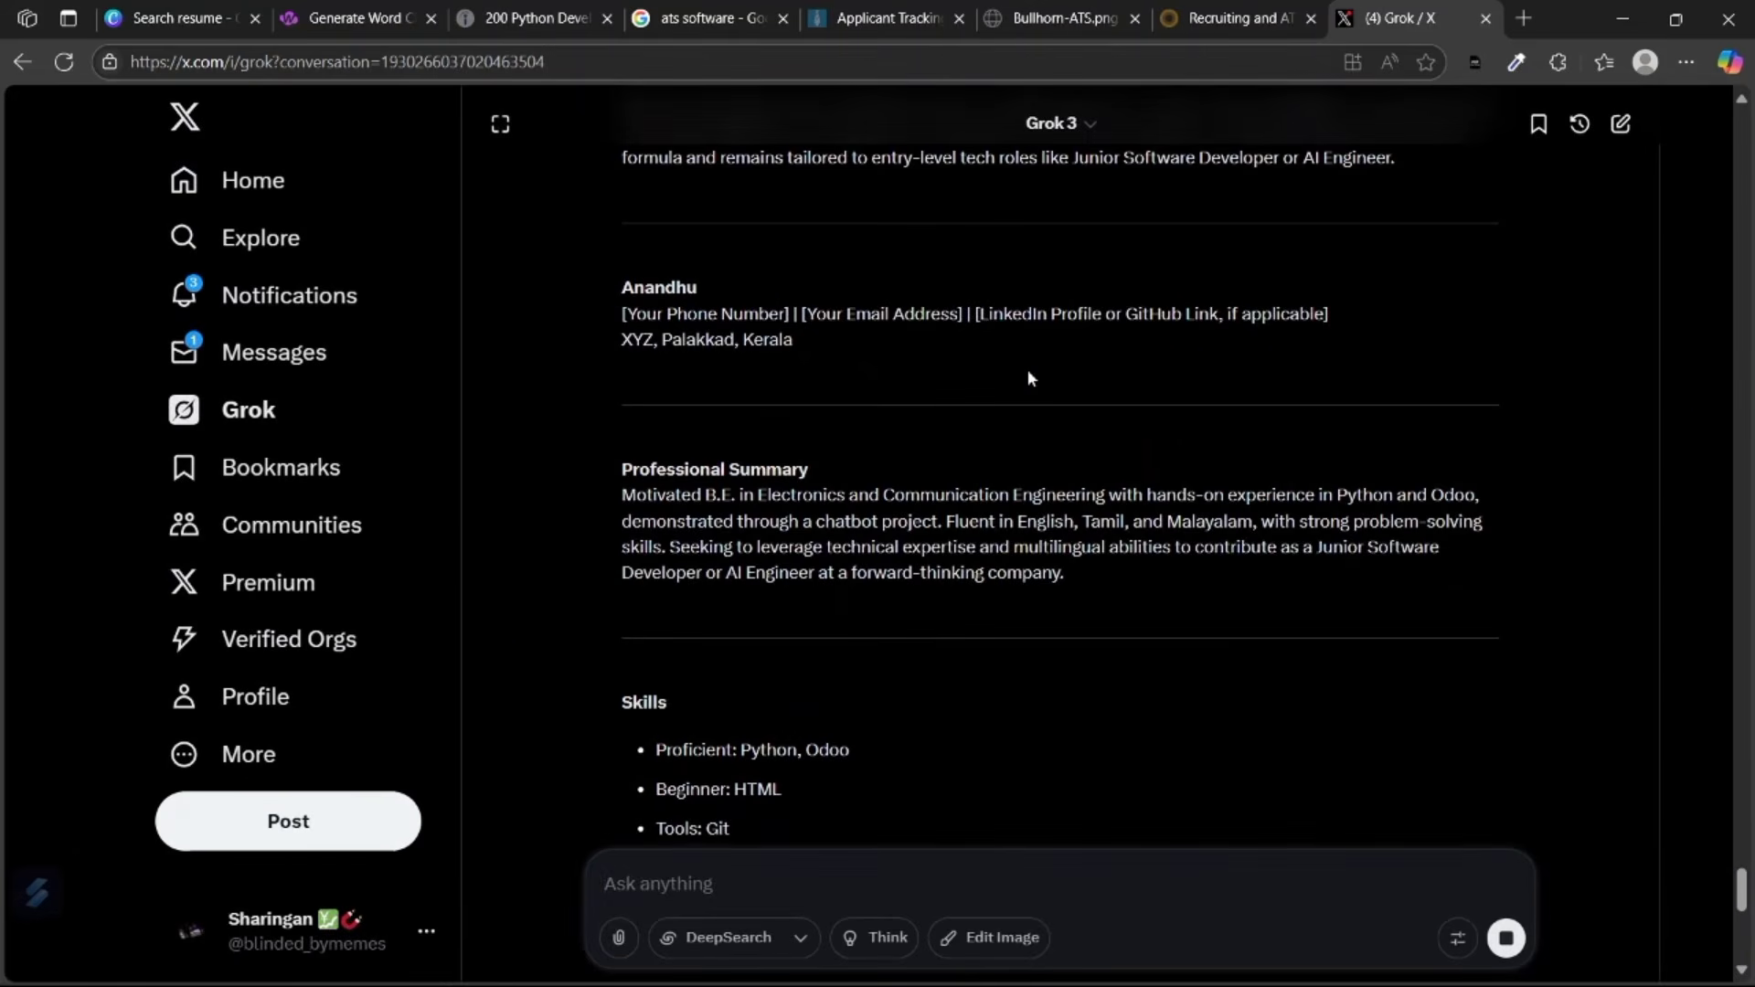
scroll(1027, 377, down, 5)
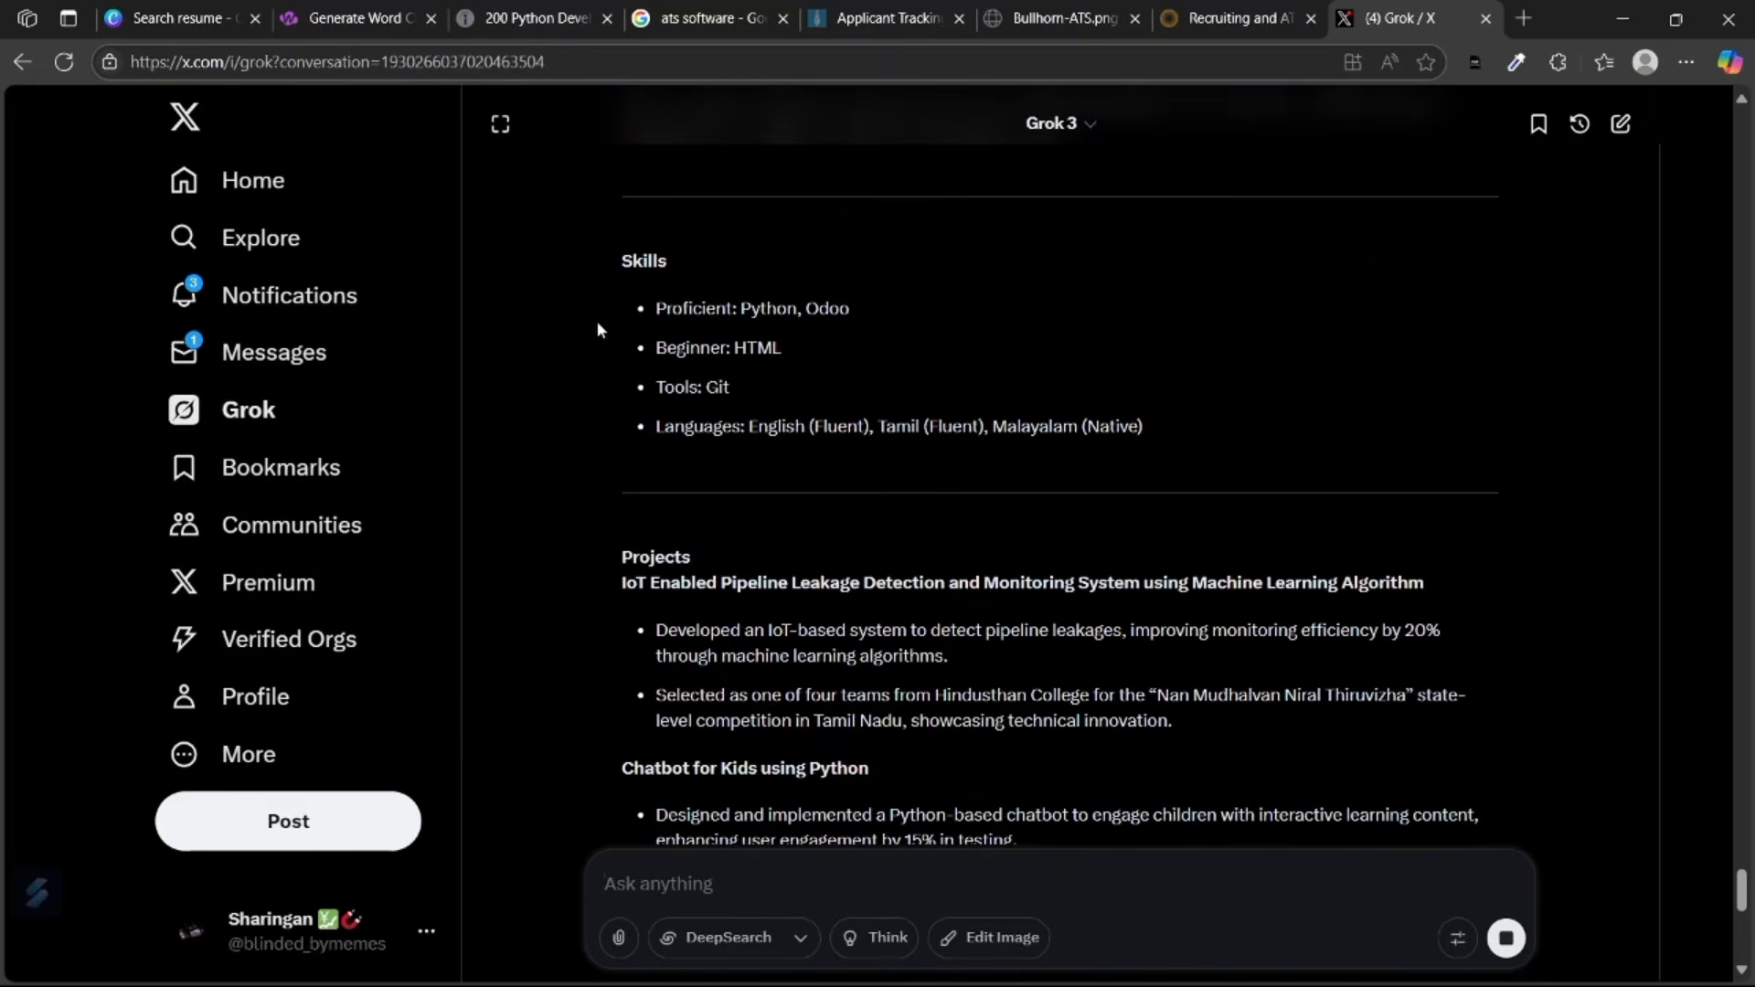
scroll(835, 304, down, 2)
scroll(619, 473, down, 3)
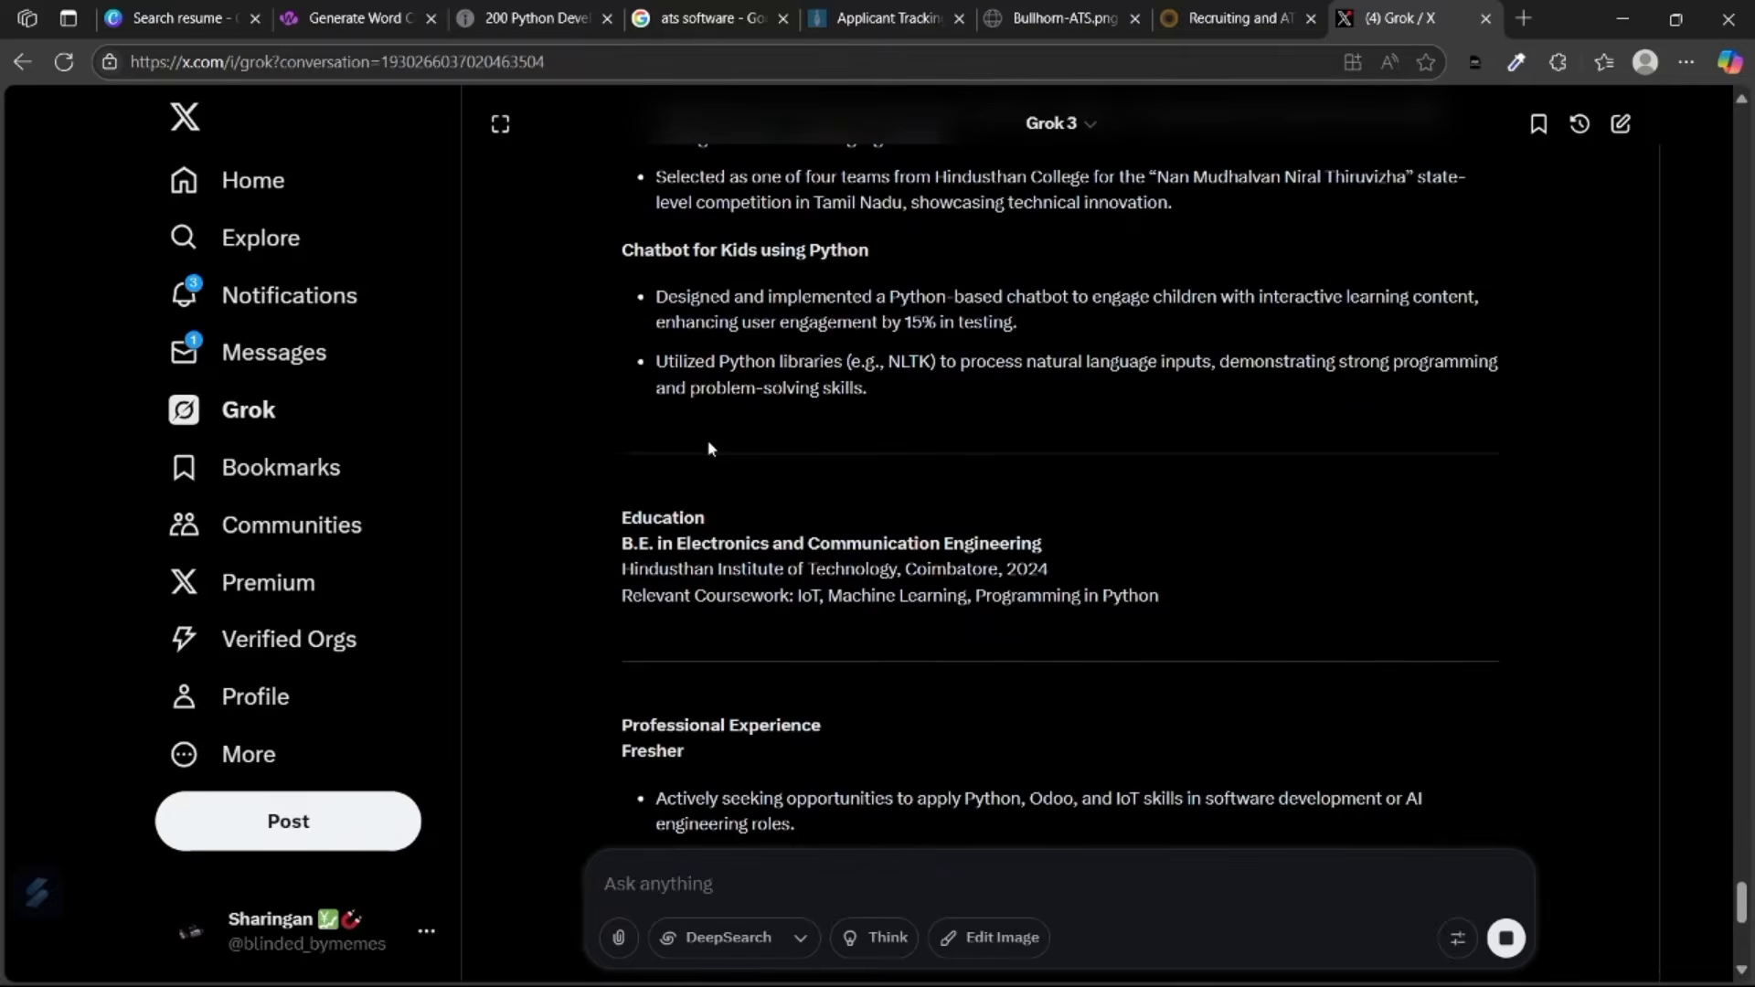
scroll(933, 535, up, 2)
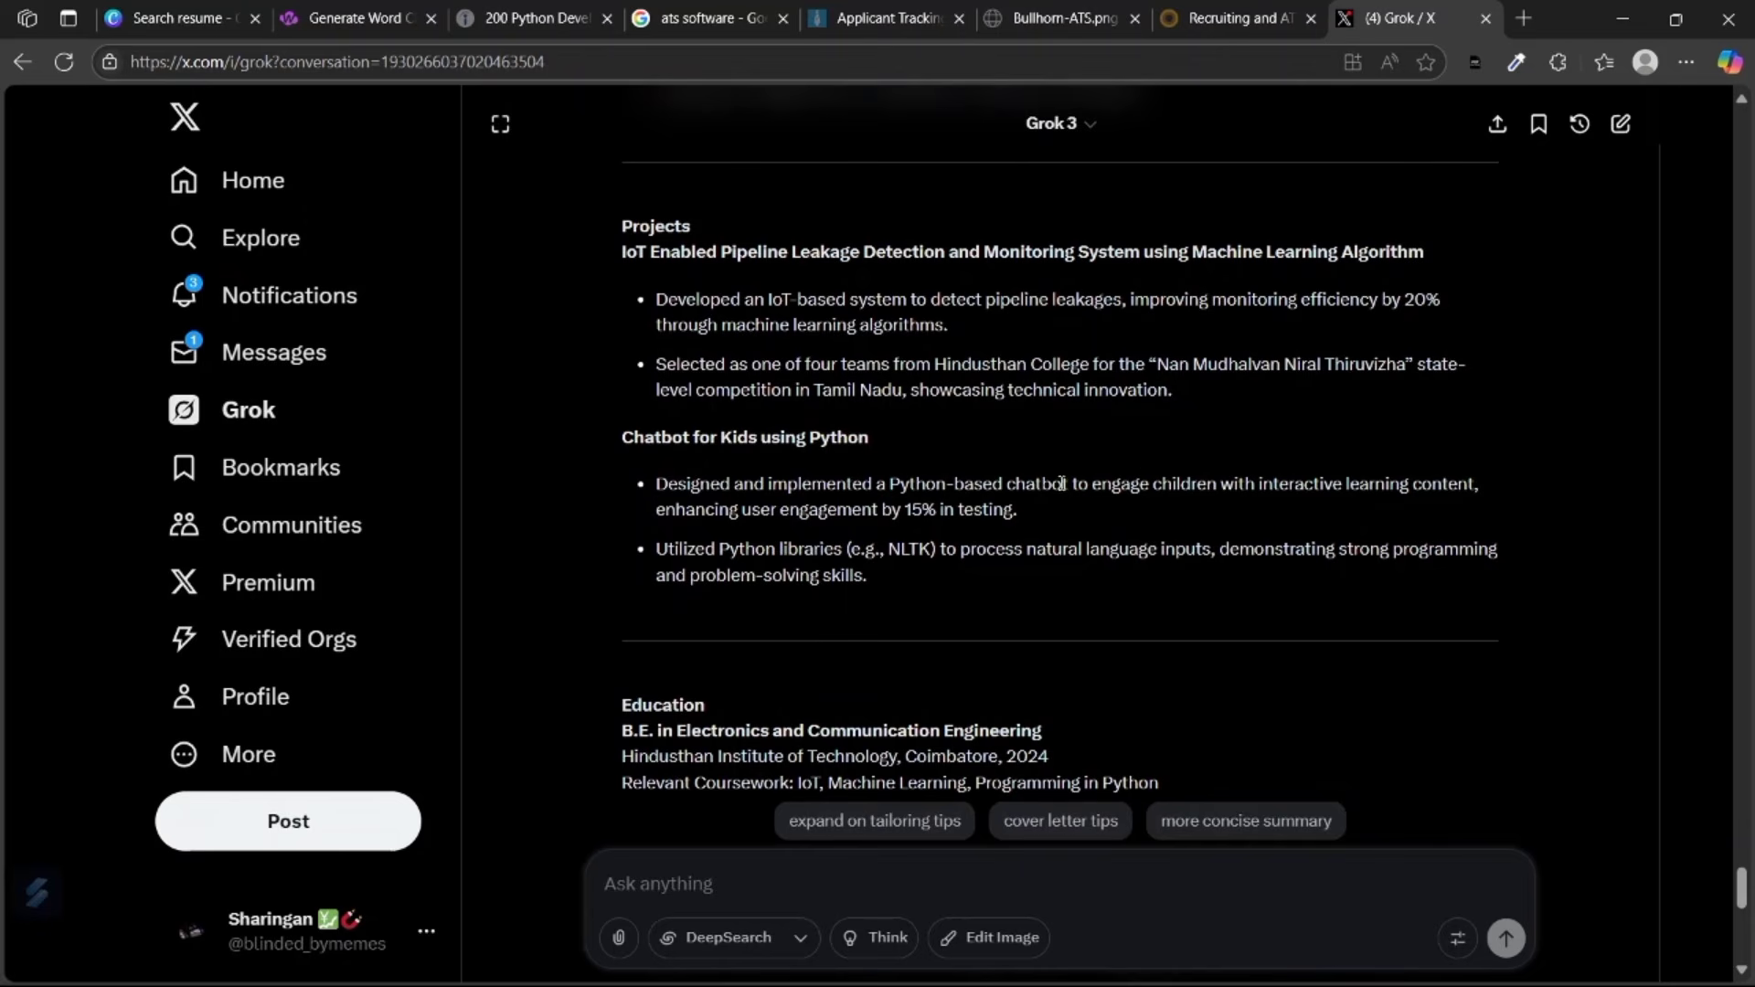
Highlight the chatbot bullet's wording and the IoT project title, and start the removal request with 'also come'.
drag(1093, 484, 1423, 484)
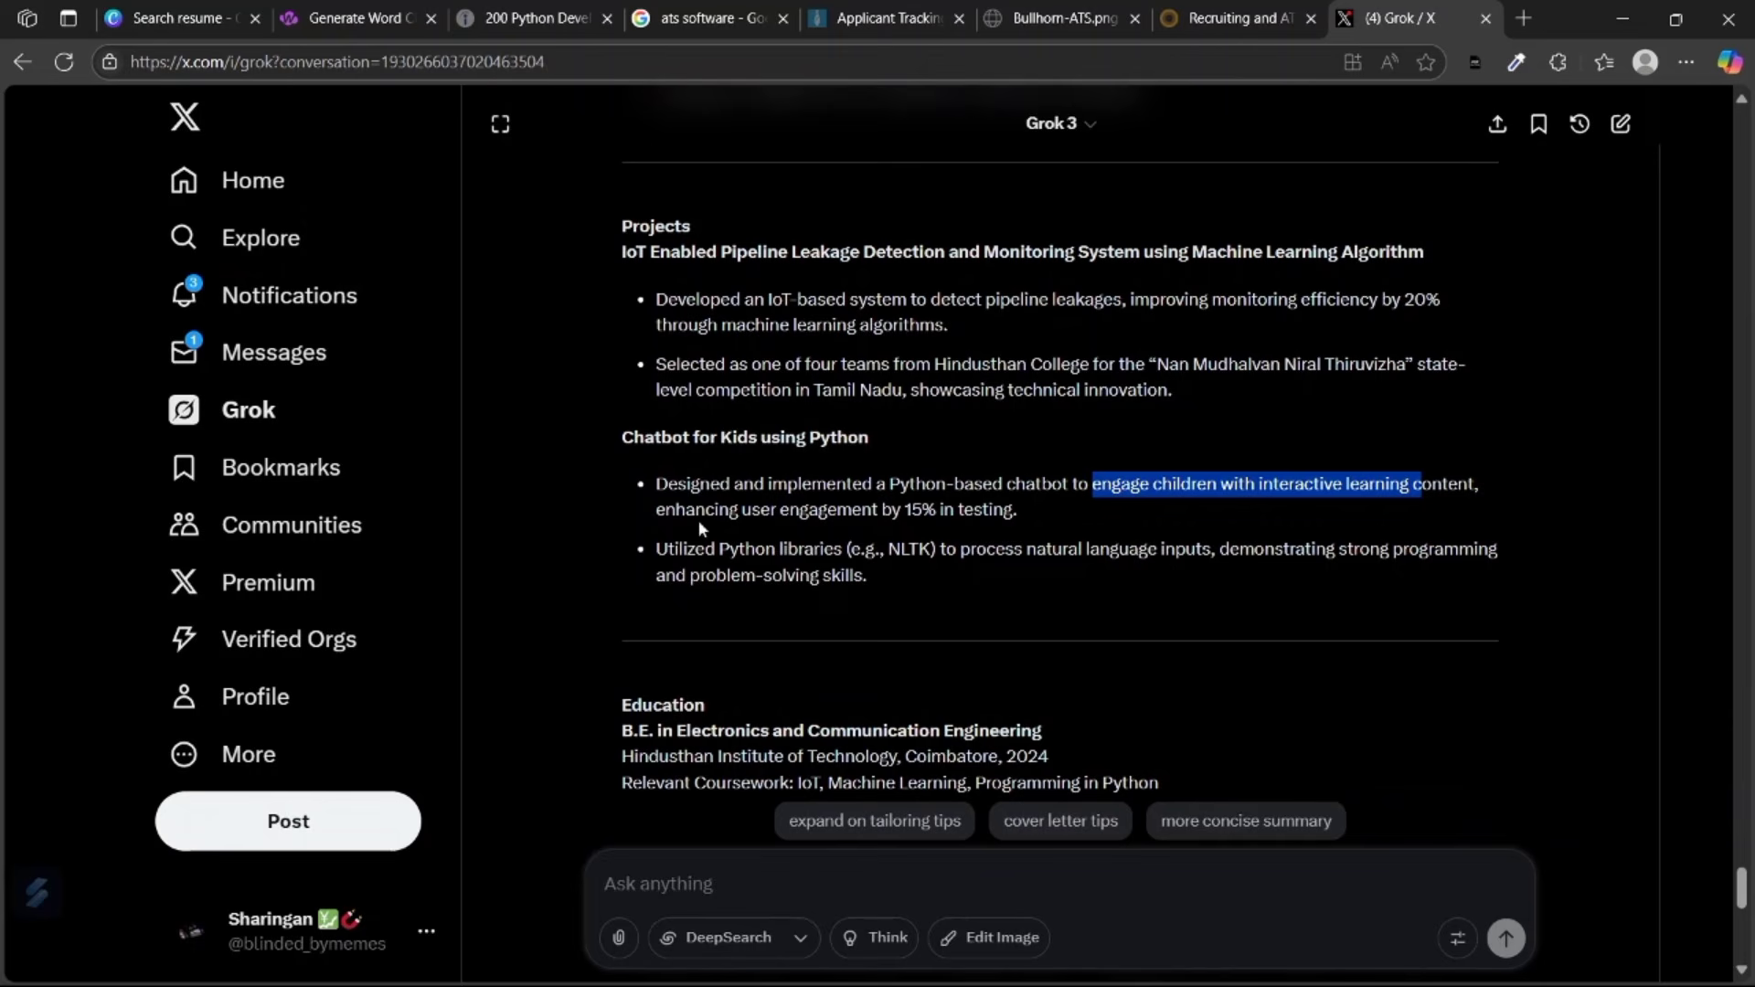
drag(936, 512, 786, 515)
click(1063, 491)
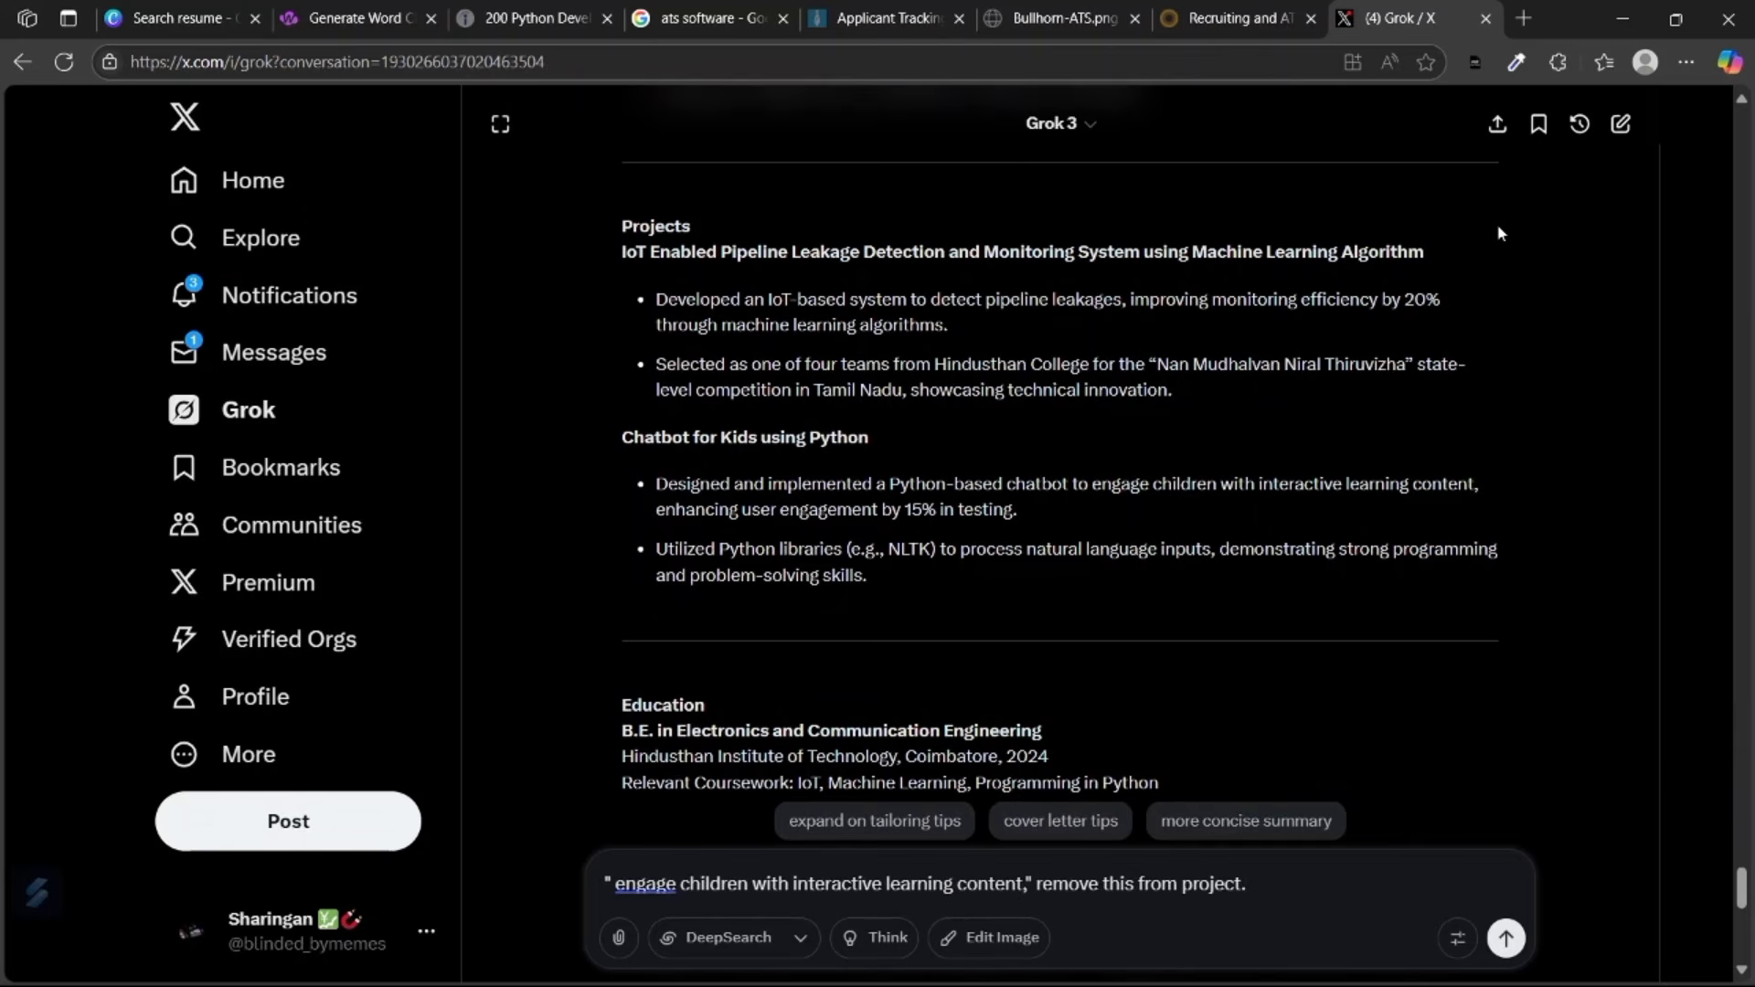
drag(1413, 252, 617, 259)
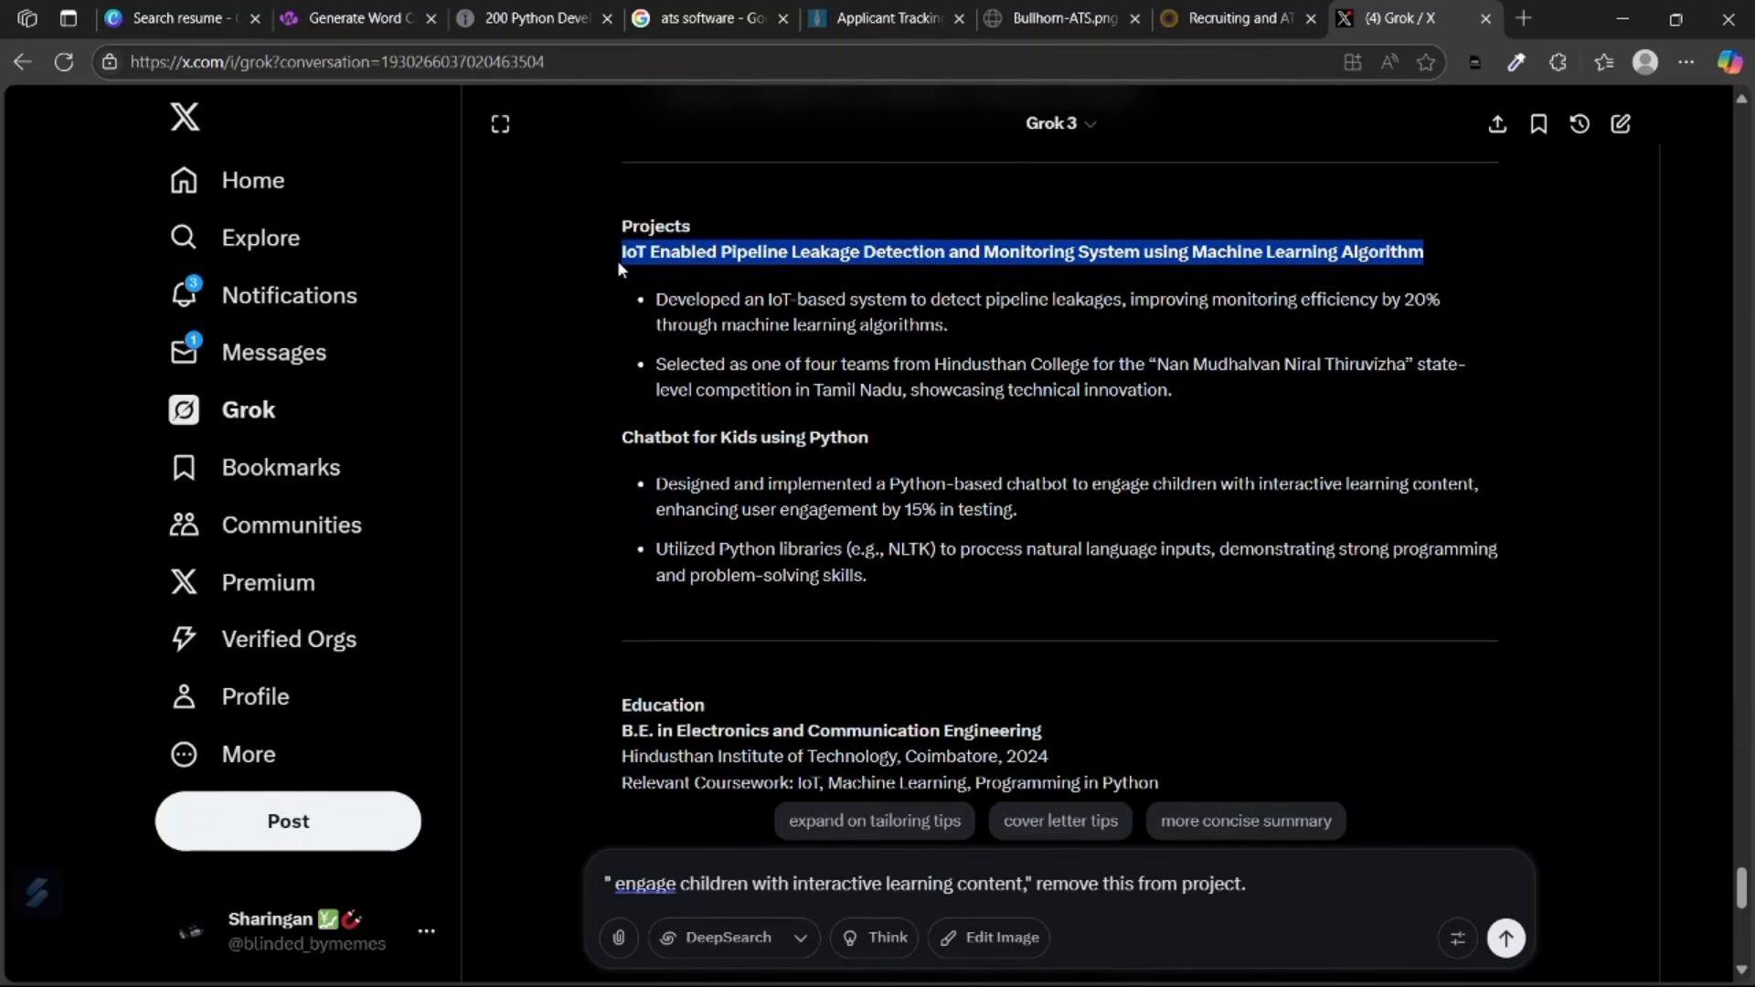
click(1293, 885)
text(also I)
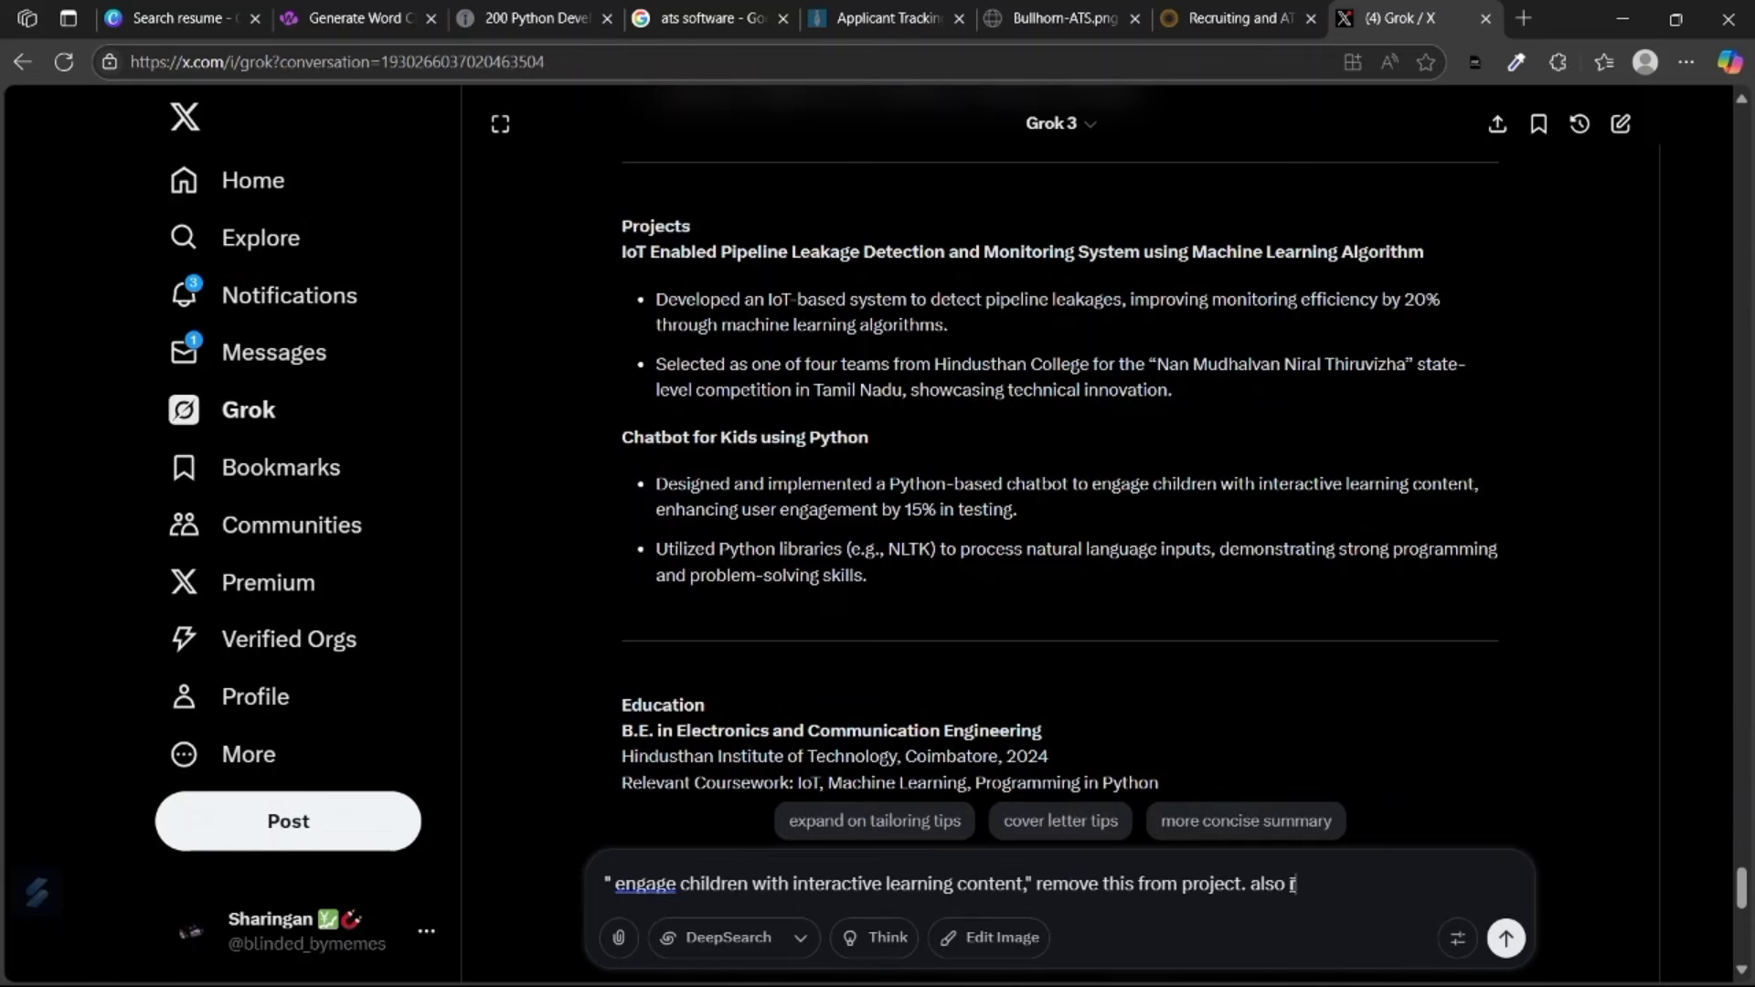
text(come)
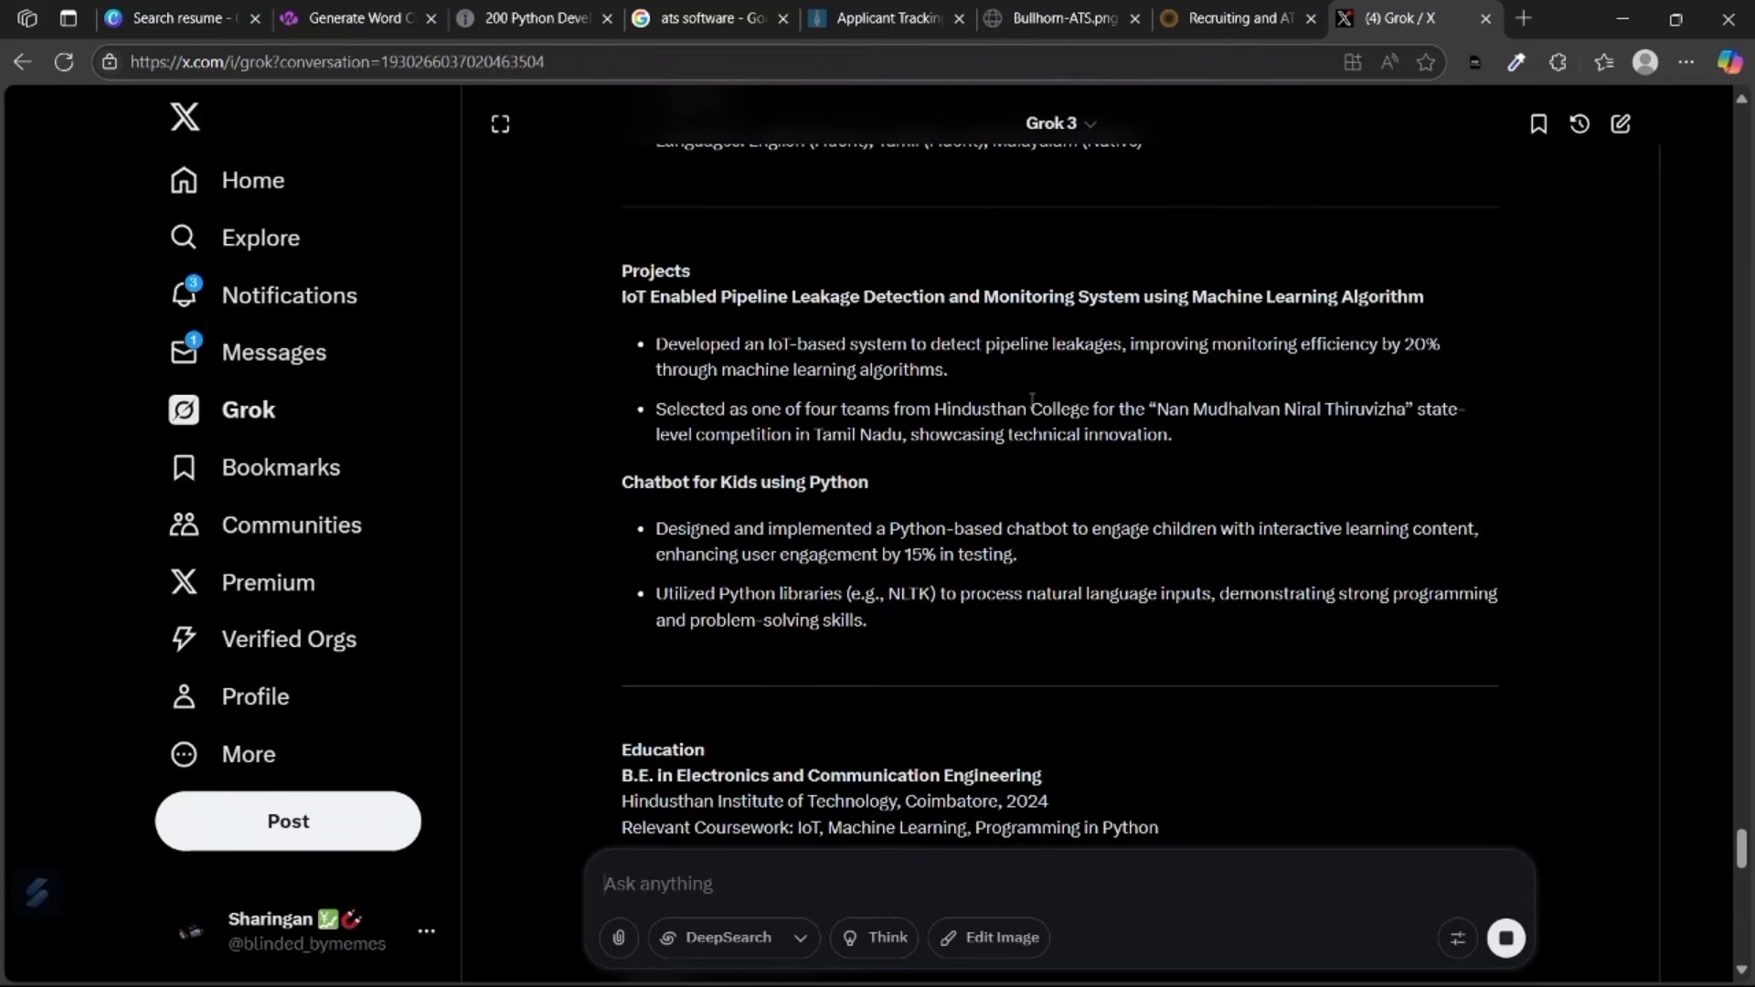
Review the reply, marking the chatbot description and the IoT Pipeline project heading.
scroll(870, 403, up, 2)
scroll(870, 411, down, 2)
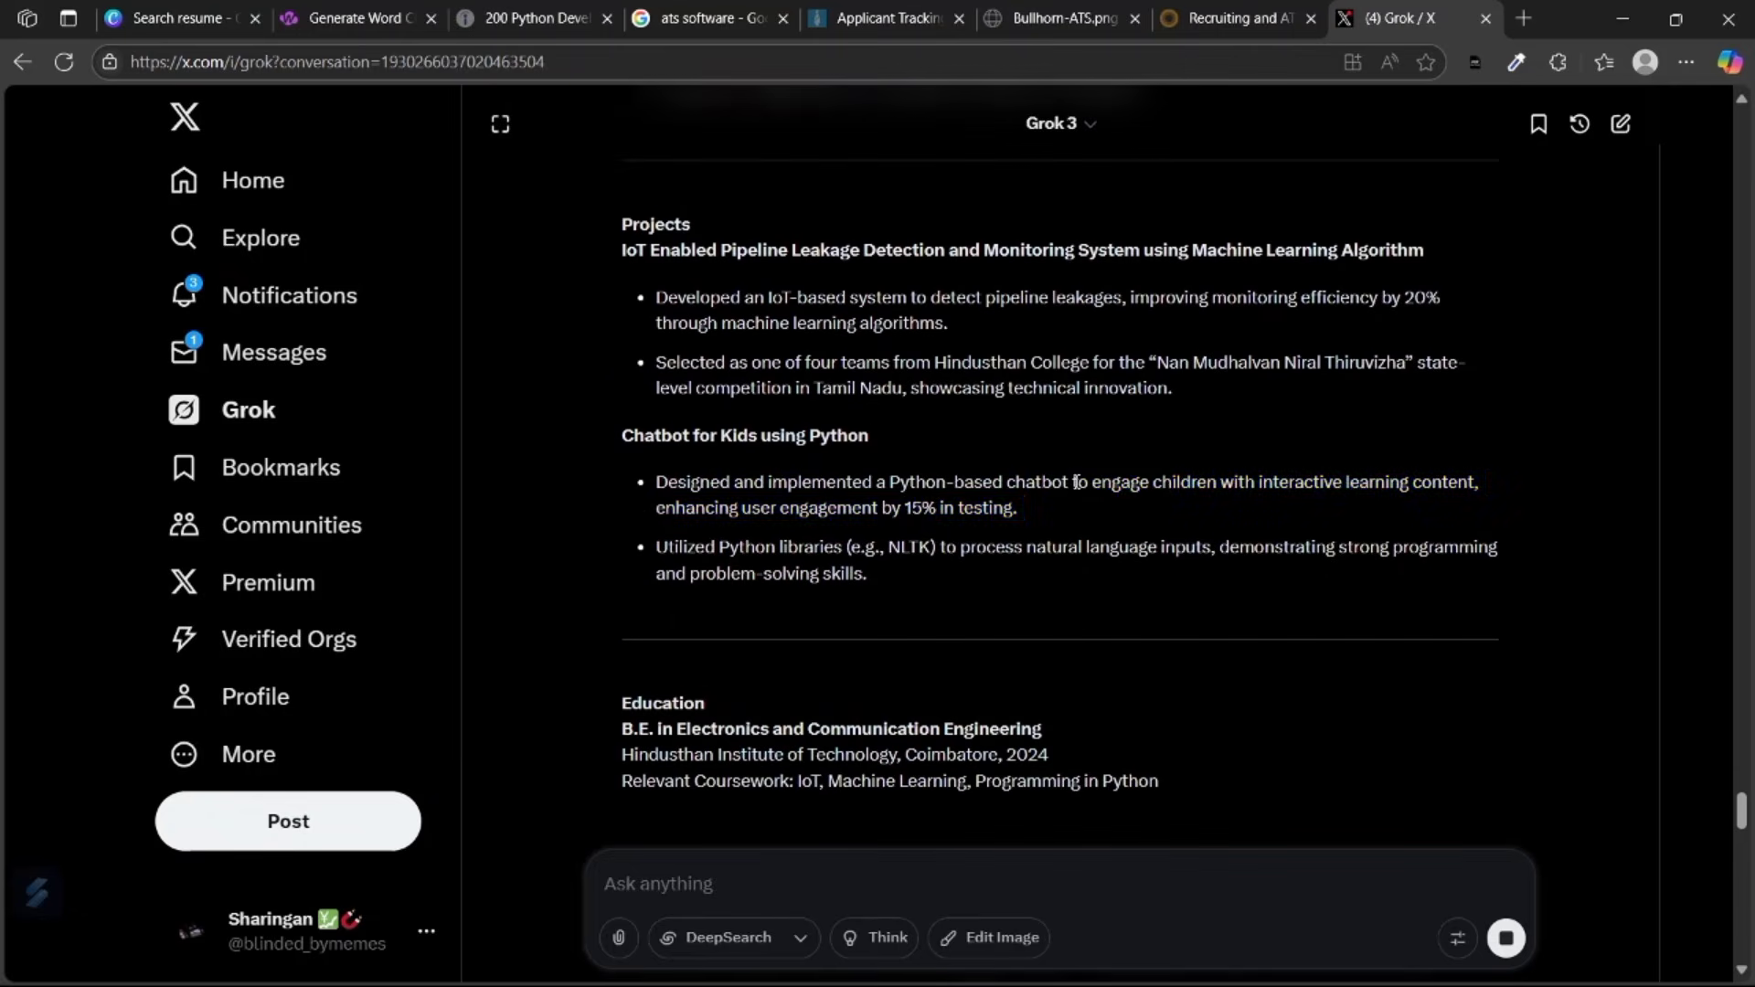
drag(1072, 482, 1476, 491)
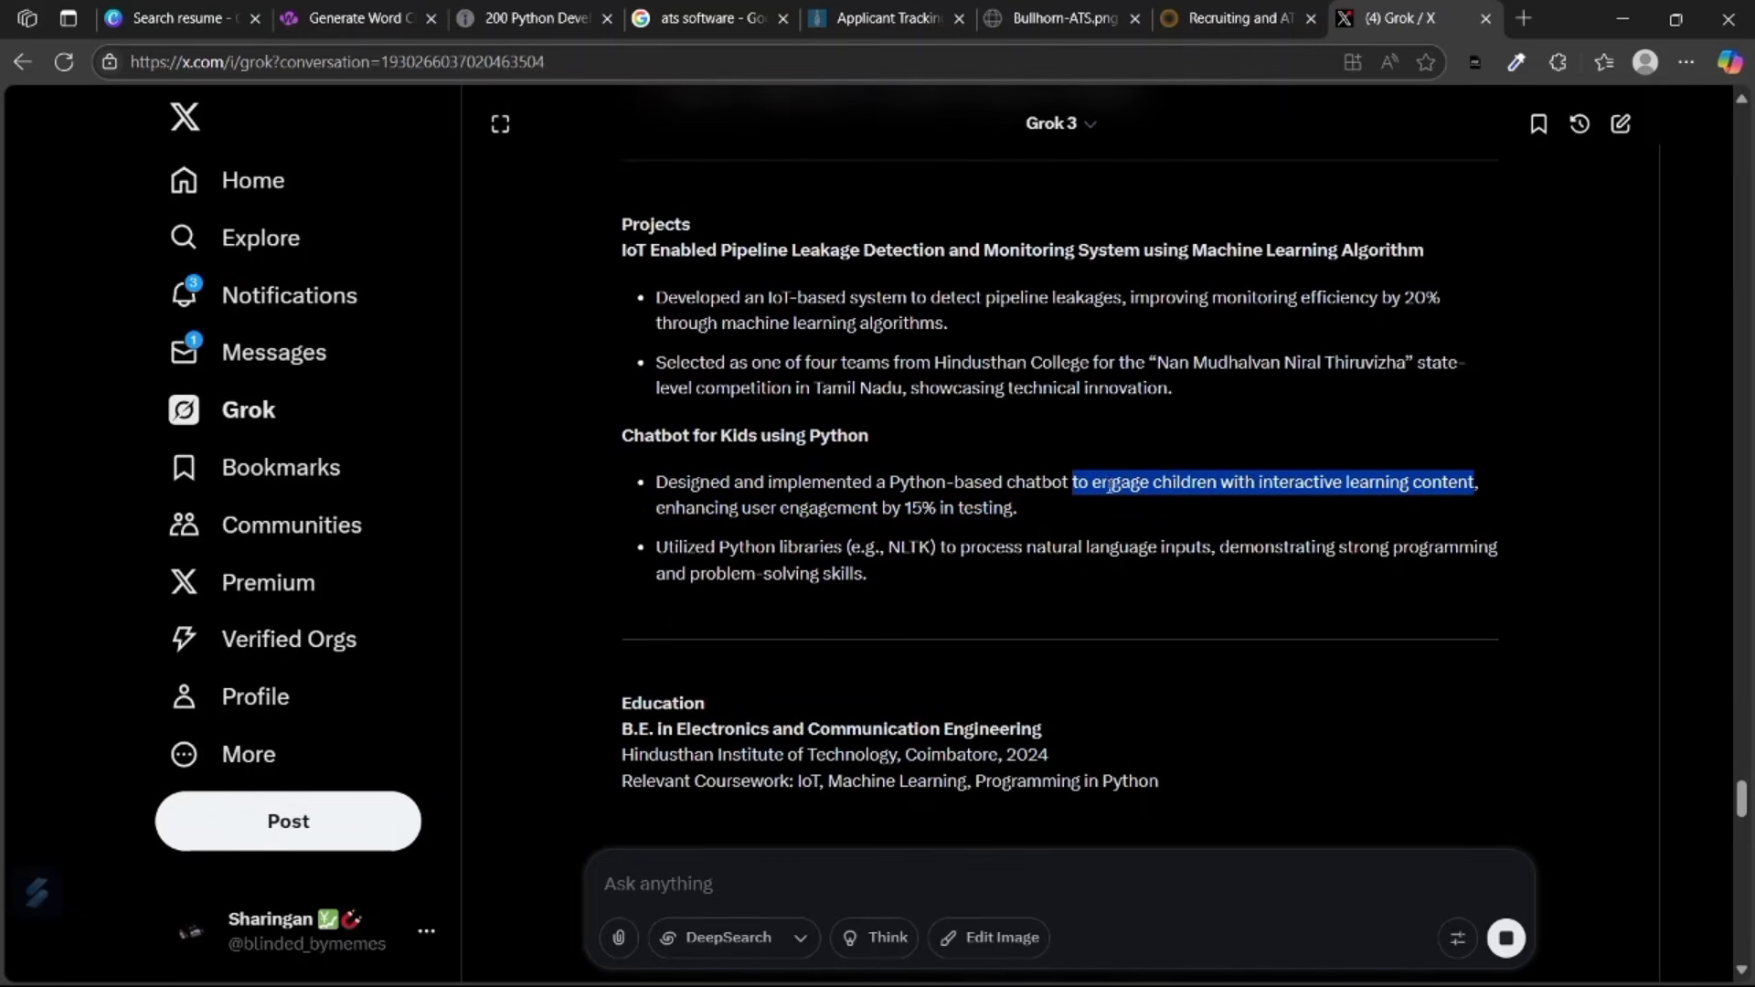
scroll(1364, 506, down, 1)
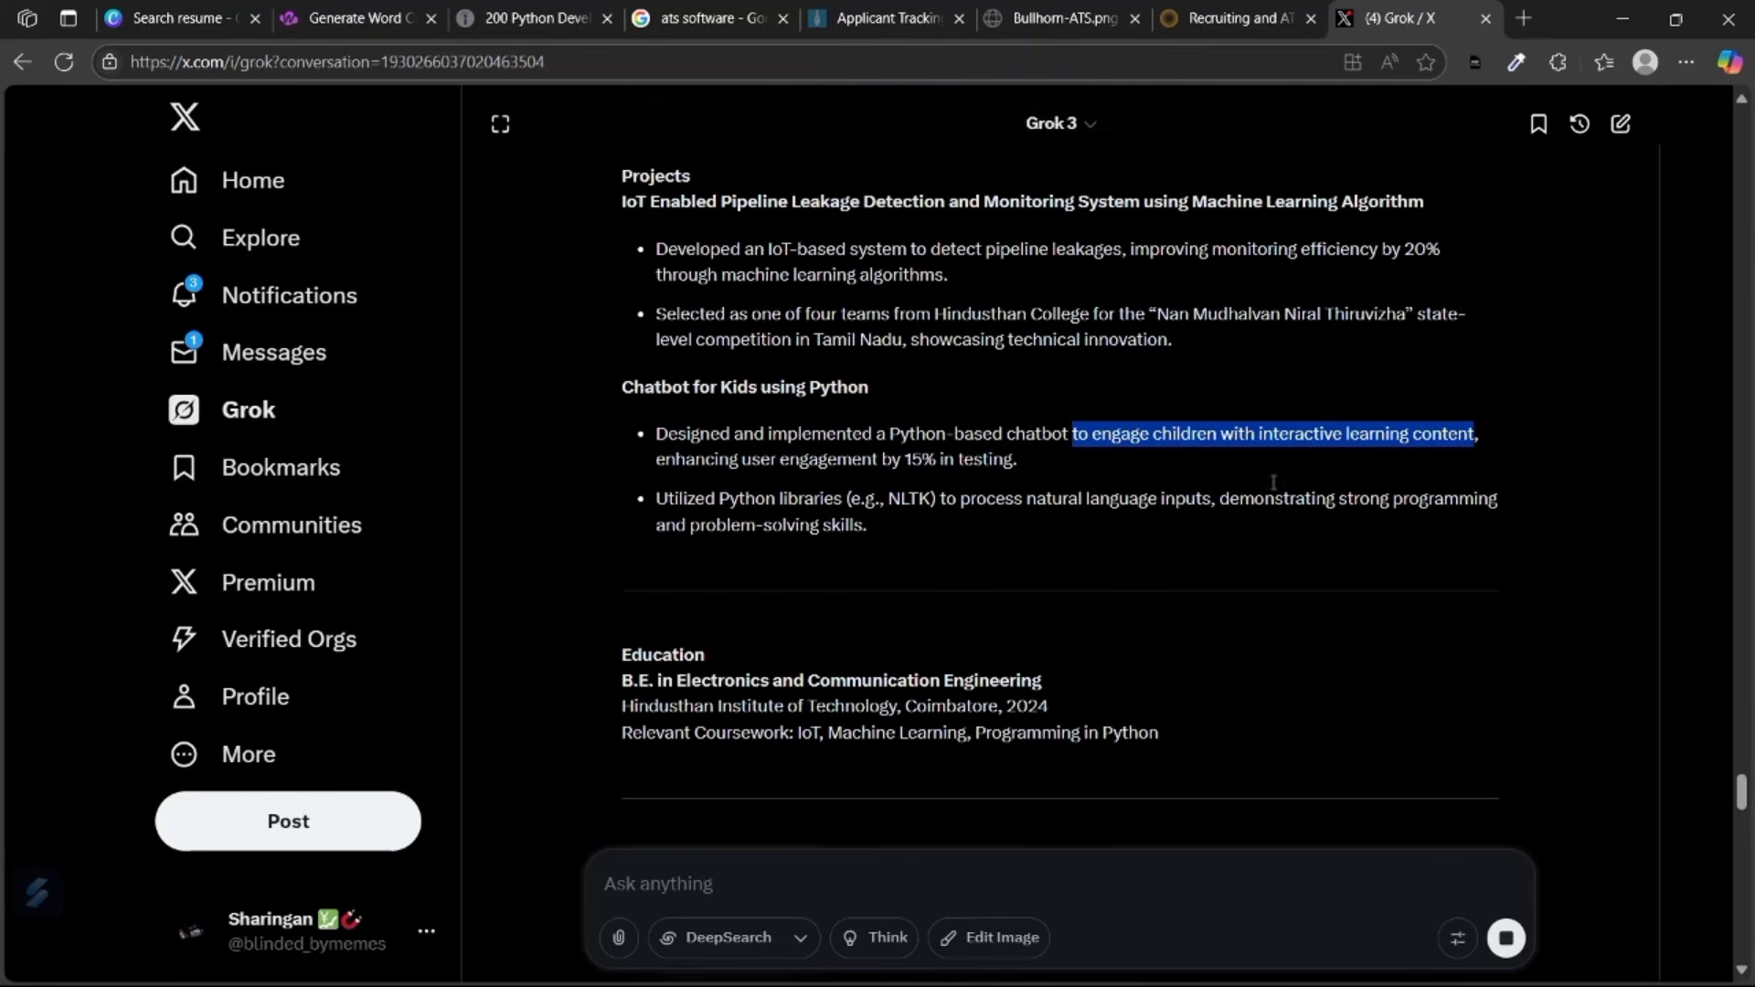
scroll(1273, 483, up, 2)
drag(623, 334, 1431, 340)
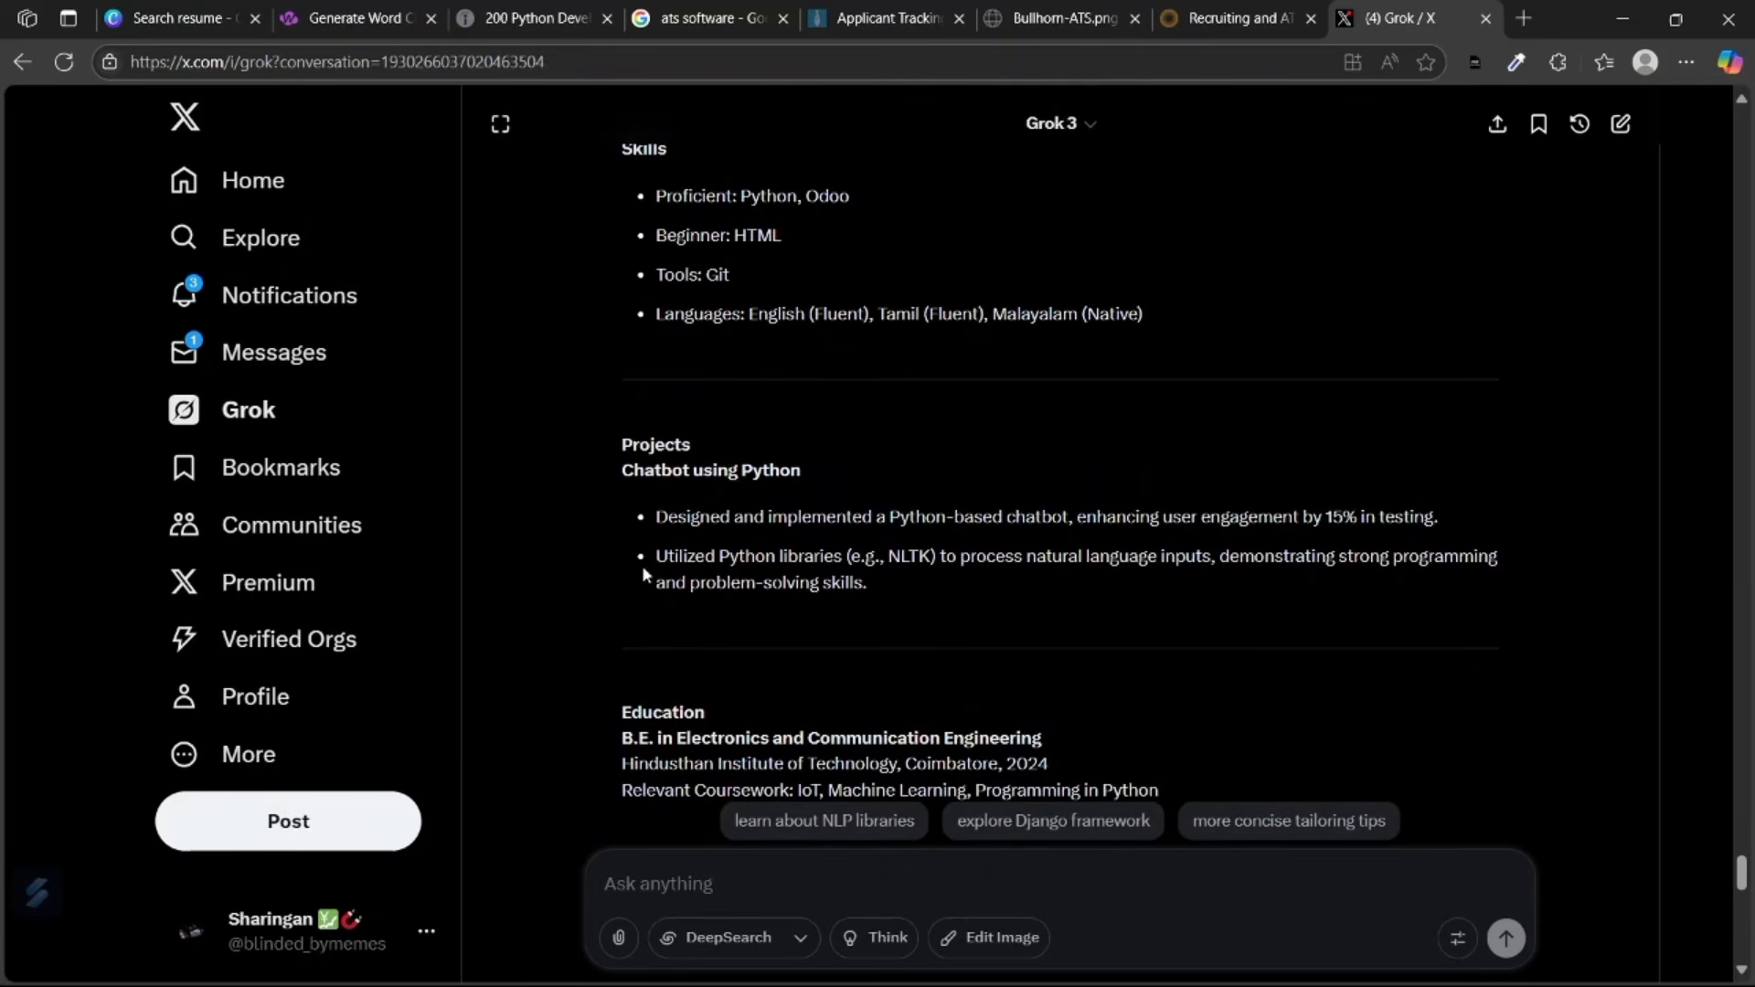
scroll(658, 513, up, 1)
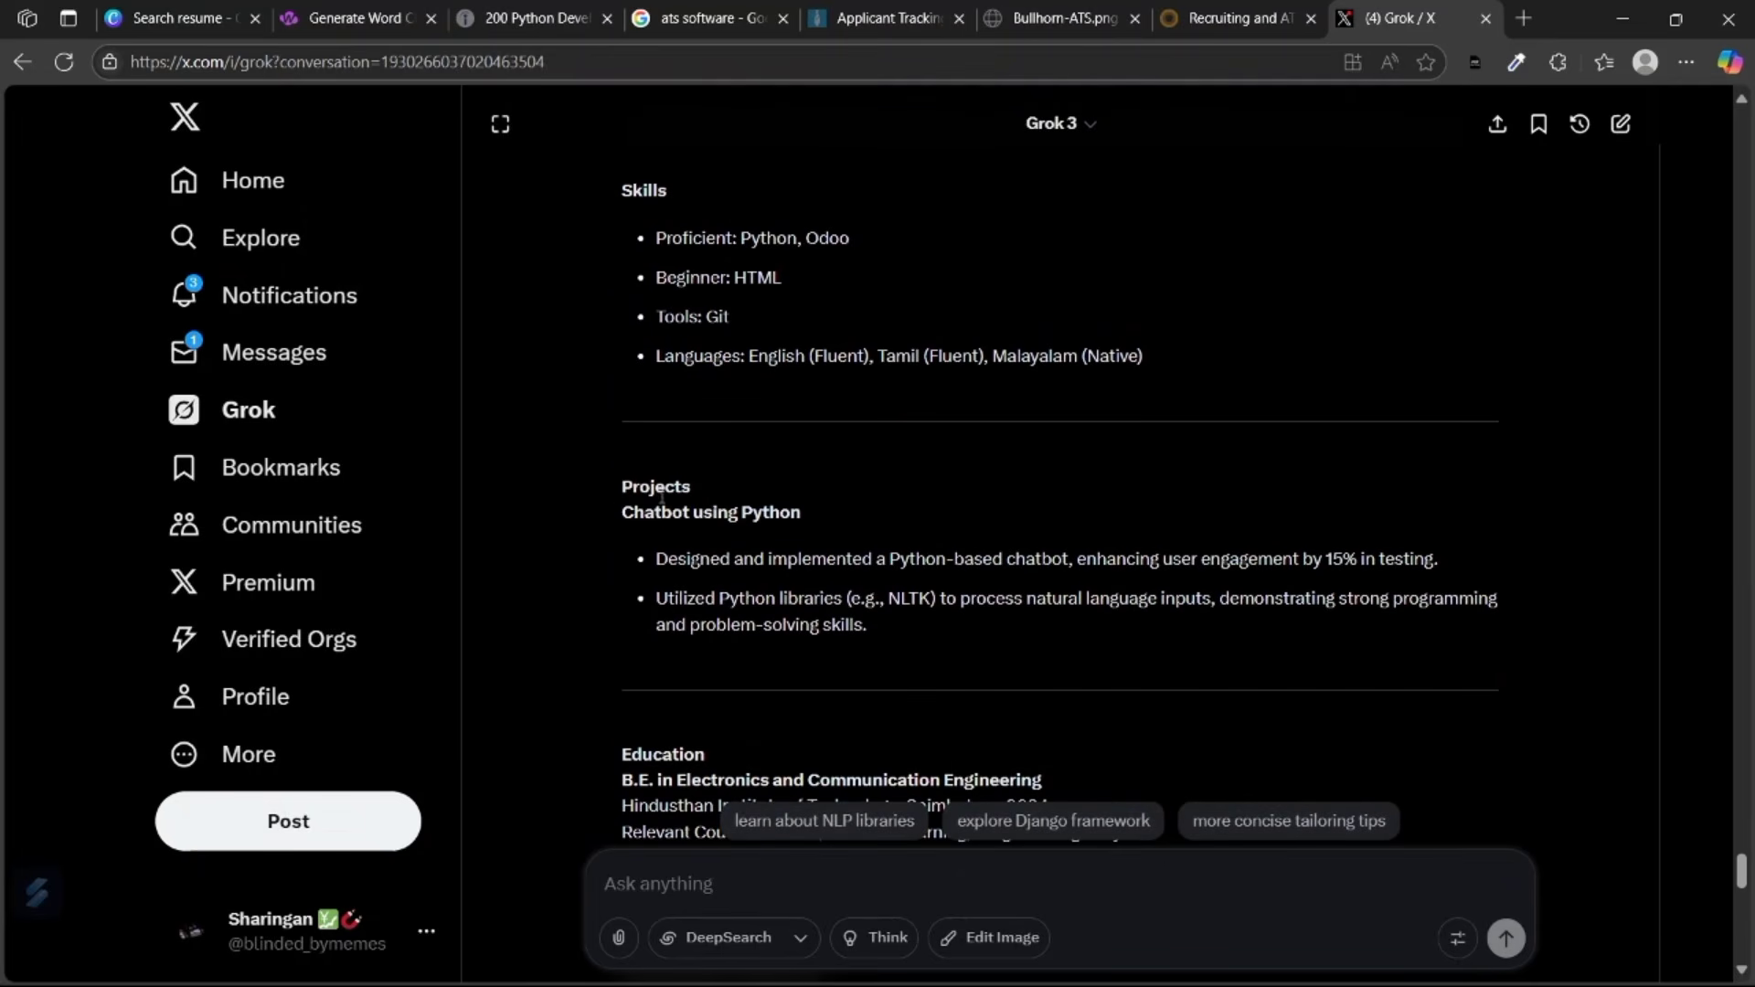
scroll(823, 553, down, 1)
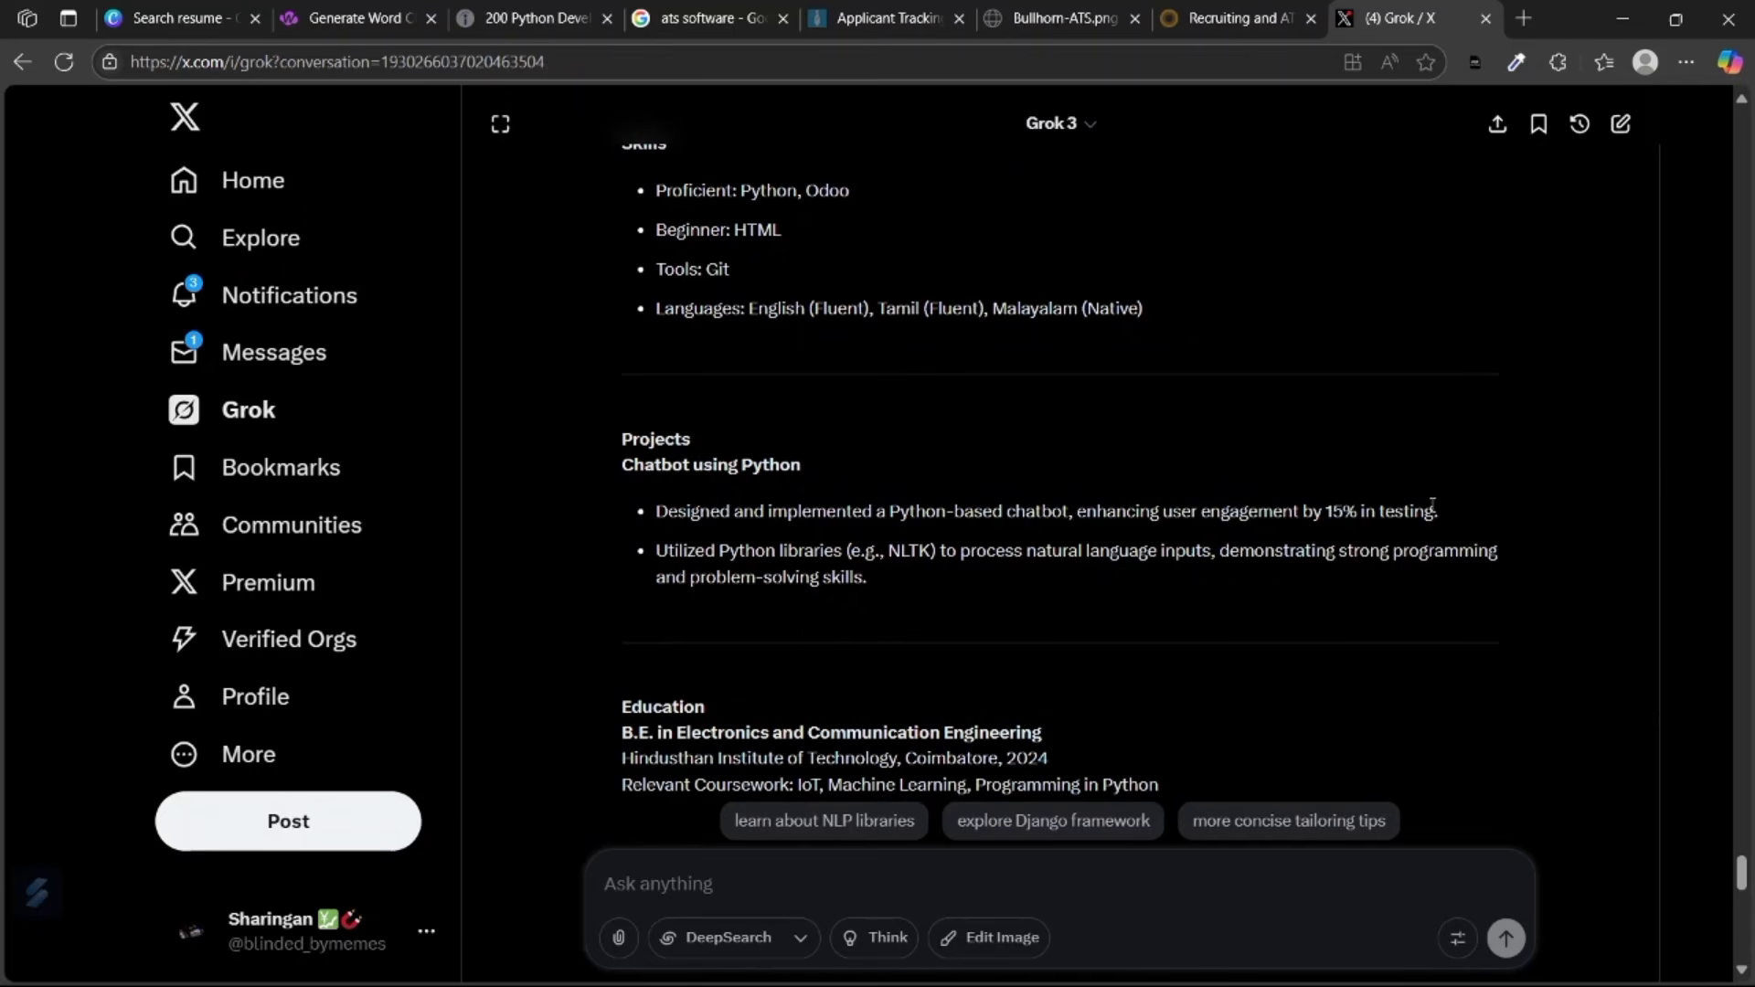
scroll(1258, 459, down, 1)
scroll(1058, 415, up, 5)
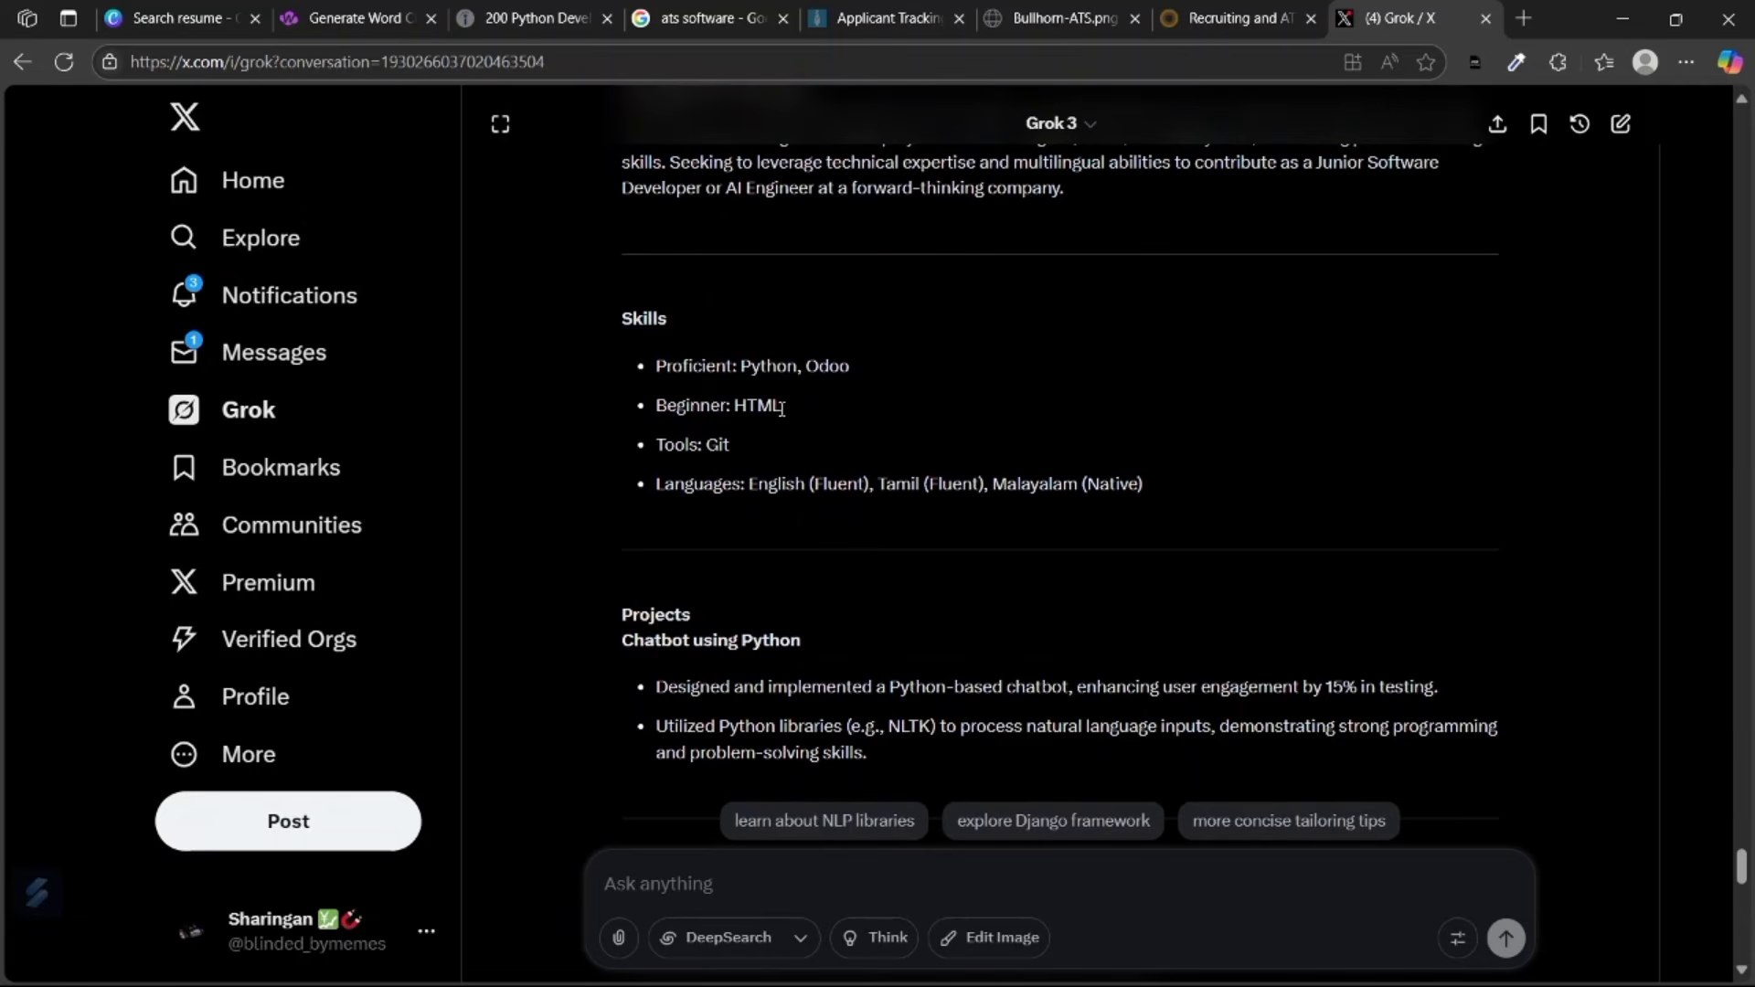
Check the generated Python, Odoo and HTML skills and the Git entry under Tools.
drag(782, 406, 739, 369)
click(727, 413)
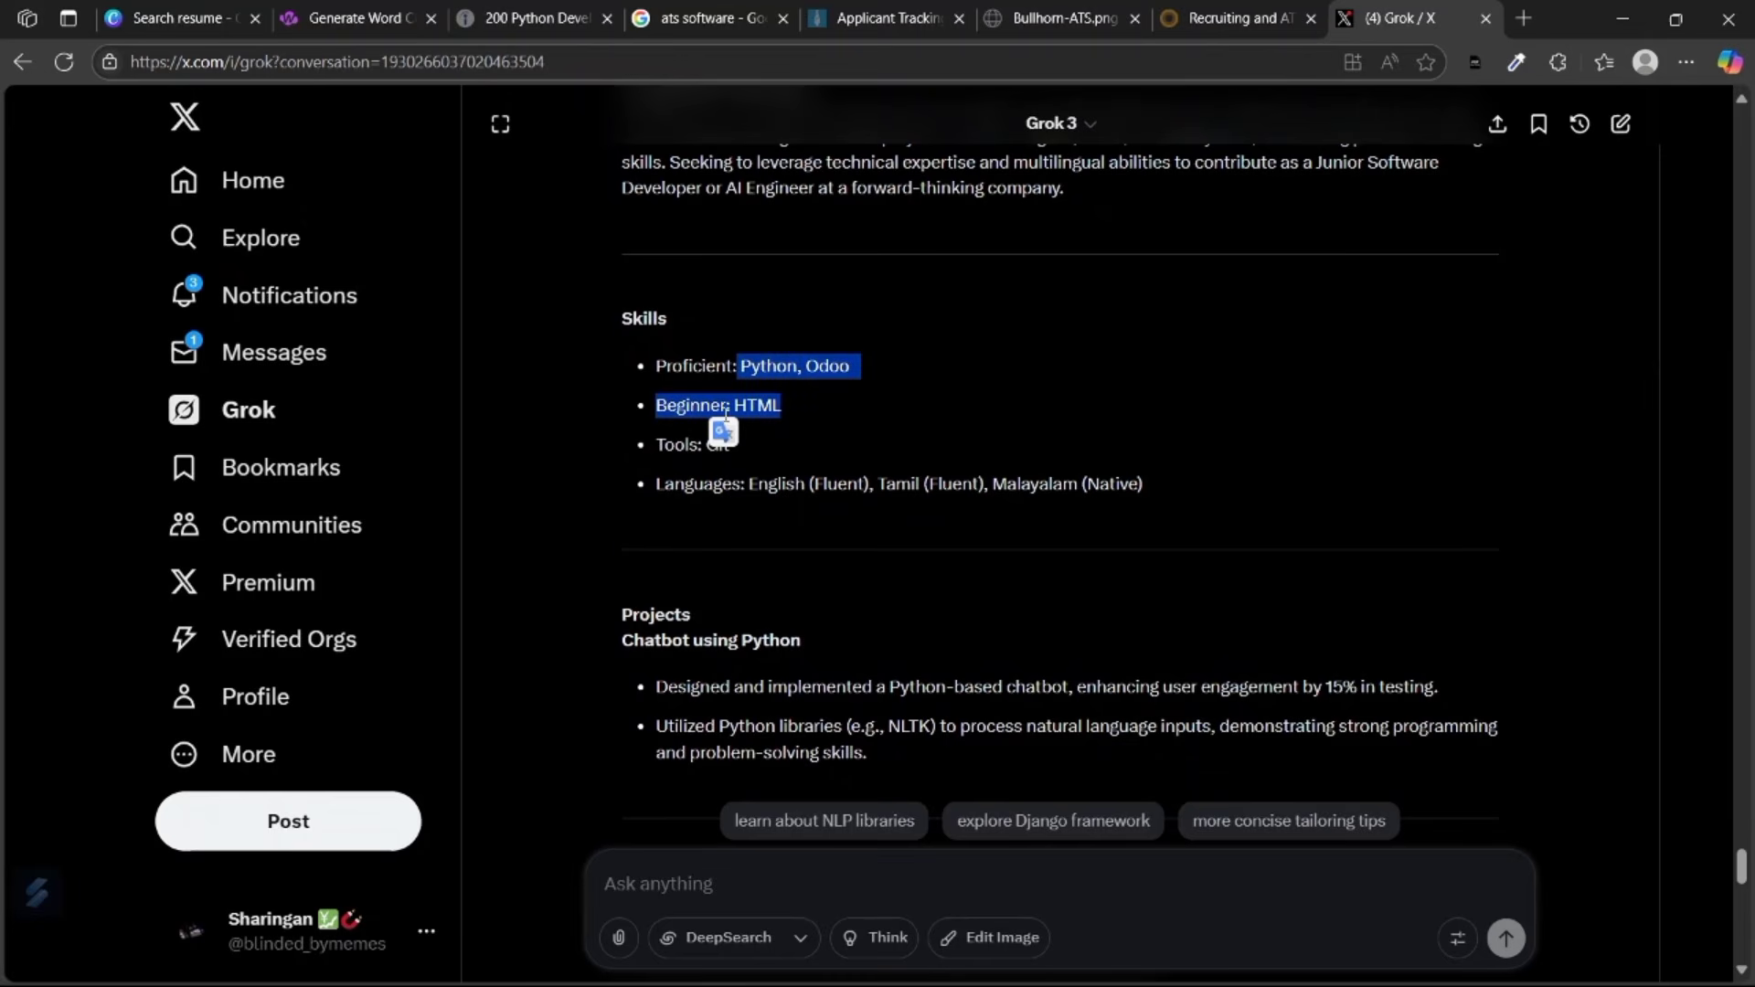
click(891, 413)
scroll(822, 439, down, 1)
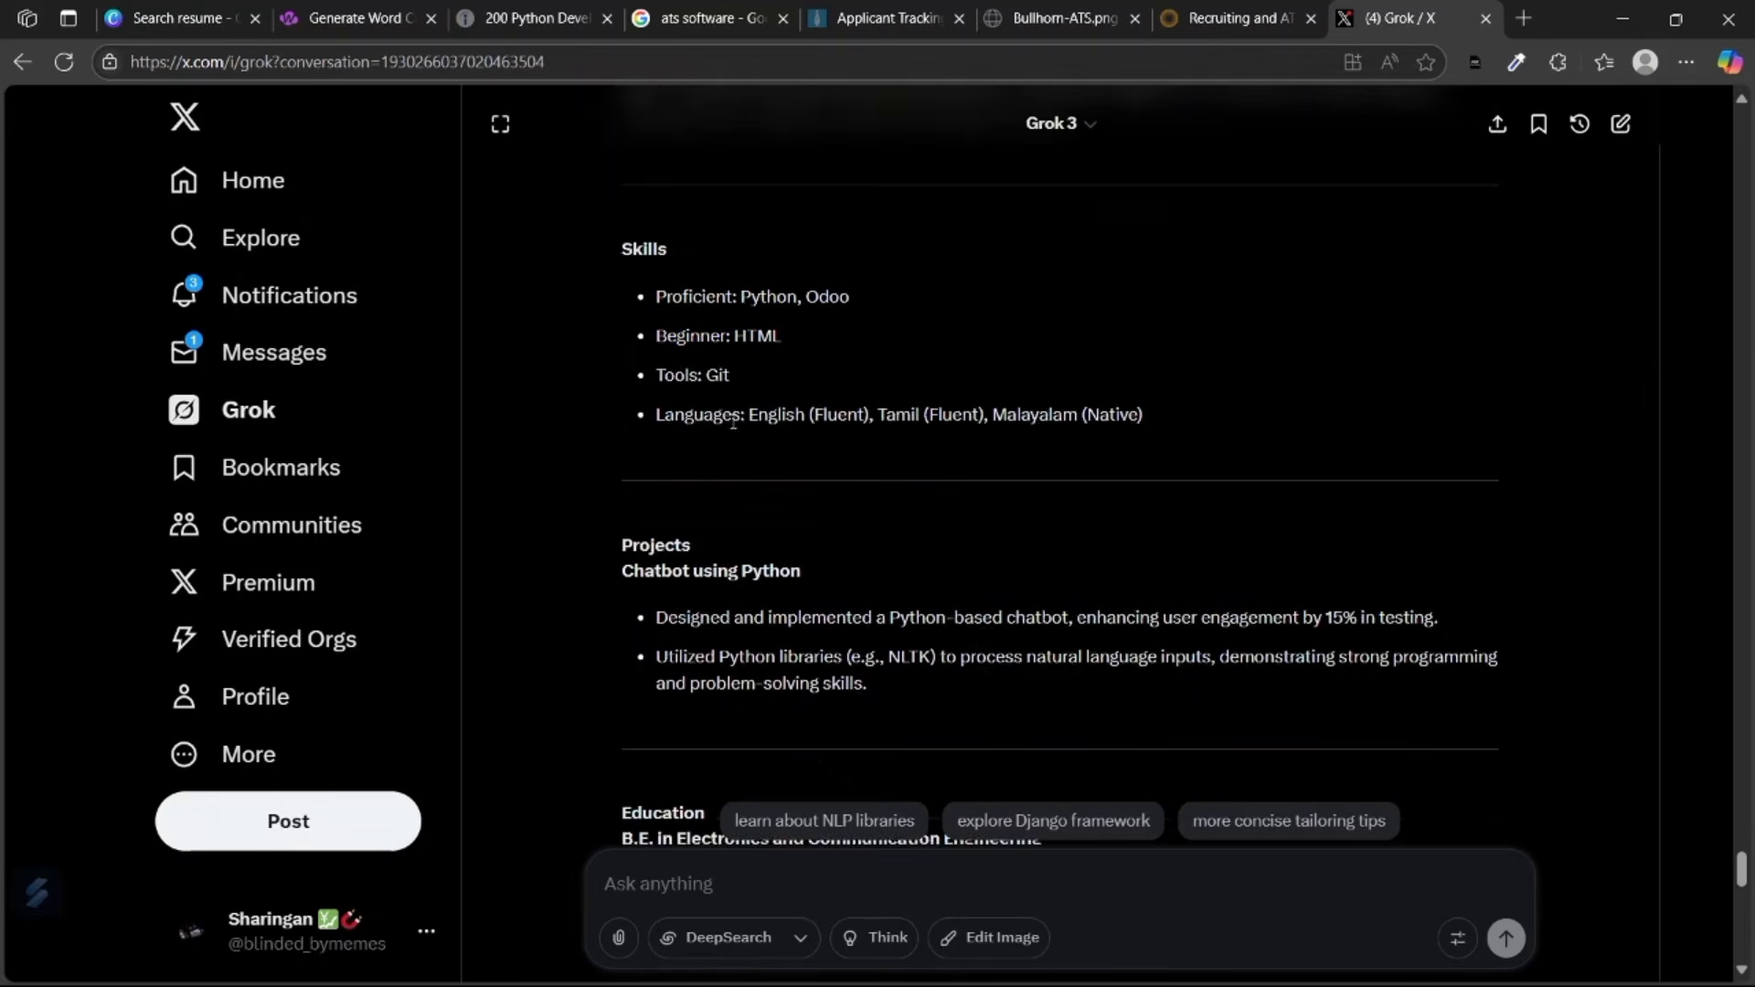
scroll(682, 356, down, 1)
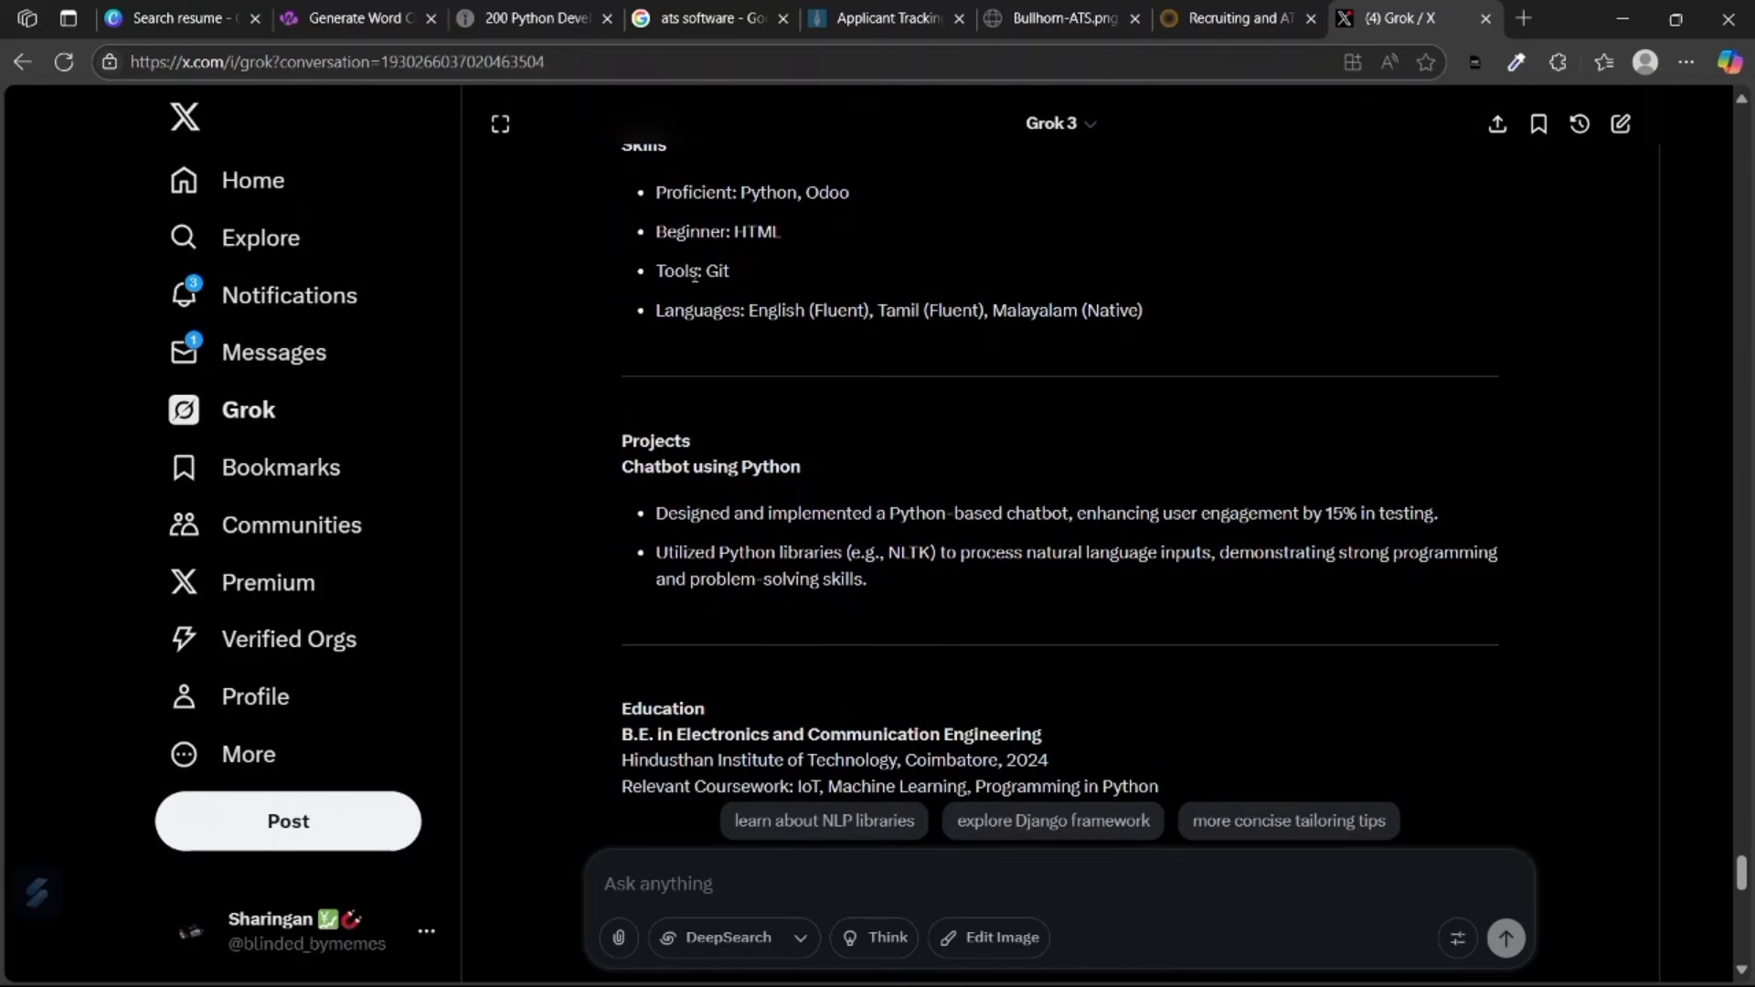
drag(734, 270, 691, 271)
click(774, 290)
double_click(725, 273)
scroll(919, 304, down, 2)
scroll(859, 266, up, 1)
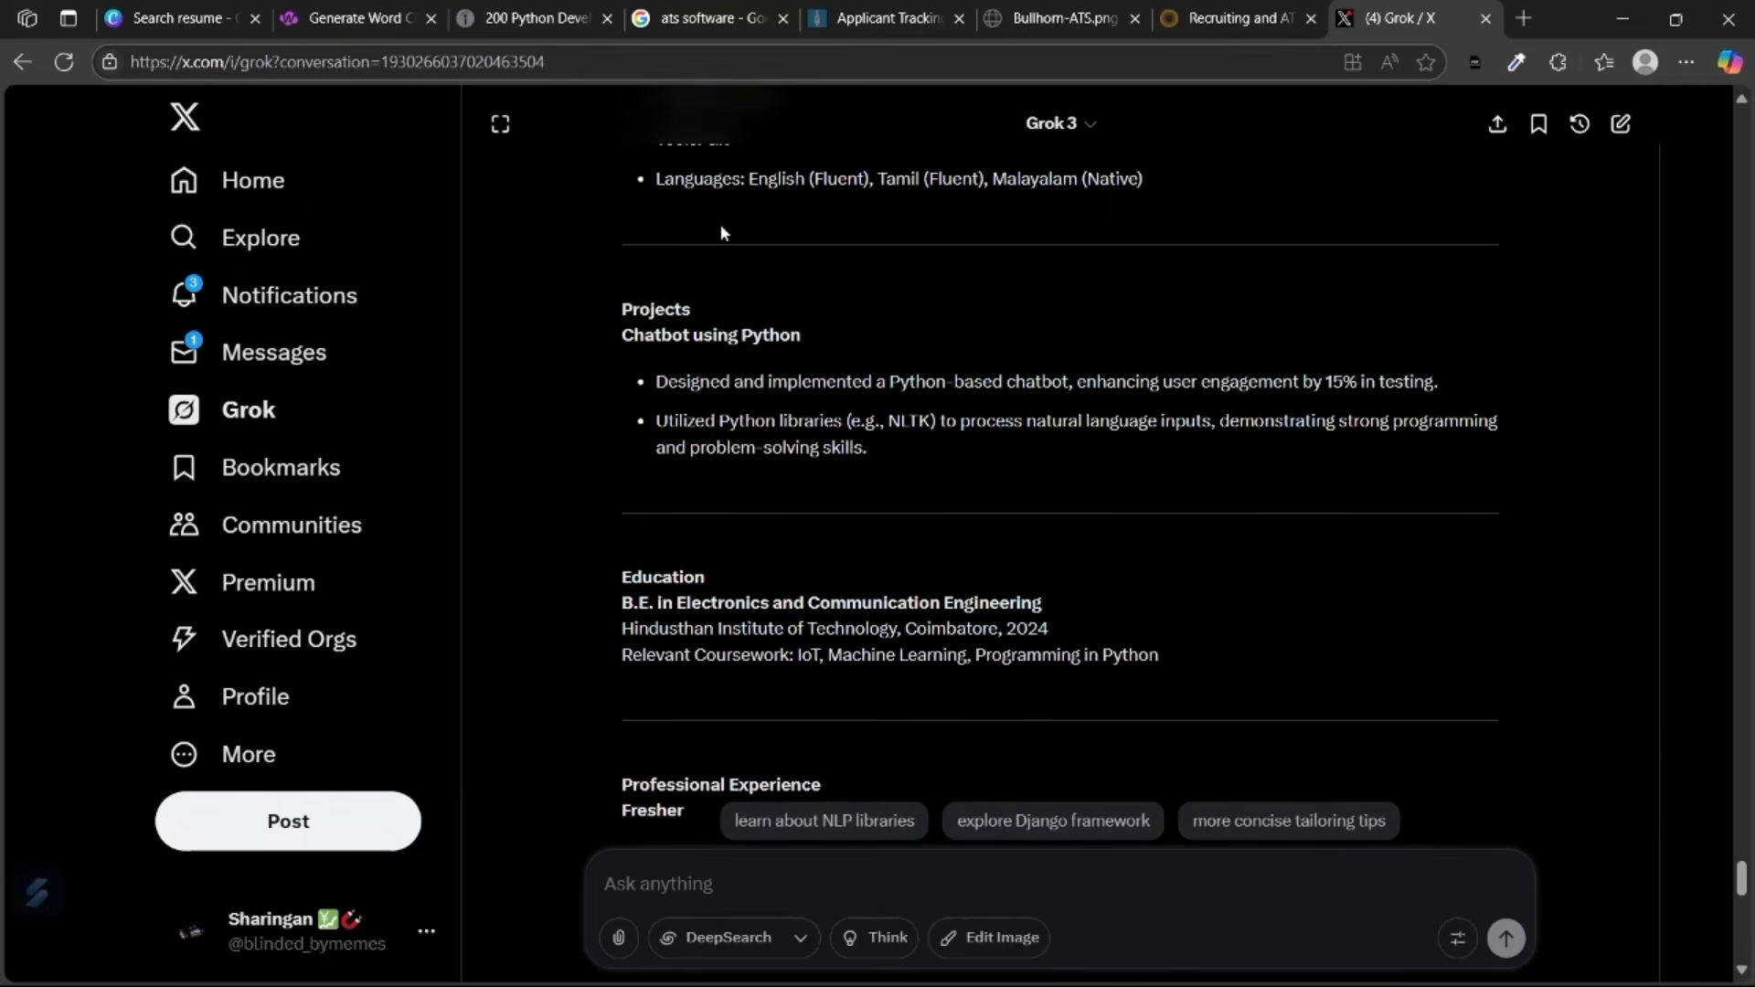
scroll(718, 228, up, 1)
scroll(695, 247, down, 3)
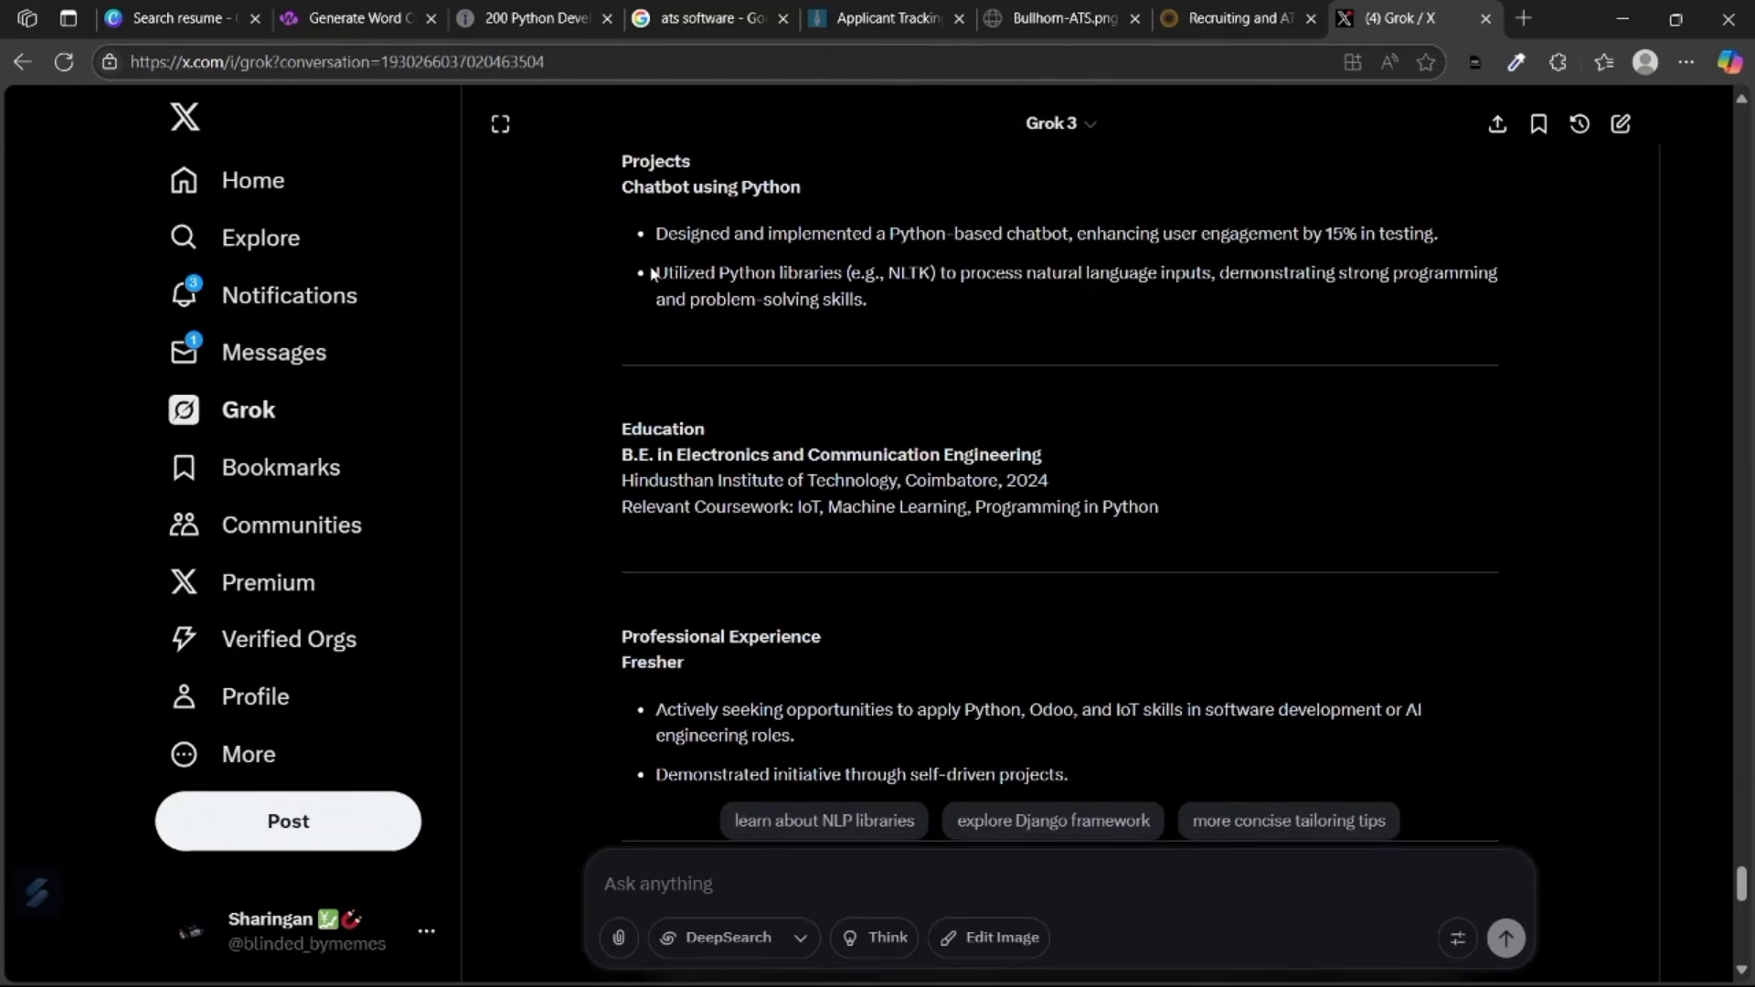
scroll(652, 274, down, 2)
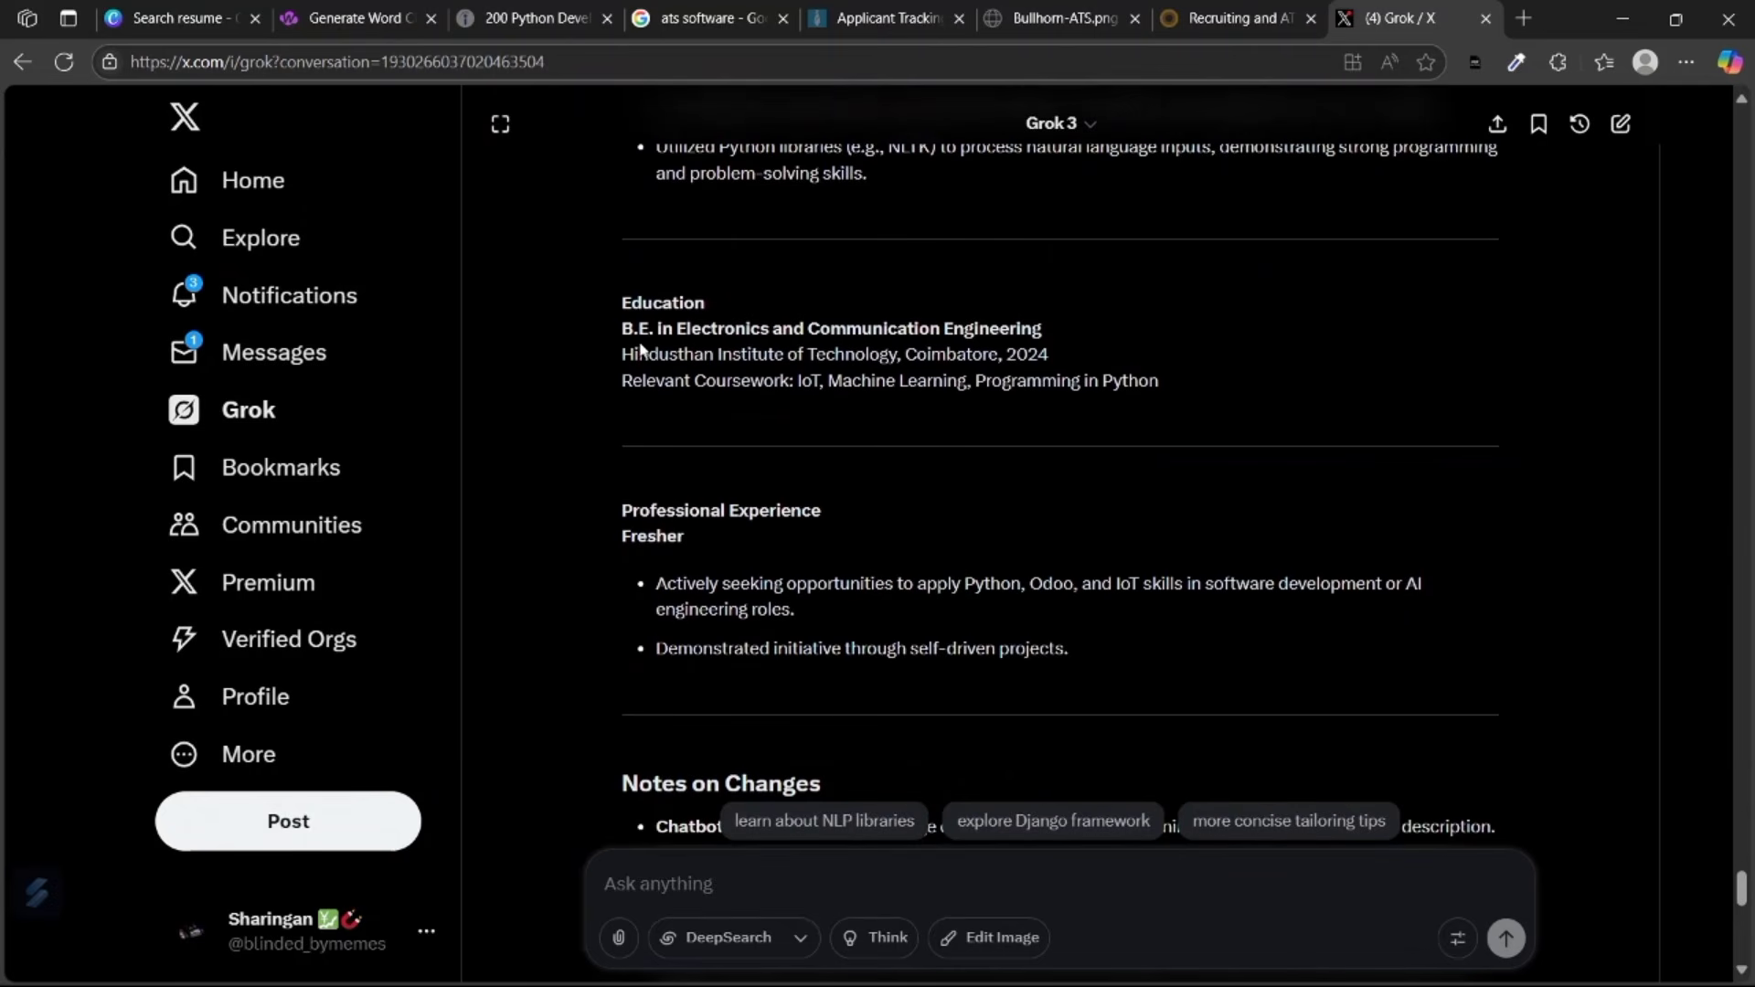
scroll(757, 345, up, 5)
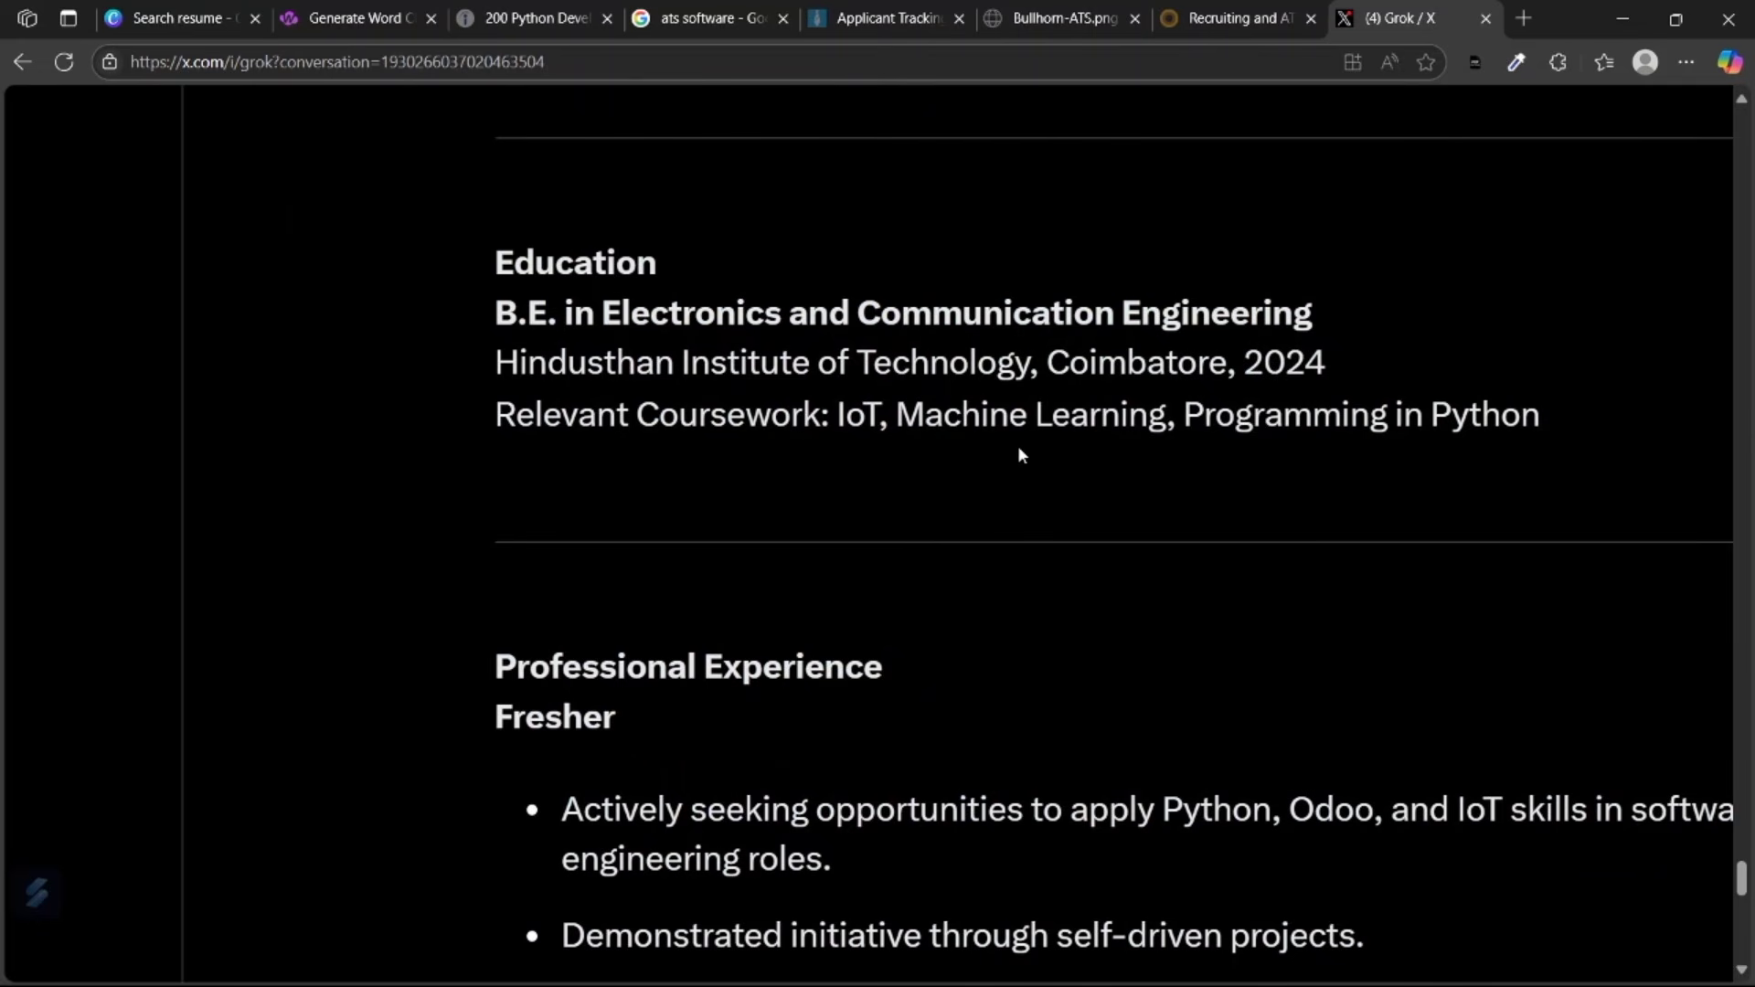
scroll(1018, 455, up, 1)
scroll(1022, 450, right, 3)
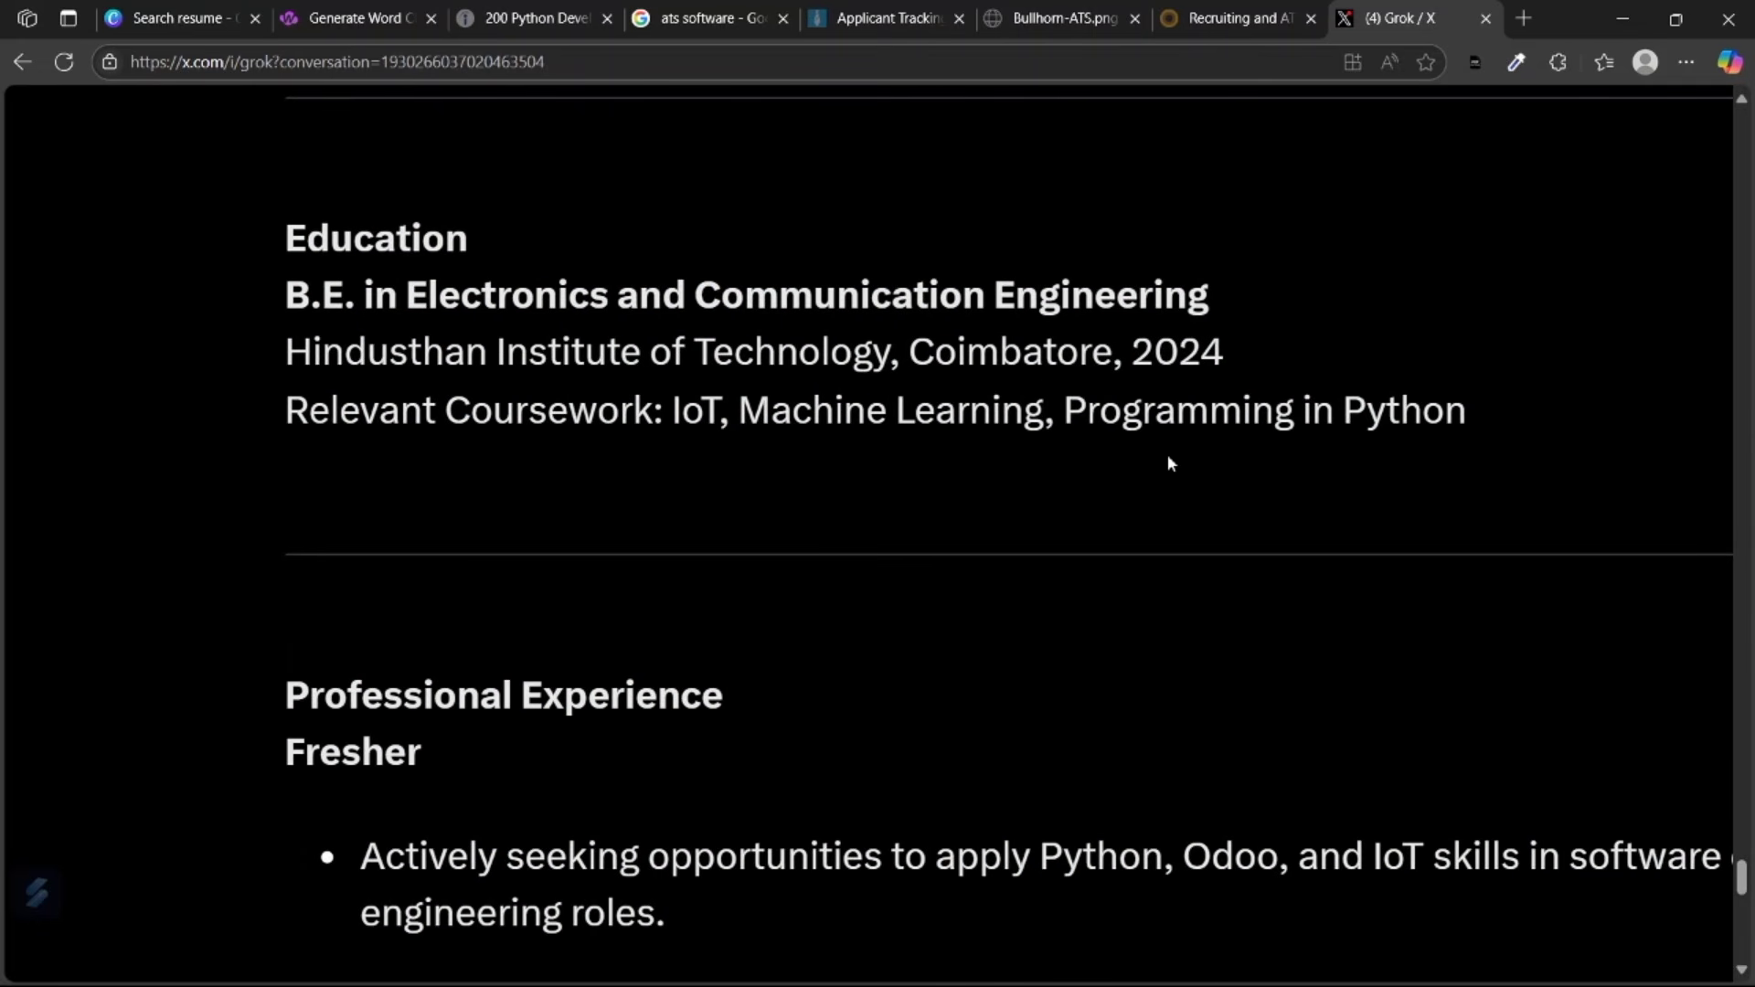
scroll(1169, 459, down, 5)
scroll(1167, 453, down, 2)
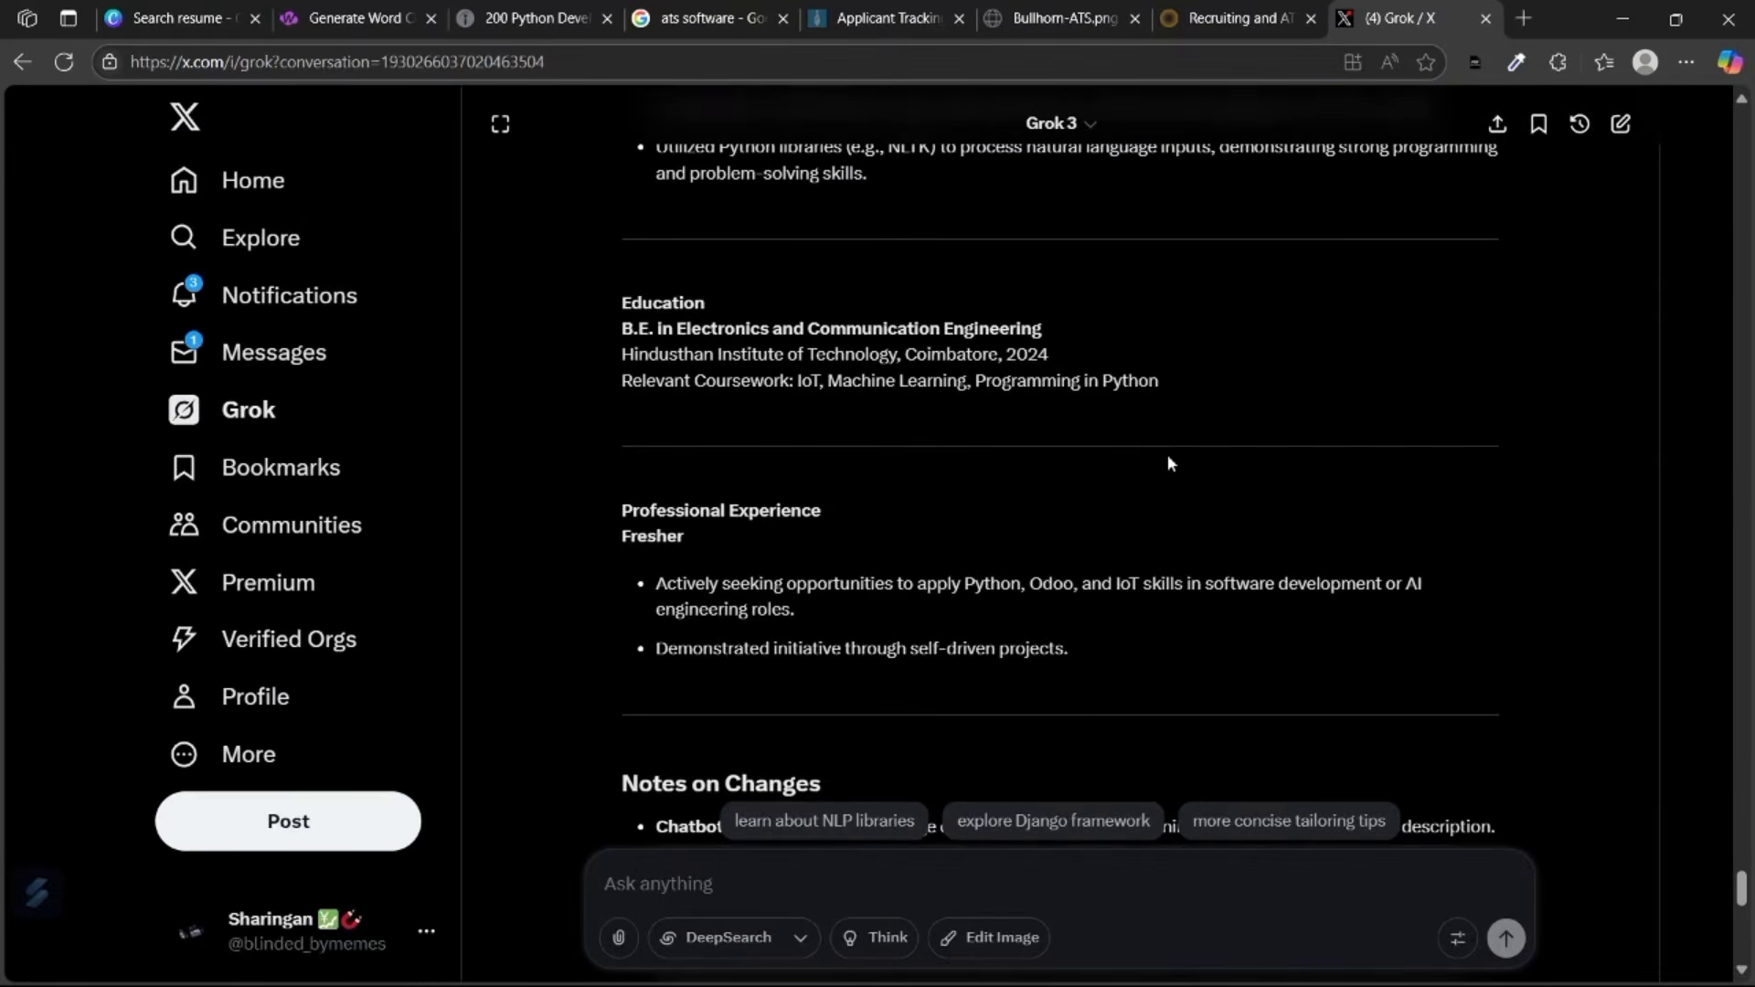
scroll(1121, 414, up, 5)
scroll(1121, 414, down, 3)
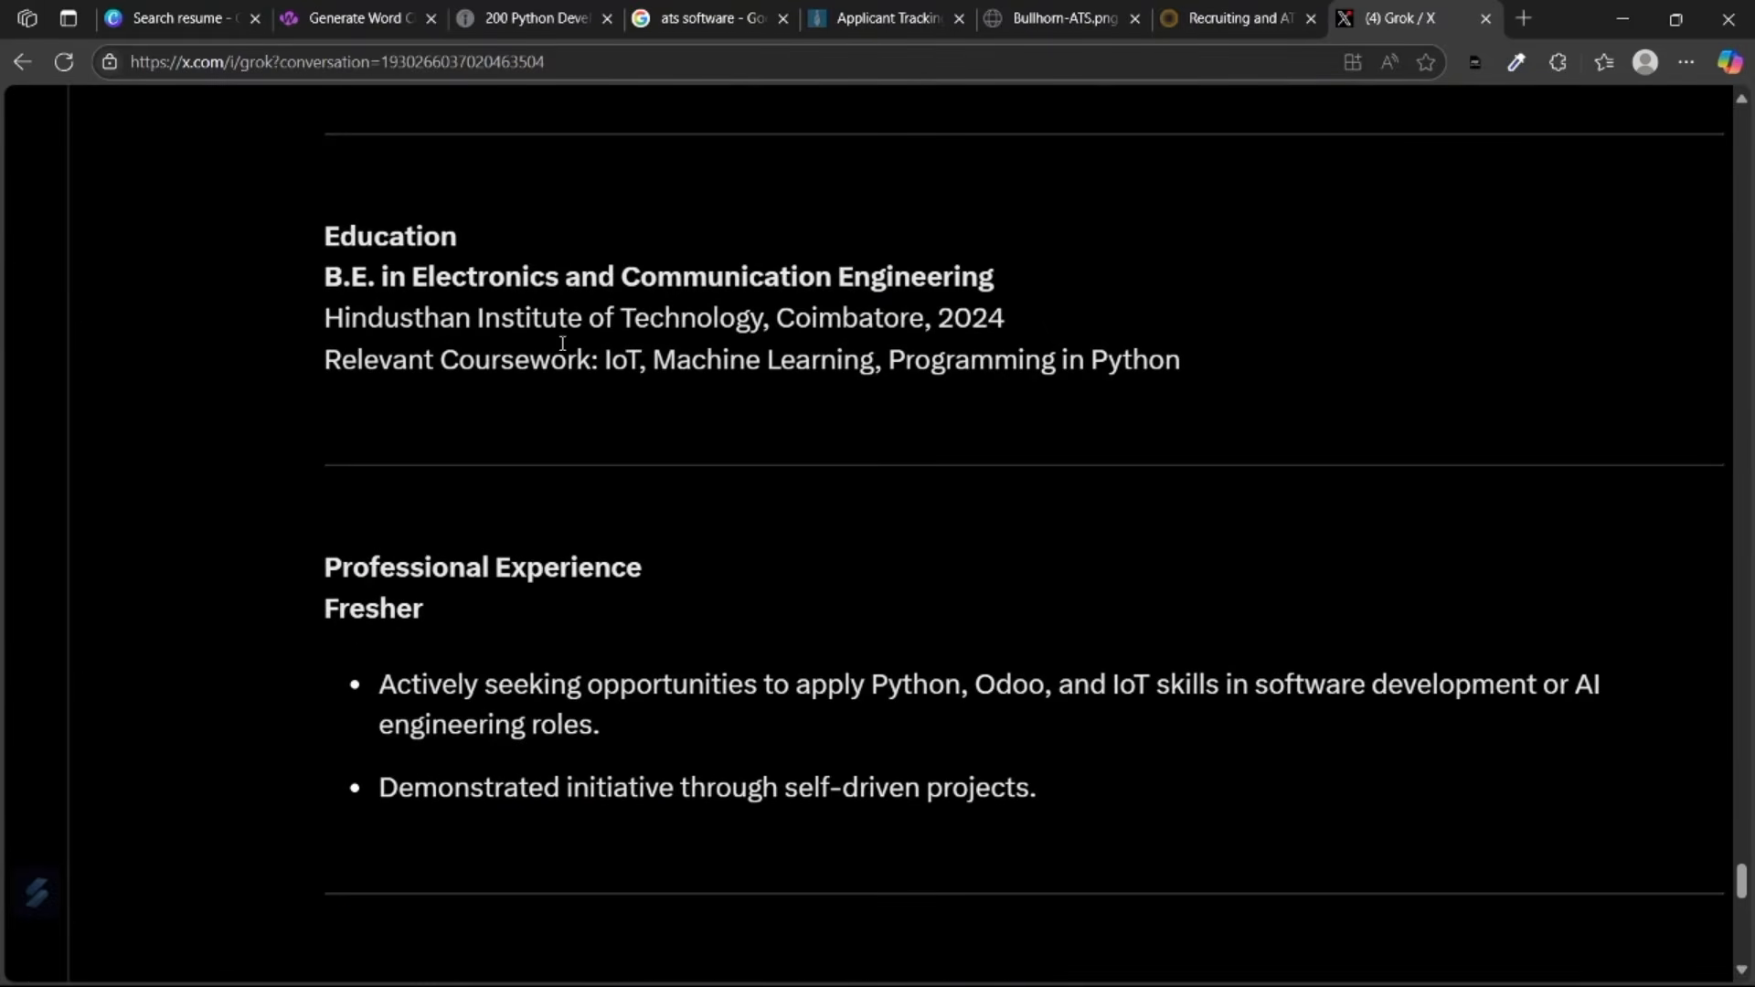
scroll(653, 310, down, 3)
scroll(1034, 427, down, 2)
scroll(783, 433, up, 2)
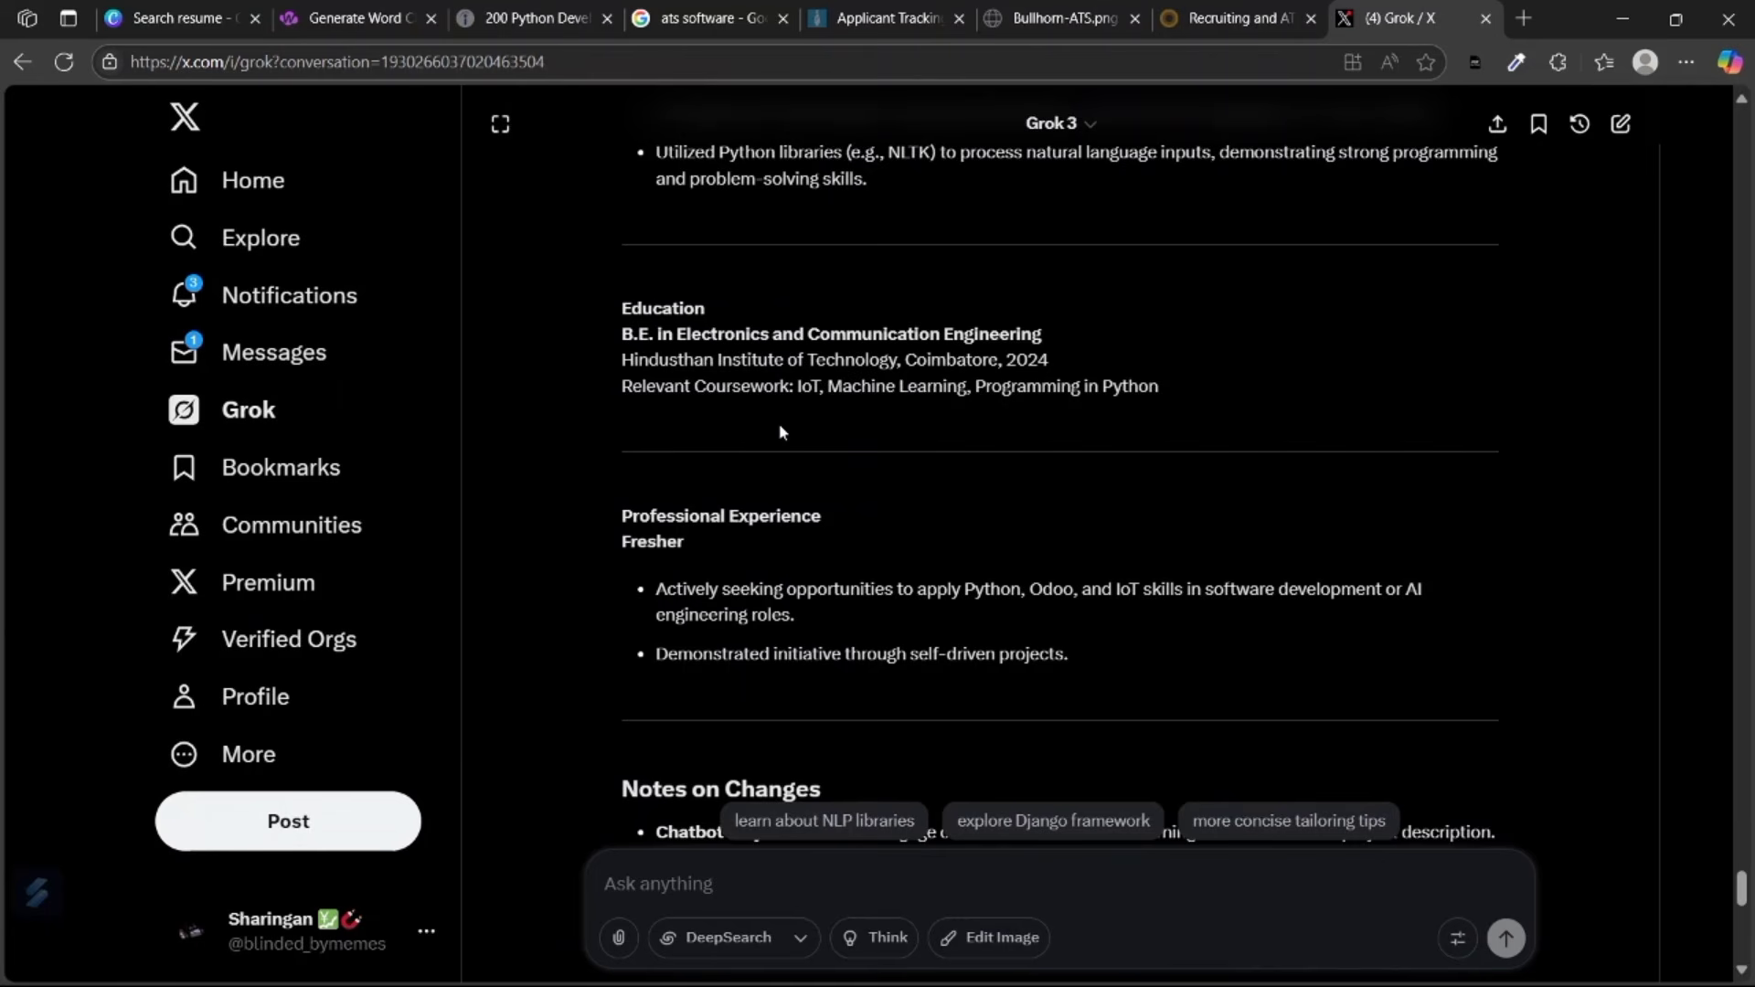
scroll(781, 431, down, 1)
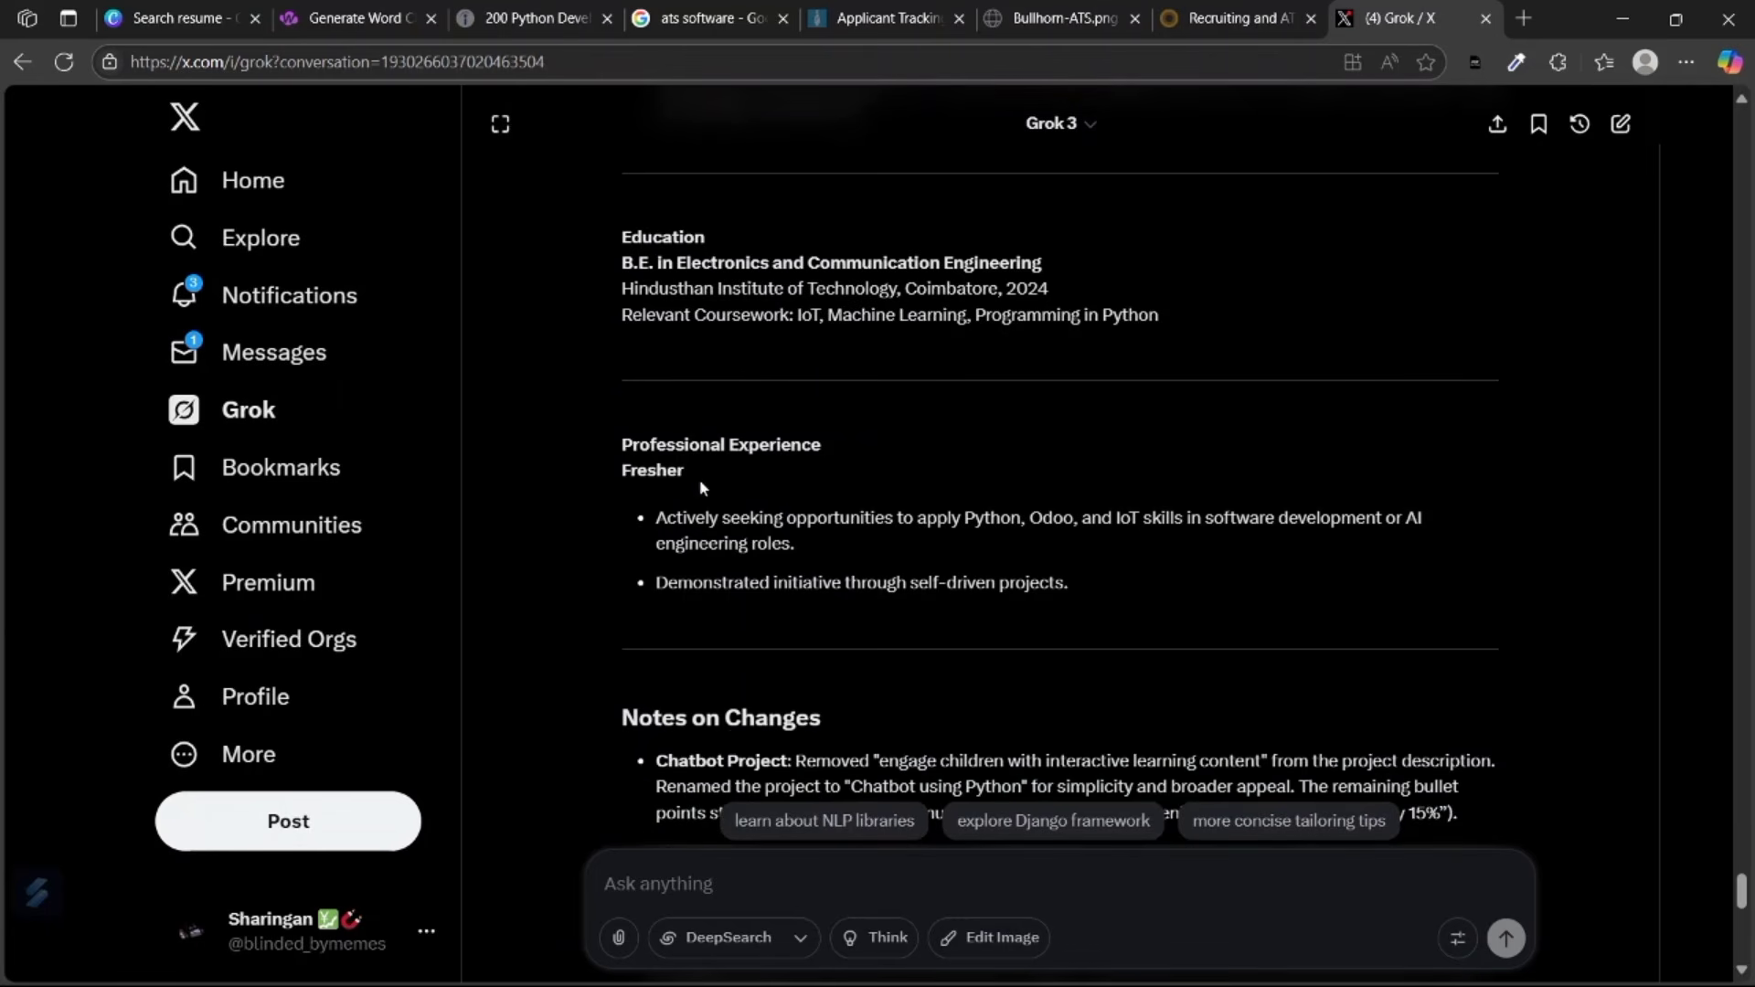
drag(689, 480, 607, 485)
click(685, 474)
scroll(686, 475, down, 3)
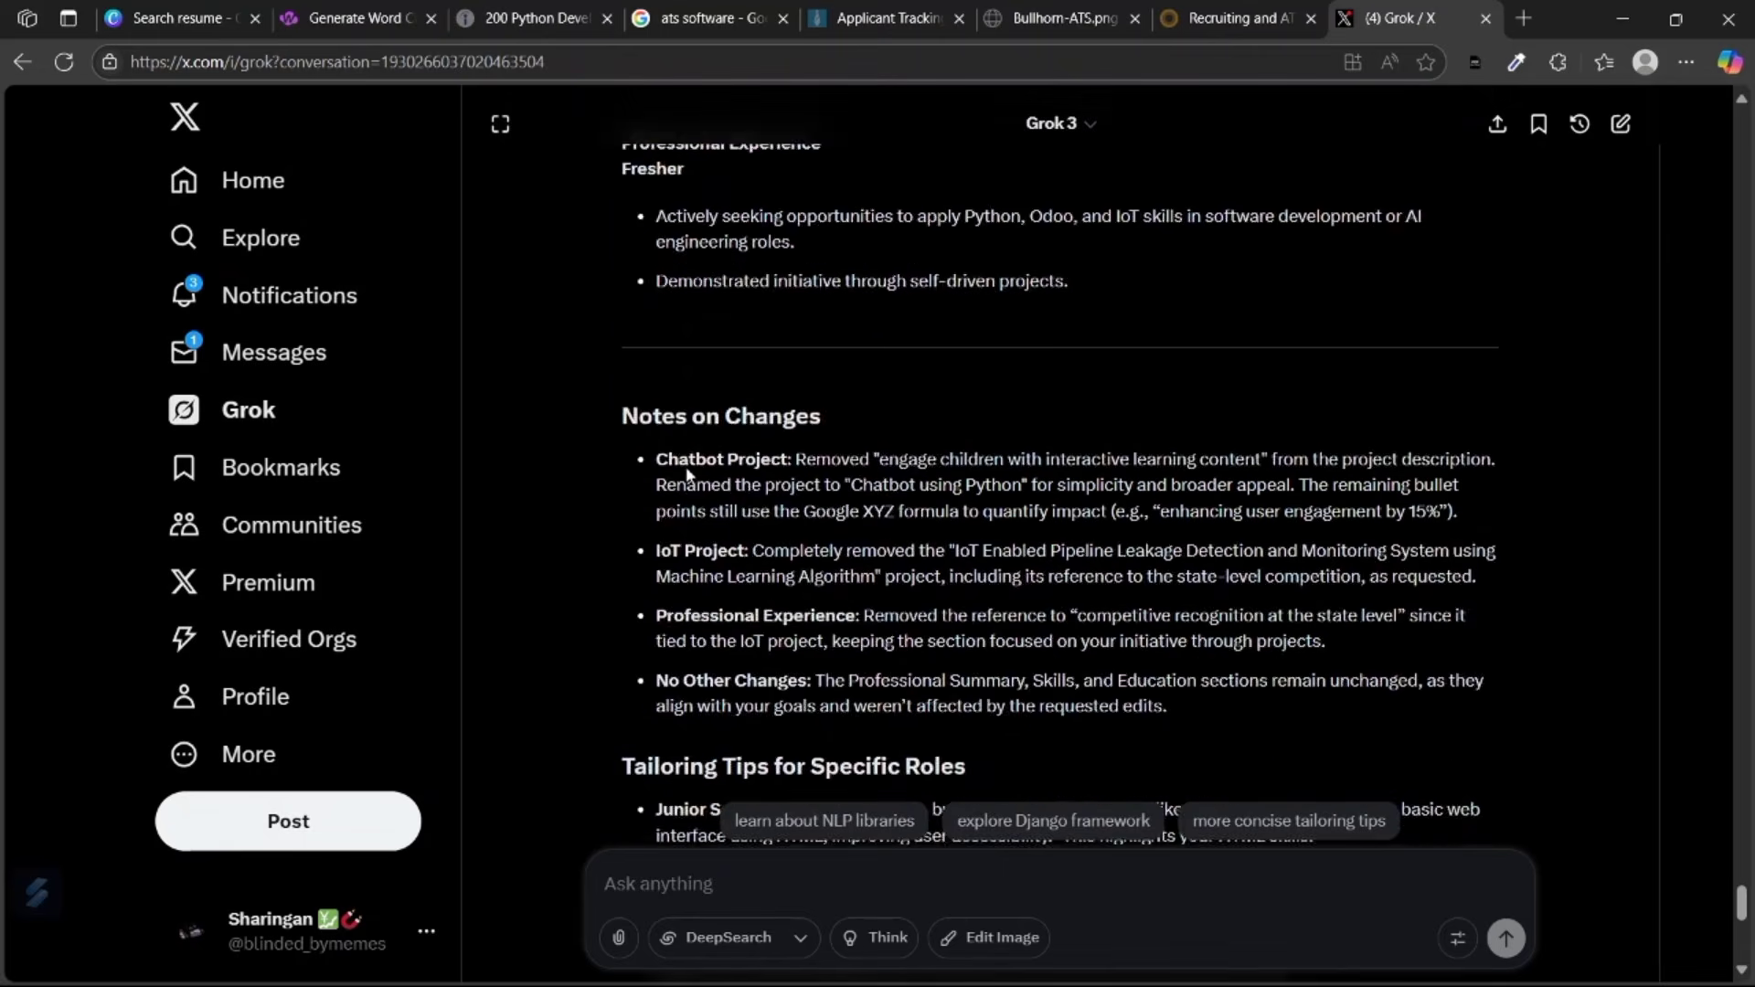
scroll(687, 473, up, 2)
scroll(688, 475, down, 3)
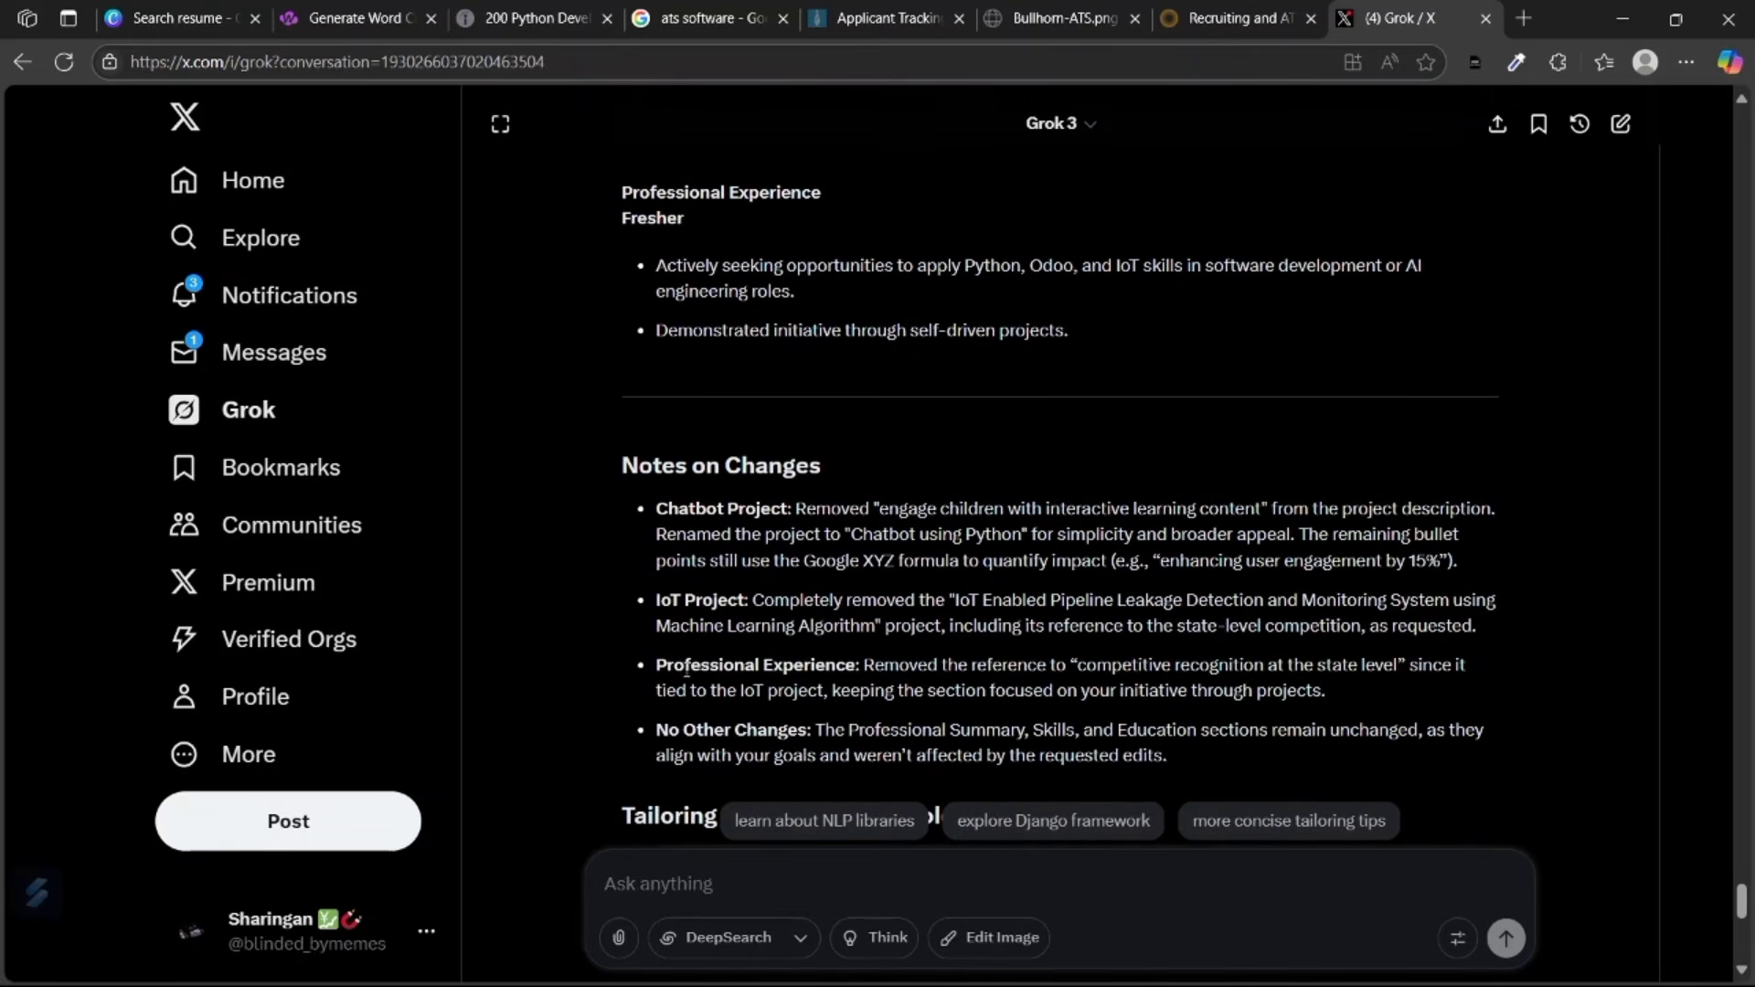
Ask Grok to replace Fresher with 2 years' experience as a software developer at Google.
click(688, 896)
text(ex)
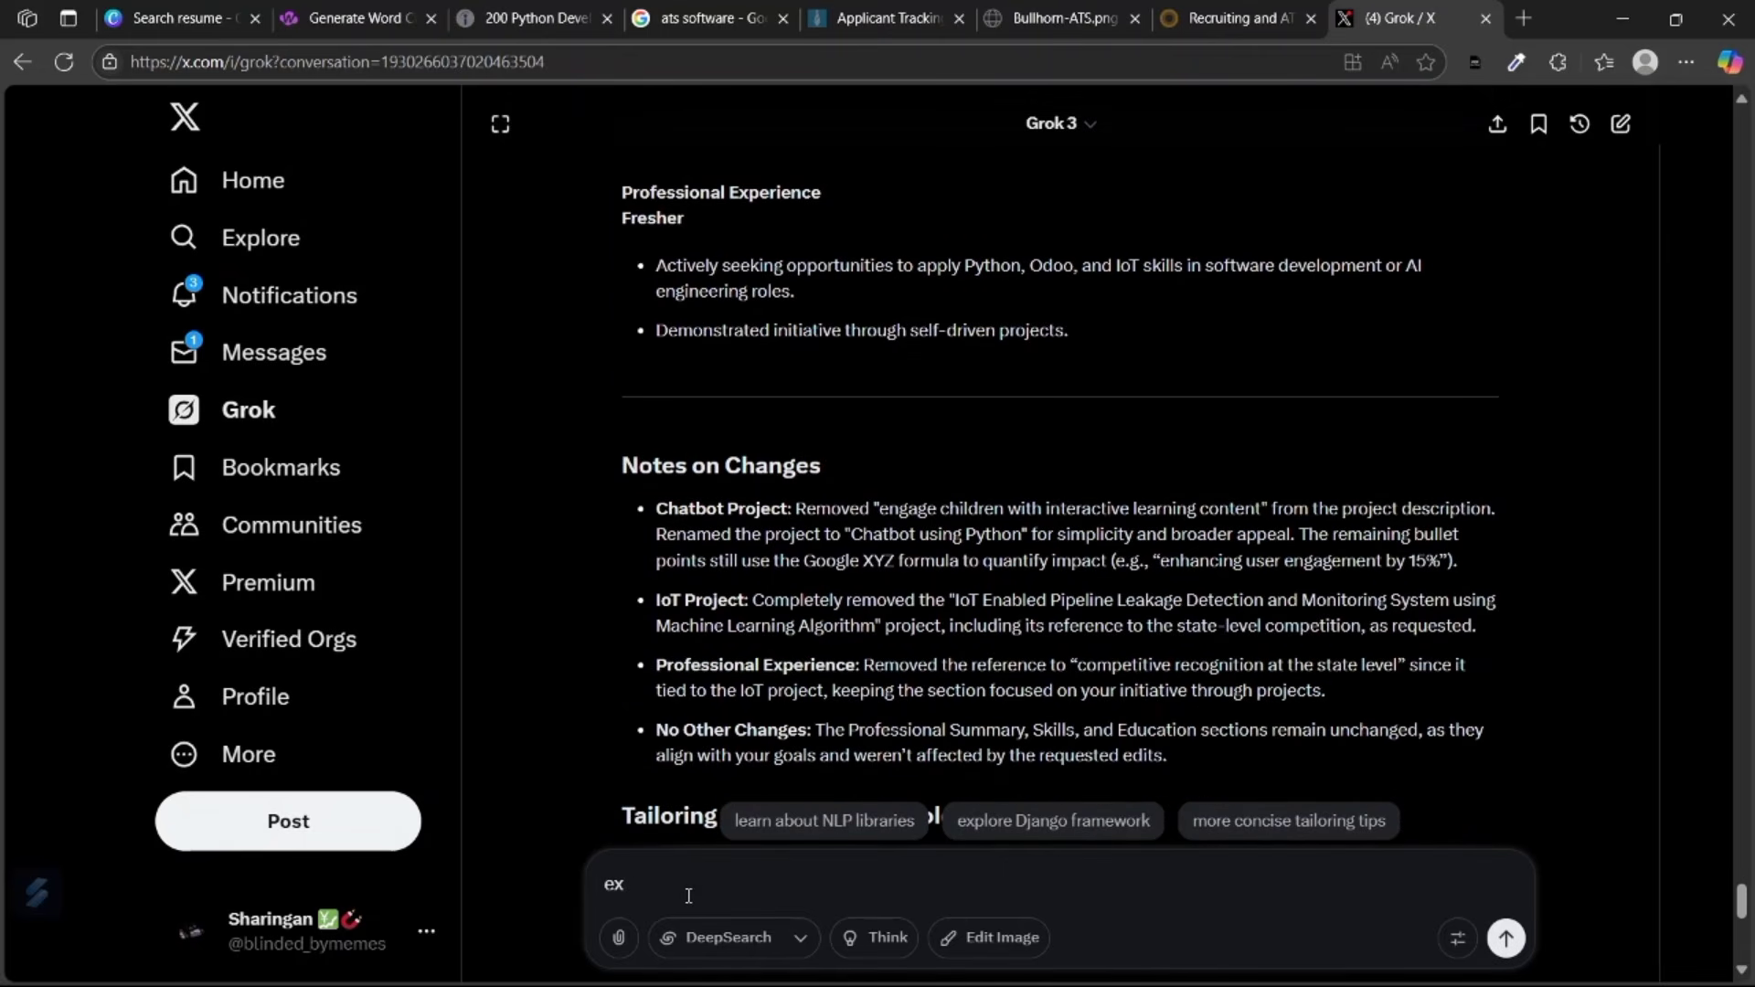
text(perience: 2yrs software developer, google)
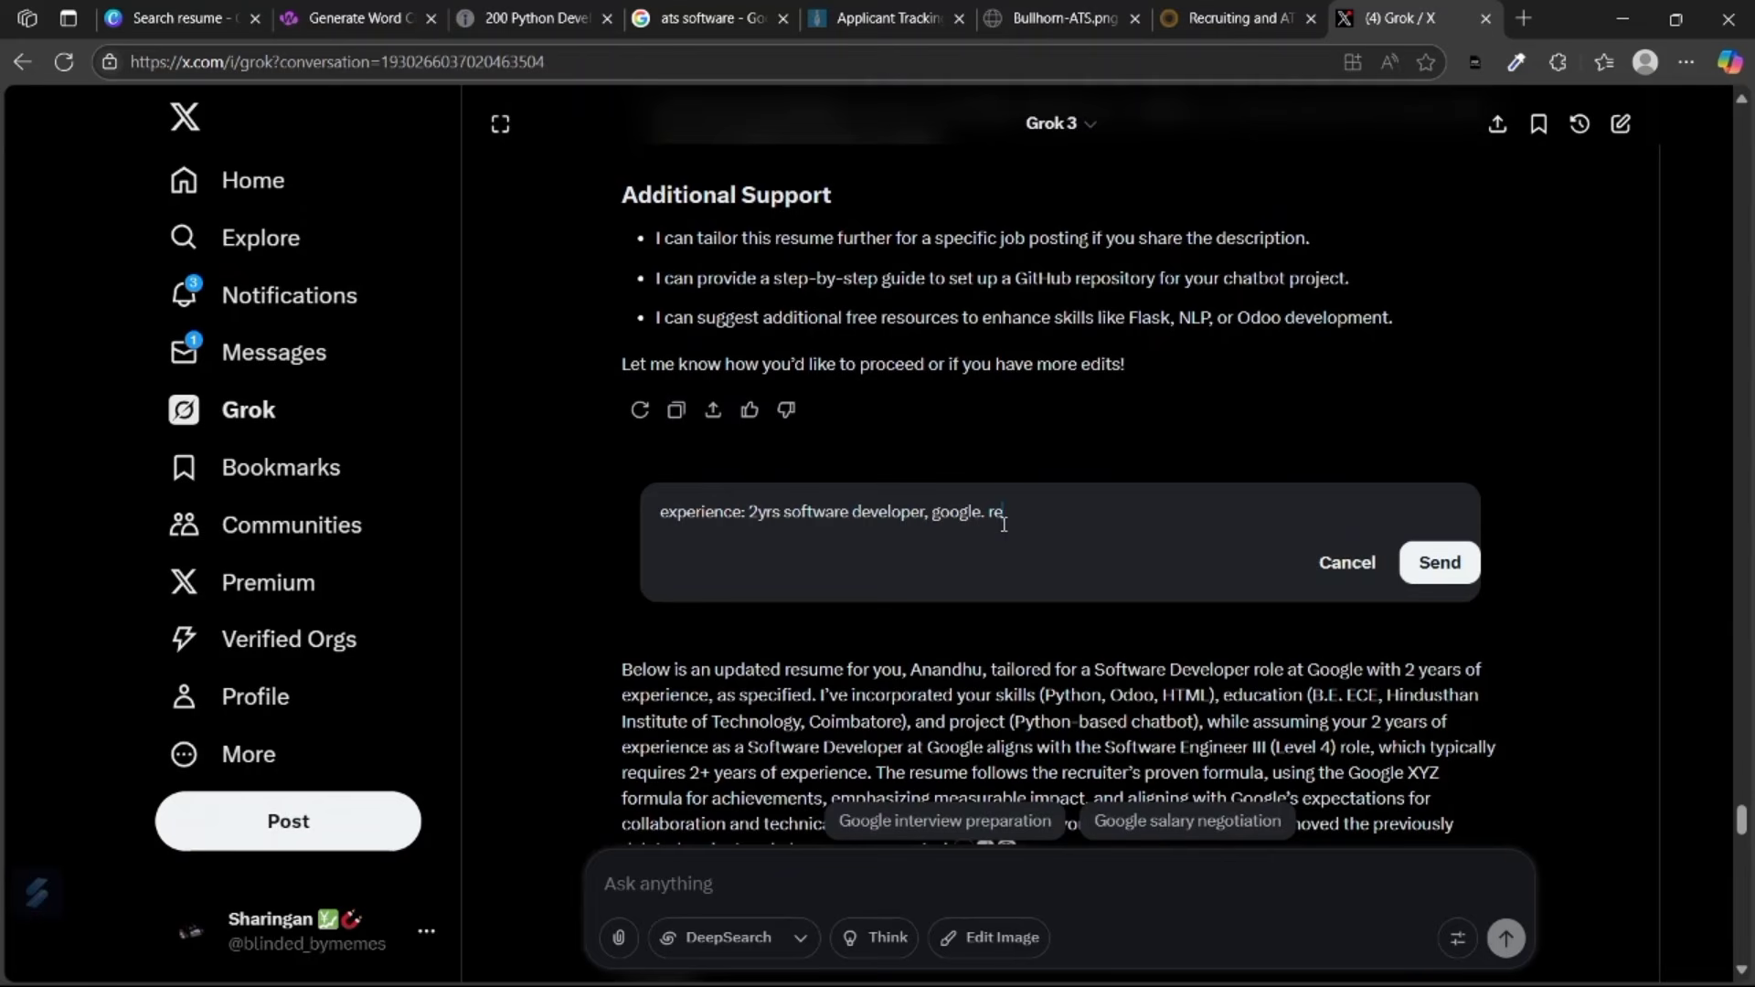
text(move fresher and add this detail)
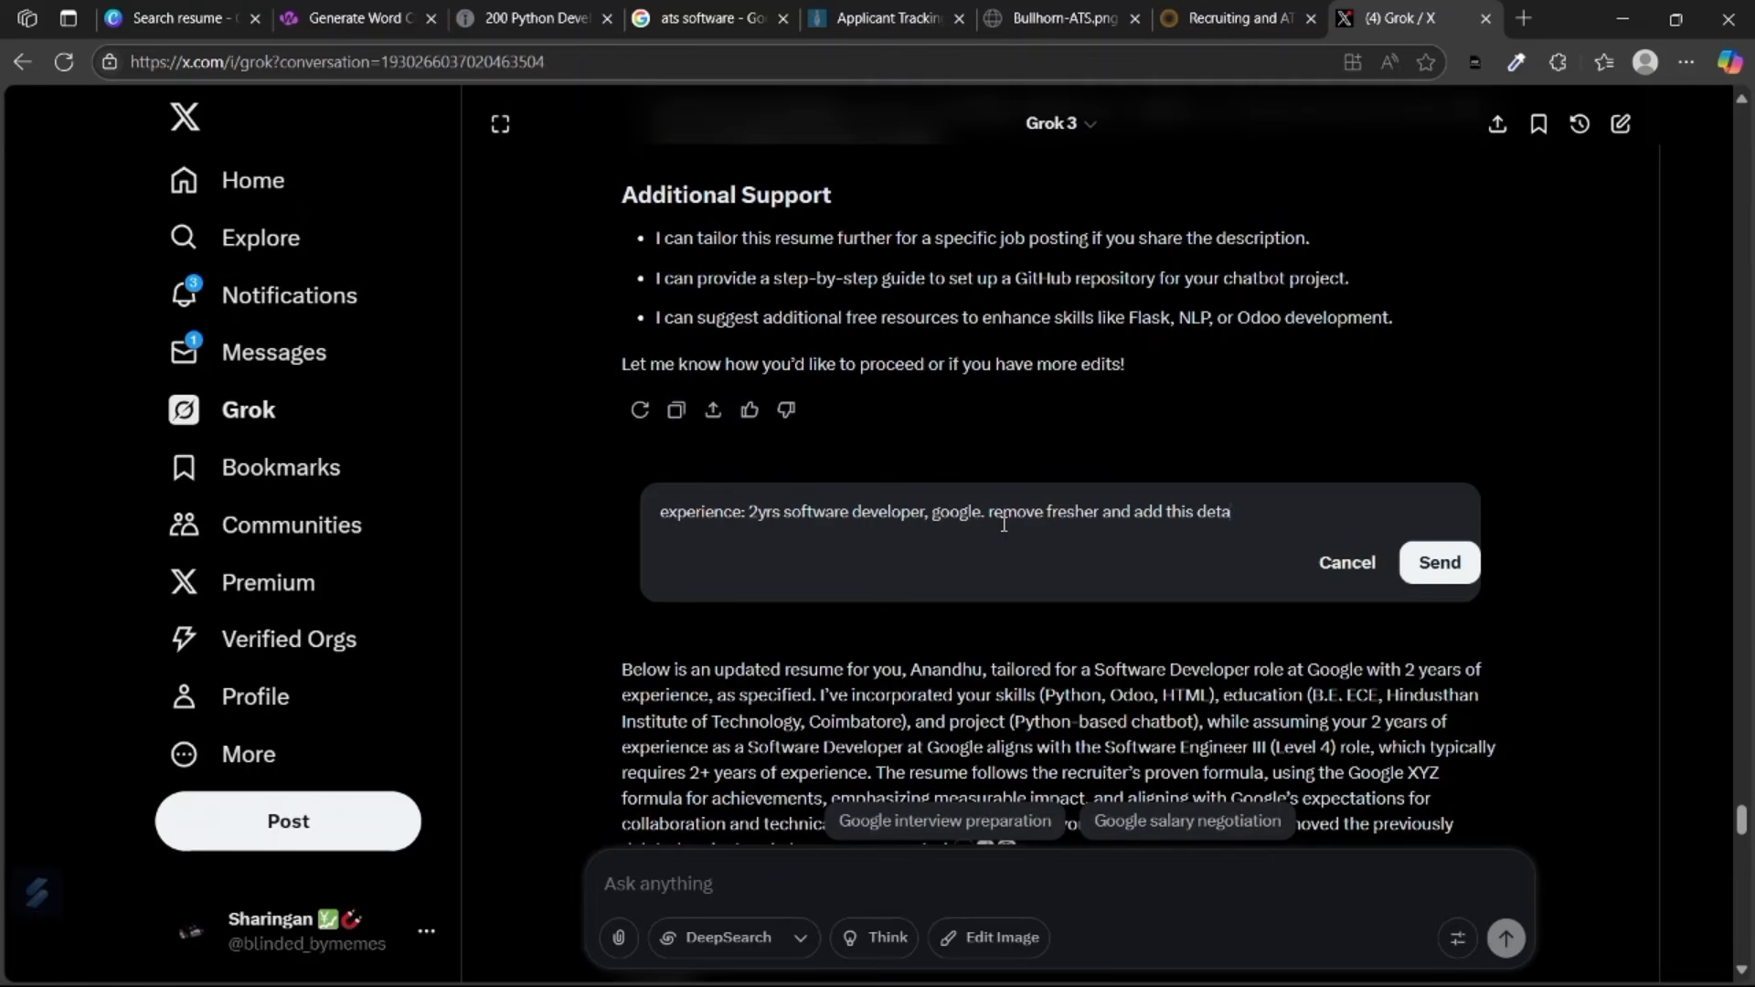
key(Return)
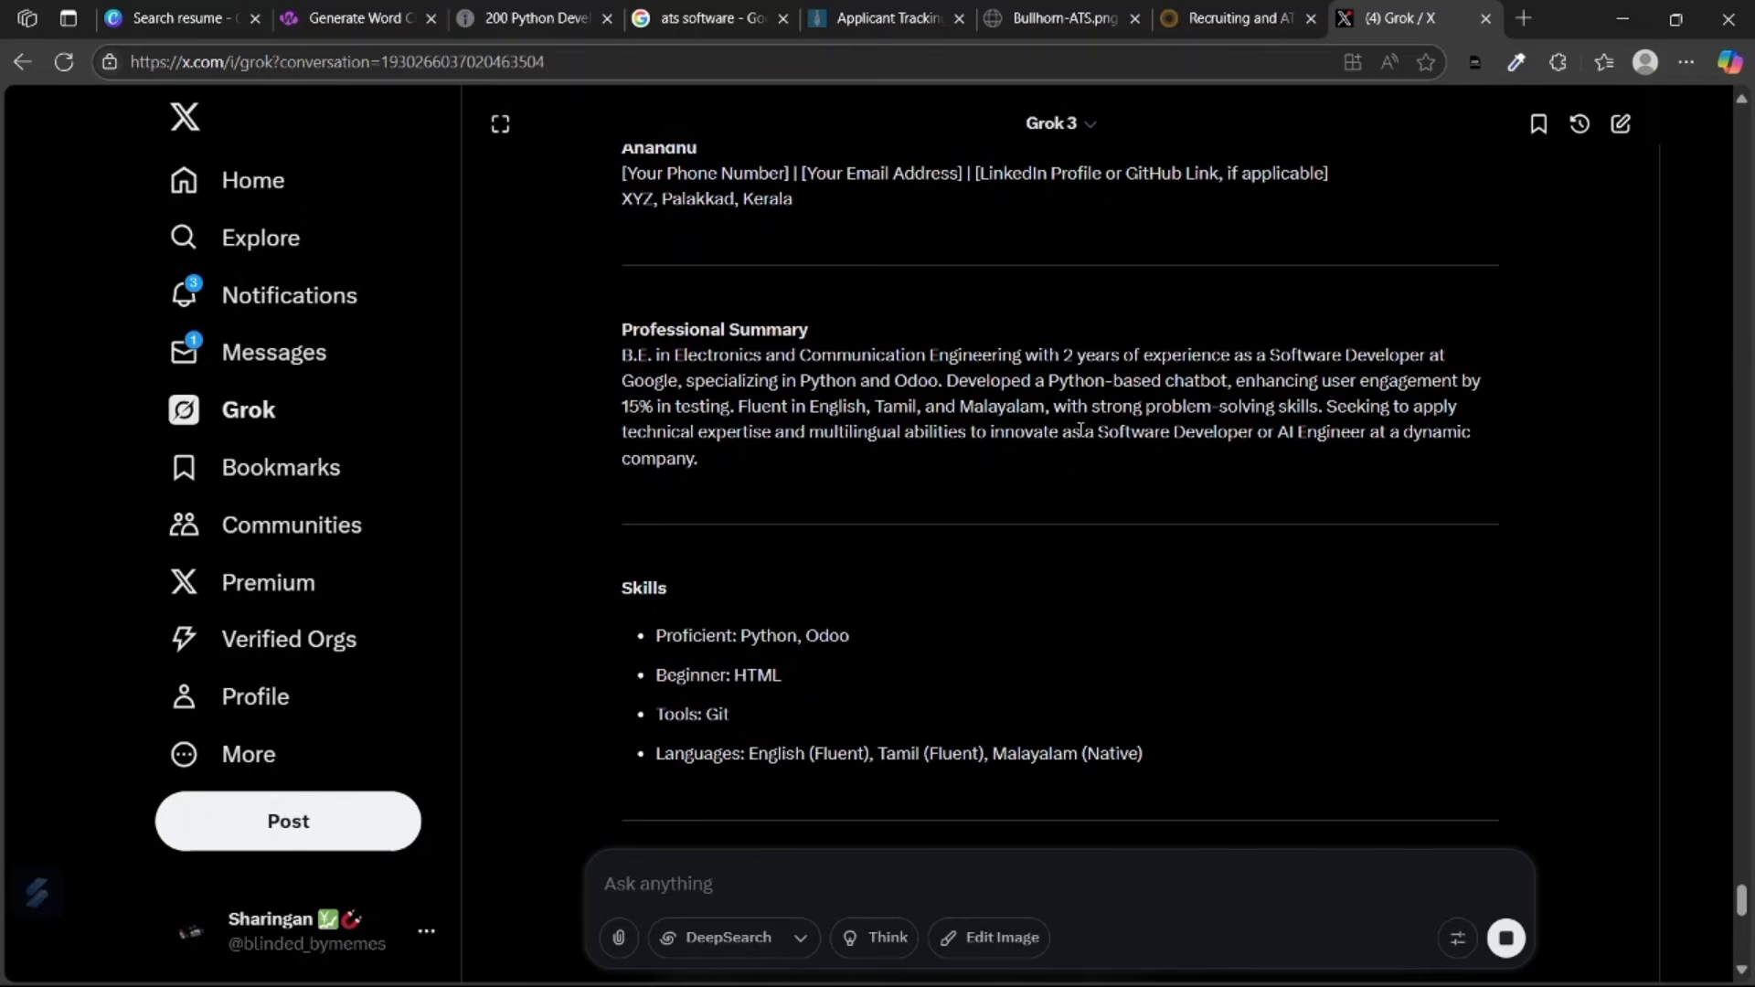
drag(1097, 432, 728, 478)
scroll(1198, 354, down, 2)
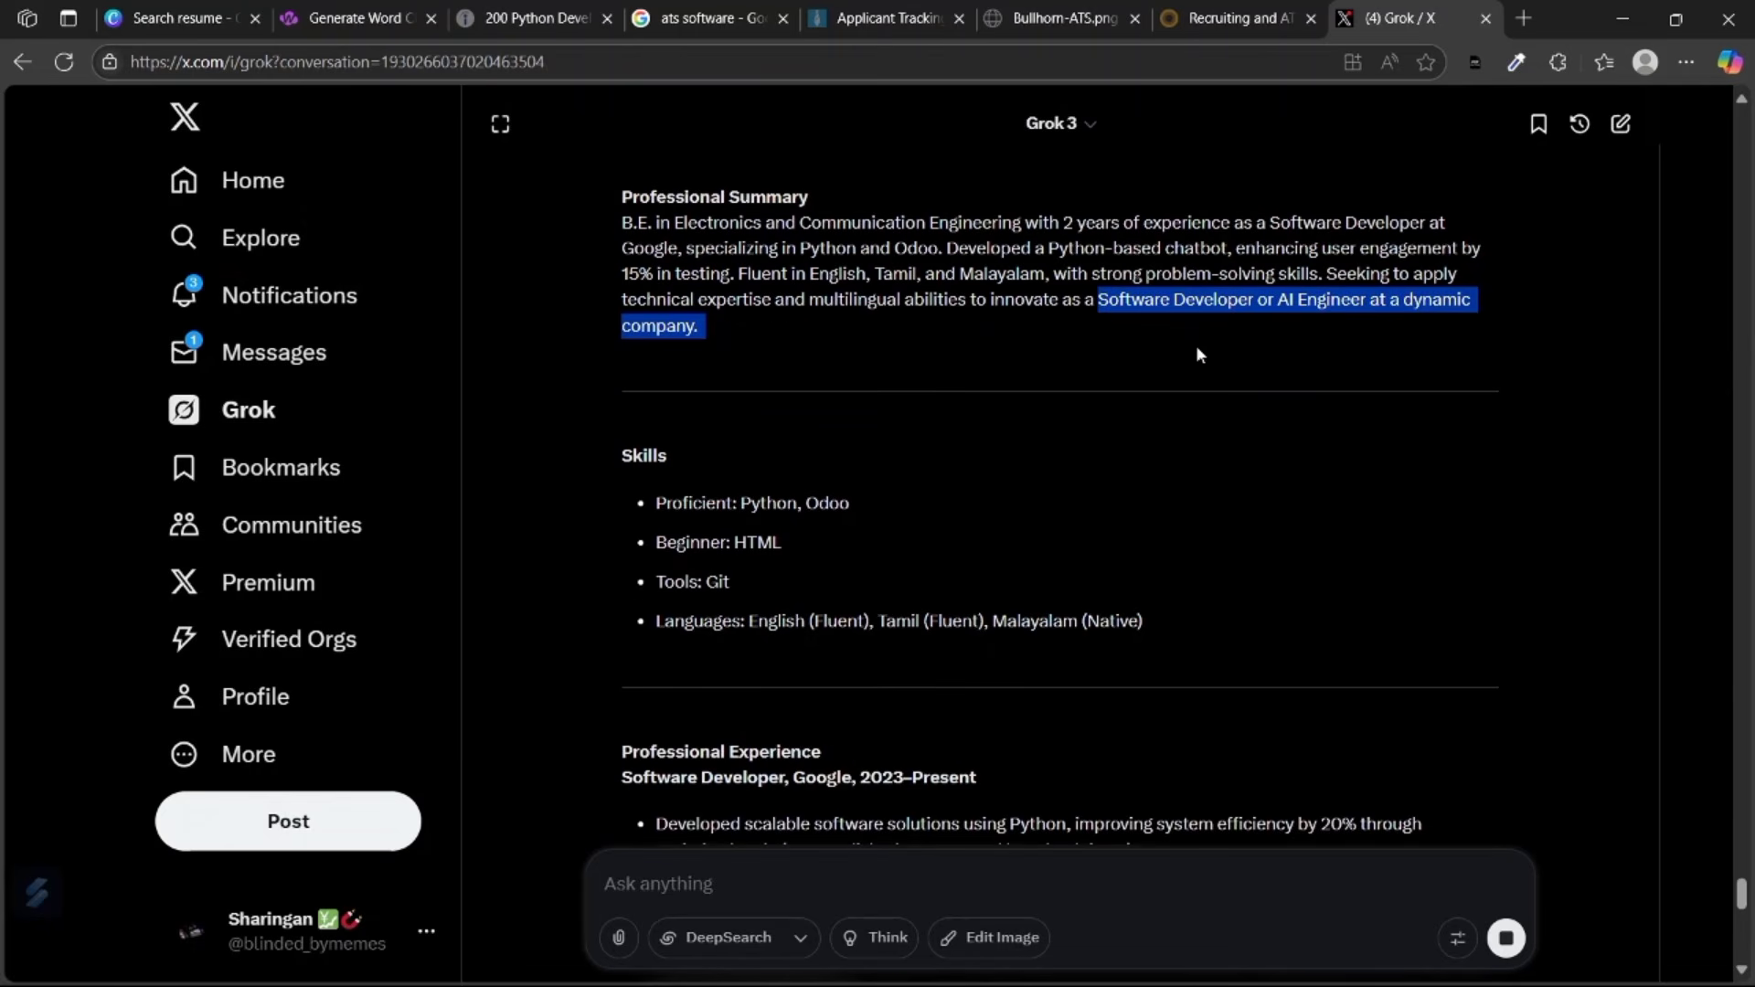
scroll(1183, 322, up, 4)
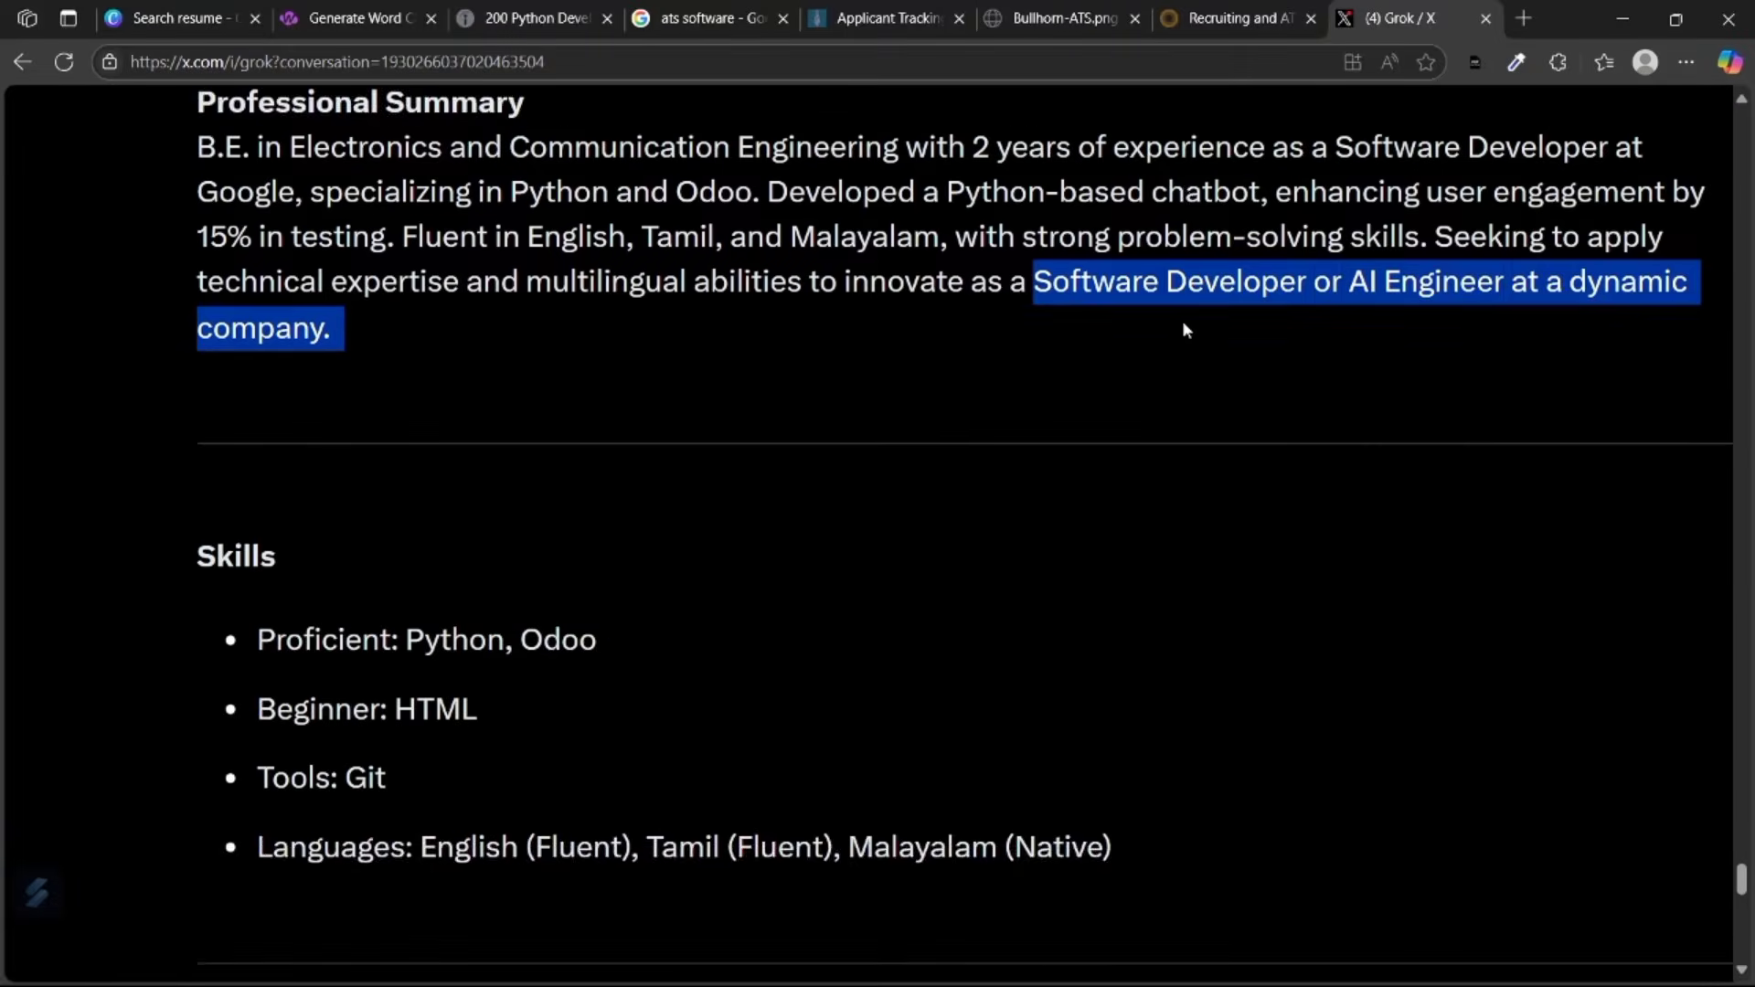
scroll(1185, 323, up, 2)
scroll(1184, 322, down, 2)
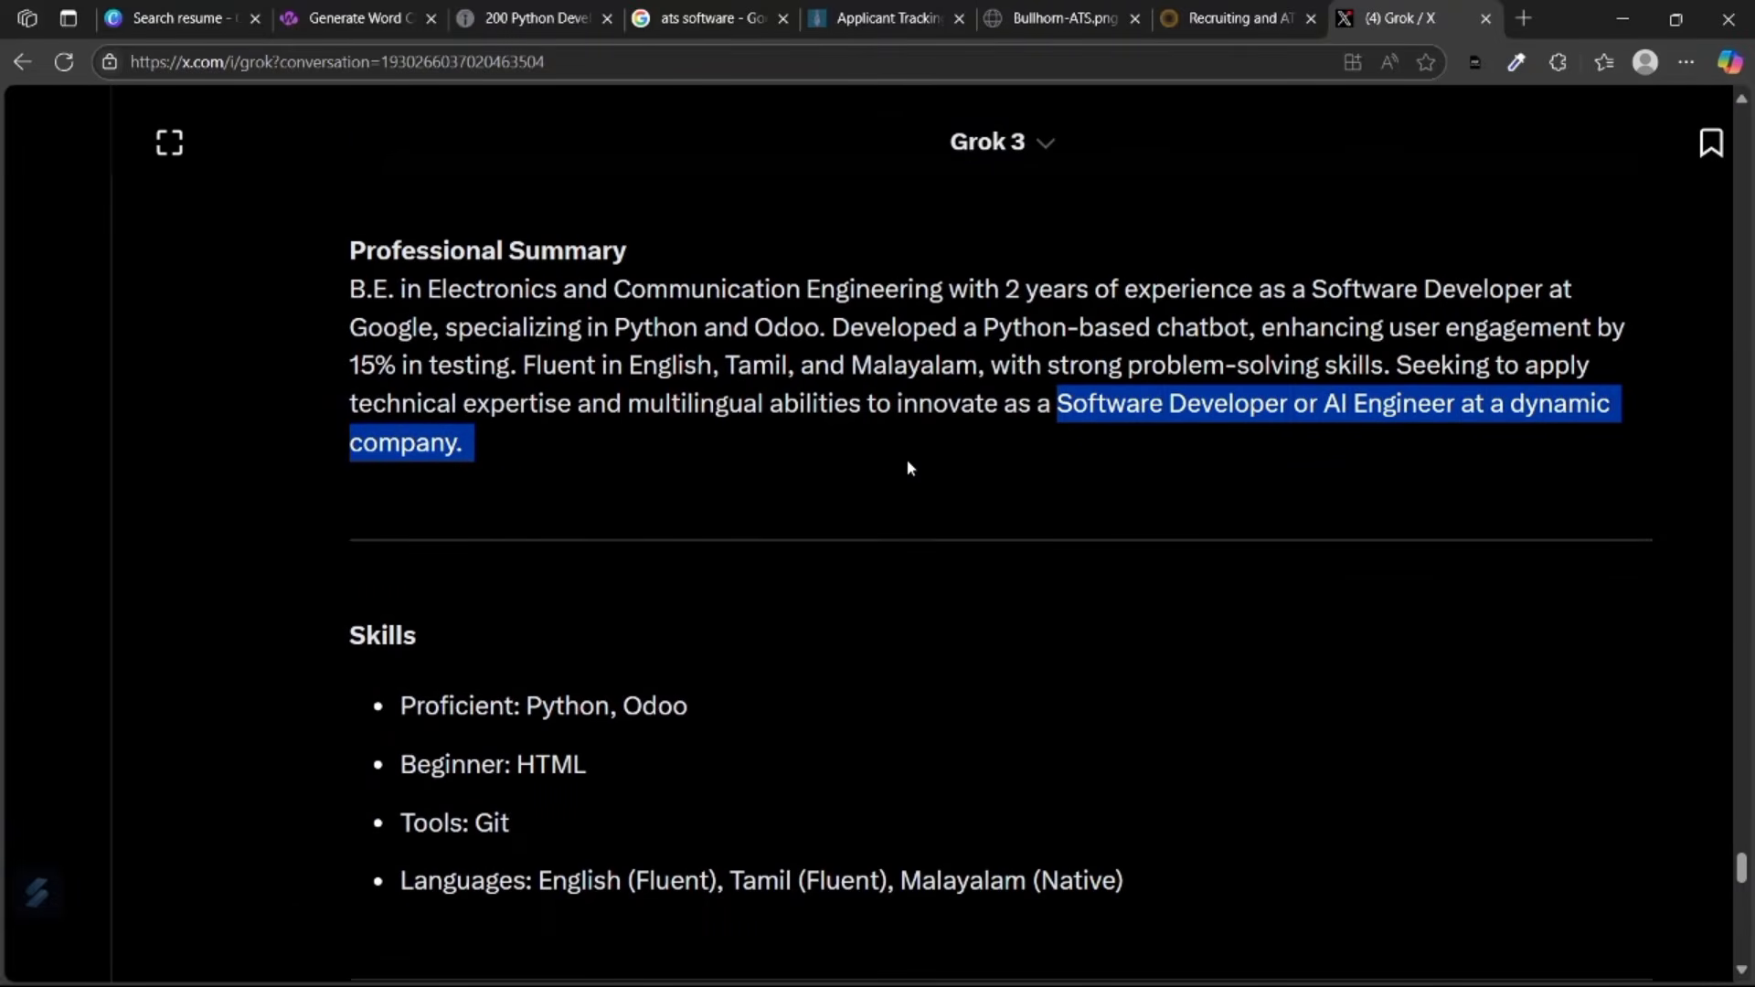
scroll(907, 459, down, 2)
scroll(907, 459, down, 5)
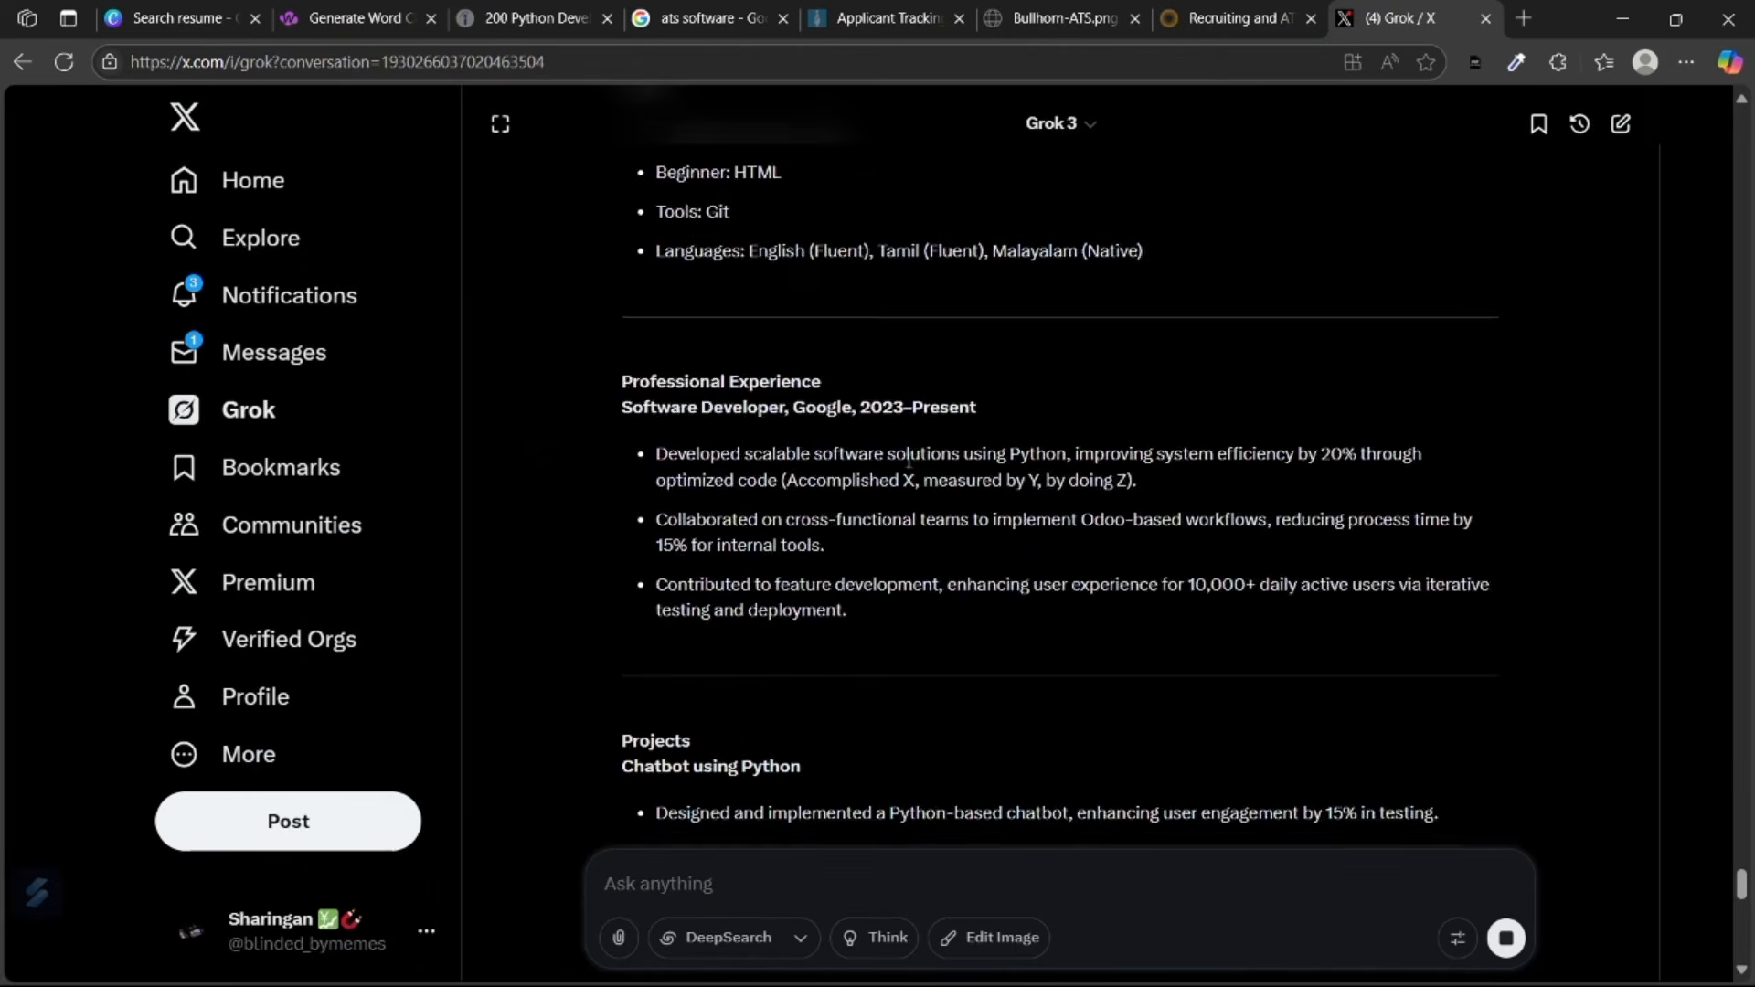
scroll(890, 306, up, 3)
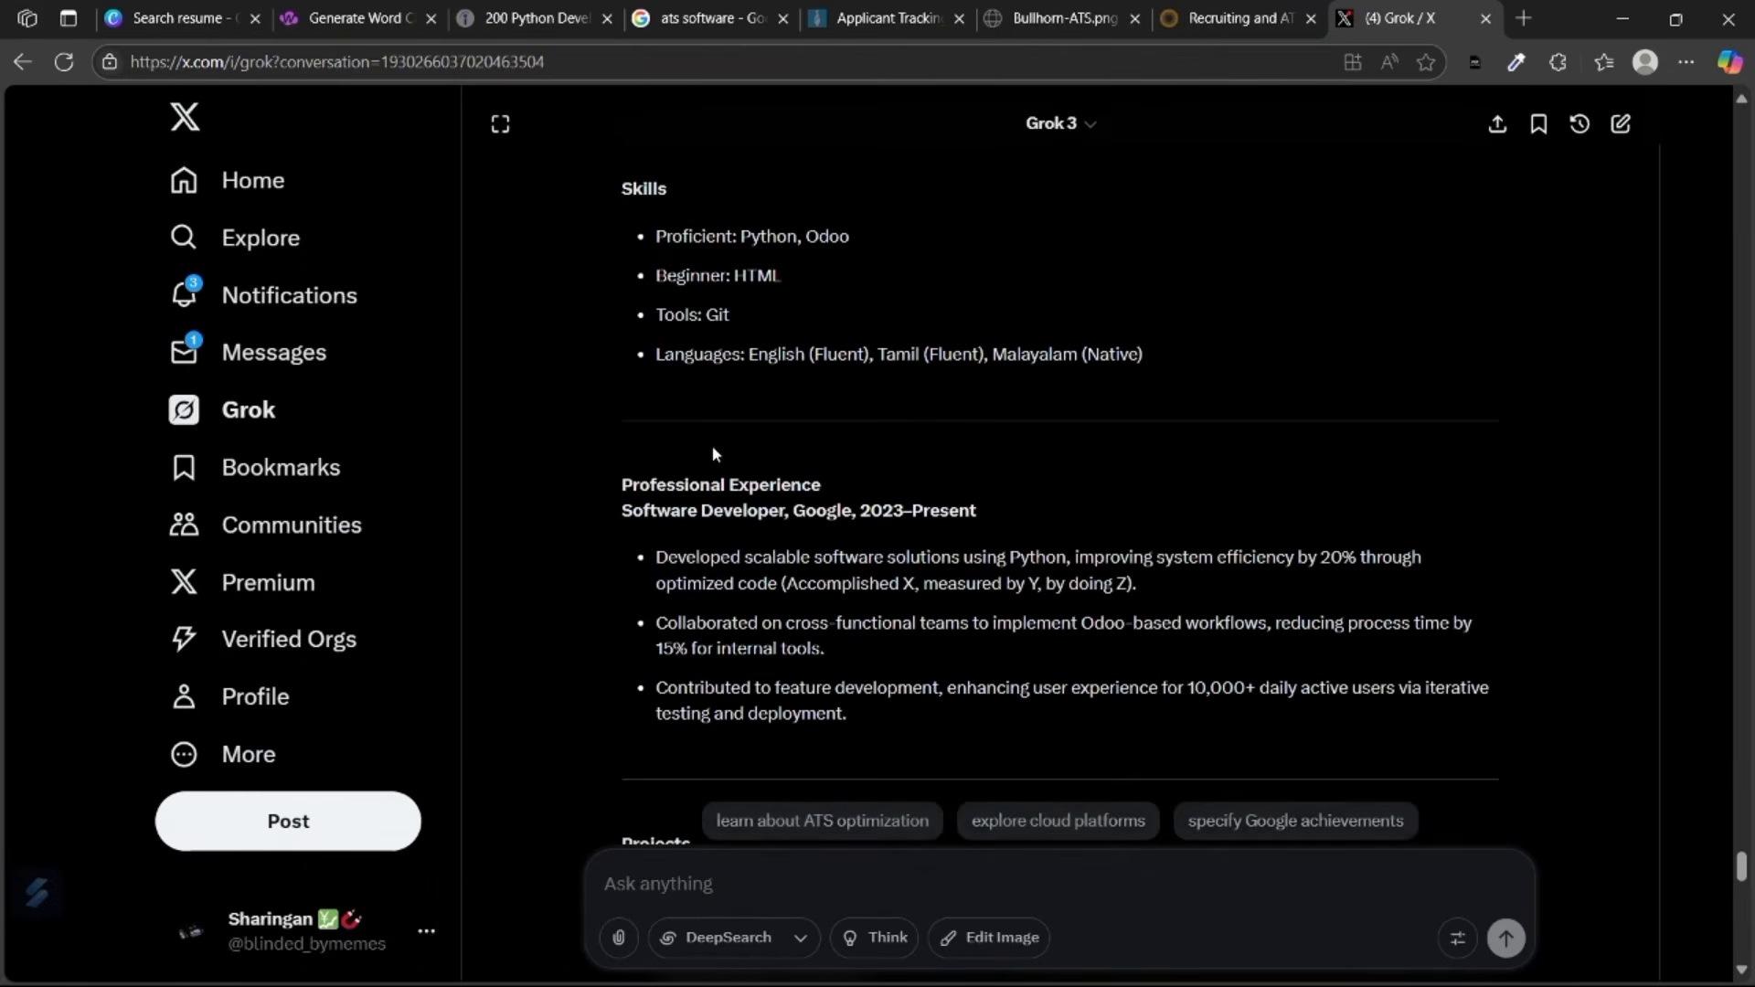
scroll(730, 482, down, 1)
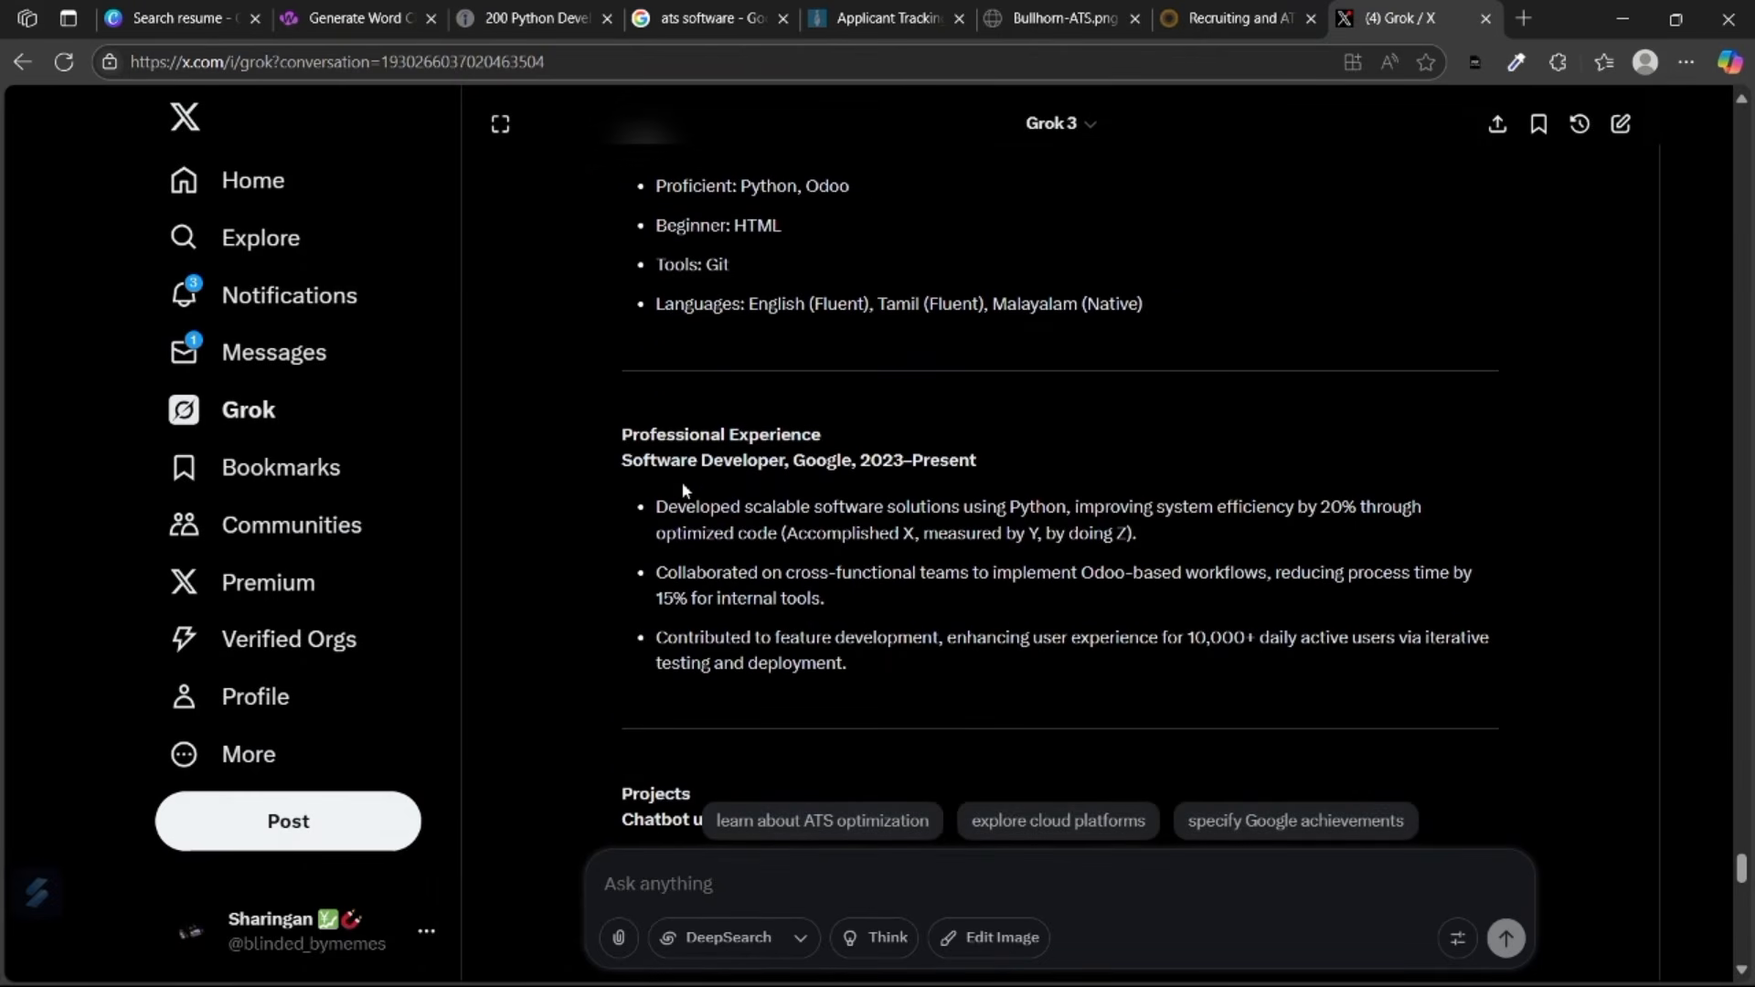
drag(859, 460, 978, 468)
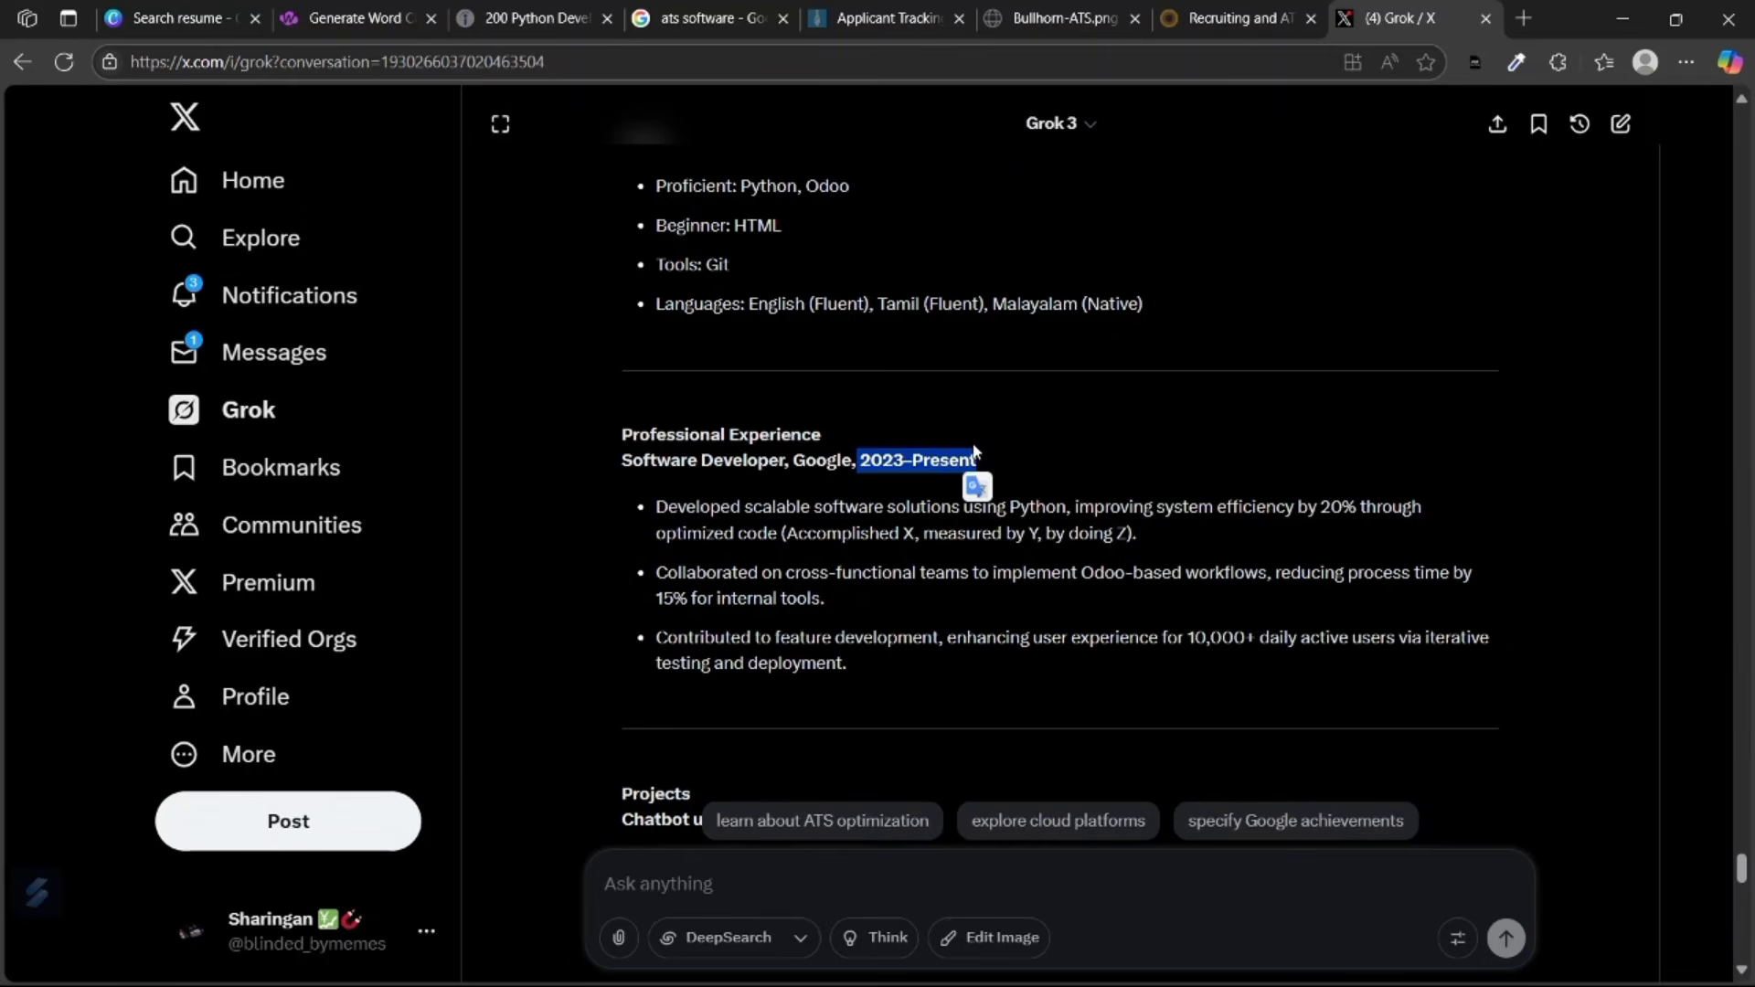
click(977, 453)
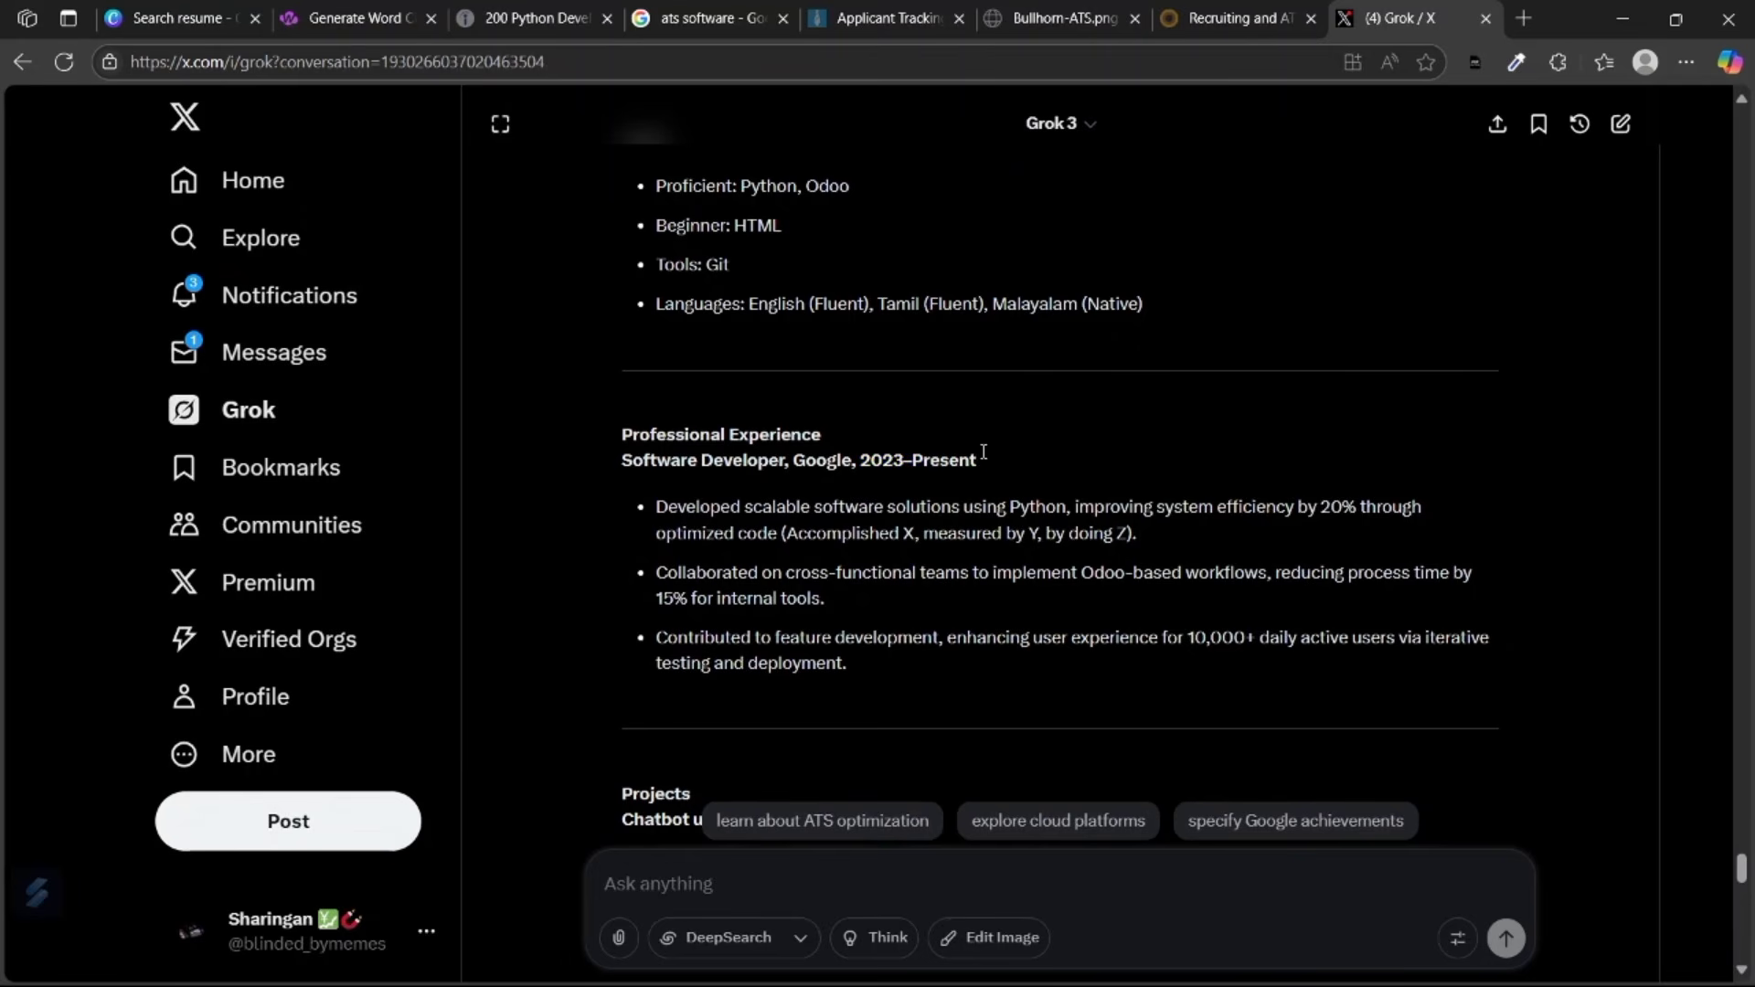
drag(984, 455, 620, 457)
scroll(823, 457, up, 1)
scroll(1154, 385, down, 2)
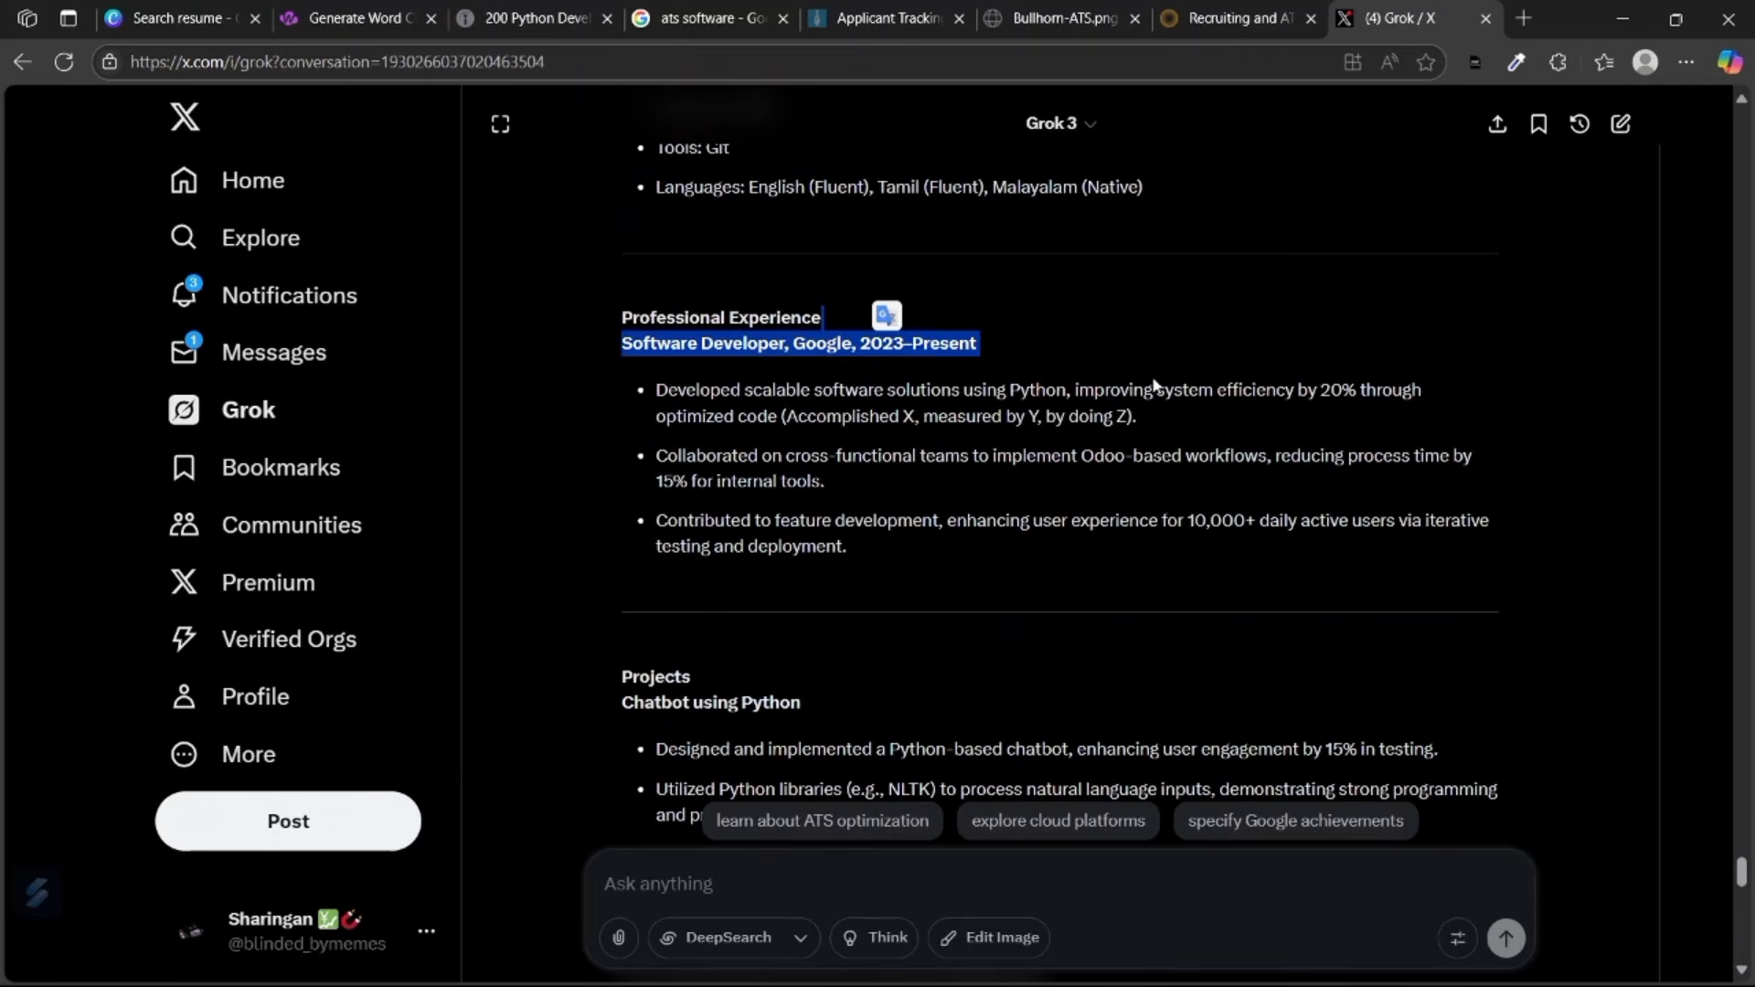
click(1023, 345)
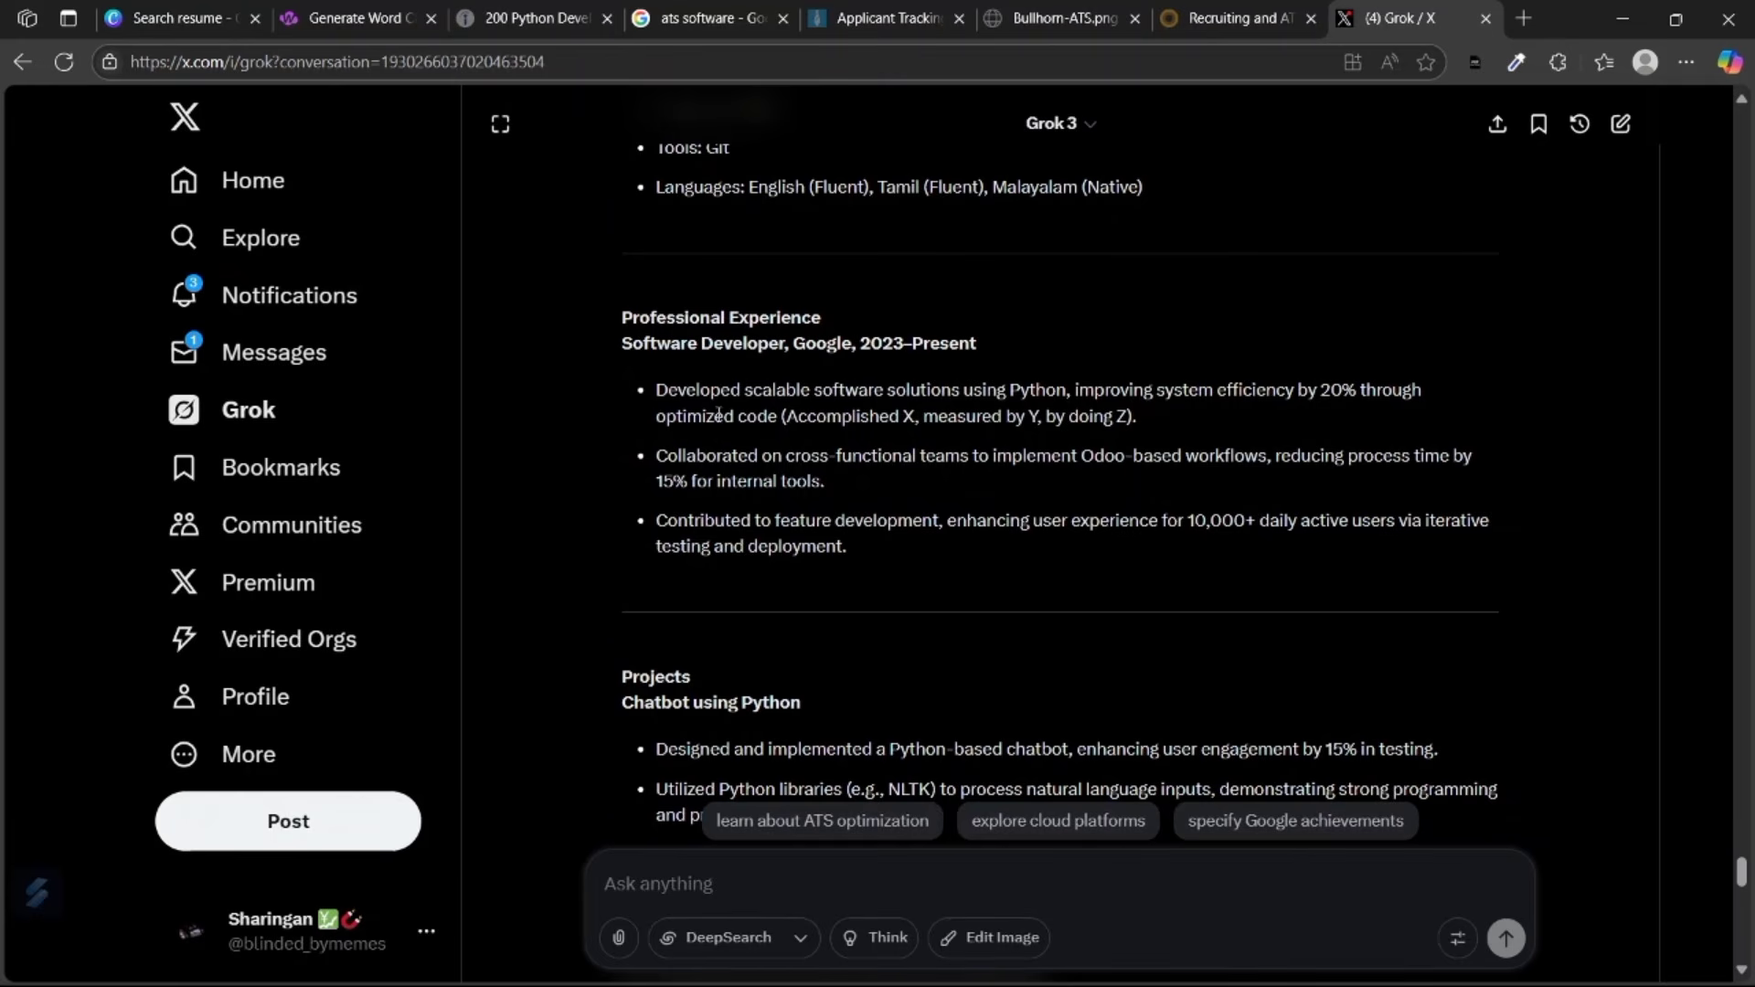
drag(727, 419, 655, 389)
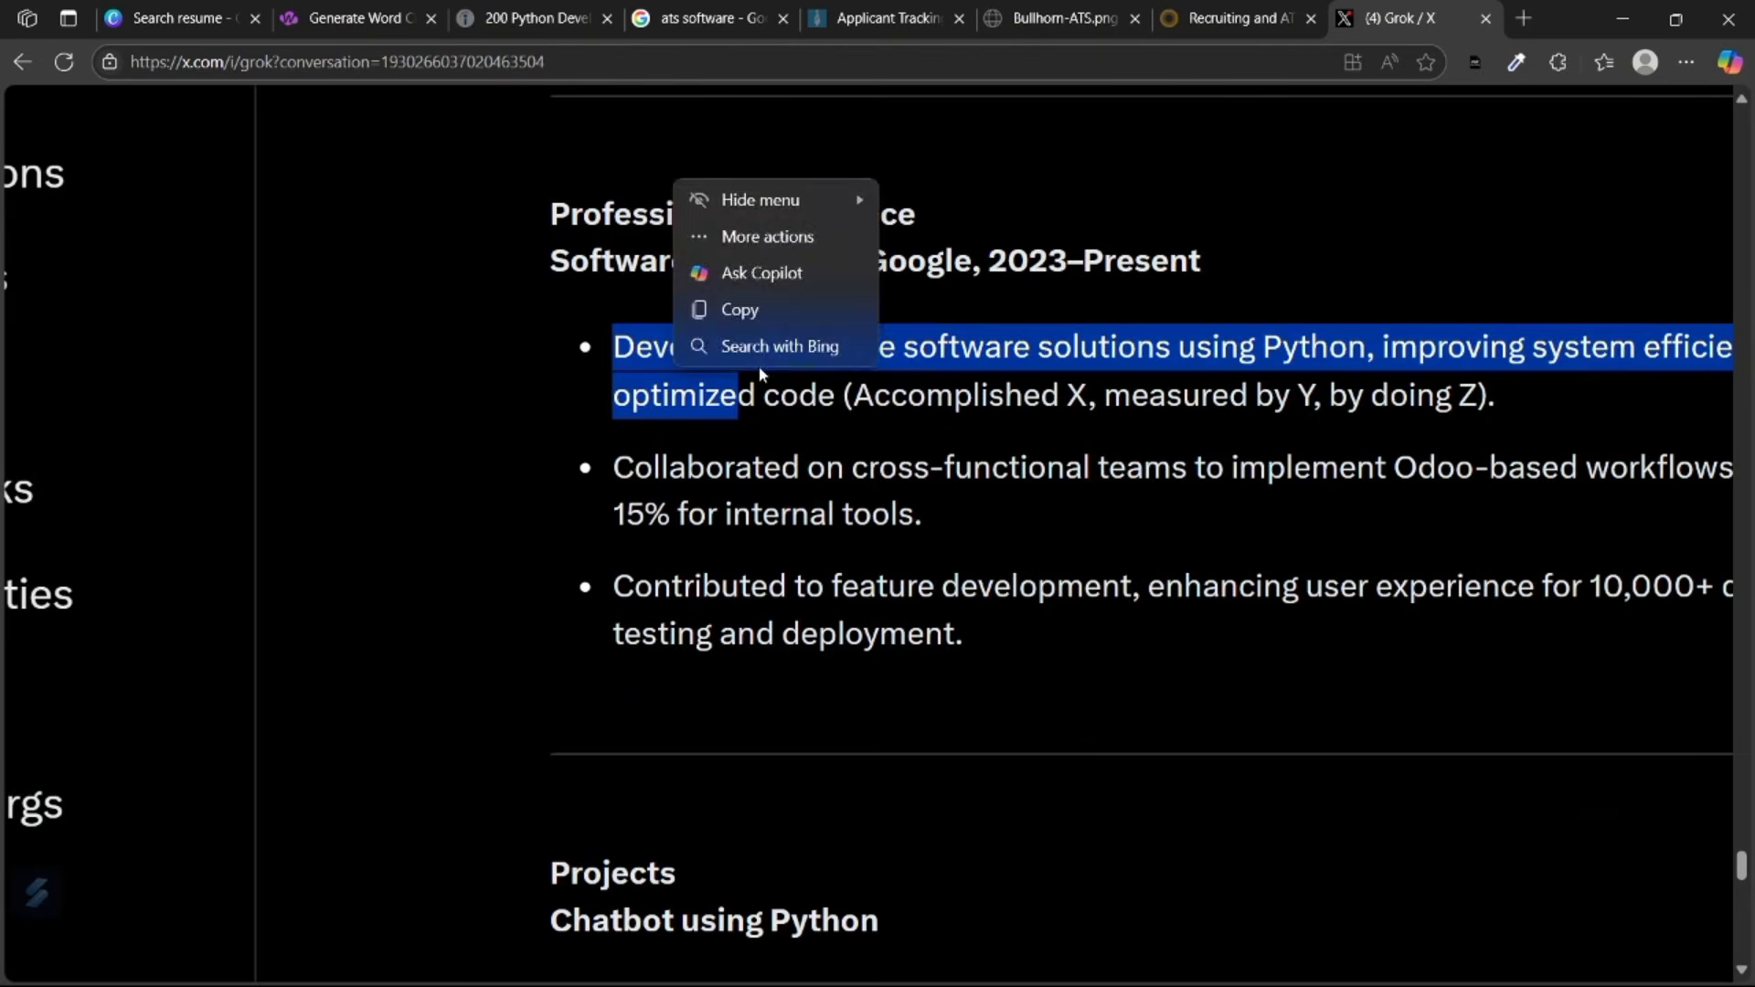
scroll(1360, 413, down, 5)
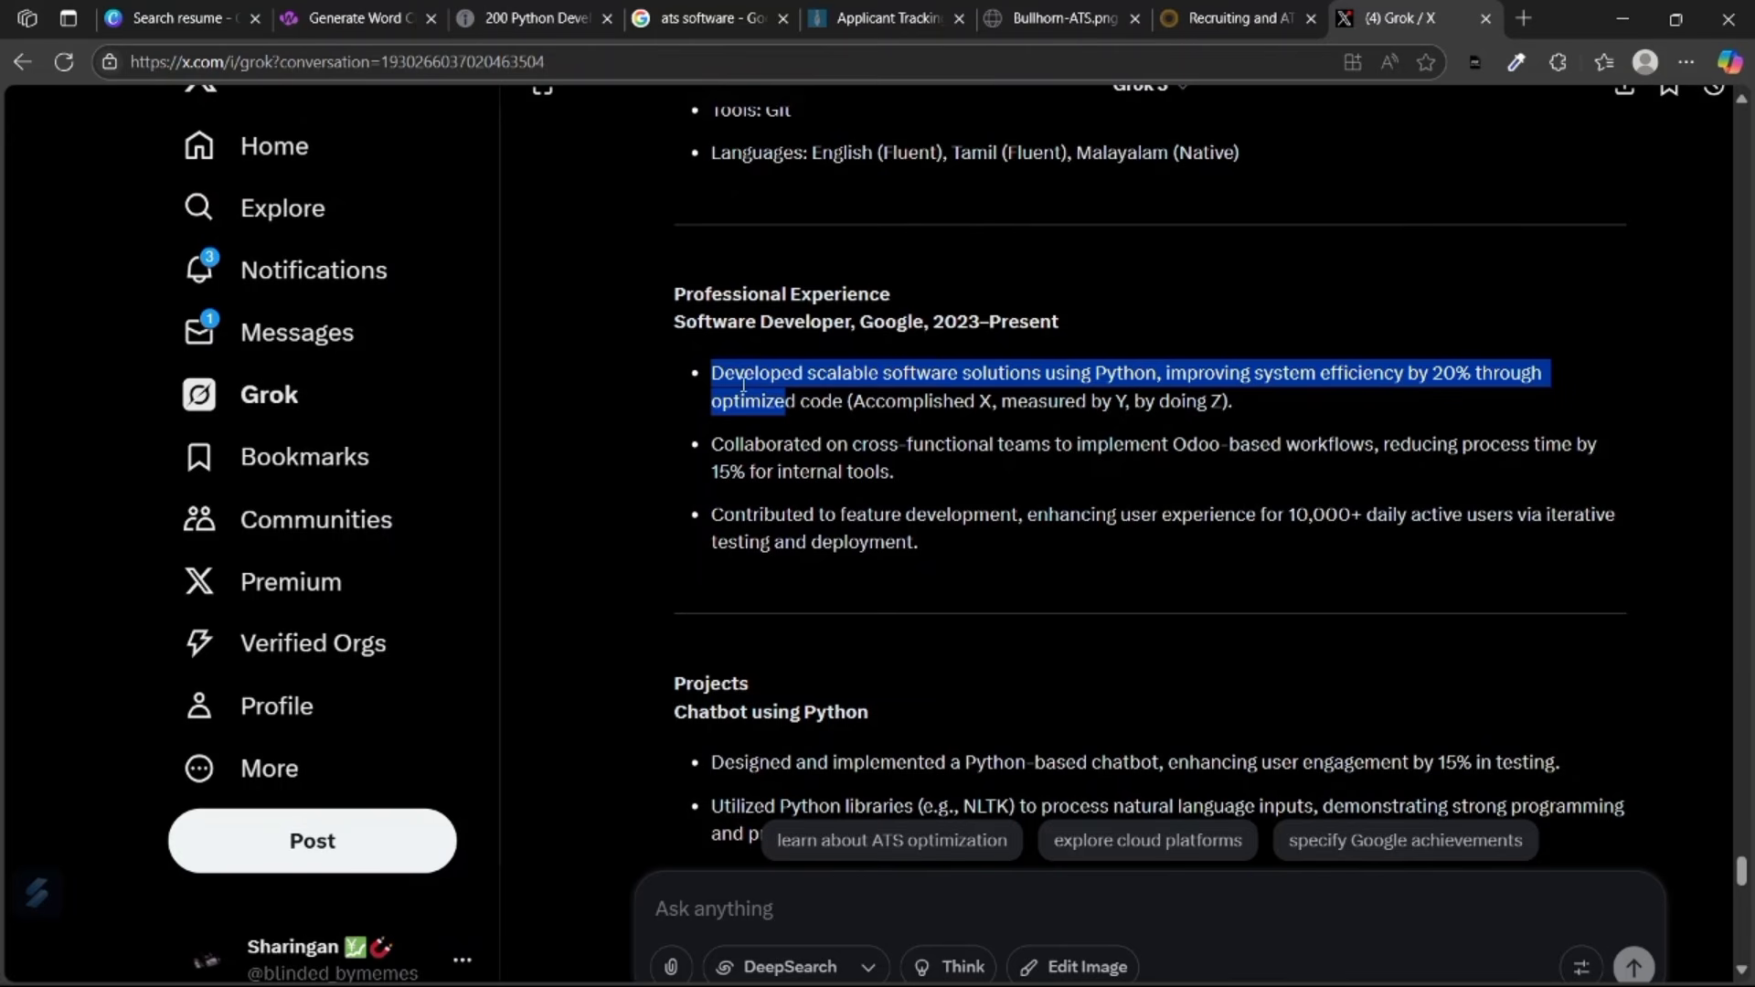
scroll(743, 385, down, 10)
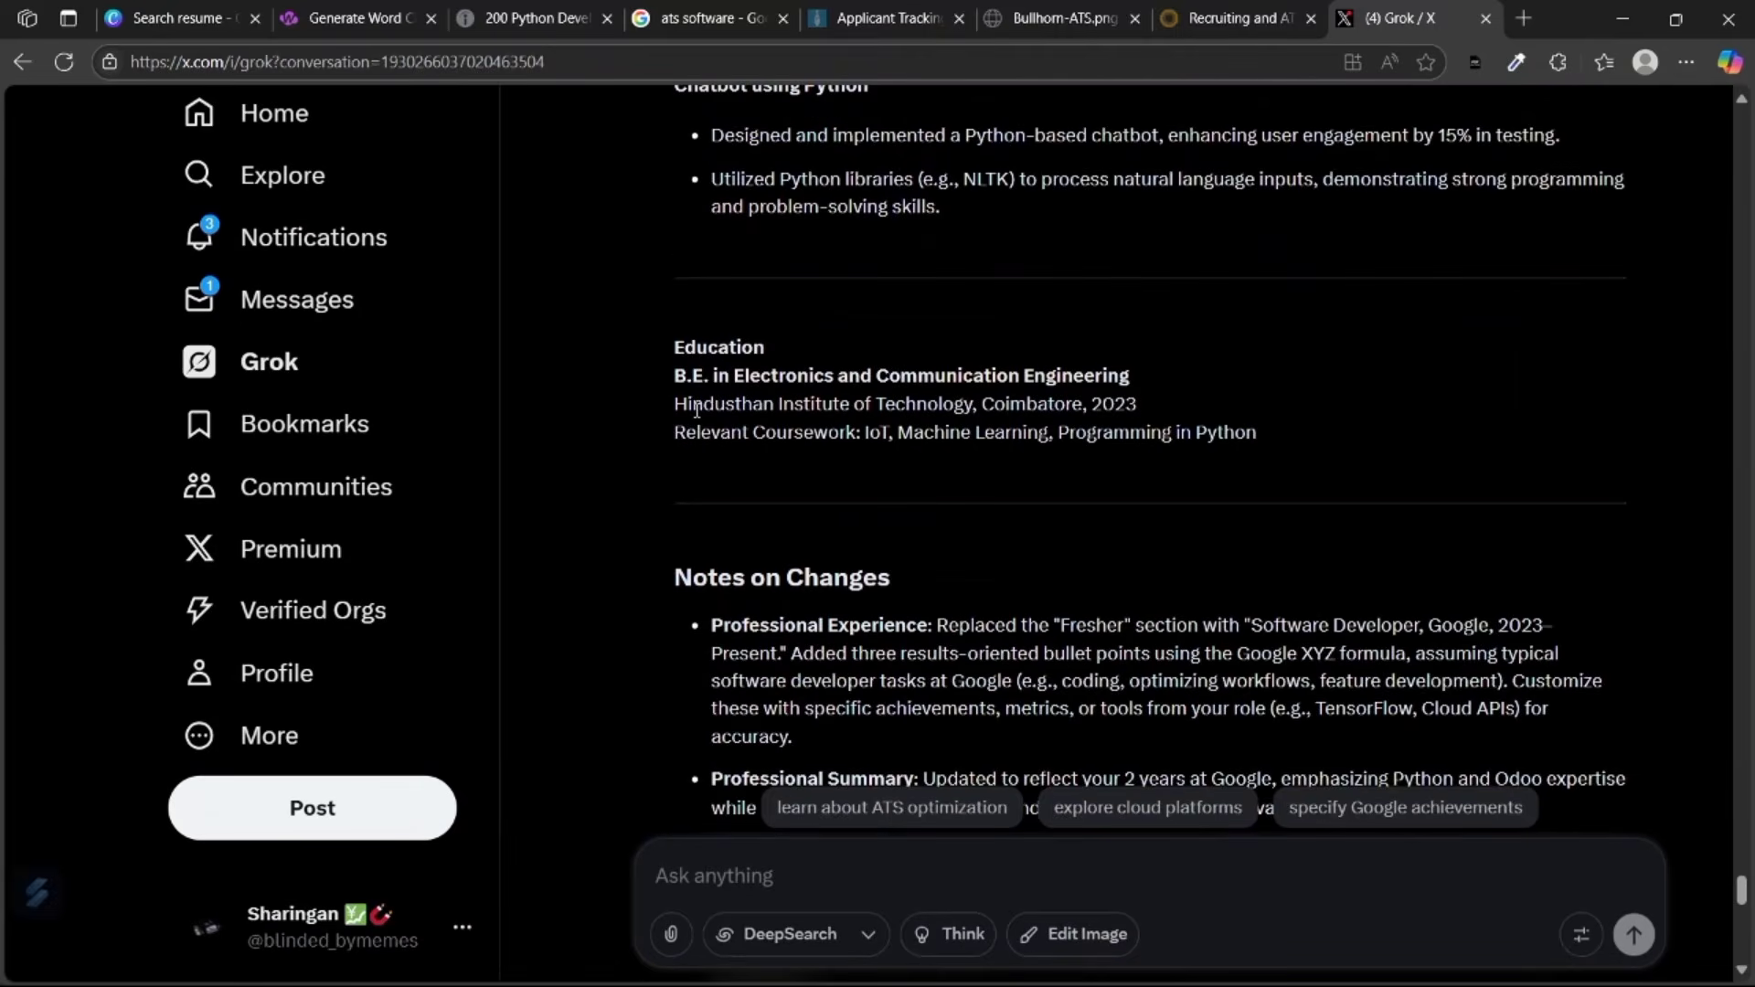
scroll(694, 408, up, 2)
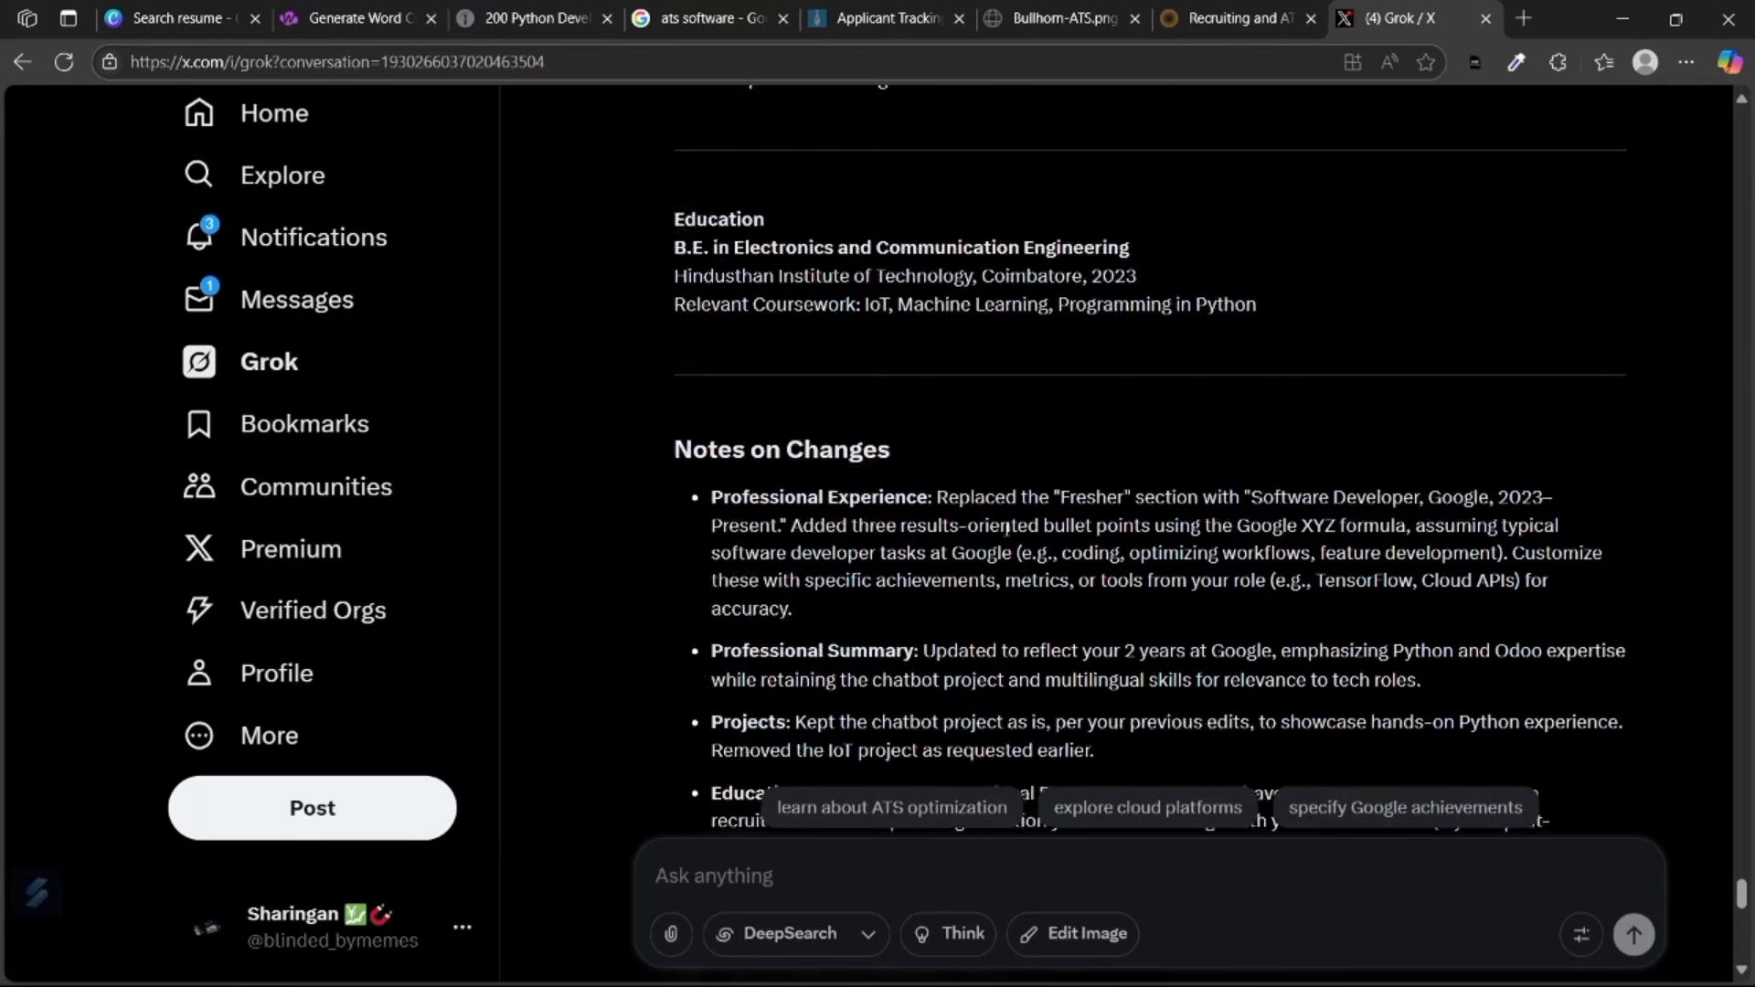
scroll(1007, 530, down, 2)
scroll(1006, 530, down, 10)
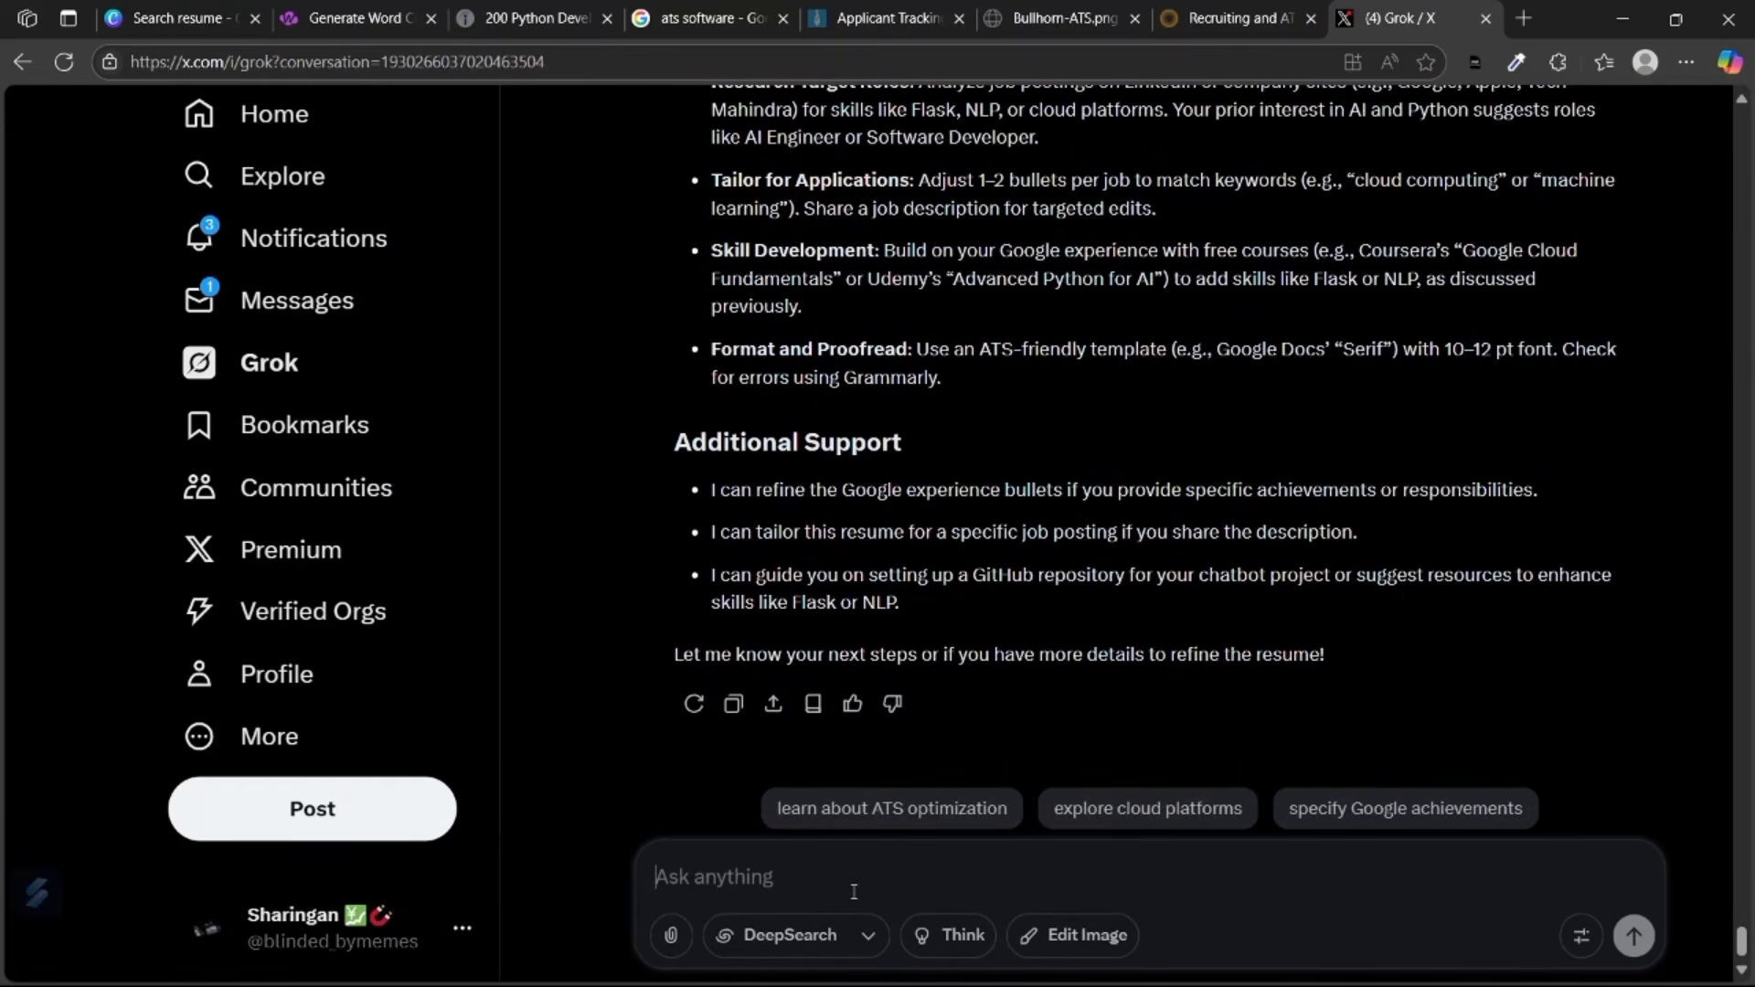
Ask Grok to 'give me this as a markdown text'.
text(give me this a a)
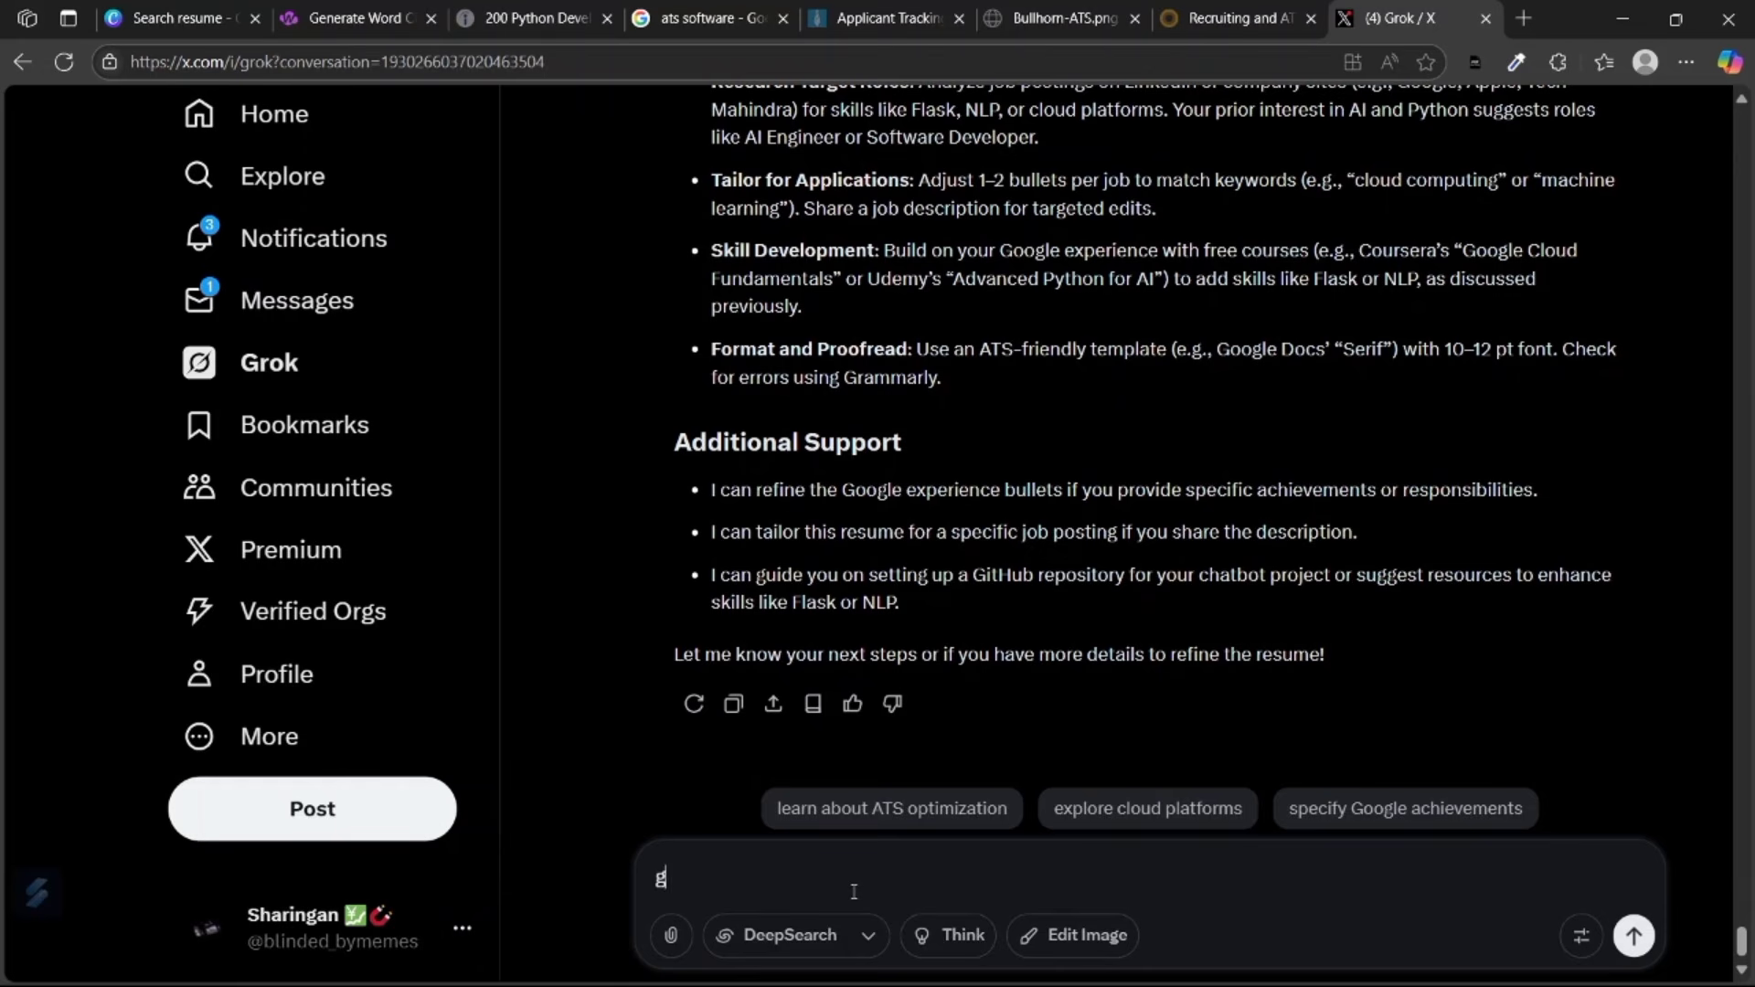
key(BackSpace)
key(BackSpace)
text(s a markdown text)
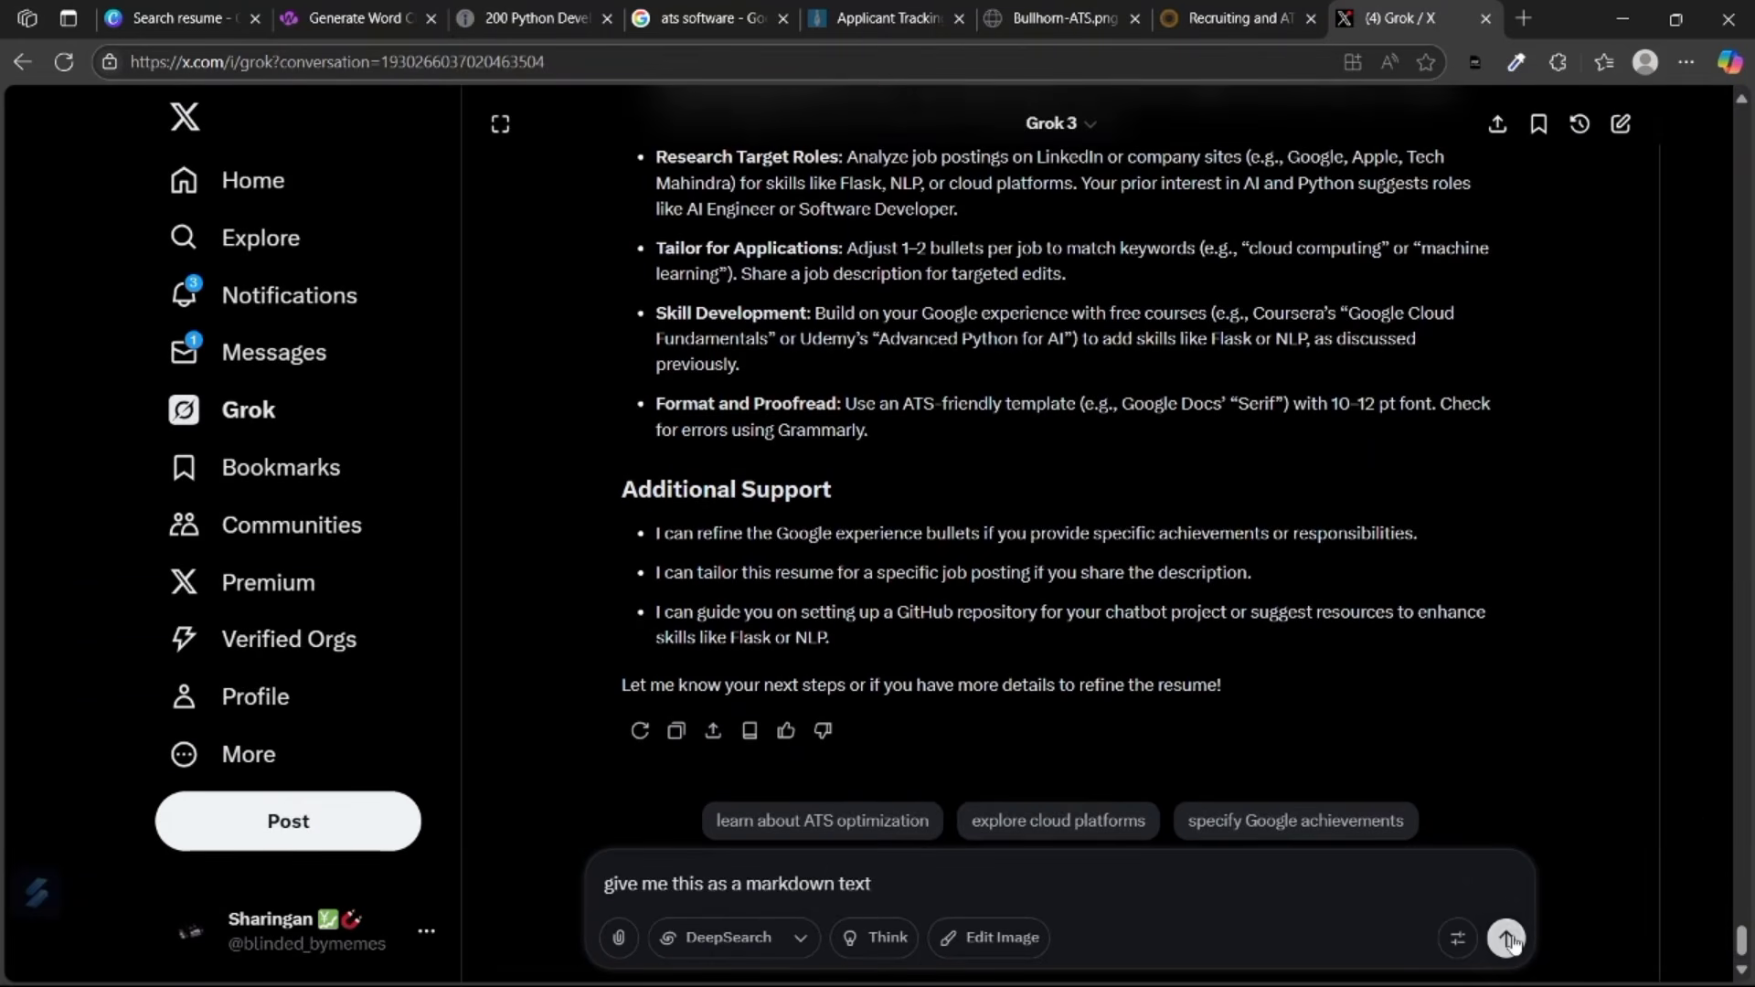
click(1506, 937)
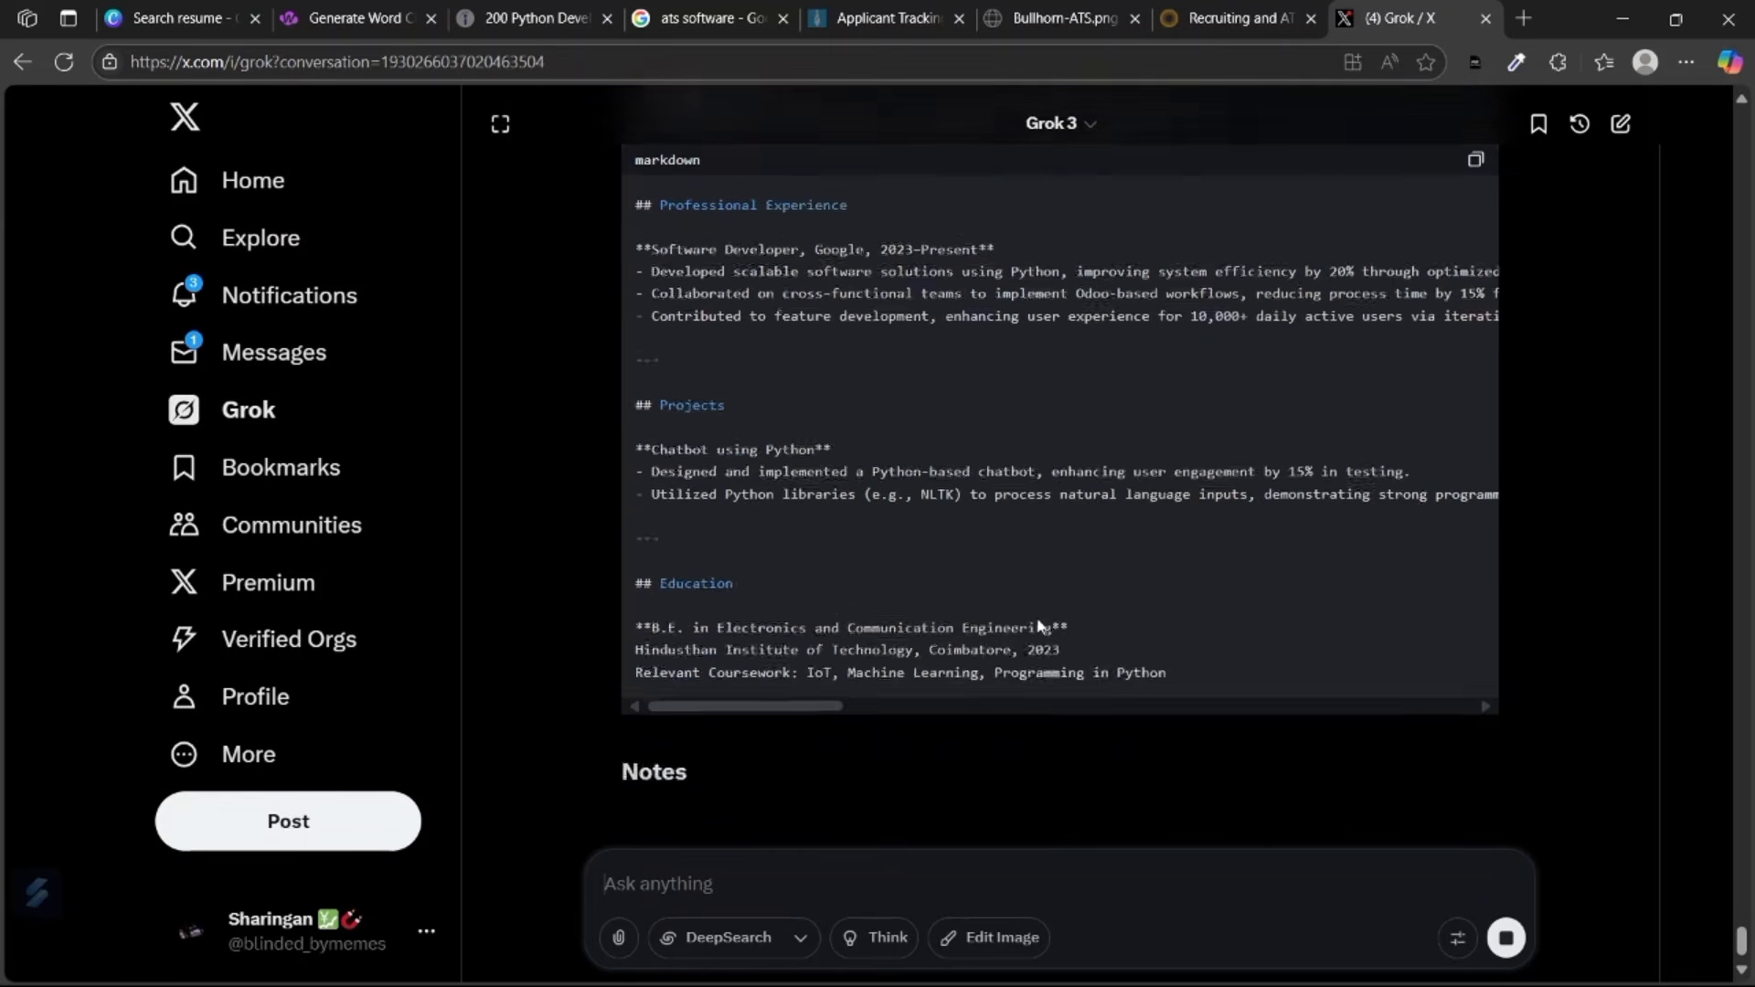
Copy the Markdown resume from Grok's code block and bring up the word cloud page.
scroll(1005, 594, up, 8)
scroll(1060, 585, down, 6)
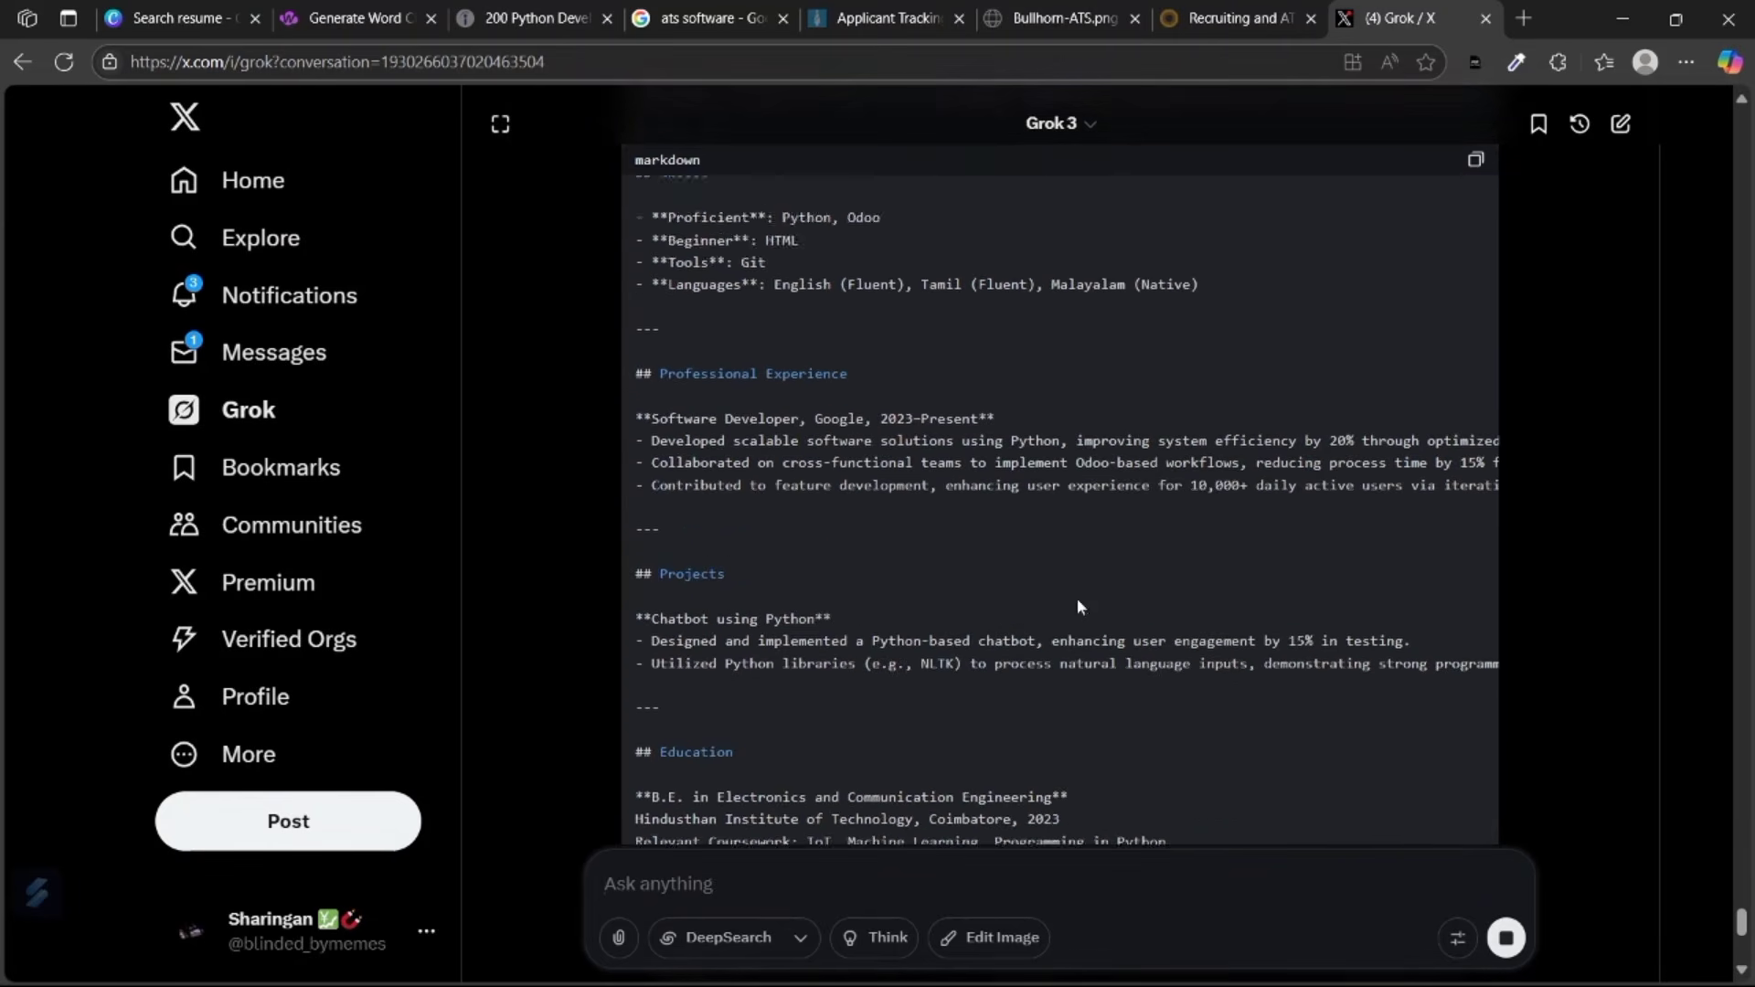
scroll(1078, 607, down, 2)
scroll(1078, 607, right, 7)
scroll(1078, 607, left, 7)
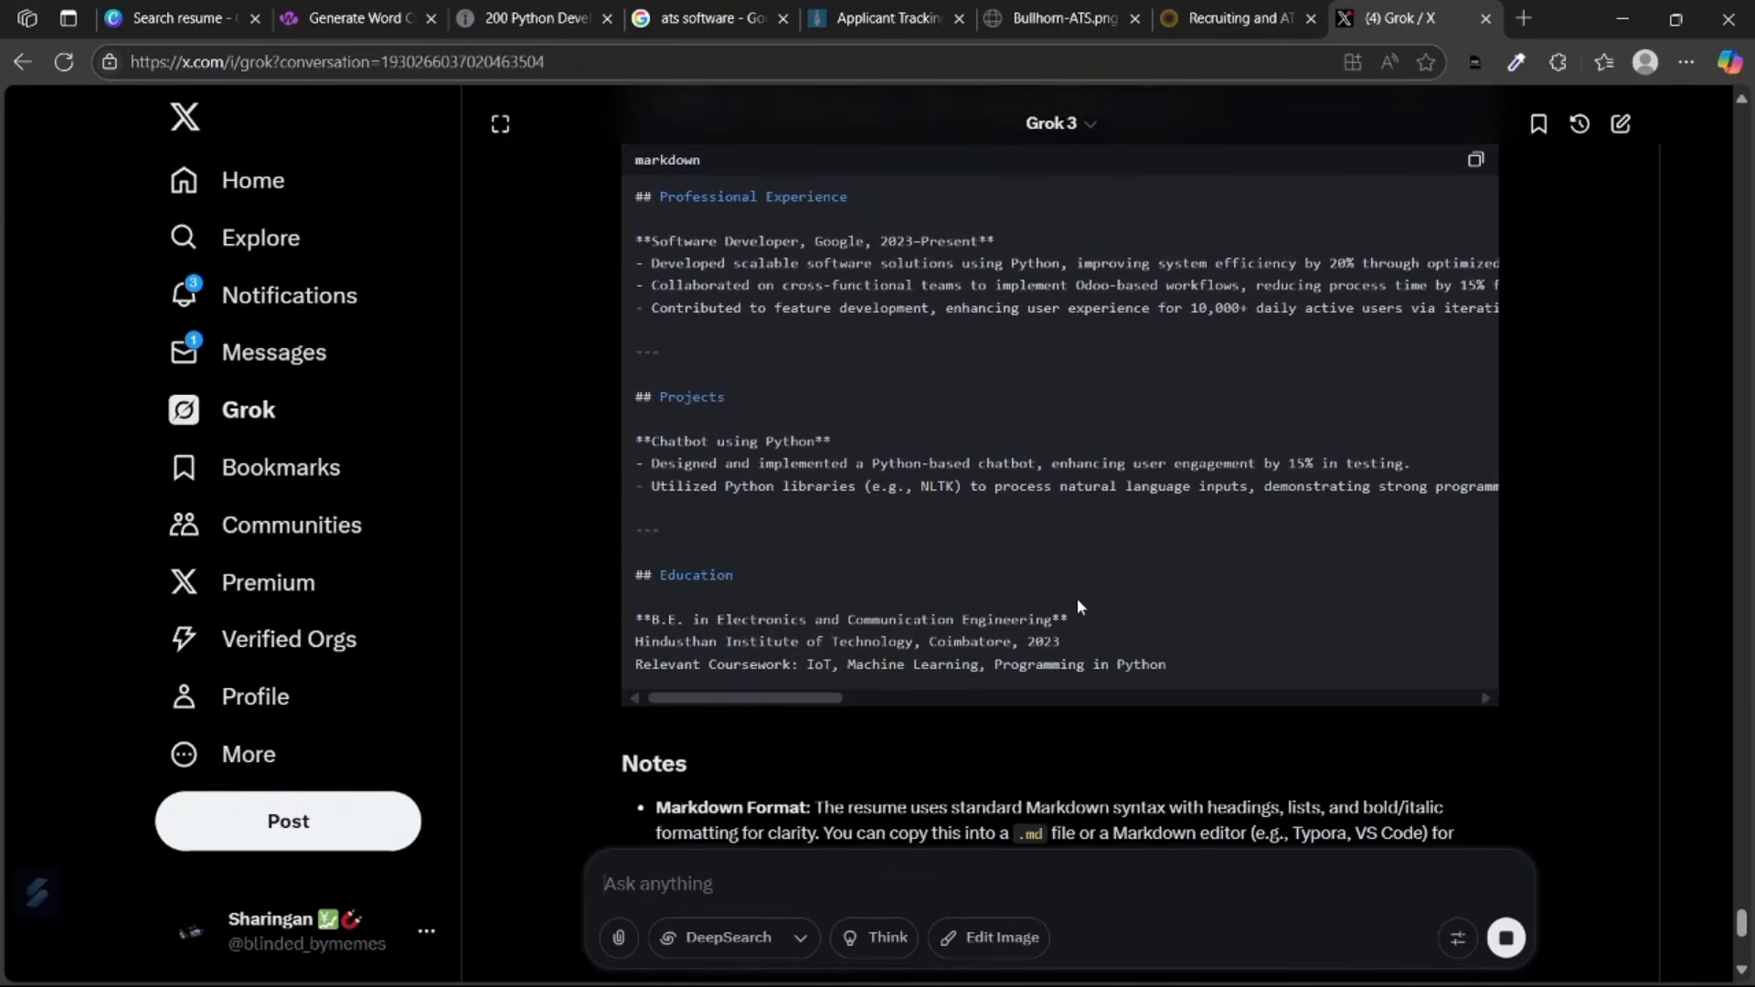
scroll(1076, 599, up, 7)
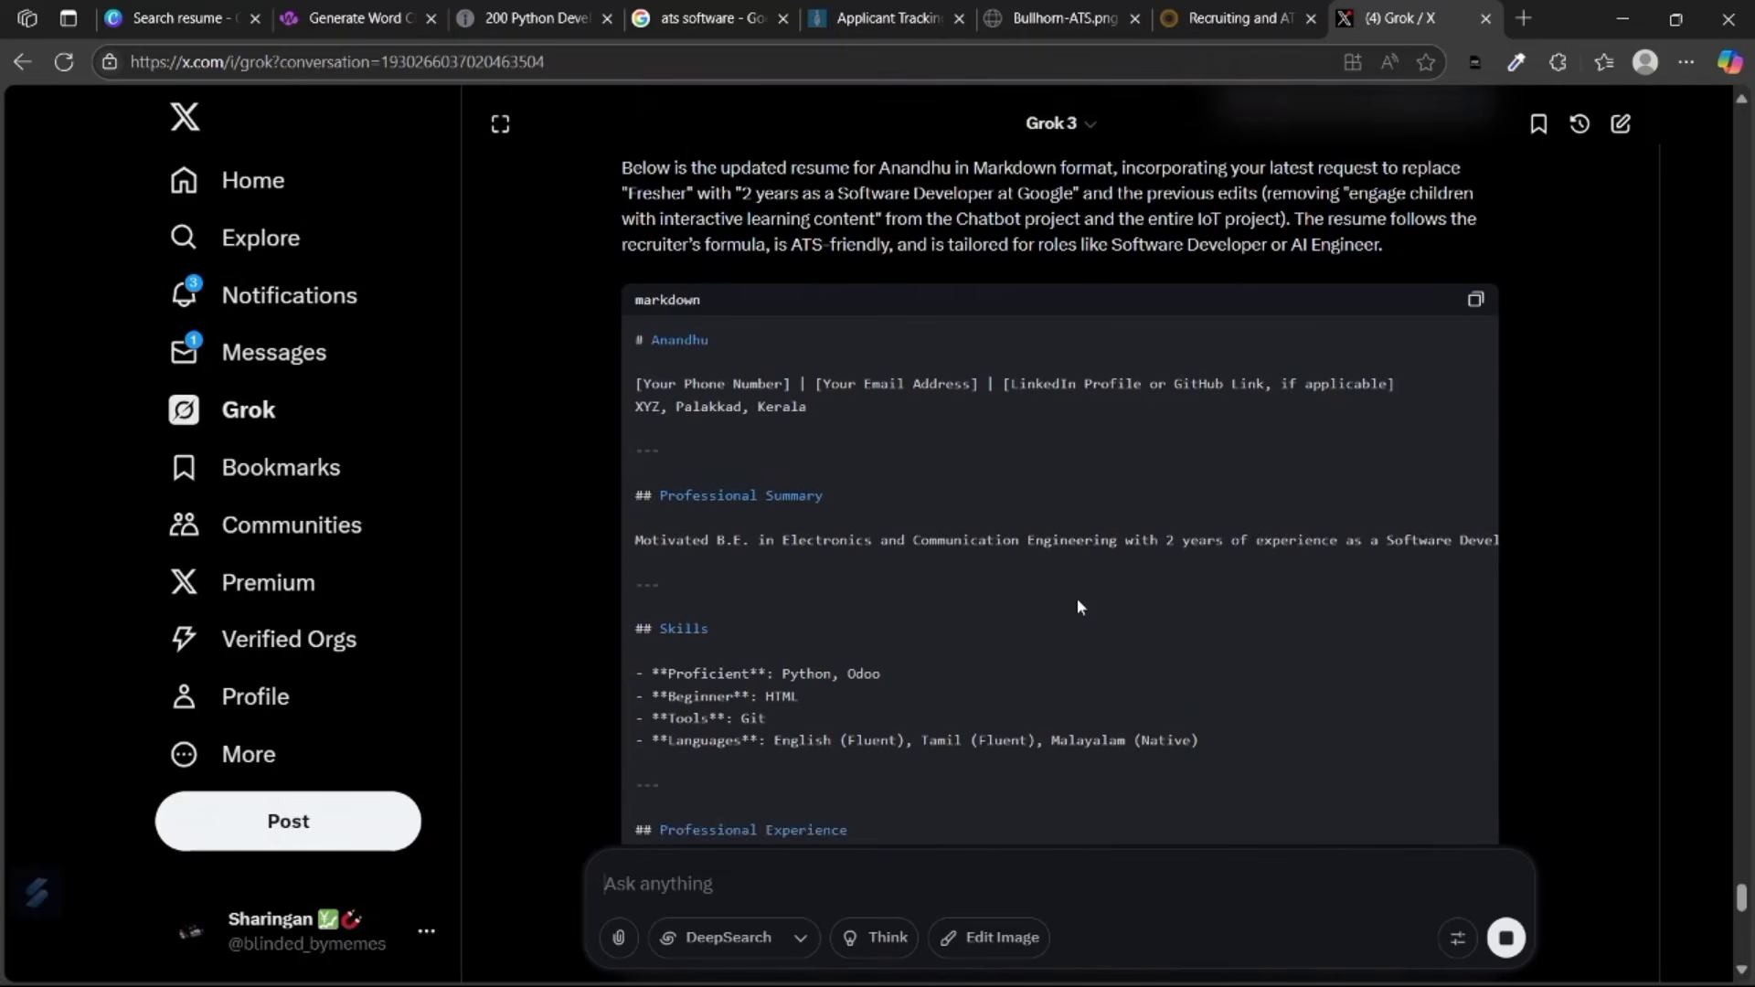
scroll(1077, 607, up, 1)
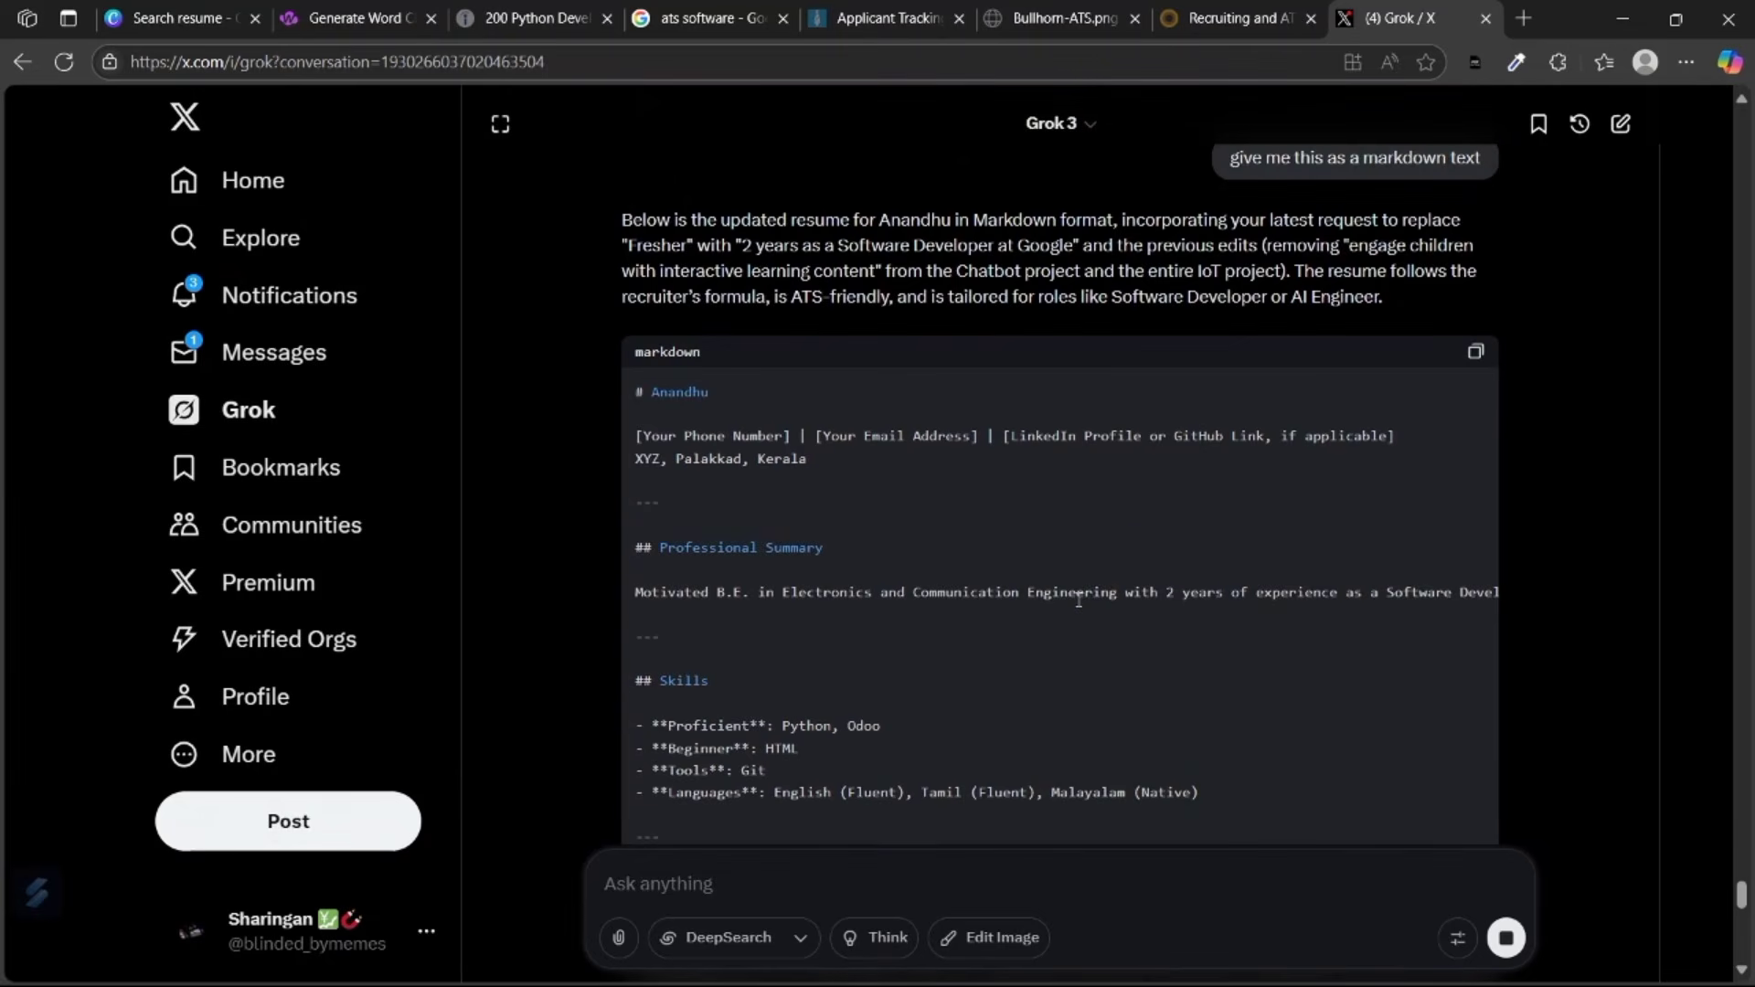
click(1476, 354)
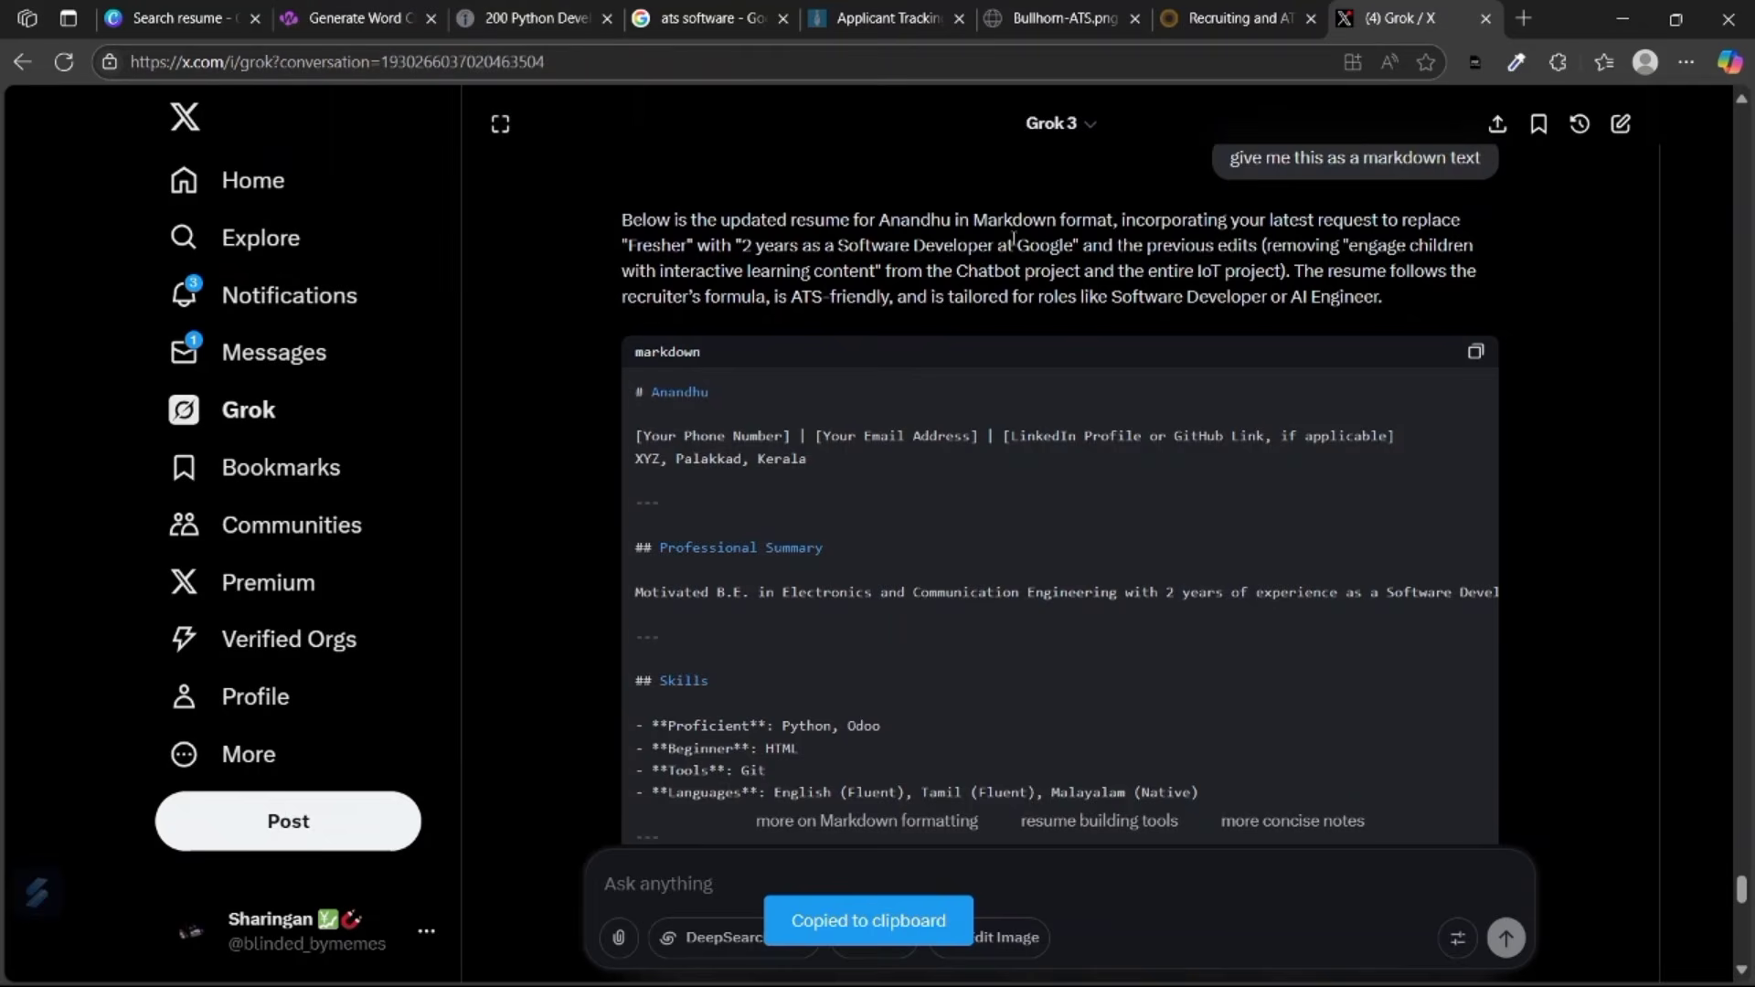
scroll(675, 406, down, 6)
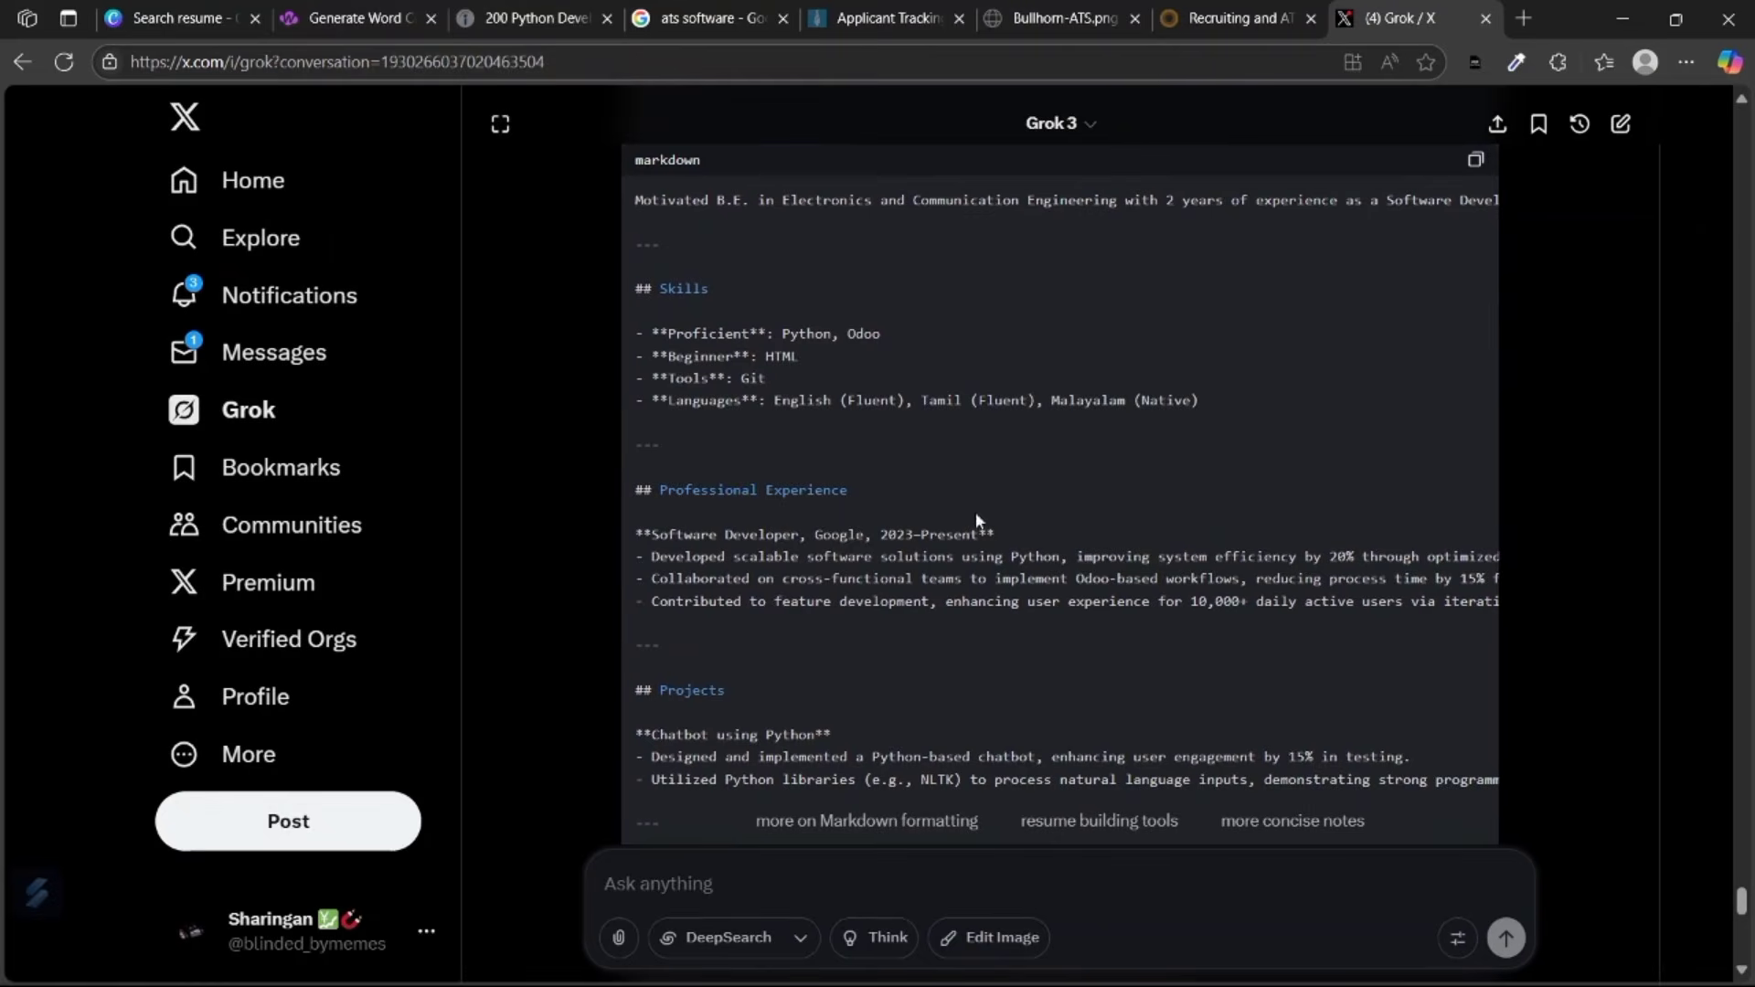
click(357, 18)
Ask Grok to add the word cloud's keywords to the resume.
scroll(714, 466, down, 1)
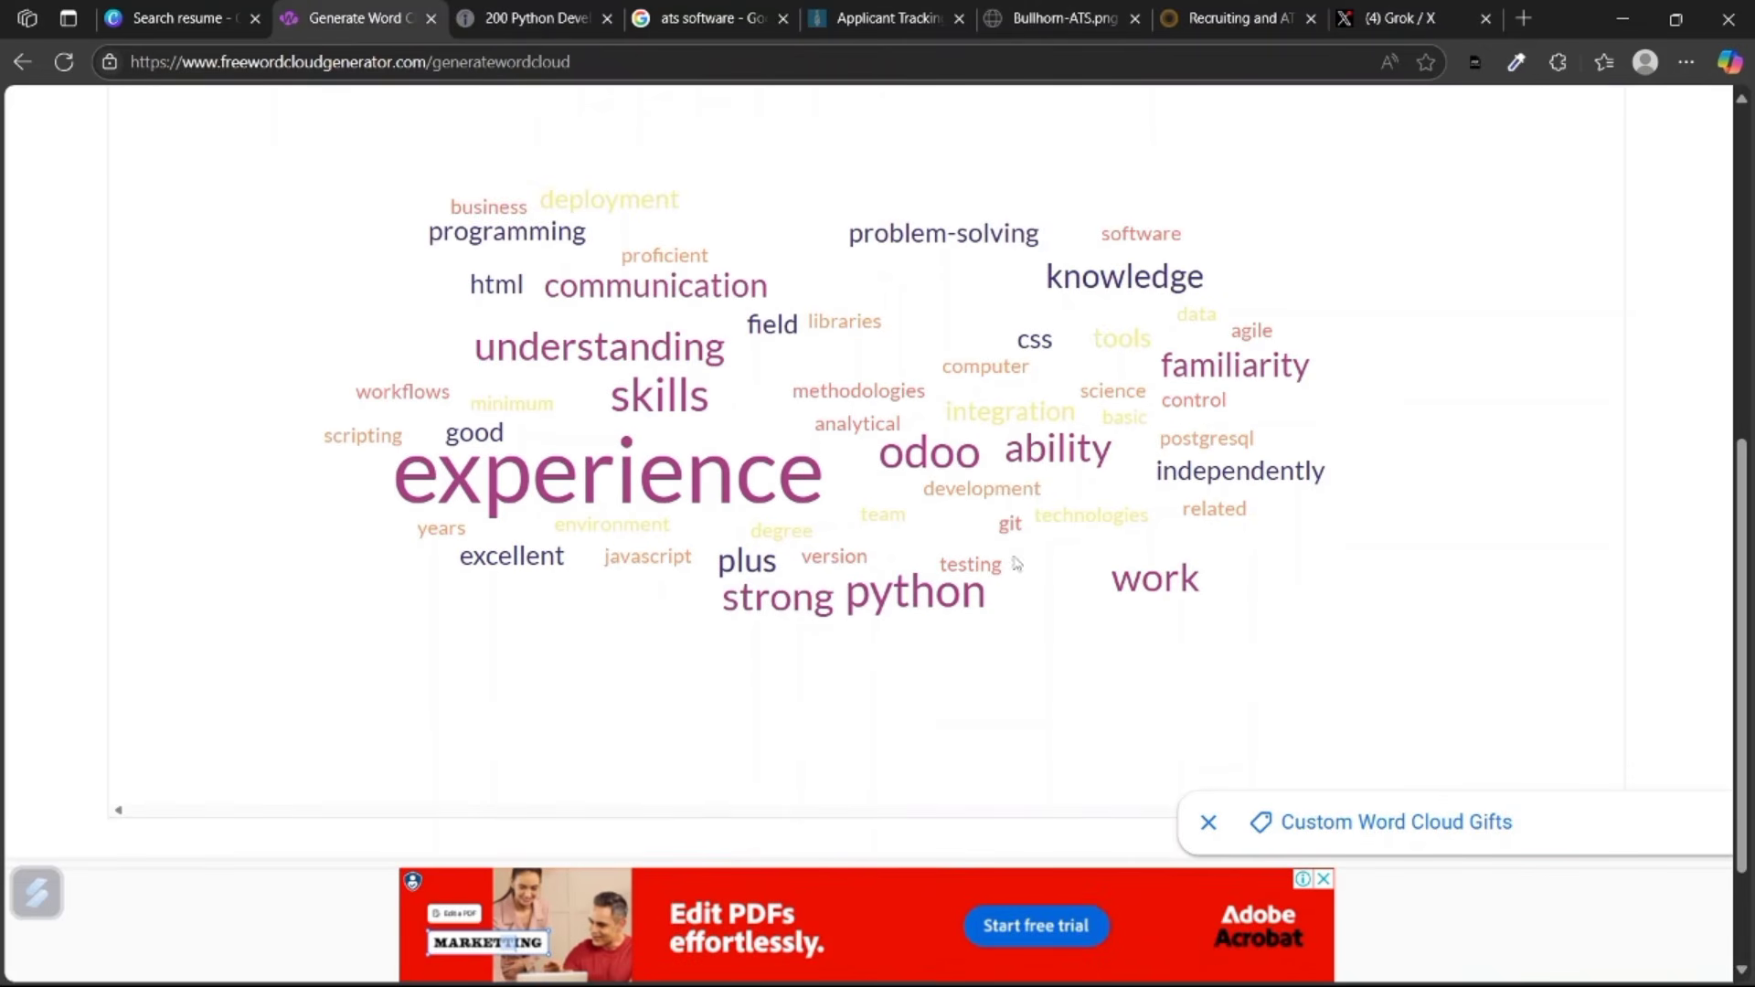
click(1399, 18)
scroll(794, 725, down, 4)
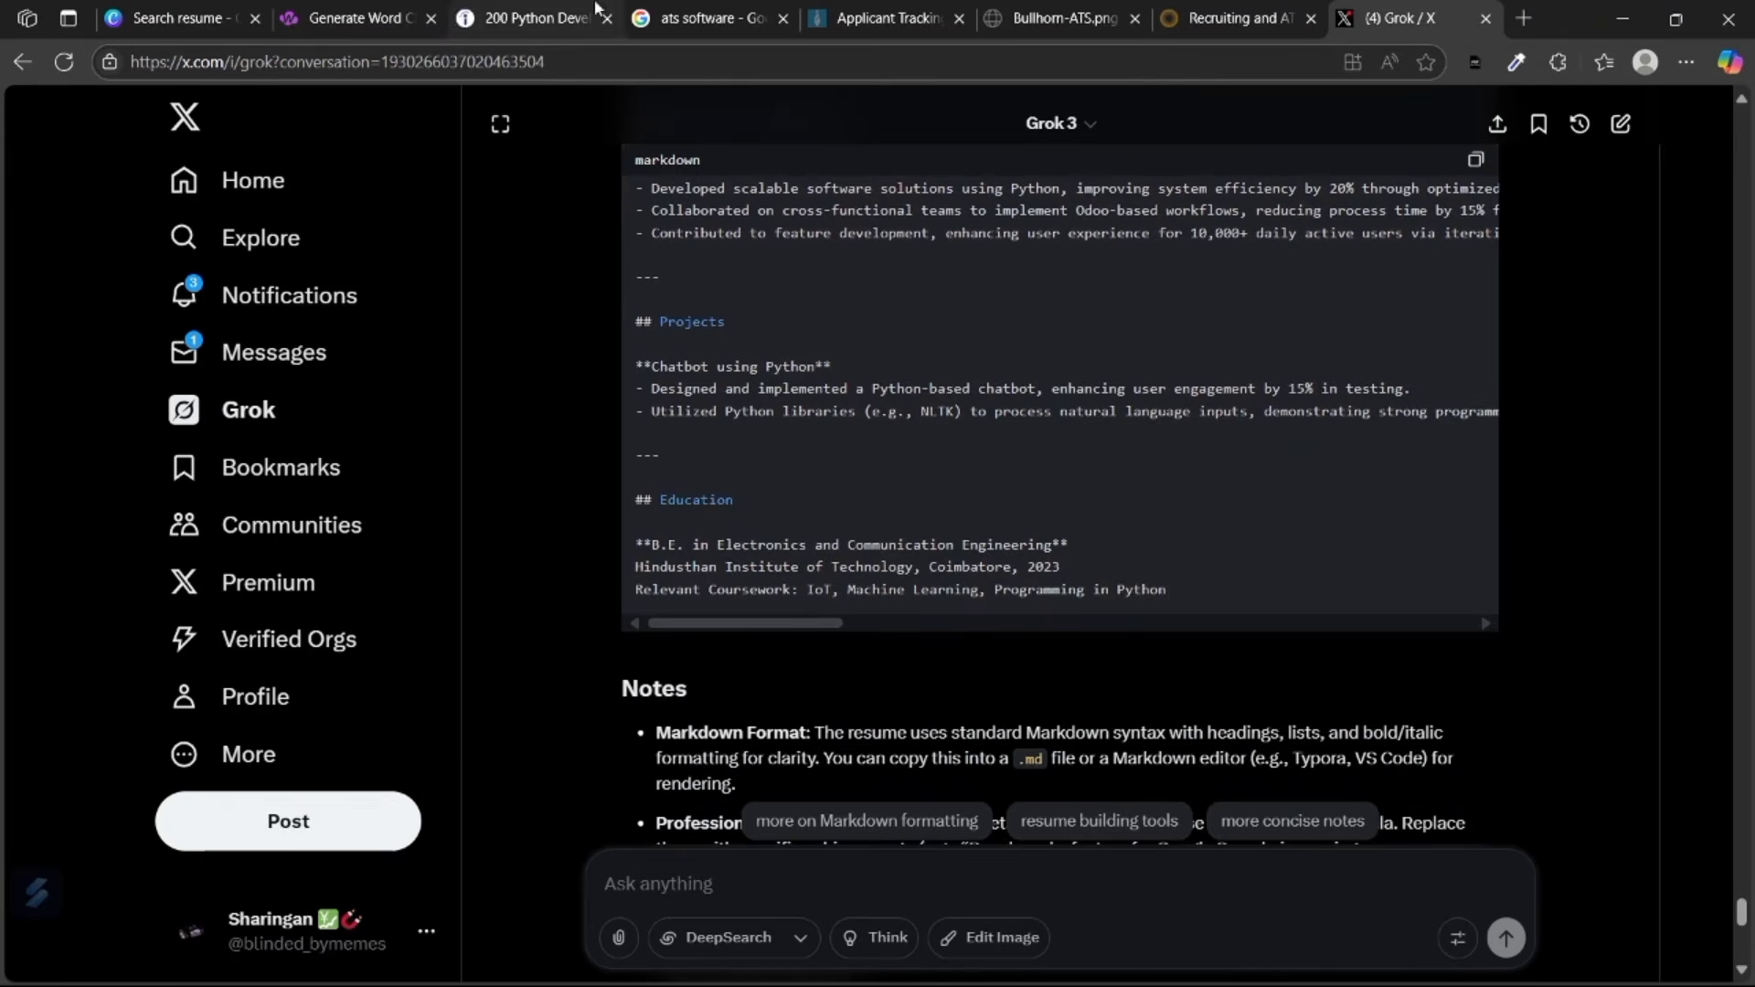
click(356, 18)
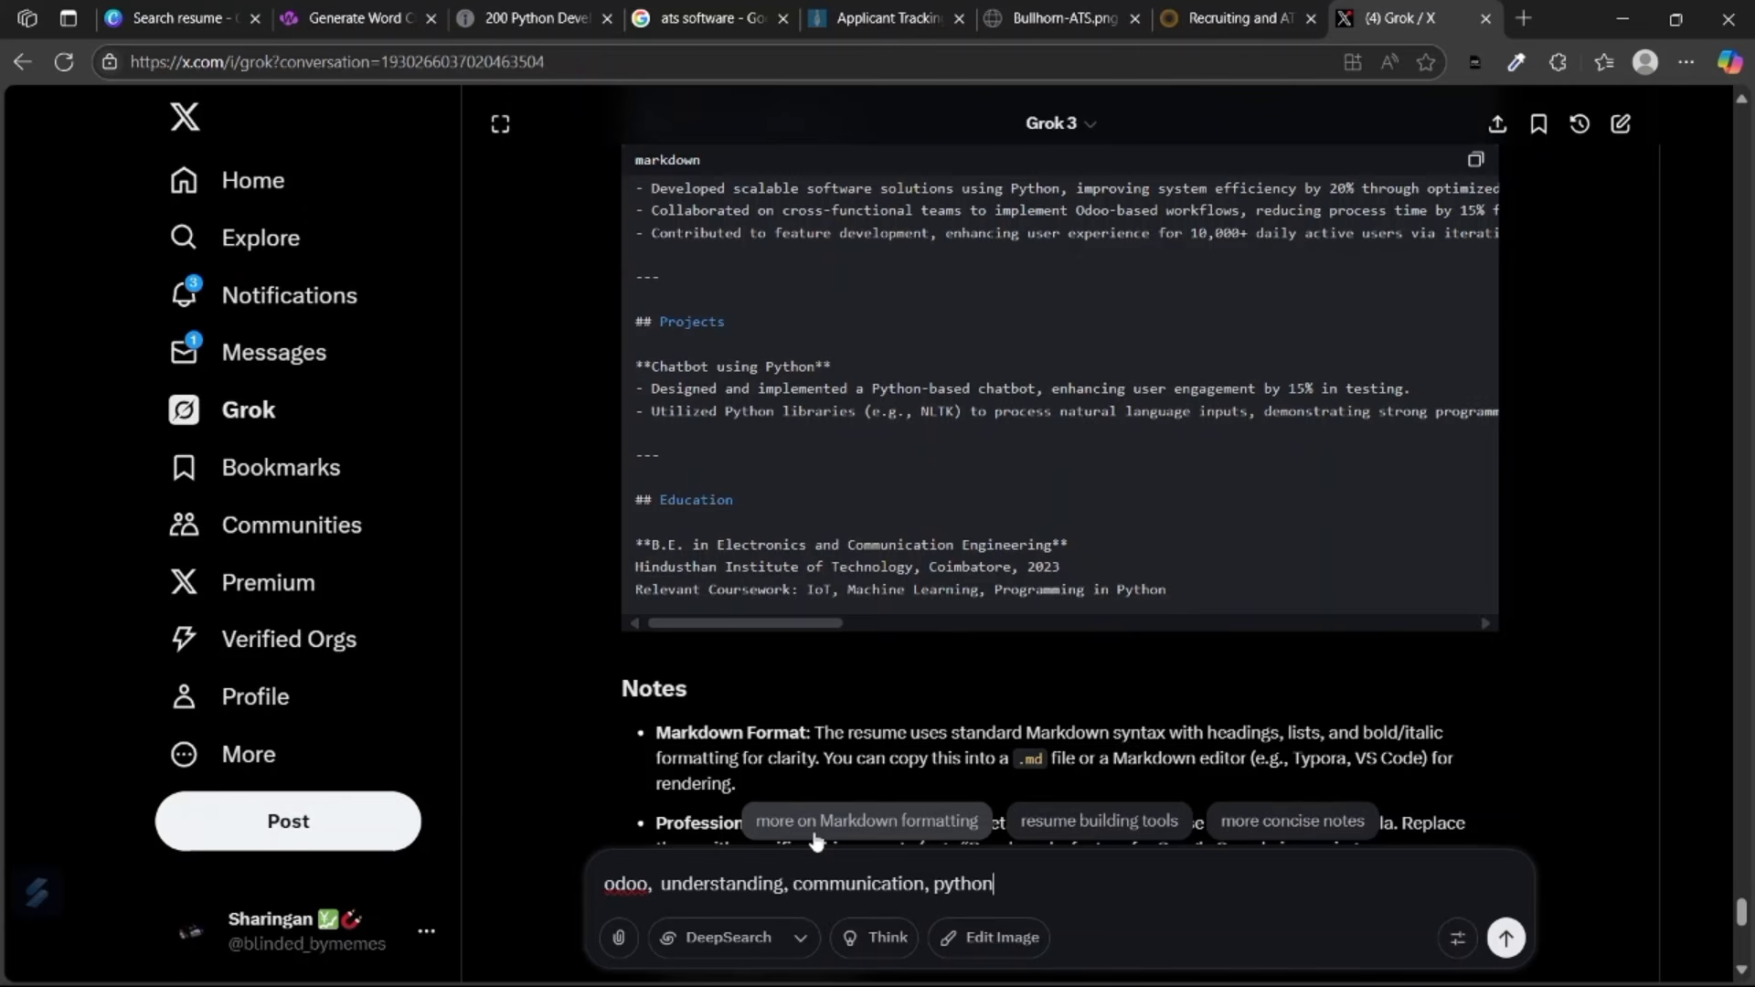
text(. add these keywords)
key(Return)
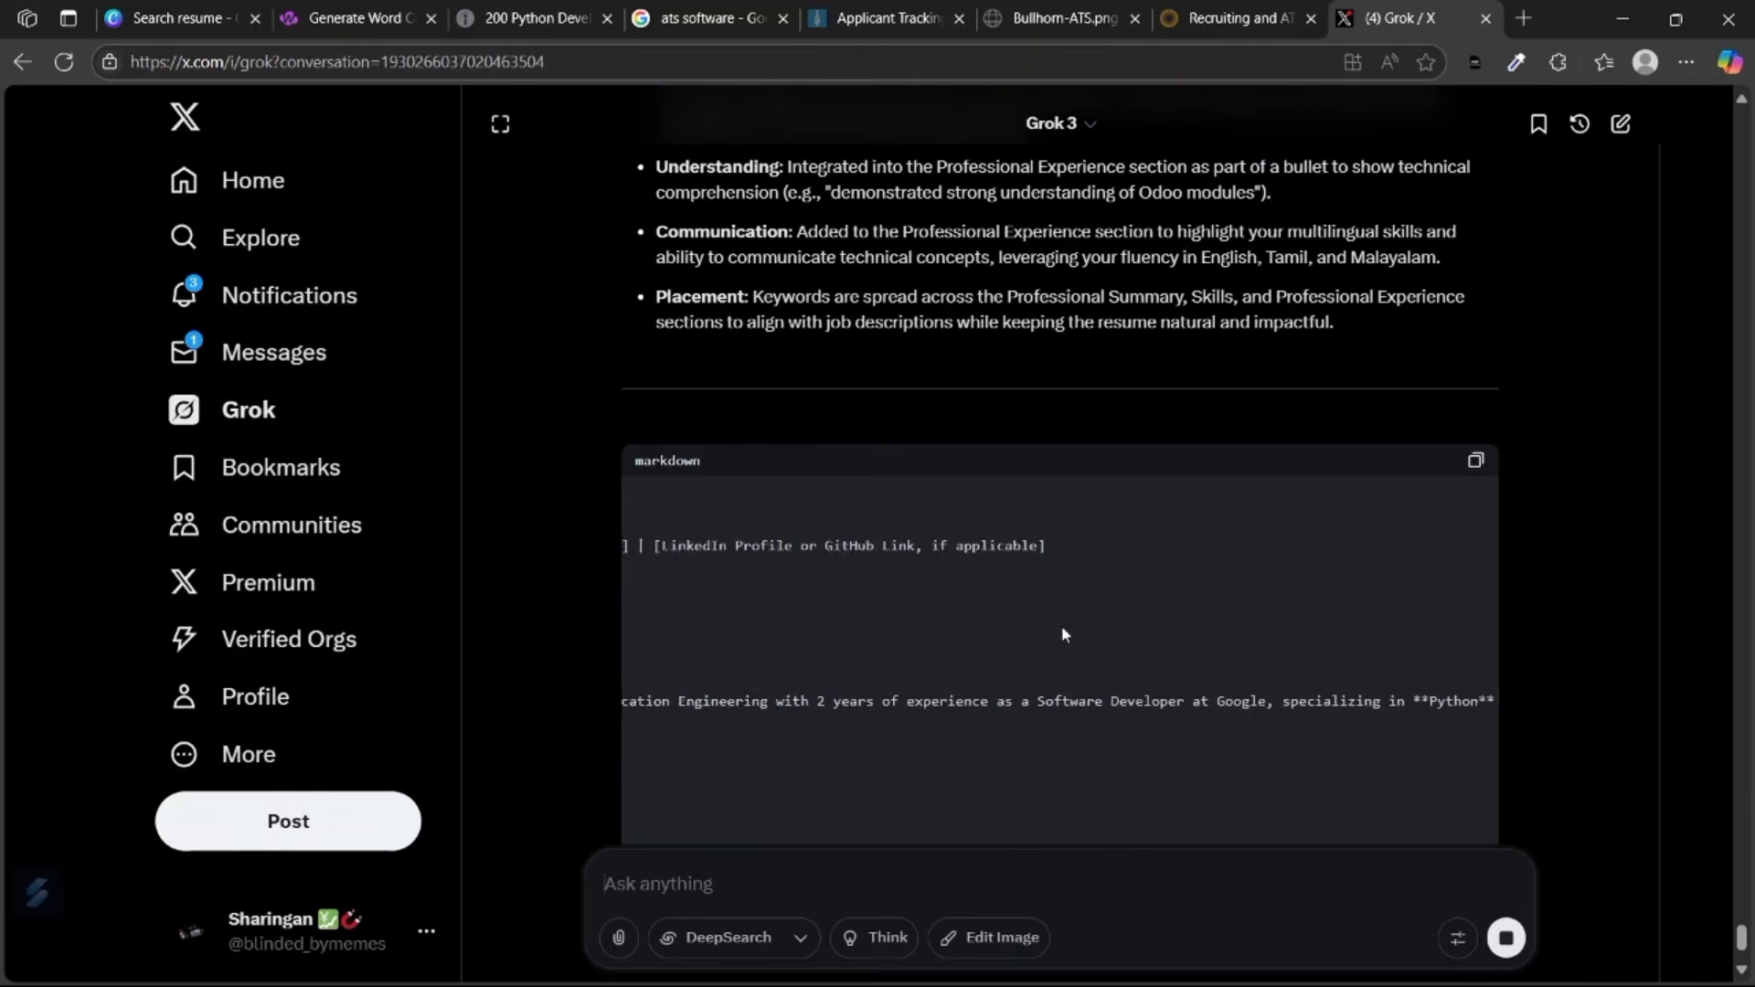
Copy the keyword-enriched Markdown resume and open a new browser tab.
scroll(1061, 634, up, 1)
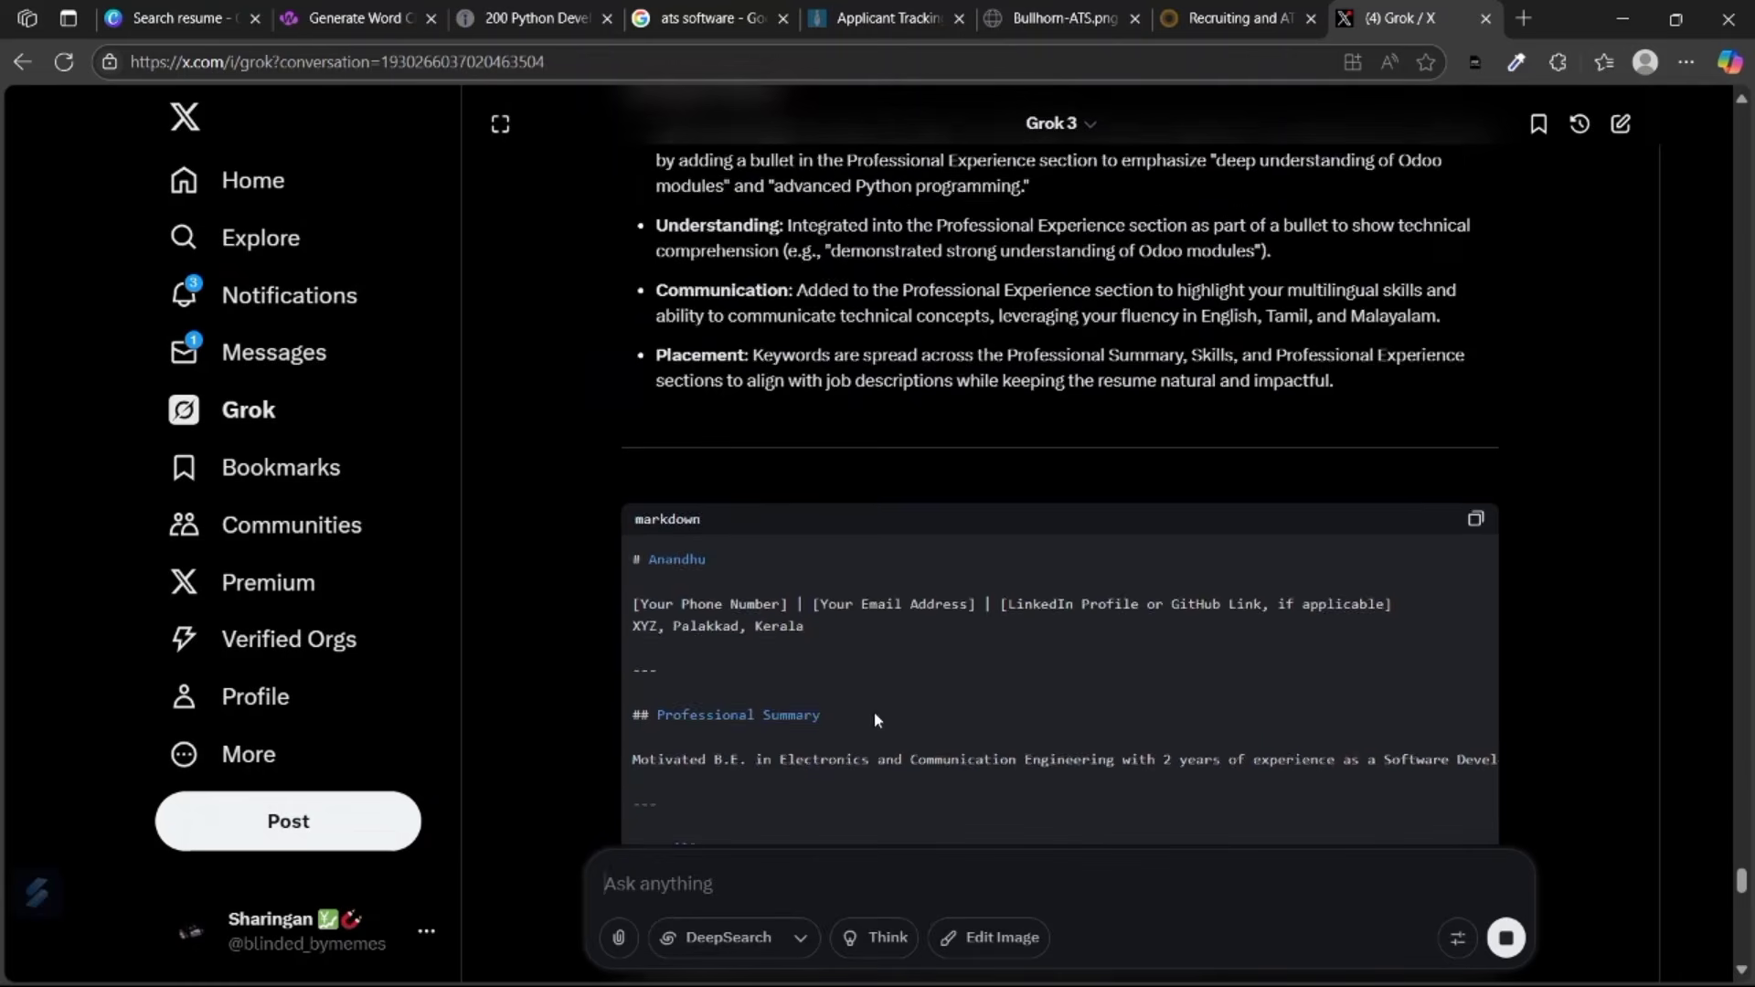
scroll(1509, 537, up, 5)
scroll(1509, 535, up, 3)
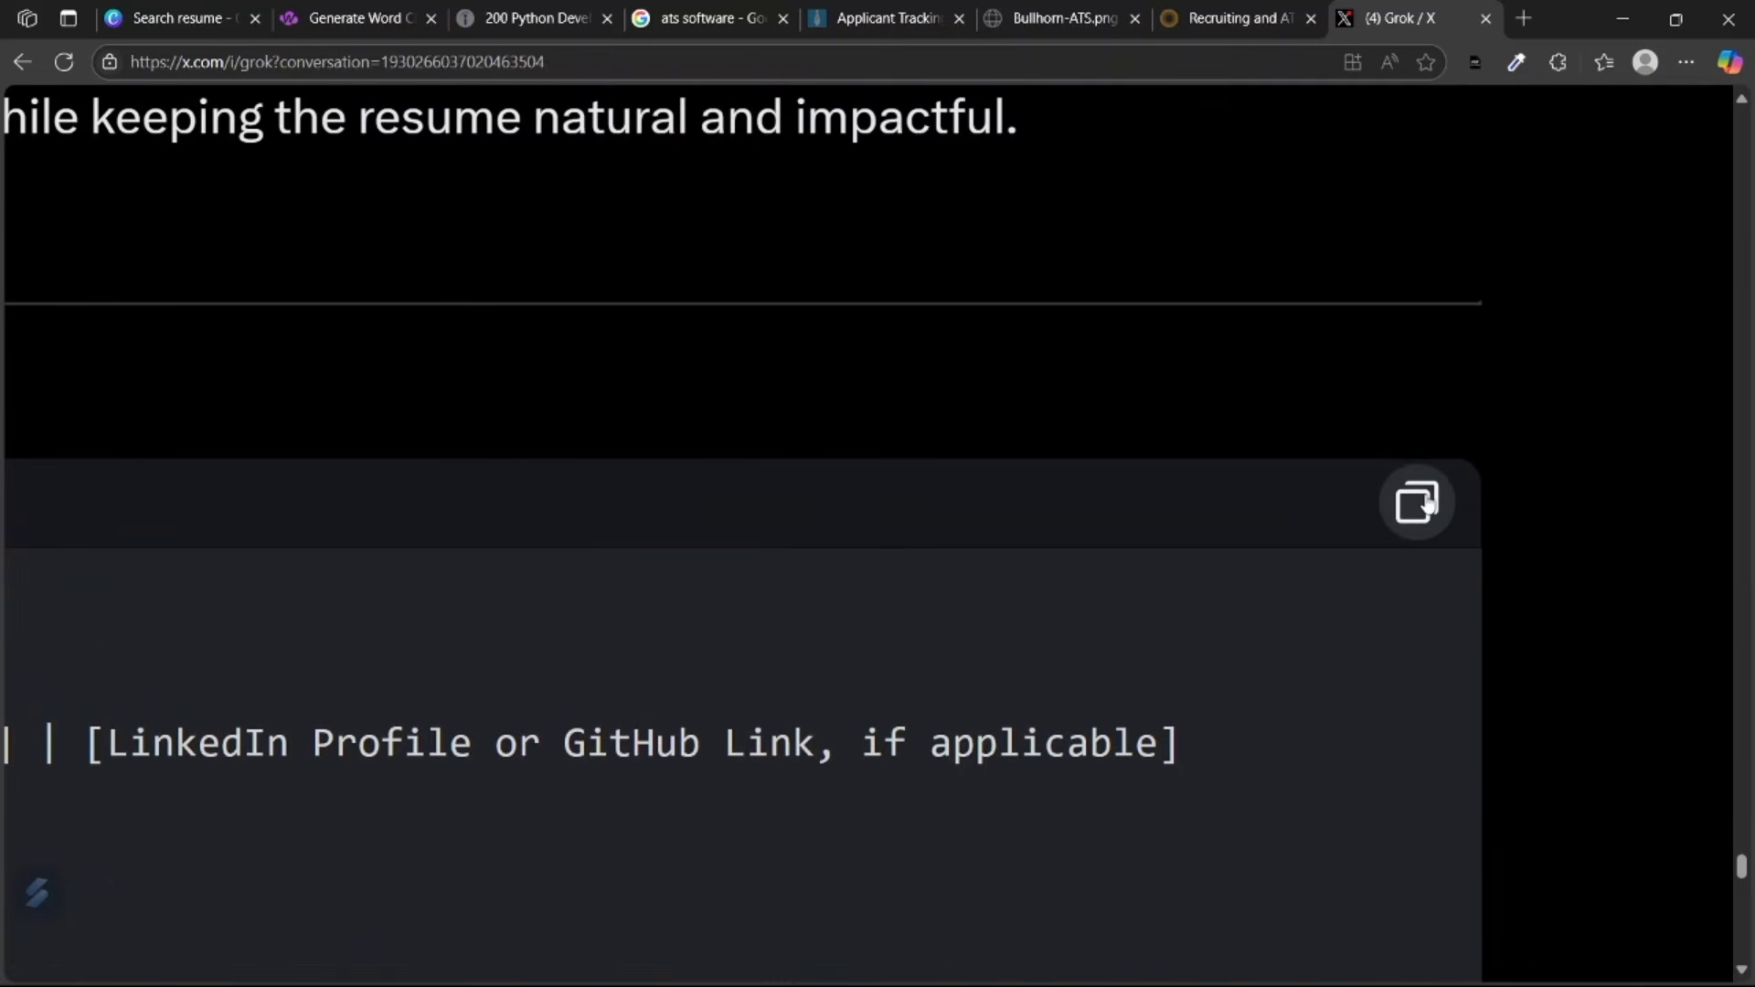
click(1419, 502)
scroll(1424, 492, down, 5)
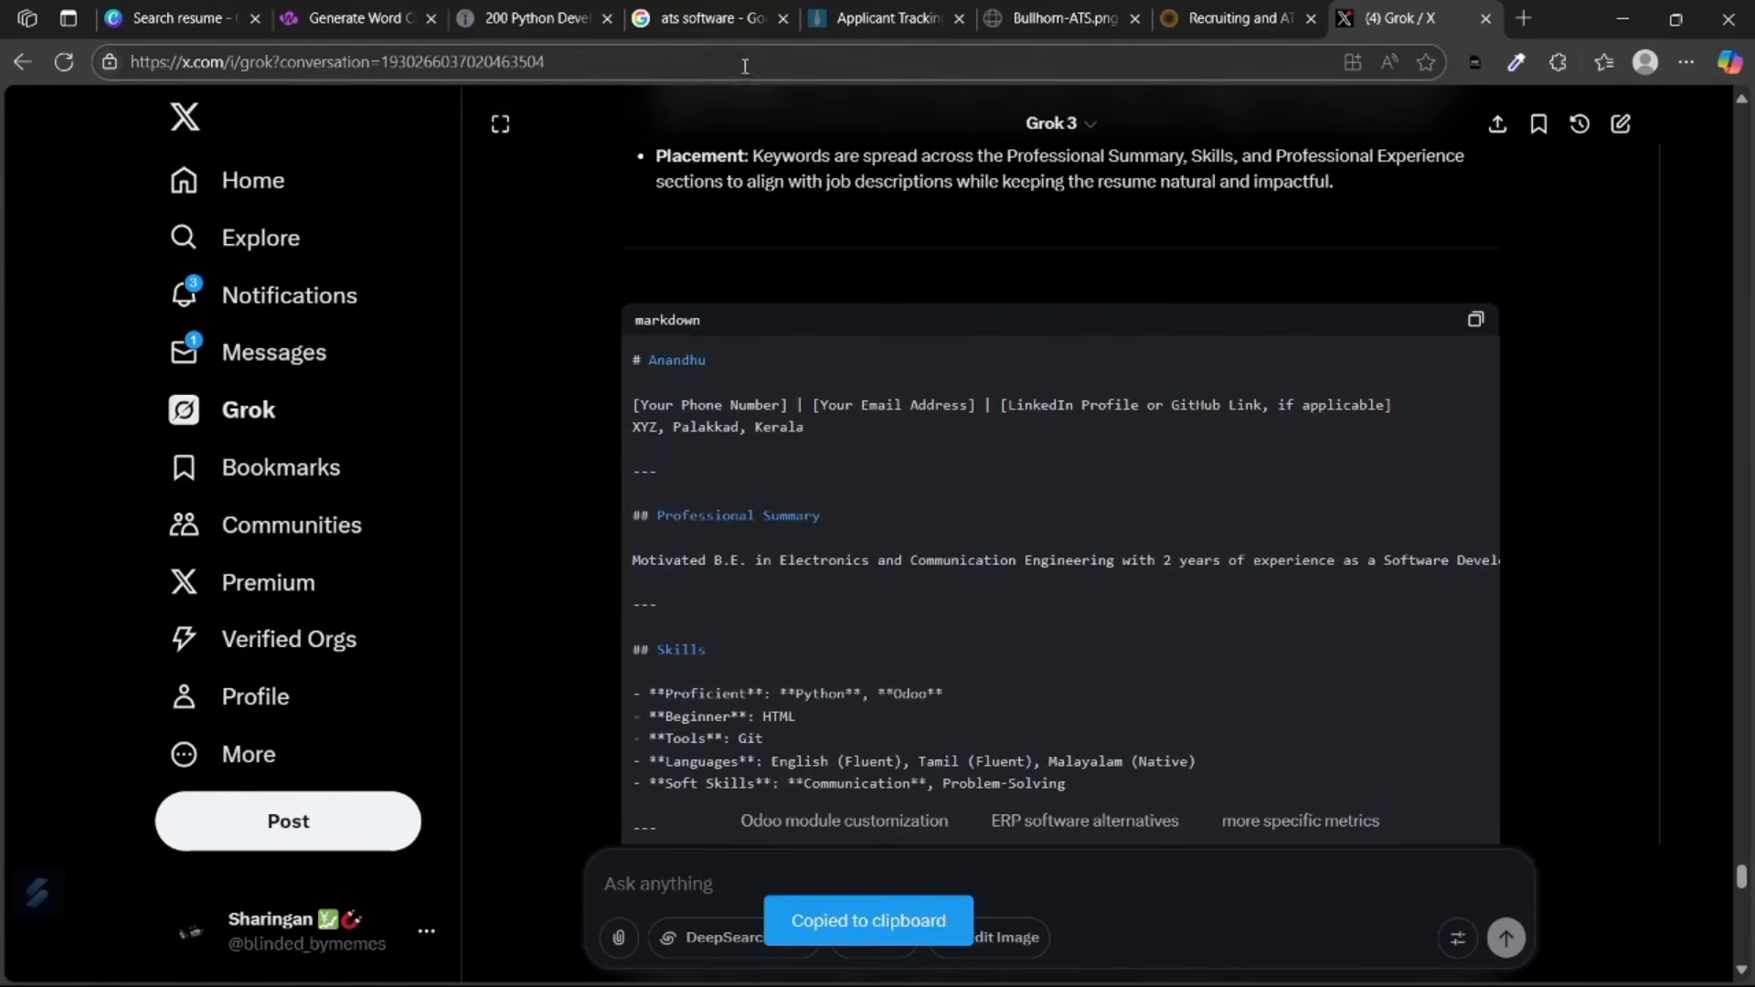
click(1523, 19)
Create a blank Google Docs document and paste the résumé into it.
text(google.com/document/u/0/)
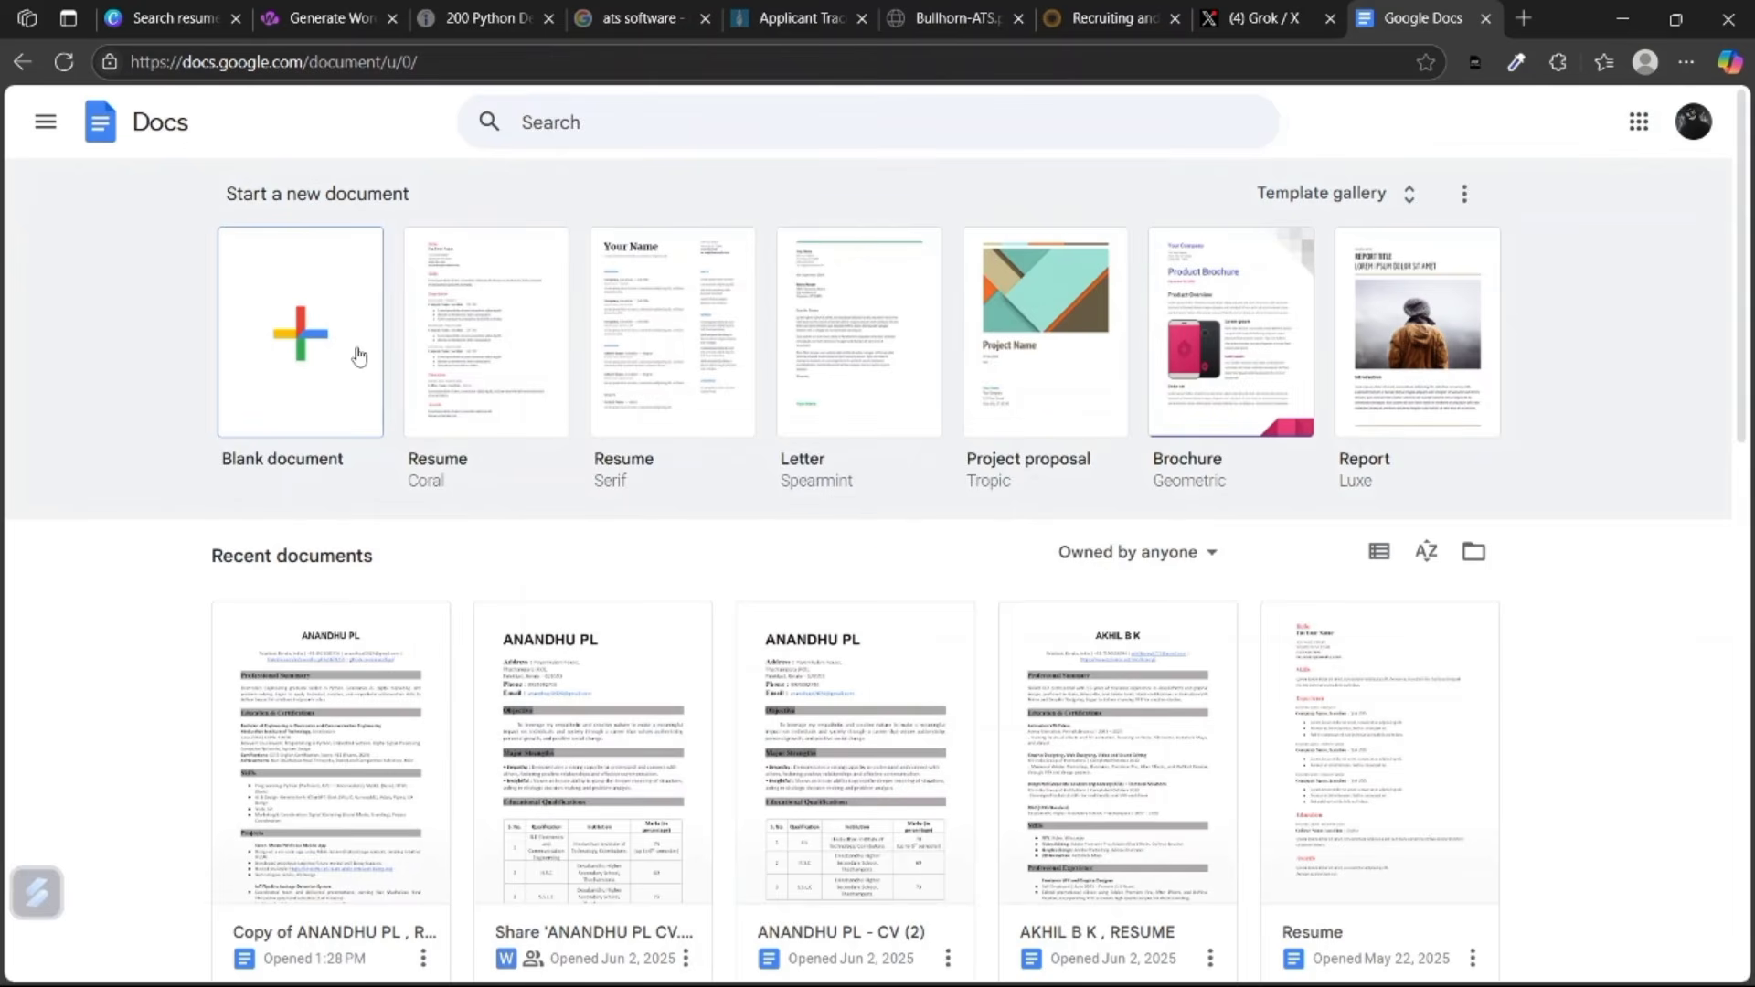
click(358, 356)
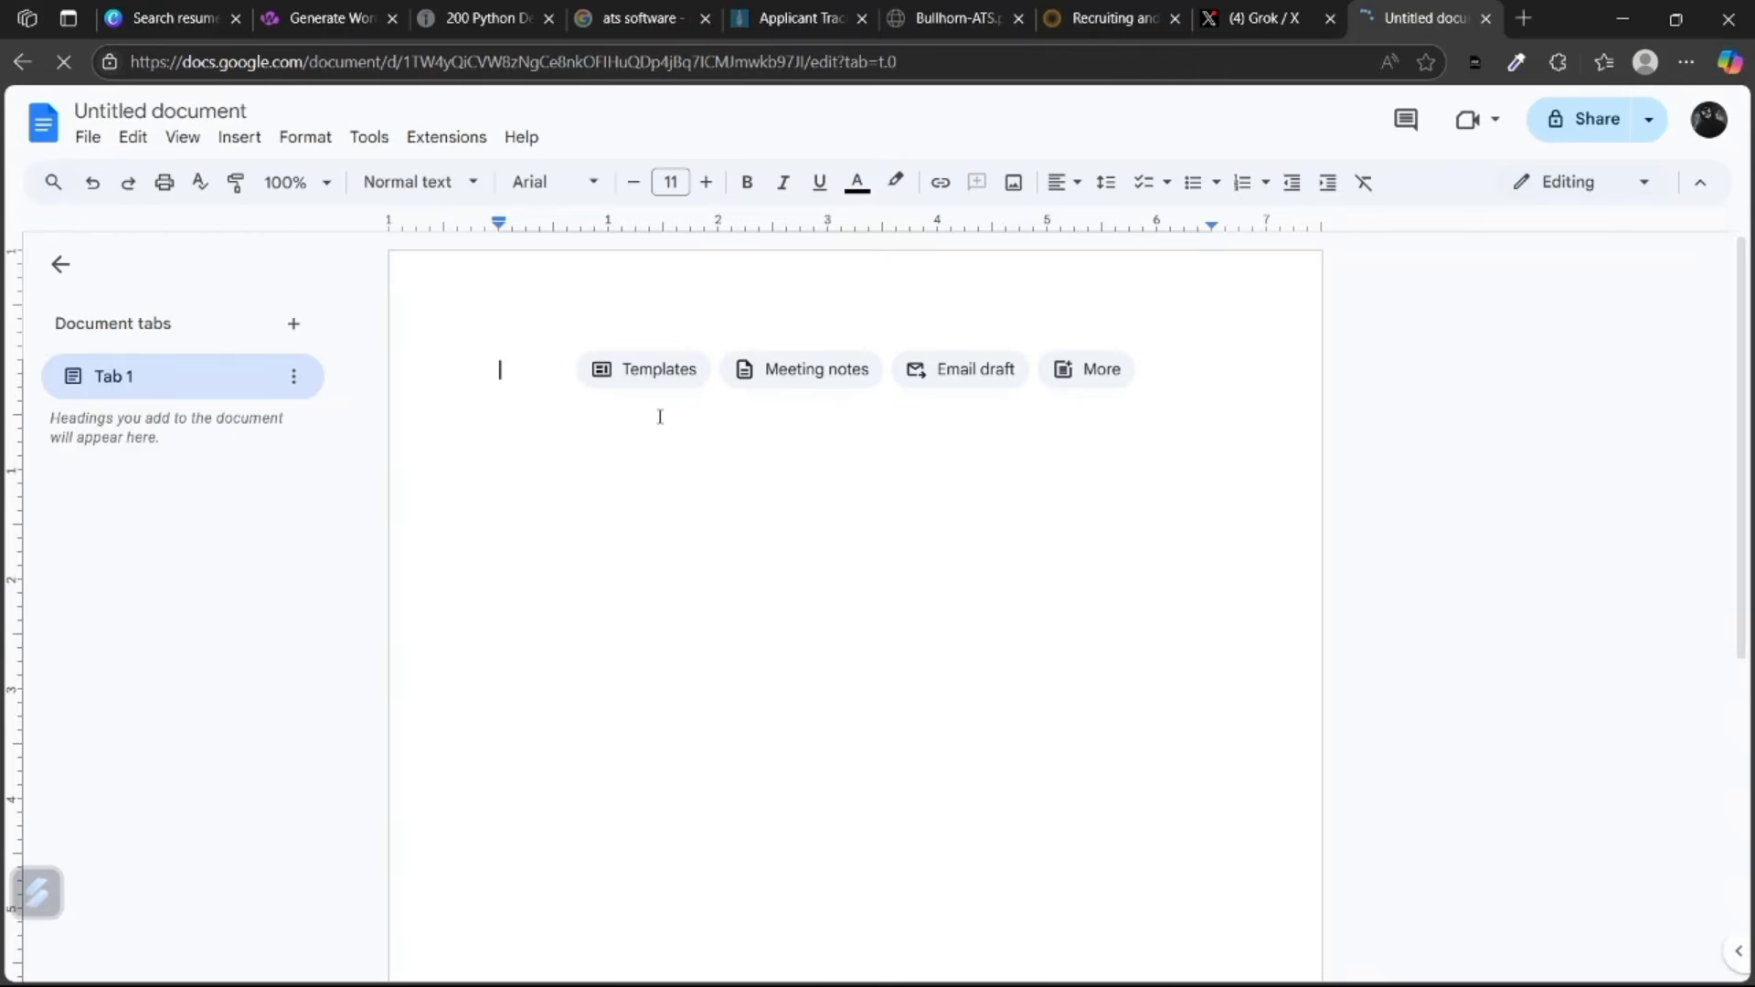
key(ctrl+v)
scroll(516, 376, up, 15)
Make the candidate's name bold, size 30, in Times New Roman.
double_click(515, 376)
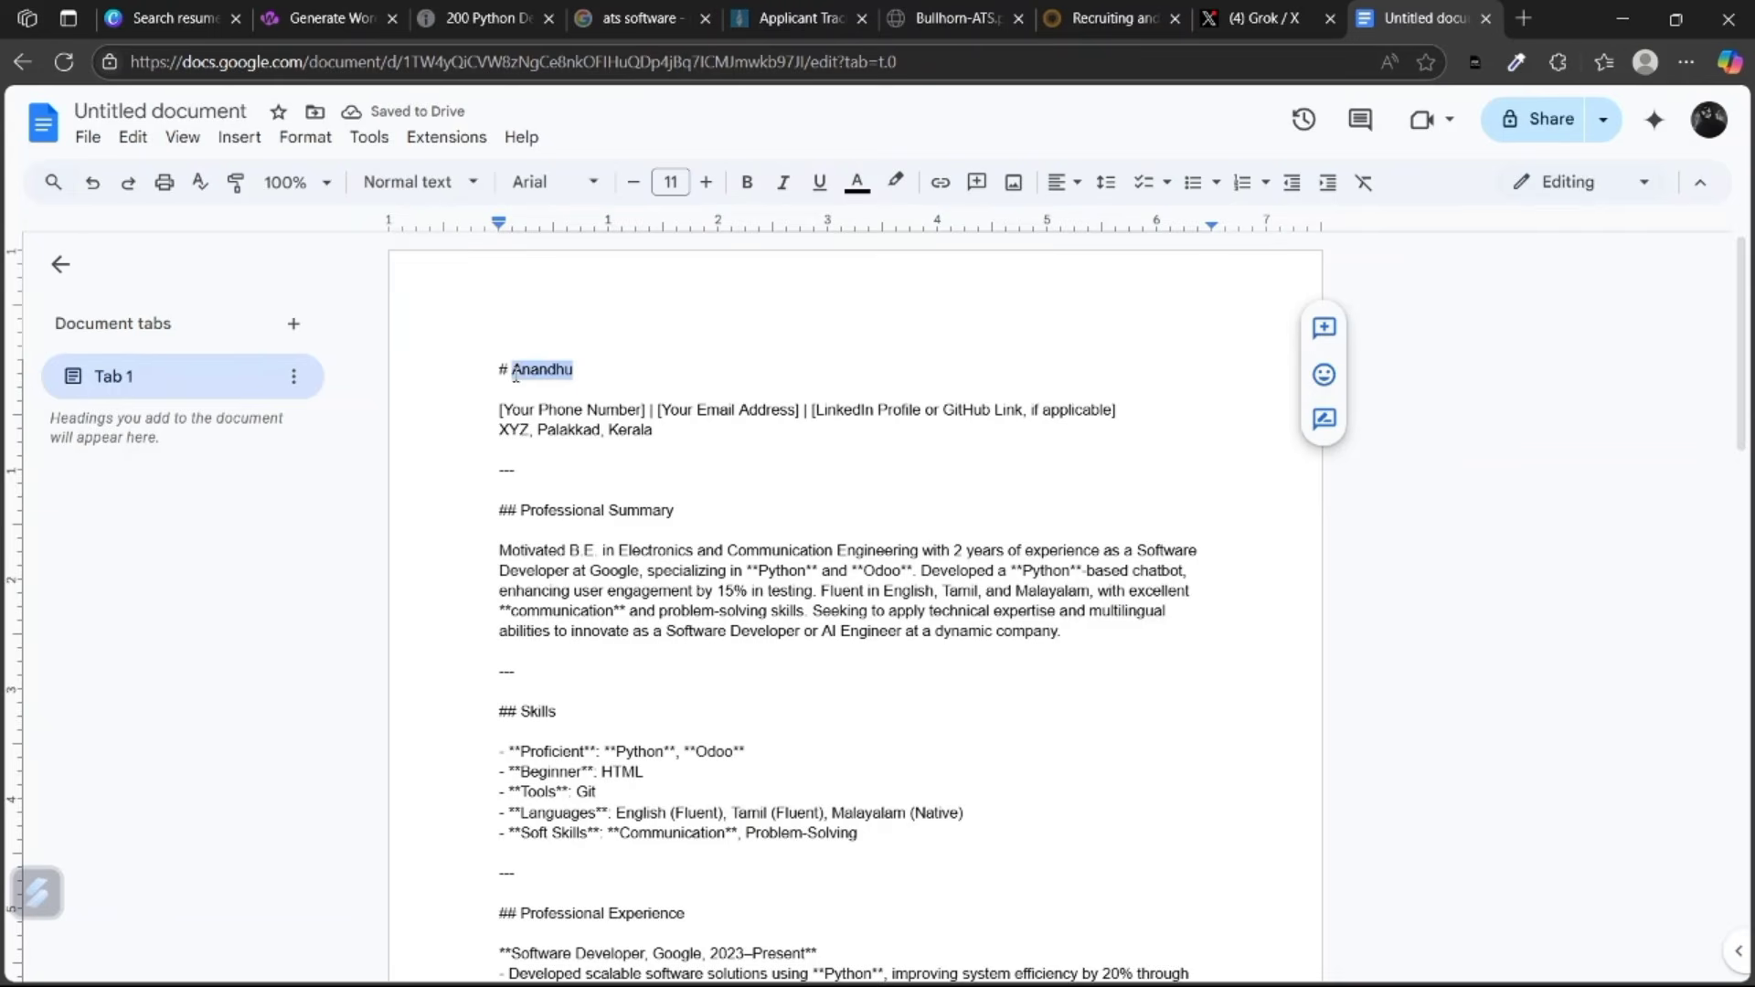
click(746, 187)
click(674, 183)
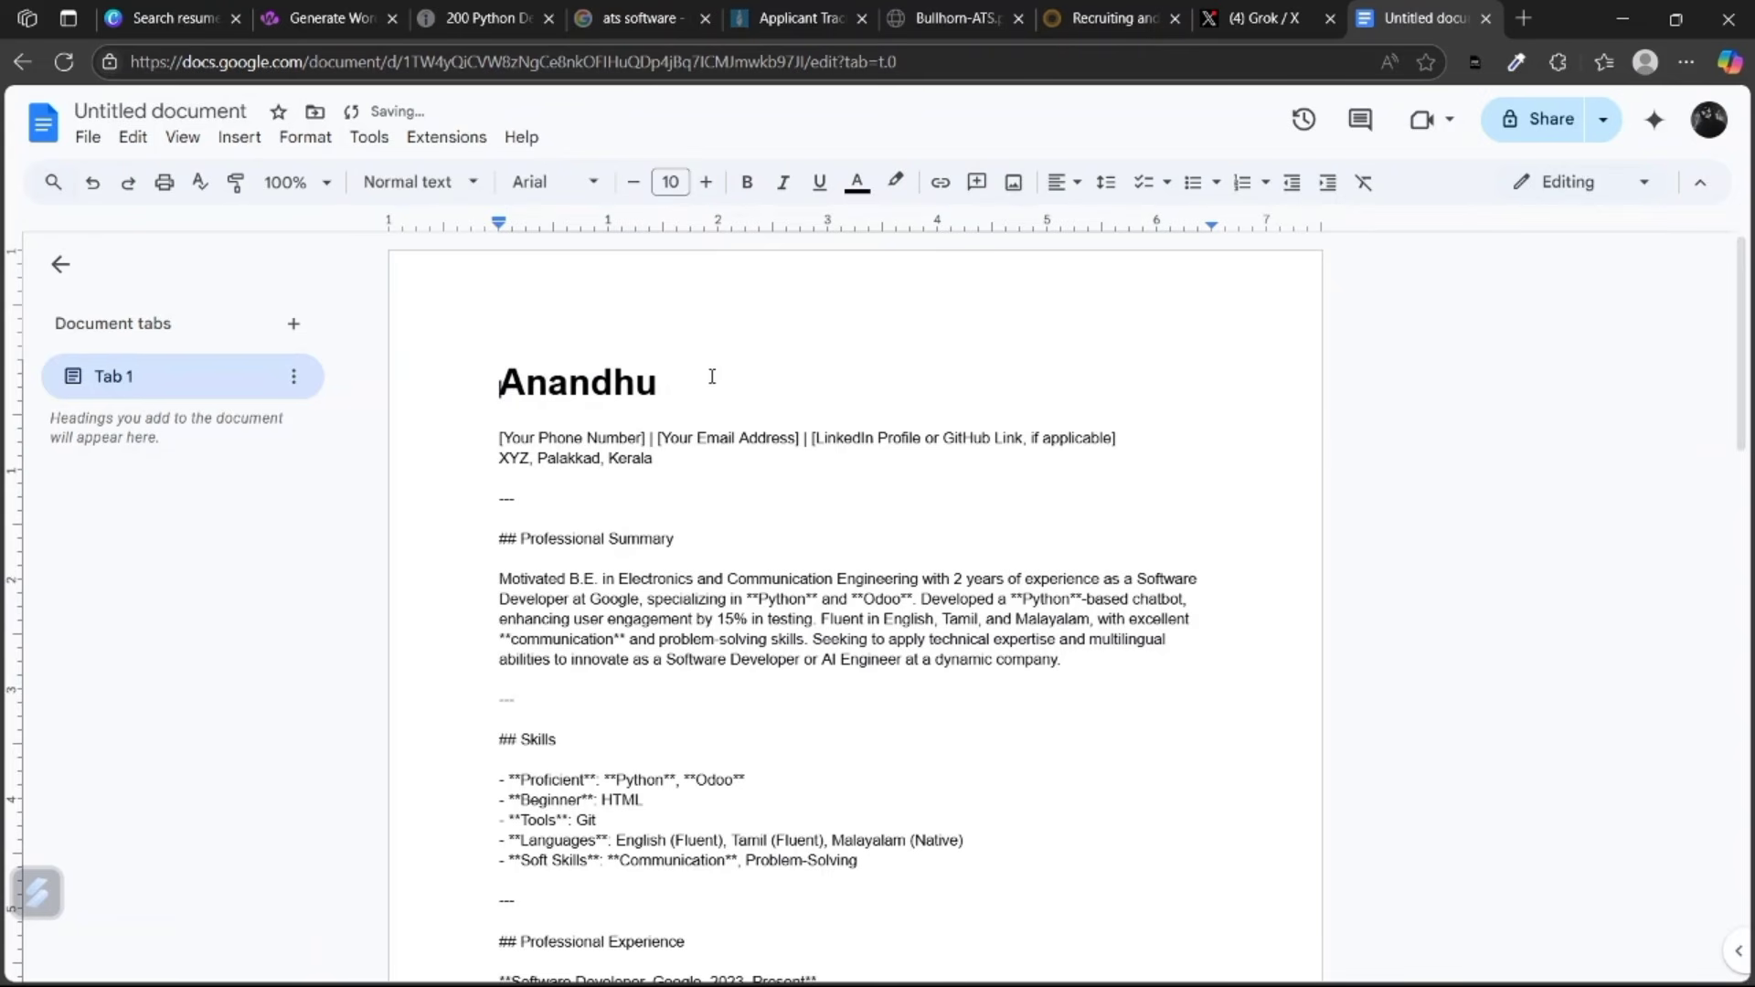
double_click(677, 381)
click(670, 182)
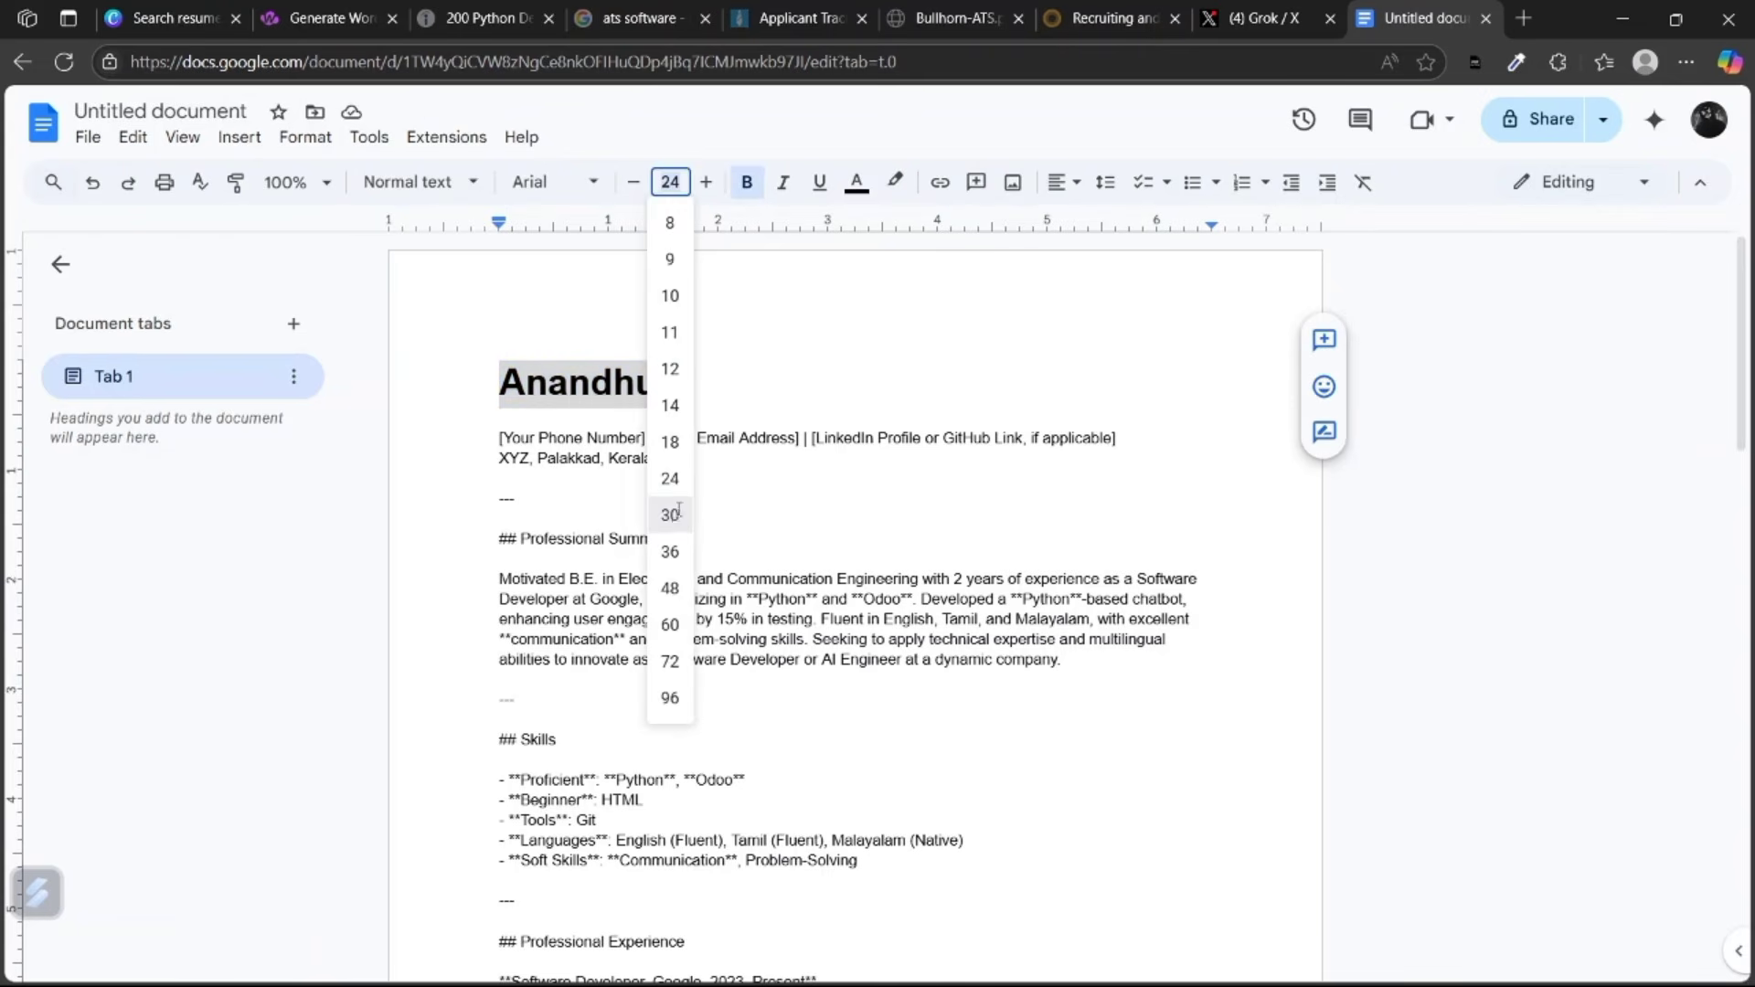
click(678, 514)
click(553, 181)
click(702, 355)
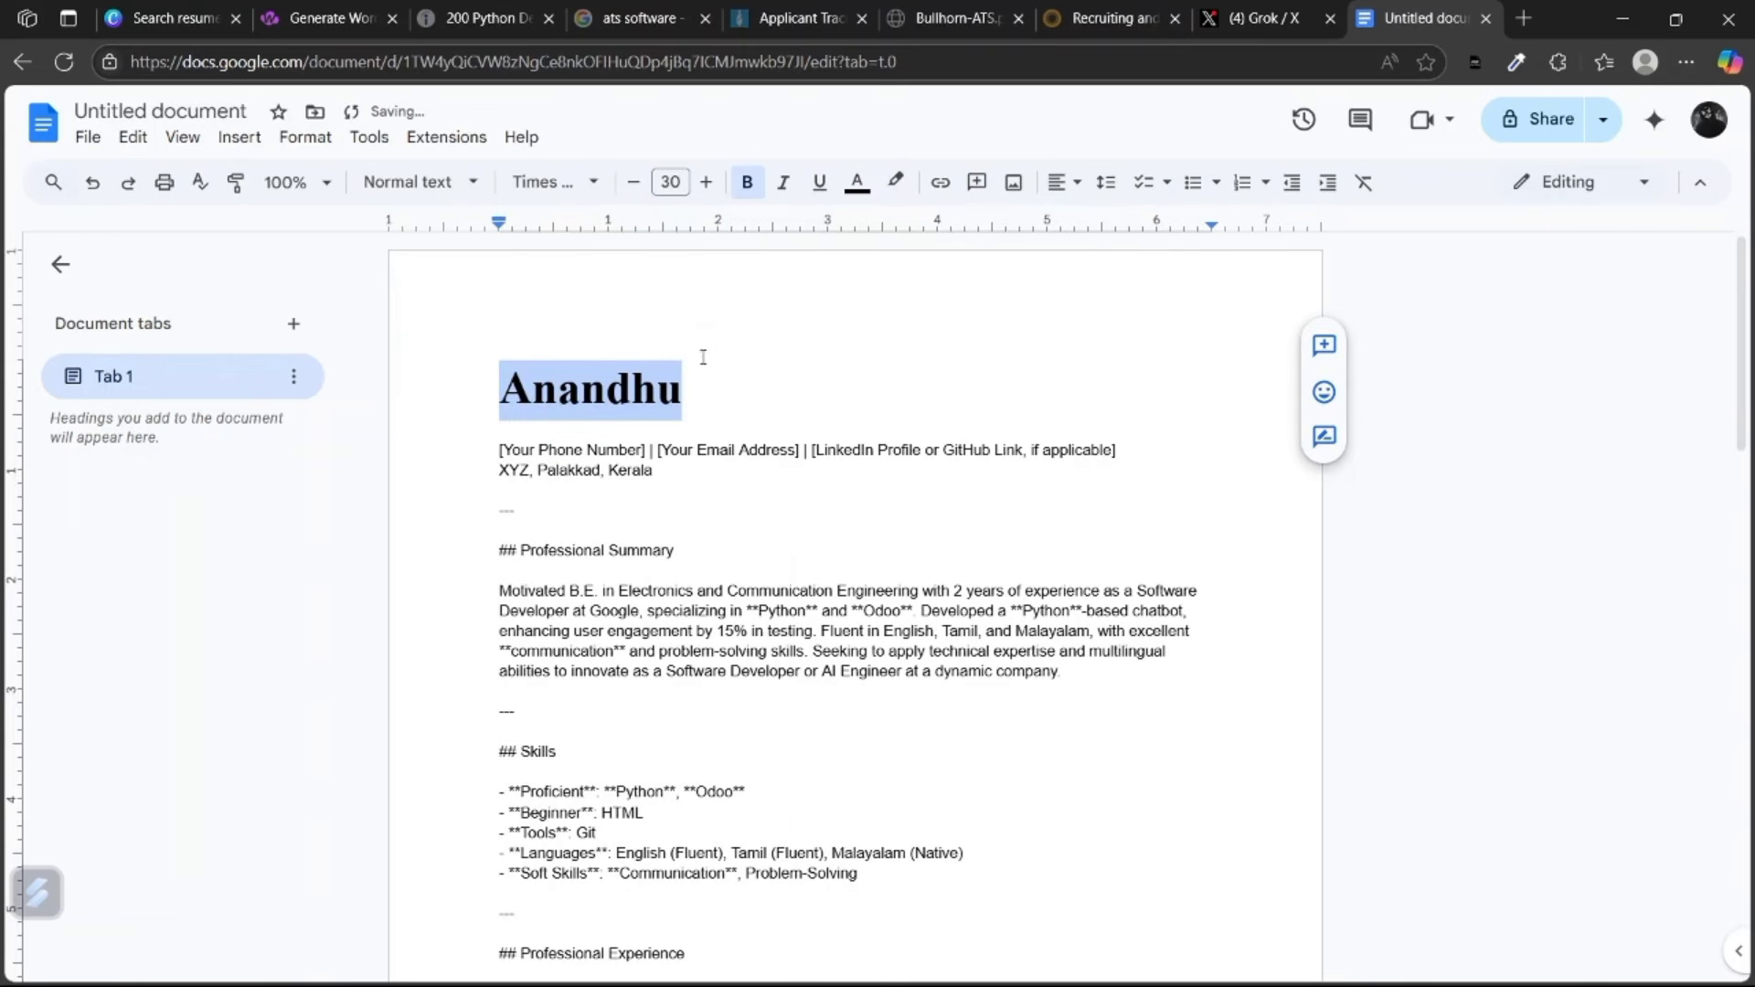
Centre the name heading and add a blank line below it.
click(762, 373)
click(553, 182)
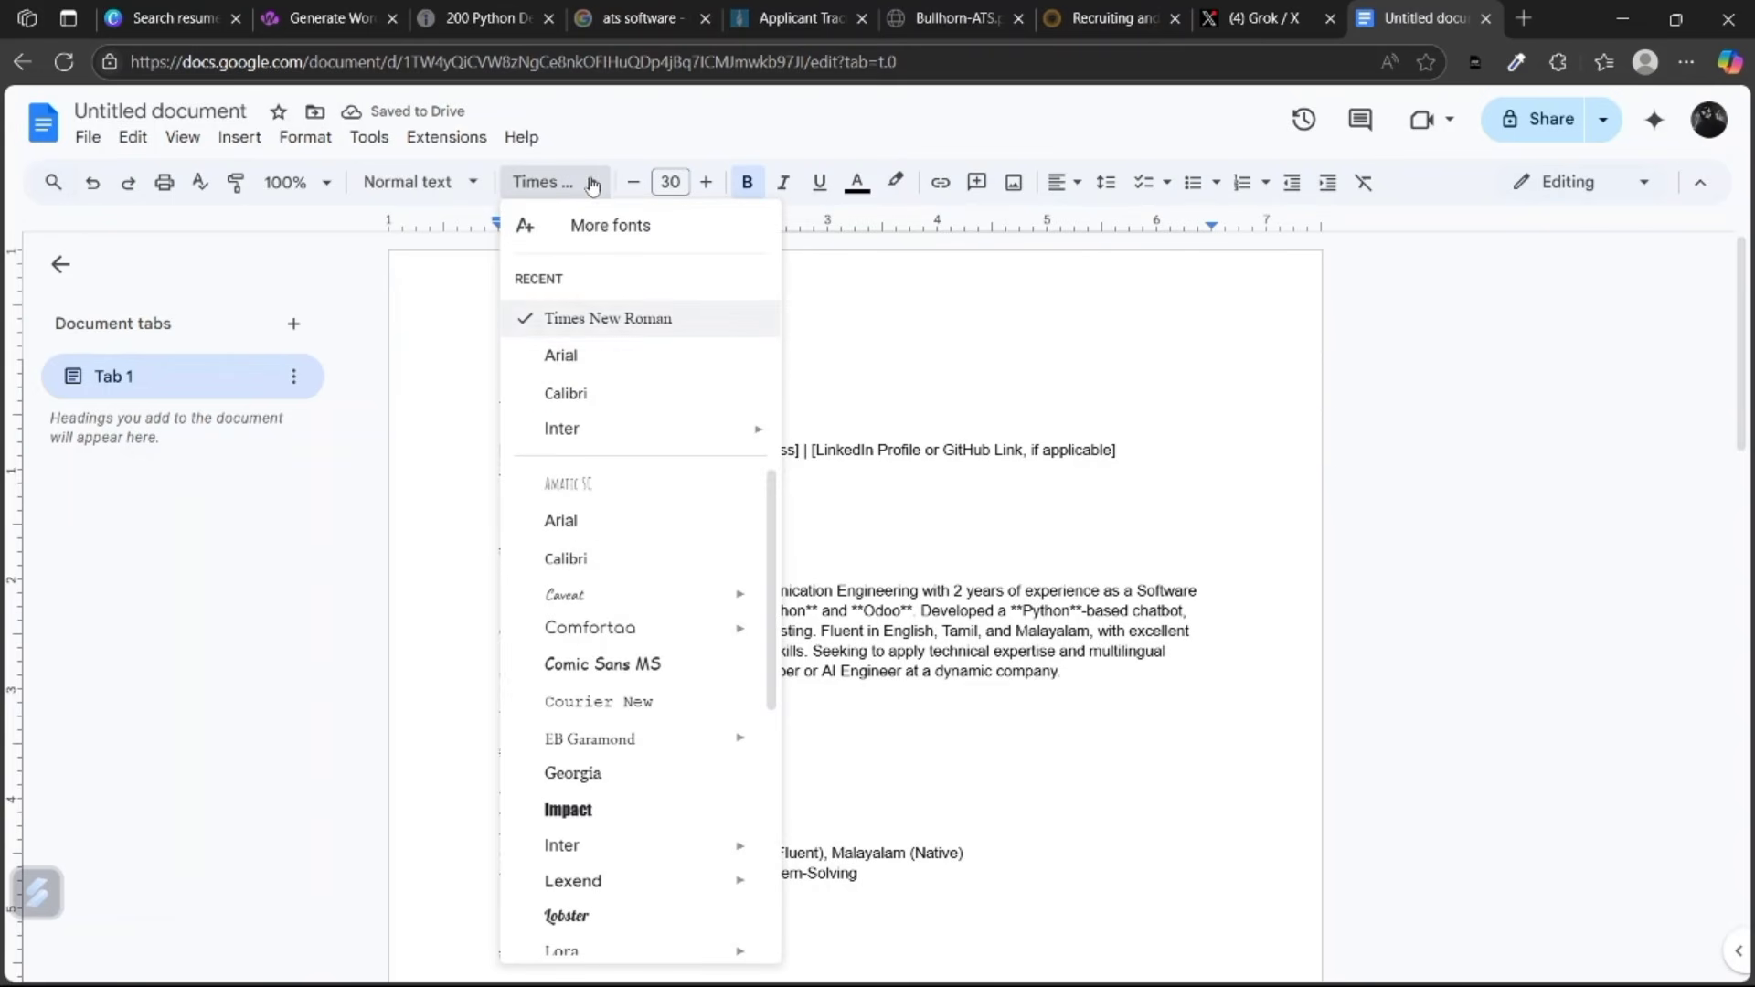
click(878, 363)
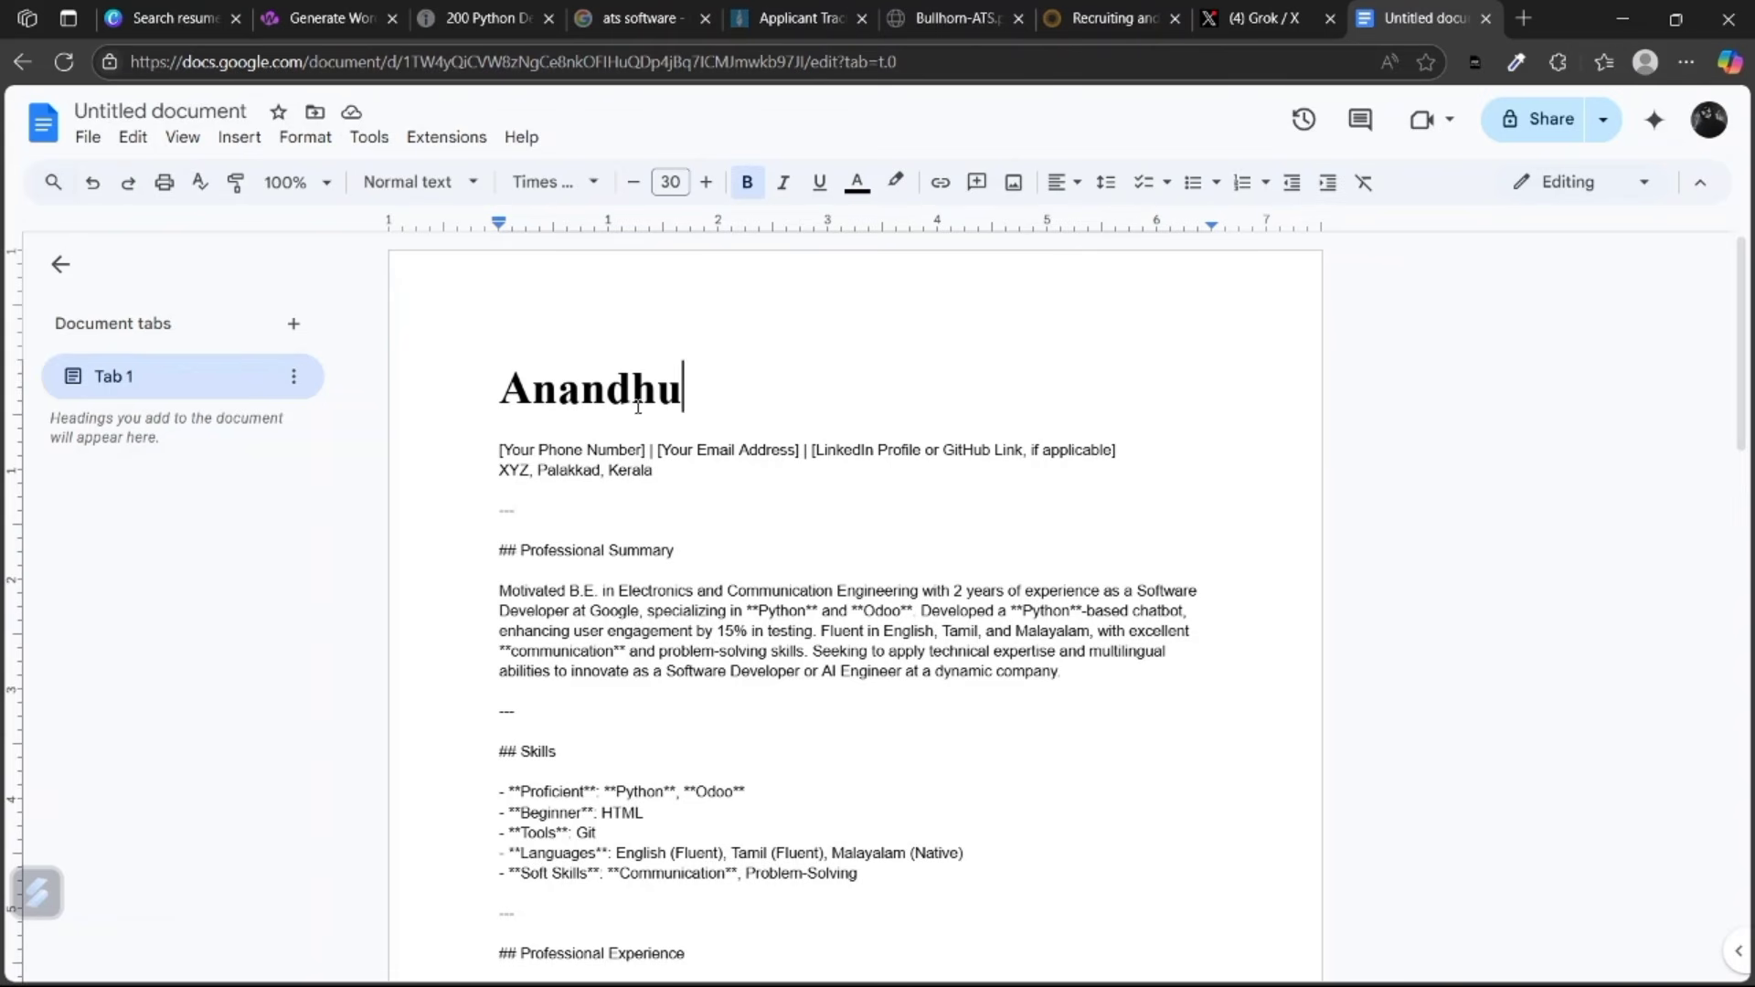
drag(686, 393, 565, 385)
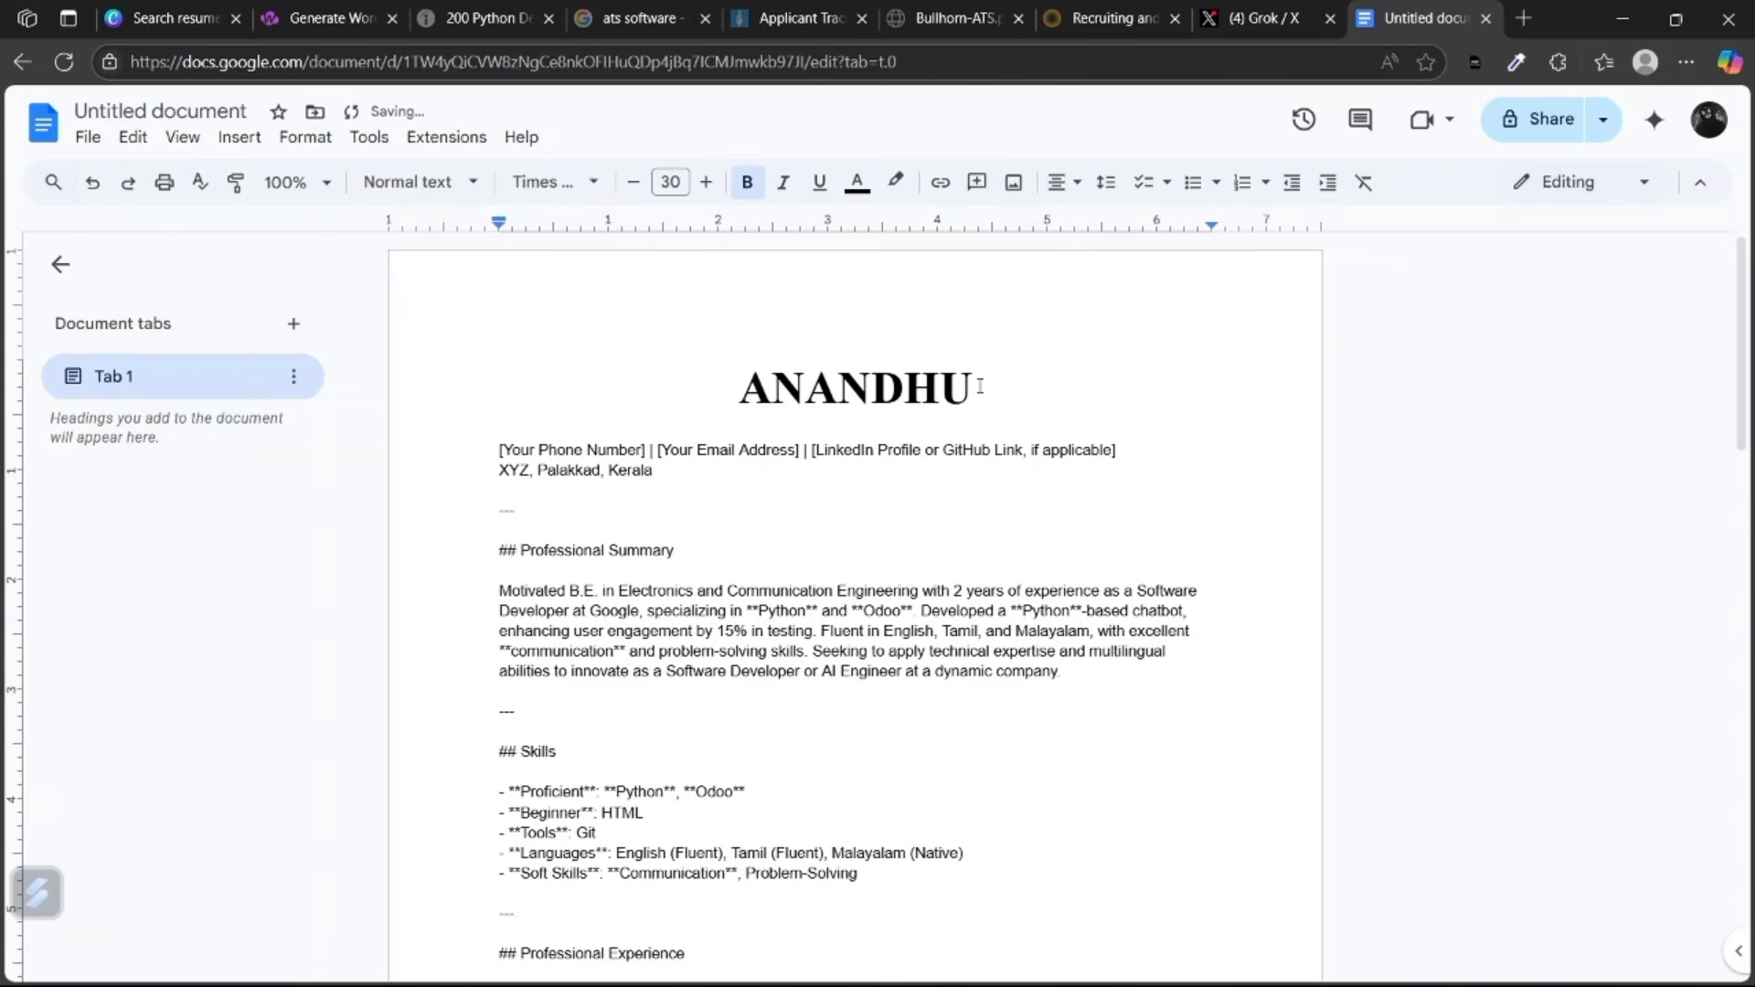
key(Down)
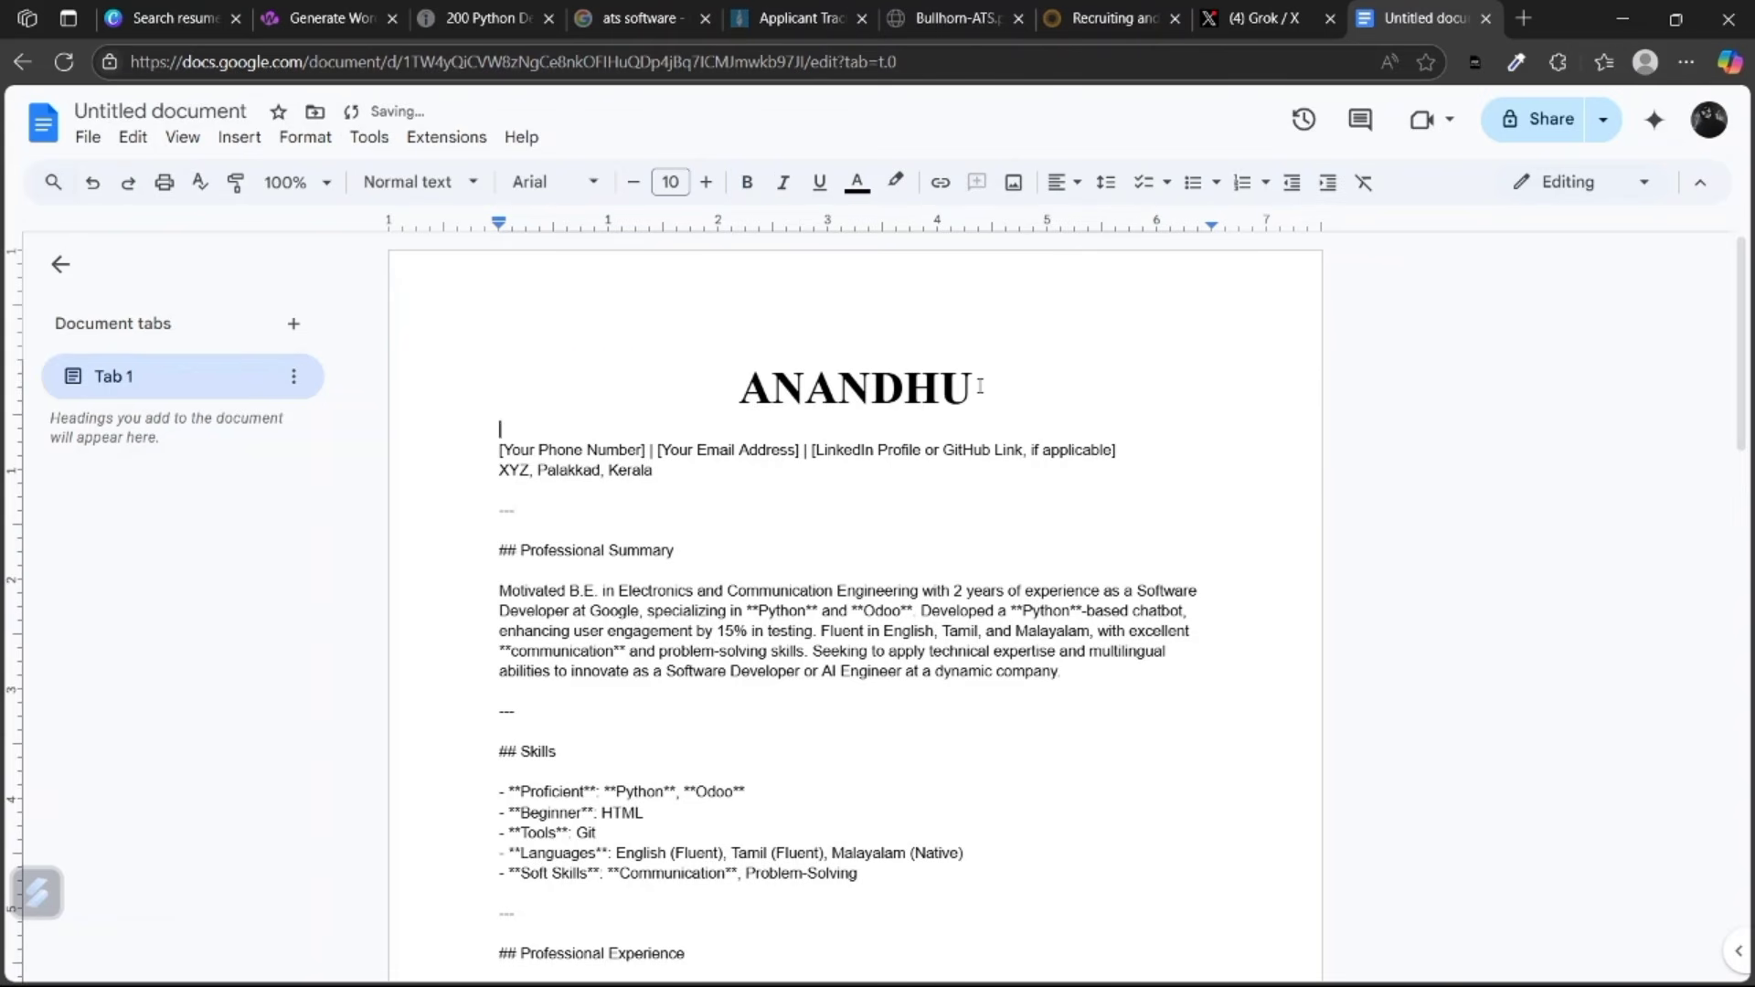
key(Return)
scroll(651, 467, up, 5)
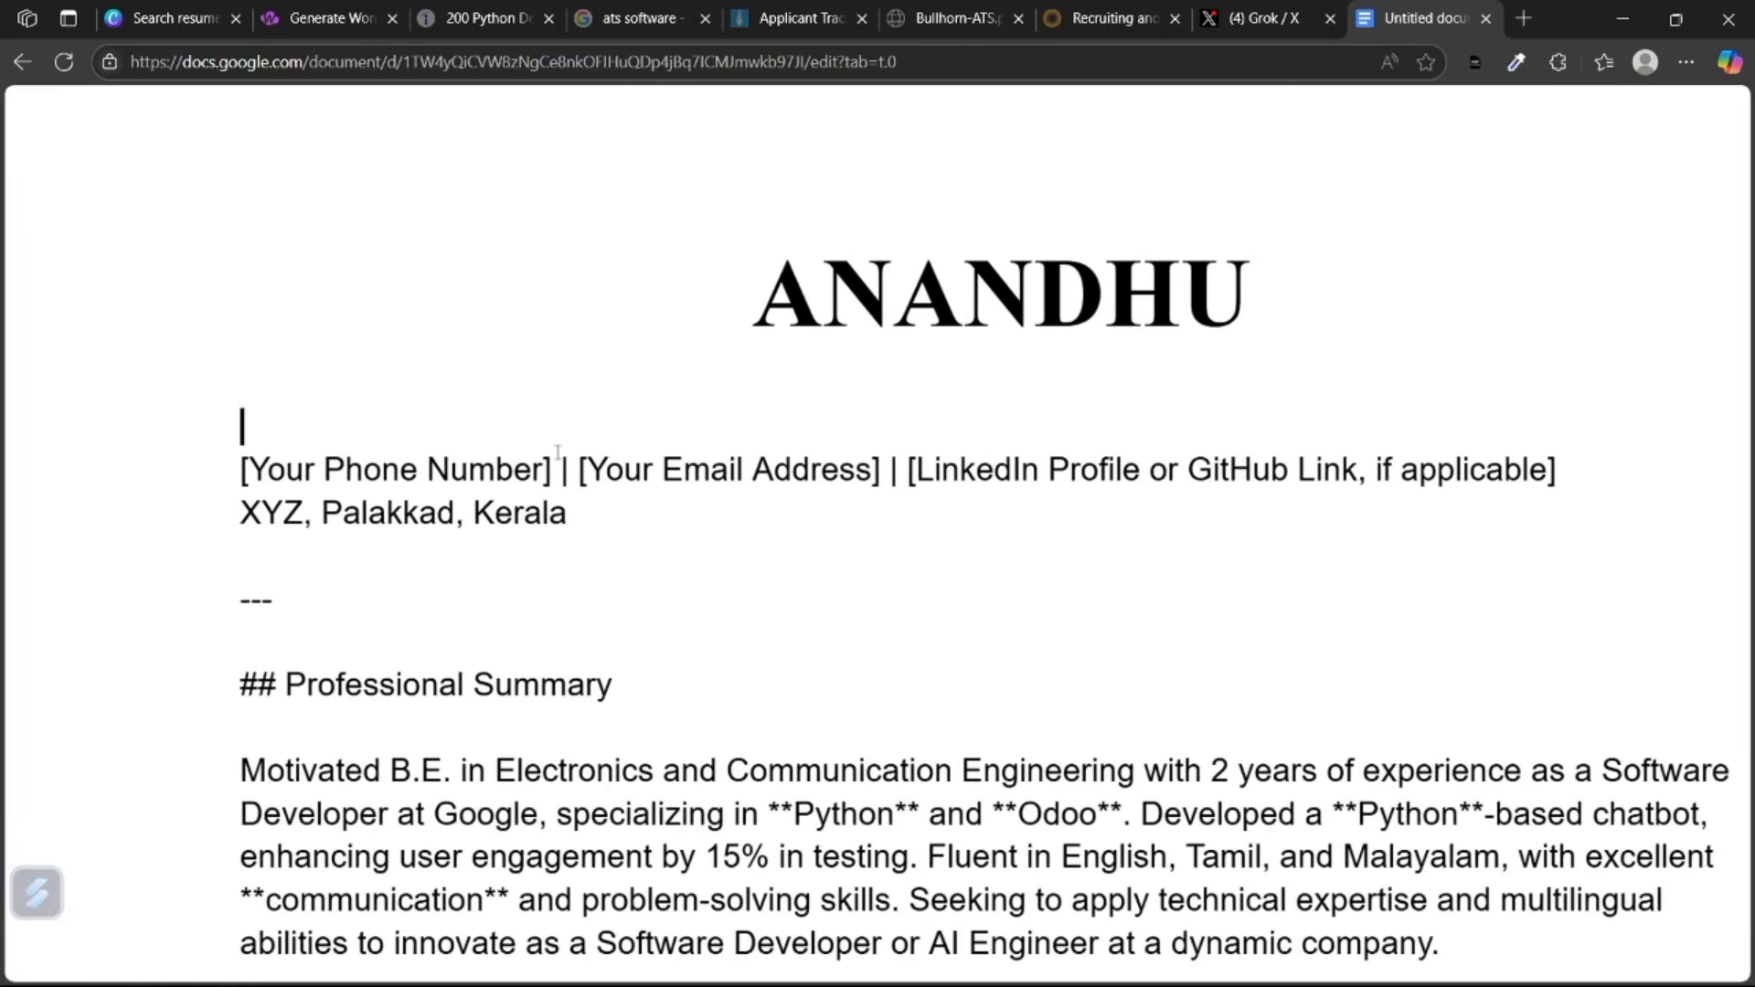
Replace the contact placeholders with a phone number, an e-mail and 'linkedin profile link'.
drag(549, 470, 234, 467)
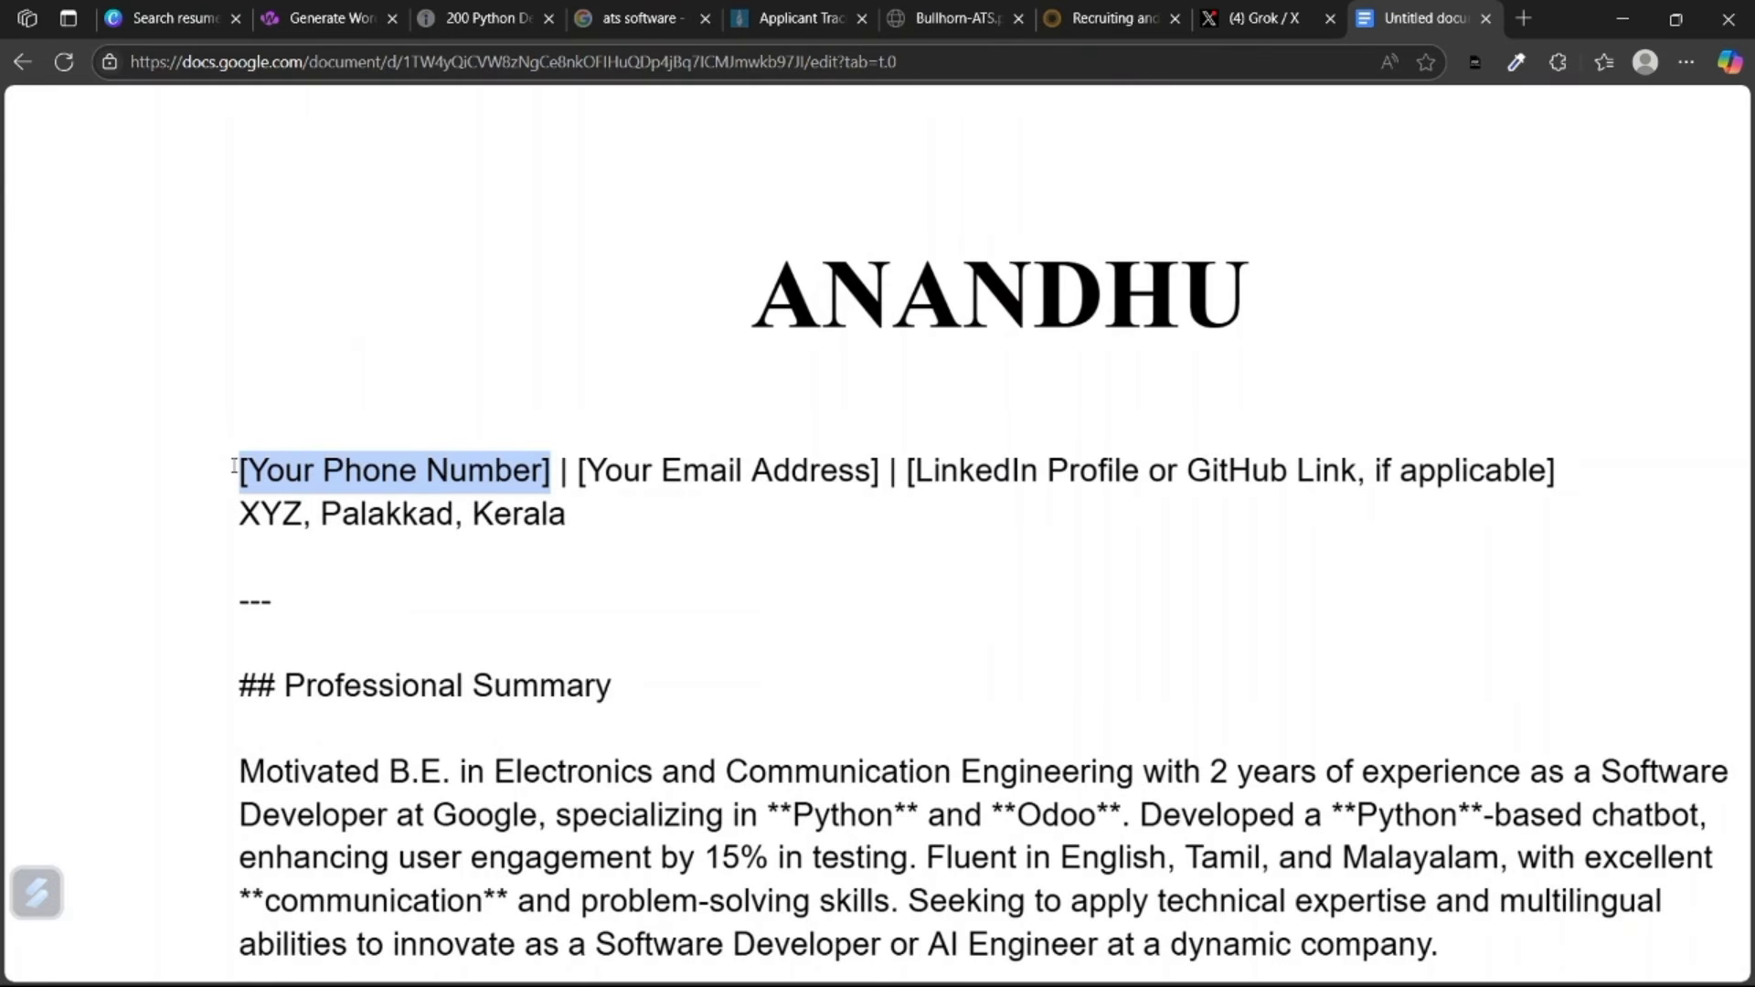
text(7884398)
drag(695, 470, 388, 471)
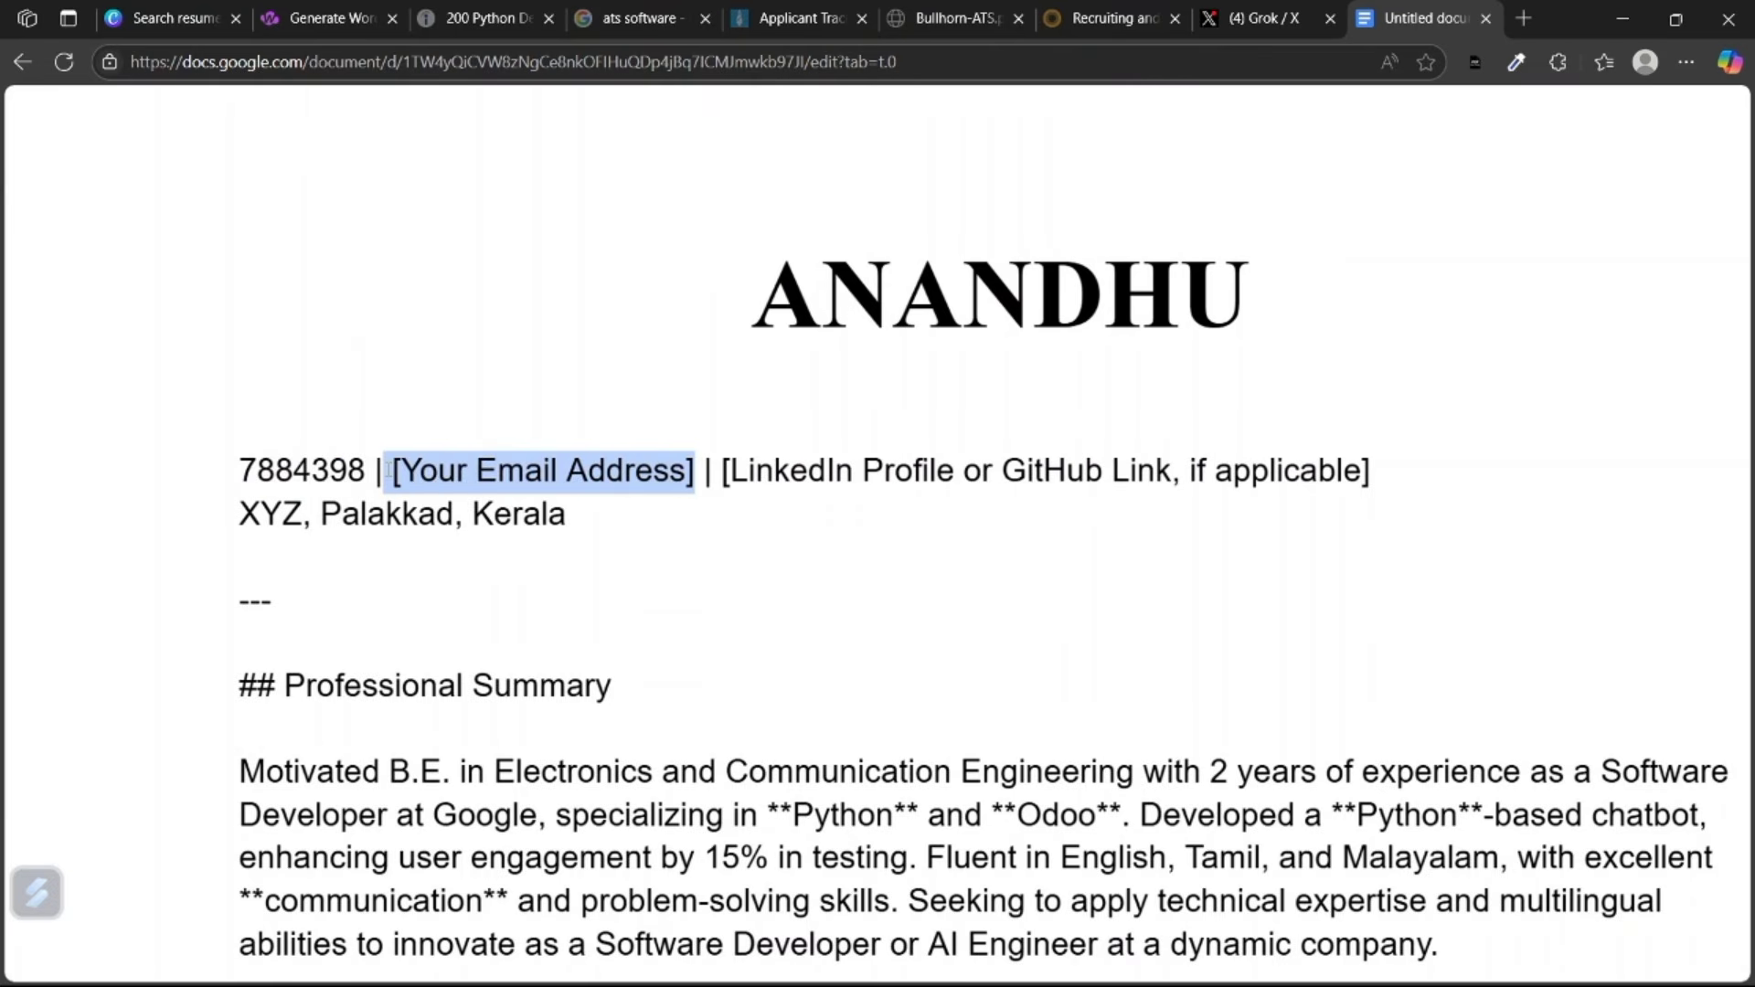
click(659, 470)
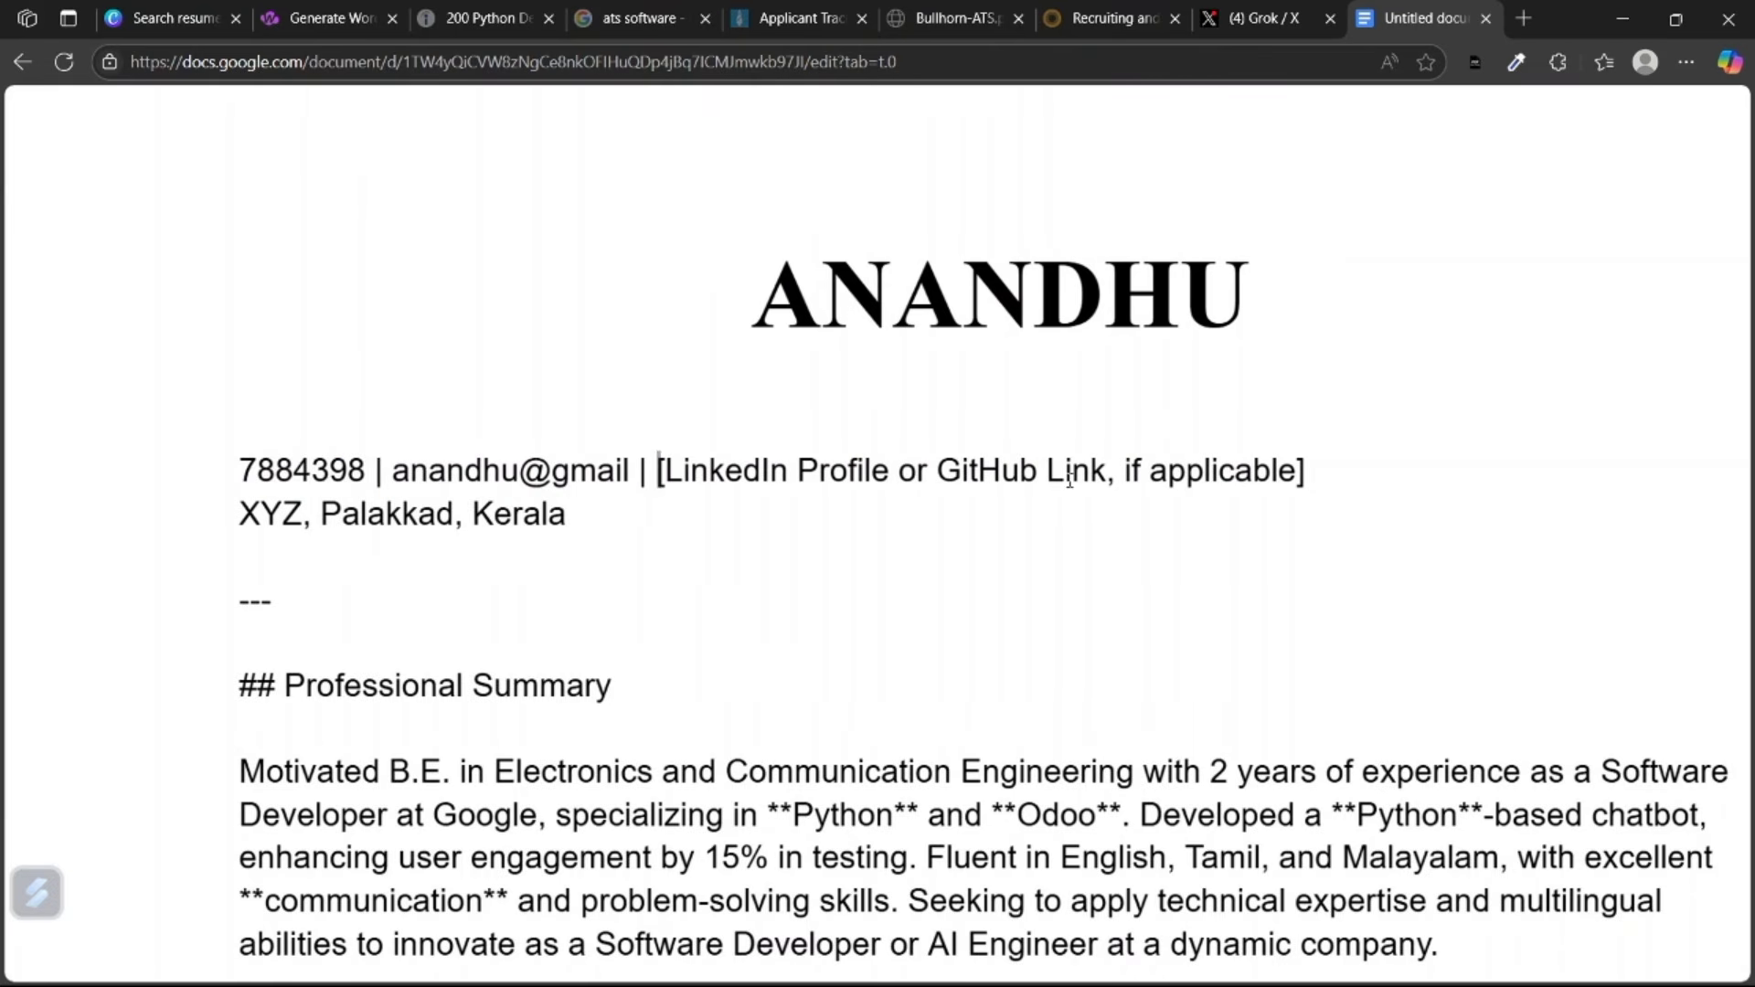
drag(659, 470, 1307, 471)
text(linkedin profile link)
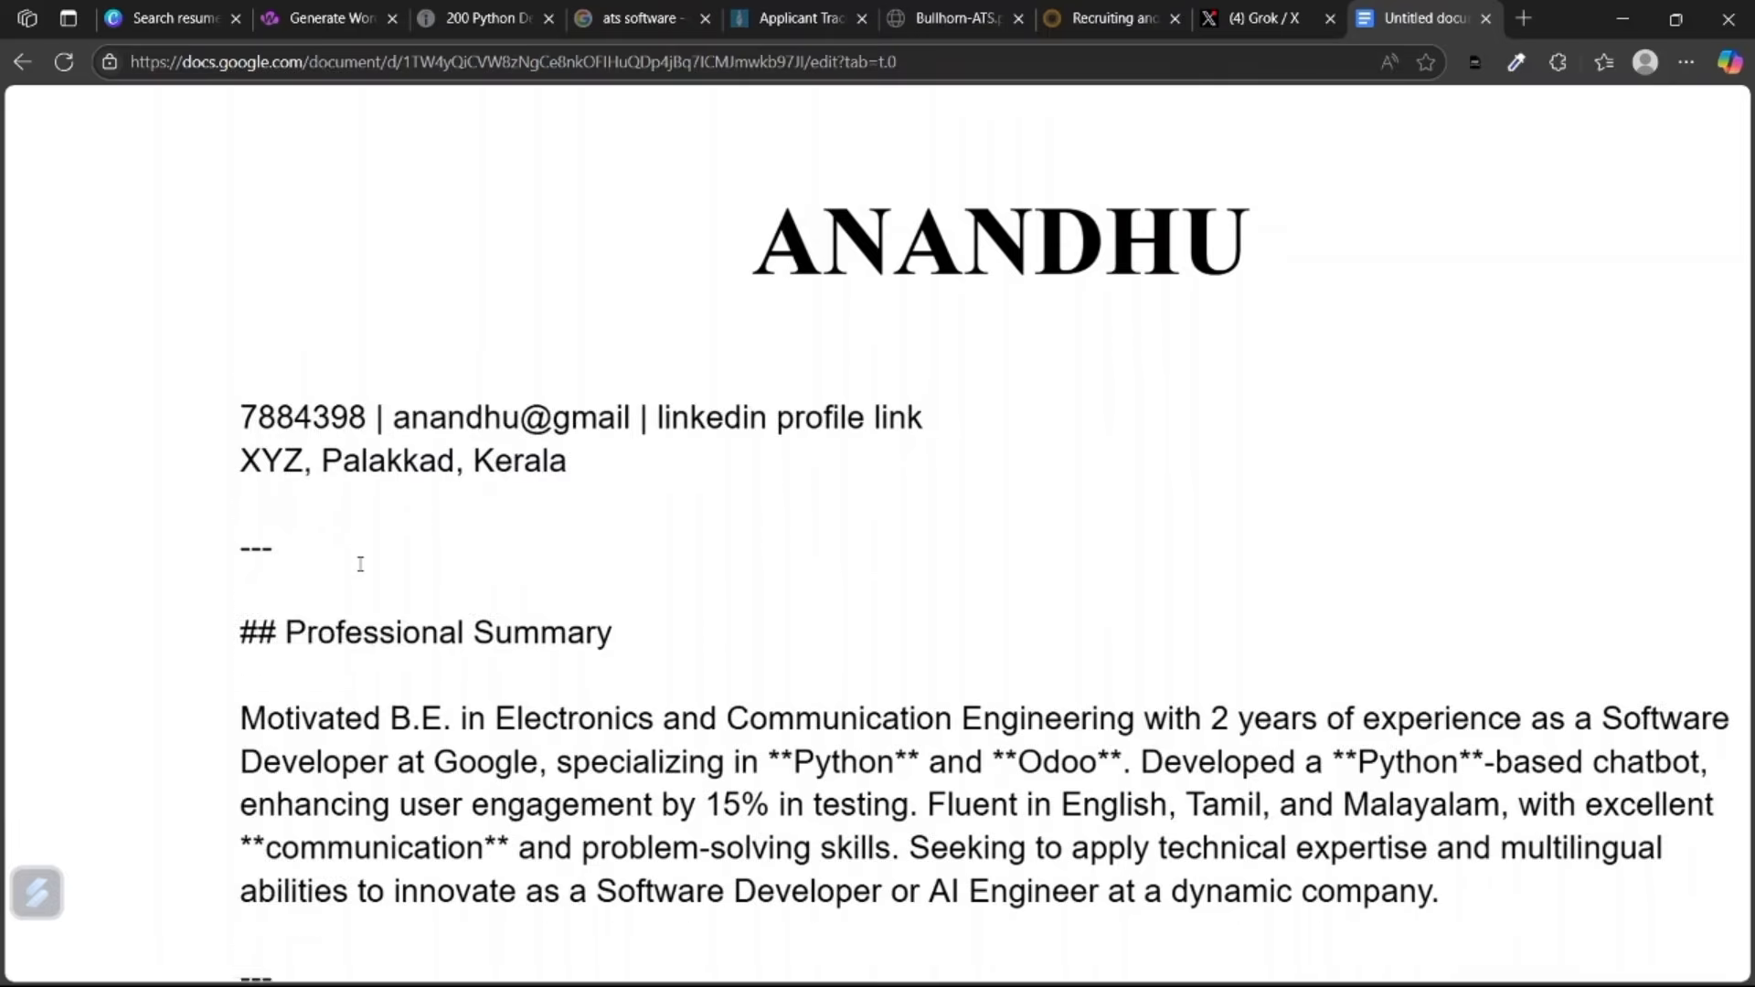
drag(611, 686, 285, 685)
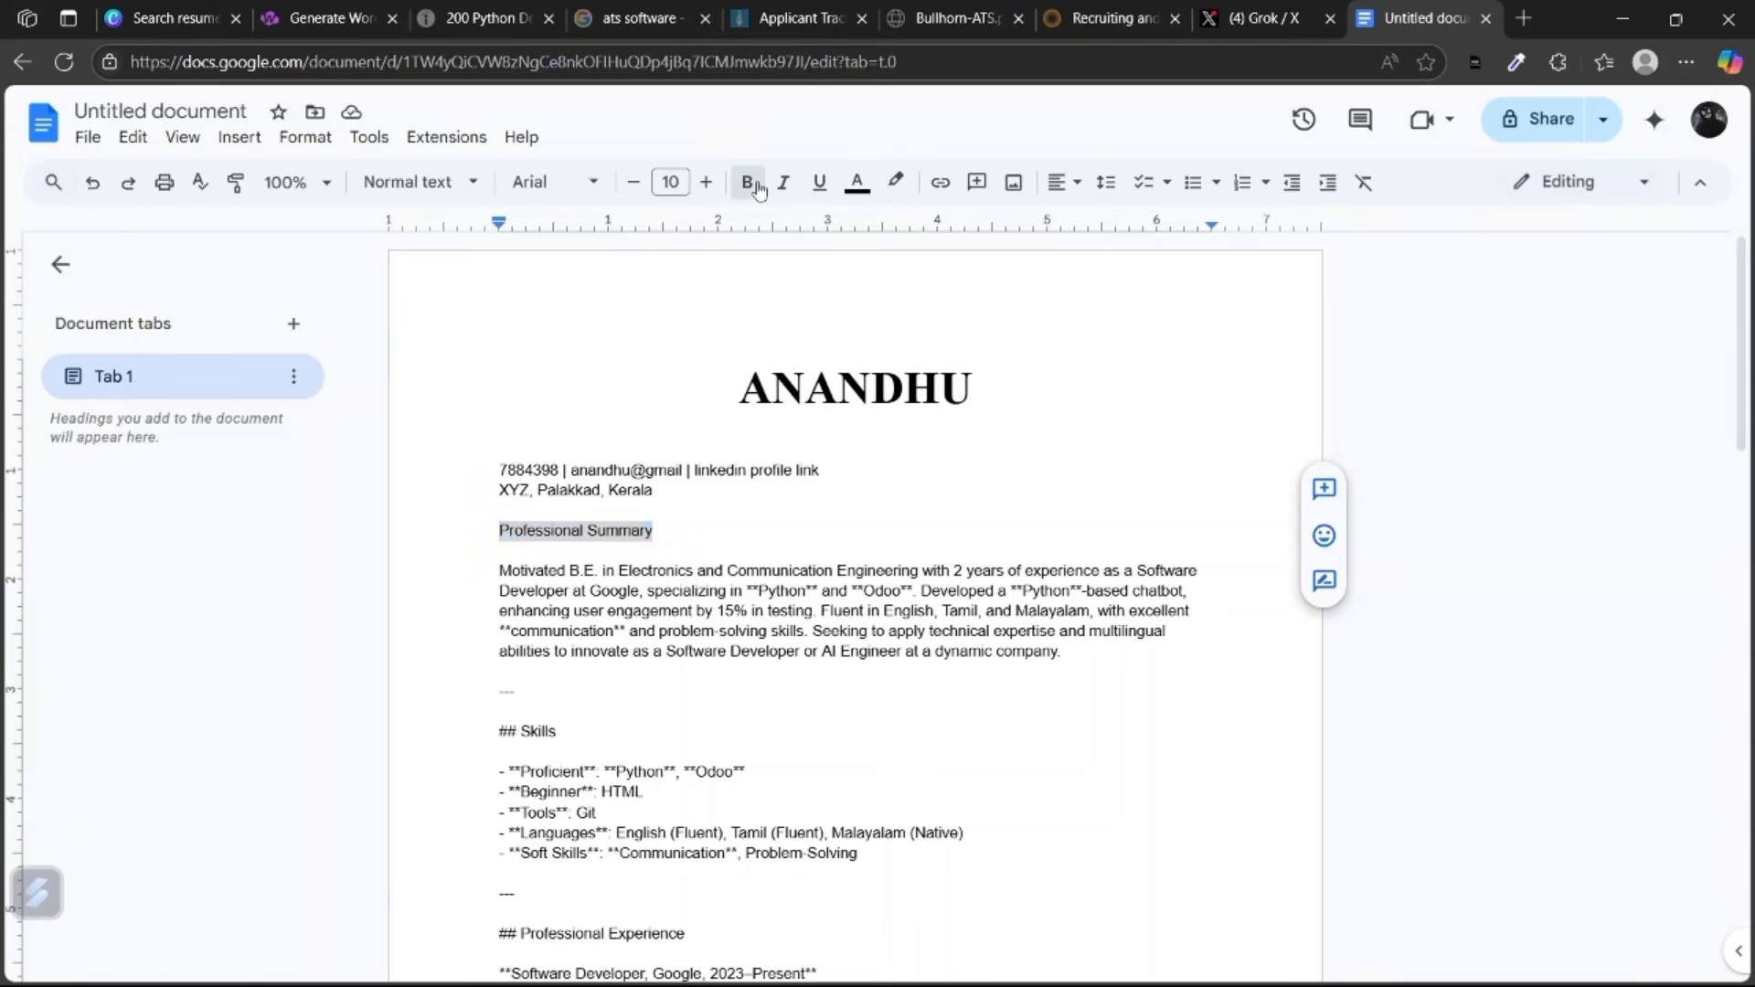
Bold the Professional Summary heading and begin restyling the Skills title.
click(746, 182)
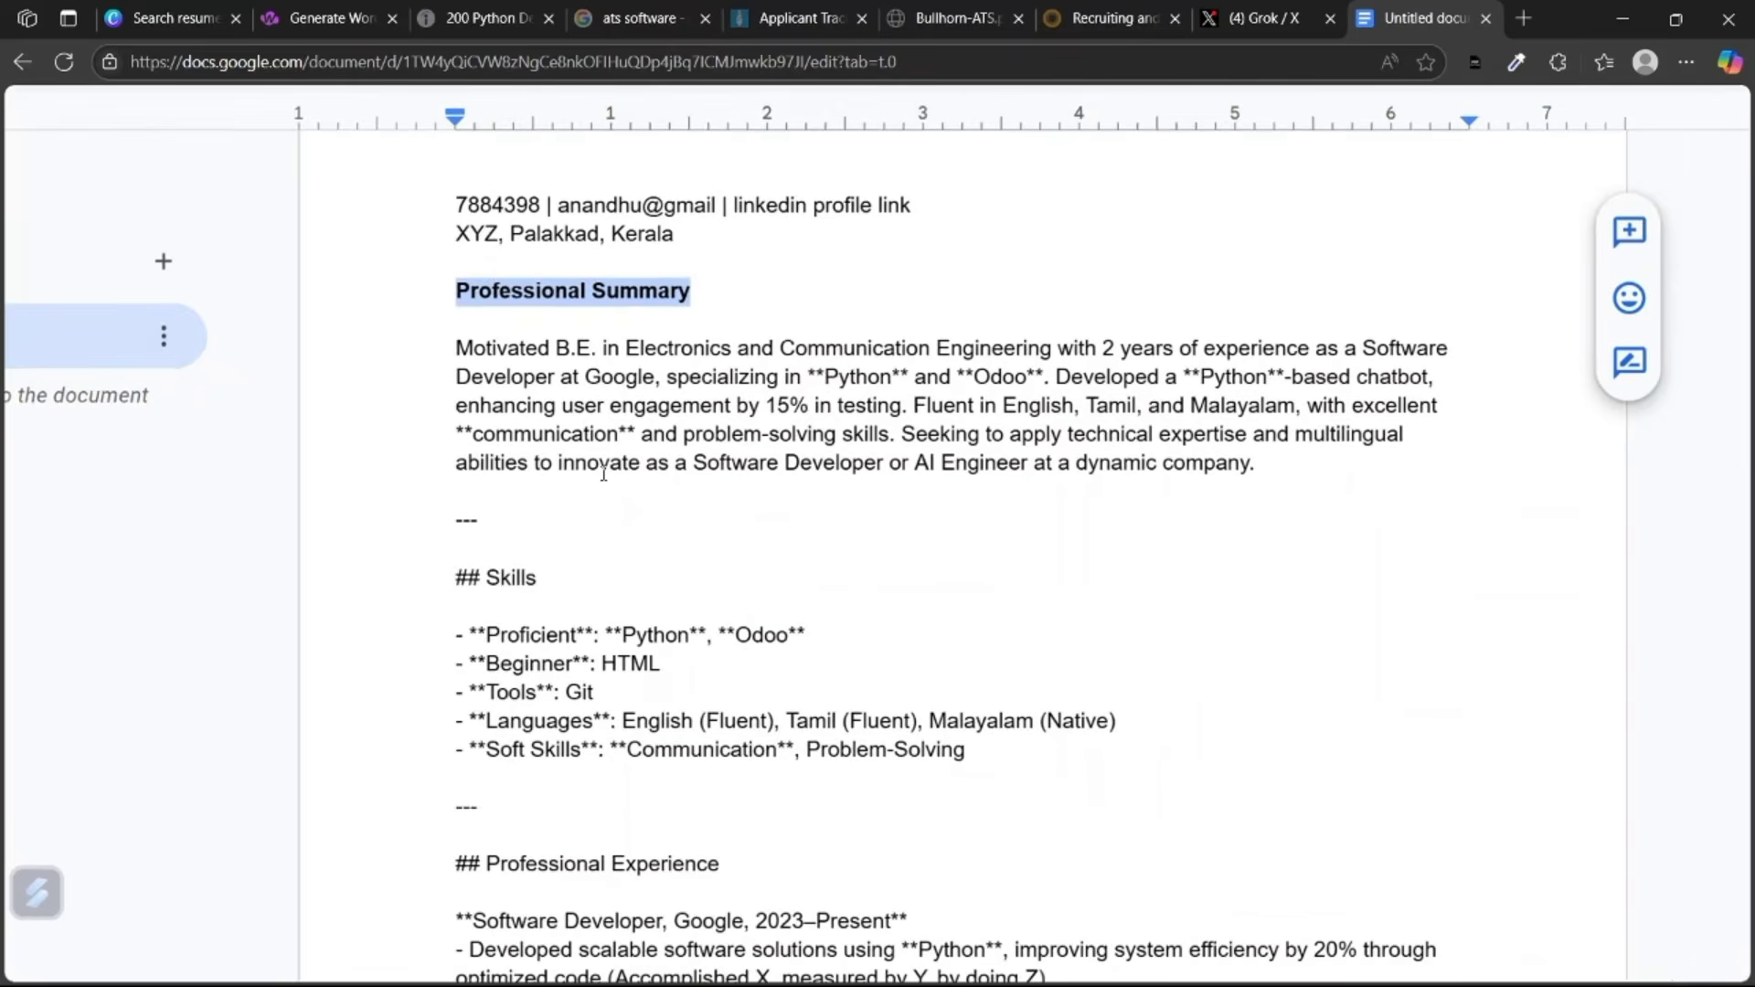
drag(550, 585, 487, 566)
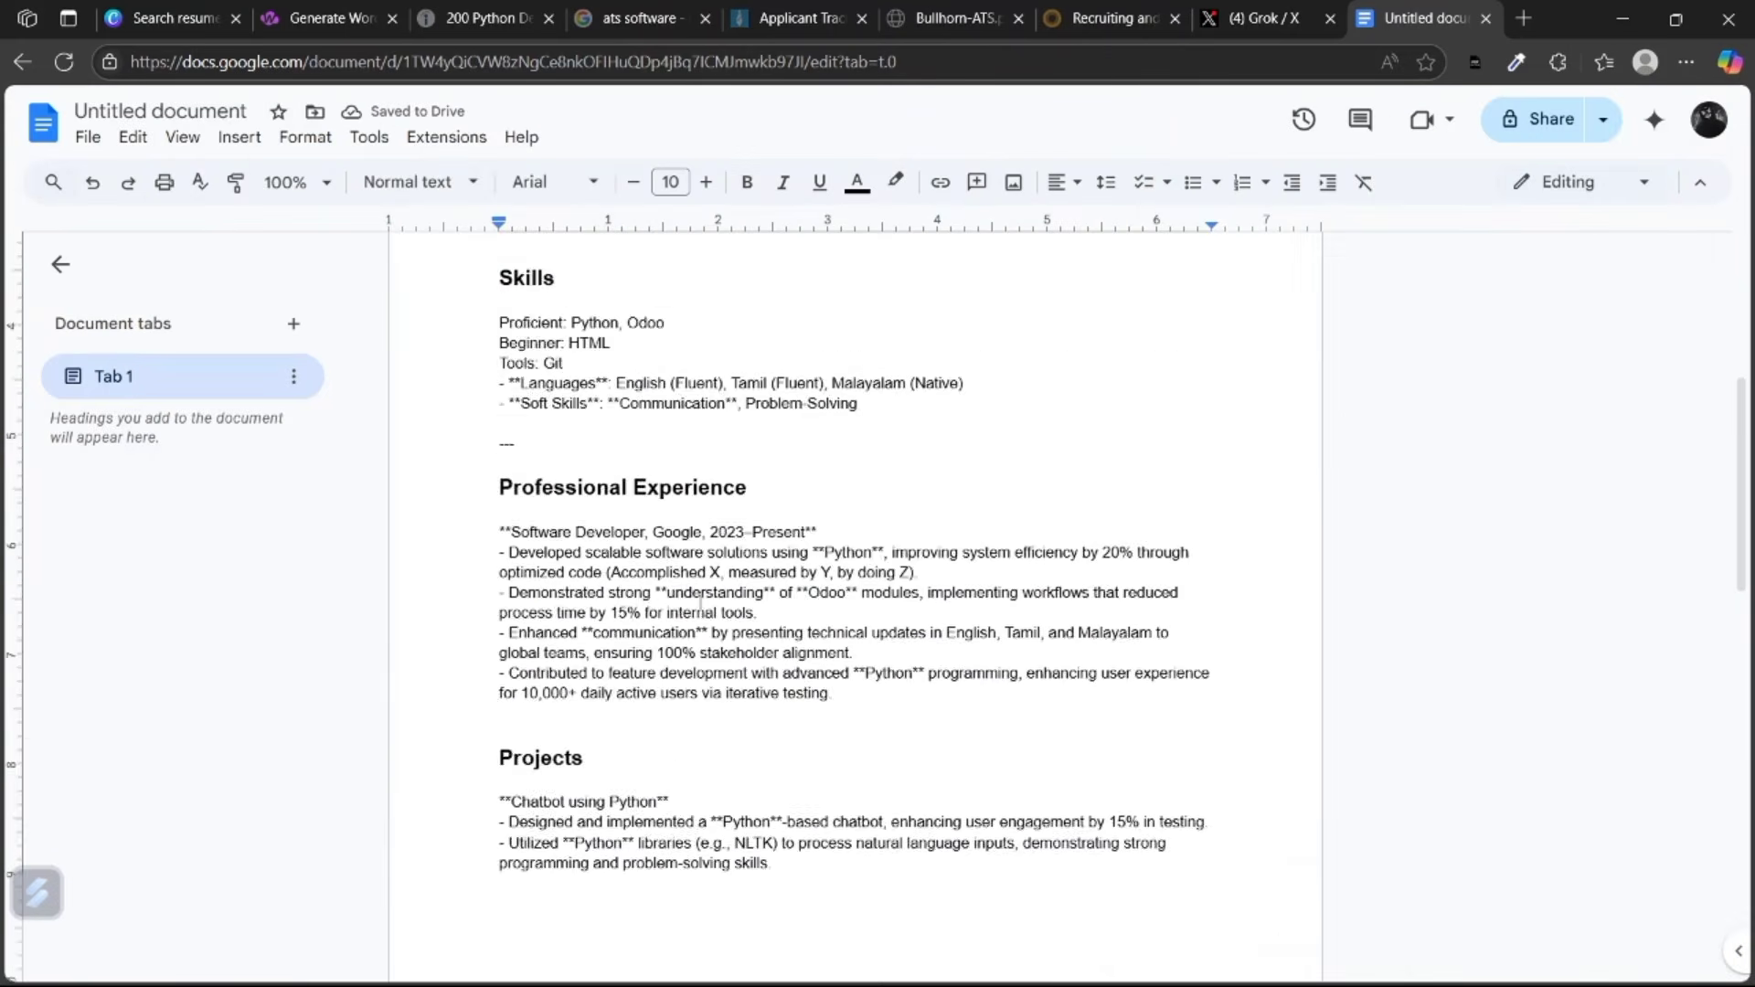
scroll(855, 548, down, 2)
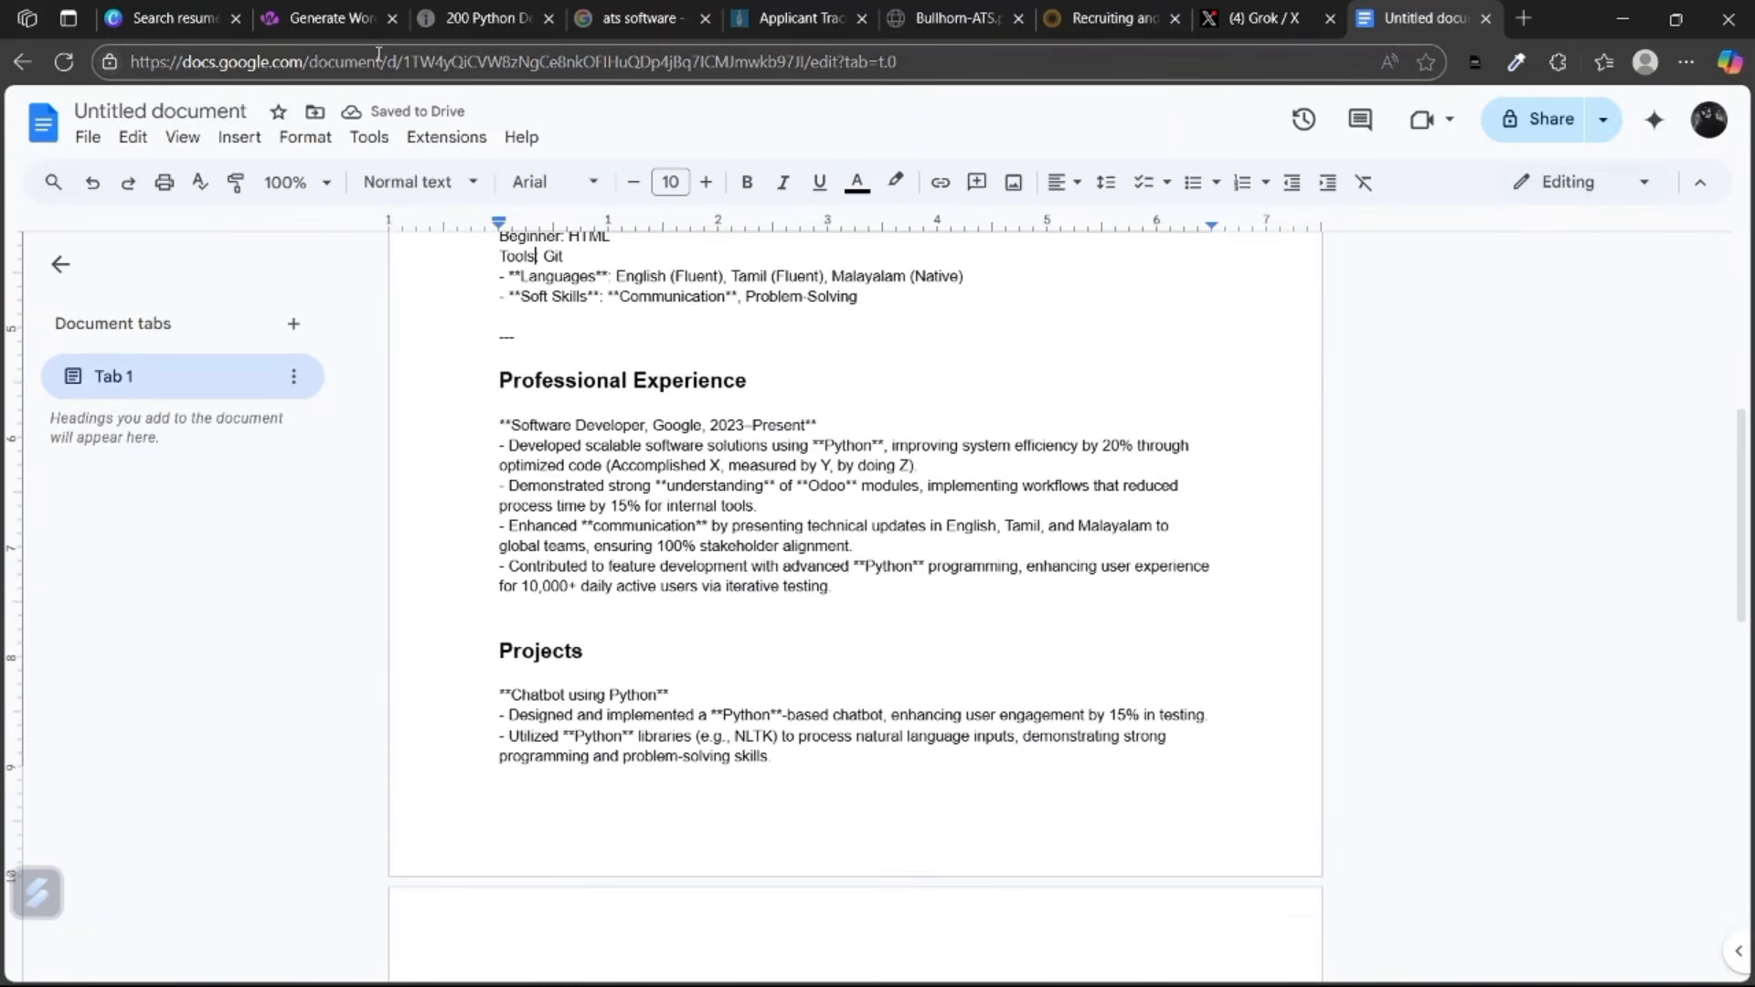
scroll(212, 129, down, 1)
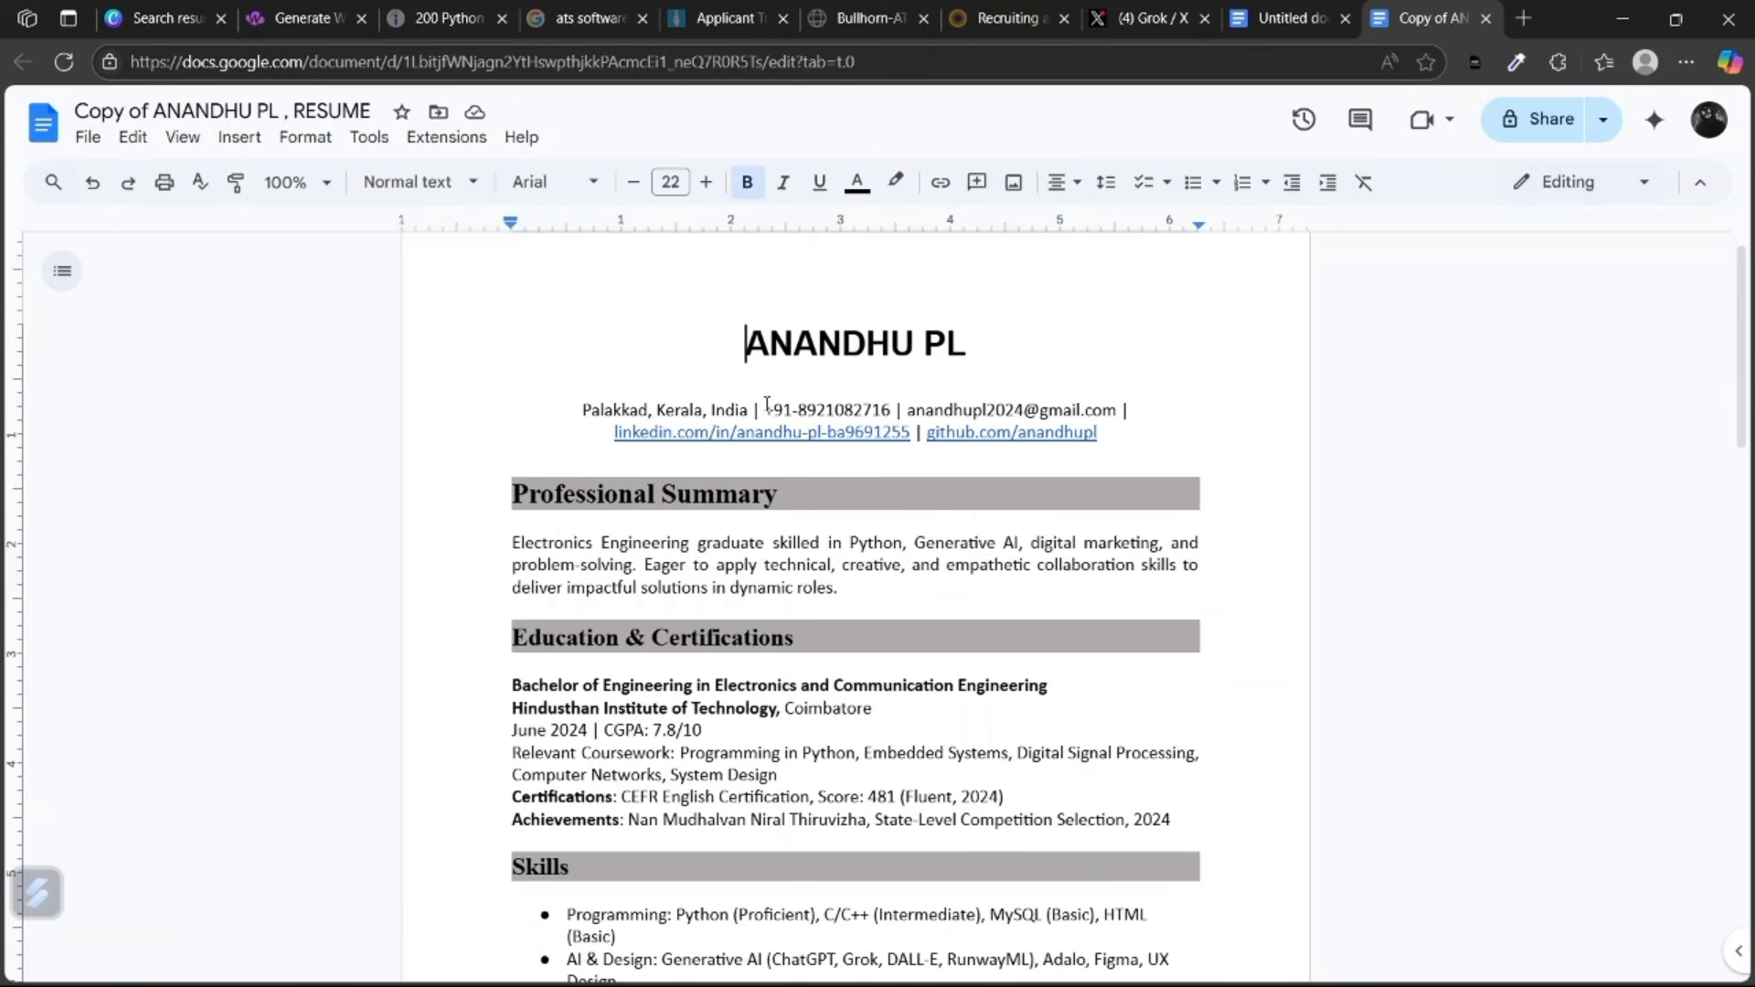
key(Return)
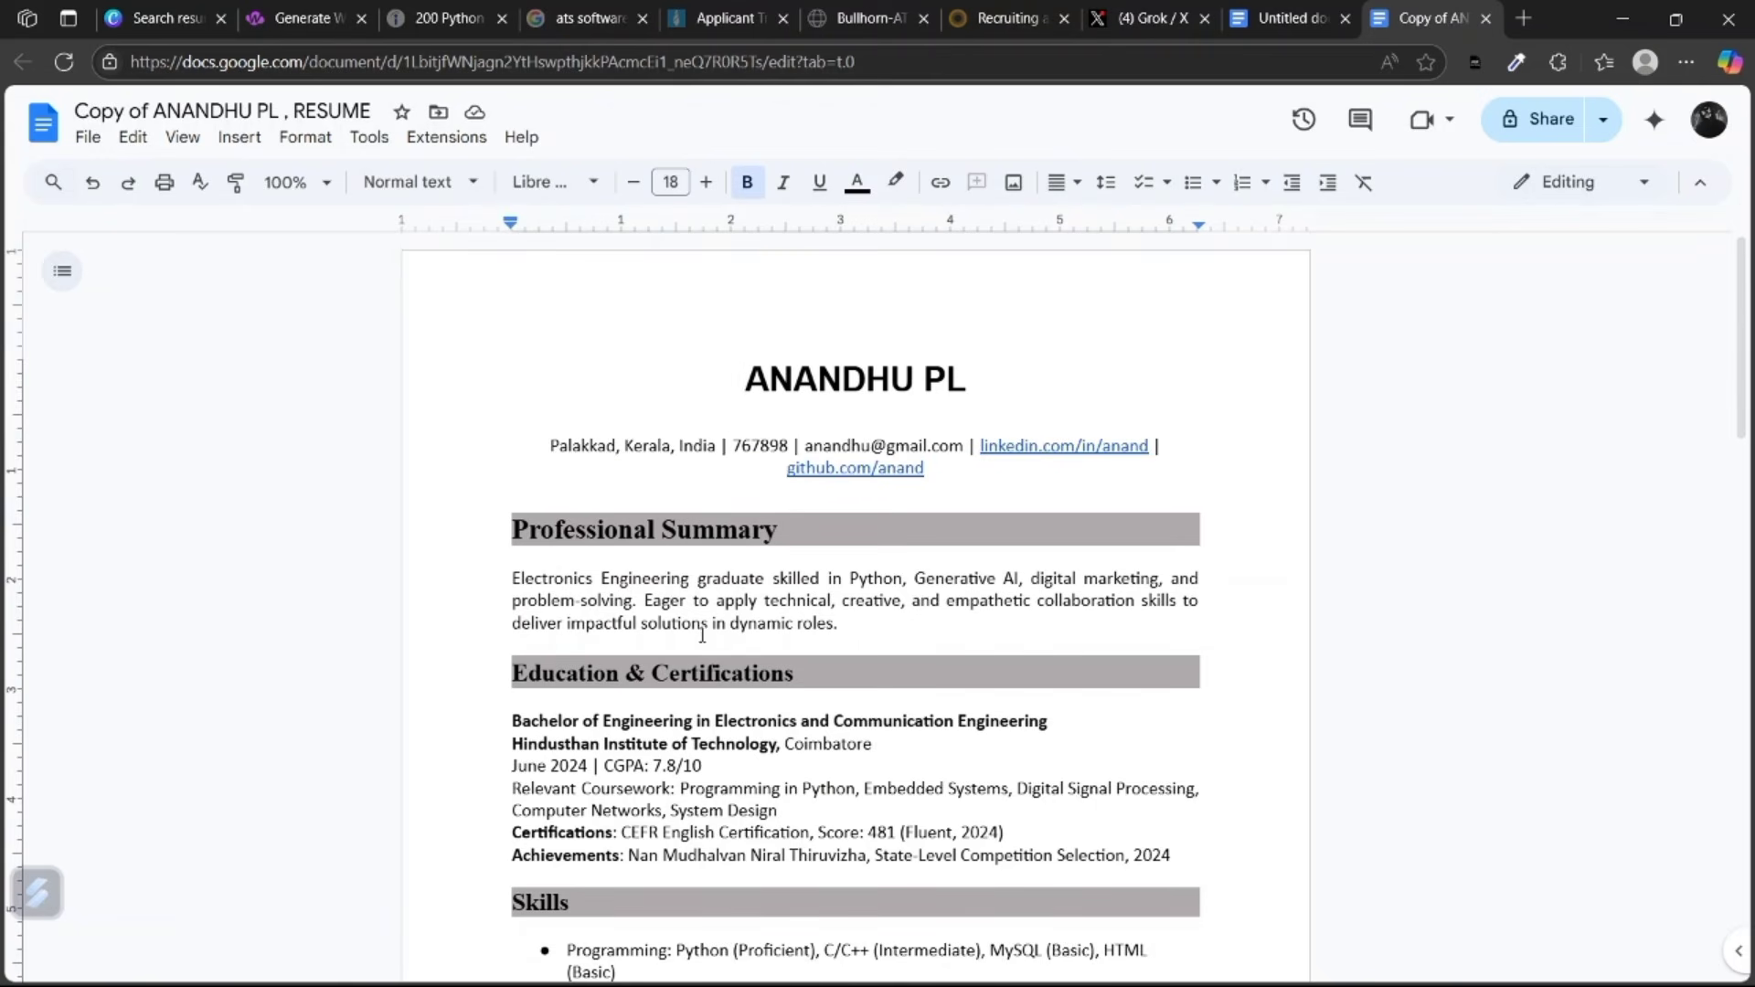
scroll(665, 589, down, 1)
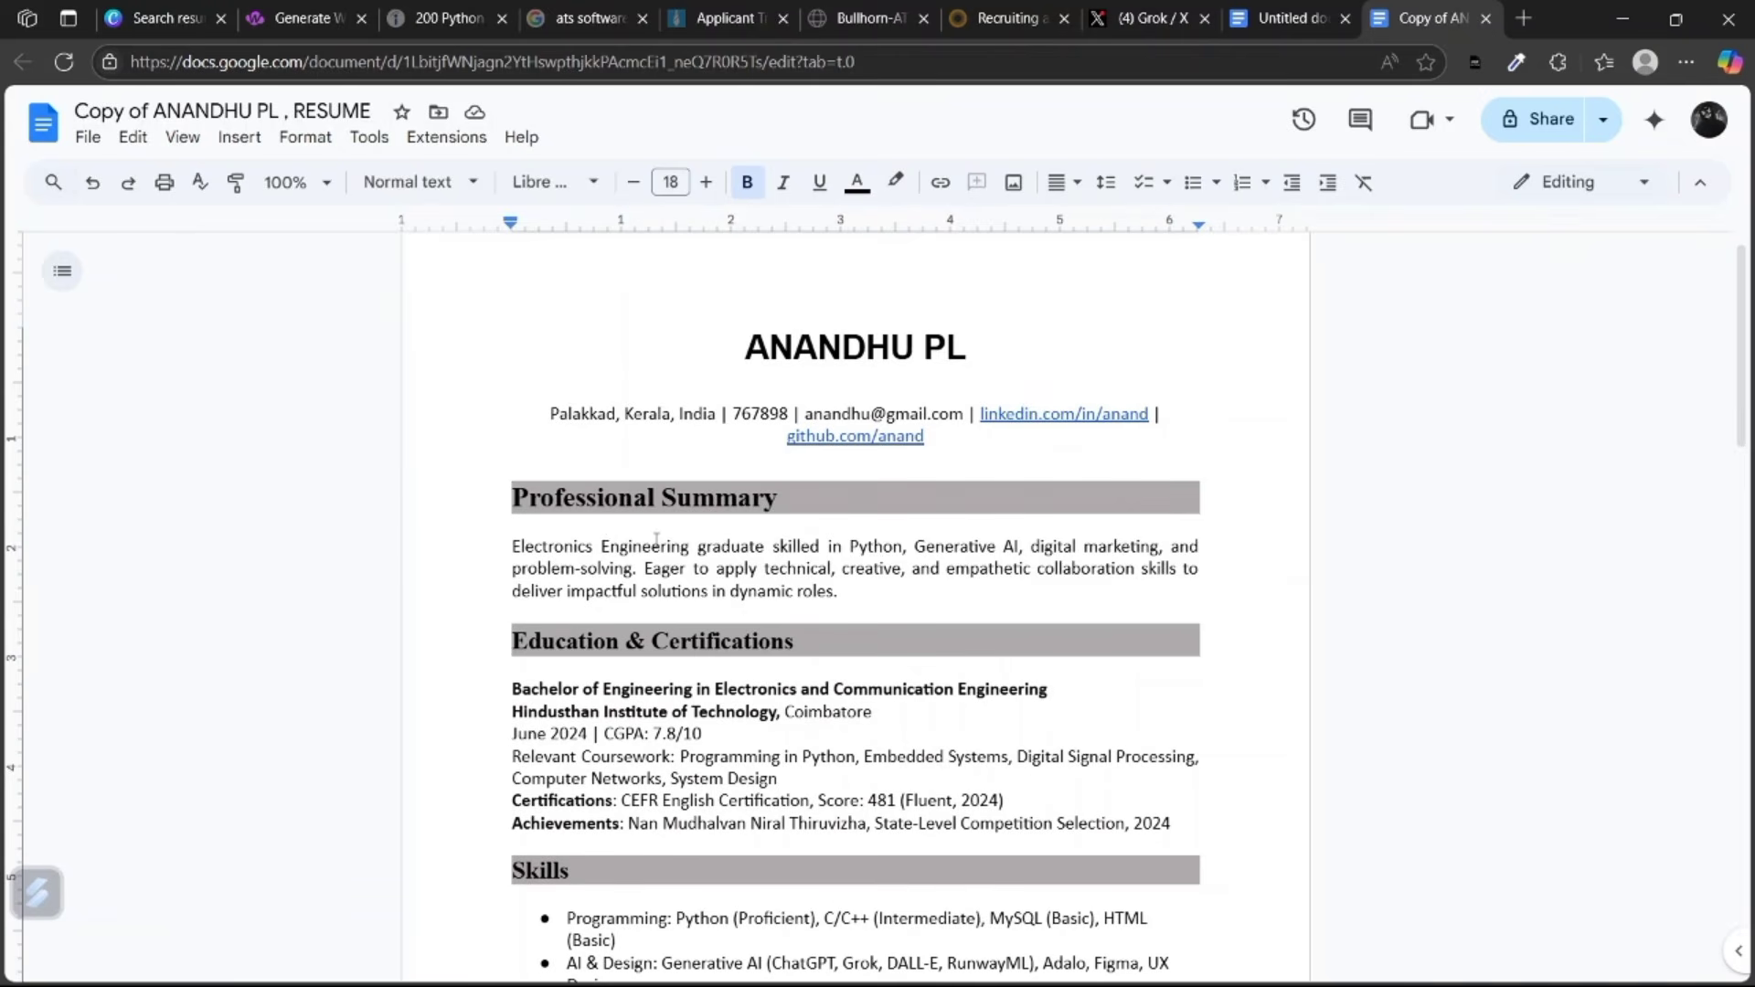
scroll(668, 524, down, 1)
scroll(718, 454, up, 1)
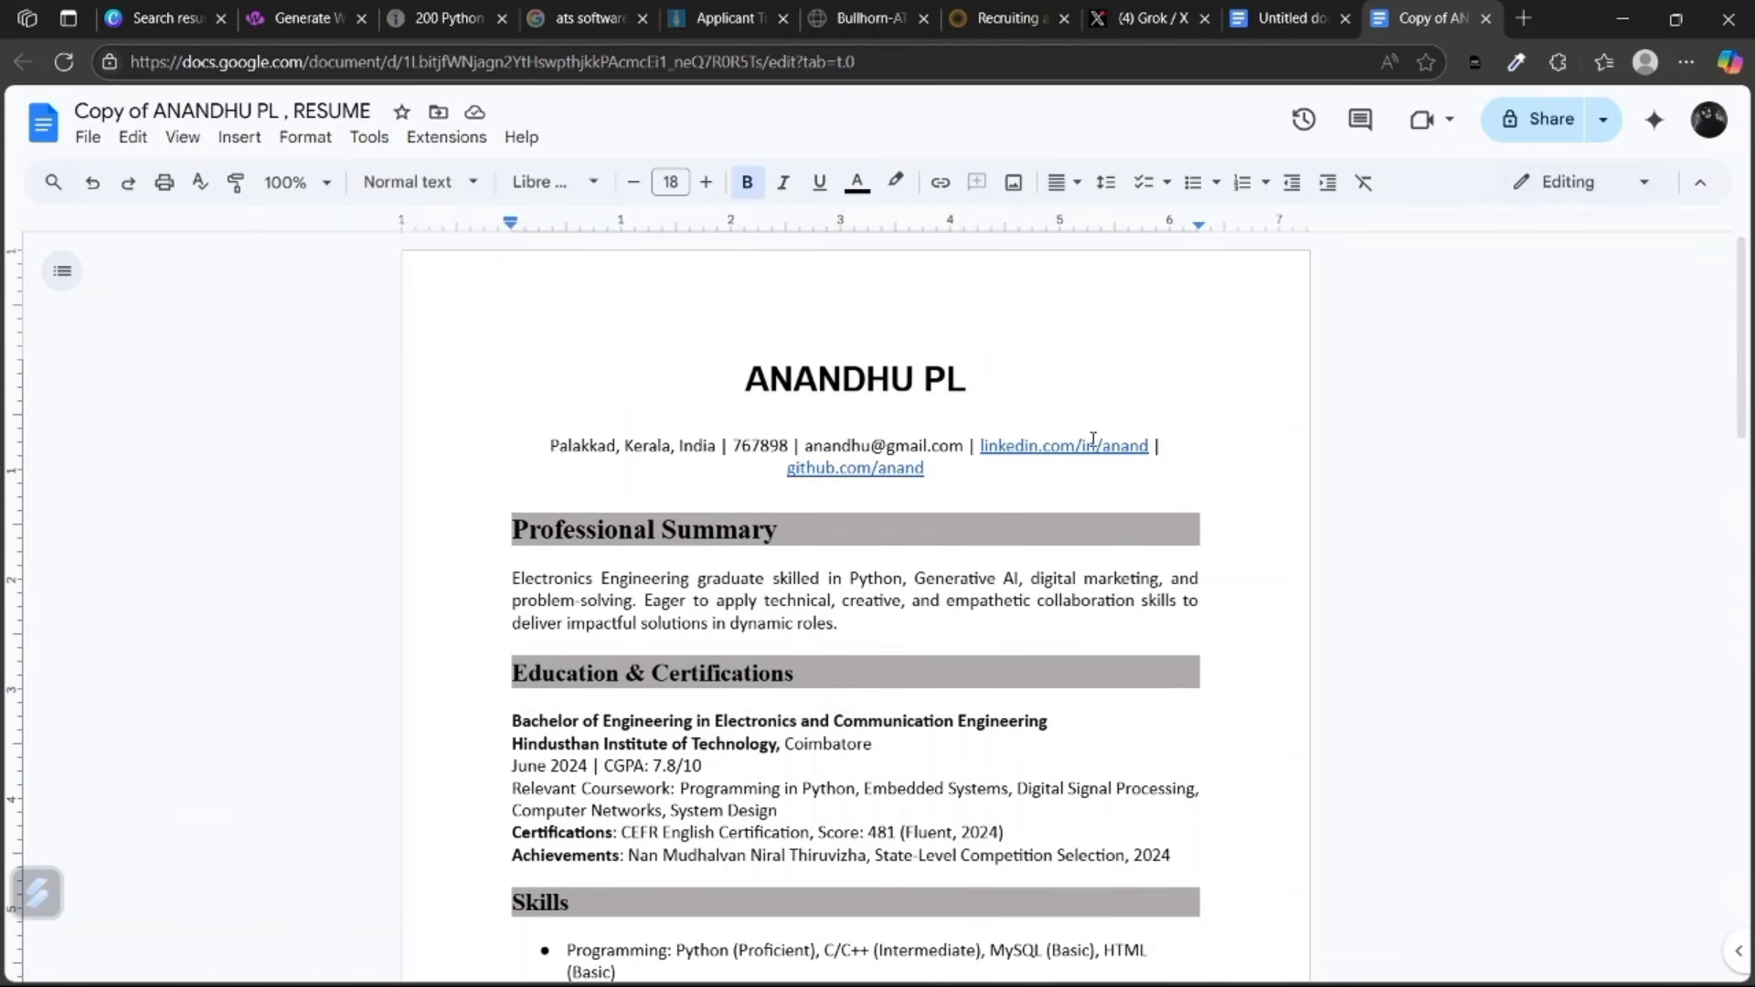
scroll(794, 472, down, 1)
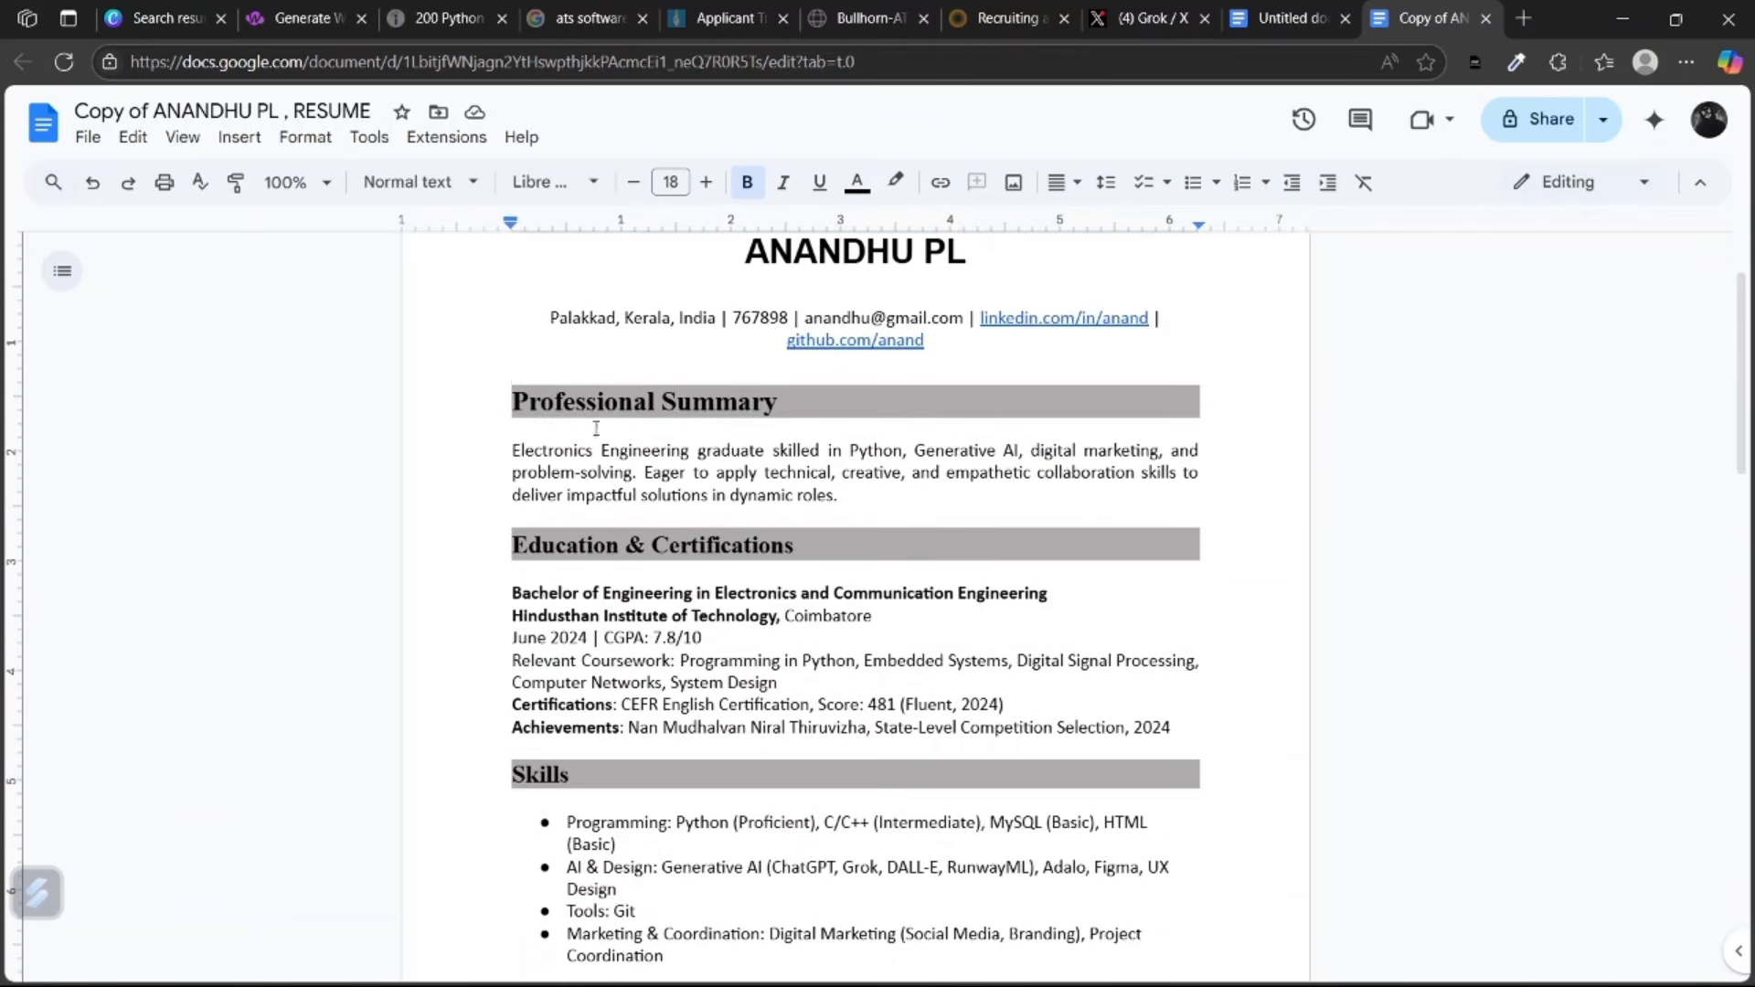
click(595, 427)
scroll(775, 444, down, 2)
scroll(697, 424, down, 1)
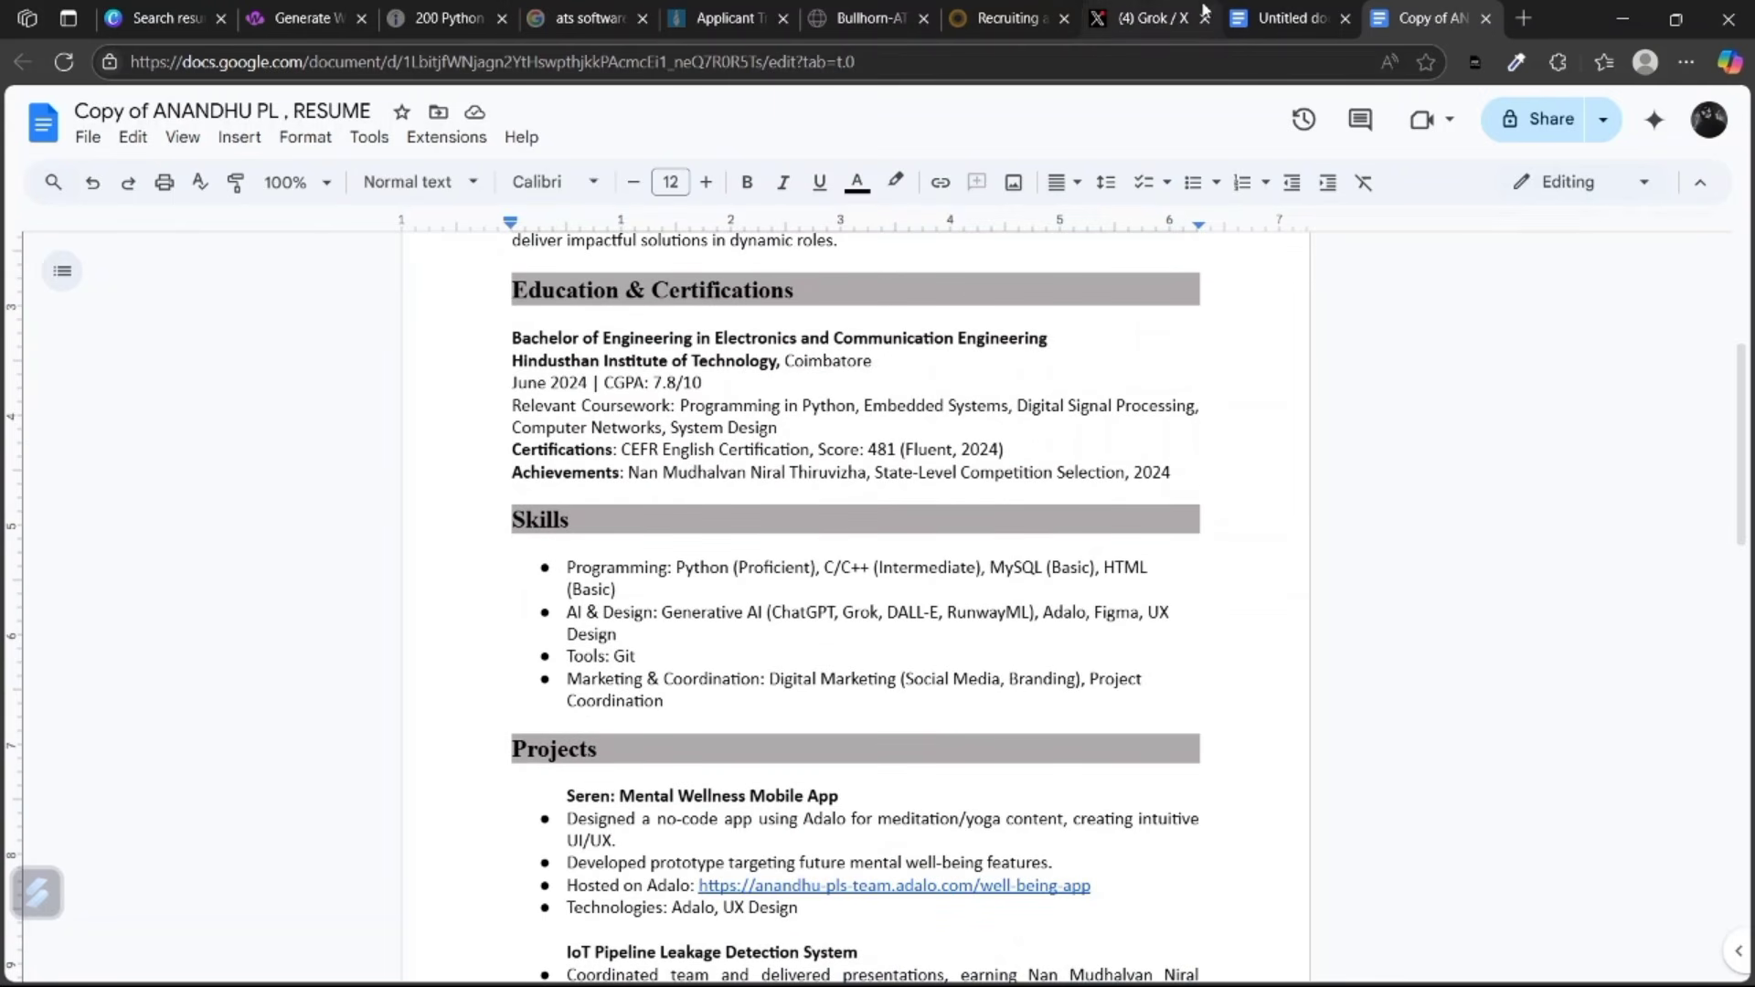
mouse_move(1204, 11)
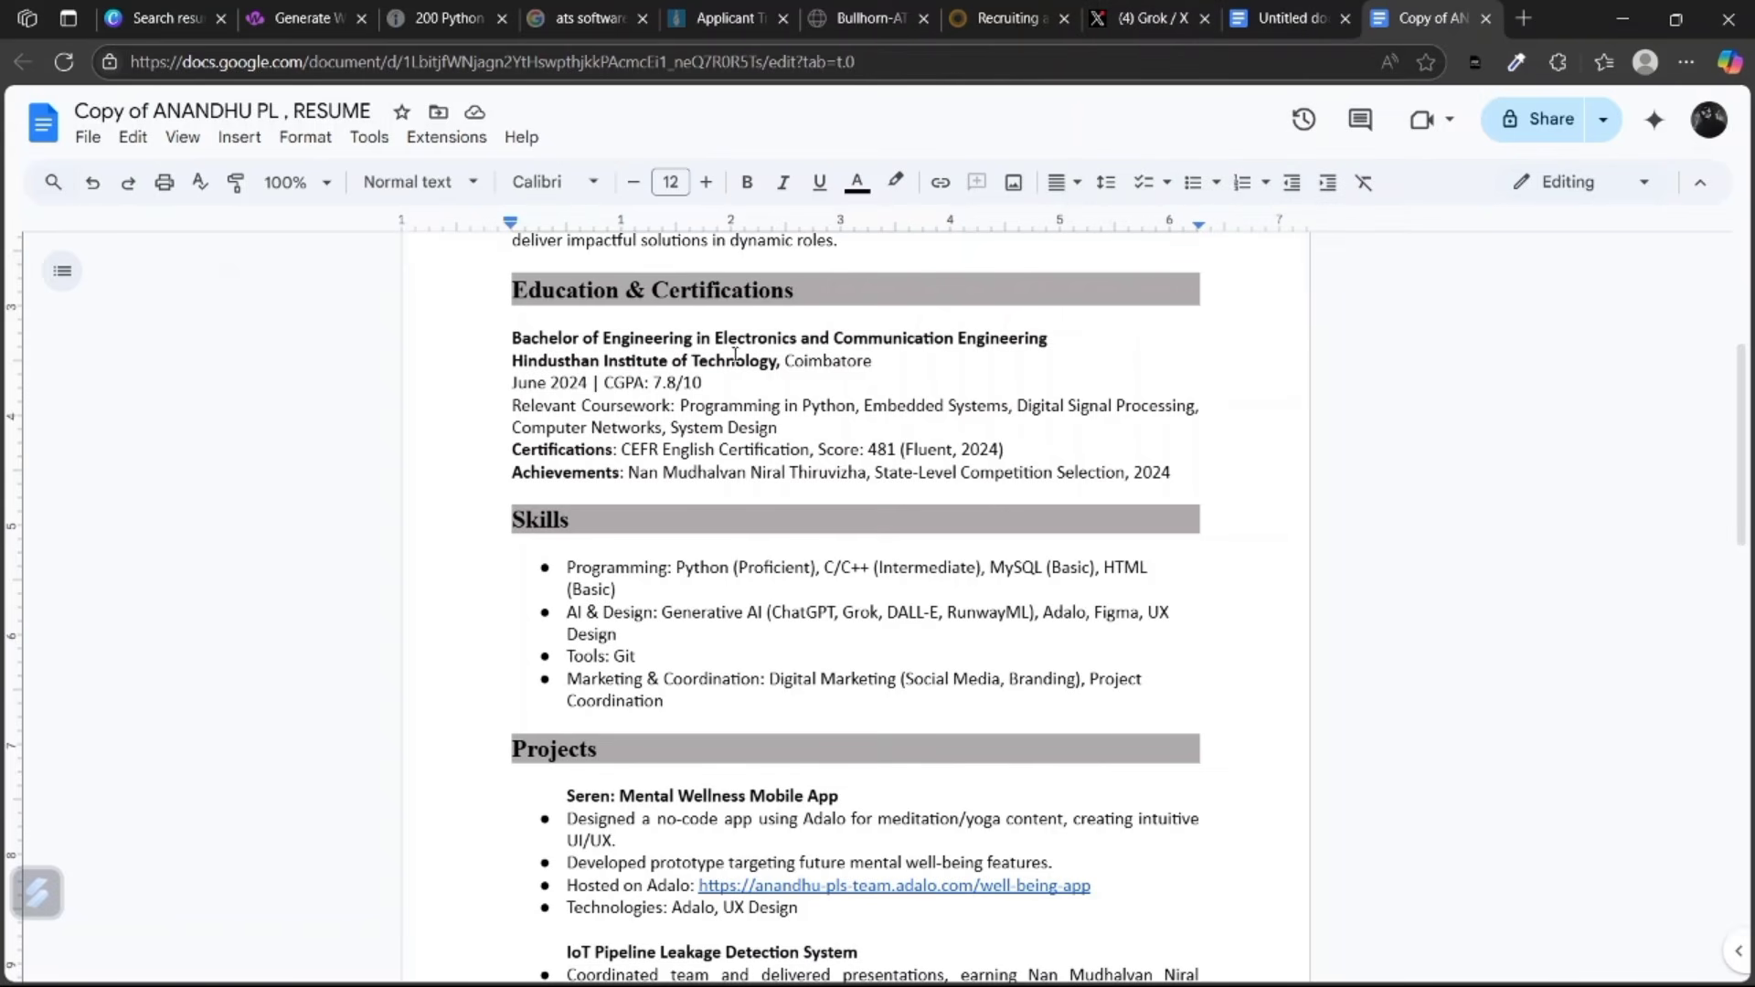
scroll(665, 462, up, 3)
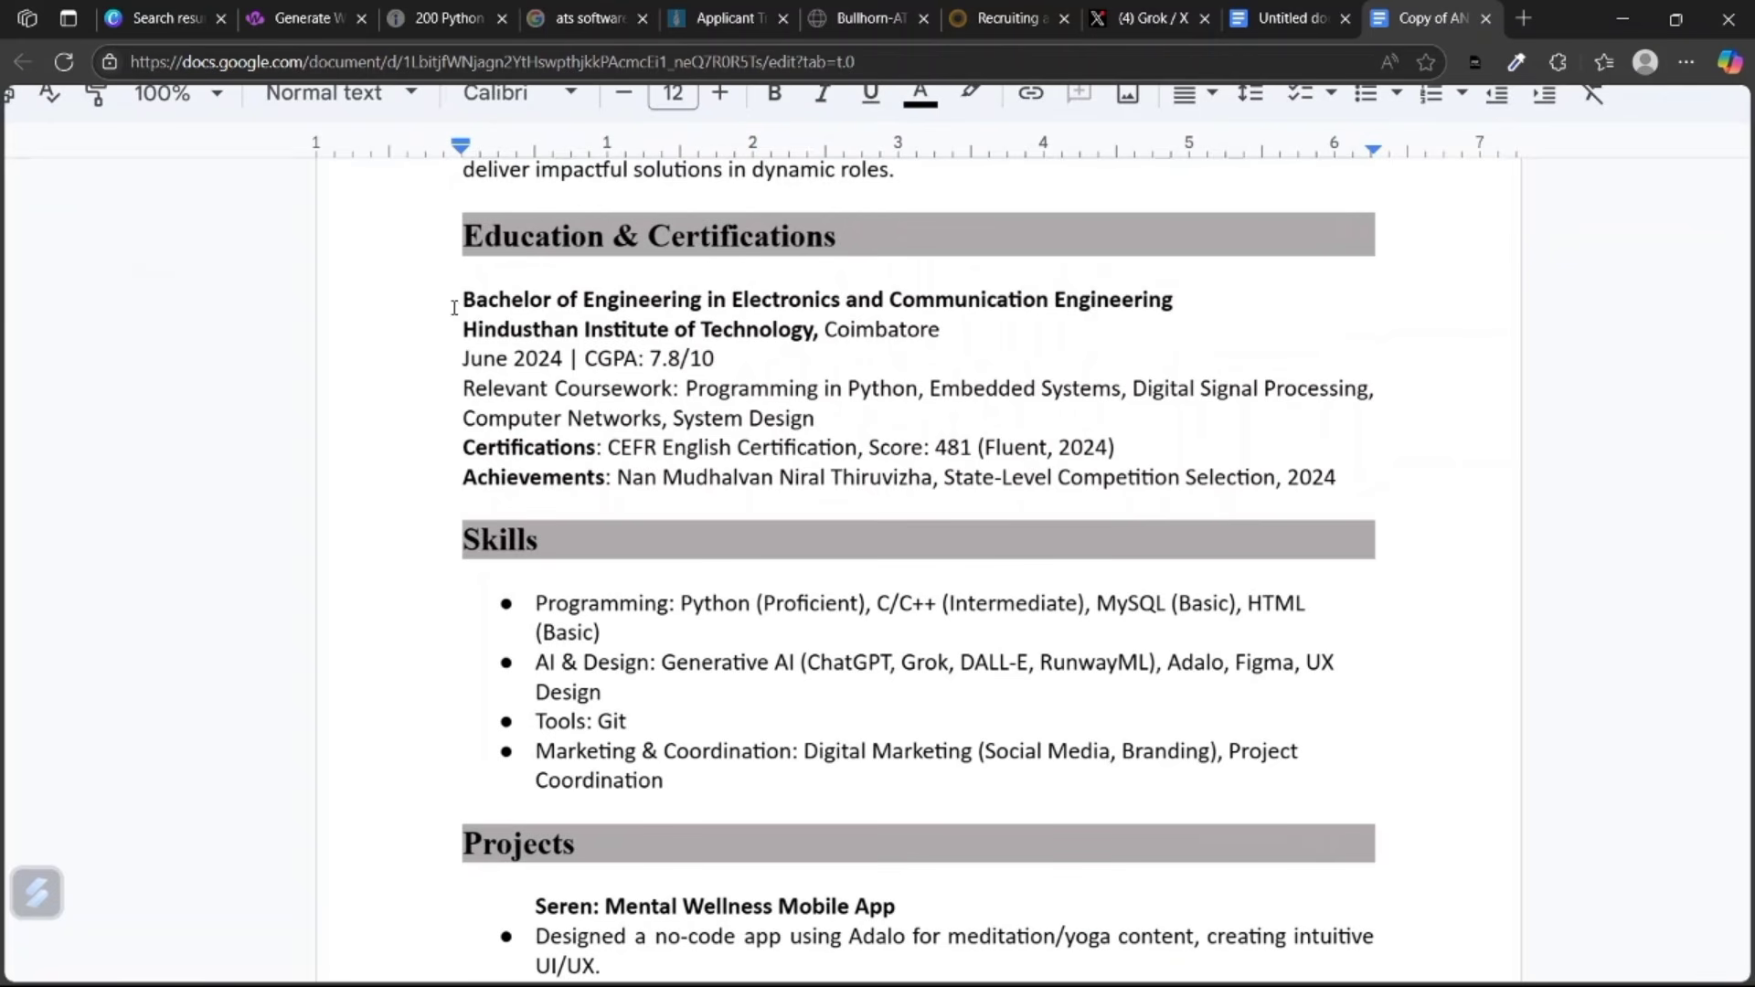
drag(452, 308, 1061, 311)
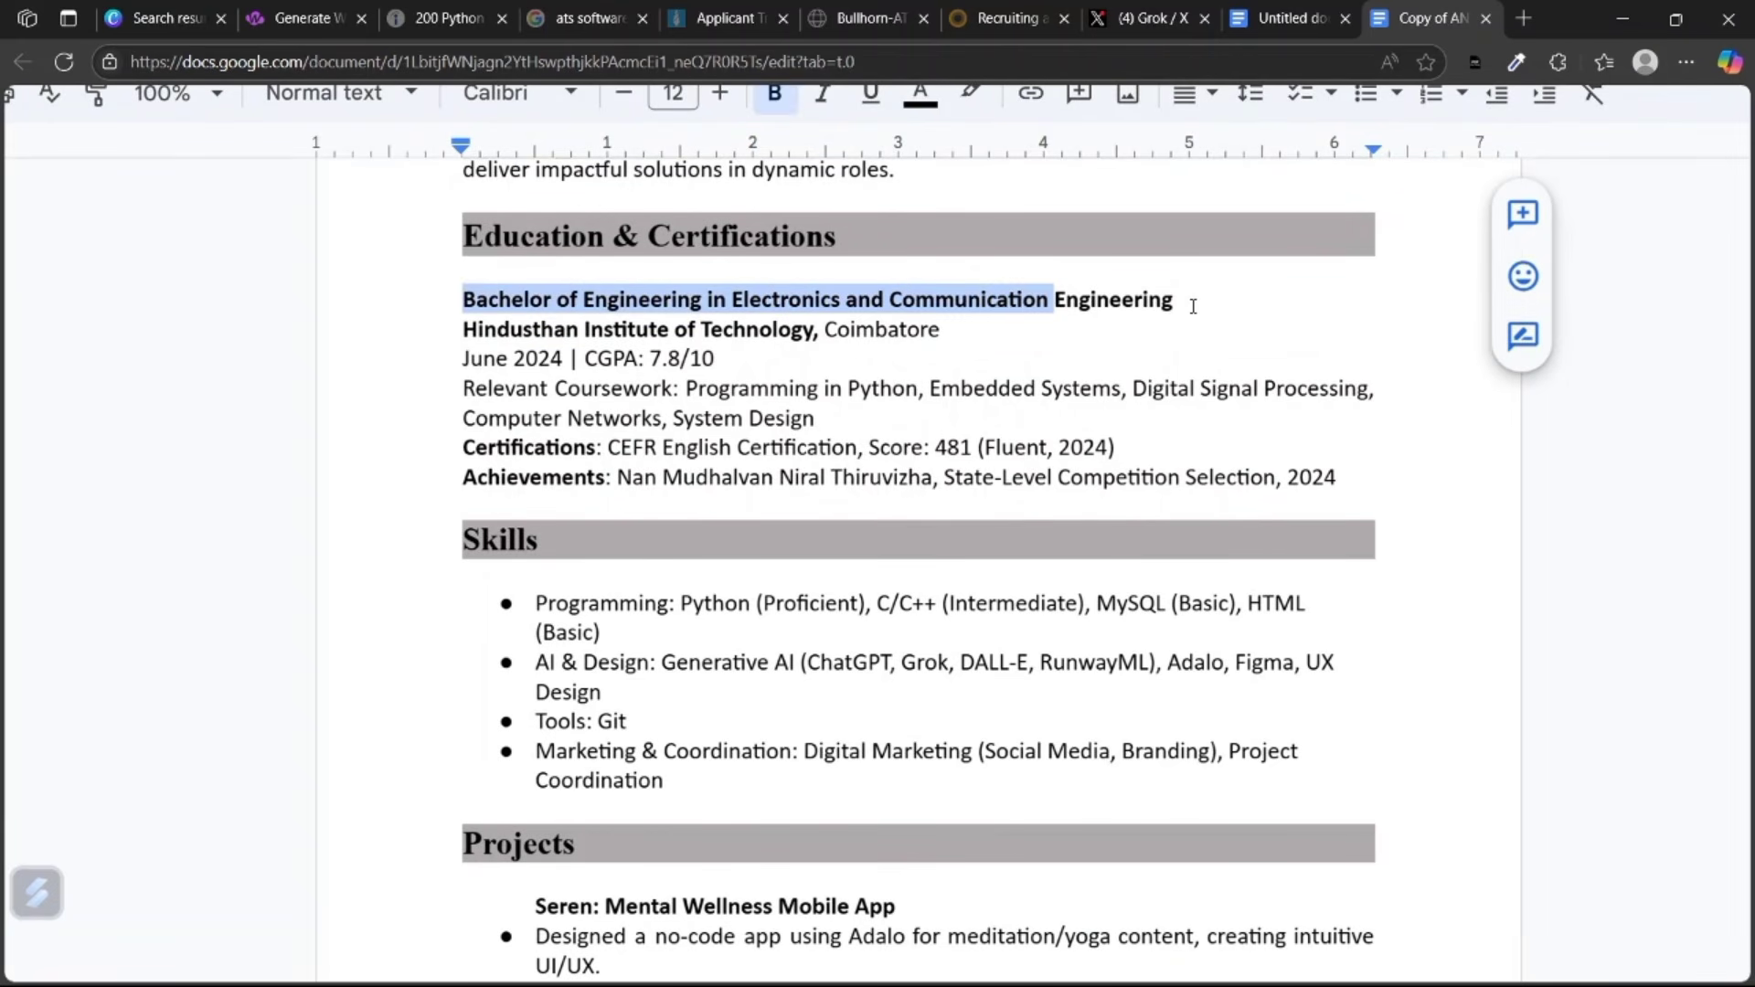
drag(1193, 306, 468, 299)
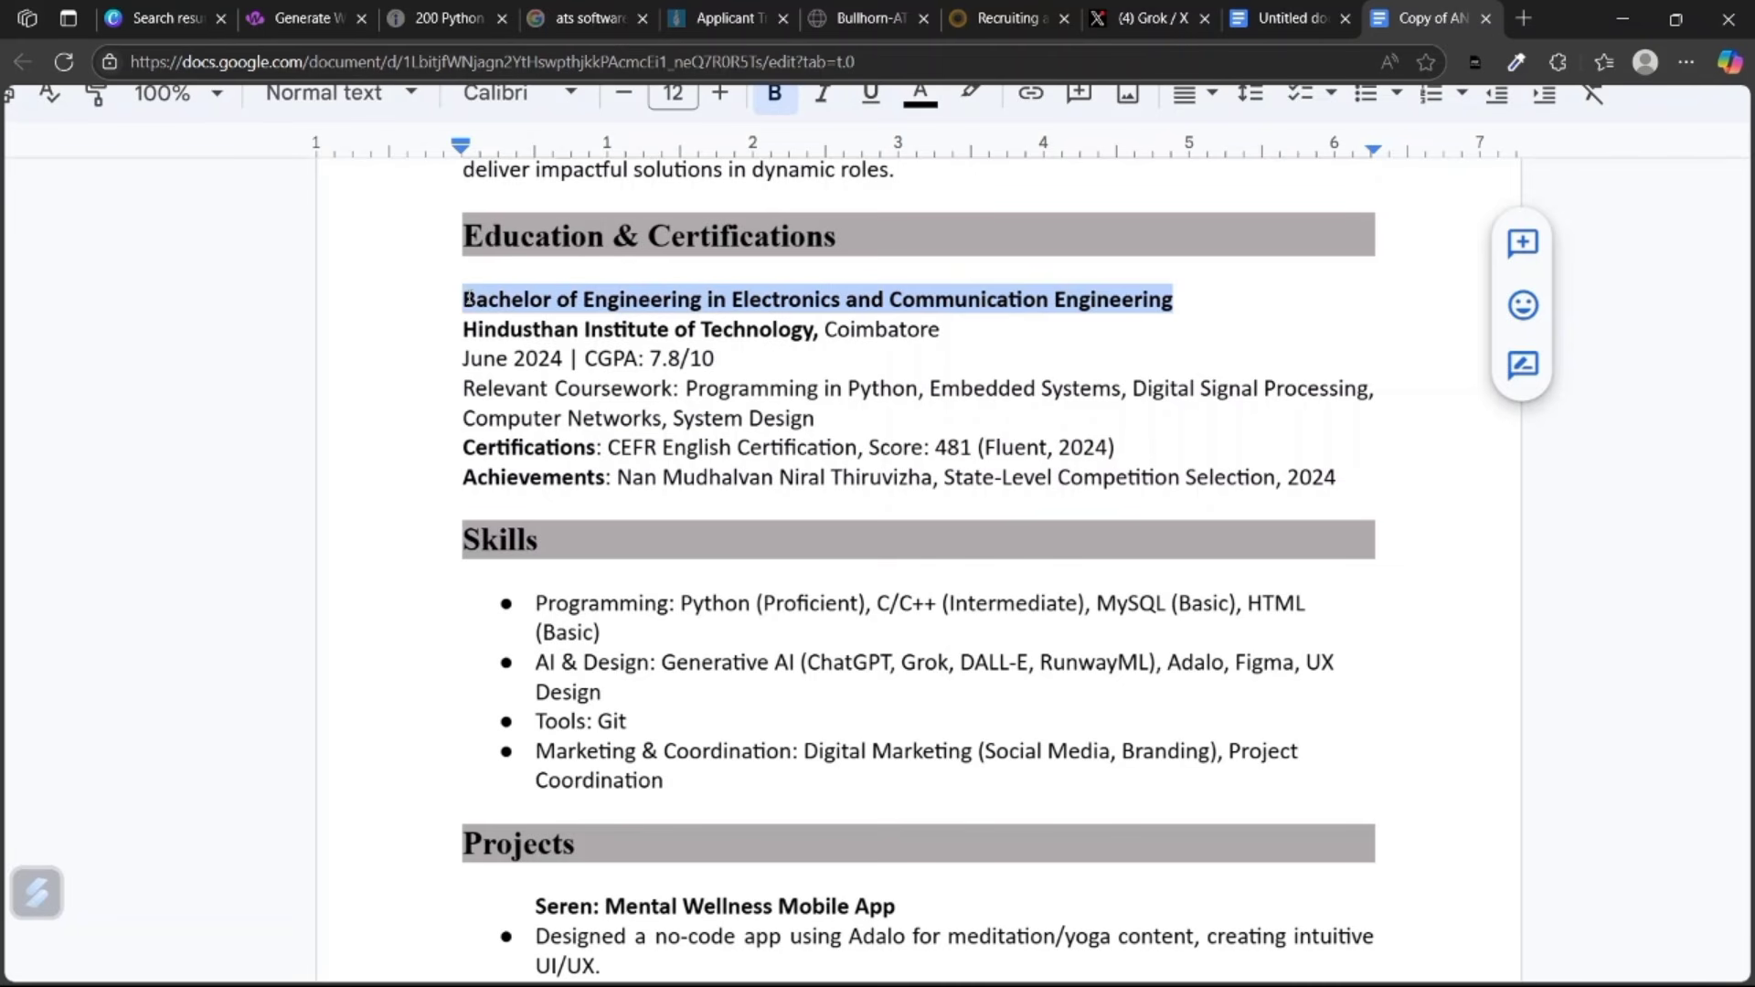
drag(718, 334, 671, 331)
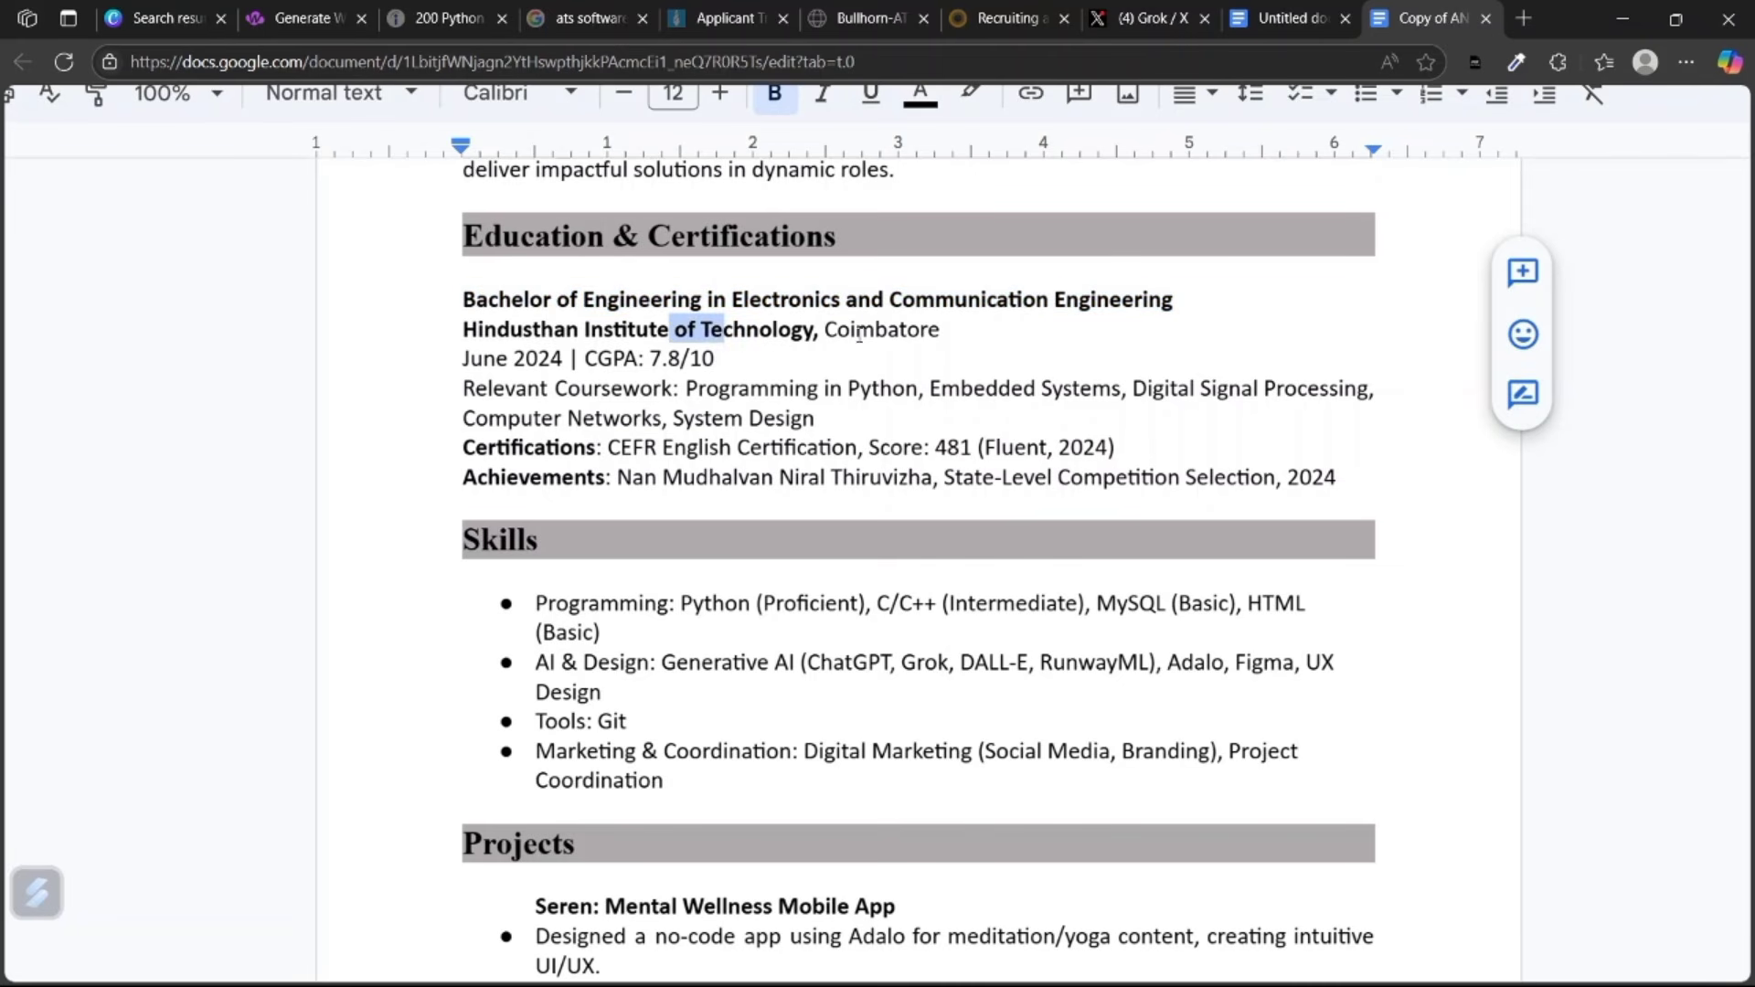
scroll(586, 305, down, 1)
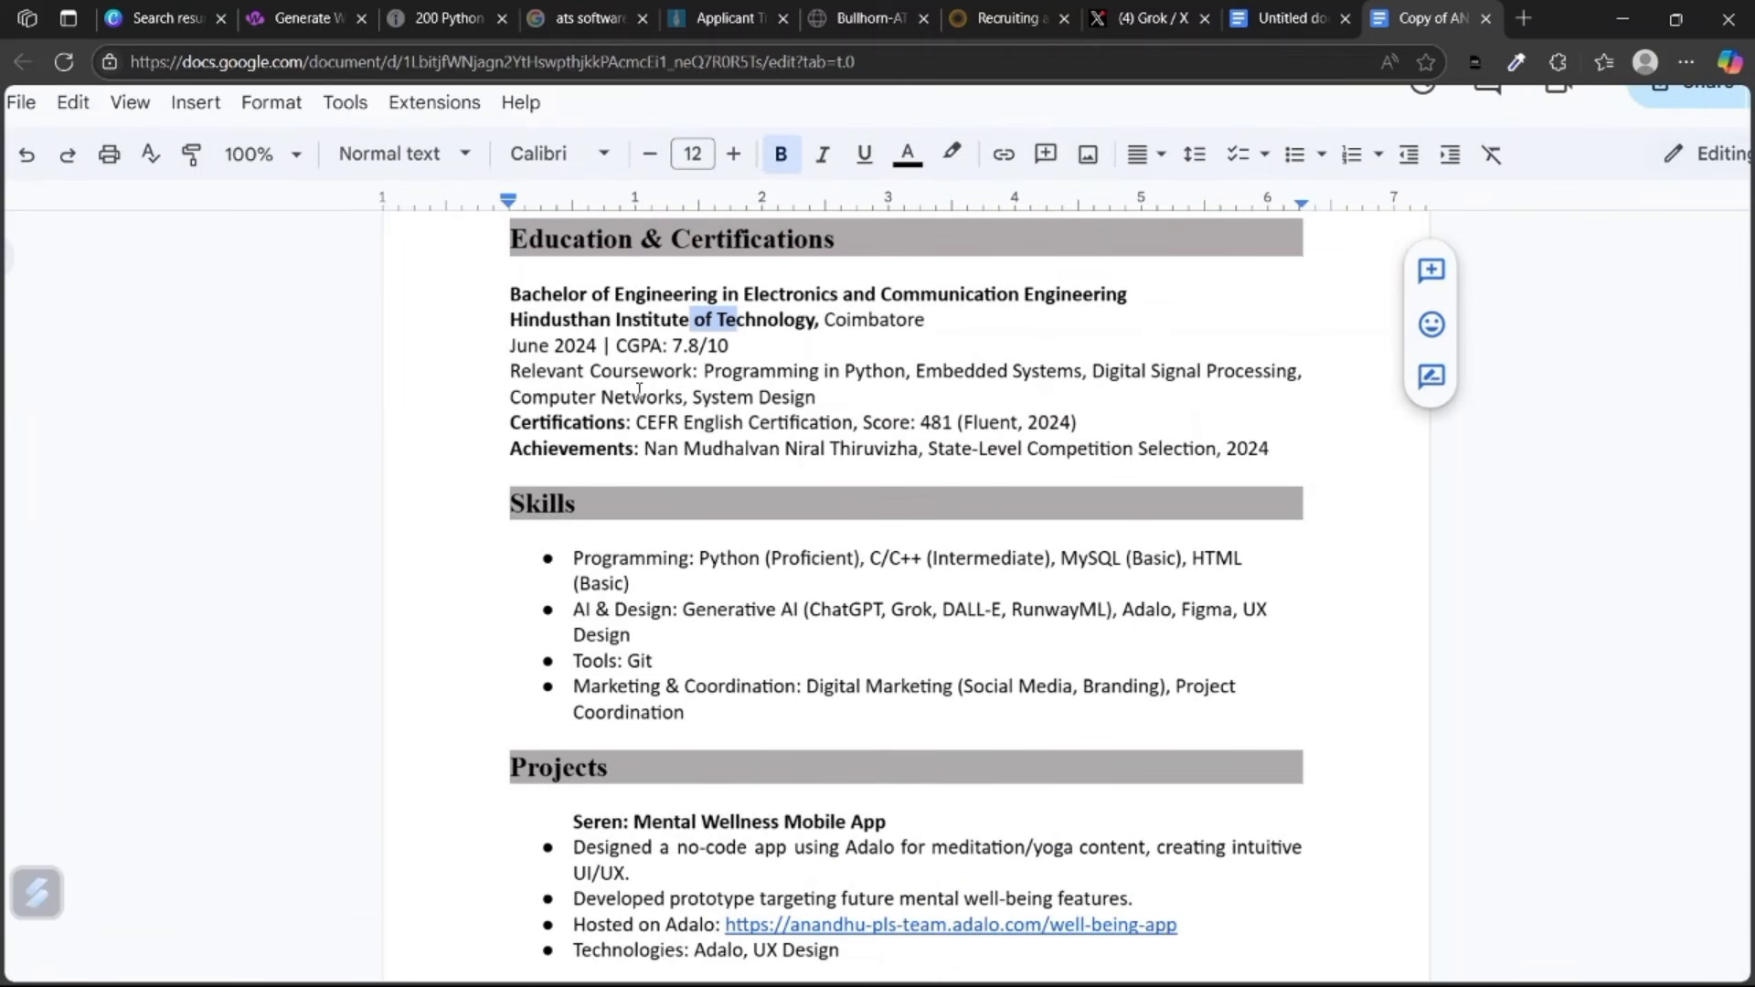
drag(625, 424, 509, 423)
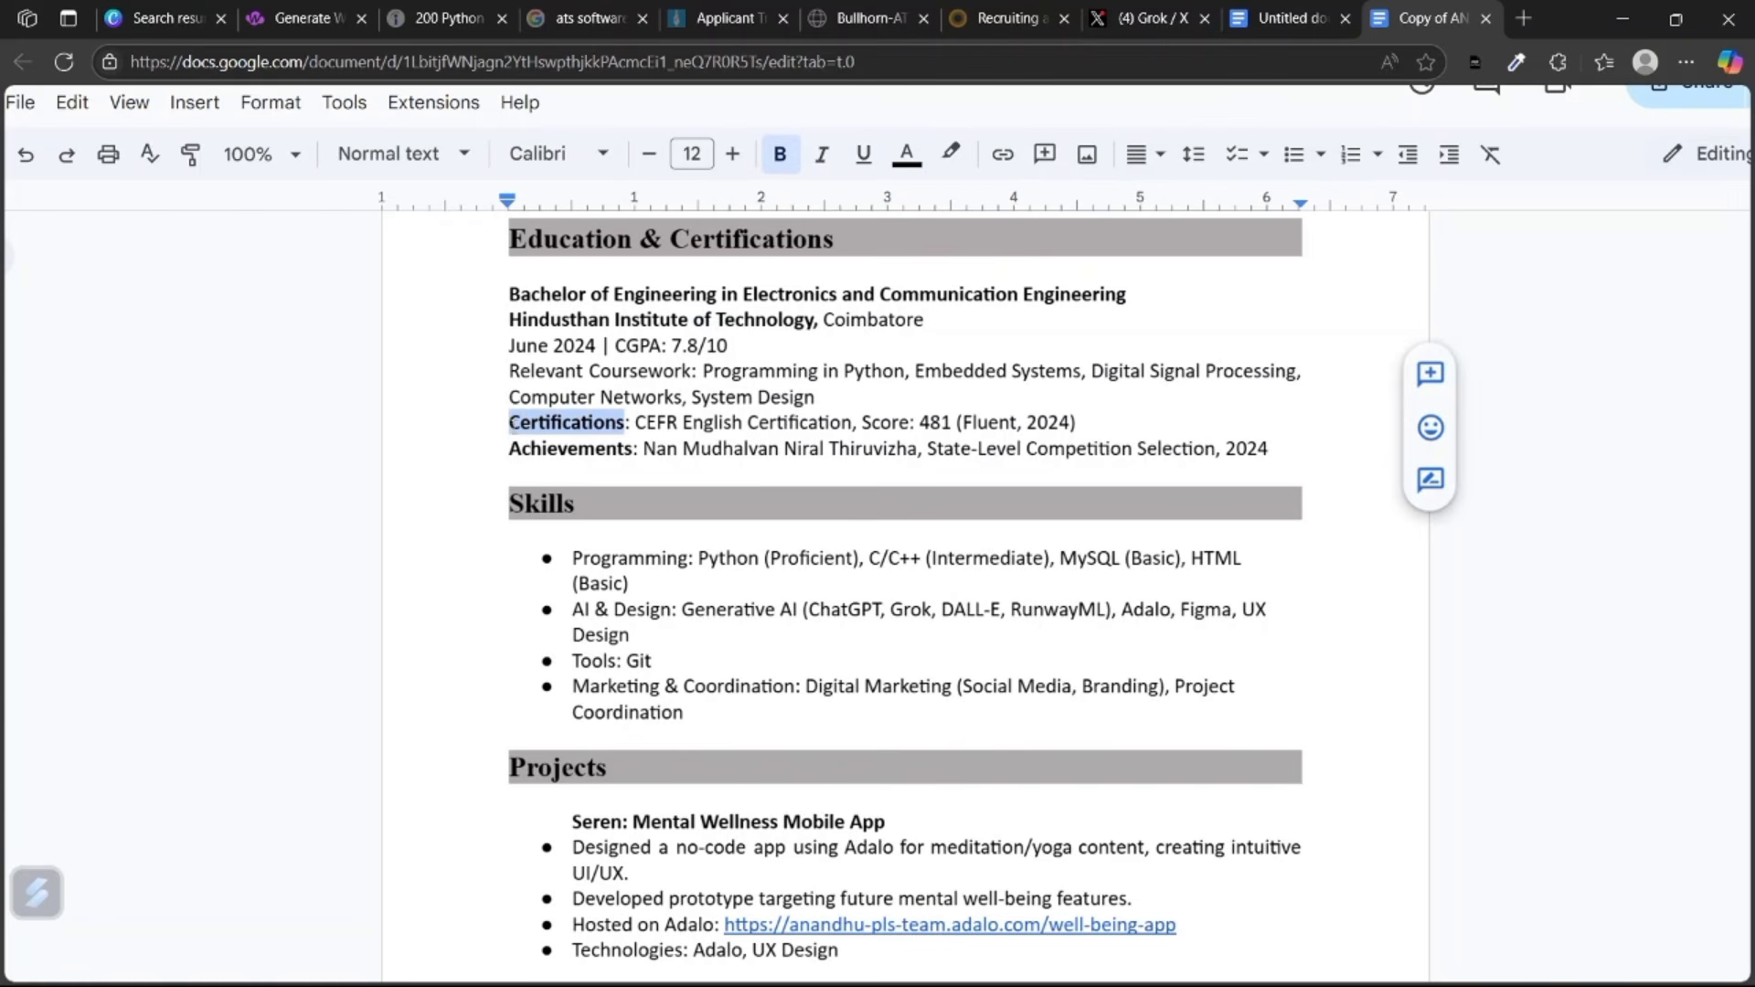
drag(625, 450, 544, 463)
click(545, 464)
scroll(711, 488, down, 1)
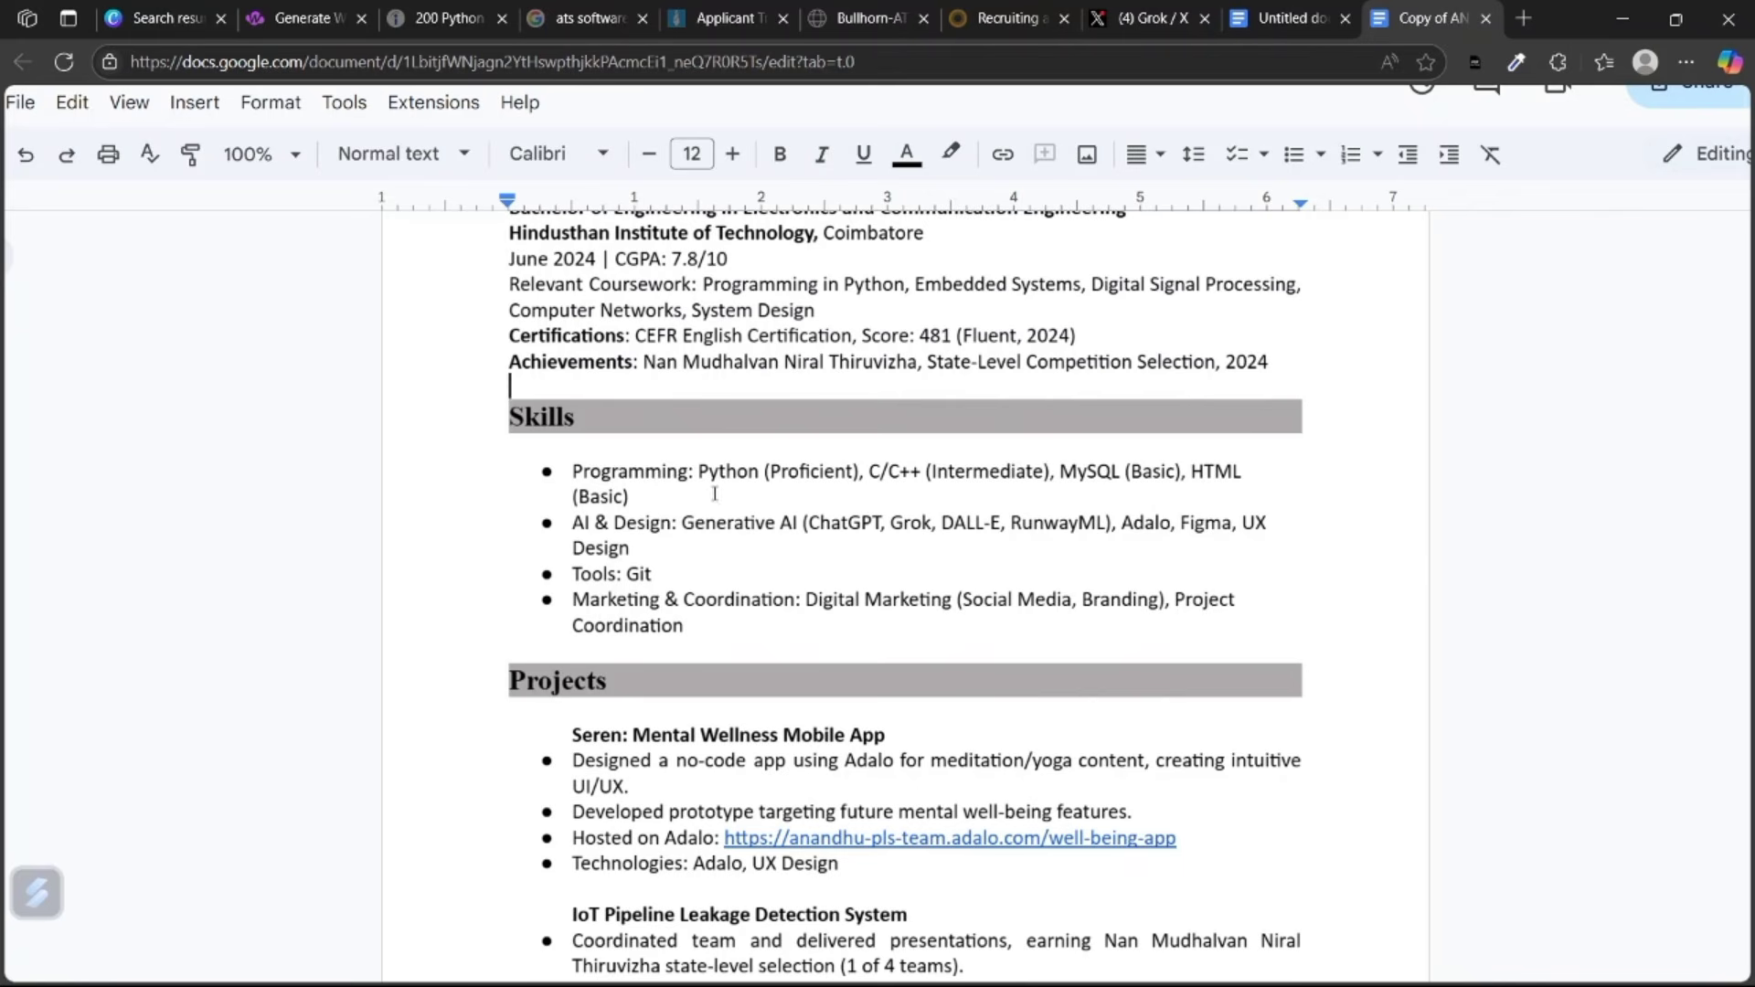
drag(697, 470, 777, 479)
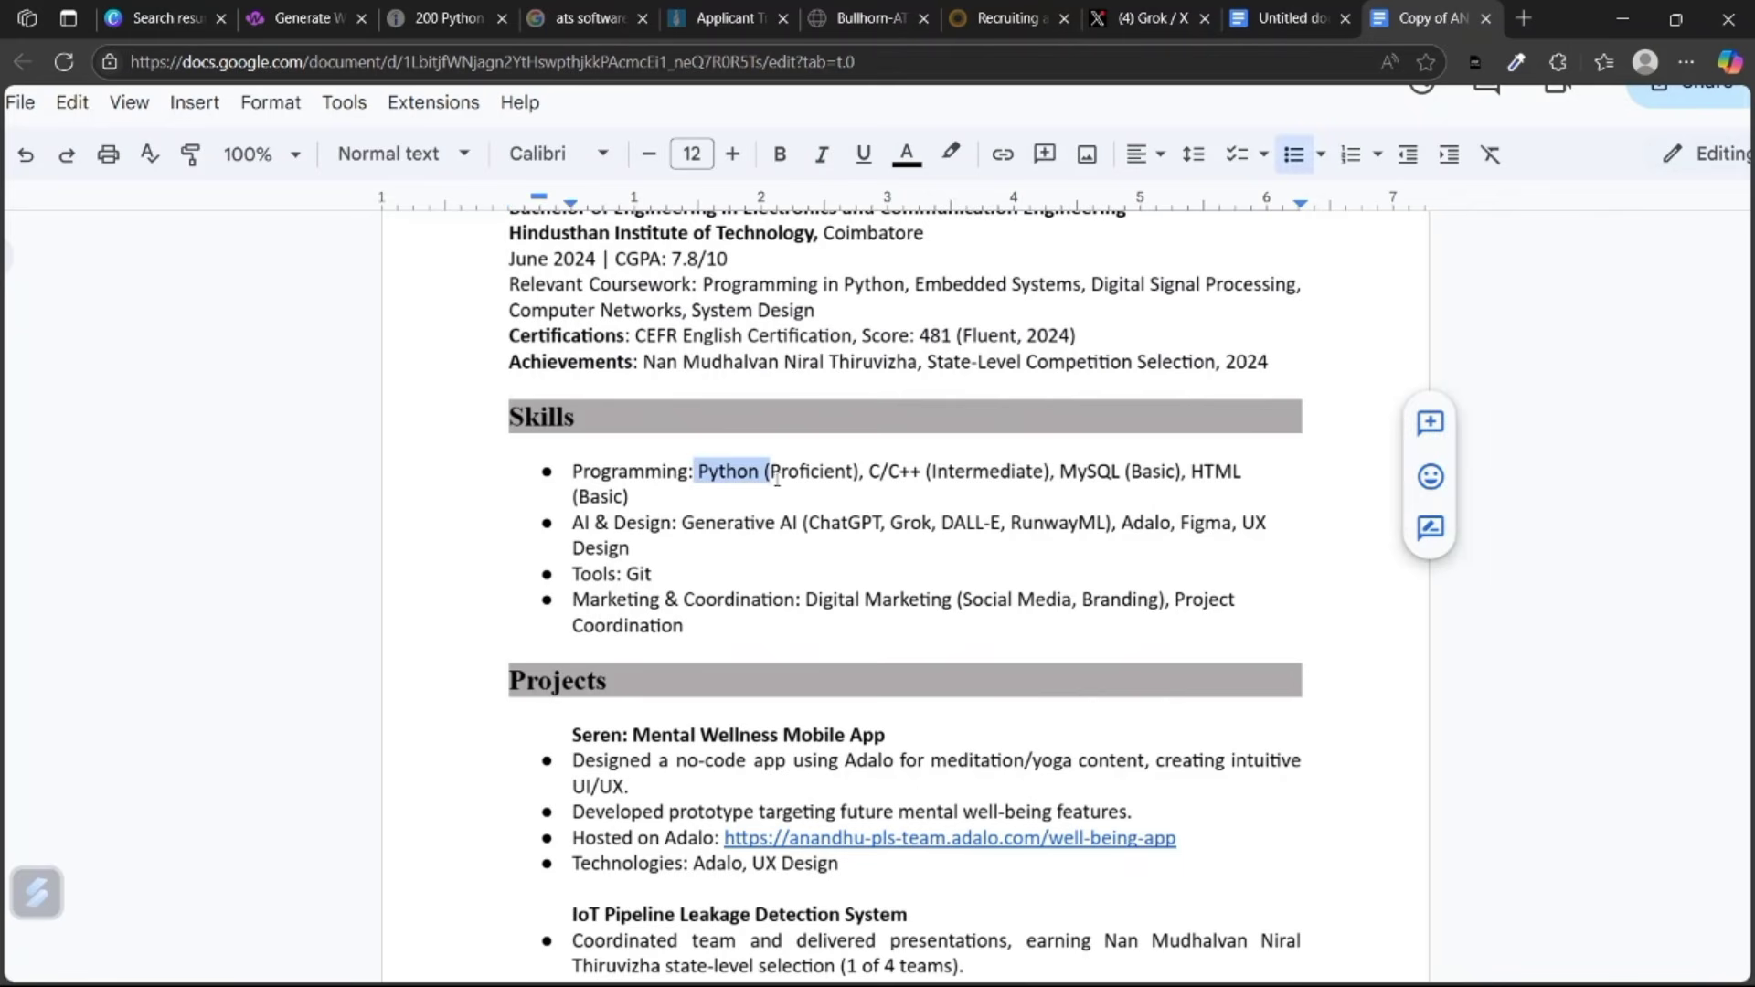
click(705, 468)
scroll(705, 468, down, 1)
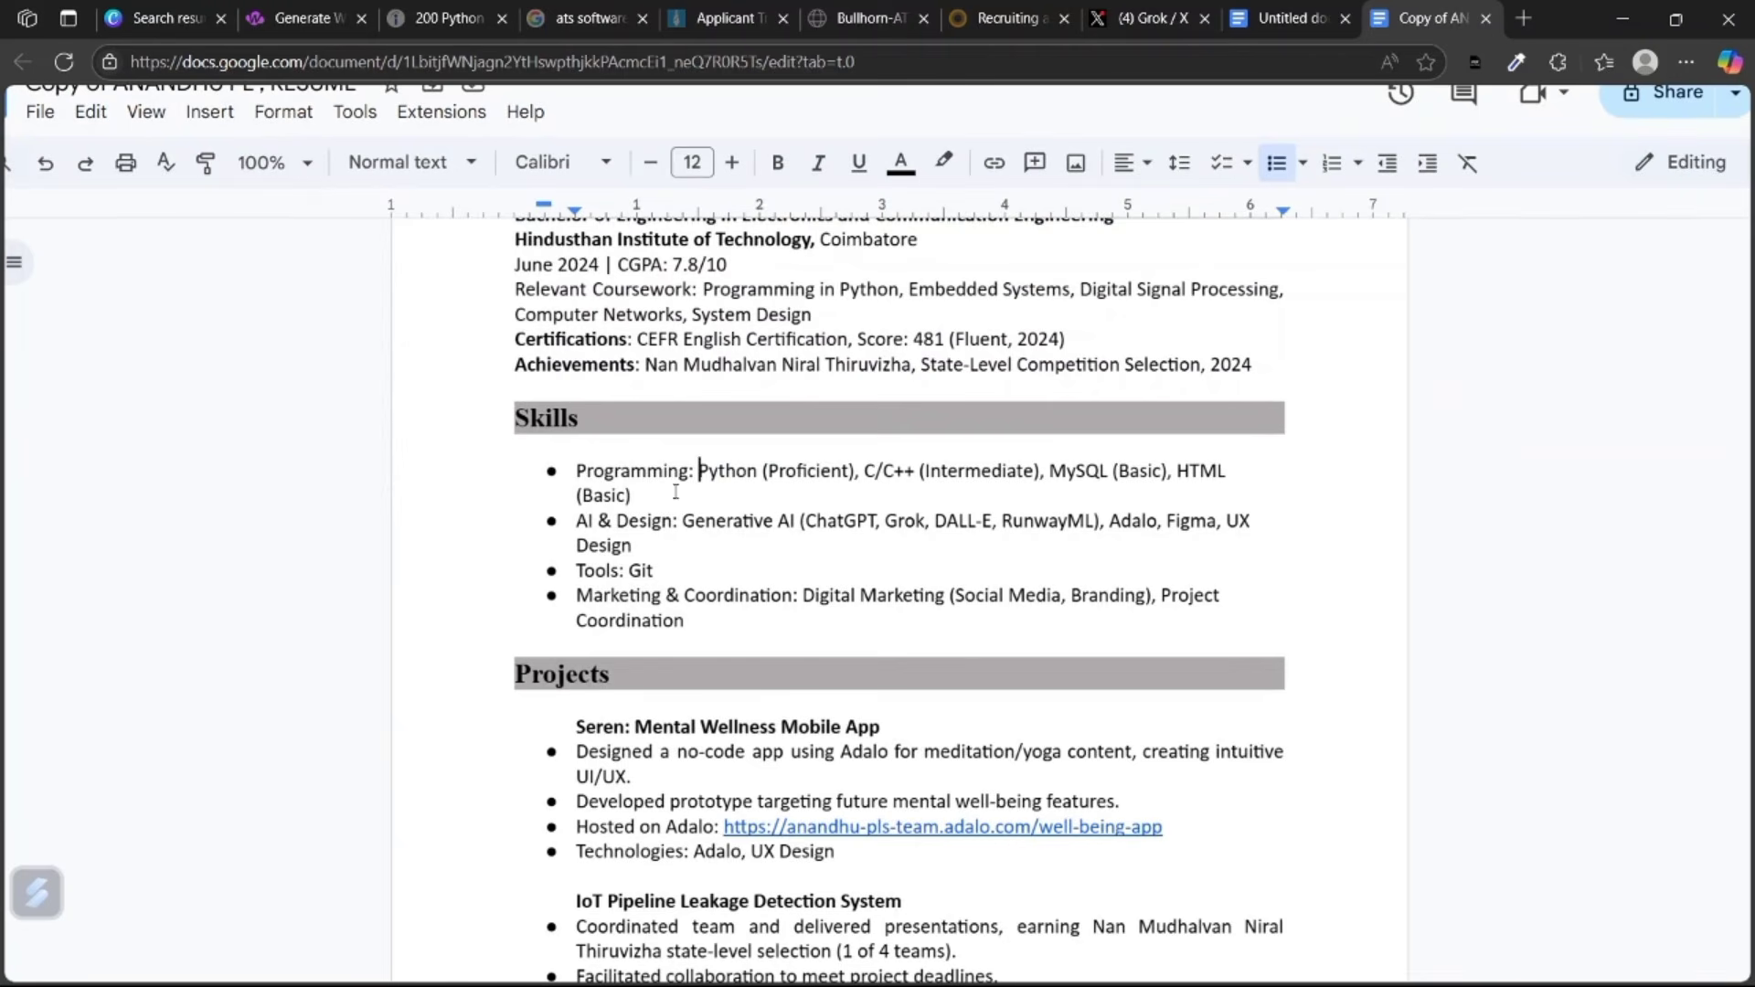
scroll(840, 534, down, 6)
scroll(896, 443, down, 1)
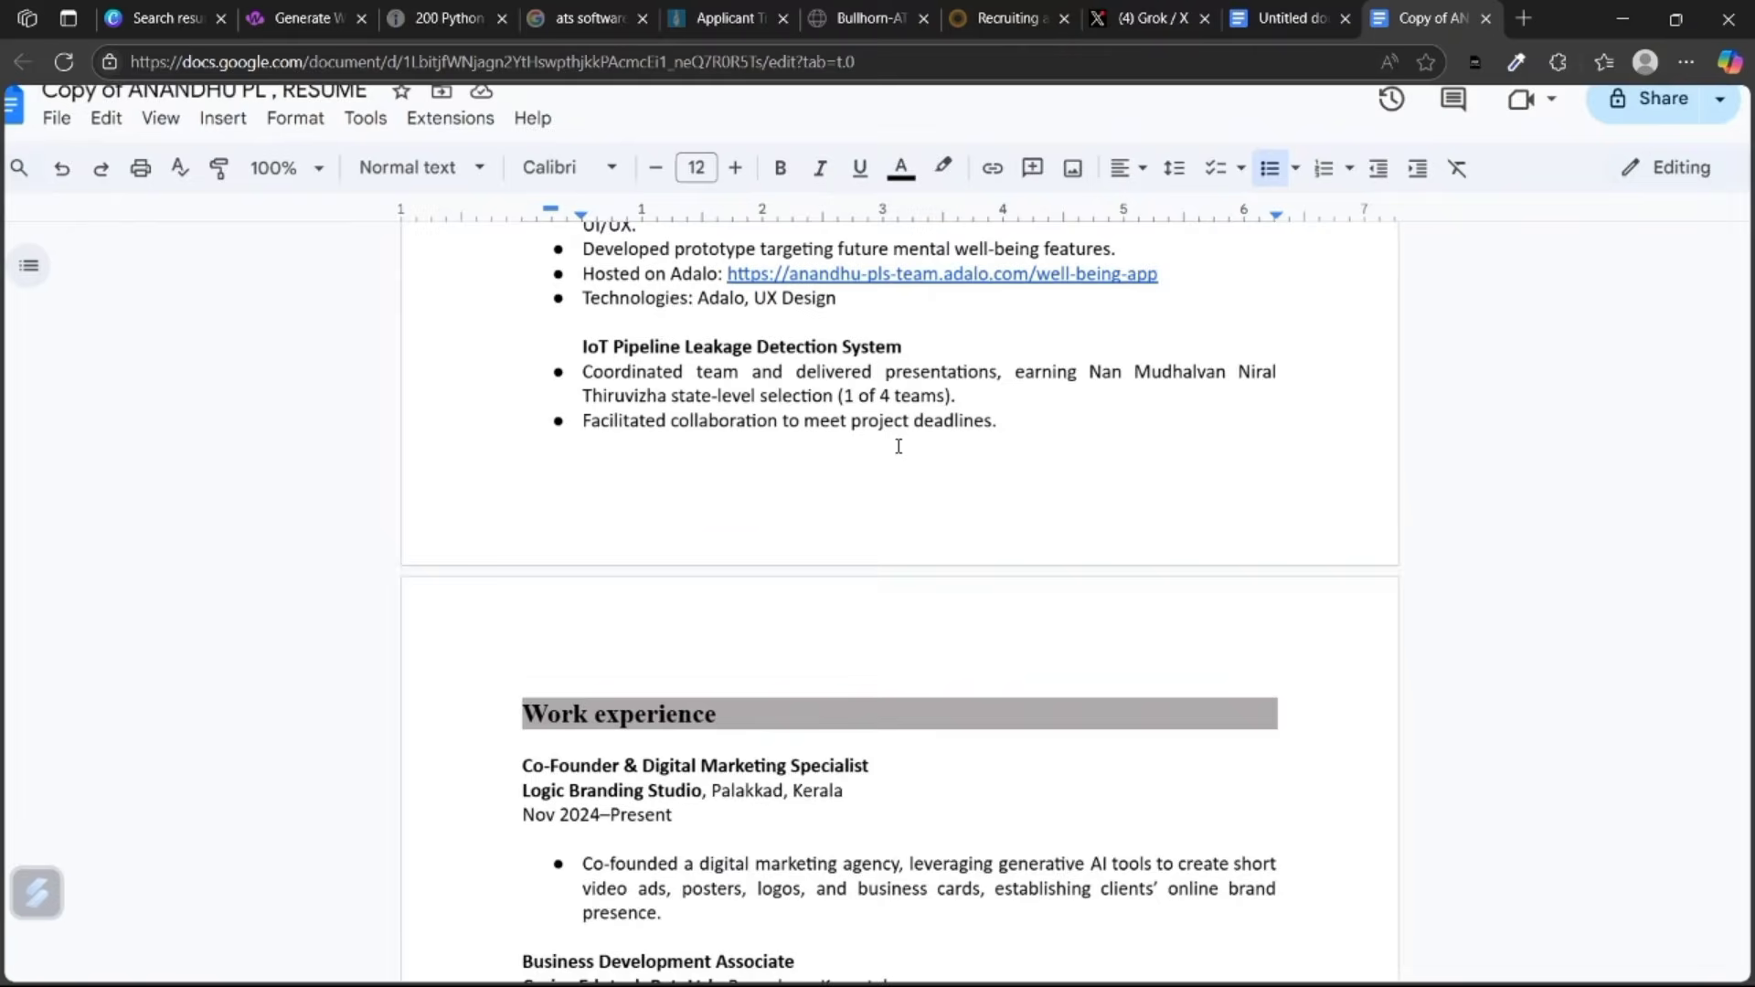
scroll(899, 446, up, 4)
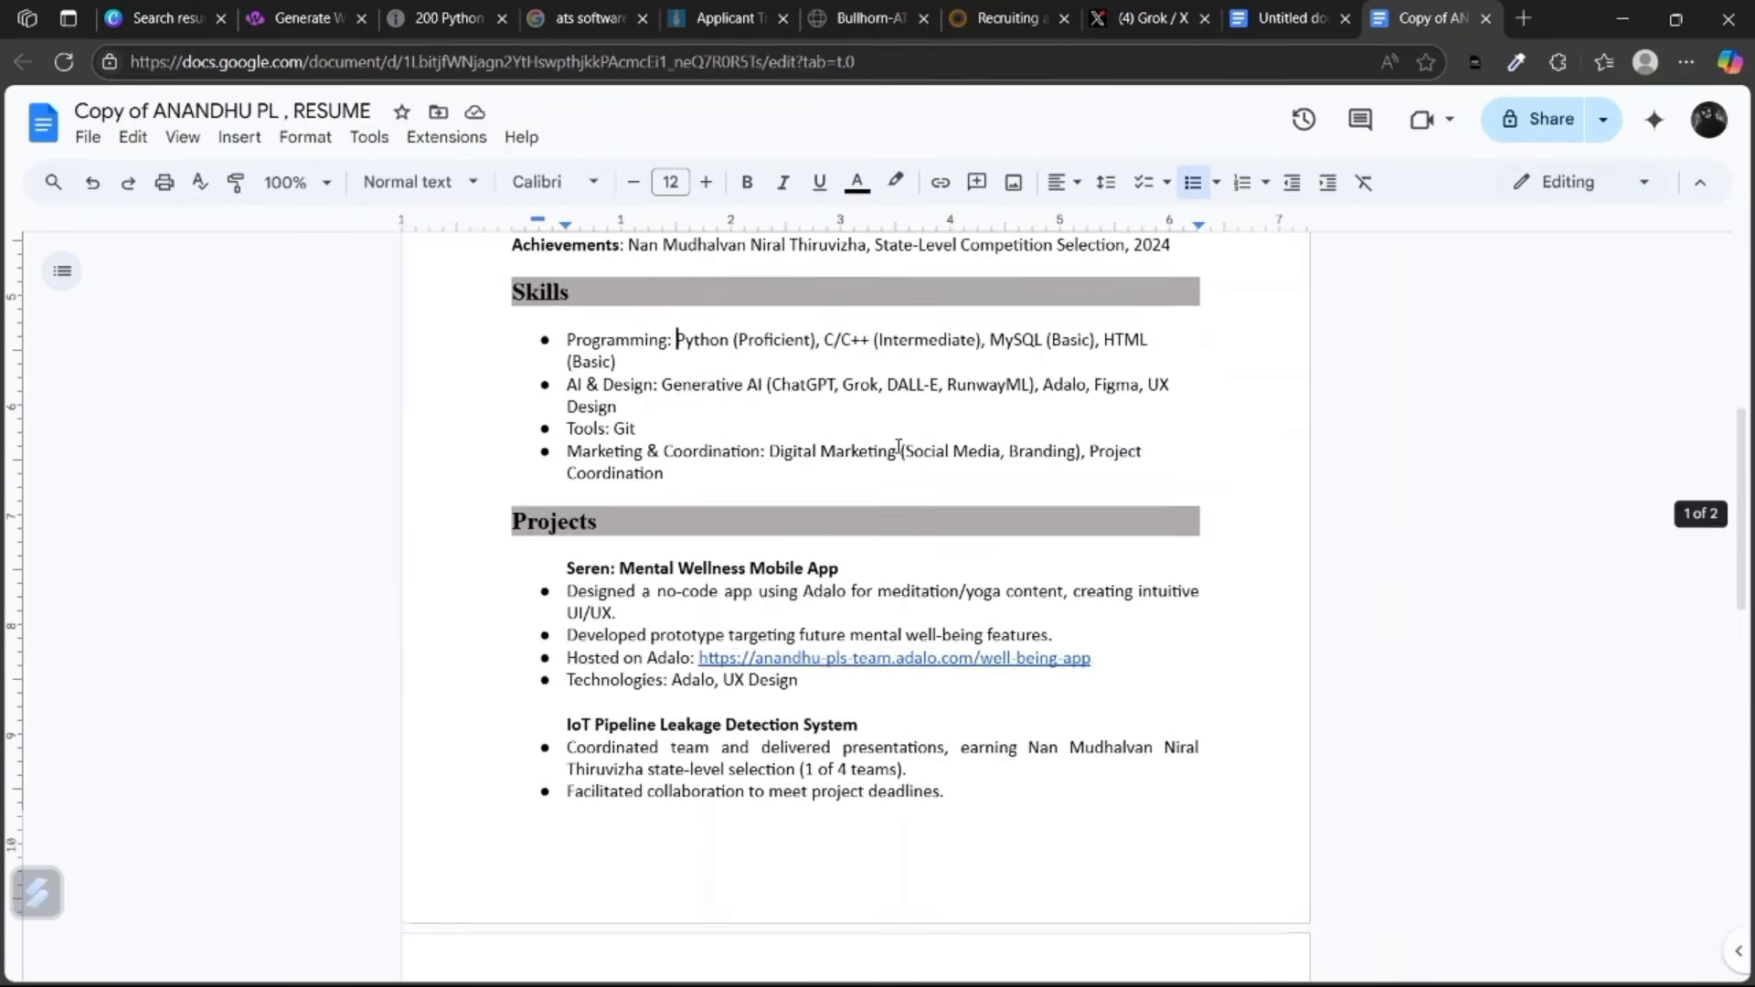
scroll(790, 553, down, 3)
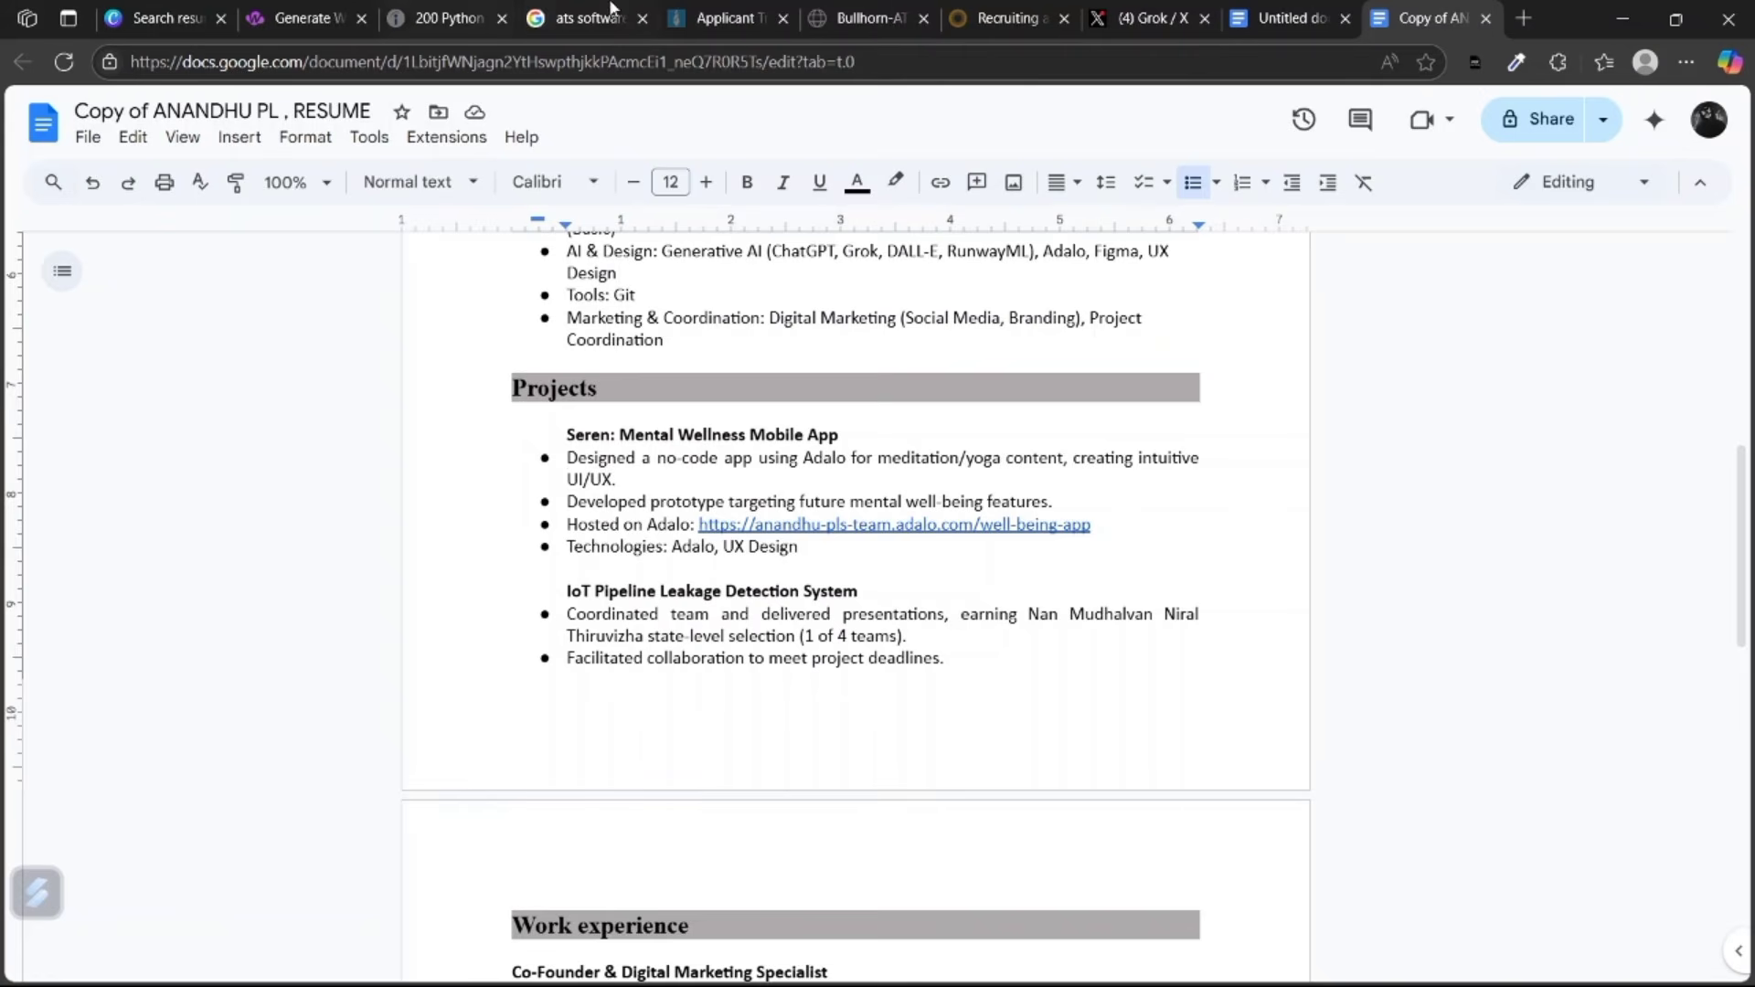
scroll(567, 453, up, 3)
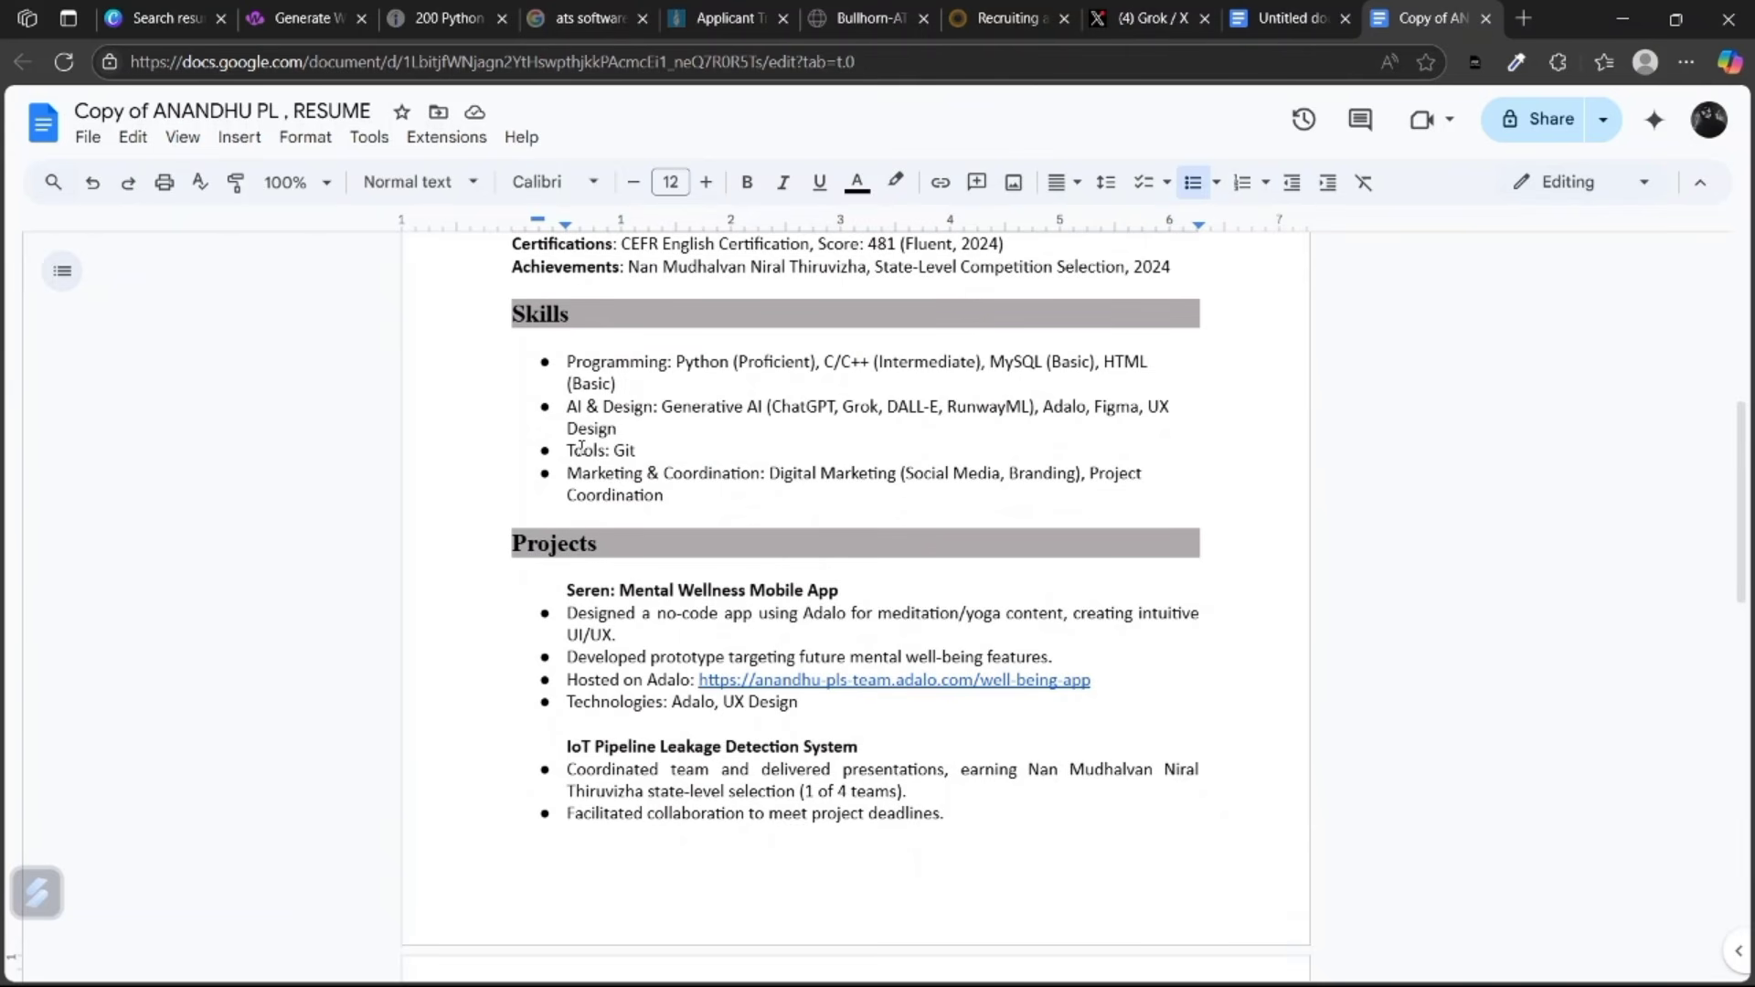
drag(564, 446, 695, 492)
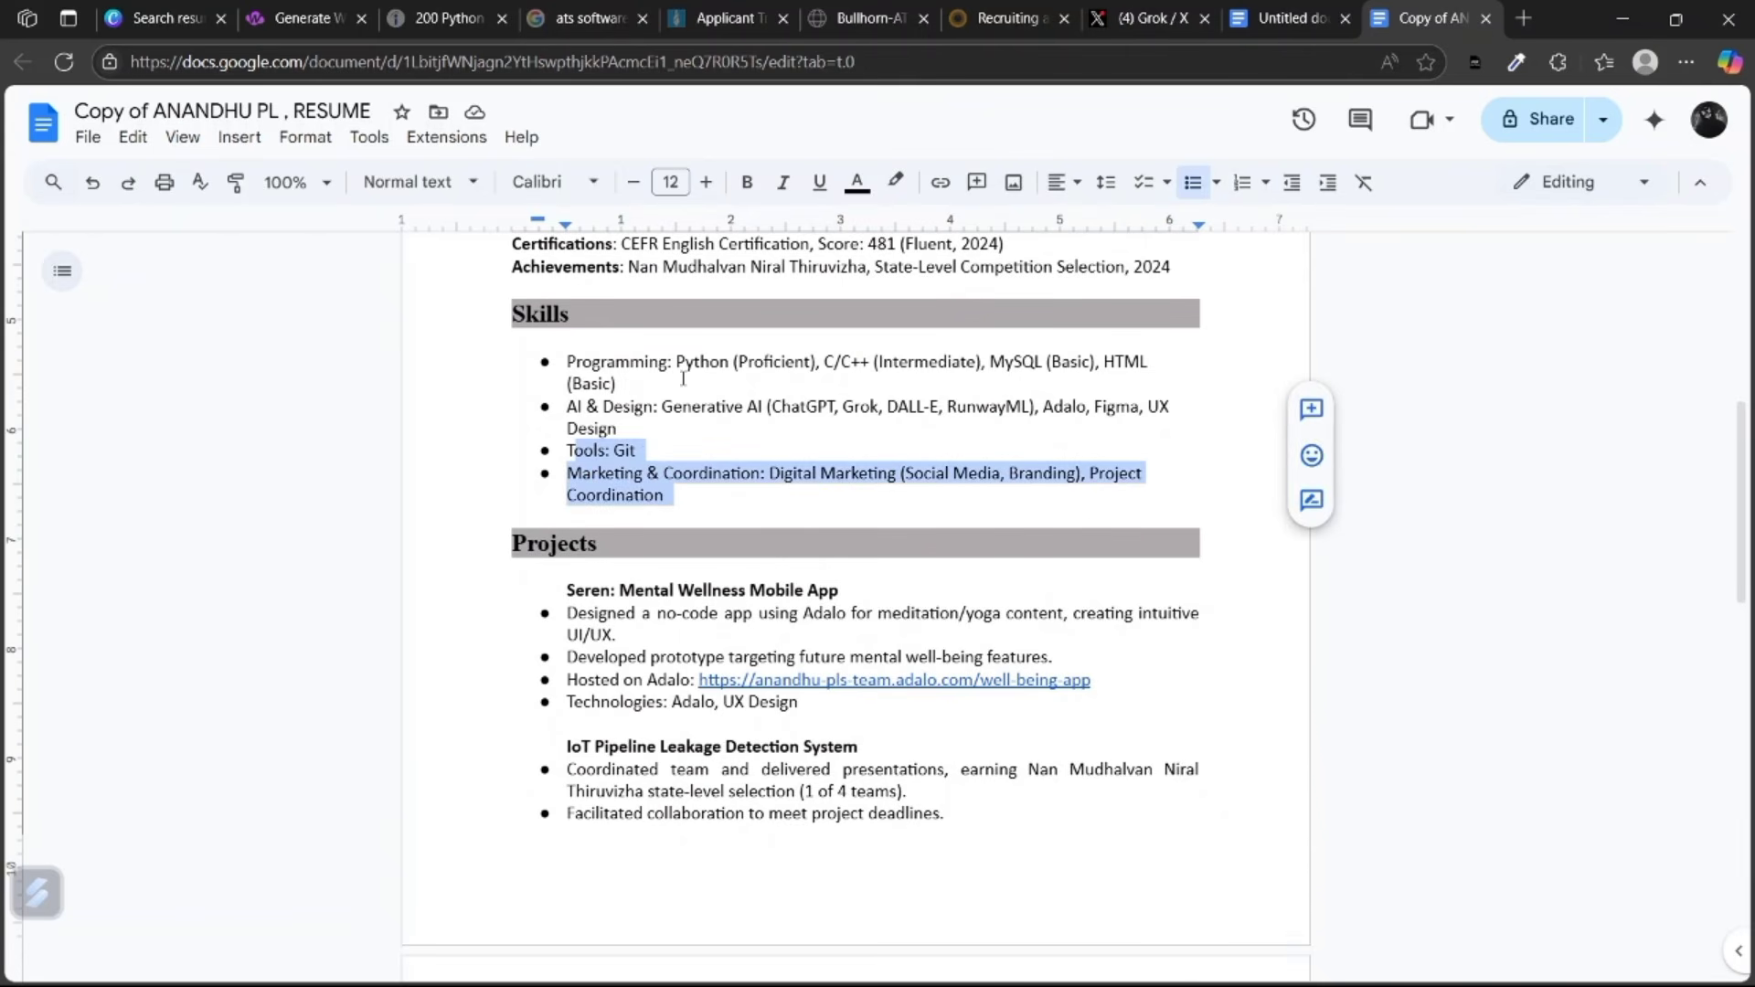
scroll(695, 492, up, 1)
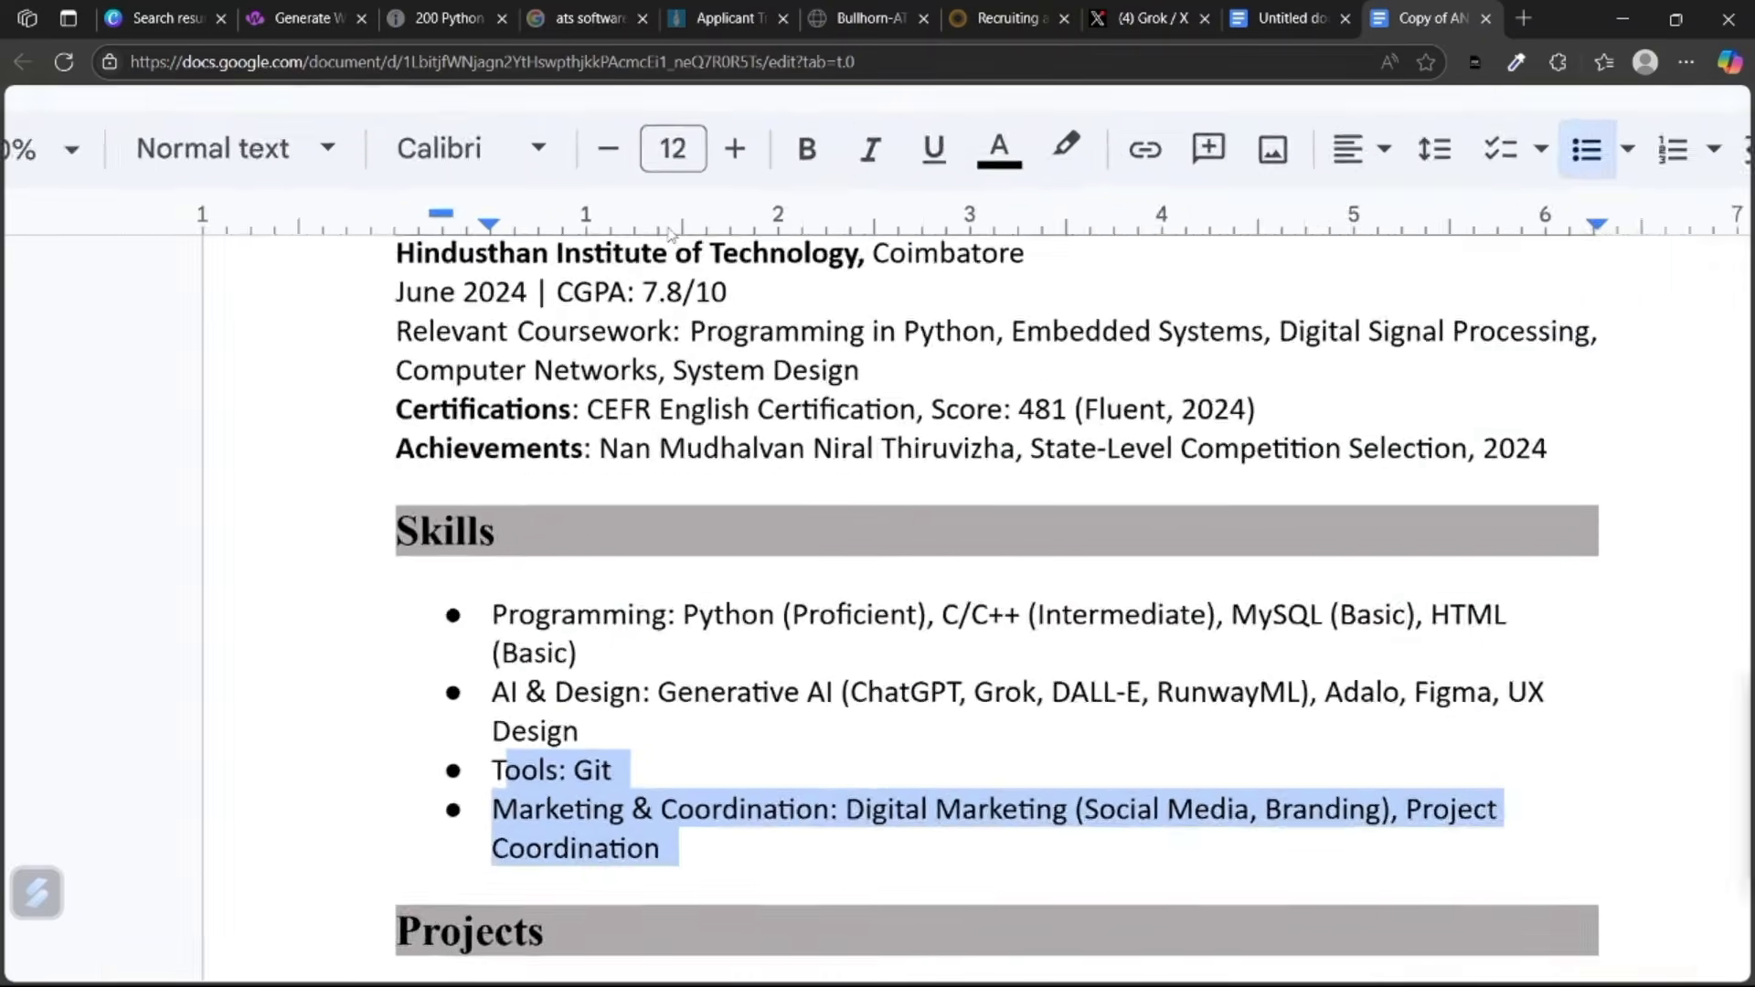
scroll(739, 365, up, 2)
click(738, 340)
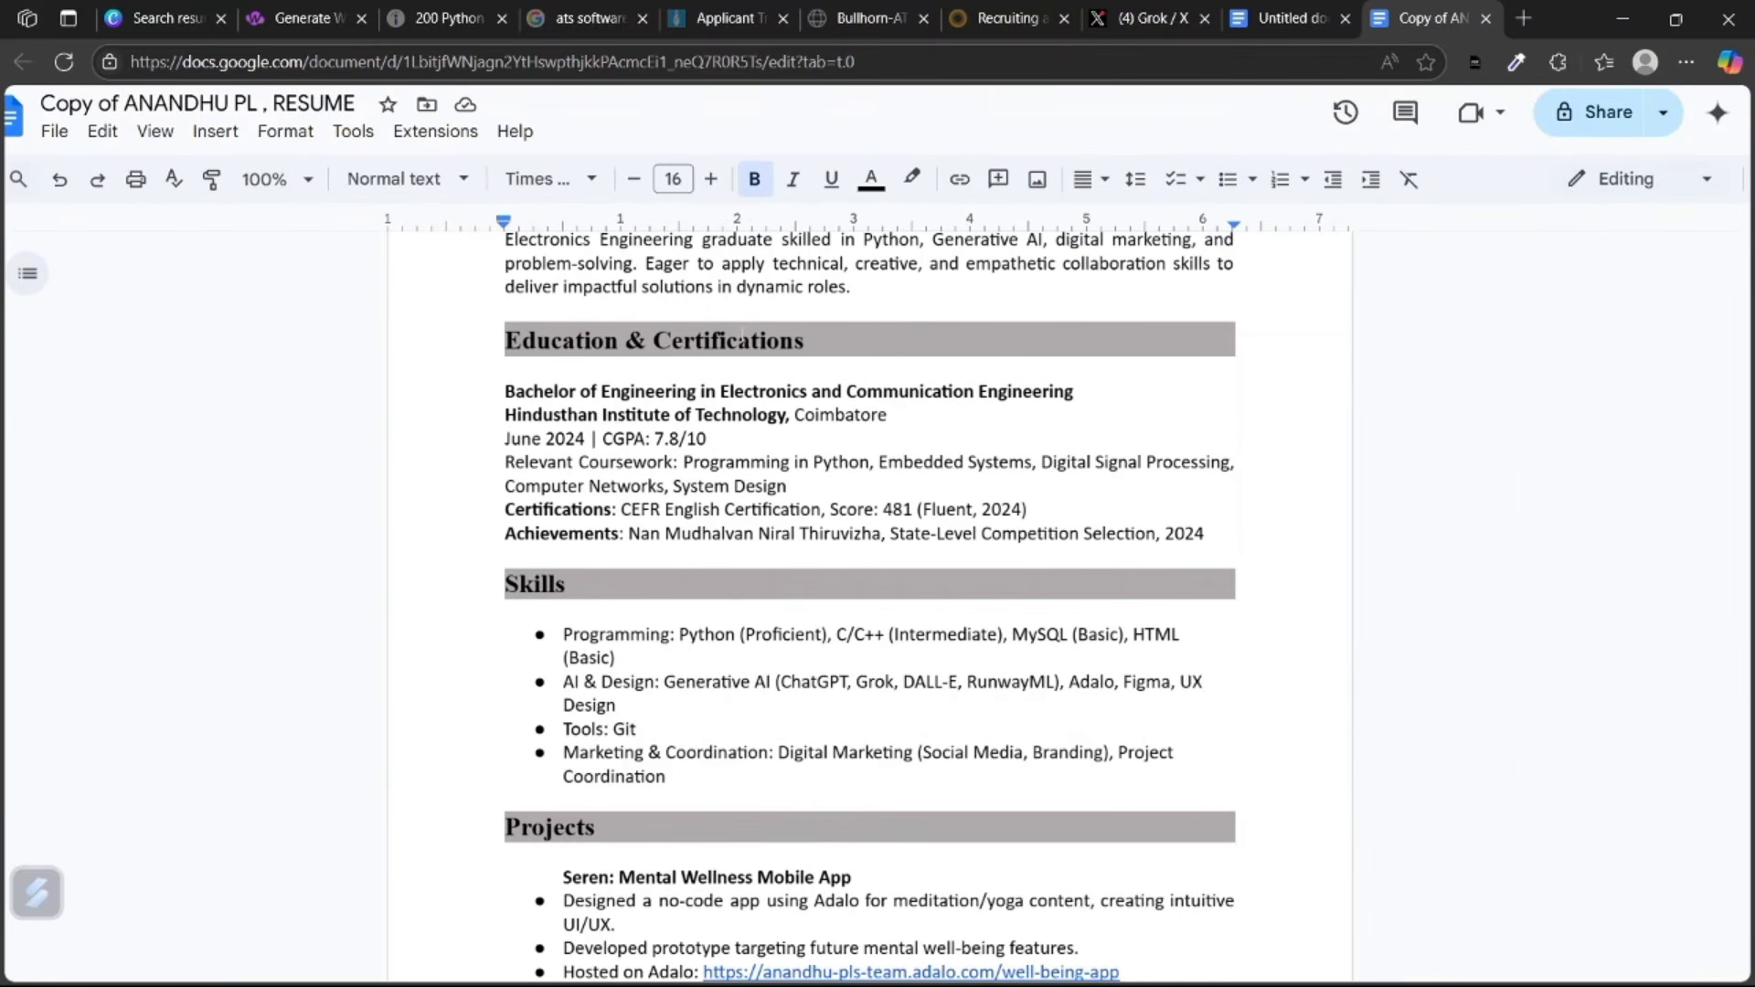
Look over the Education & Certifications heading, name title and contact line.
drag(720, 340, 654, 340)
scroll(724, 321, up, 3)
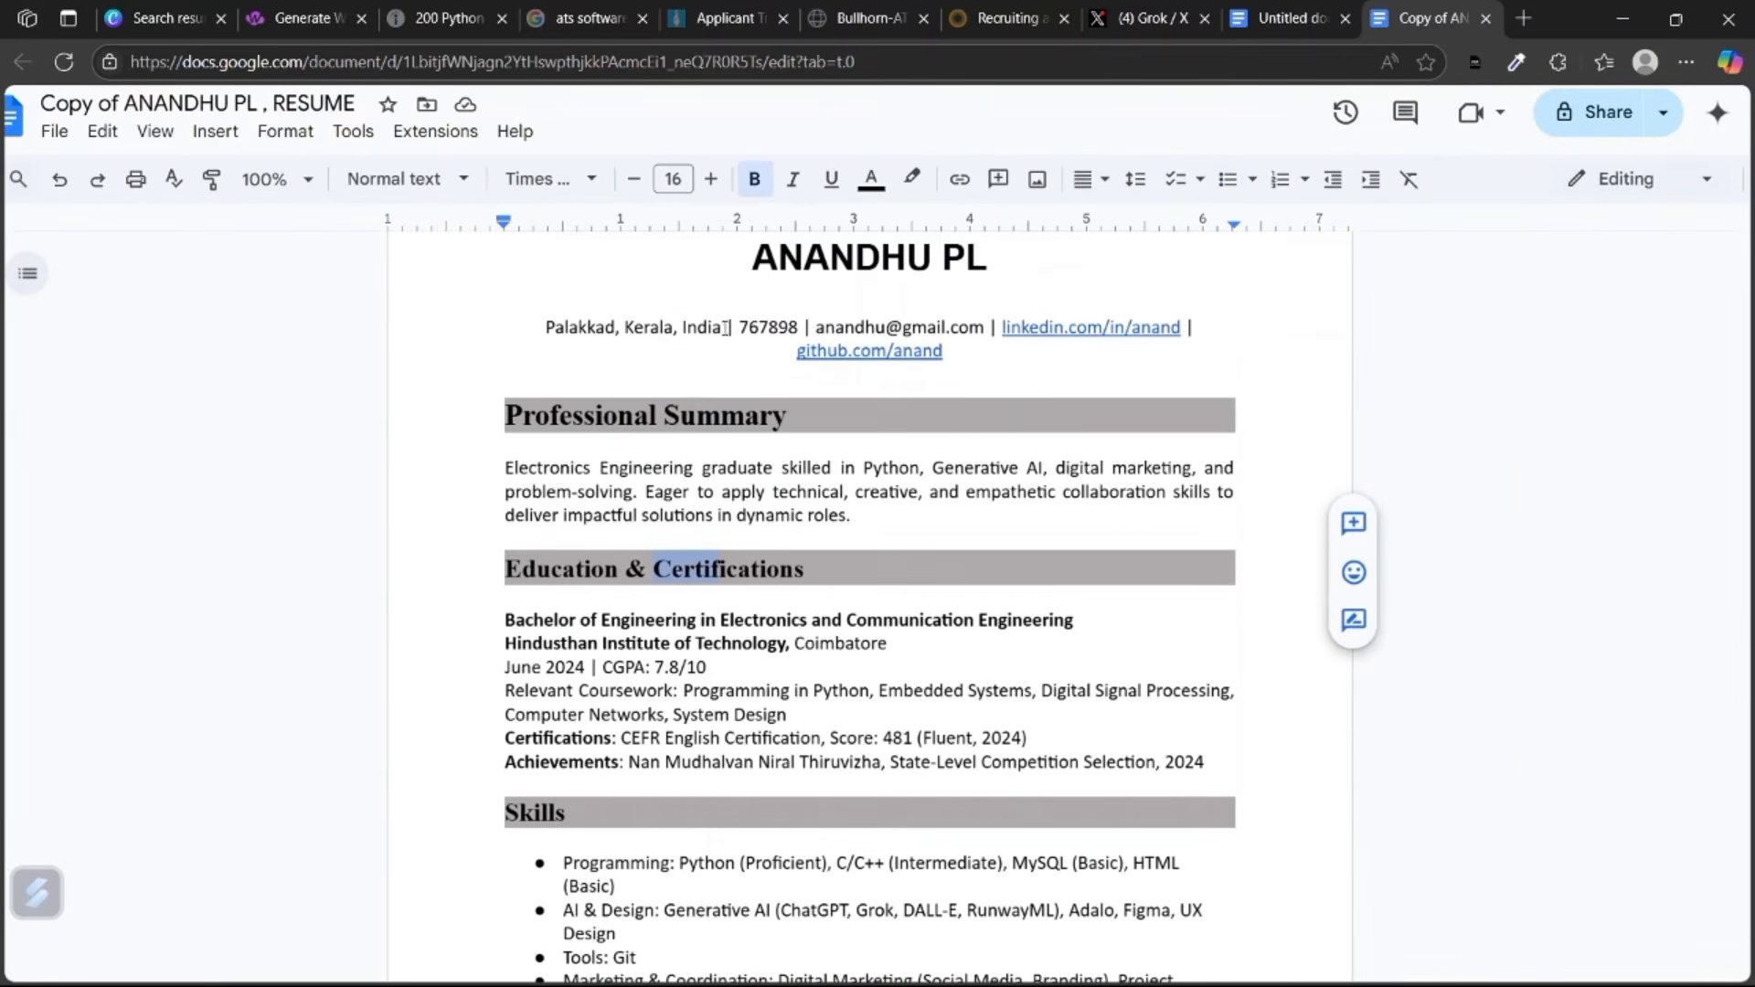
click(900, 317)
click(1011, 263)
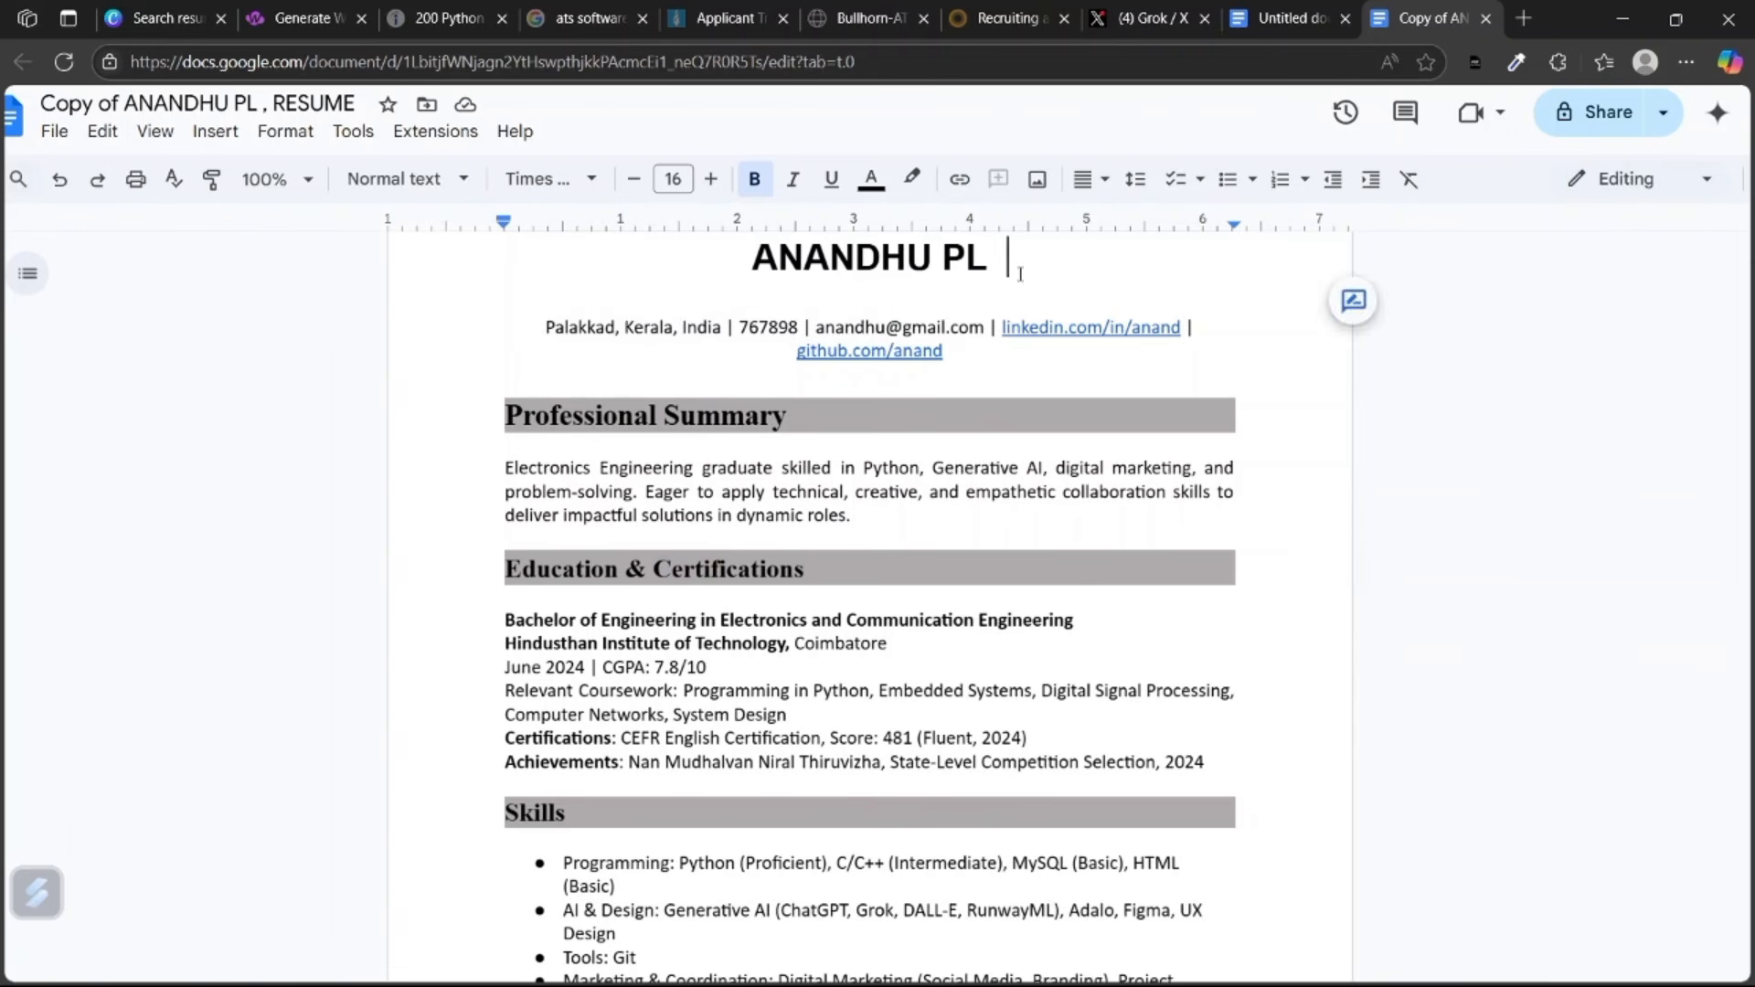
drag(1011, 263, 748, 245)
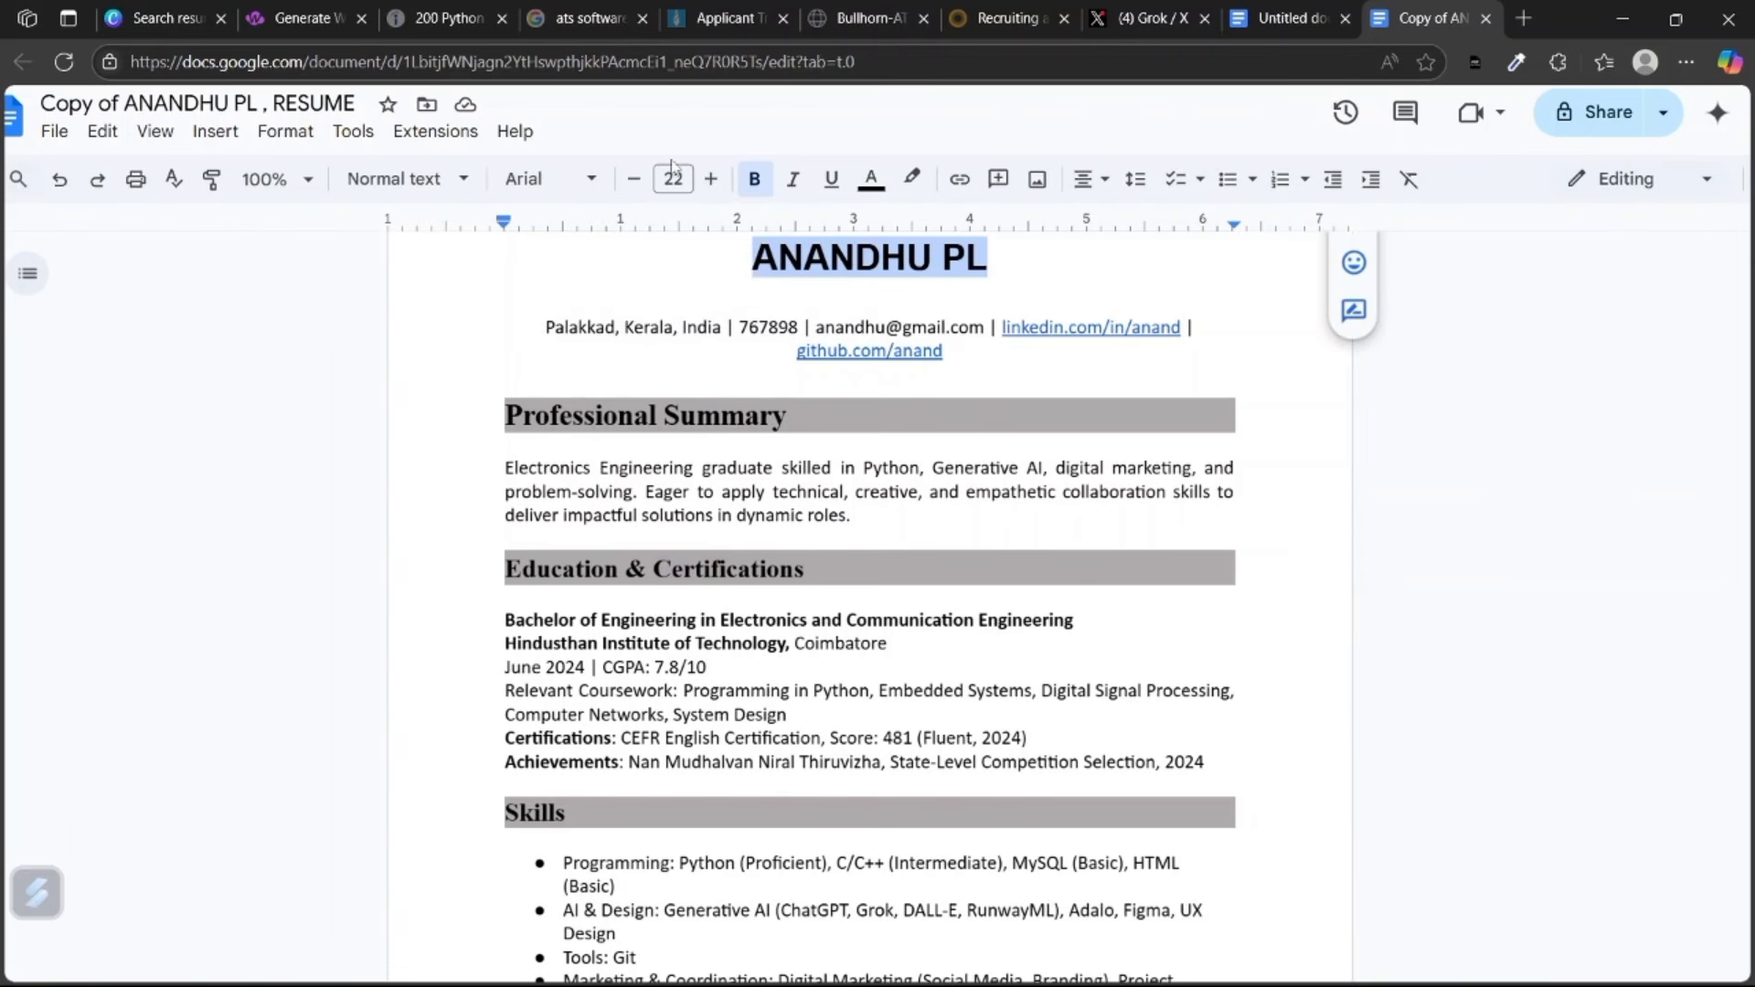
click(674, 262)
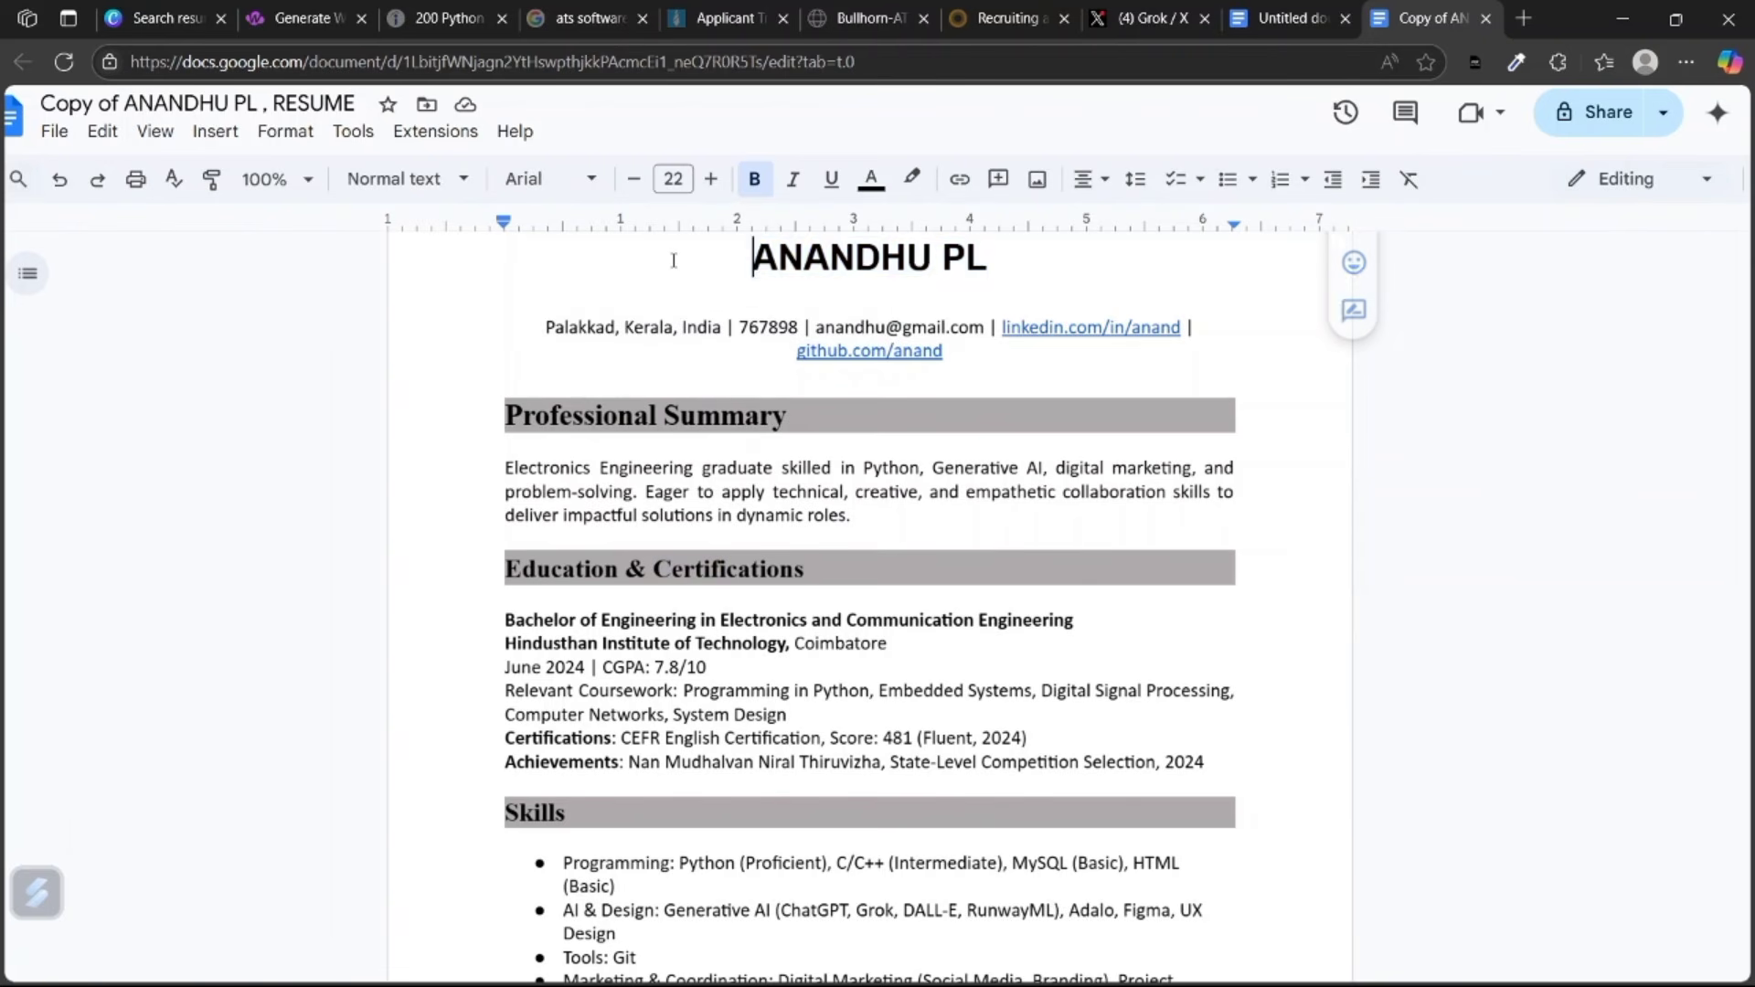
scroll(972, 471, down, 3)
scroll(971, 471, up, 5)
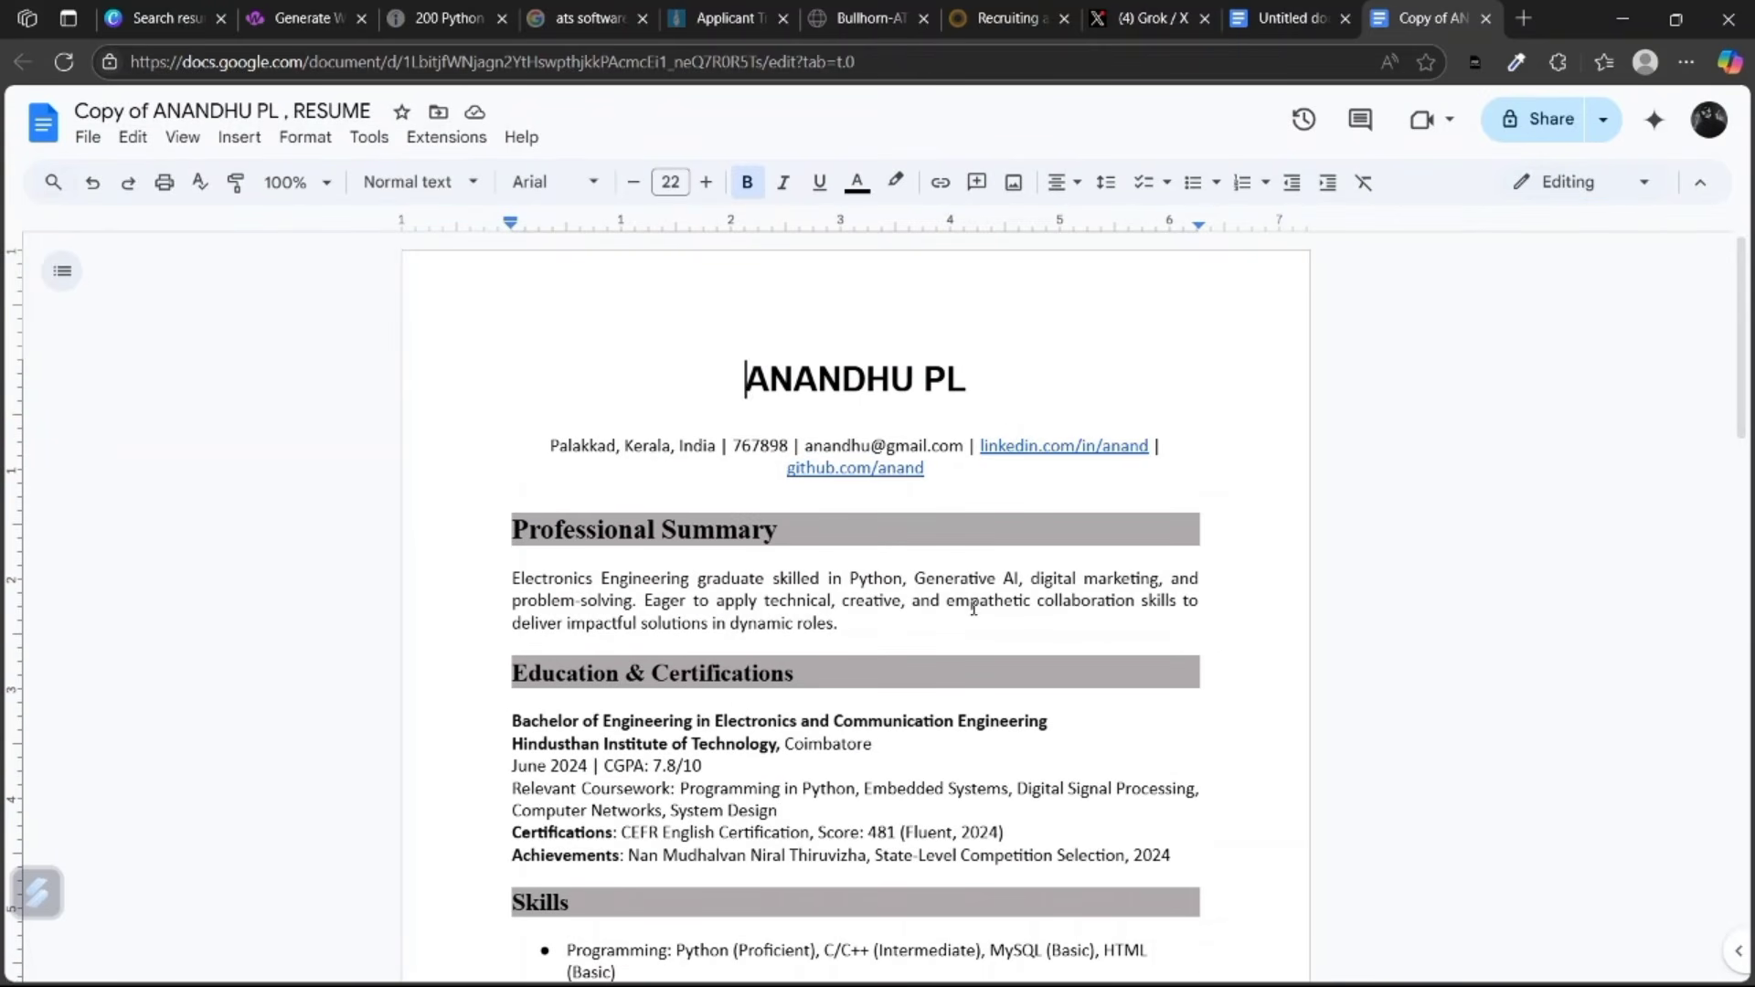
click(926, 467)
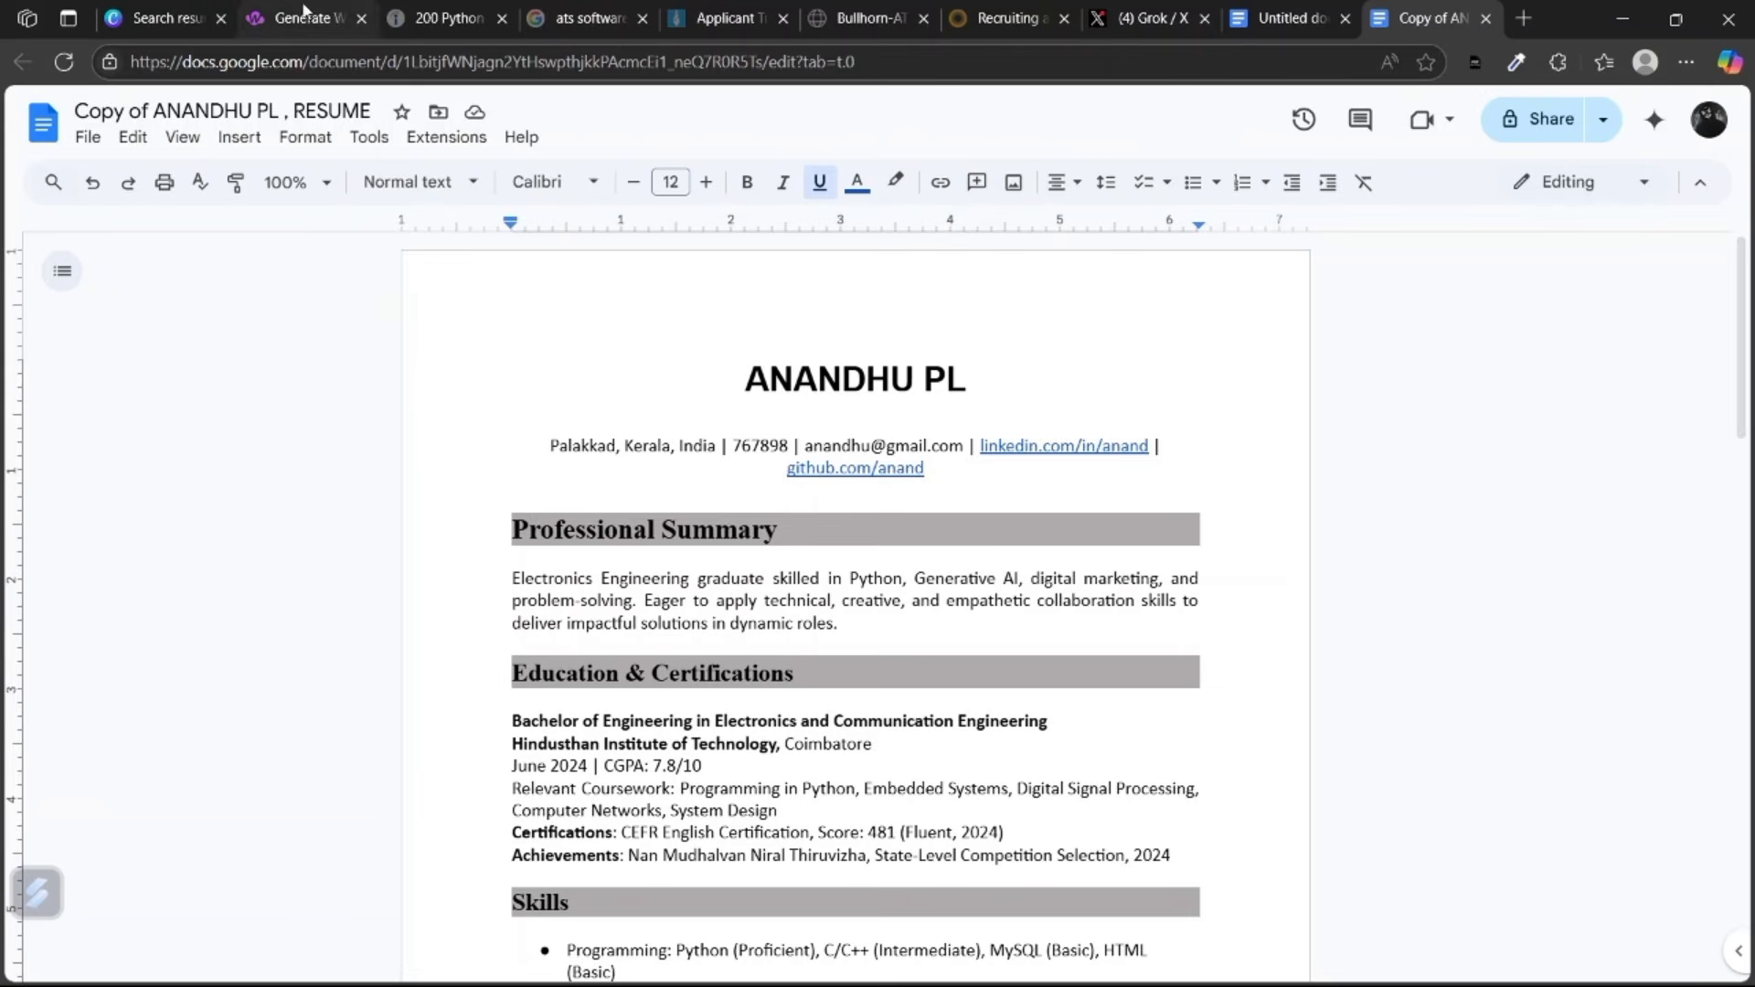
scroll(694, 574, down, 6)
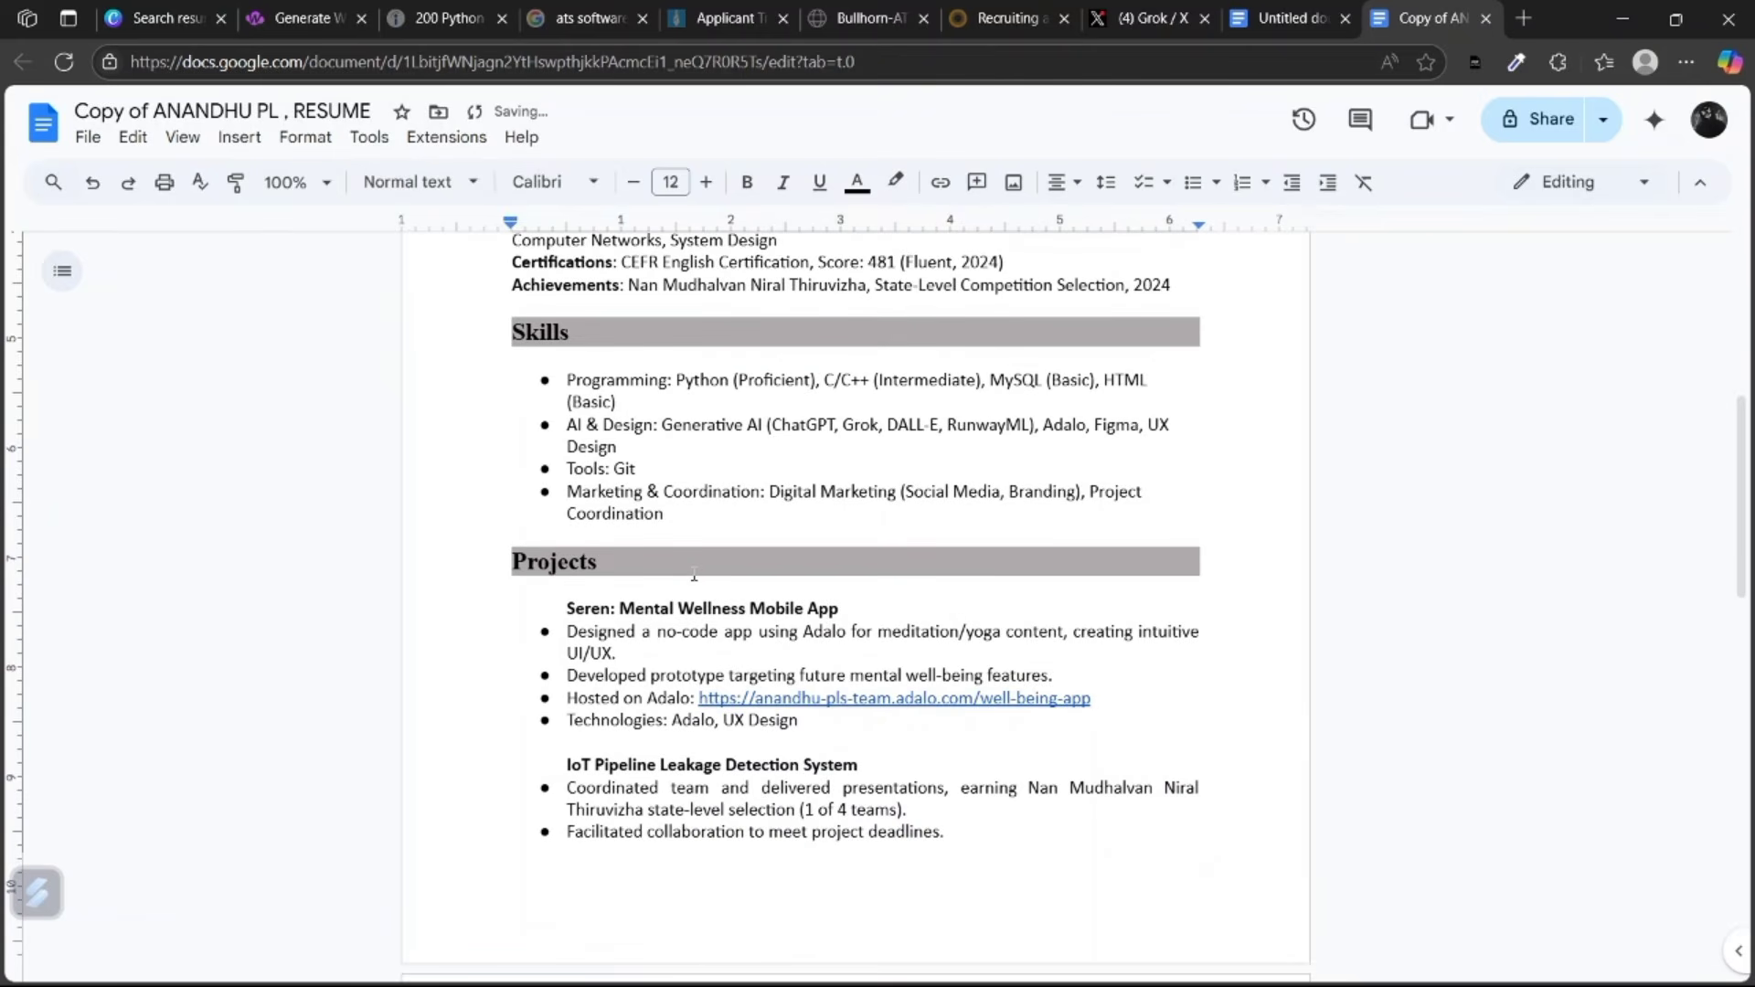
scroll(694, 574, down, 2)
Download the résumé as a PDF Document (.pdf) and open the downloaded file.
click(88, 137)
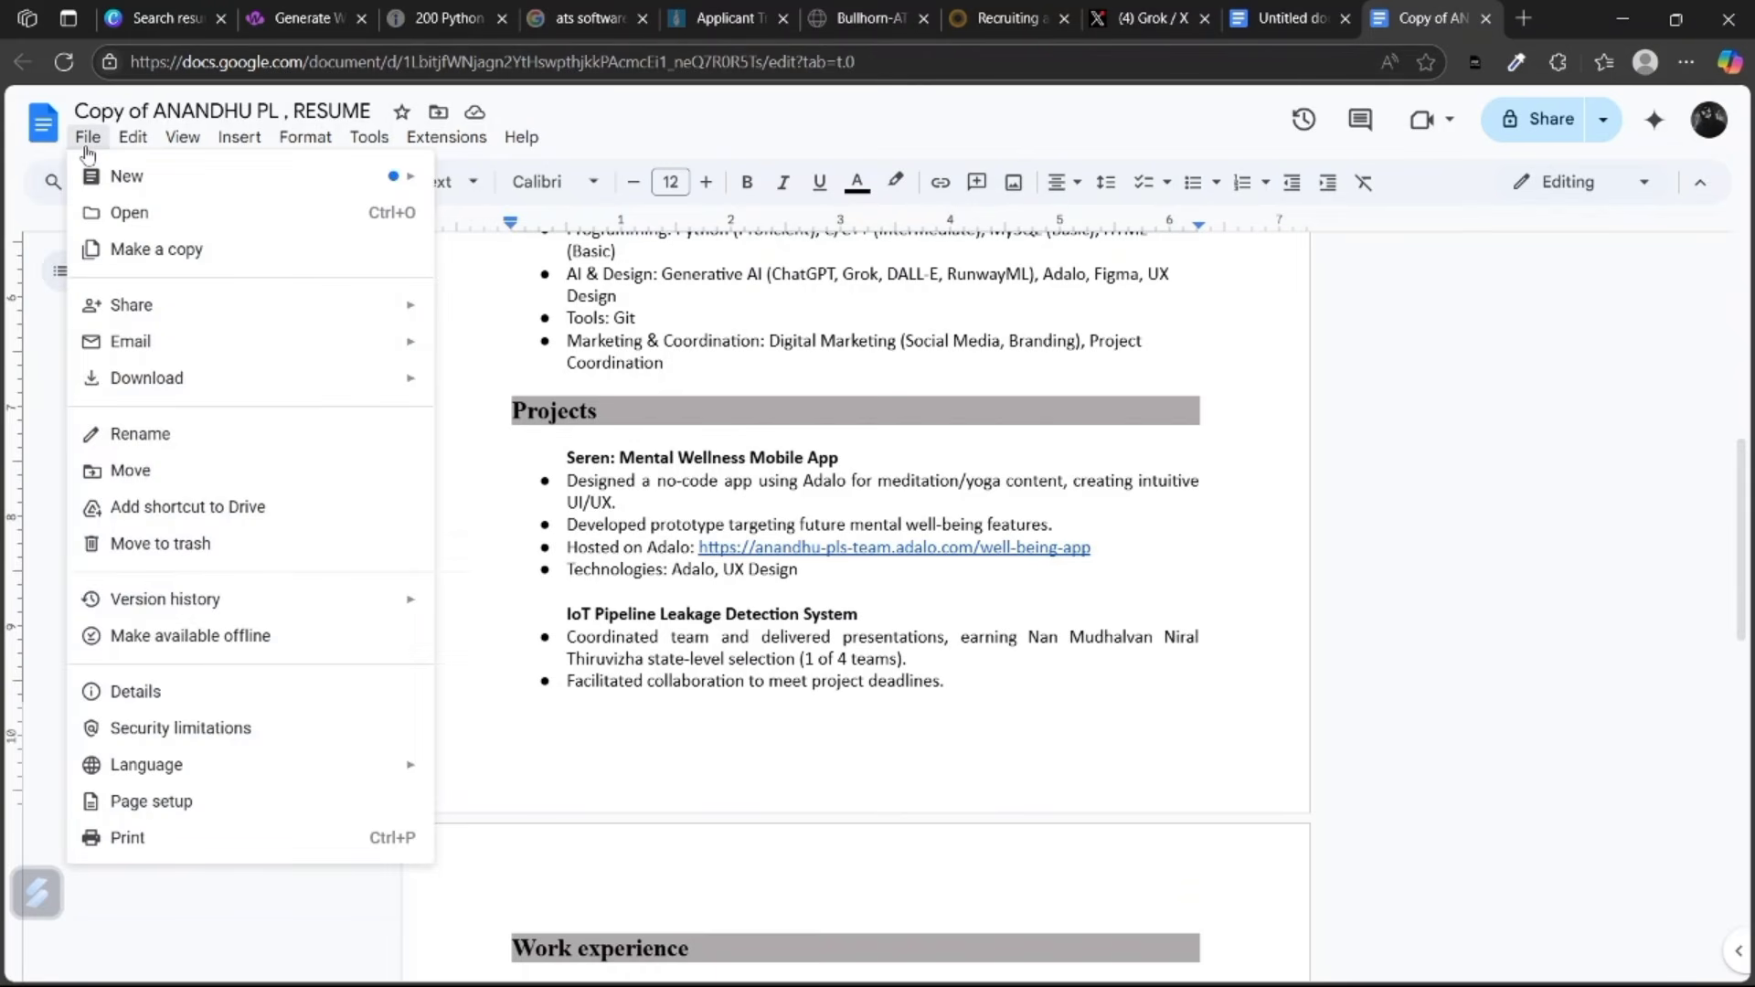
mouse_move(146, 377)
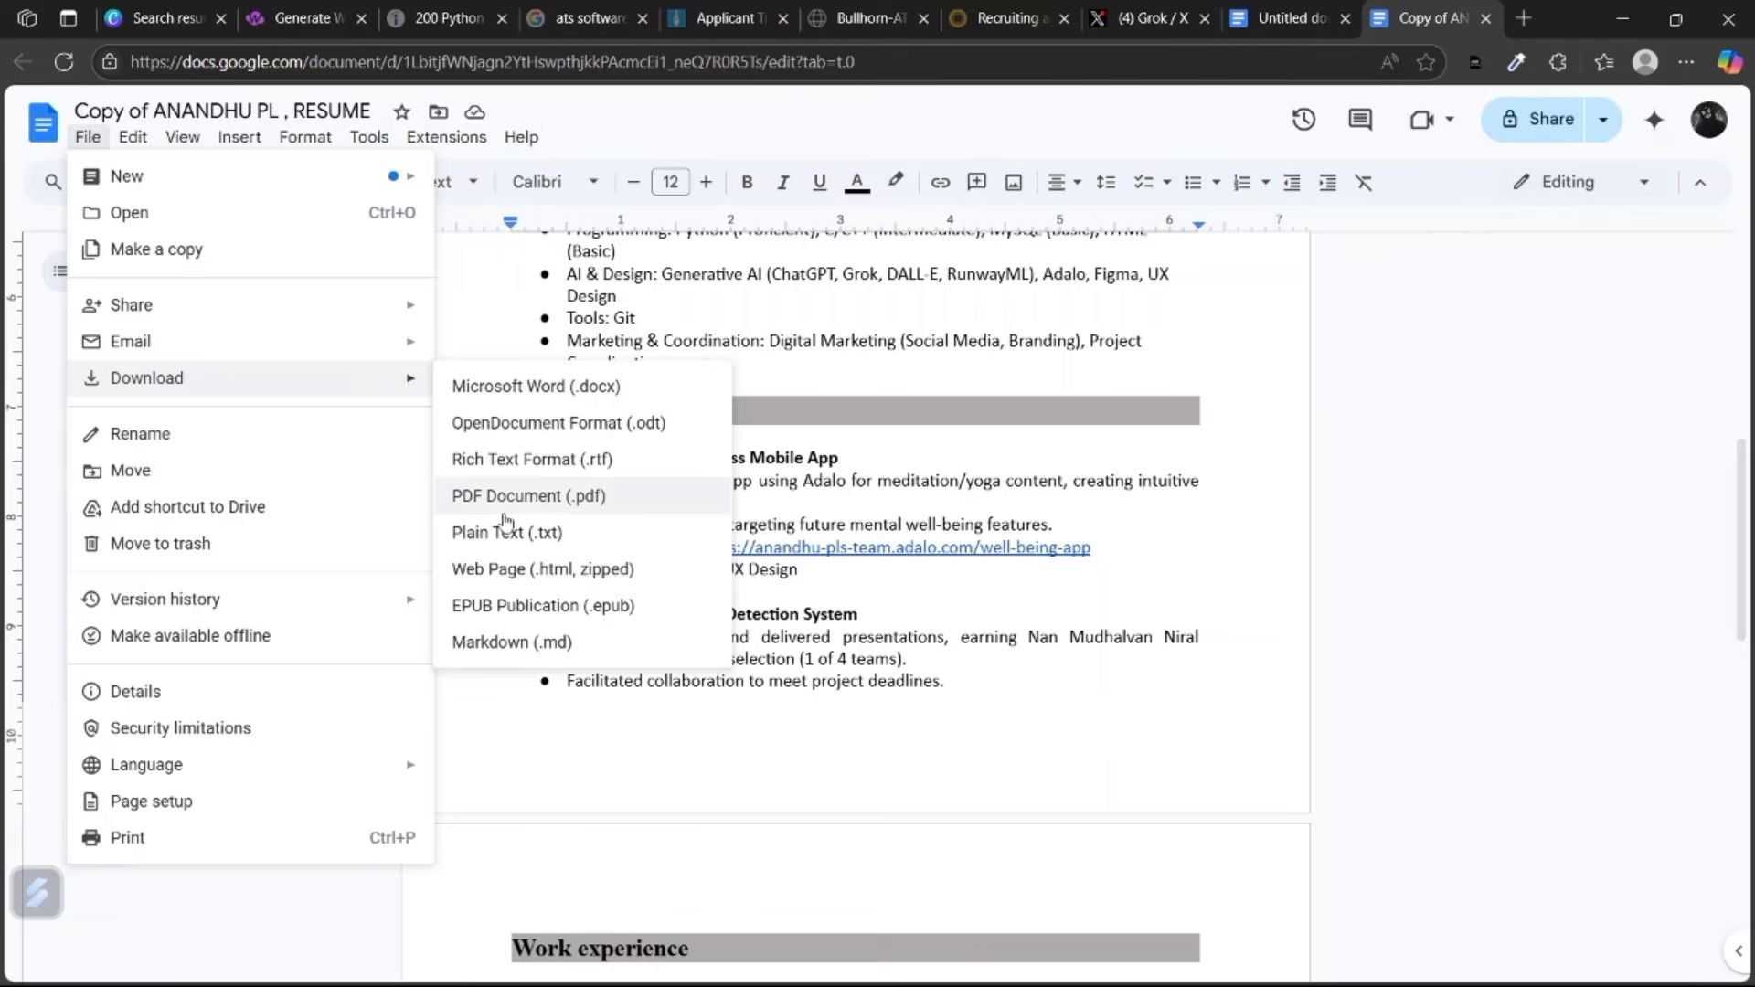
click(507, 497)
click(1281, 164)
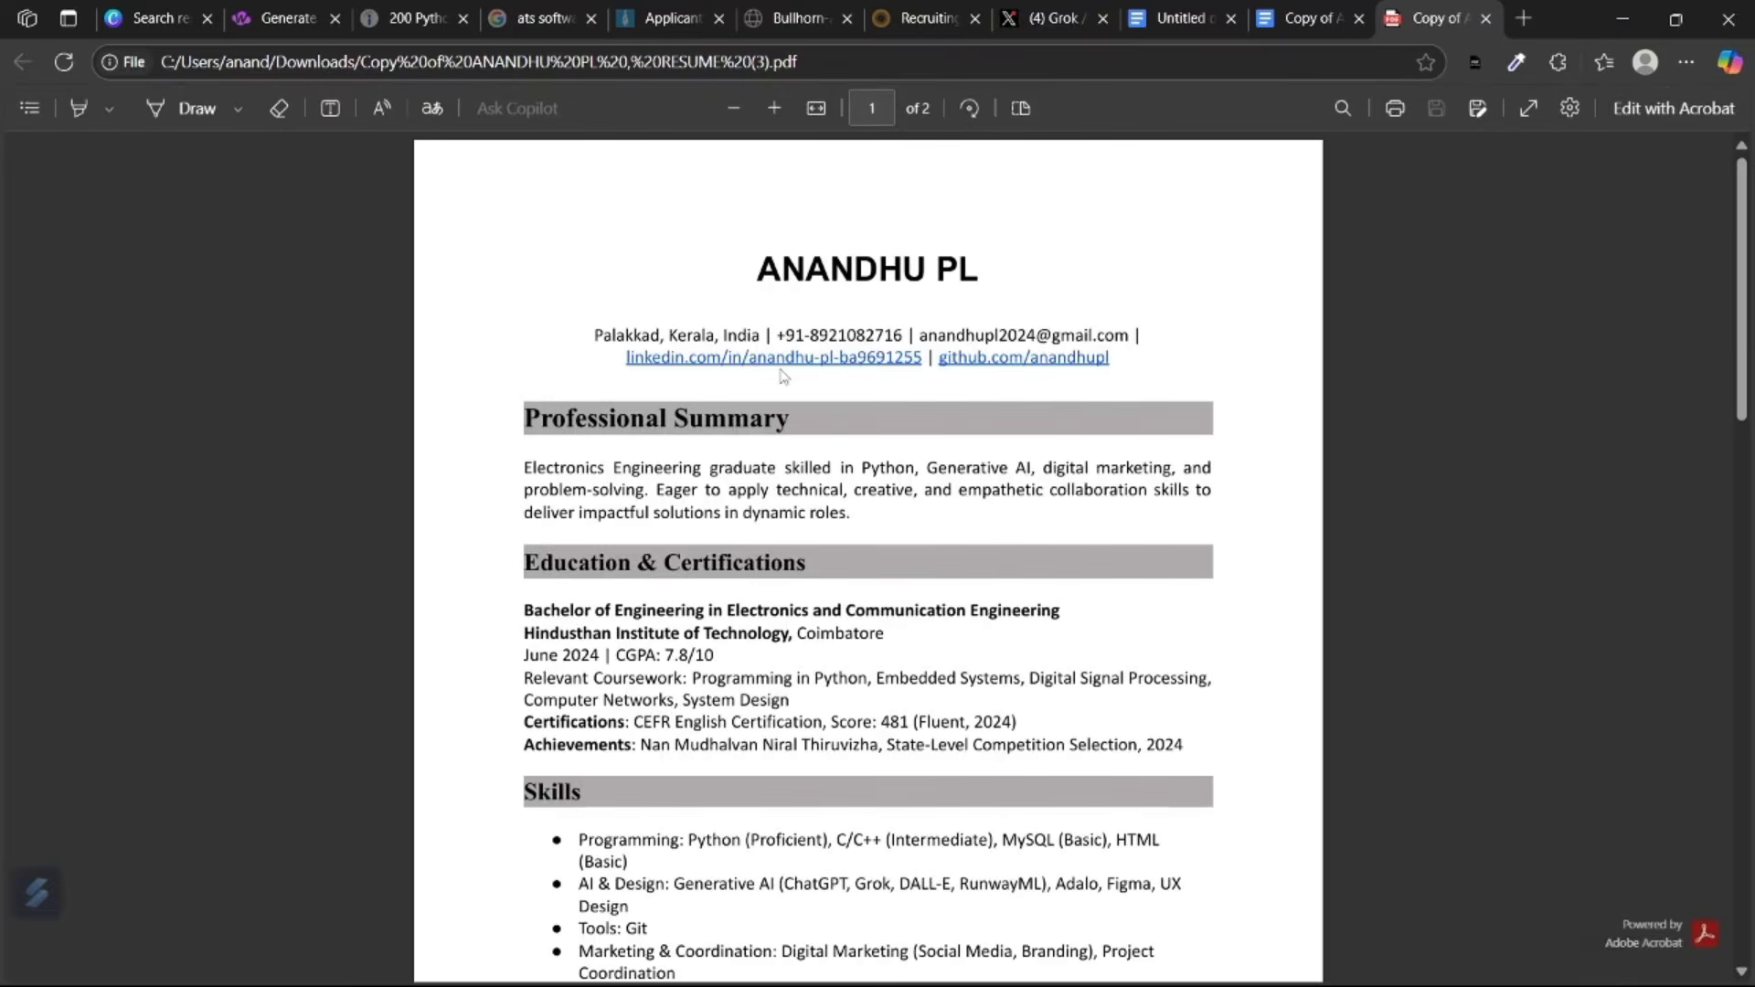
scroll(784, 376, down, 4)
scroll(783, 377, up, 1)
scroll(783, 376, down, 1)
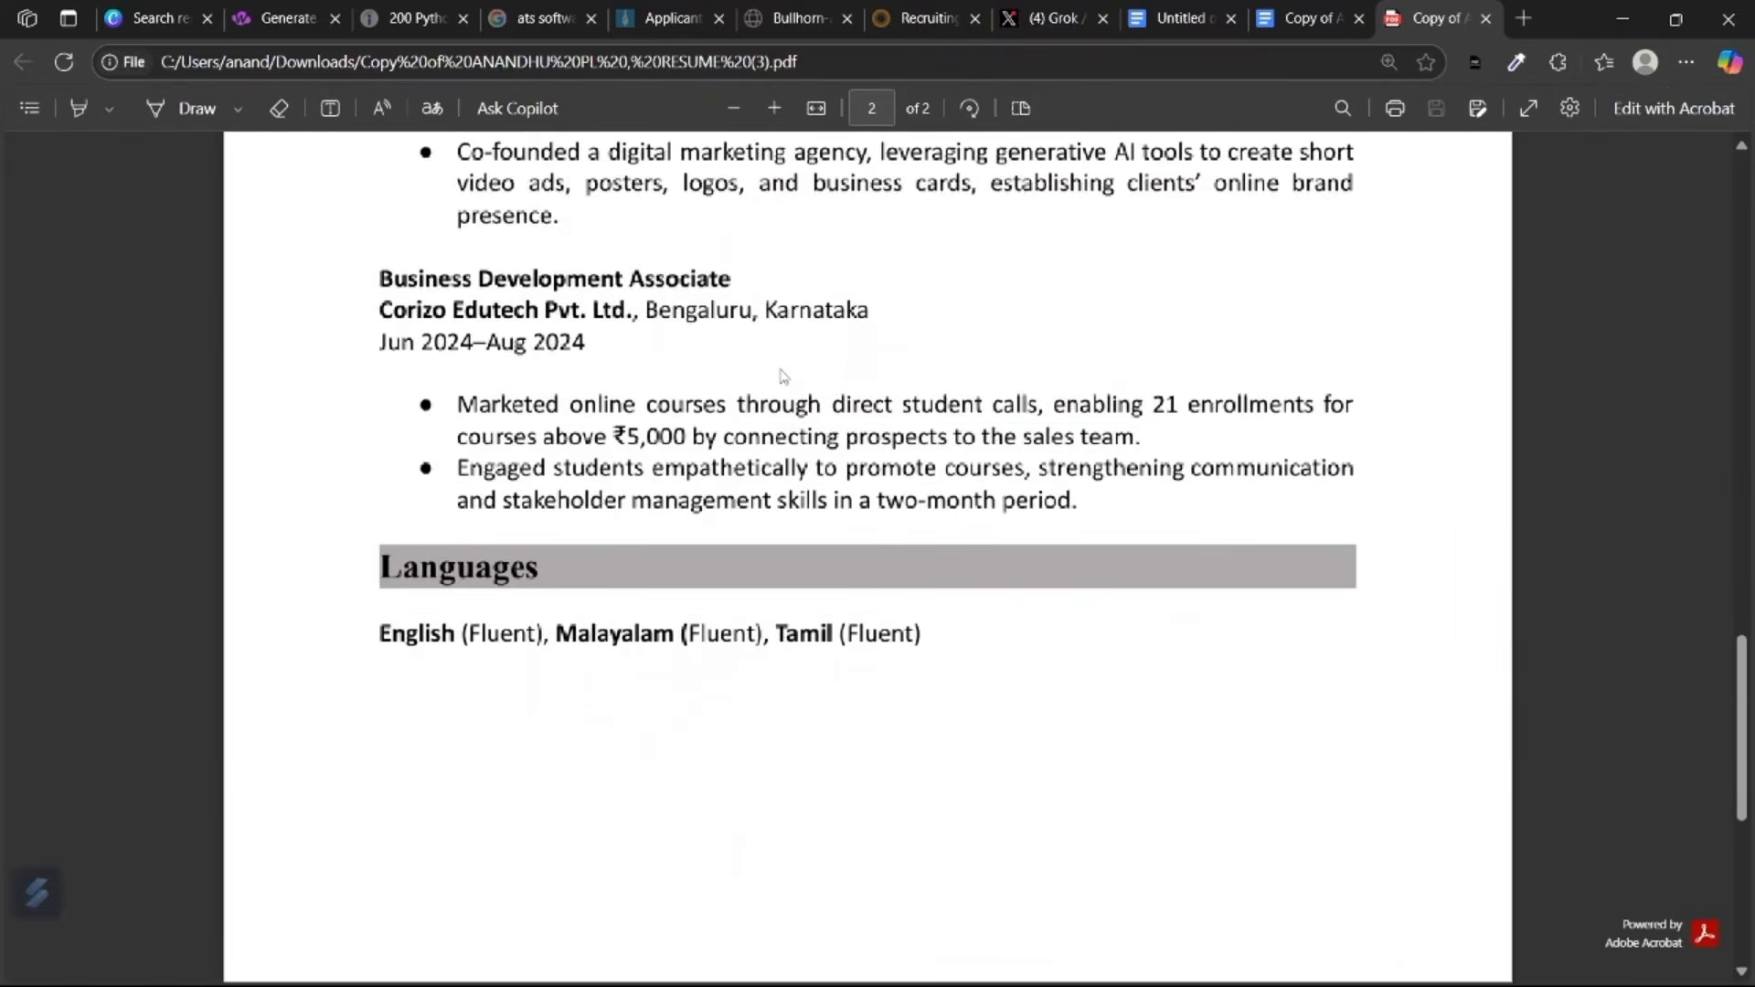
scroll(783, 377, up, 6)
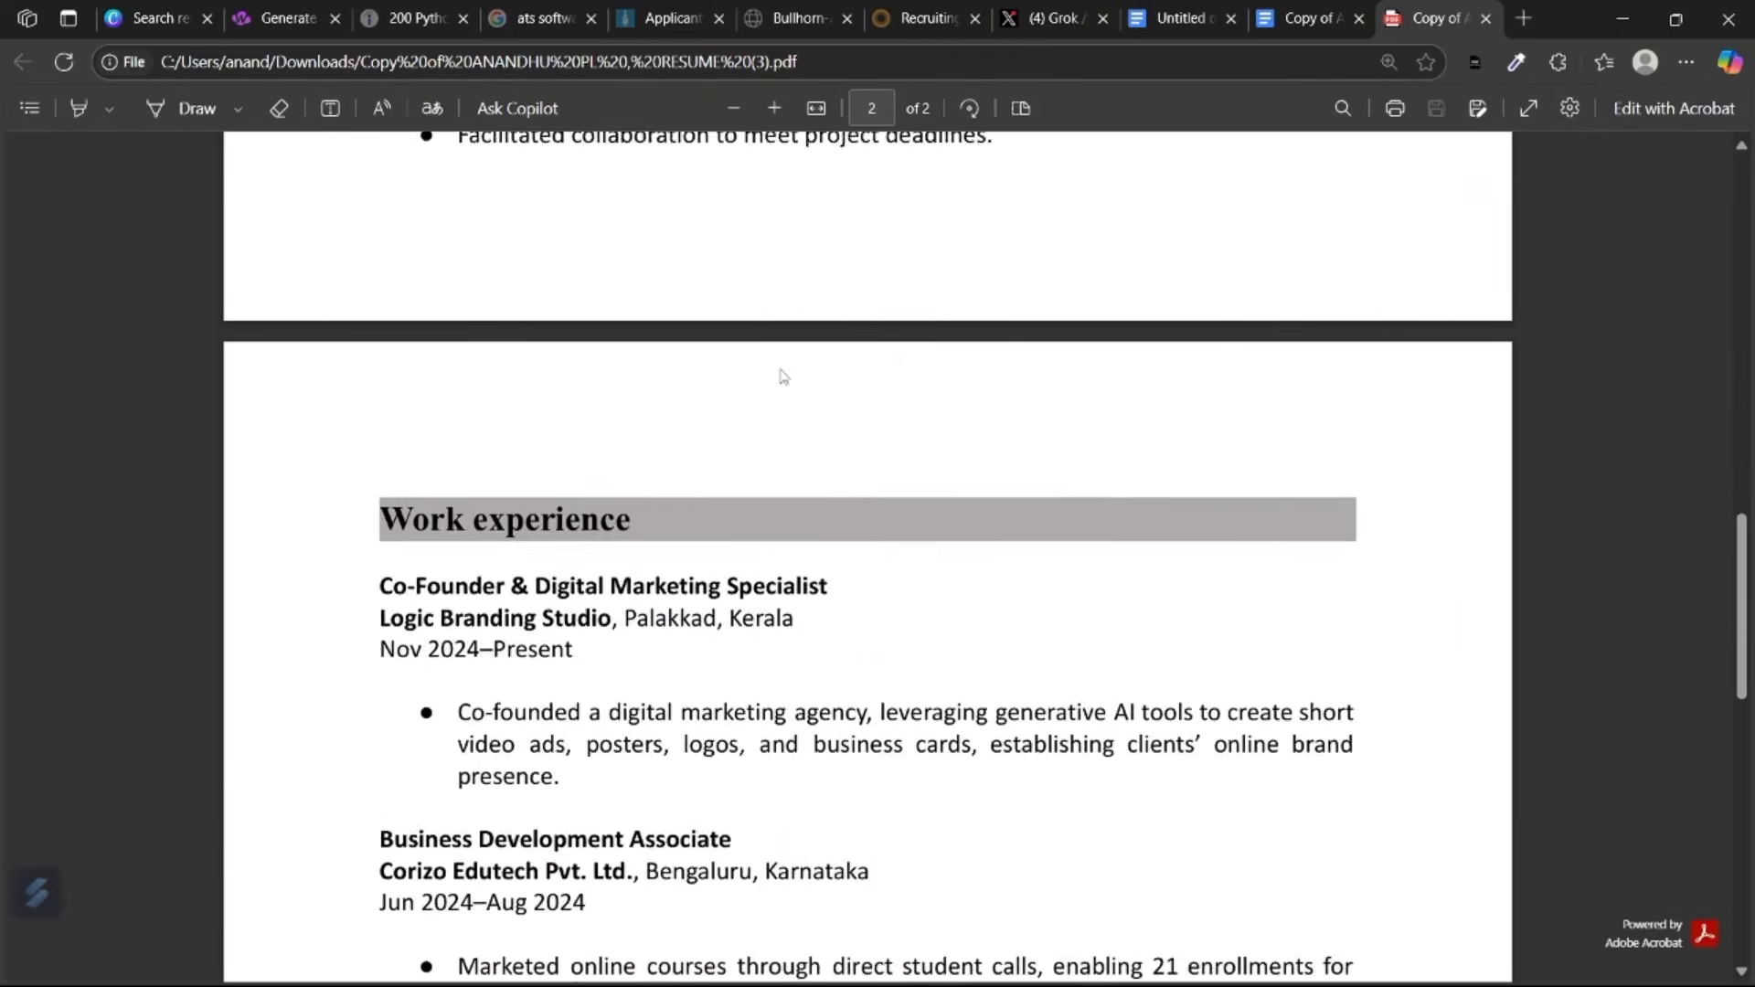
scroll(783, 377, up, 5)
ctrl+scroll(784, 377, down, 1)
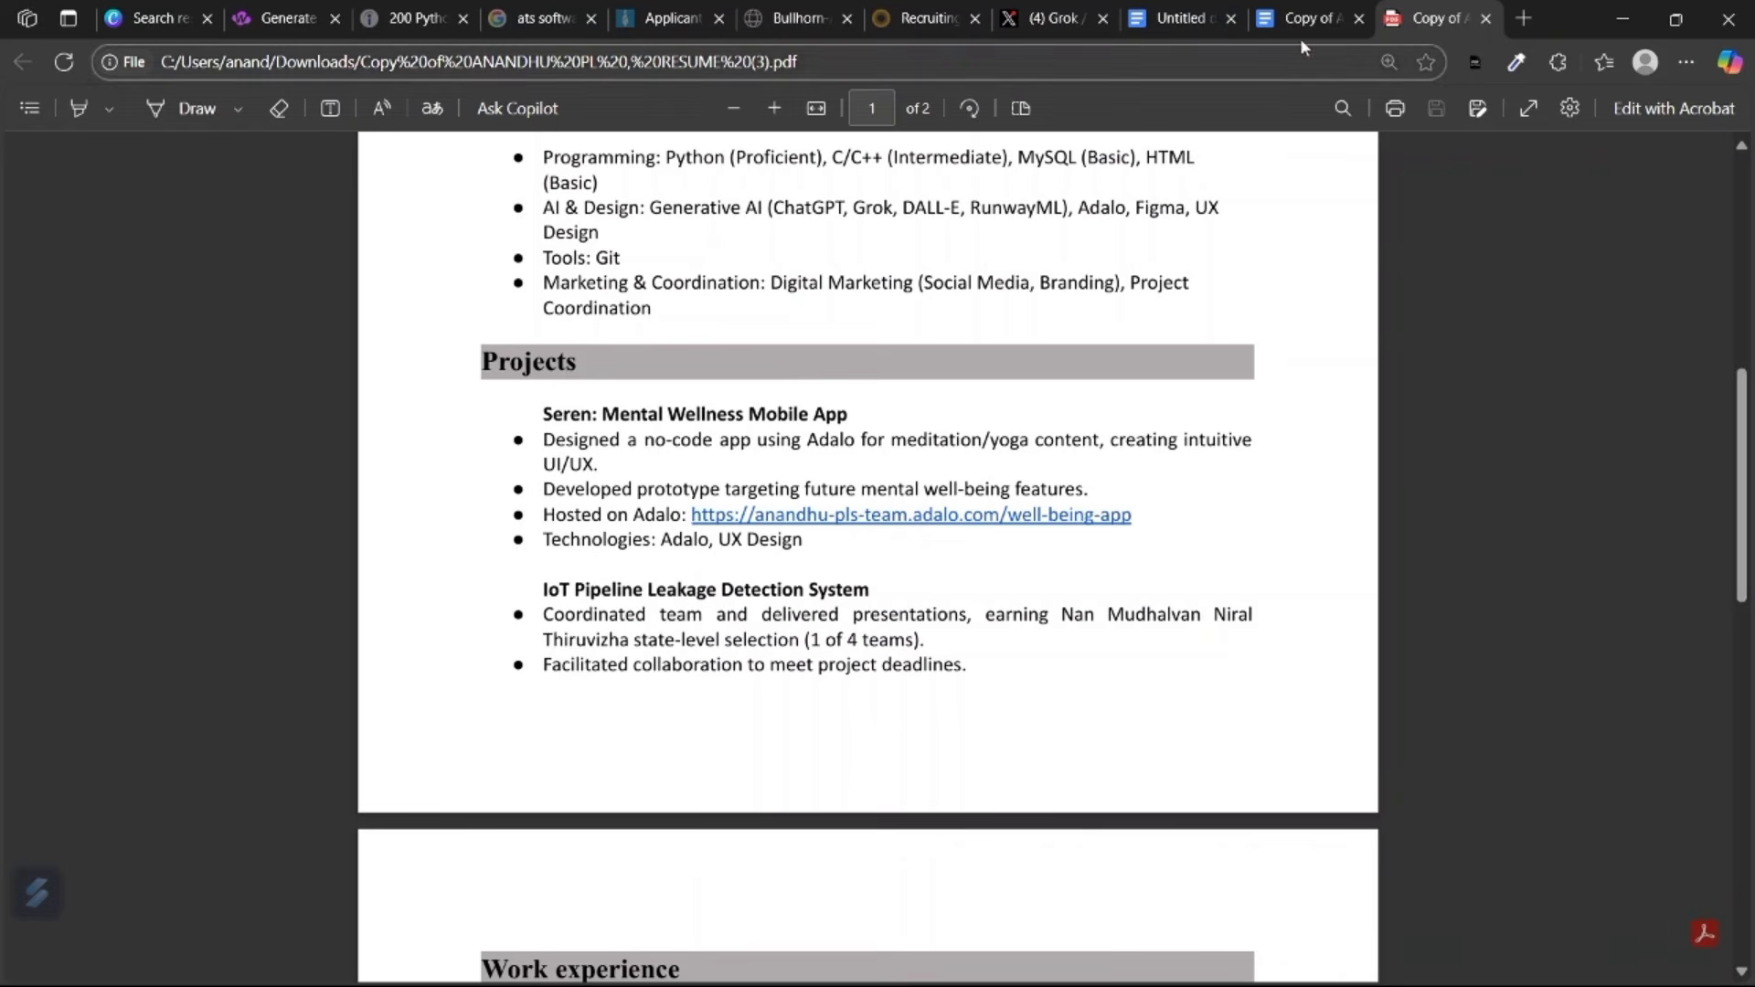
mouse_move(156, 8)
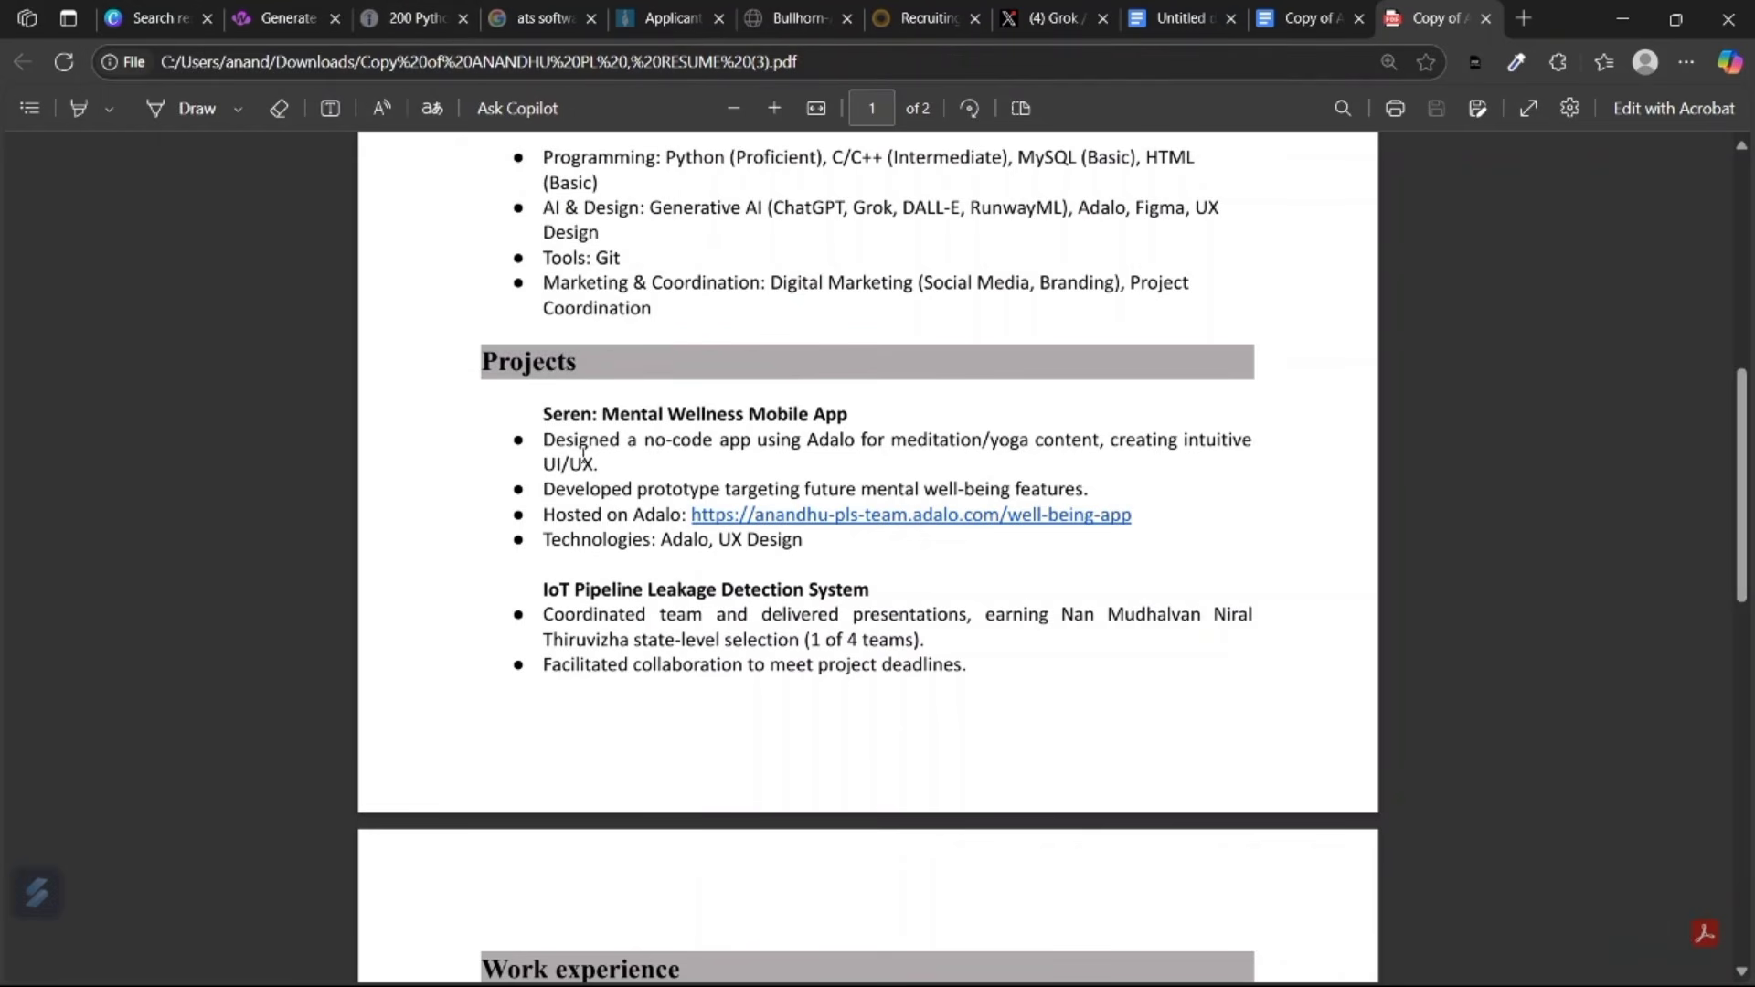
mouse_move(270, 9)
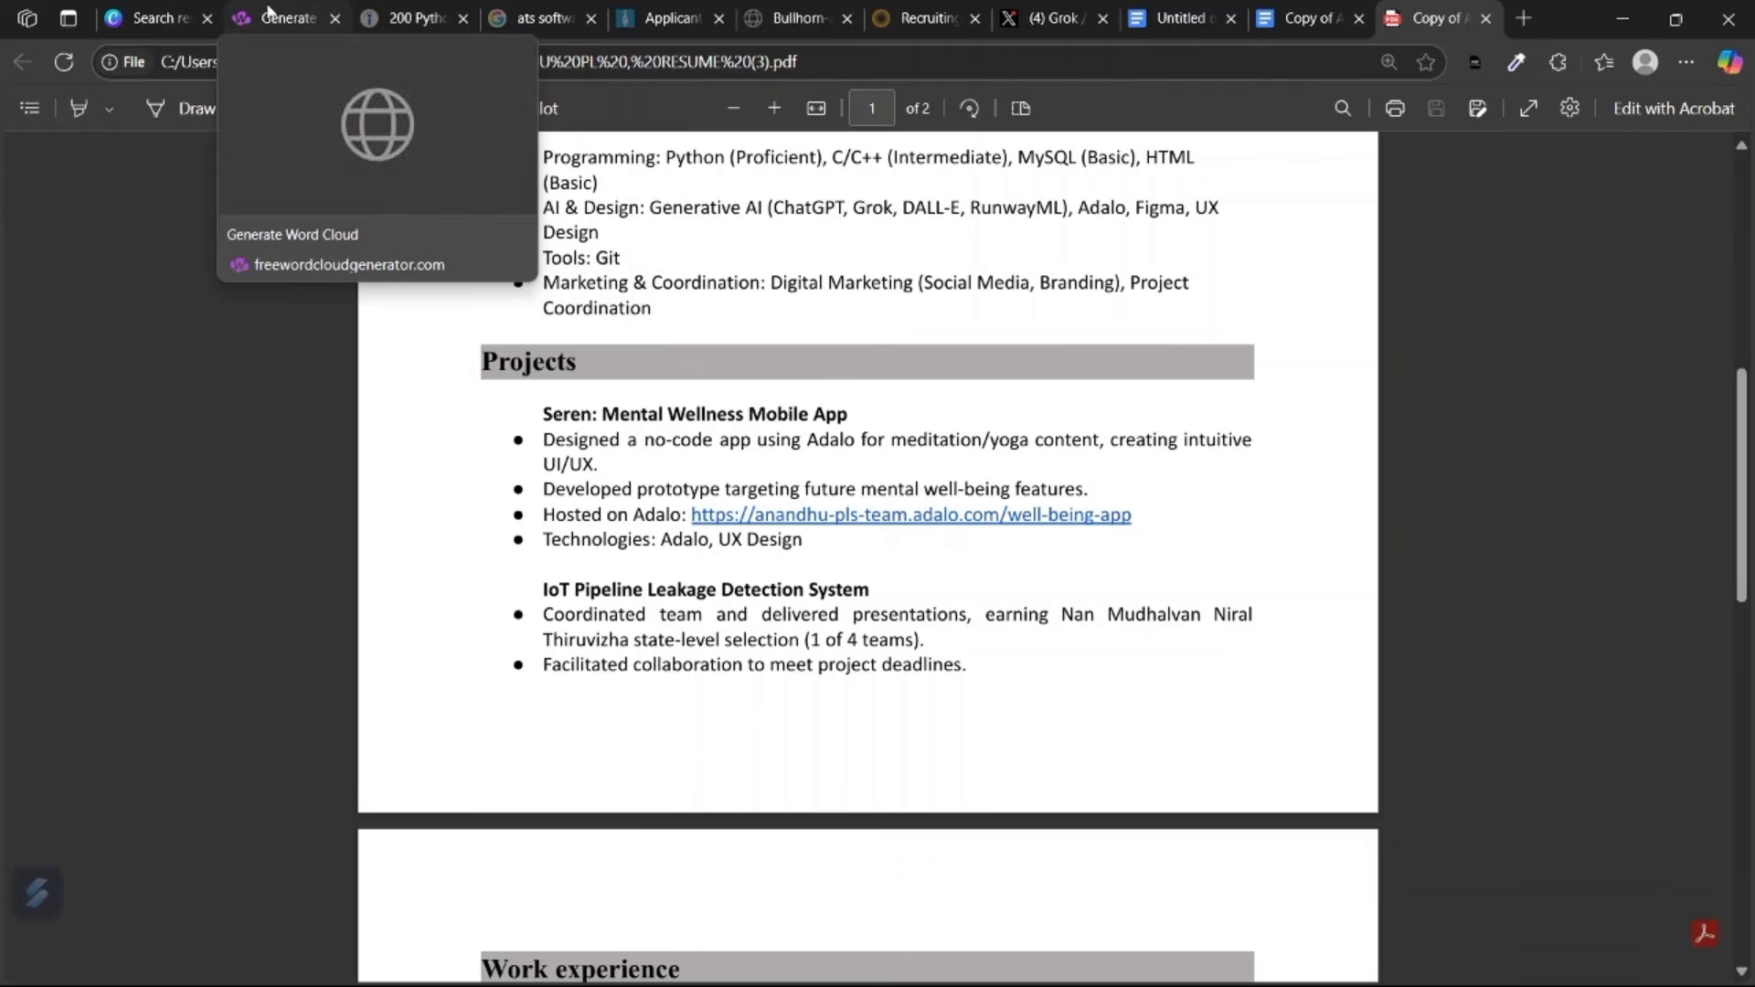